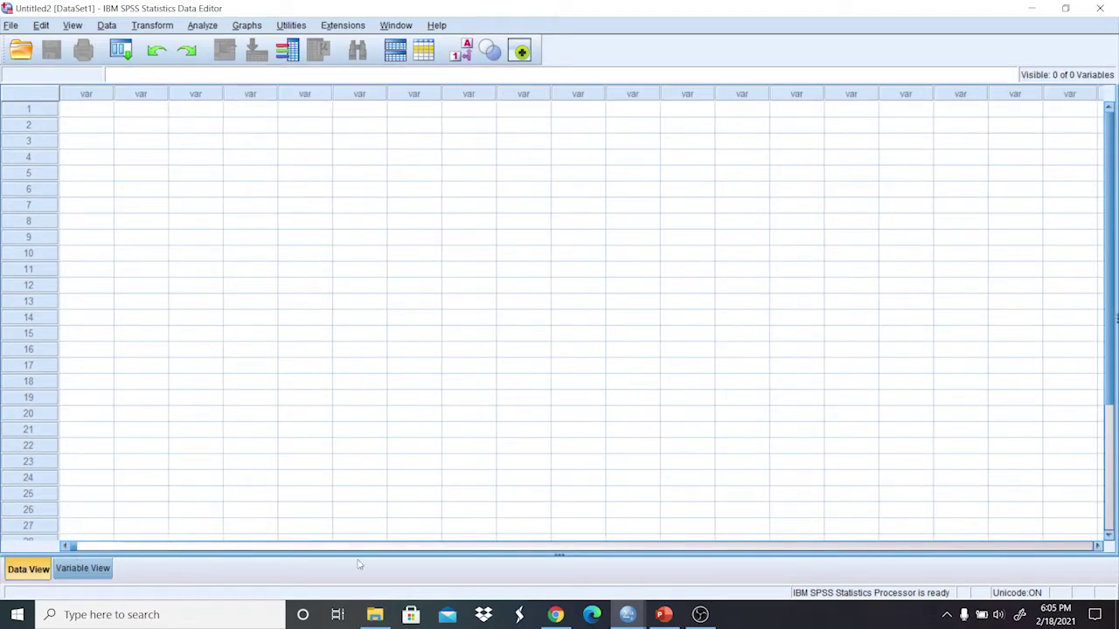
Switch to the workshop objectives sheet in Chrome and check off "Describir las dos pantallas principales de SPSS".
left_click(555, 615)
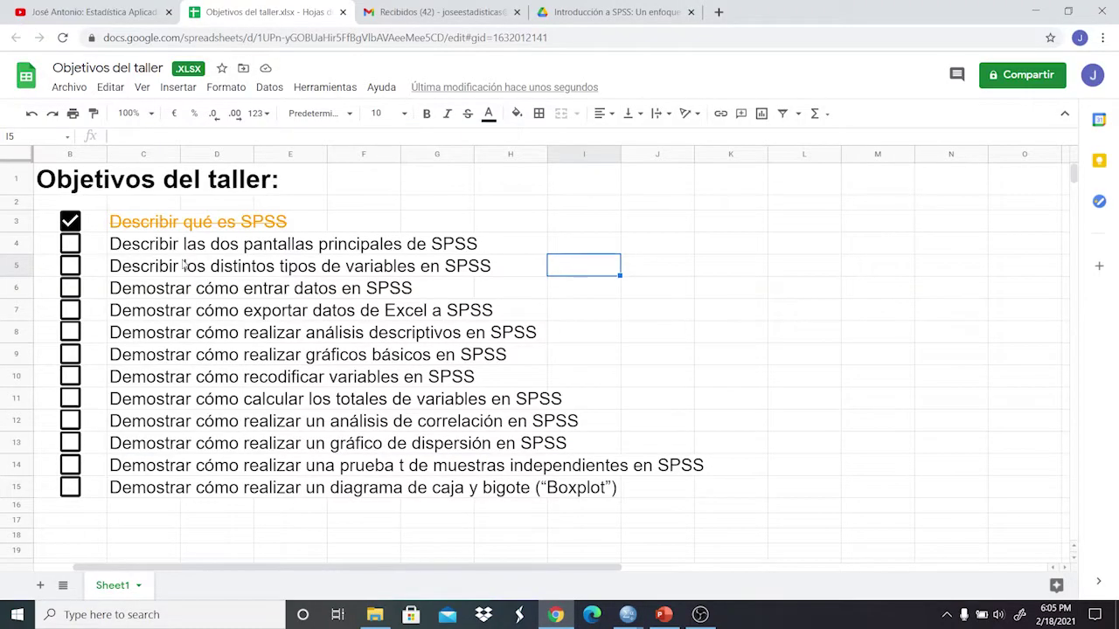
left_click(71, 244)
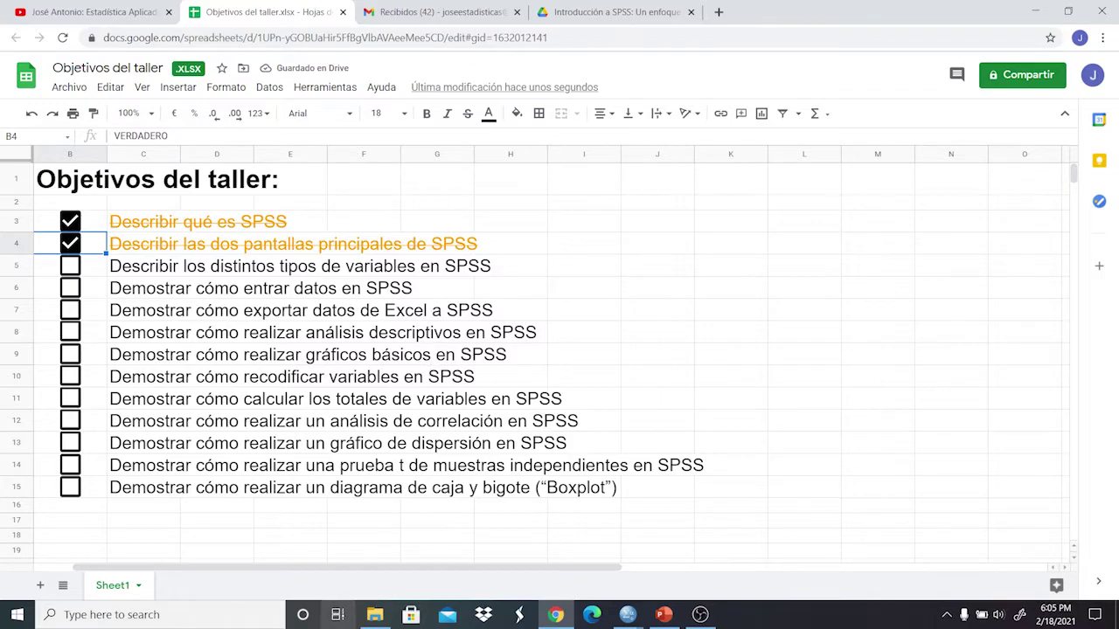
Open the PDF questionnaire from the "Vídeo 126. Introducción a SPSS en el 2021" folder and select the first question's text.
left_click(374, 615)
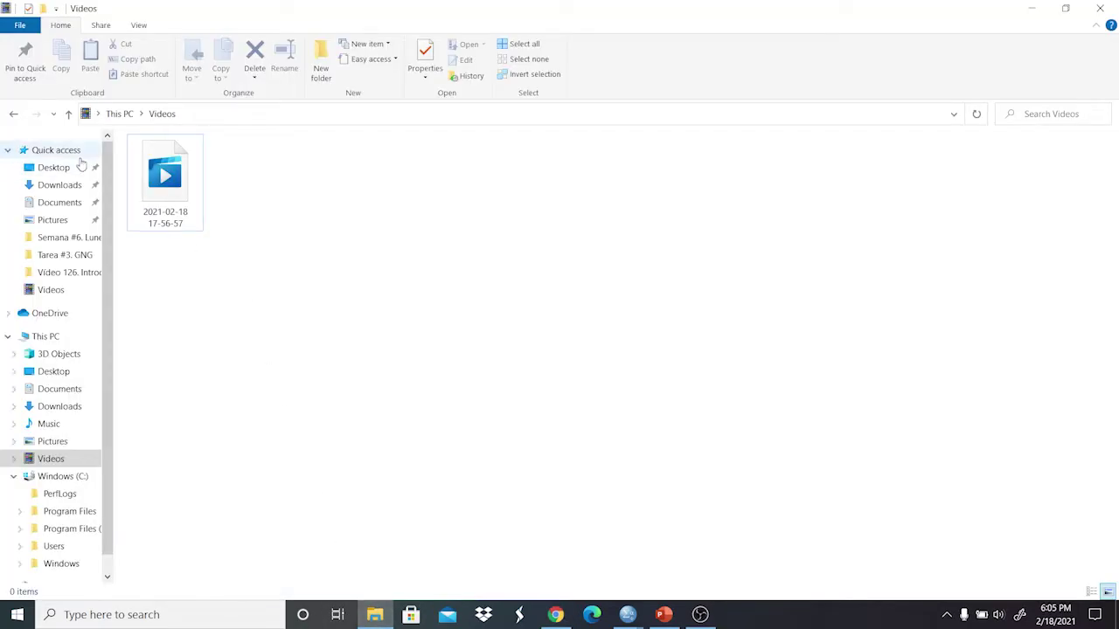
left_click(14, 114)
left_click(13, 115)
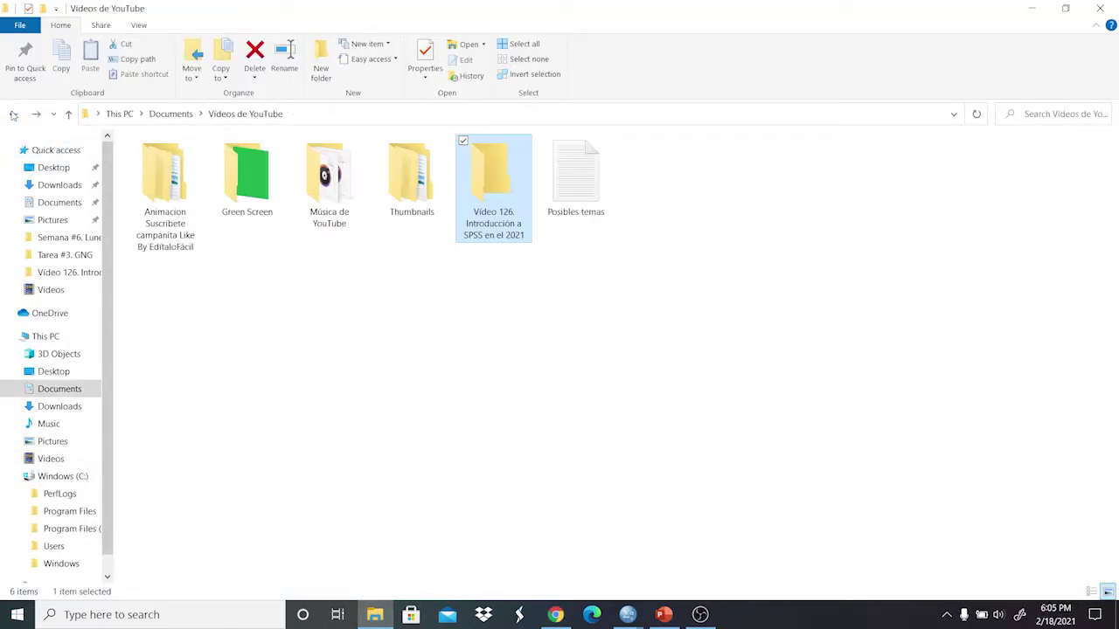
left_click(36, 115)
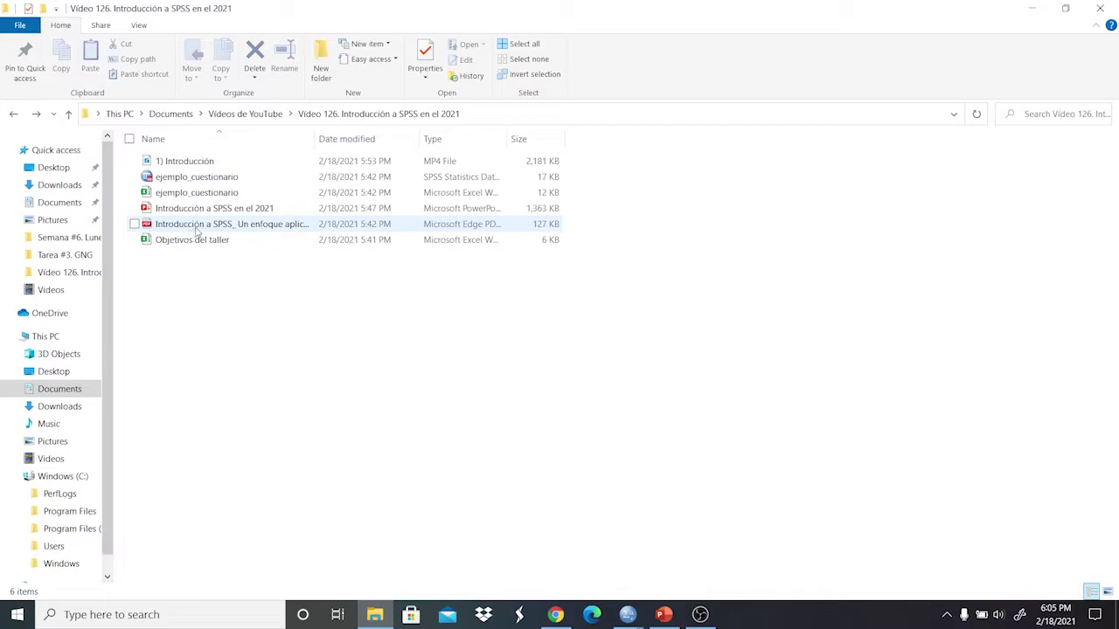
double_click(198, 229)
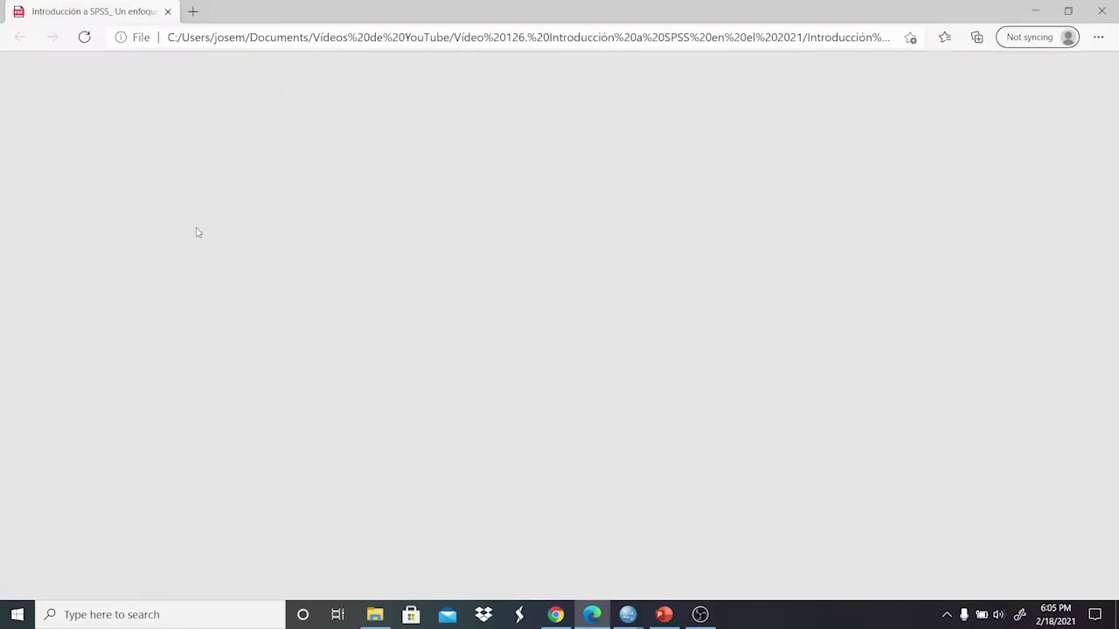
scroll(1116, 120, "down", 3)
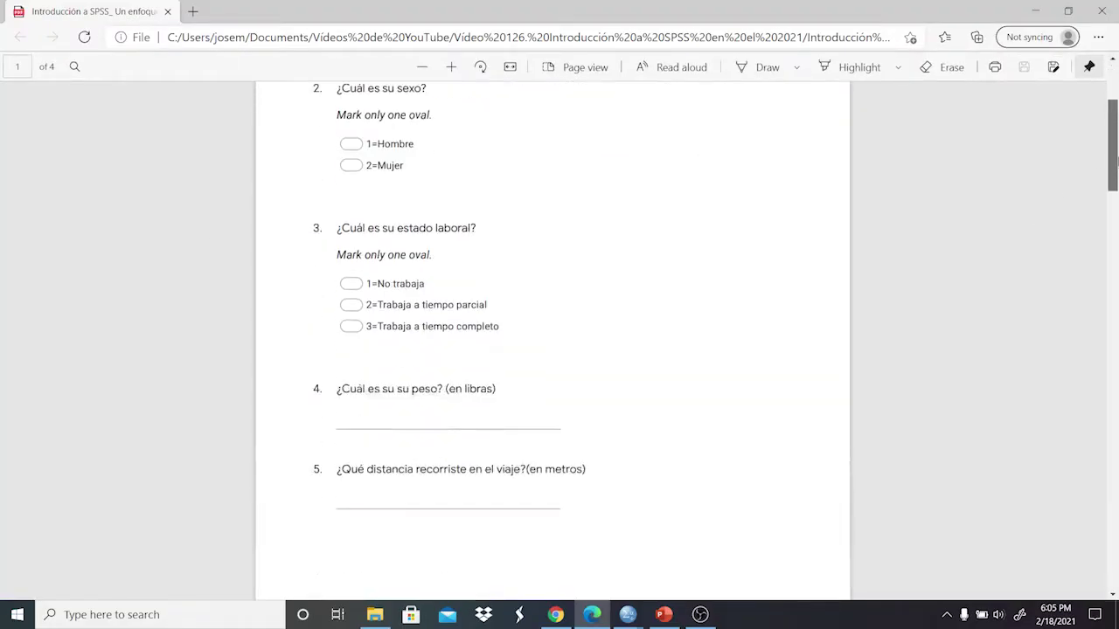
scroll(1116, 120, "up", 3)
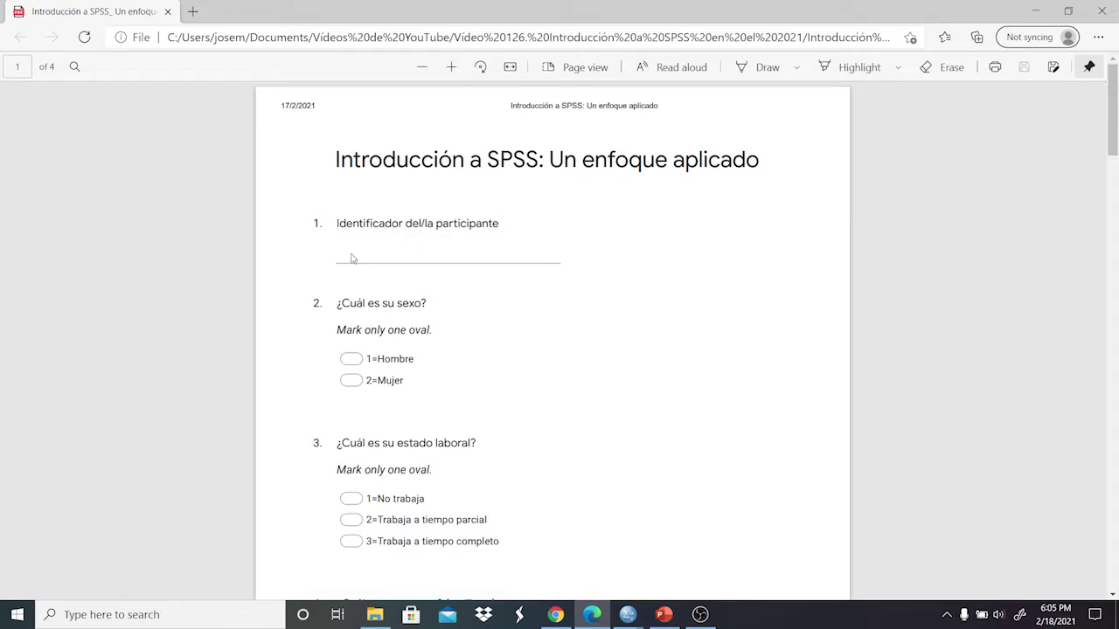
left_click_drag(335, 223, 529, 233)
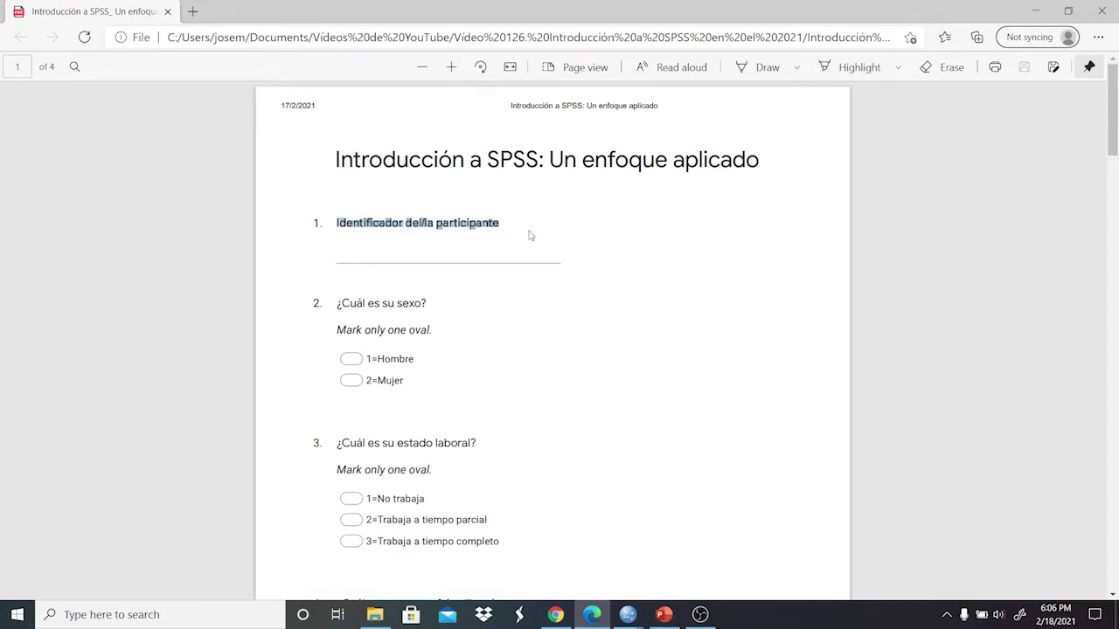
Switch to the Untitled2 dataset in SPSS and name the first variable "id" in the variable definitions.
mouse_move(627, 622)
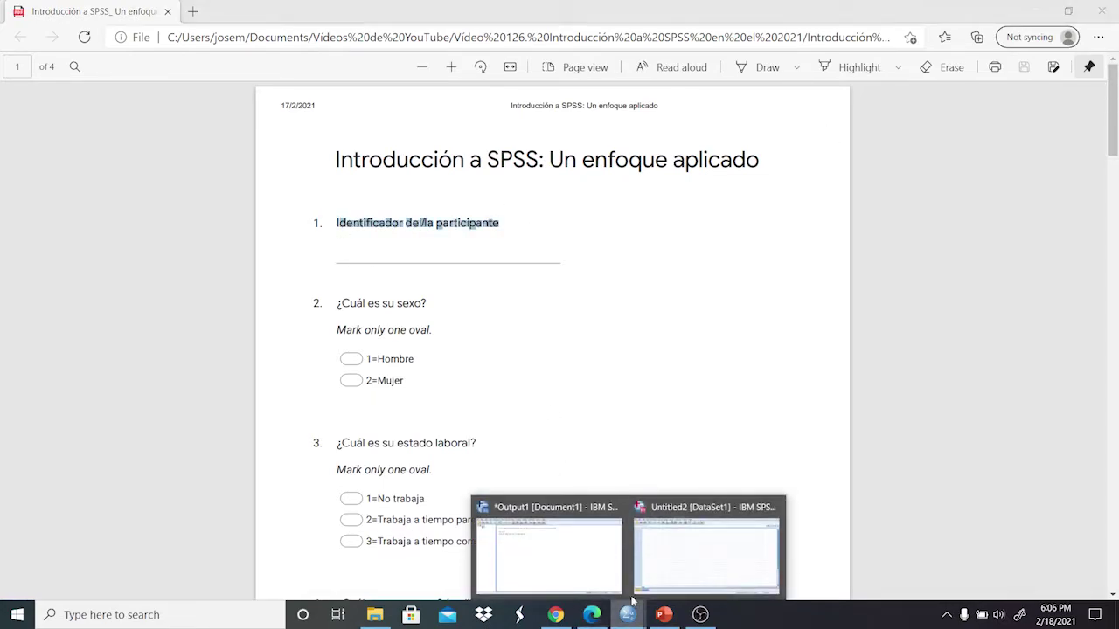
left_click(657, 544)
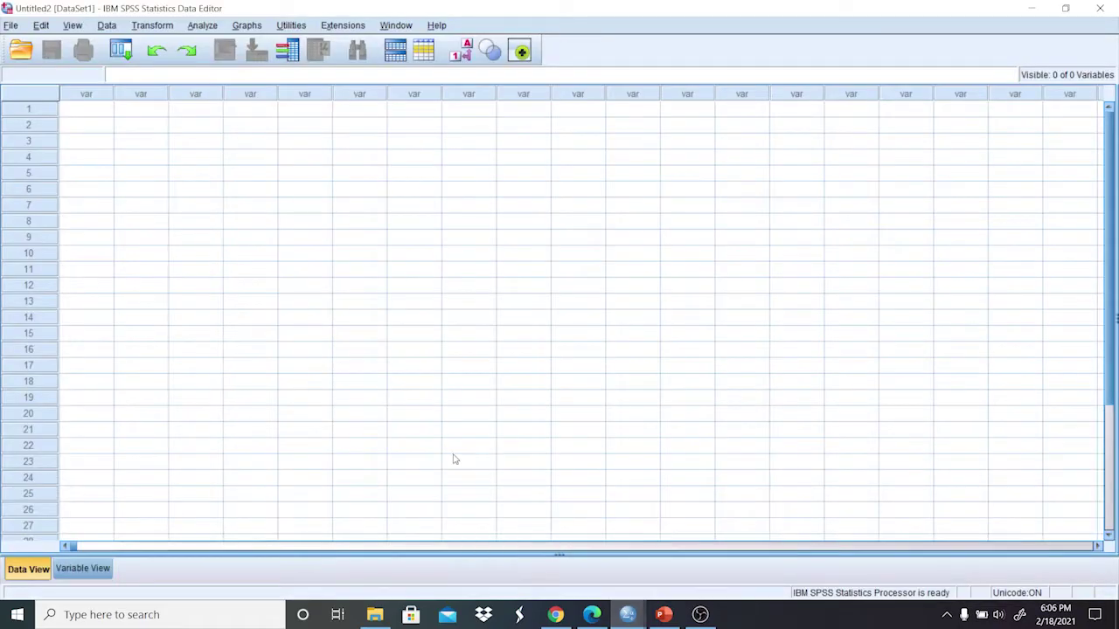
left_click(83, 568)
left_click(95, 88)
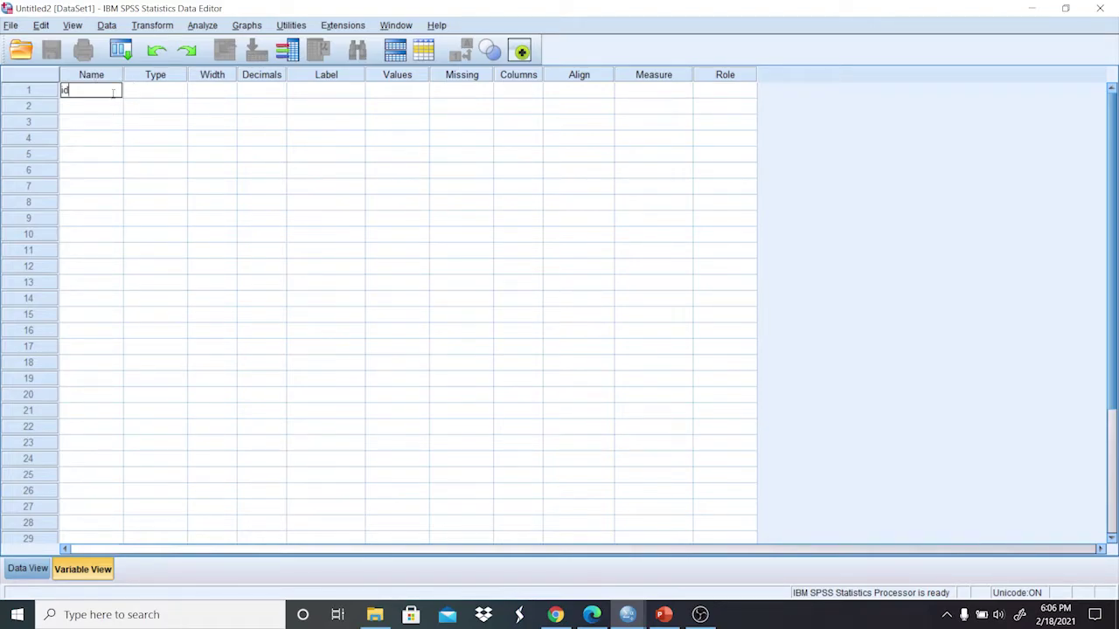
Keep the id variable's type as Numeric and set its decimal places to 0.
left_click(144, 94)
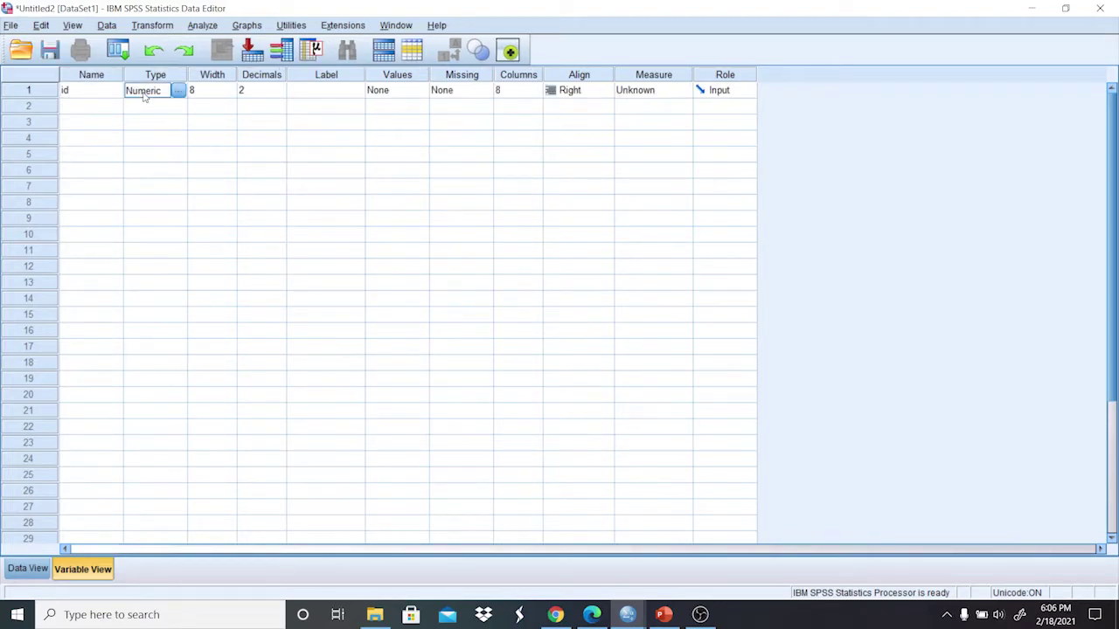
left_click(178, 91)
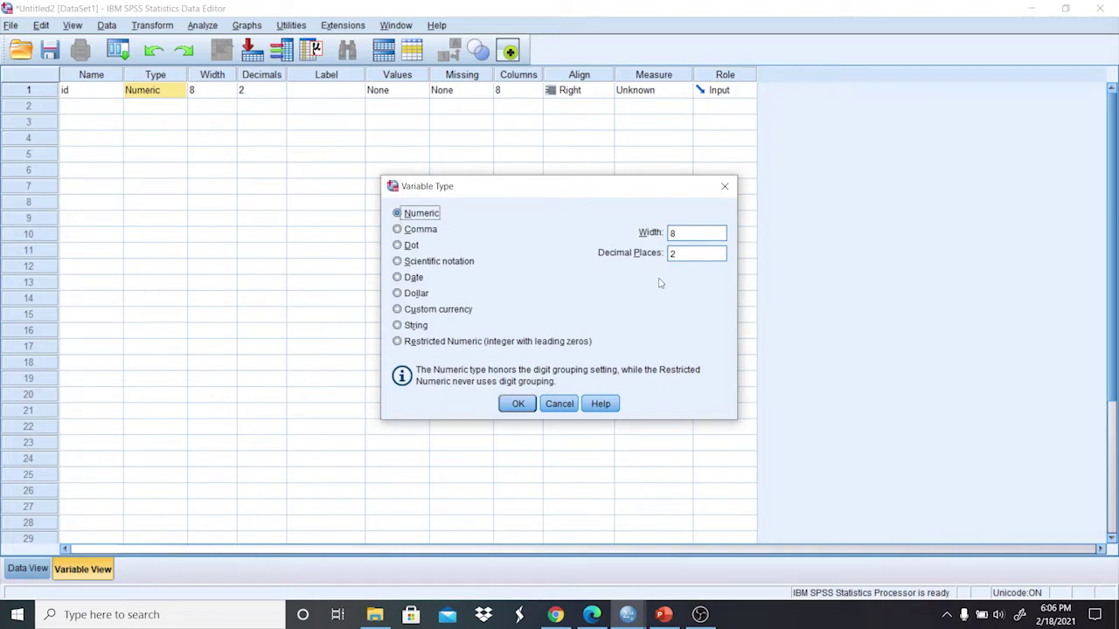
double_click(686, 252)
type("0")
left_click(519, 403)
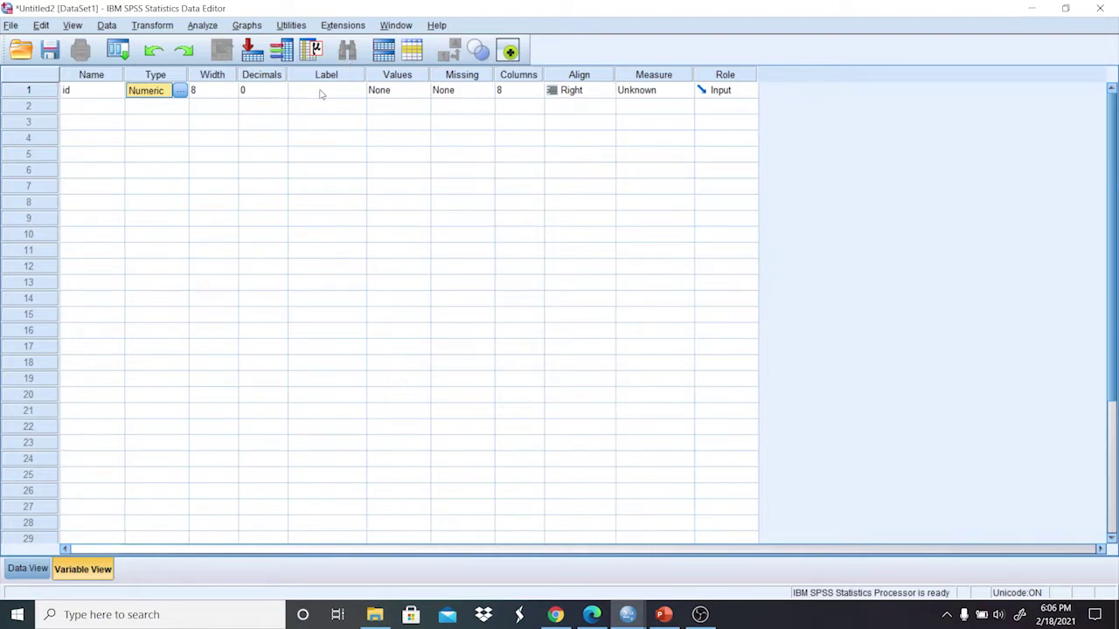
Widen the Label column and label the id variable "Identificador del/la participante".
left_click(321, 94)
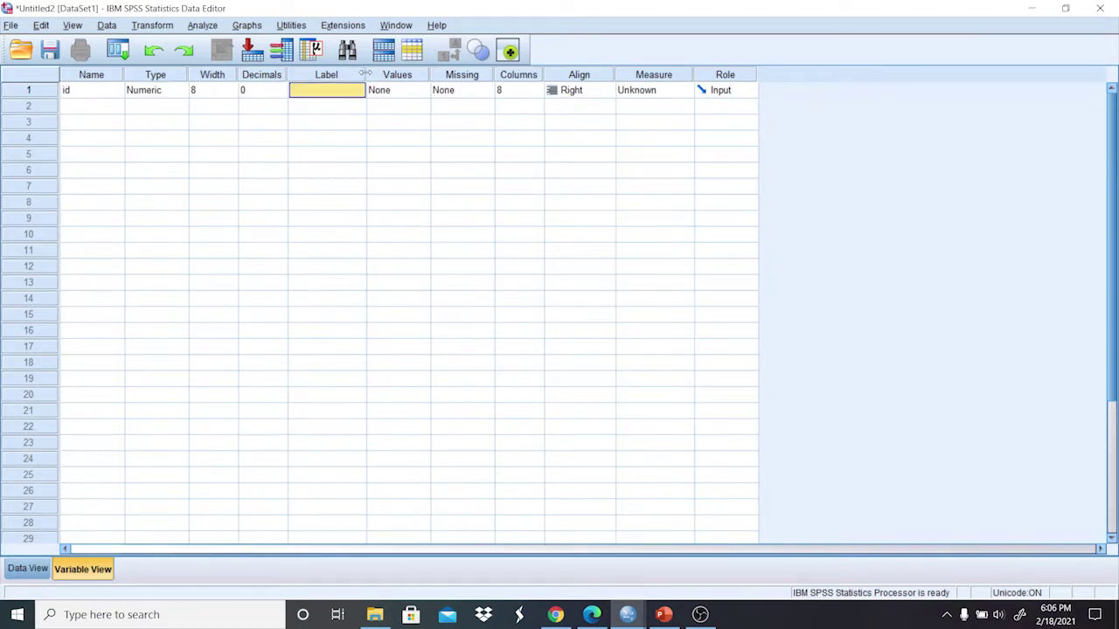
left_click_drag(365, 74, 503, 74)
left_click(322, 94)
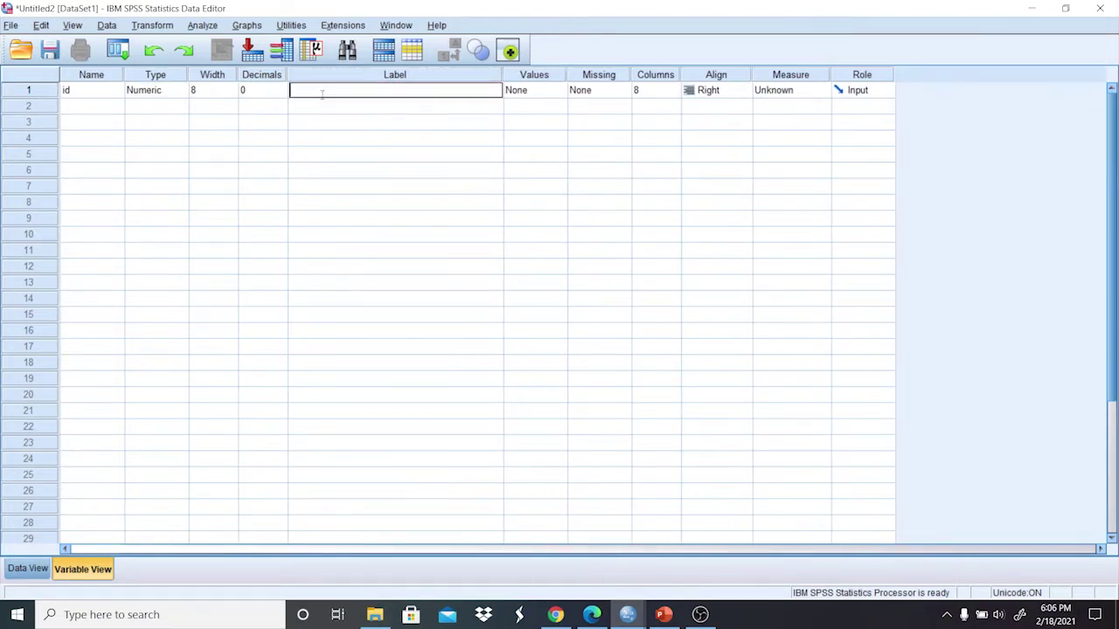
type("Identificador del/la participante")
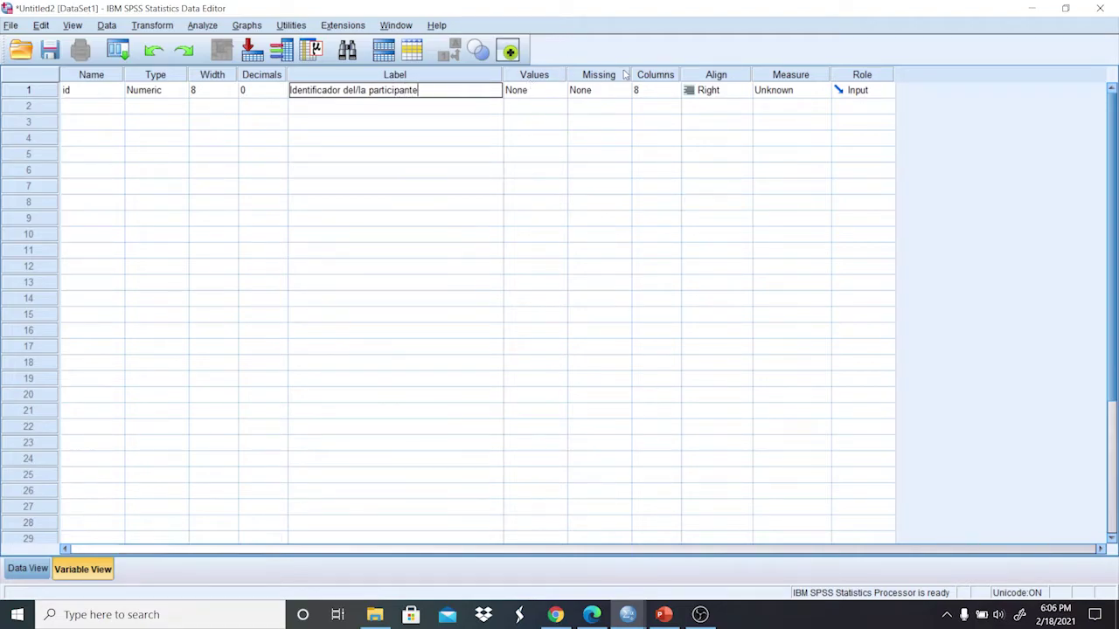
left_click(678, 76)
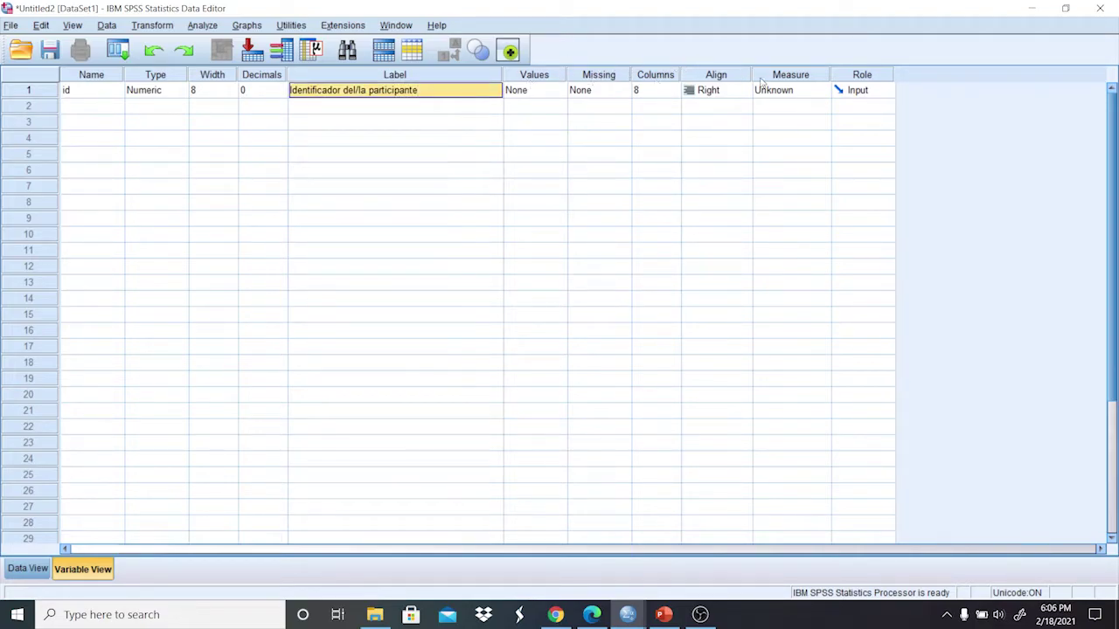
Set the id variable's measurement level to Nominal.
left_click(790, 77)
left_click(791, 90)
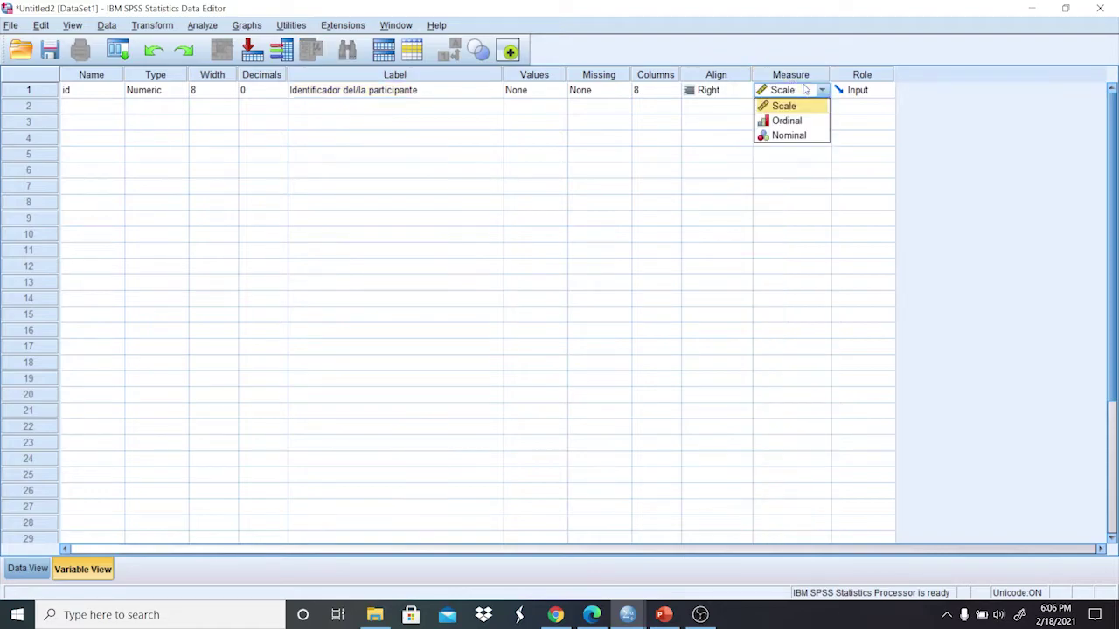
left_click(792, 136)
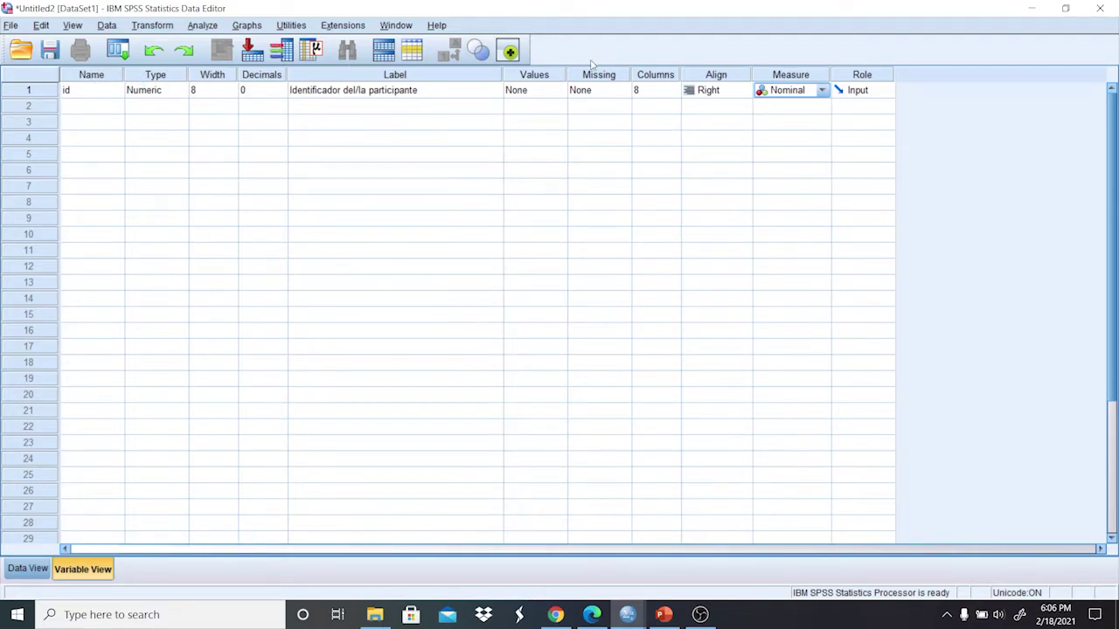
Enter the values 1 through 10 in the first ten cases of the id variable.
left_click(15, 568)
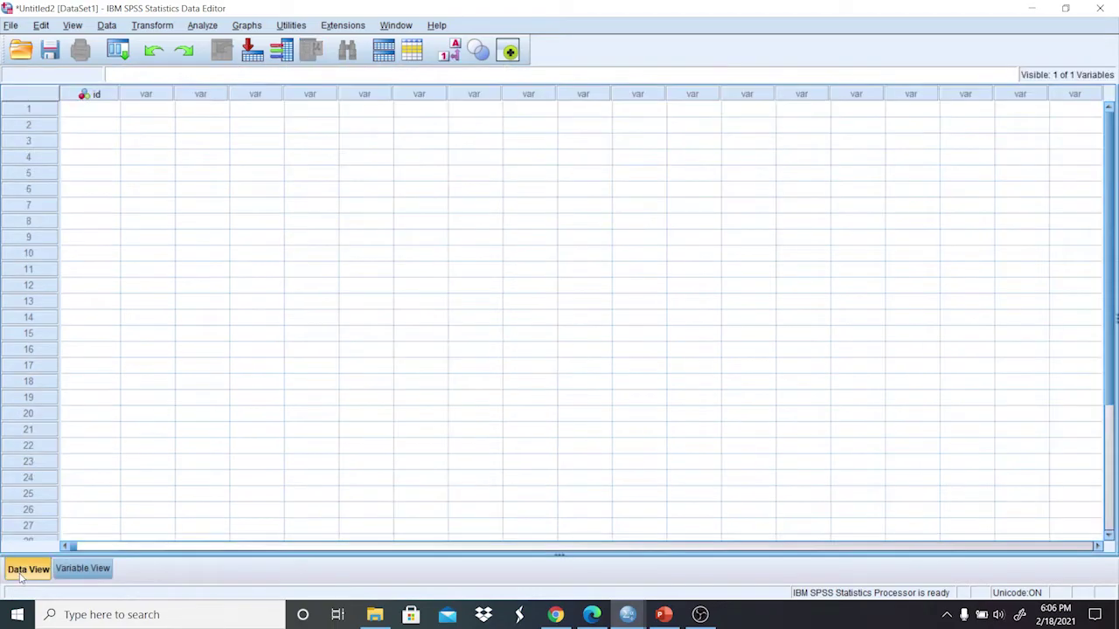
left_click(86, 114)
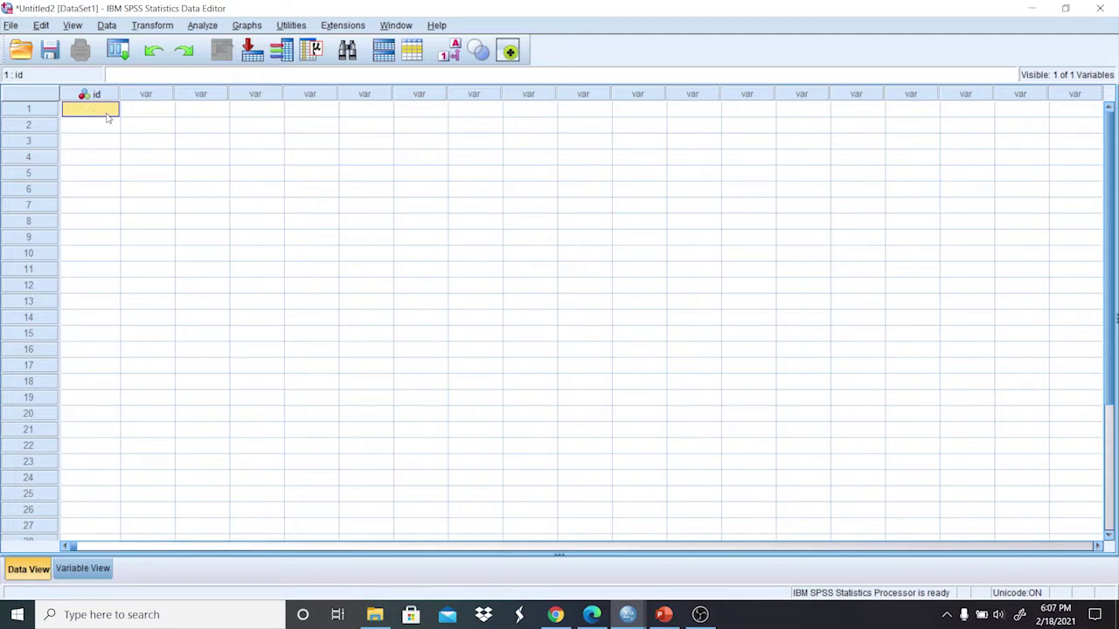
type("1")
key("Return")
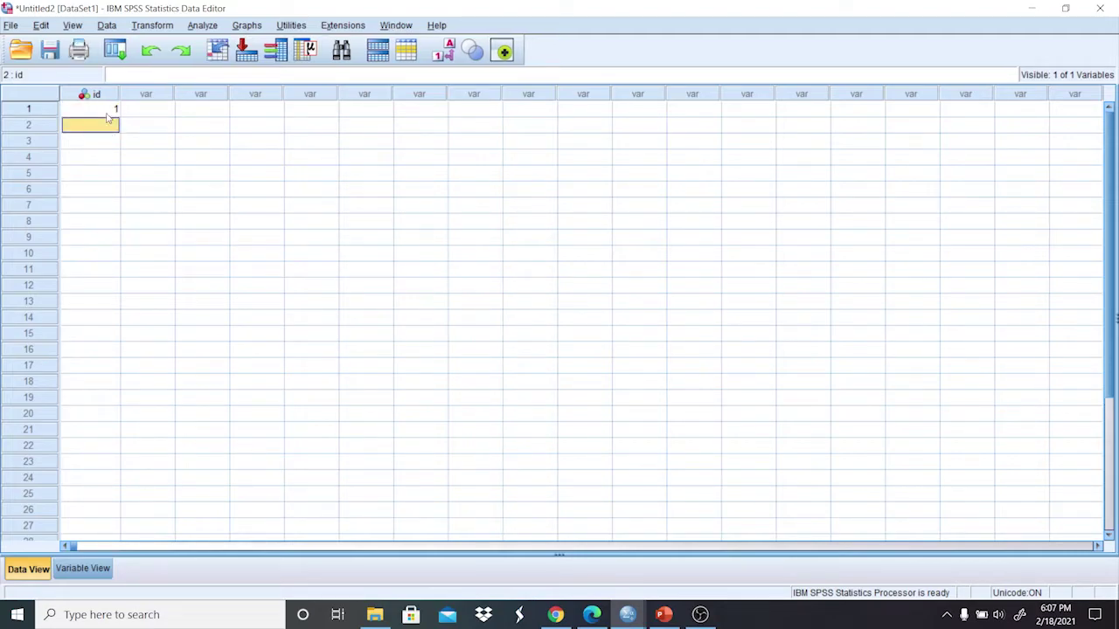
type("2")
key("Return")
type("3")
key("Return")
type("4")
key("Return")
type("5")
key("Return")
type("6")
key("Return")
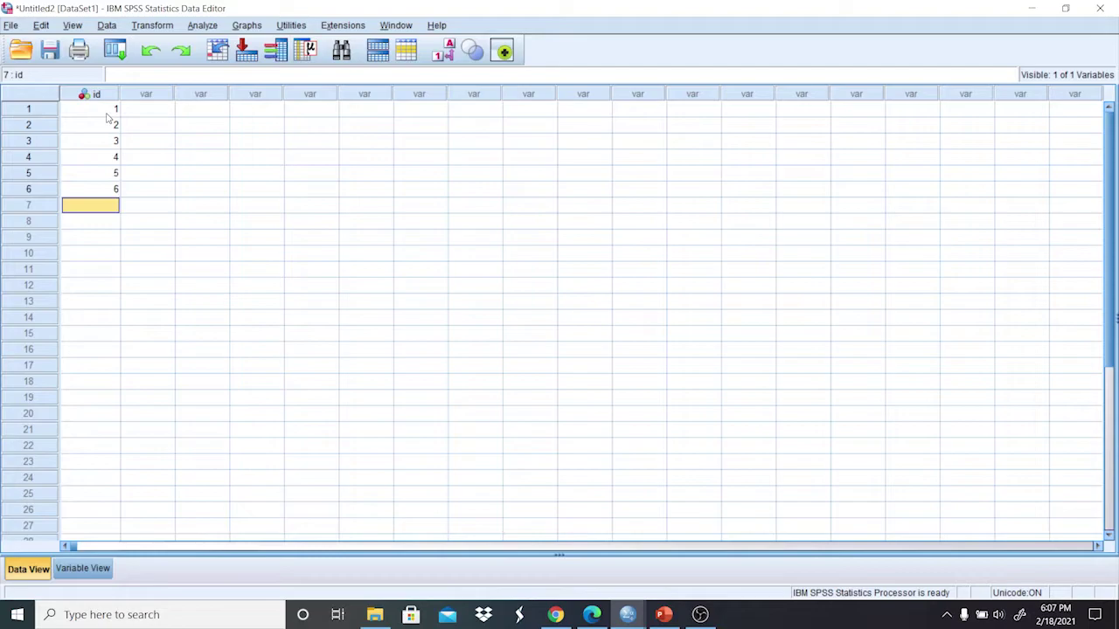
type("7")
key("Return")
type("8")
key("Return")
type("9")
key("Return")
type("10")
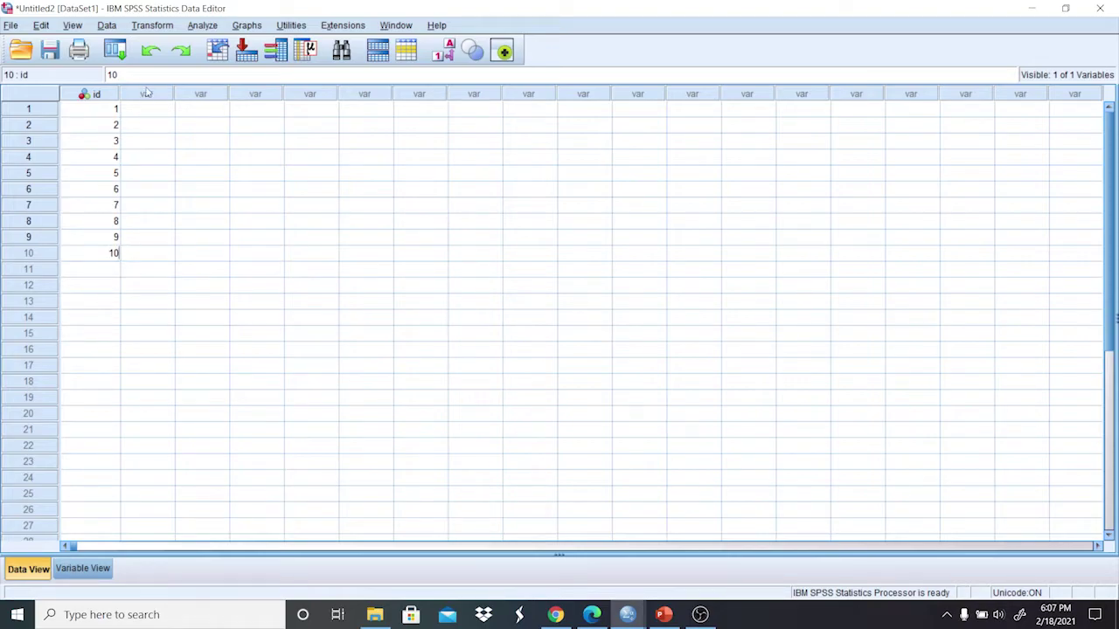
Return to the variable definitions and check the questionnaire PDF in Edge for the second question before coming back to SPSS.
left_click(83, 569)
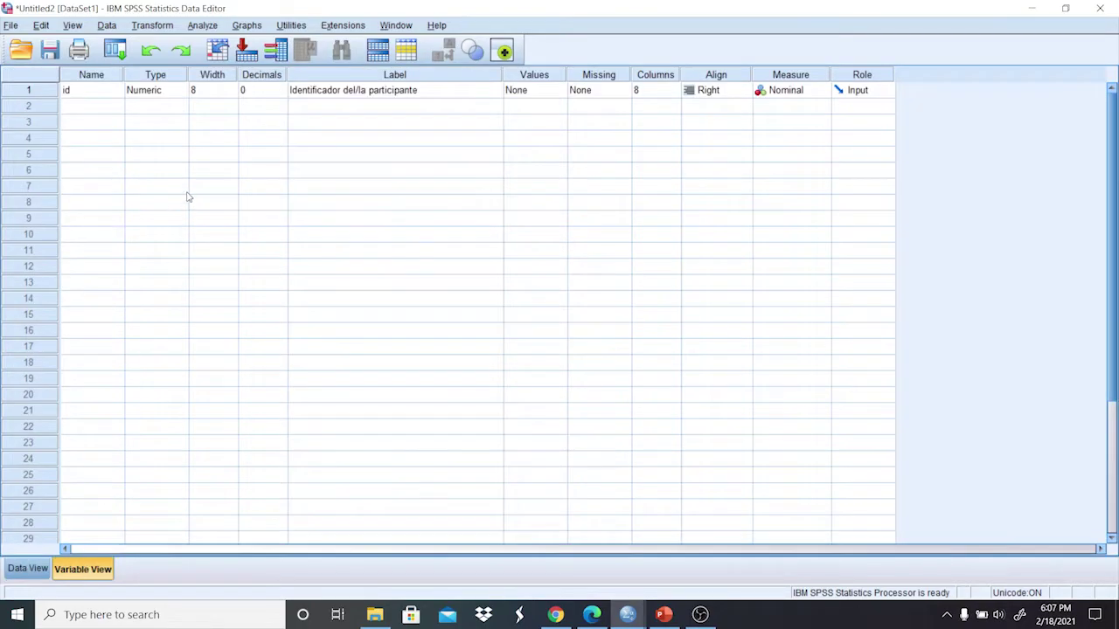
left_click(590, 617)
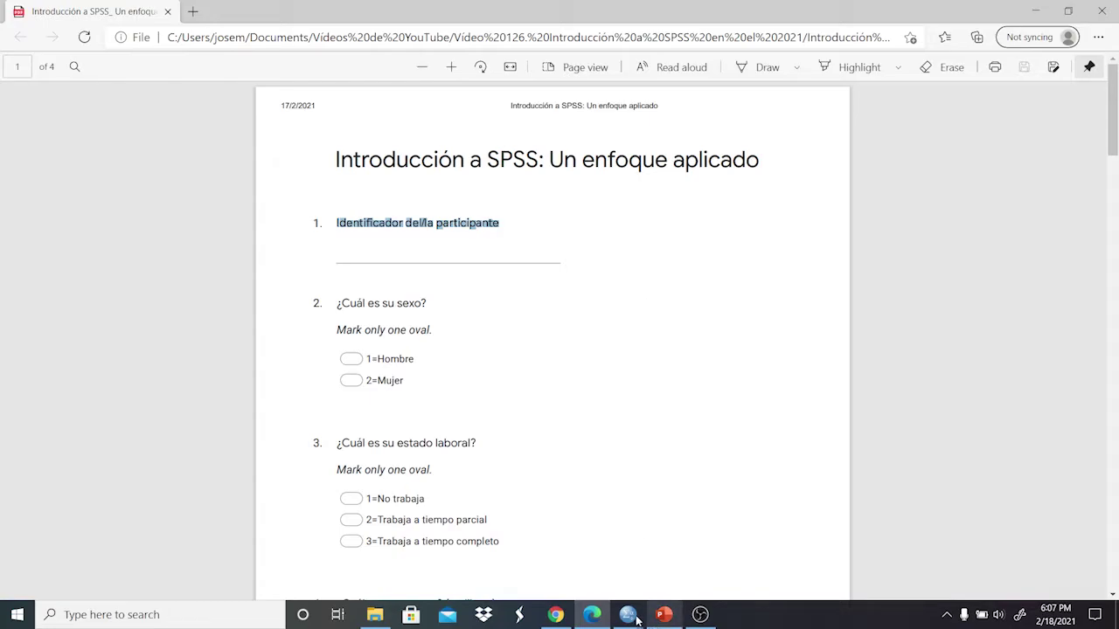
mouse_move(634, 617)
left_click(679, 529)
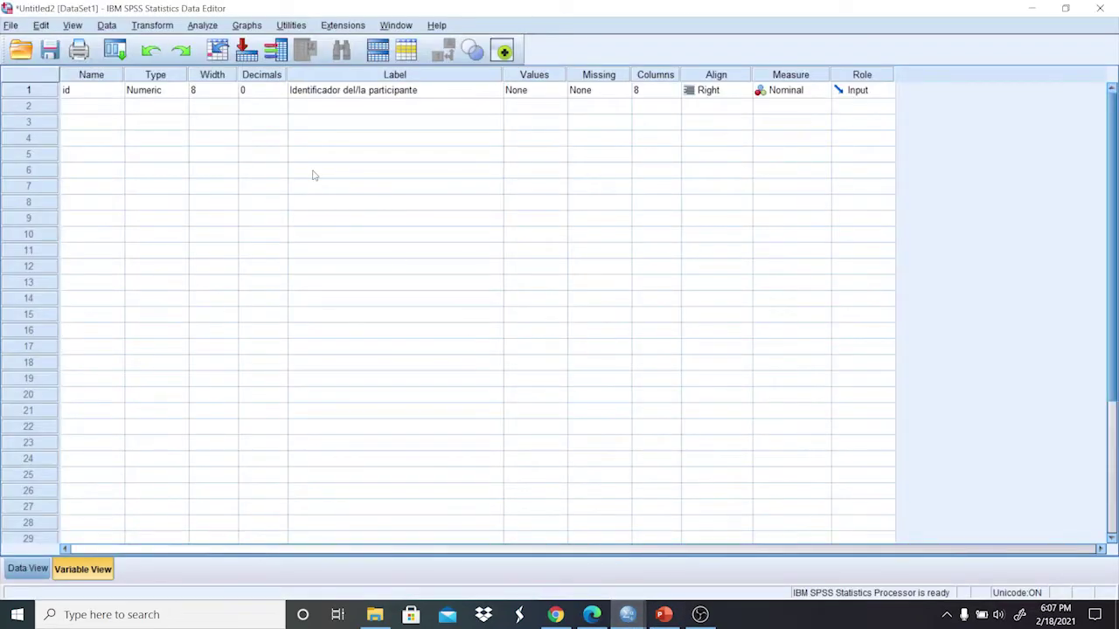
left_click(94, 107)
type("se")
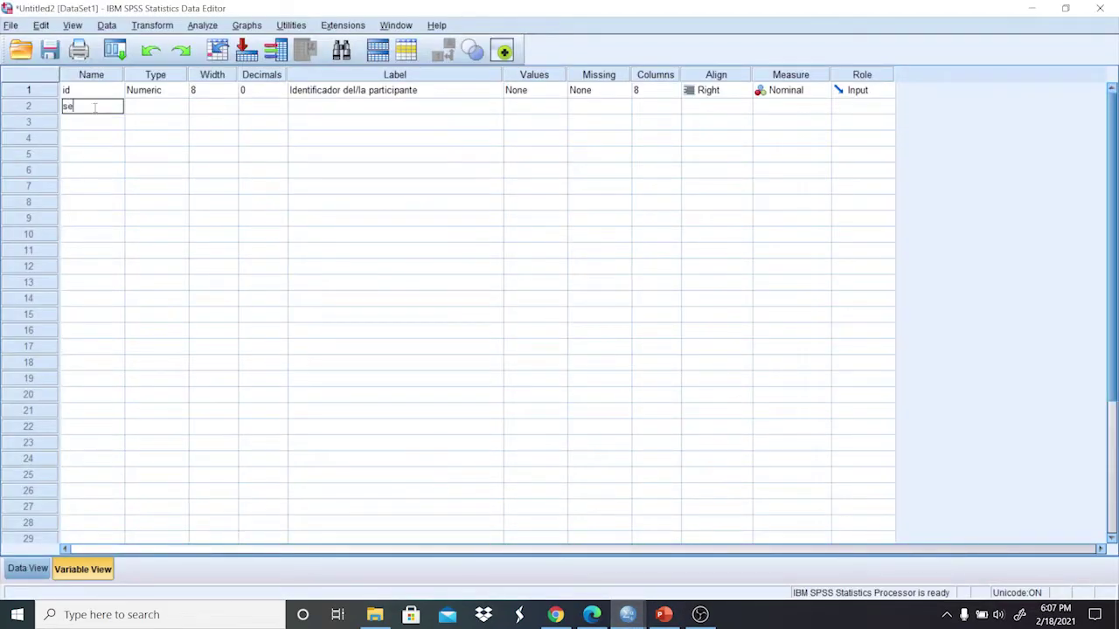
type("xo")
key("BackSpace")
key("BackSpace")
key("BackSpace")
type("cual")
left_click(100, 122)
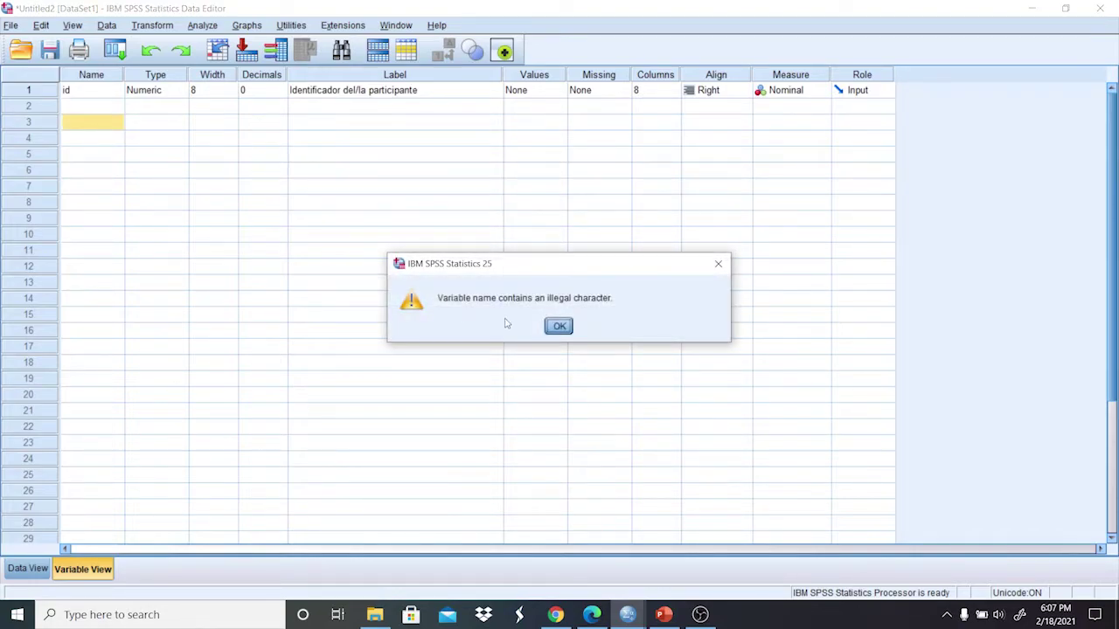
left_click(560, 327)
Name the second variable "sexo".
left_click(100, 109)
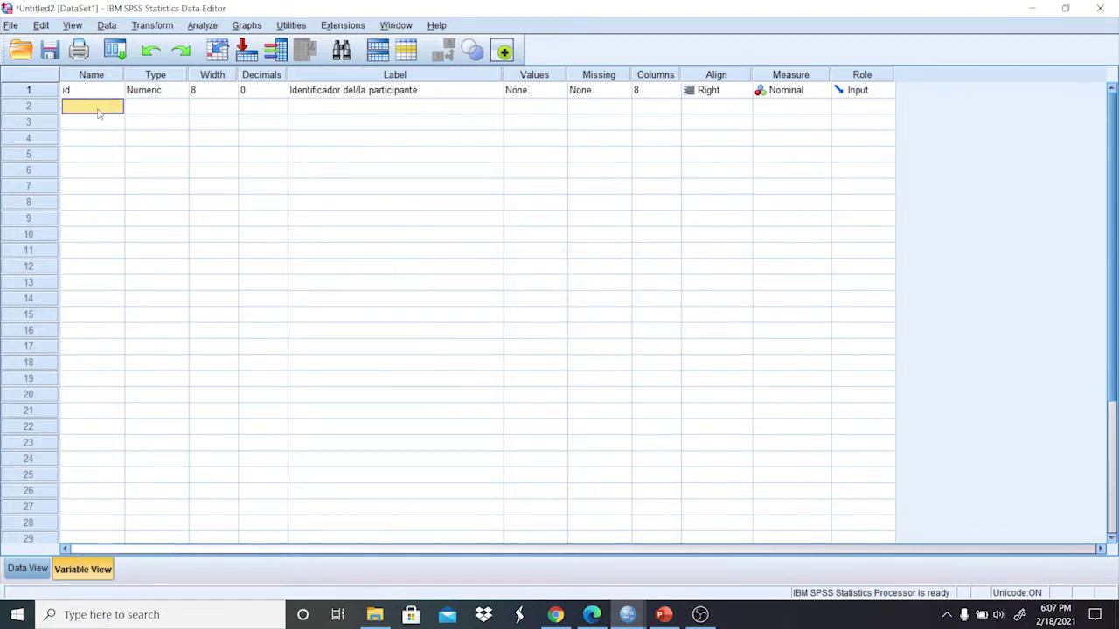
left_click(98, 108)
type("sexo")
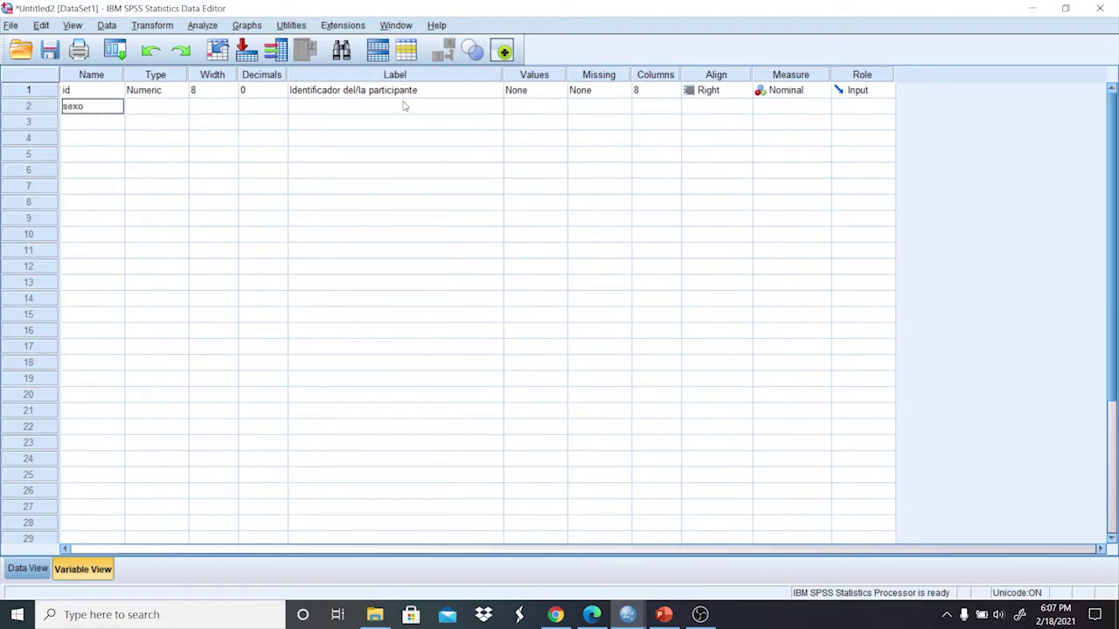
Keep the sexo variable's type as Numeric and set its decimal places to 0.
left_click(178, 111)
left_click(179, 107)
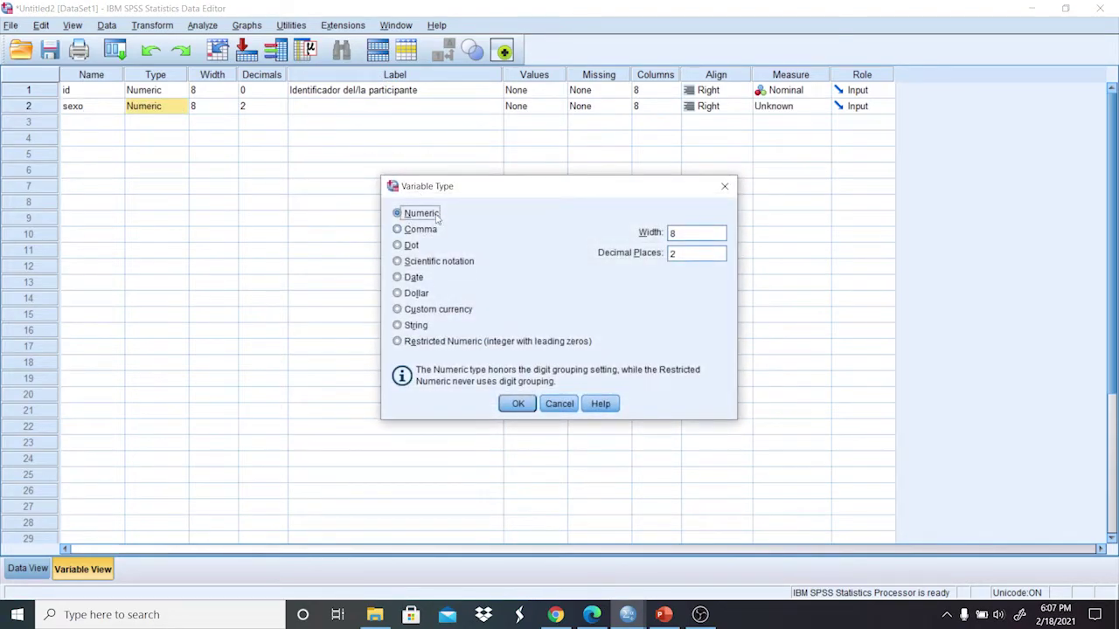
left_click(688, 254)
type("0")
left_click(521, 406)
Label the sexo variable "Sexo del participante" and open its value label definitions.
left_click(352, 105)
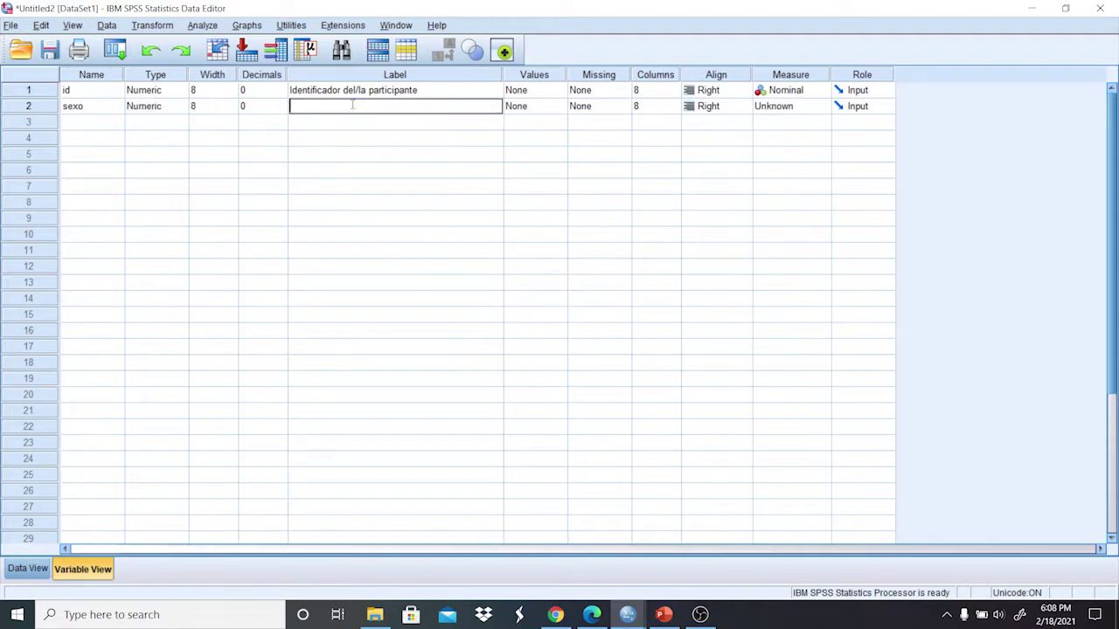
type("Sexo del participante")
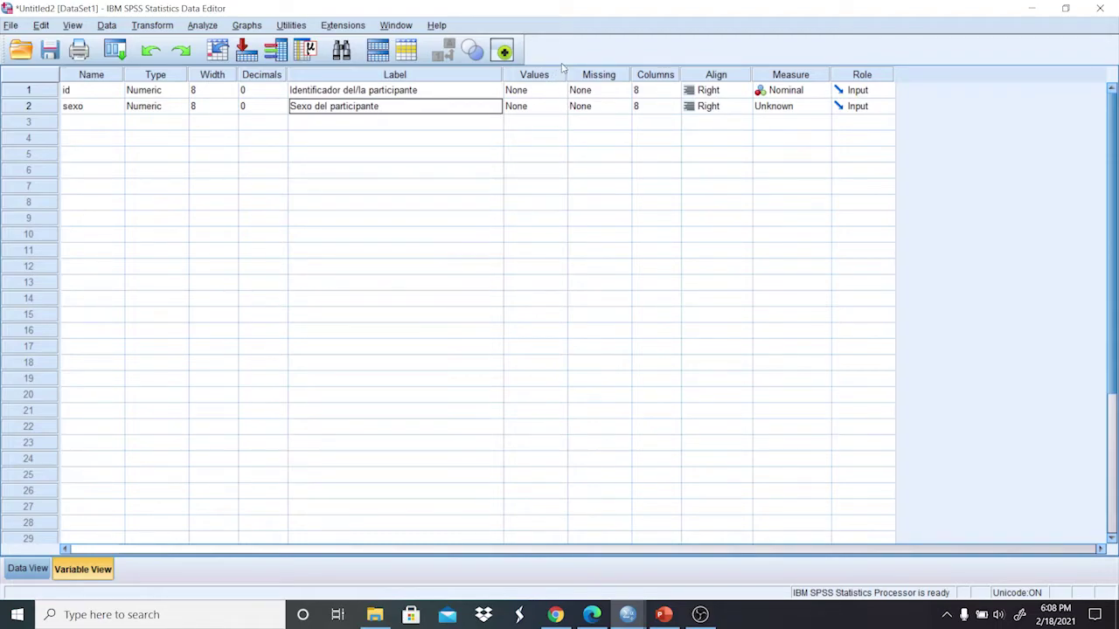
left_click(538, 107)
left_click(560, 107)
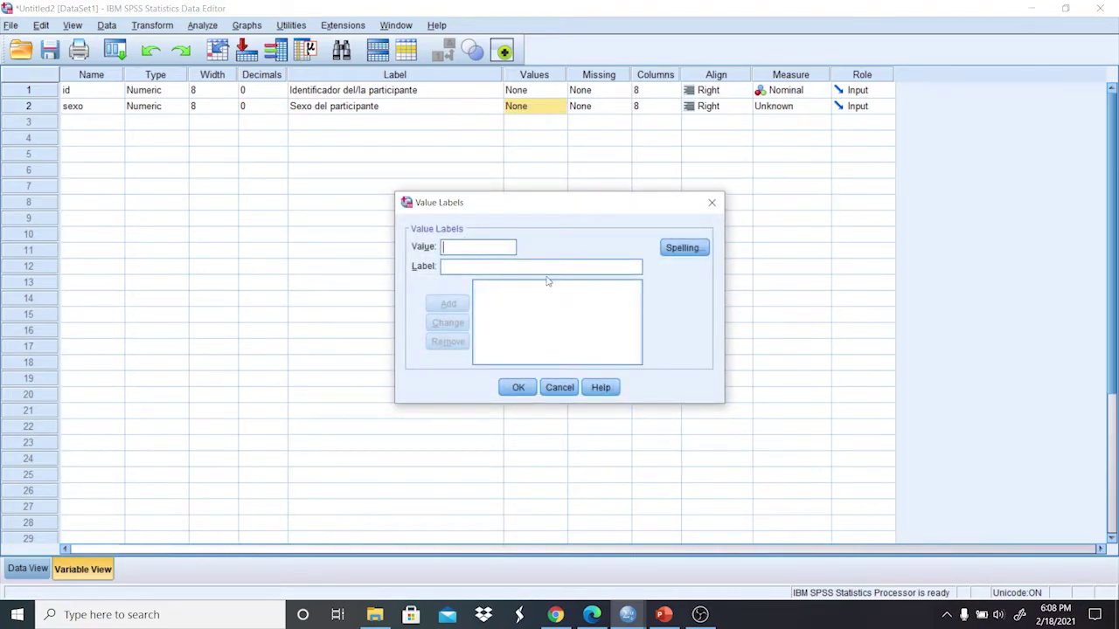
Check the sex question's answer codes in the questionnaire PDF in Edge and define value labels 1 = Hombre and 2 = Mujer in SPSS.
left_click(591, 614)
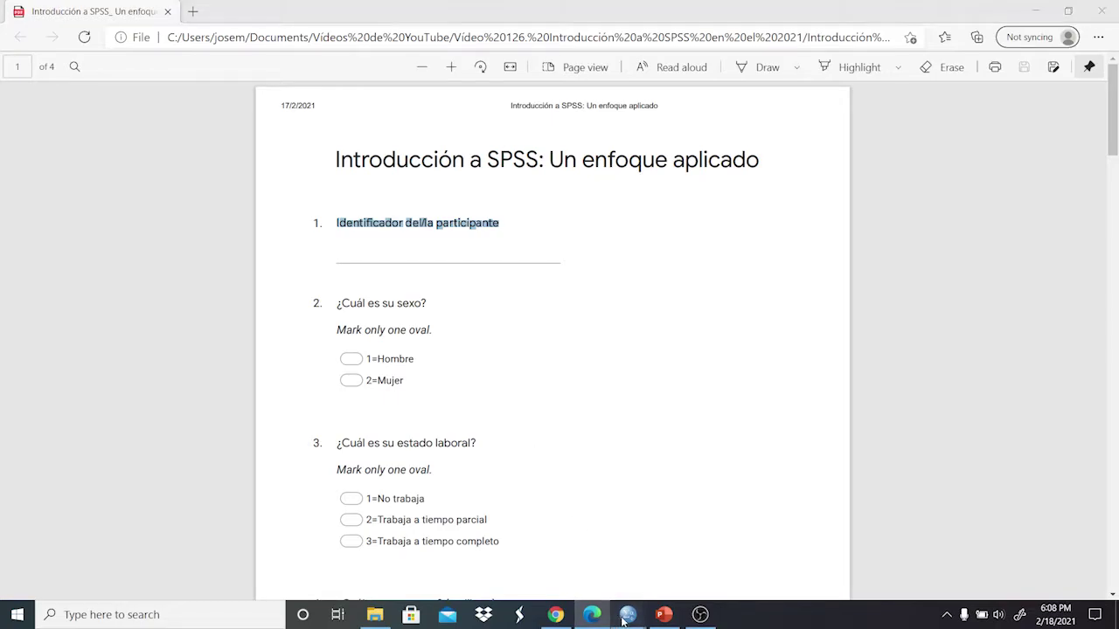
mouse_move(628, 612)
left_click(662, 542)
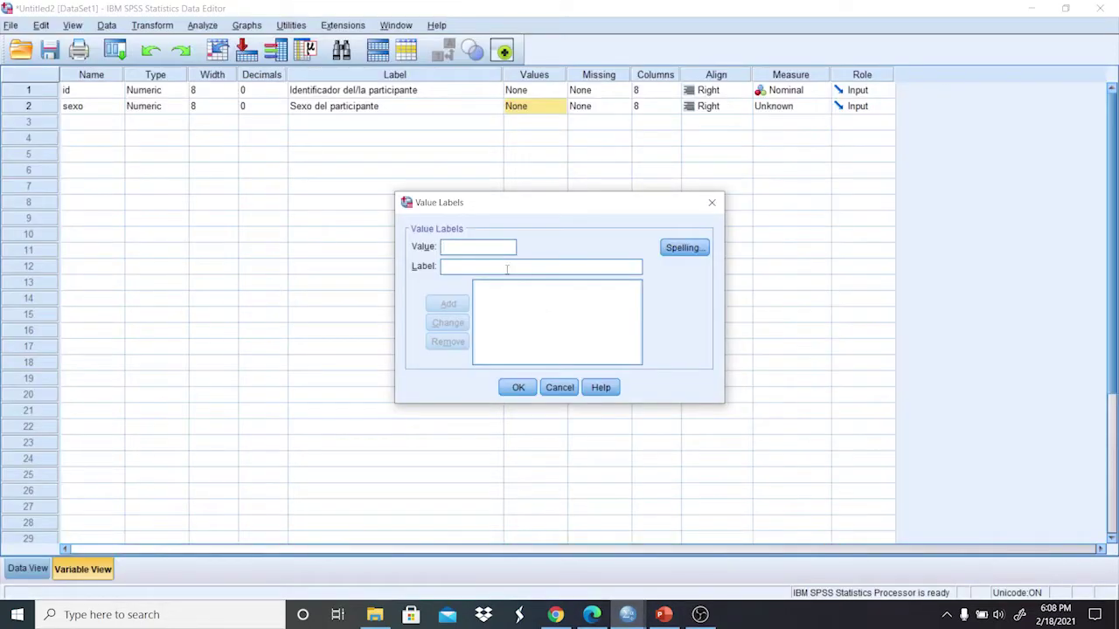
type("Hombre")
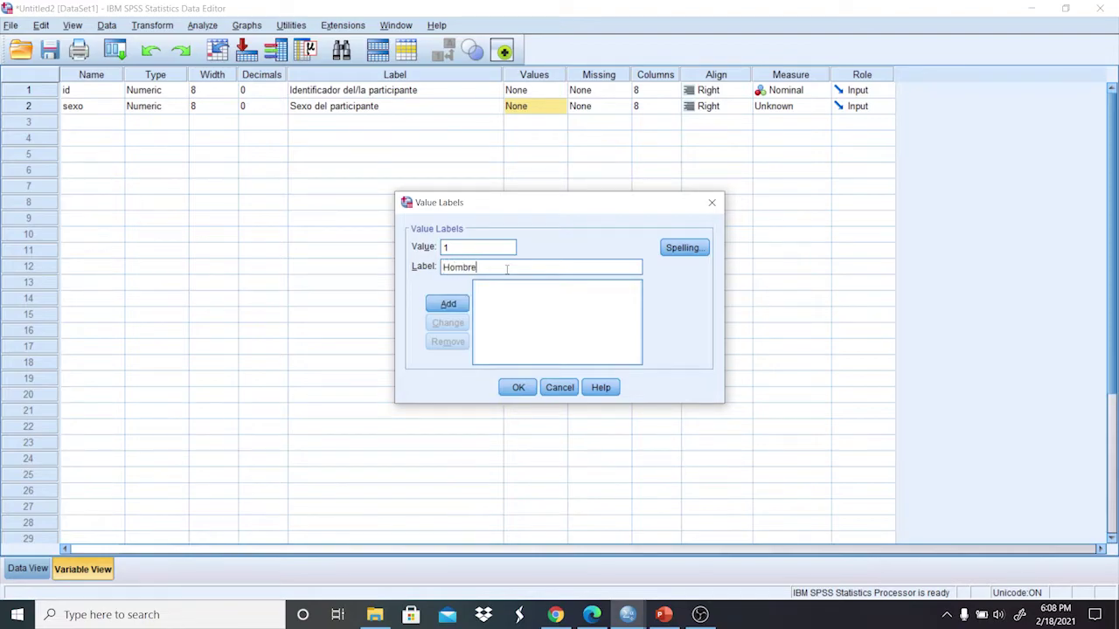
key("Return")
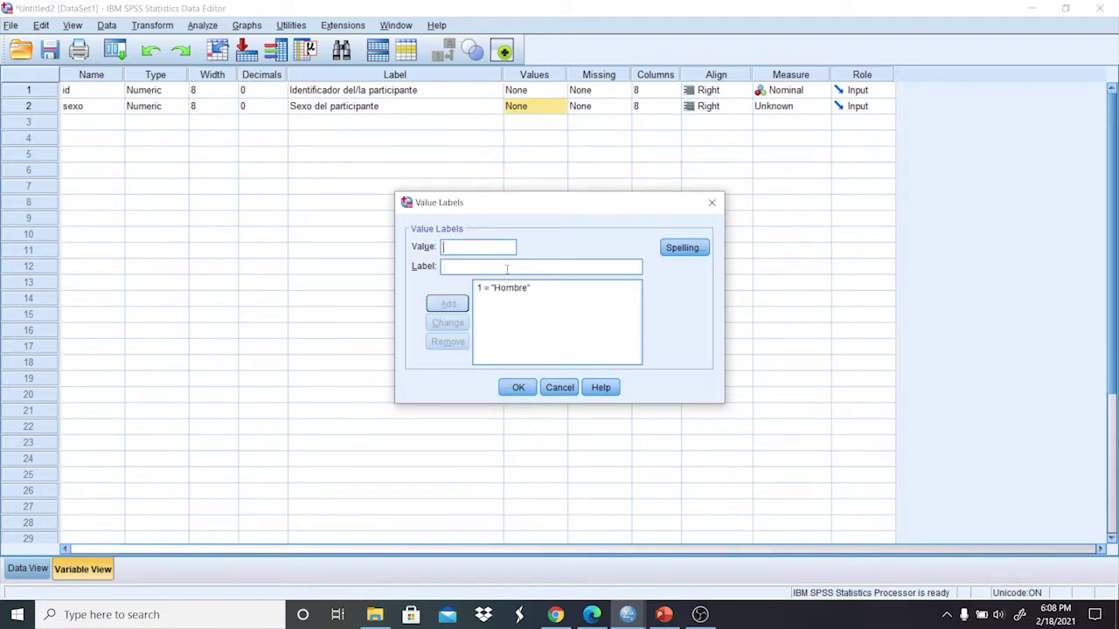
type("Mujer")
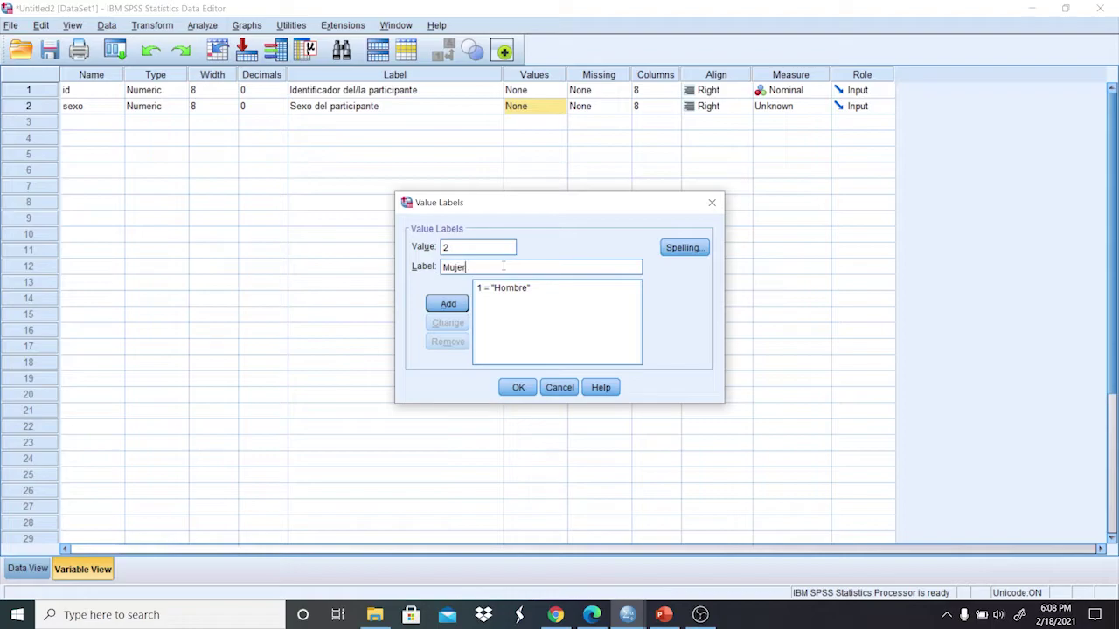
left_click(454, 303)
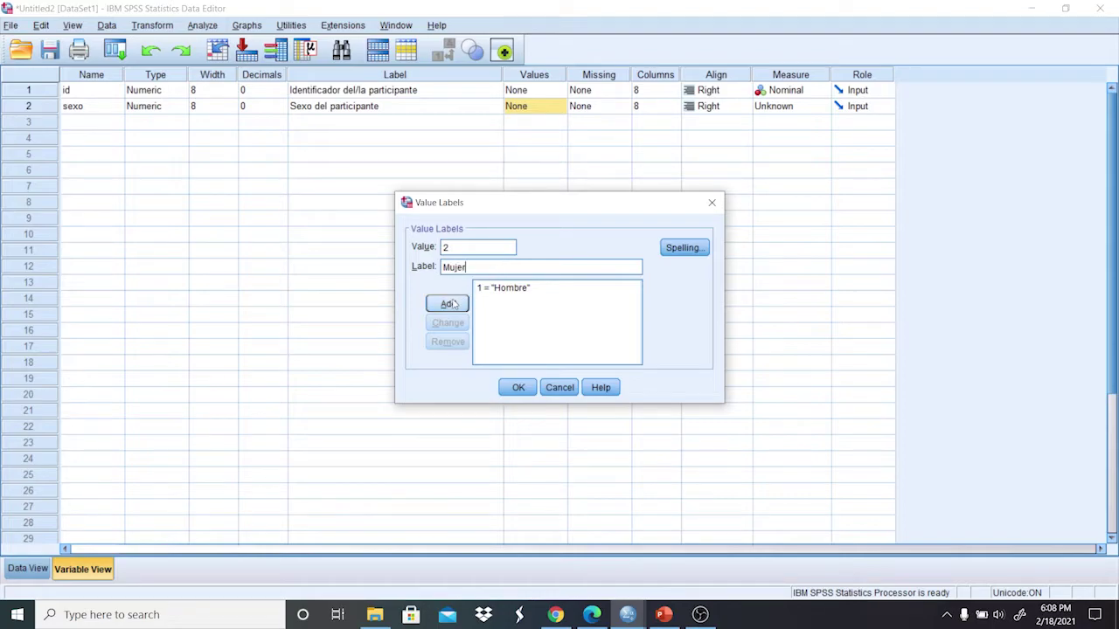
left_click(518, 387)
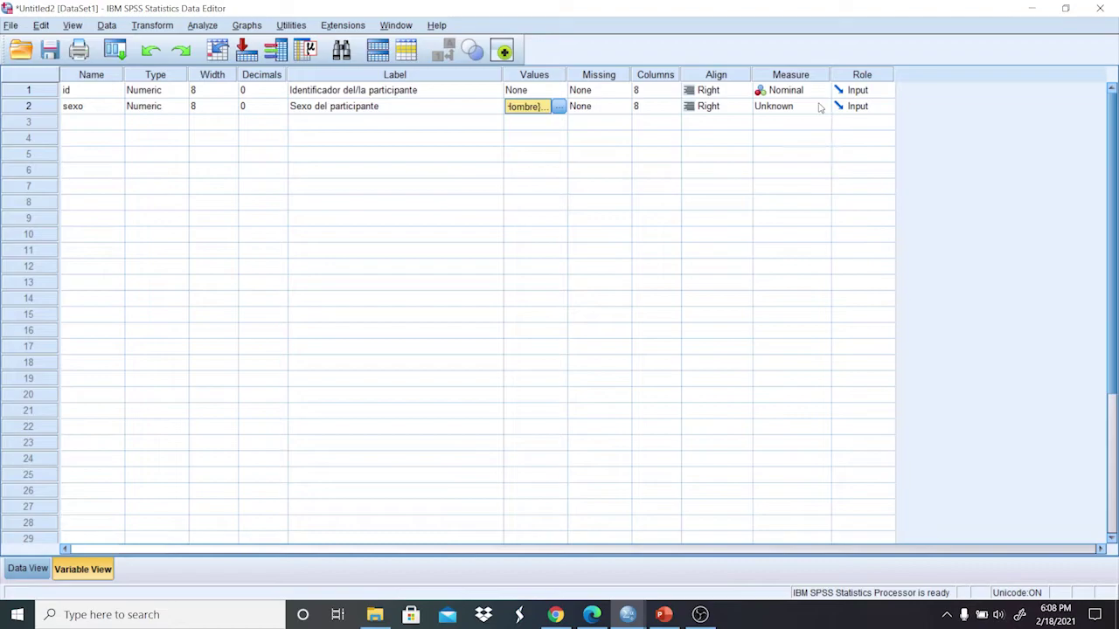
Set the sexo variable's measurement level to Nominal.
left_click(824, 106)
left_click(794, 154)
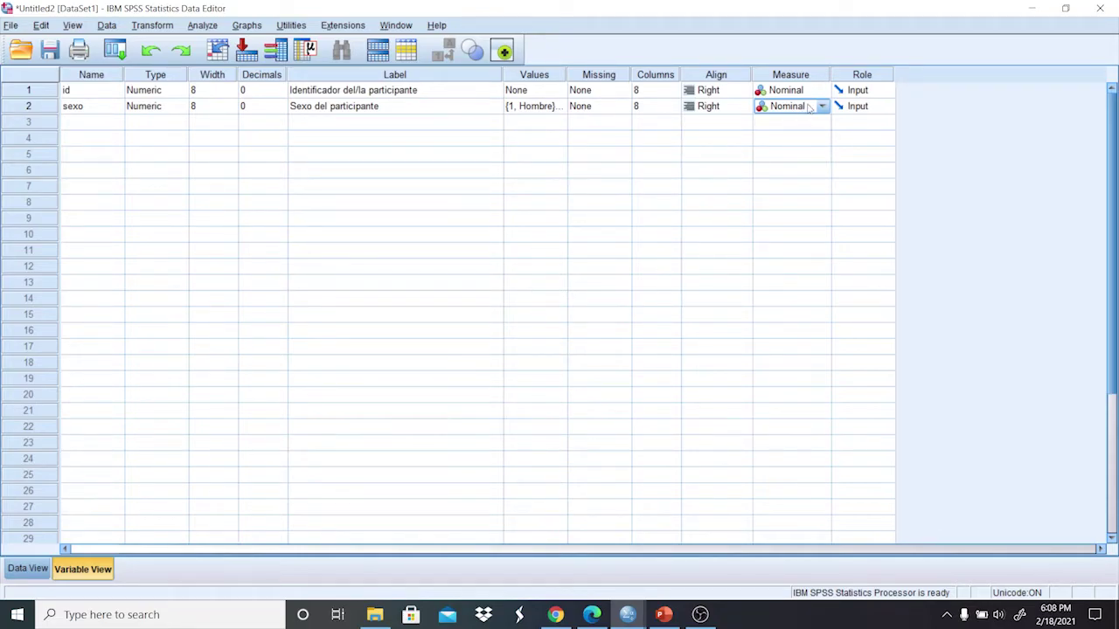
Review the value labels defined for the sexo variable, leaving them unedited.
double_click(564, 106)
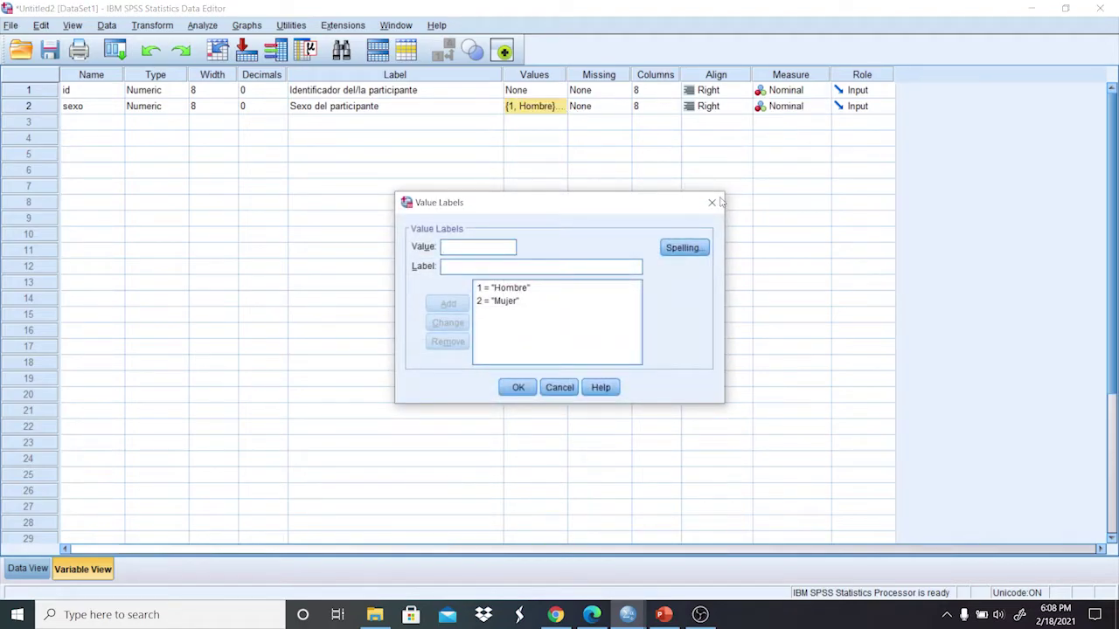
left_click(712, 203)
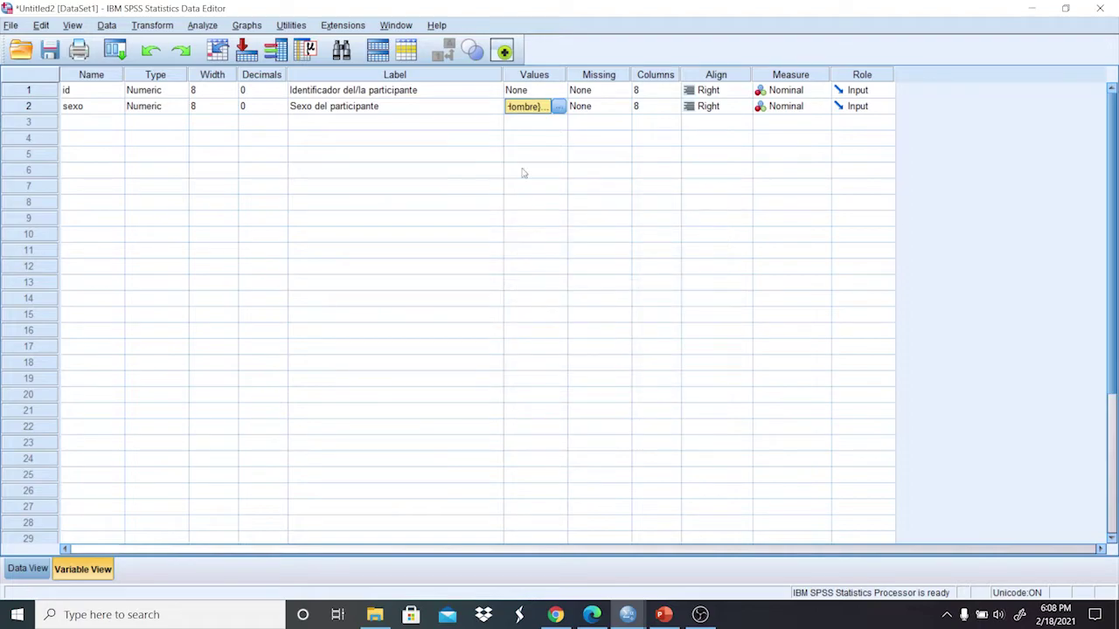
left_click(559, 108)
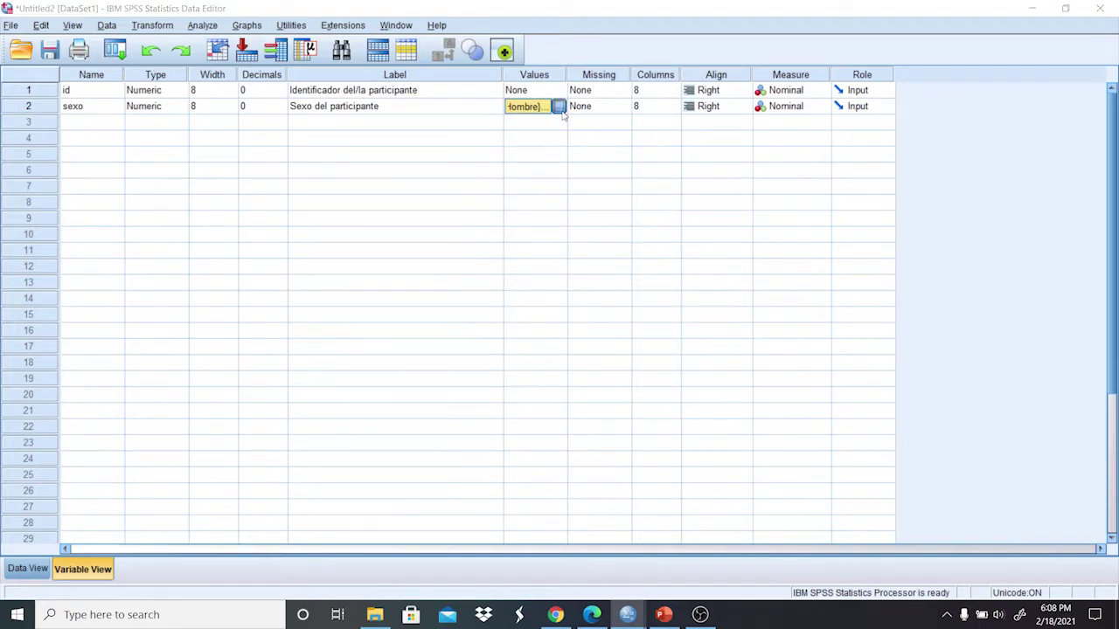
left_click(522, 290)
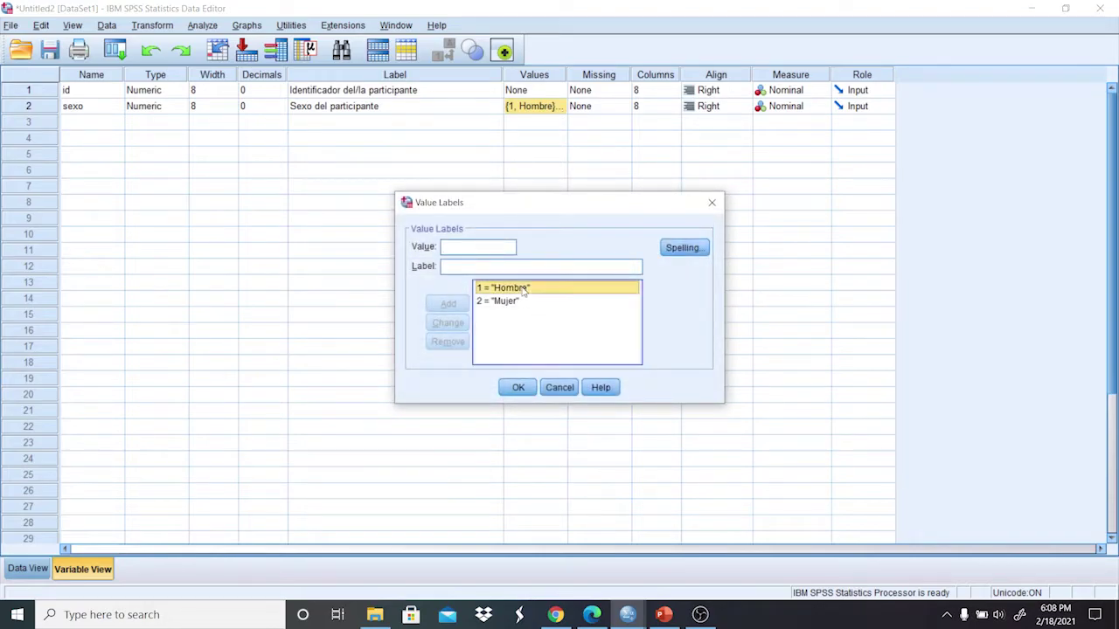
left_click(520, 302)
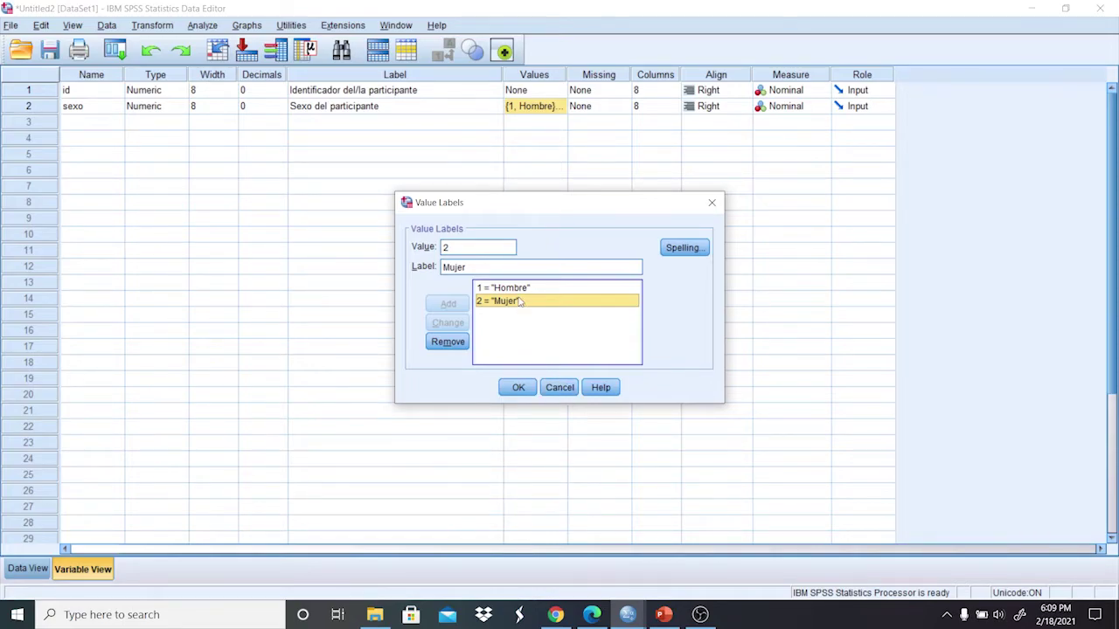
left_click(559, 388)
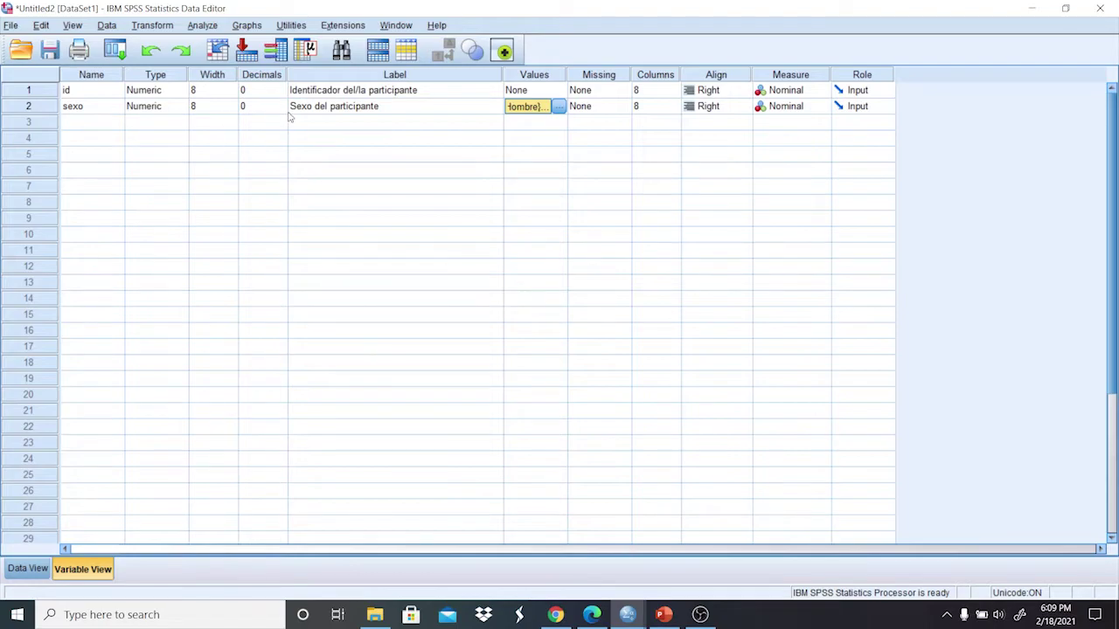
left_click(559, 107)
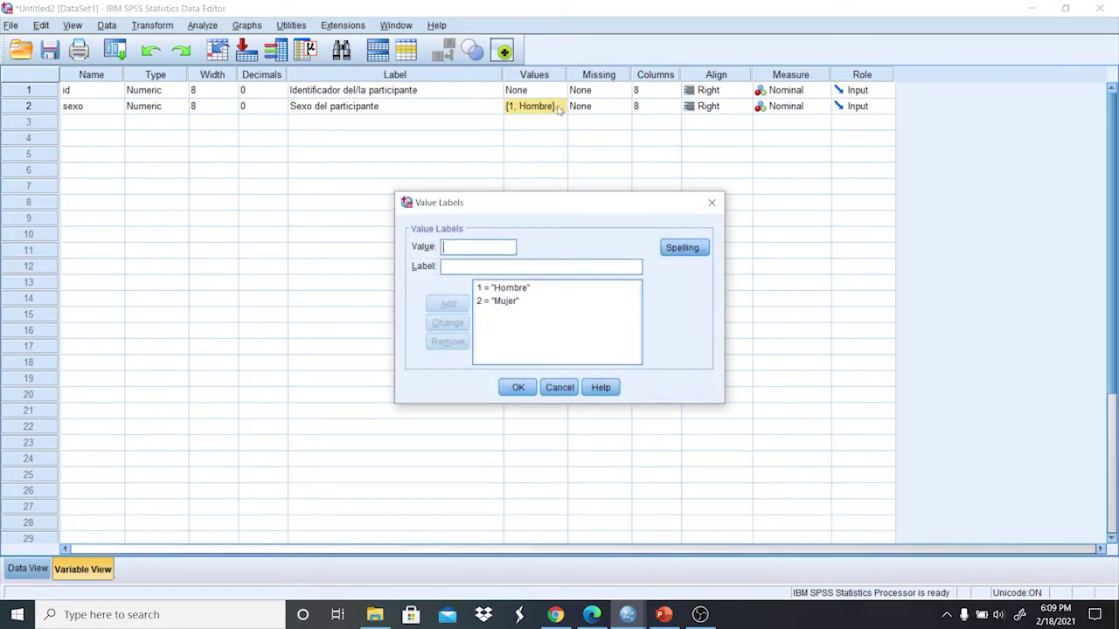
left_click(560, 388)
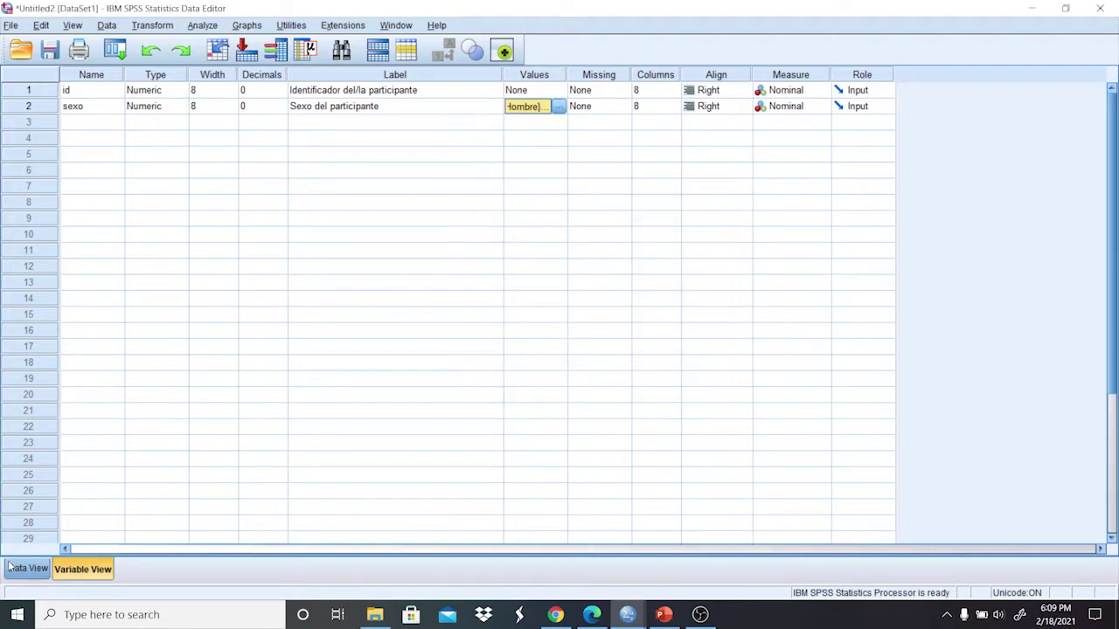
Switch to the data grid and enter 1 for sexo in each of the first three cases.
left_click(26, 568)
left_click(143, 122)
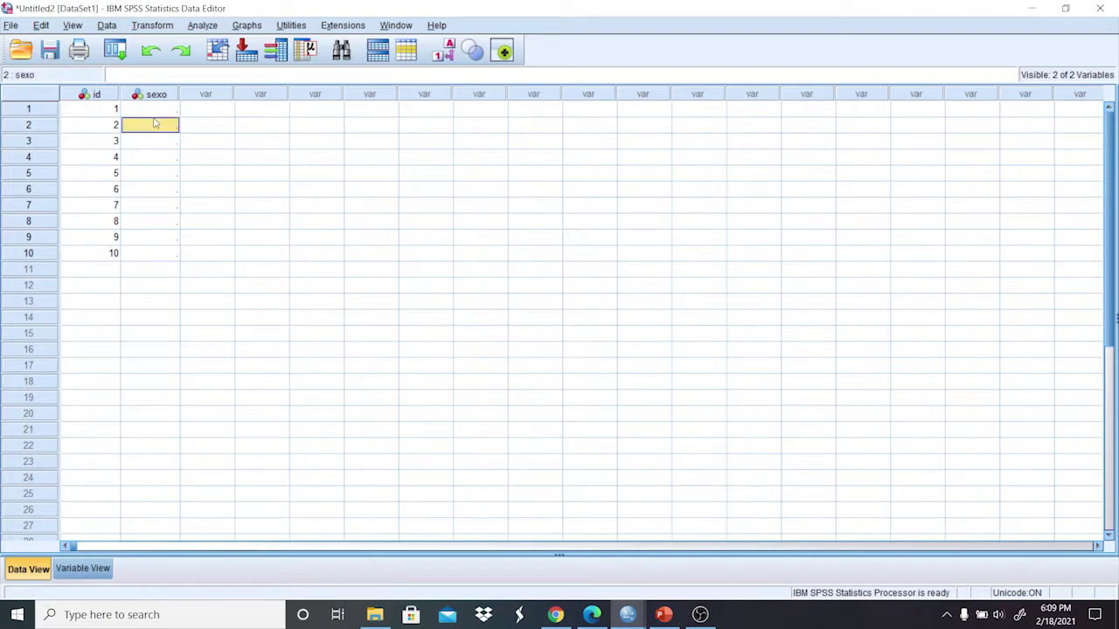
left_click(102, 570)
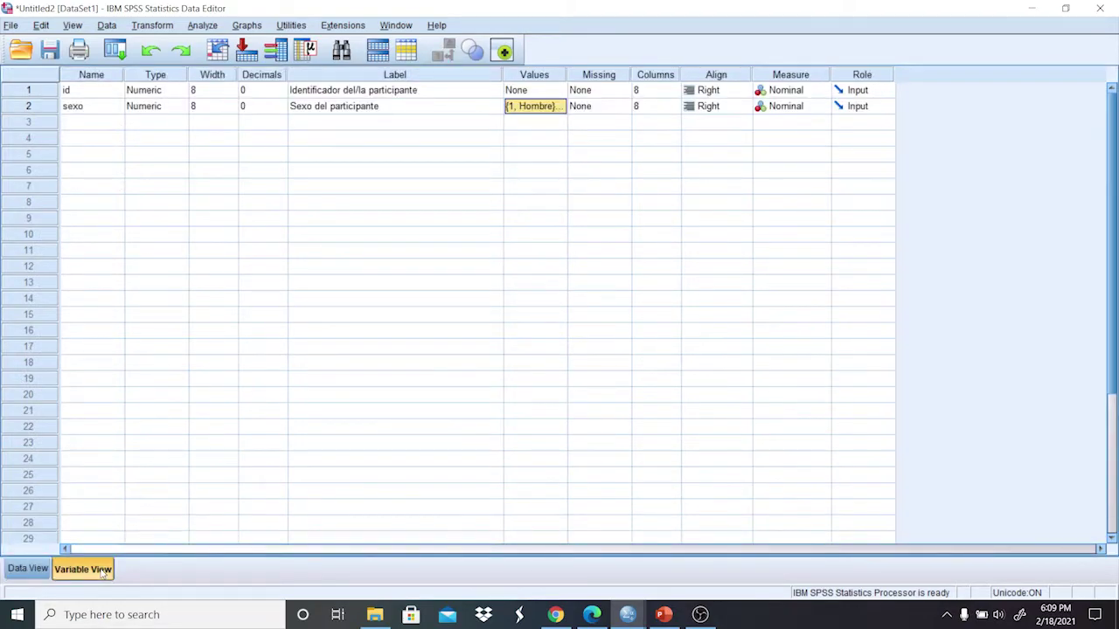
left_click(31, 569)
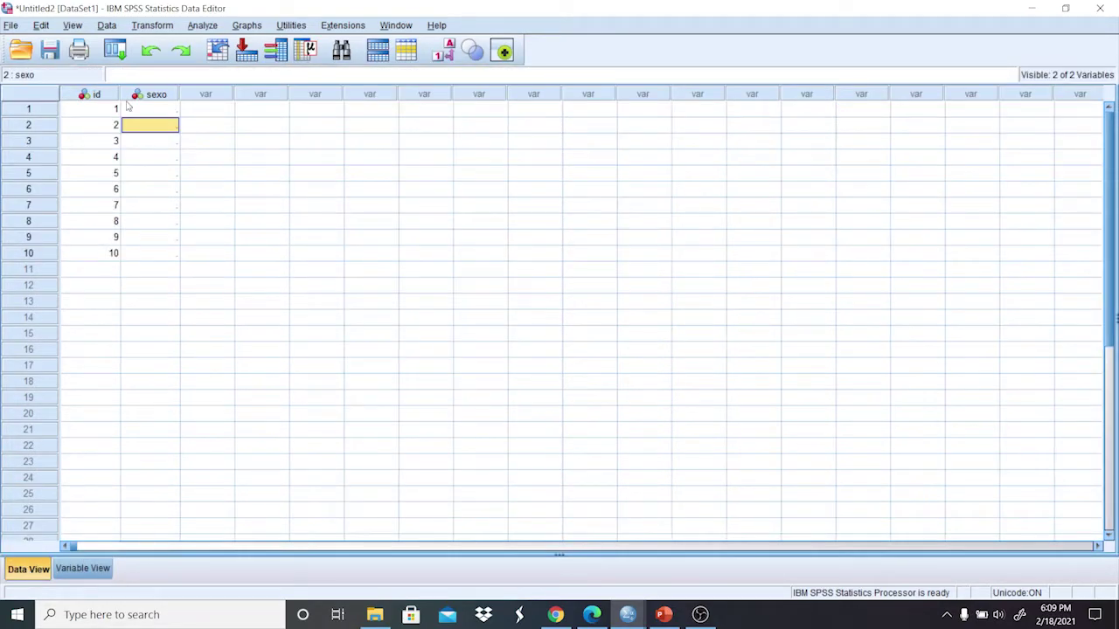
left_click(157, 106)
type("1")
key("Return")
type("1")
key("Return")
type("1")
key("Return")
key("Up")
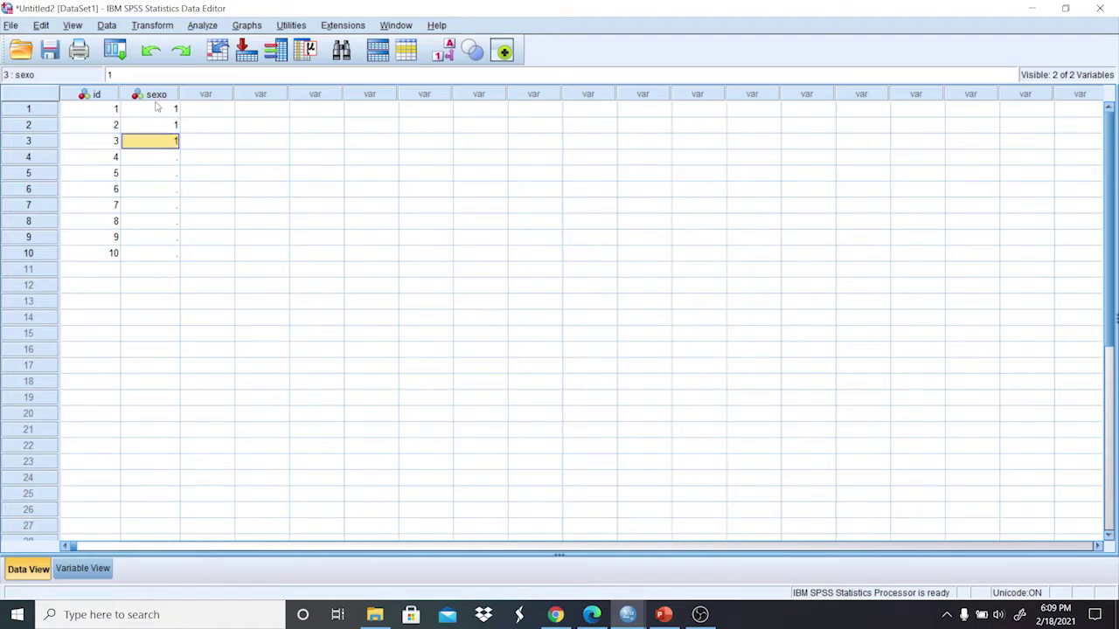
Enter the sexo codes 2, 2, 2, 1, 1, 2 and 2 for cases 4 through 10.
key("Down")
type("2")
key("Return")
type("2")
key("Return")
key("2")
key("Return")
type("1")
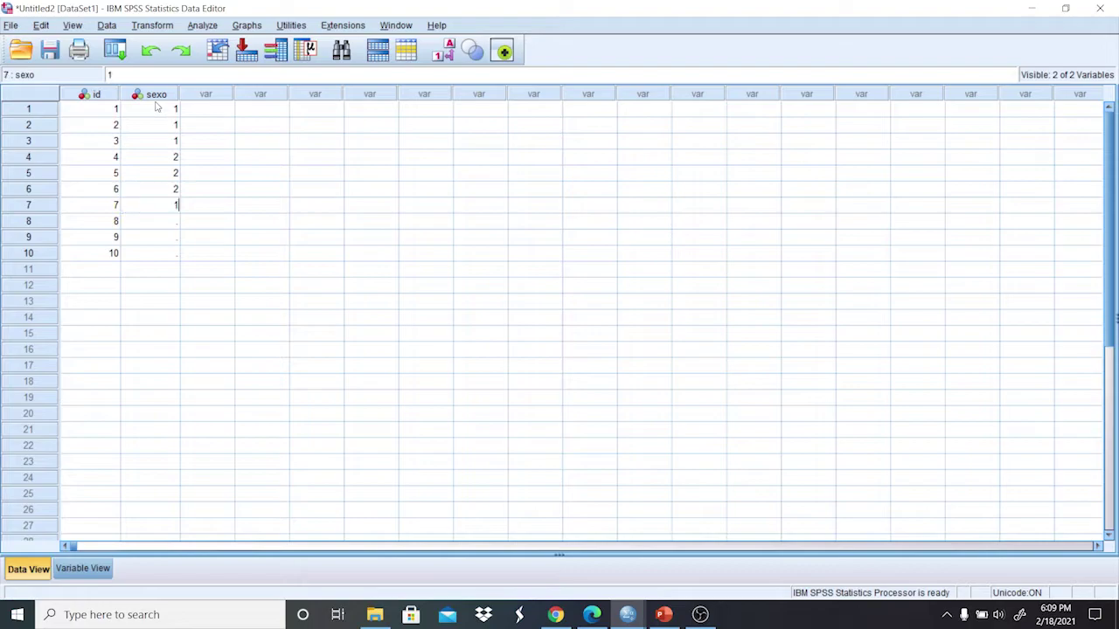
key("Return")
type("1")
key("Return")
type("2")
key("Return")
type("2")
key("Up")
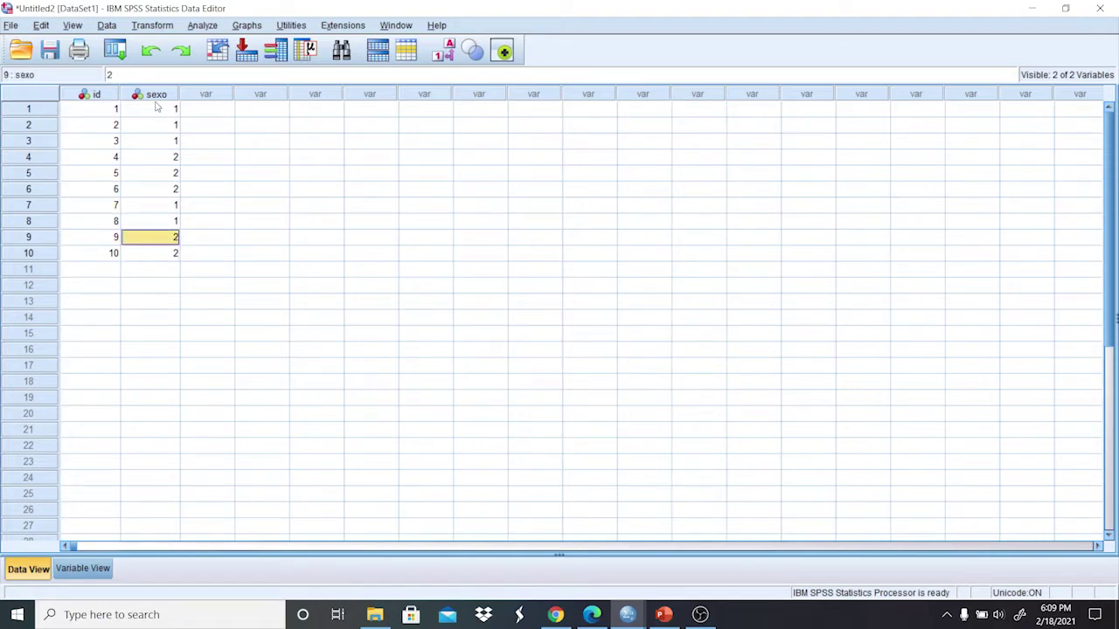
Go through the sexo values case by case from the first participant to the tenth.
left_click(156, 108)
key("Down")
double_click(155, 105)
key("Down")
key("Down")
key("Down")
key("Down")
key("Down")
key("Down")
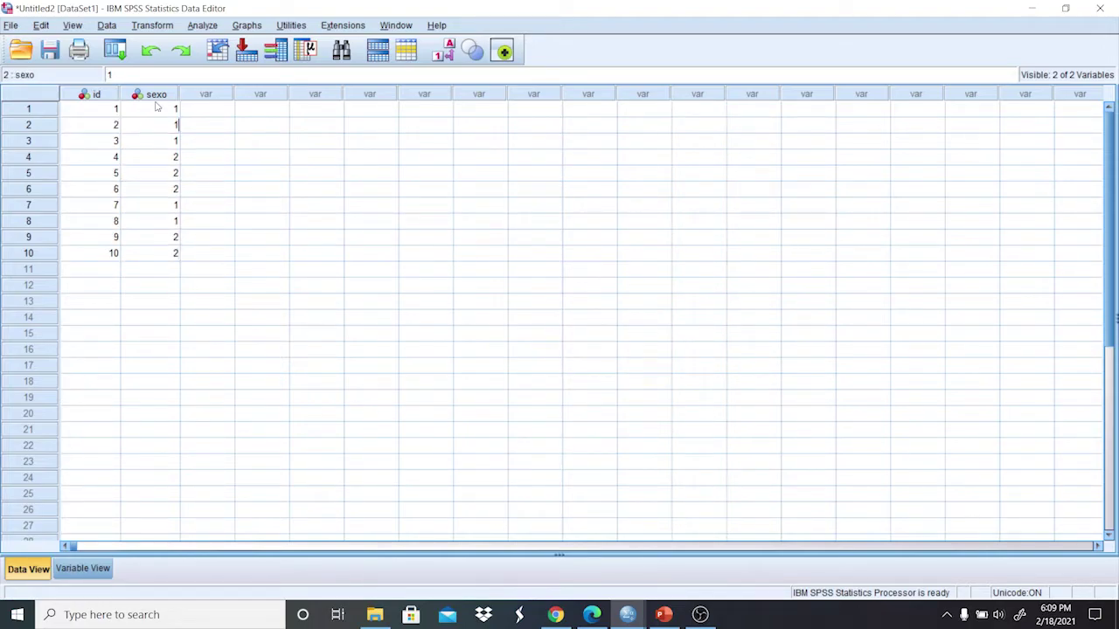
key("Down")
key("Down")
key("Down")
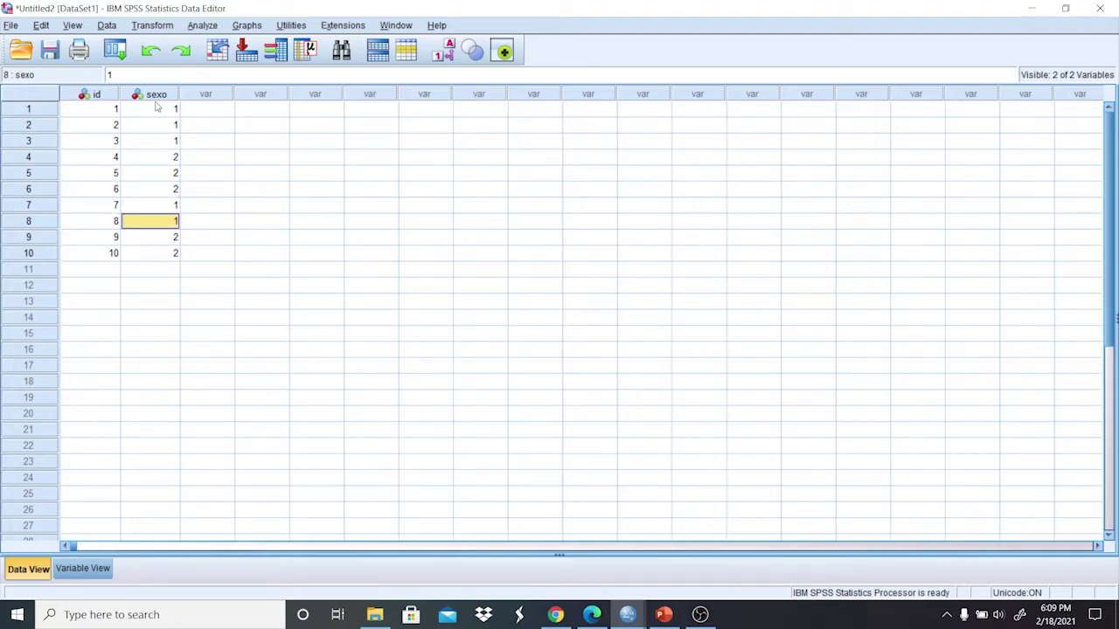
type("2")
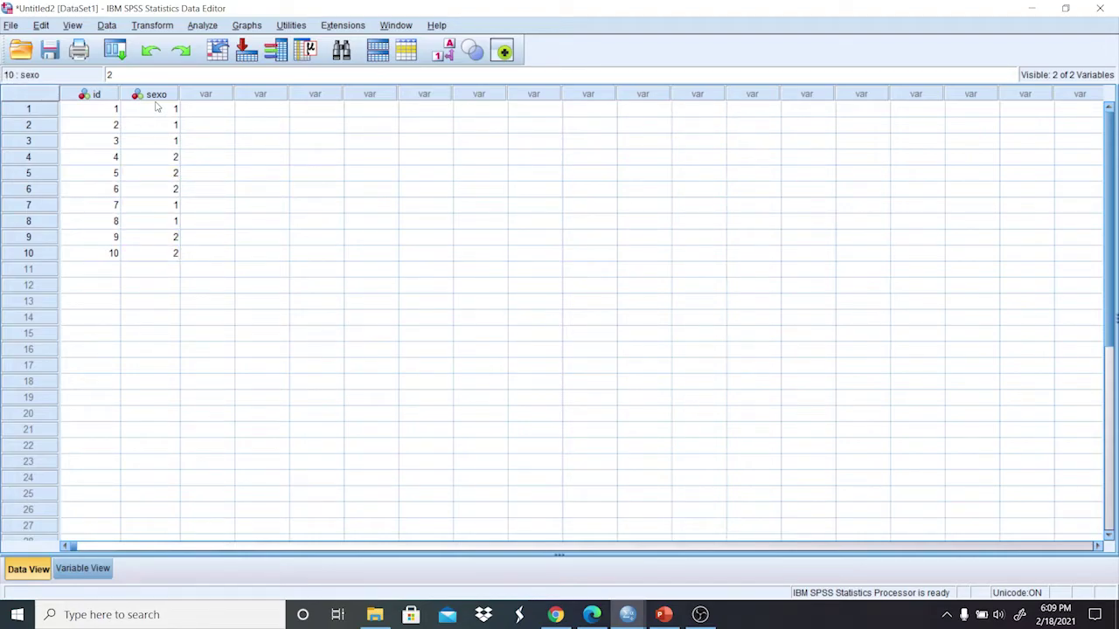
Switch the data display back and forth between numeric codes and value labels, ending on the labels.
left_click(447, 56)
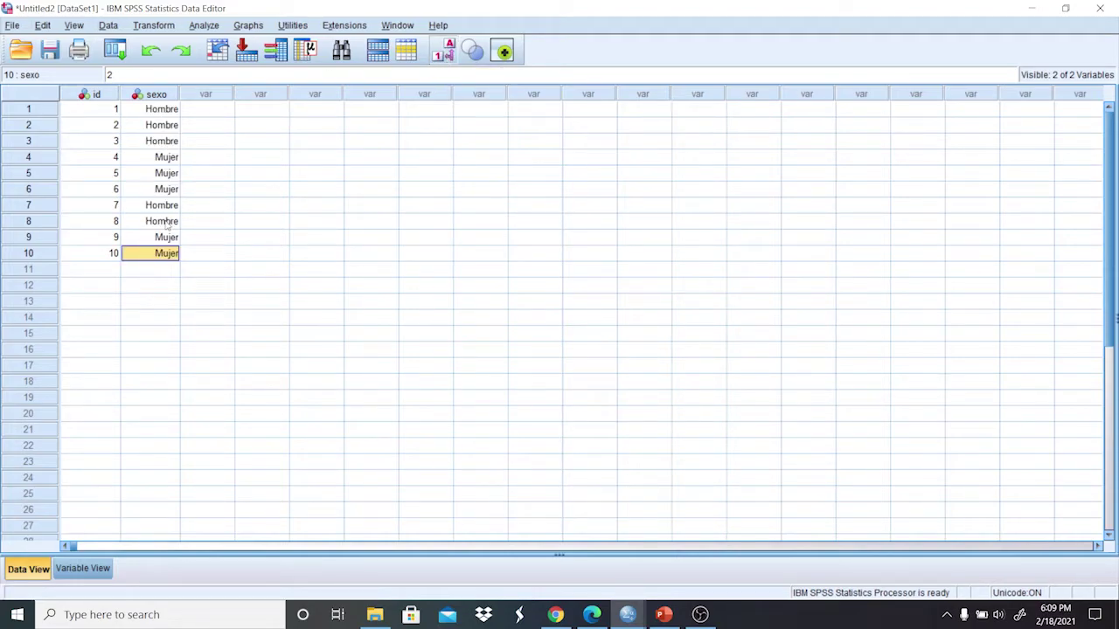
left_click(444, 52)
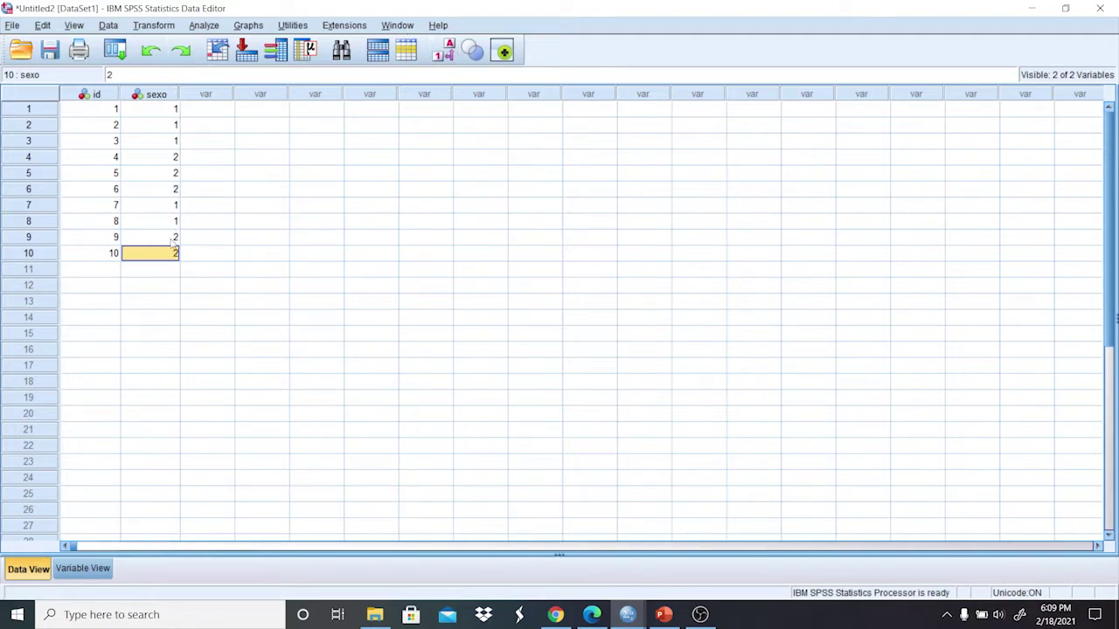
left_click(444, 52)
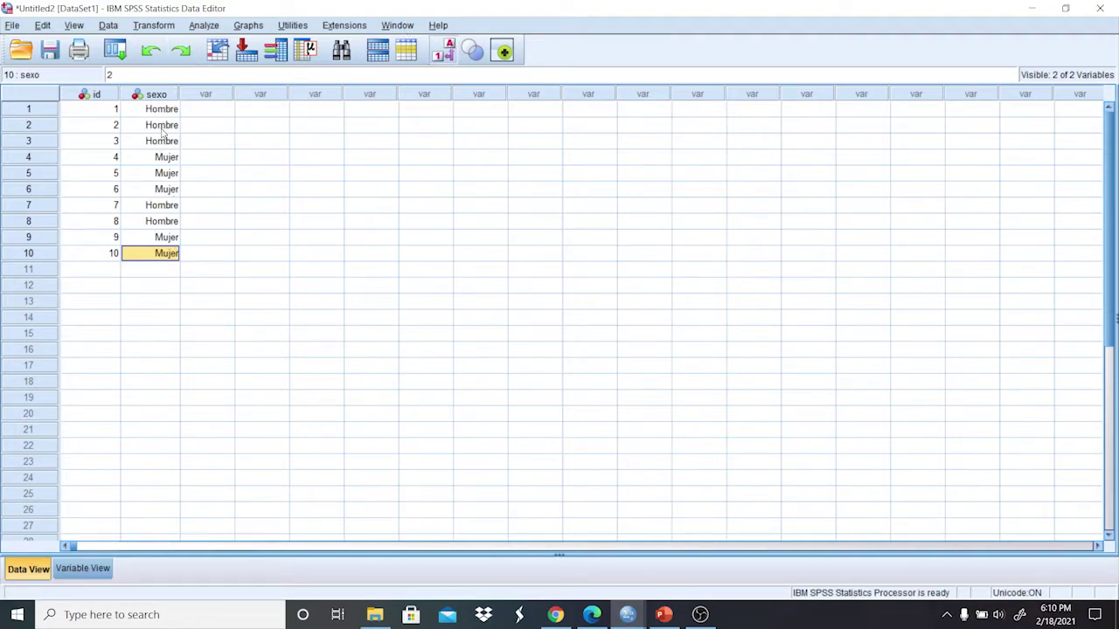
left_click(444, 52)
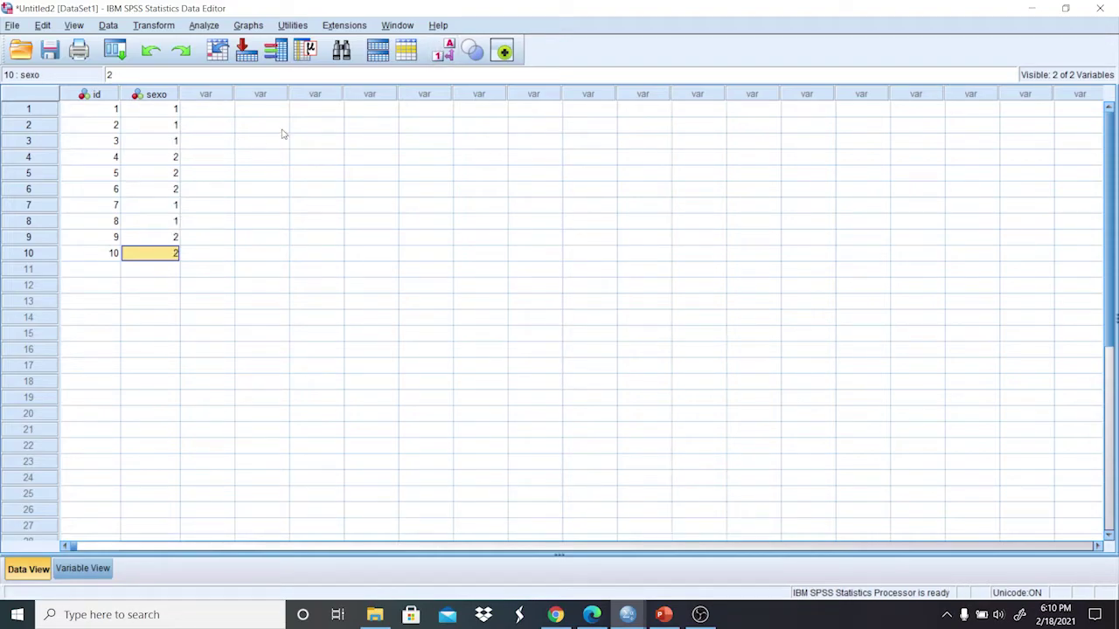
left_click(444, 51)
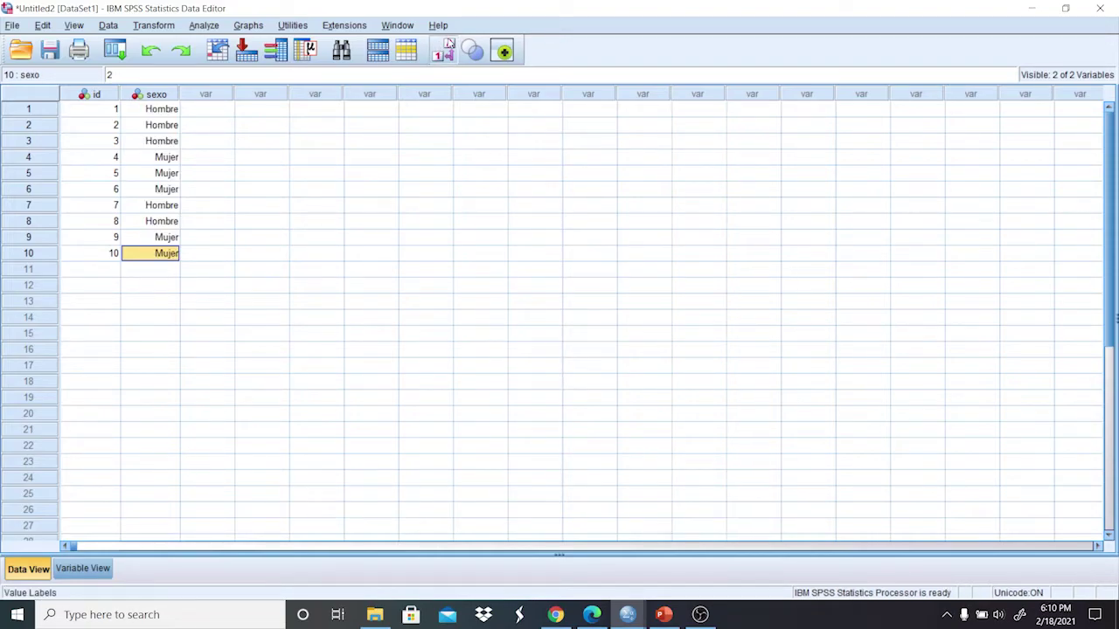
Switch to the variable definitions, consult the employment-status question in the questionnaire PDF, and return to the SPSS dataset.
left_click(84, 569)
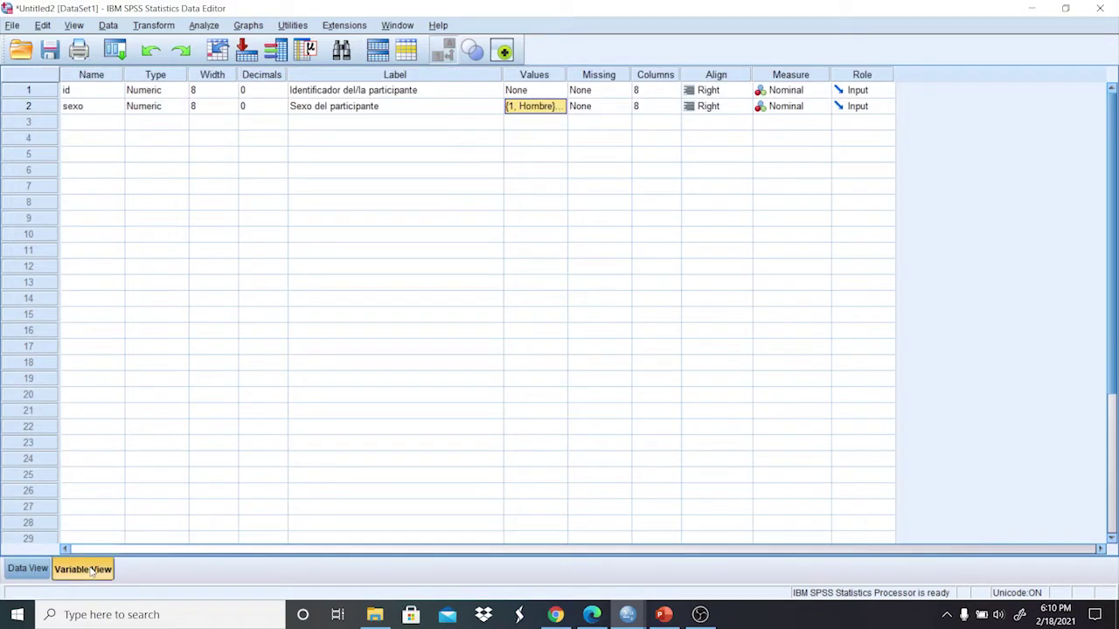
left_click(603, 616)
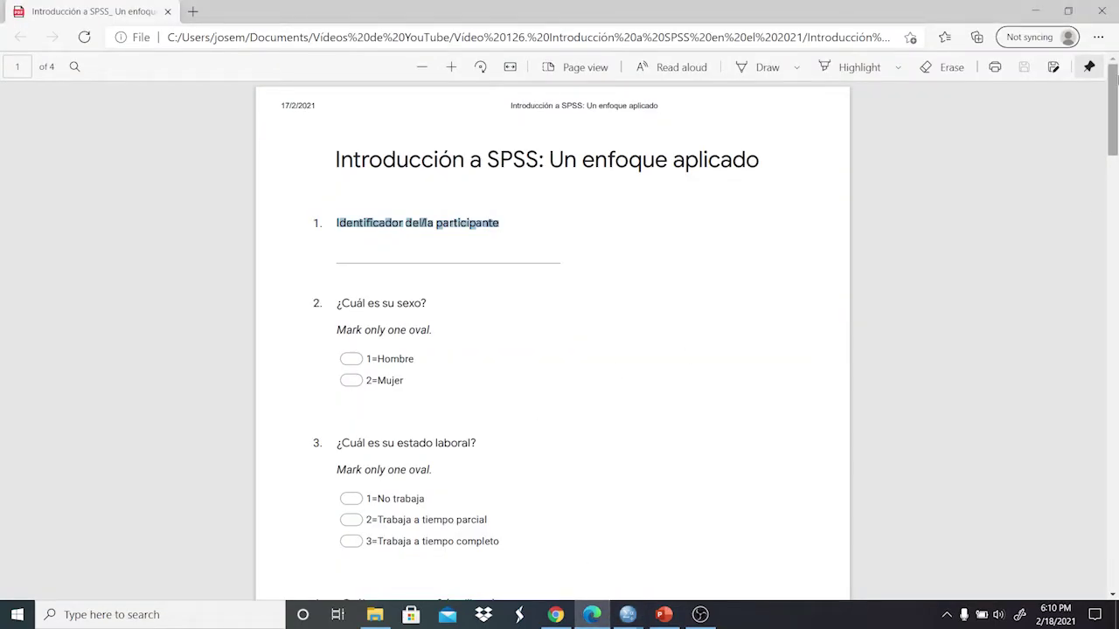
scroll(1114, 100, "down", 1)
scroll(1115, 99, "down", 1)
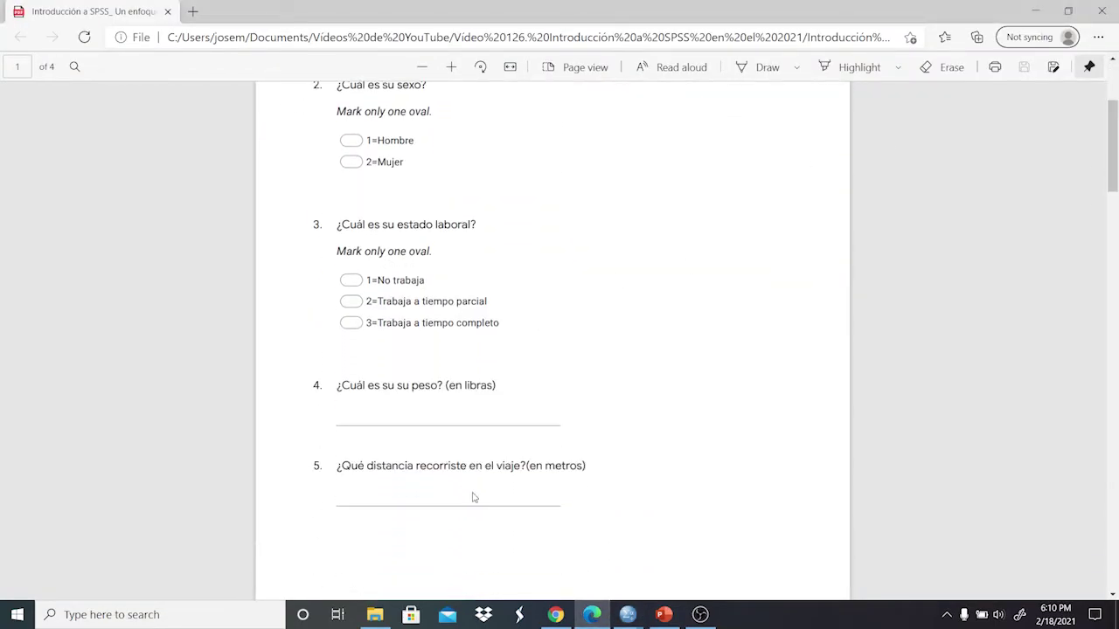
mouse_move(627, 615)
left_click(658, 571)
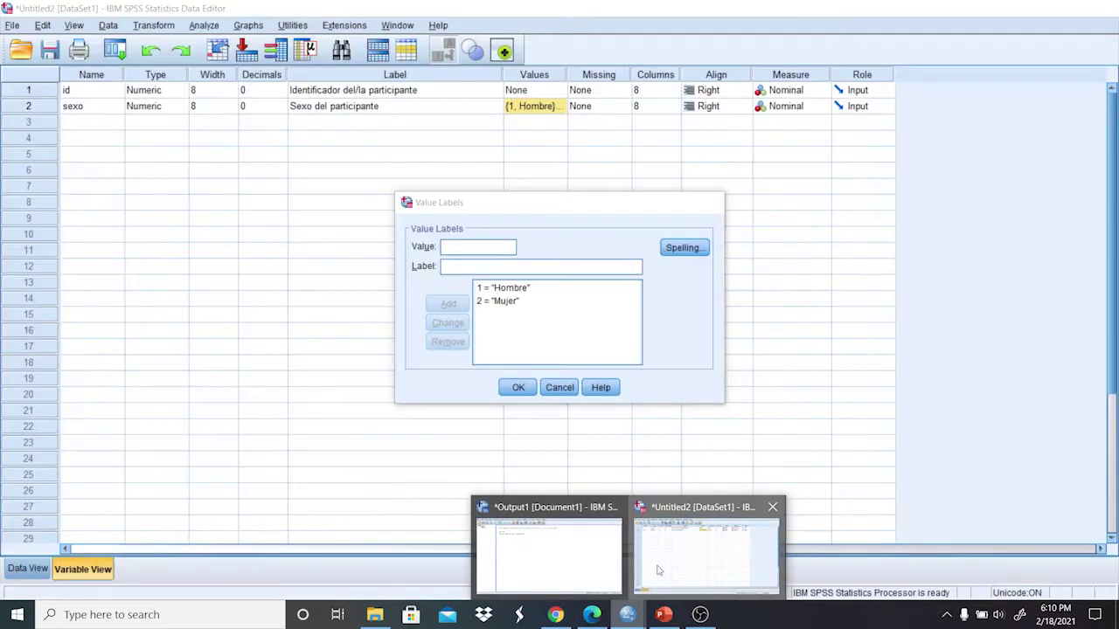
key("Return")
Try to name the third variable with a space after "estado".
left_click(93, 123)
left_click(92, 124)
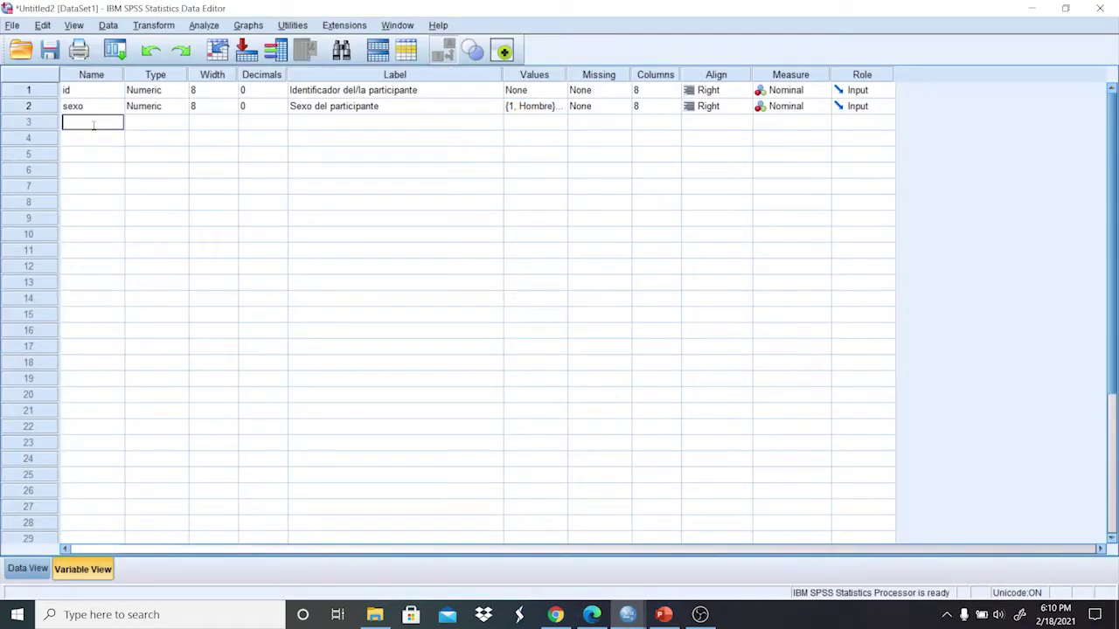
type("estado daa")
key("Tab")
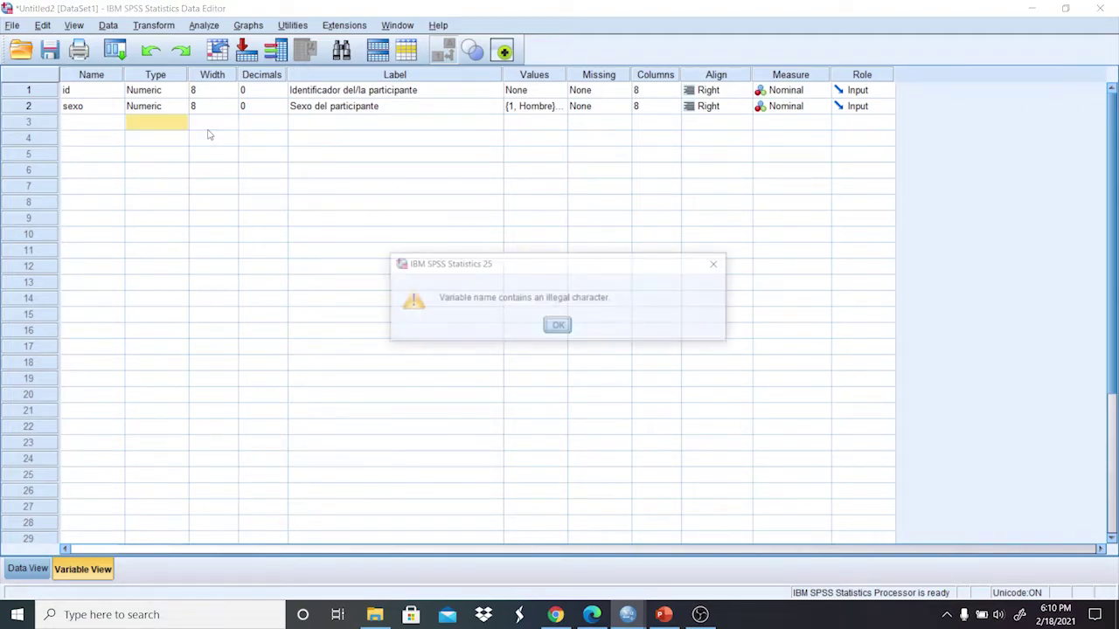
left_click(560, 327)
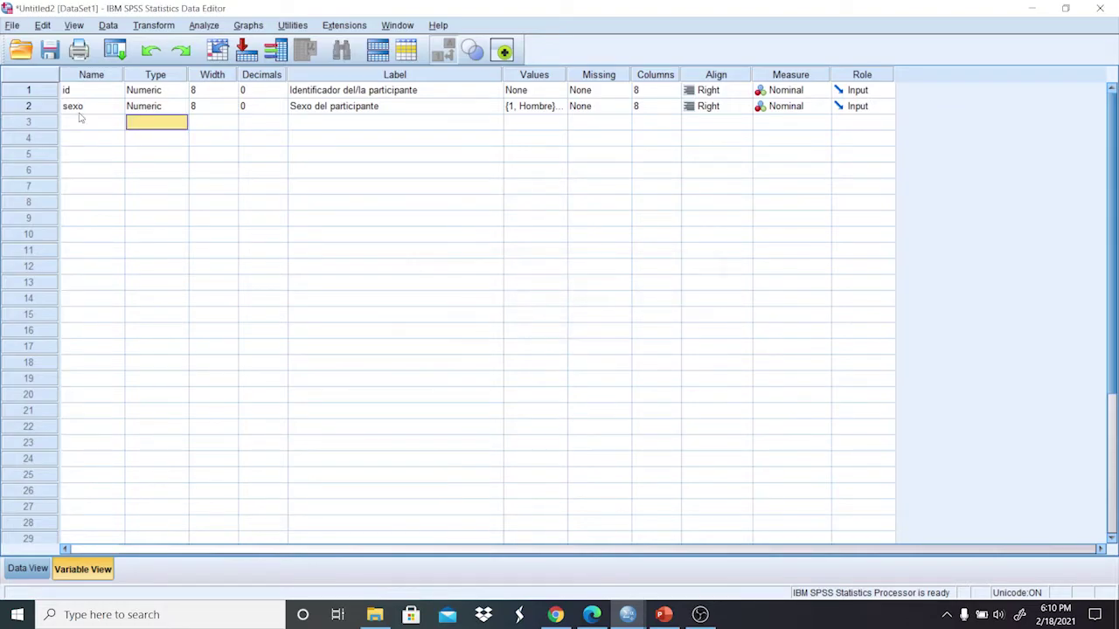
Name the third variable EstadoLaboral, and rewrite the name as estado_laboral.
left_click(80, 122)
left_click(81, 123)
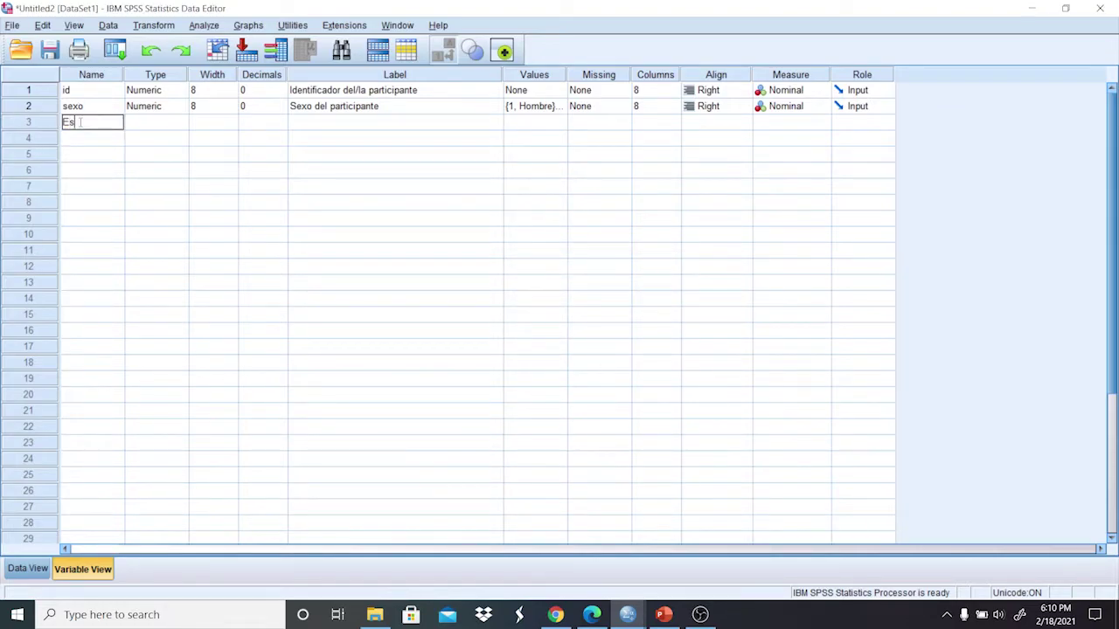
type("EstadoLaboral")
double_click(81, 122)
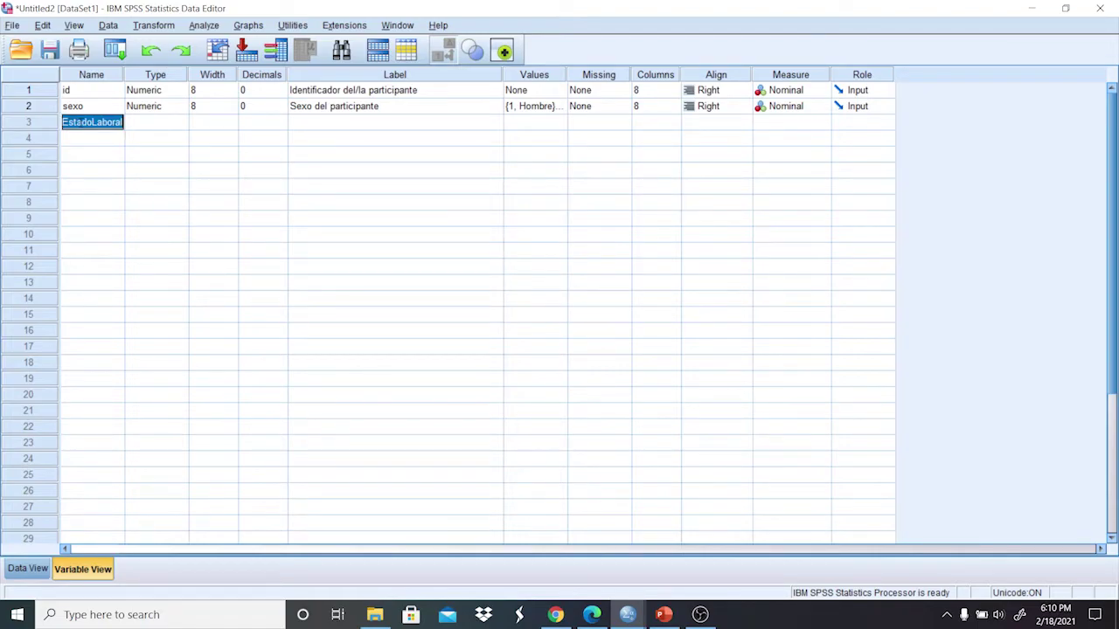
type("estado_")
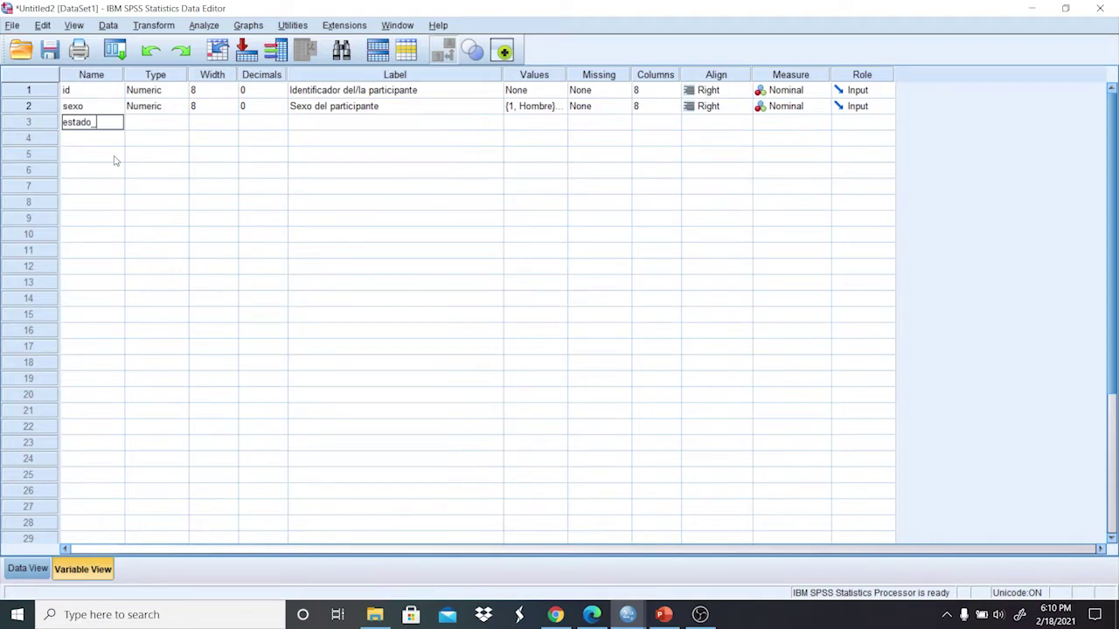
type("laboral")
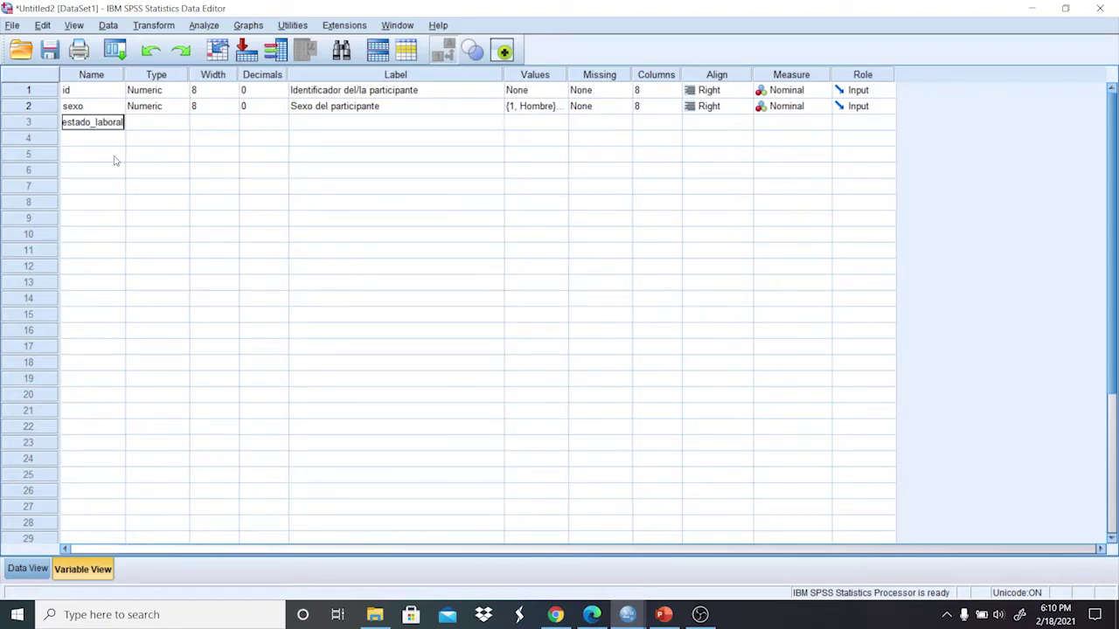
Set estado_laboral to 0 decimal places and give it the label "Estado laboral".
left_click(183, 121)
left_click(184, 122)
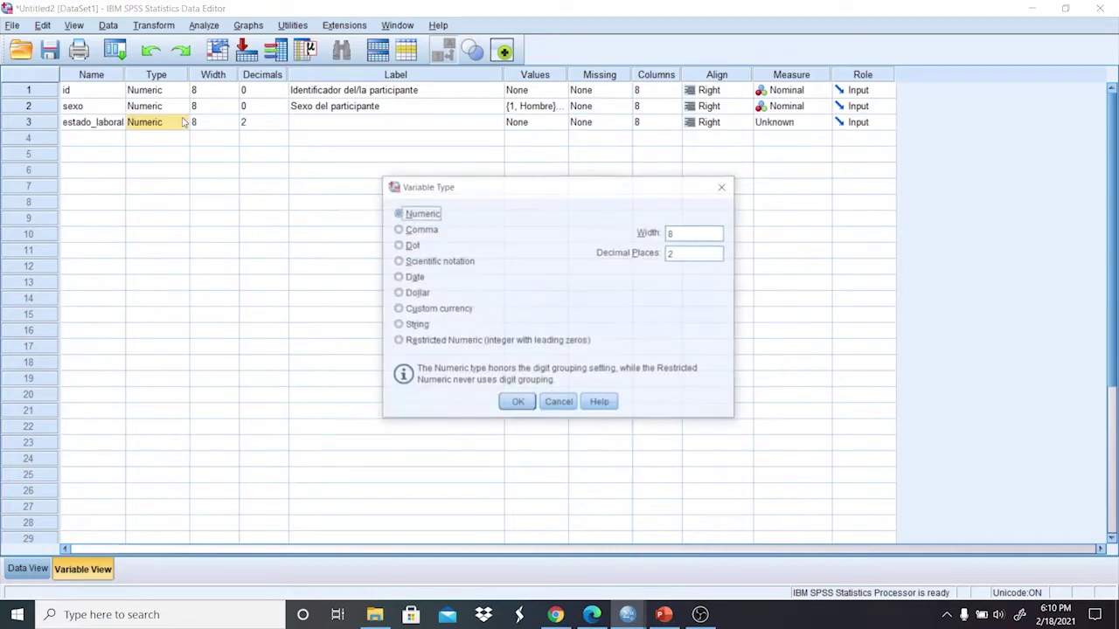
left_click(685, 254)
type("0")
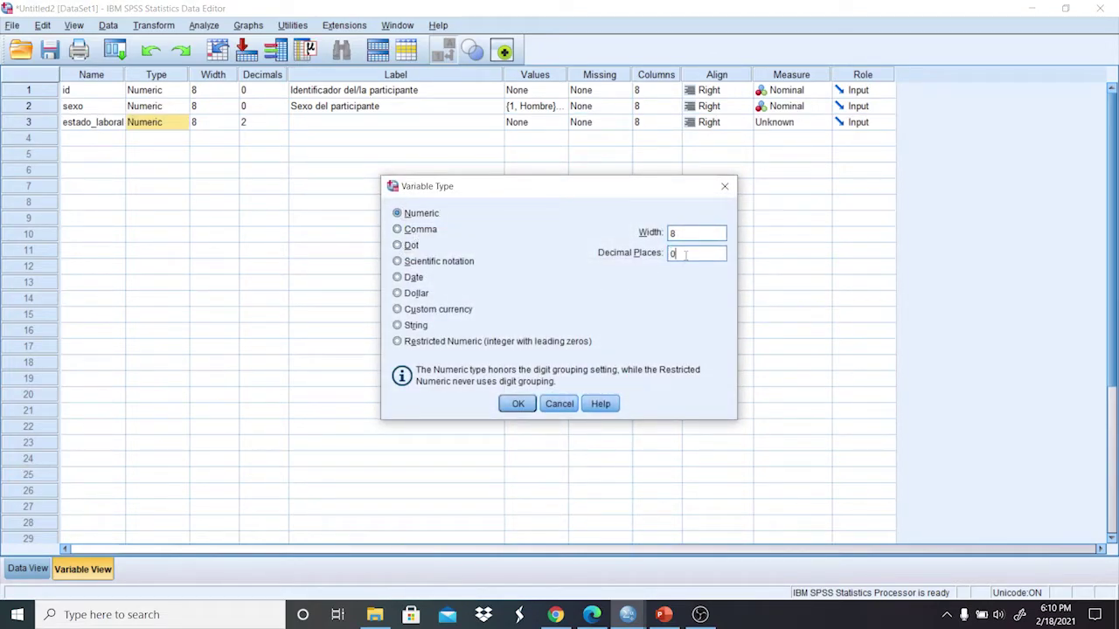
left_click(519, 405)
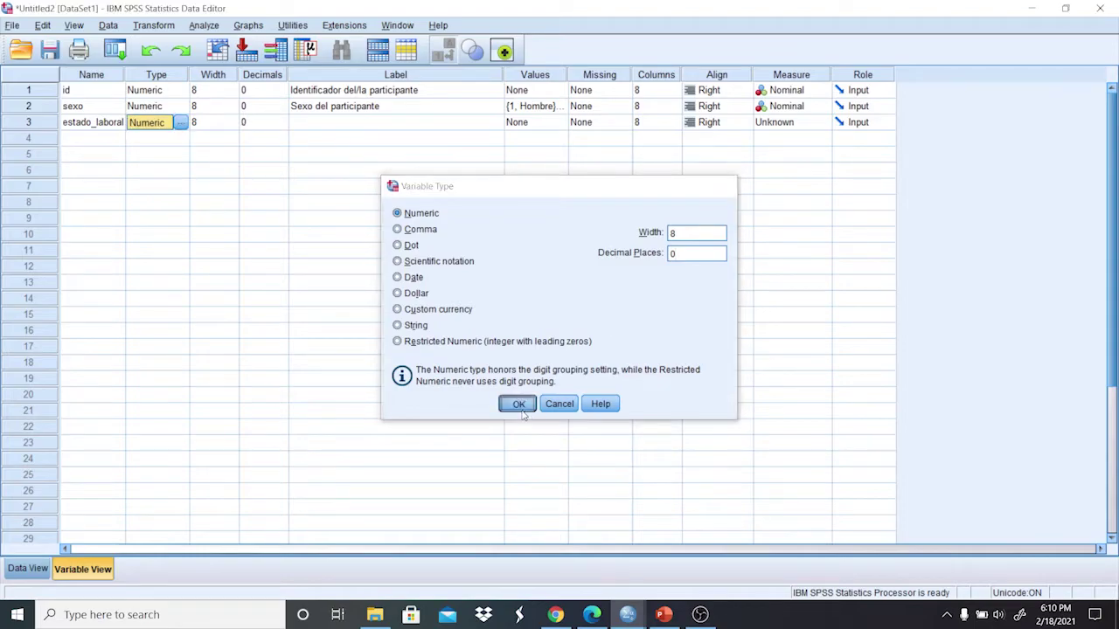
left_click(337, 124)
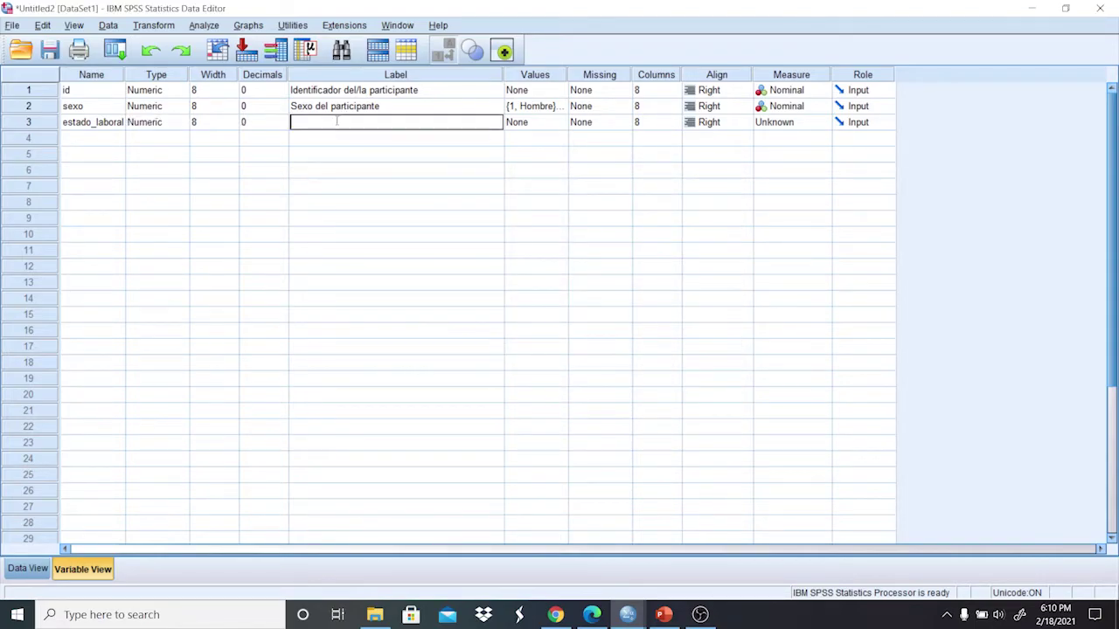
type("Estado laboral")
Add the value label 1 = "No trabaja" to estado_laboral, checking the answer codes in the questionnaire PDF.
double_click(564, 127)
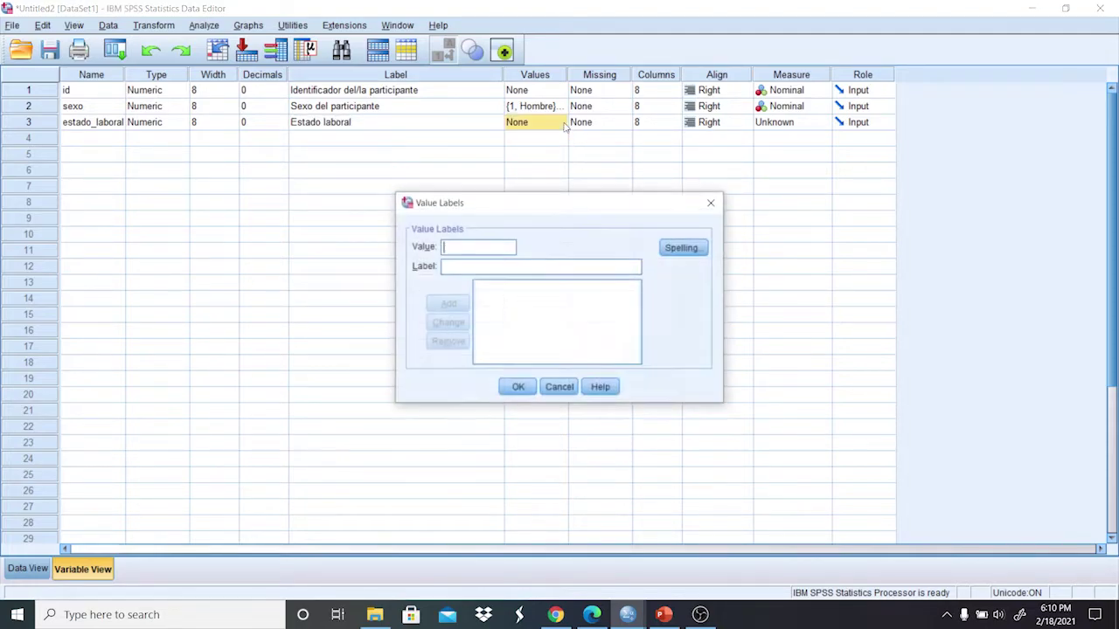
left_click(598, 612)
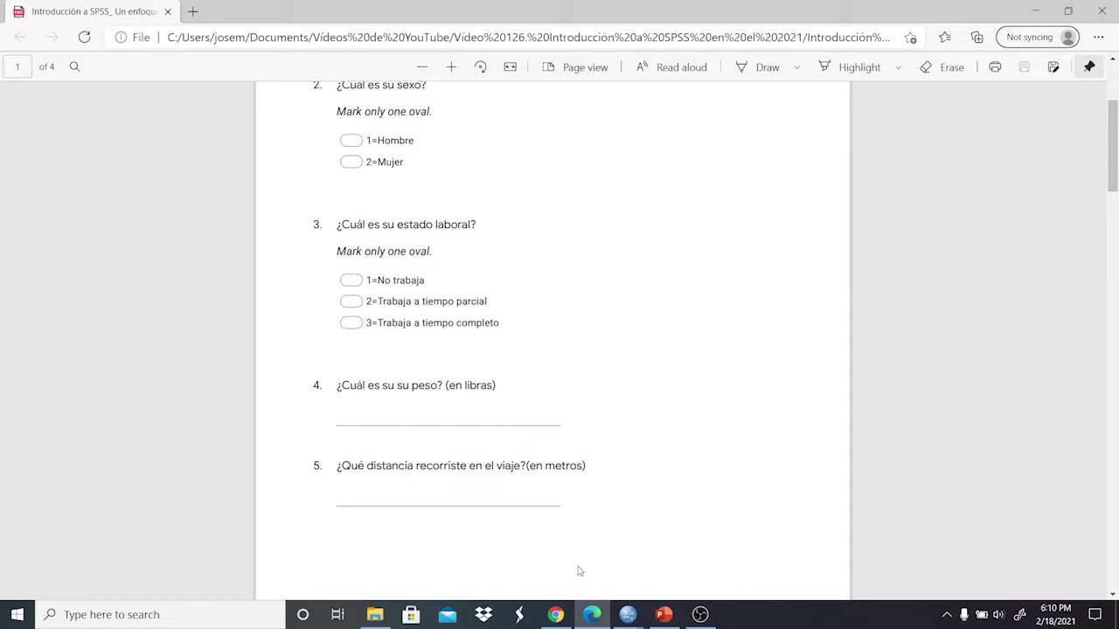
left_click(628, 614)
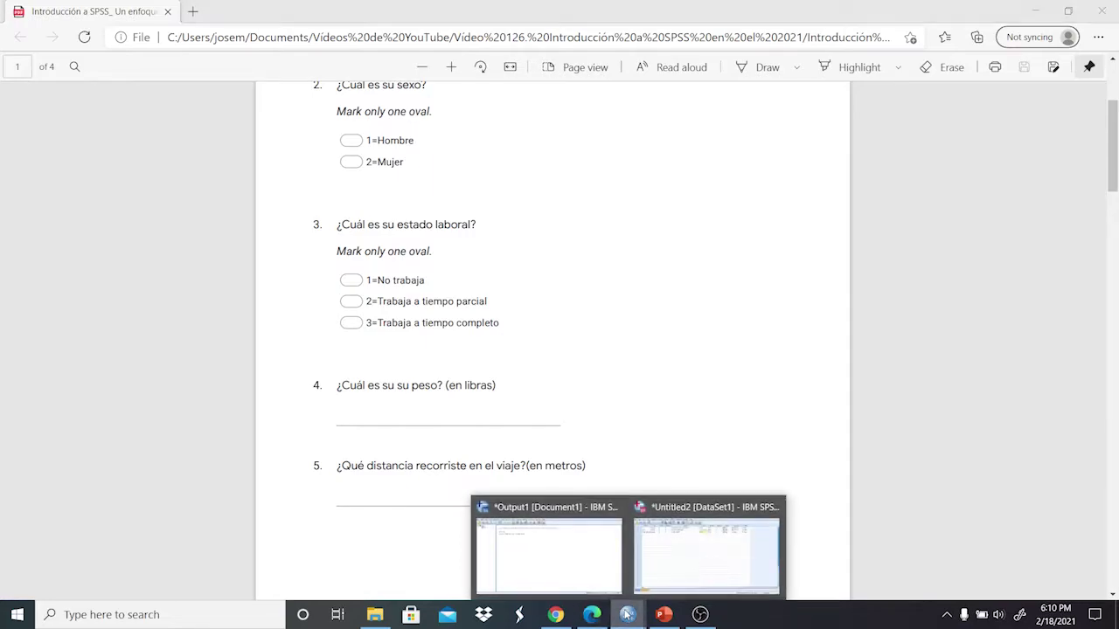
left_click(656, 548)
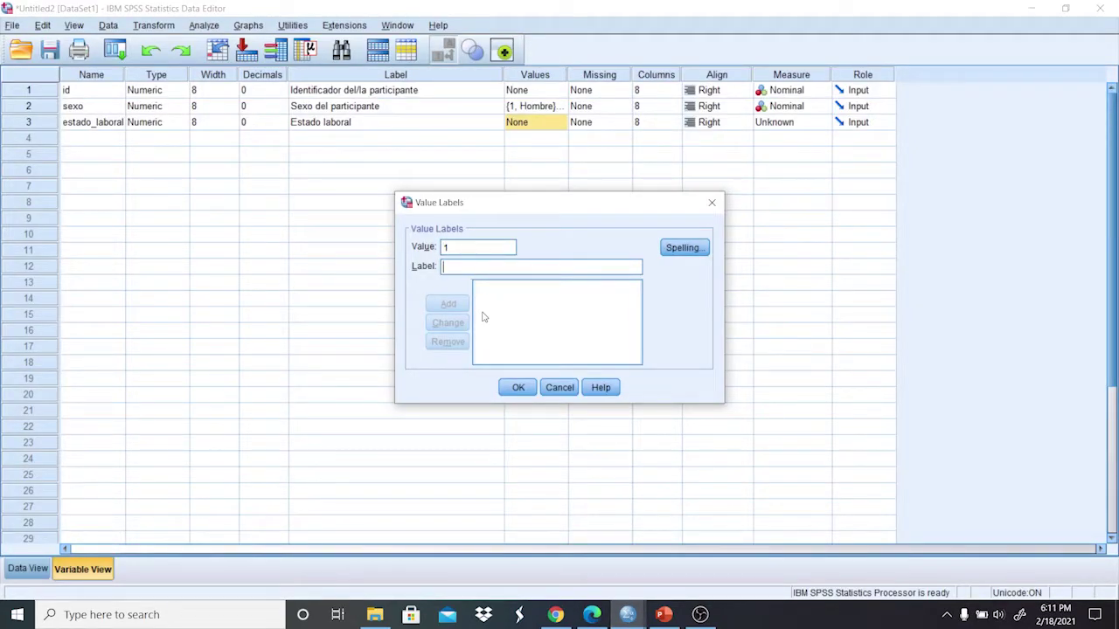
type("No trabaja")
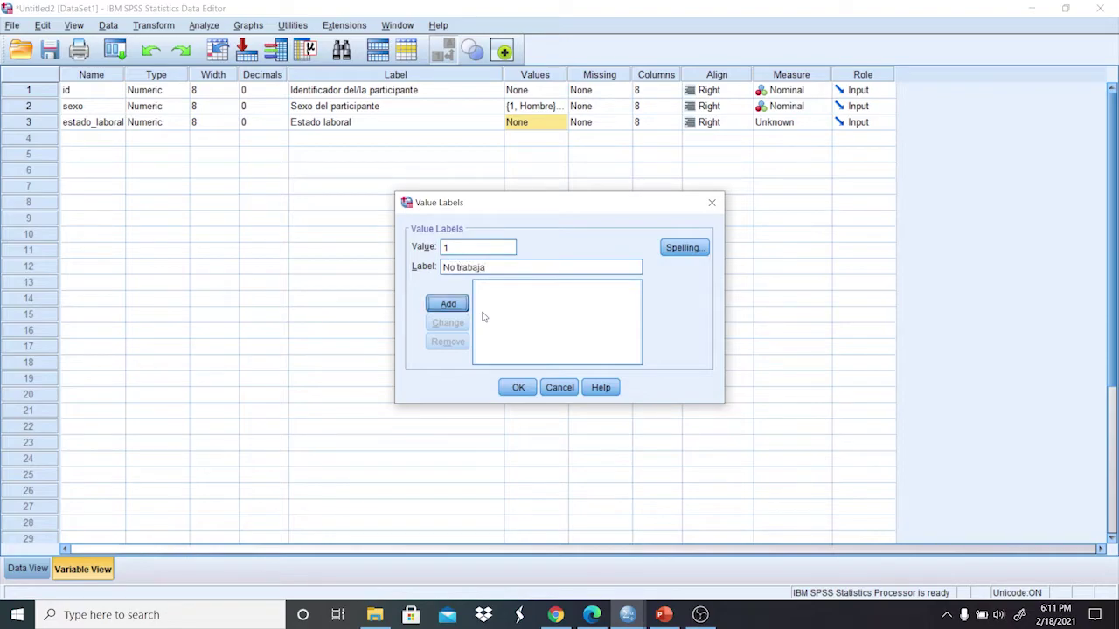
left_click(448, 303)
Add the estado_laboral value labels 2 = "Trabaja a tiempo parcial" and 3 = "Trabaja a tiempo completo", and apply them.
type("2")
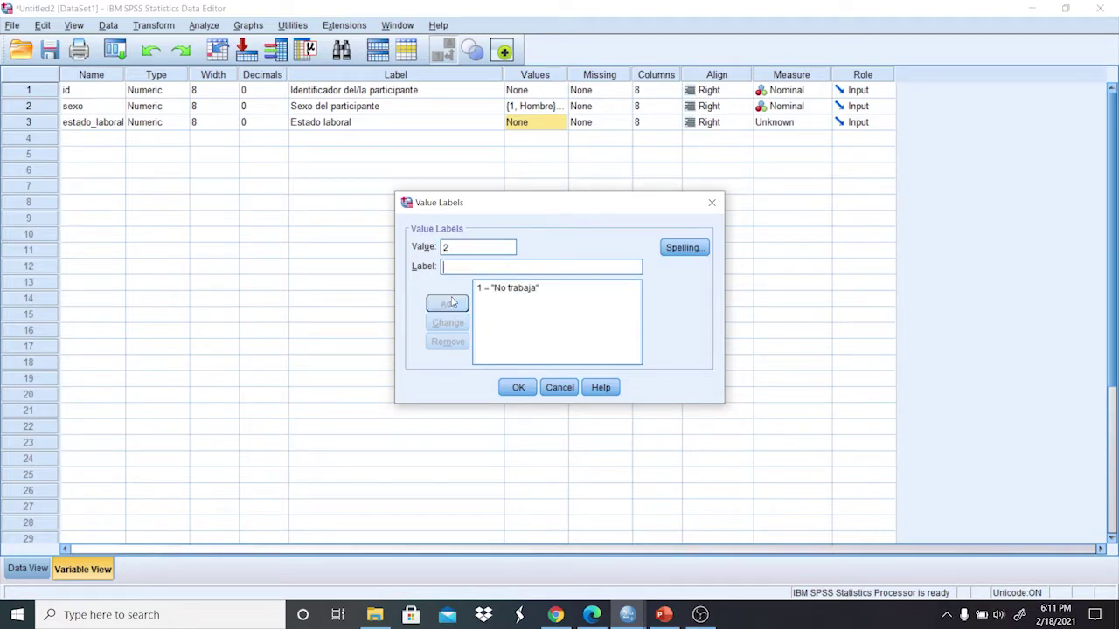
type("Trabaja a tie")
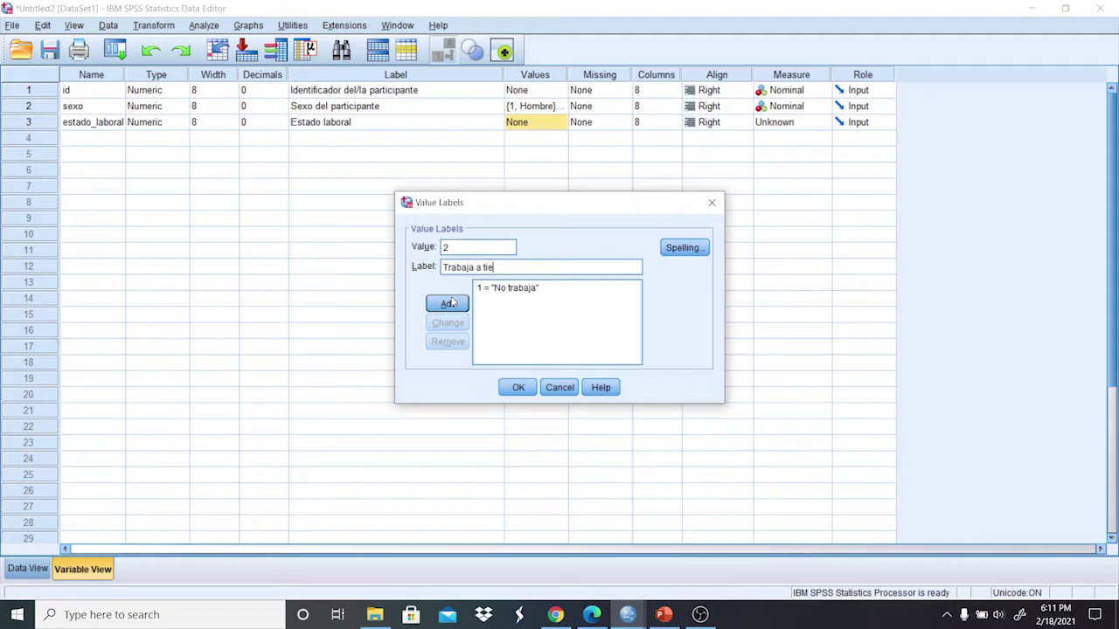
type("mpo parcial")
left_click(452, 303)
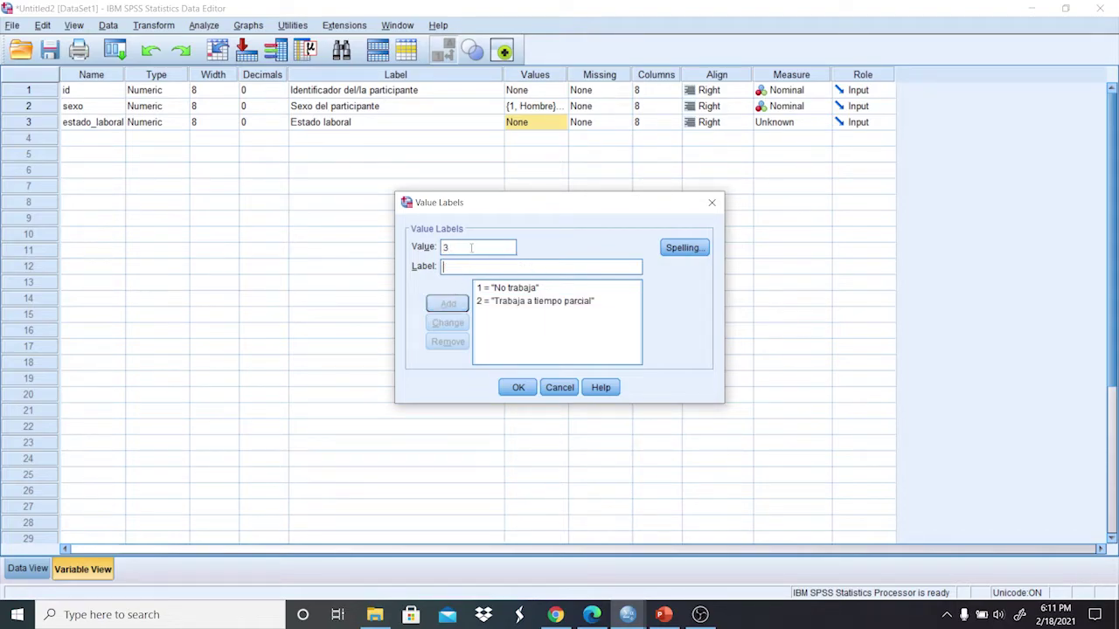
type("Trabaj")
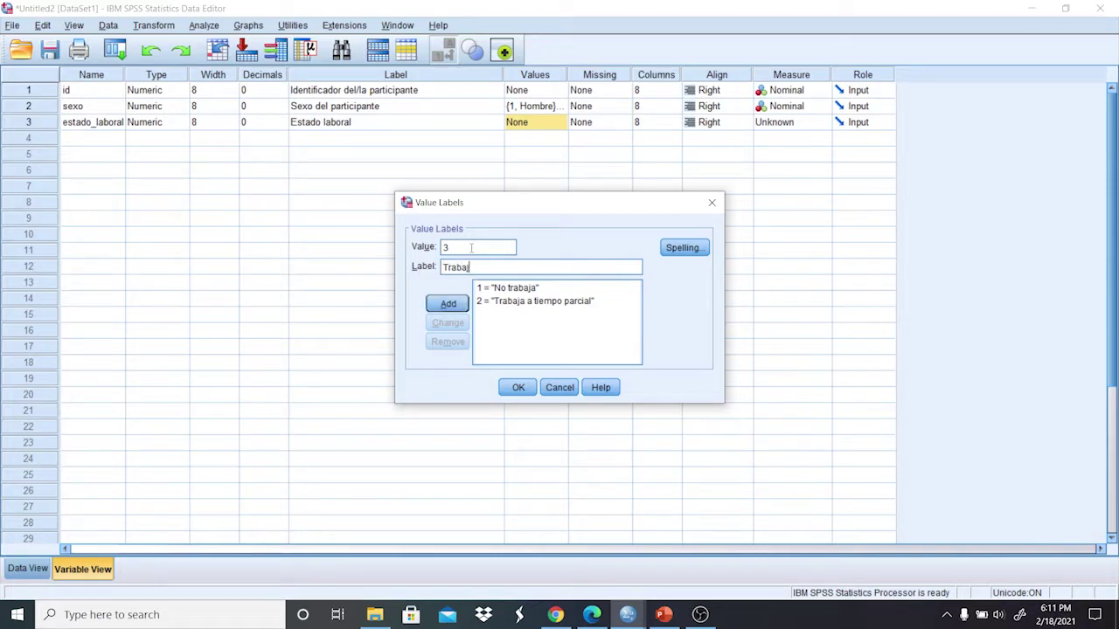
type("a a tiempo completo")
left_click(448, 304)
left_click(517, 388)
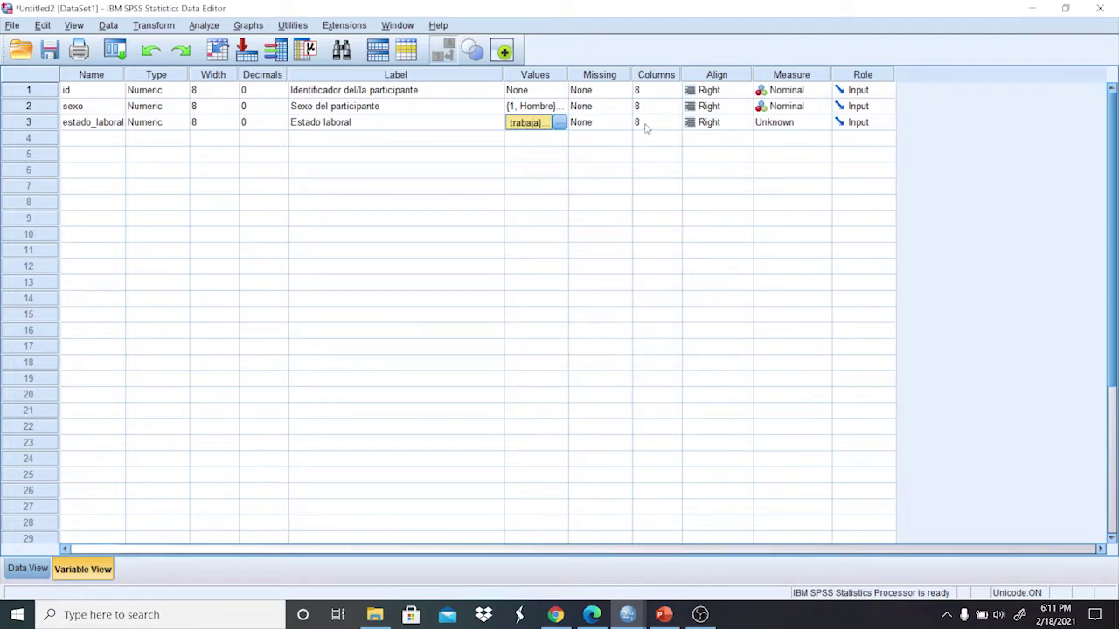
Set the measurement level of estado_laboral to Ordinal and review its value labels without changing them.
left_click(822, 122)
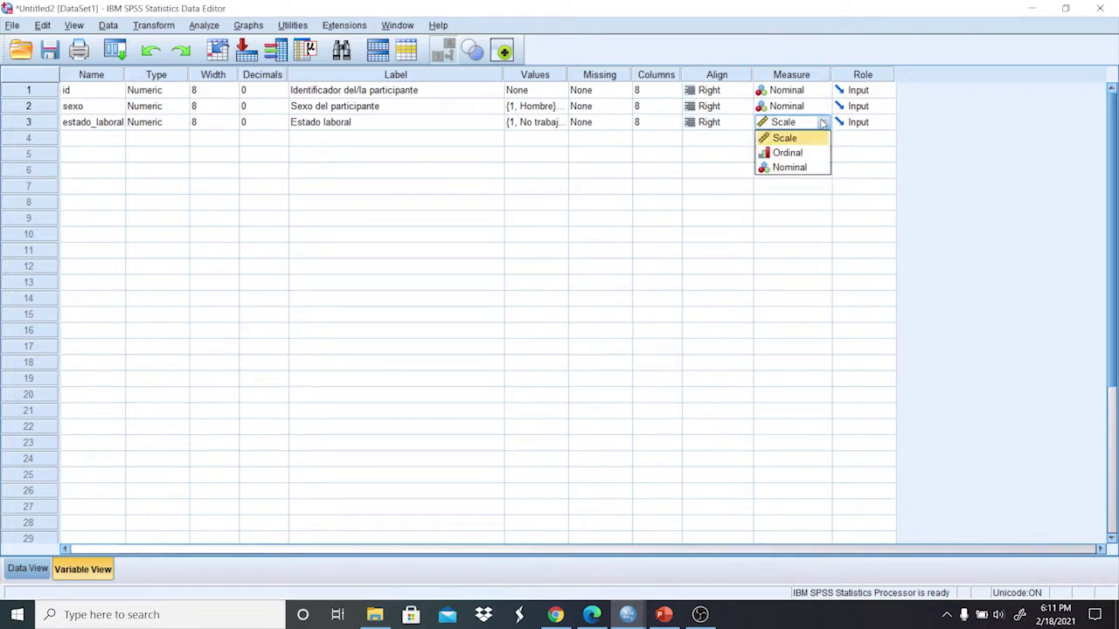
left_click(793, 156)
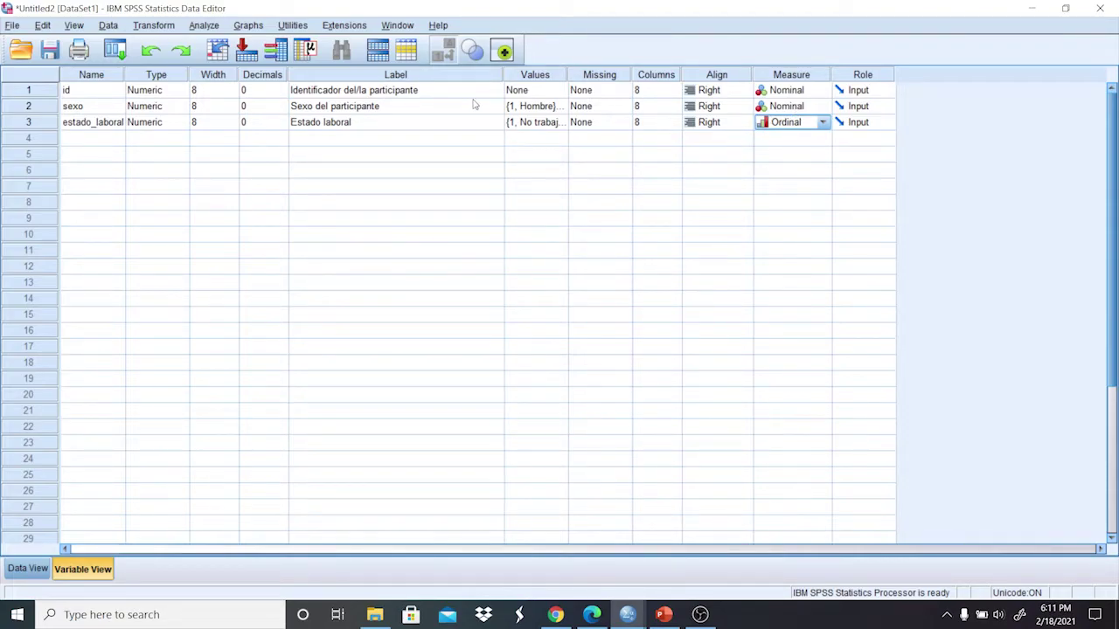
left_click(563, 124)
left_click(564, 122)
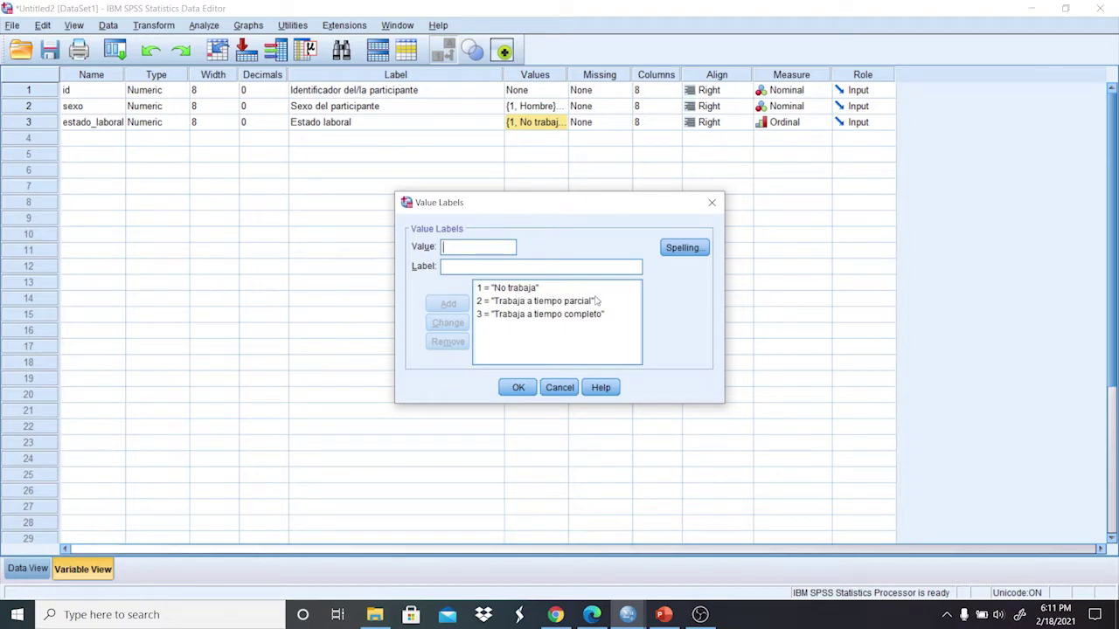
left_click(560, 388)
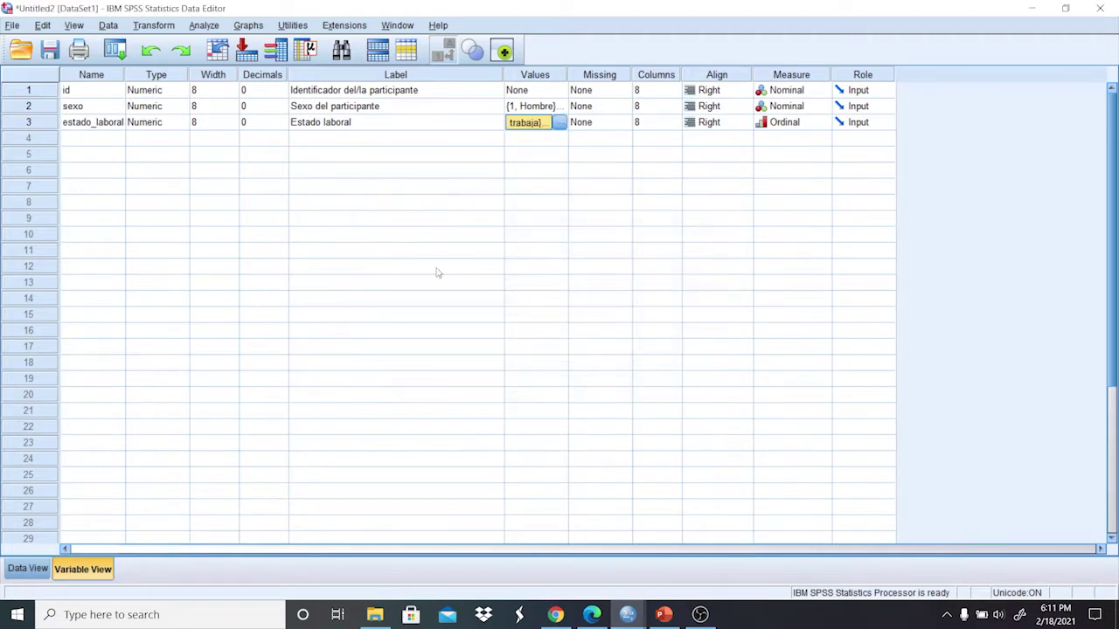
Switch to the data grid and enter 1 for estado_laboral in the first case.
left_click(33, 568)
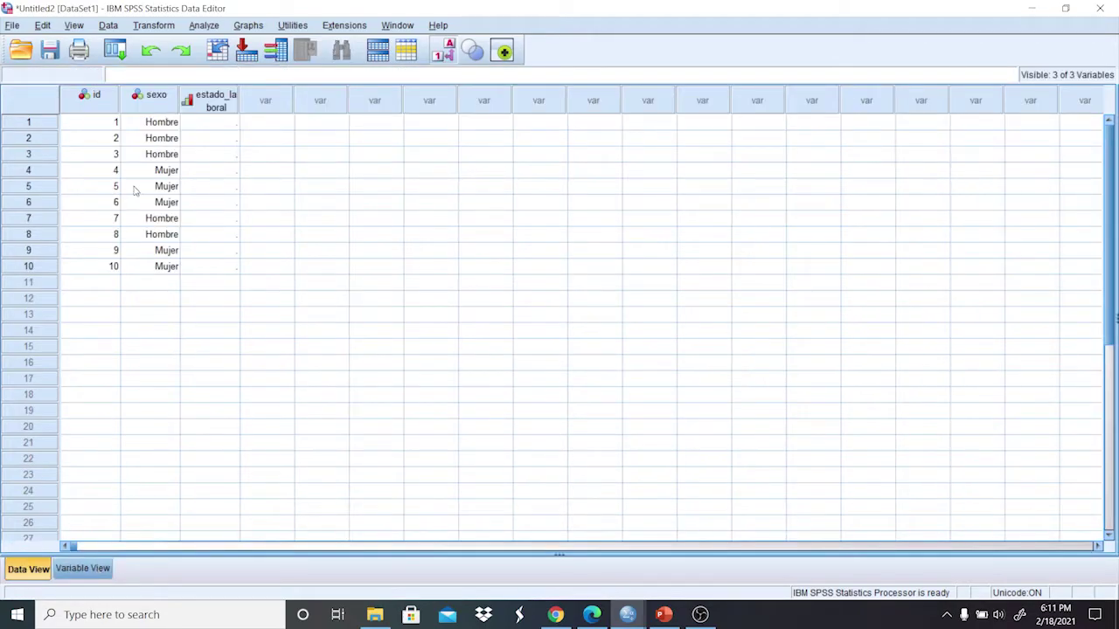
left_click(216, 124)
double_click(216, 124)
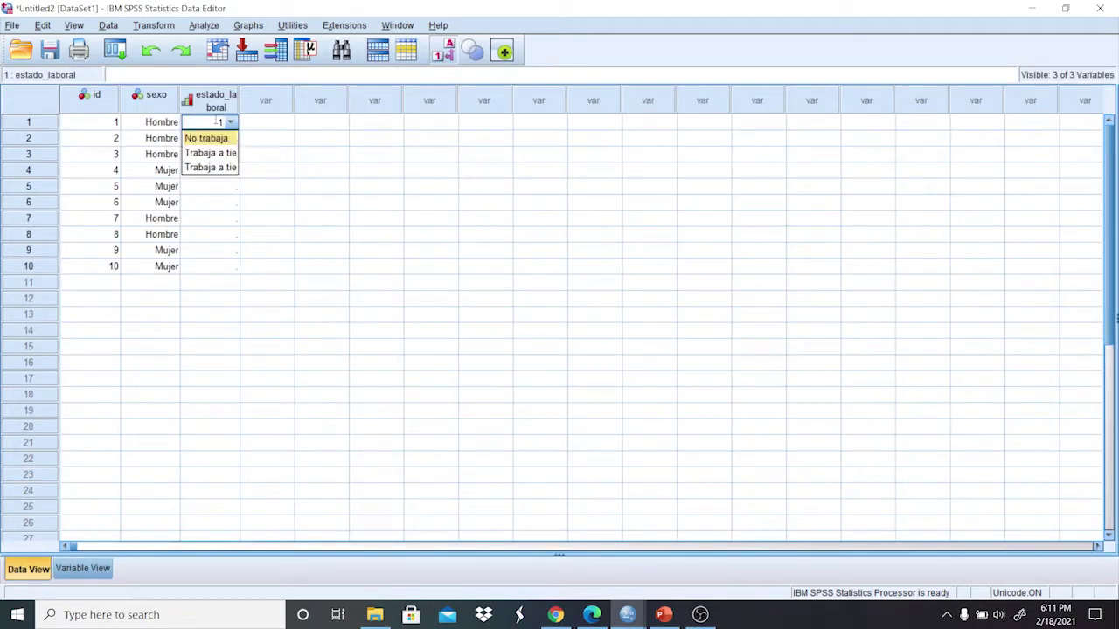
Alternate the data display between value labels and numeric codes, ending on the codes, and select the second case's estado_laboral cell.
left_click(443, 50)
left_click(443, 51)
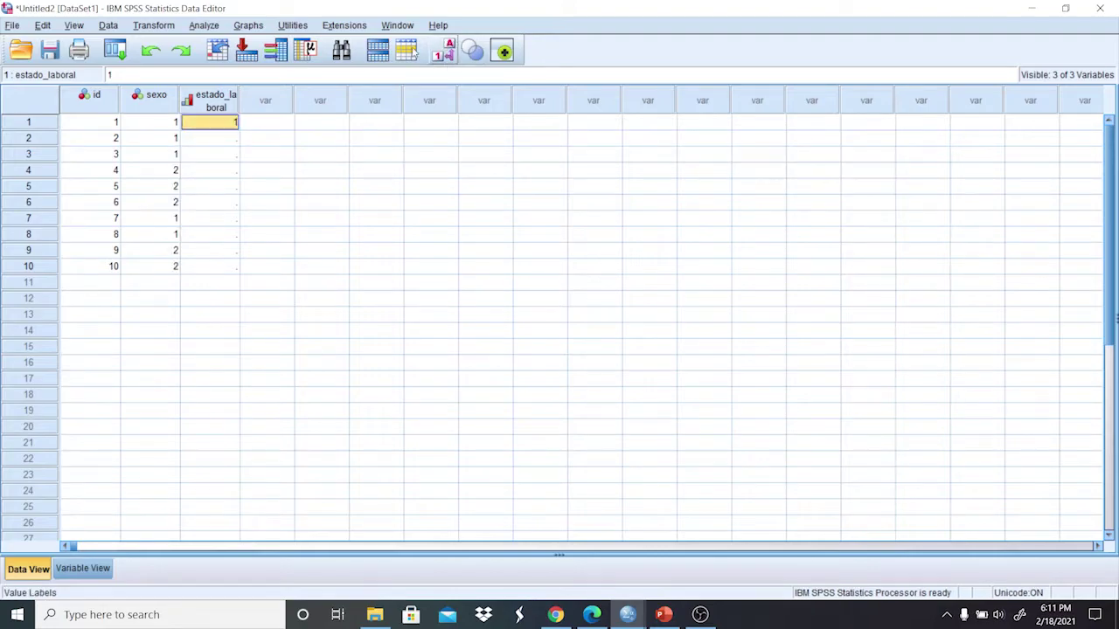
left_click(446, 53)
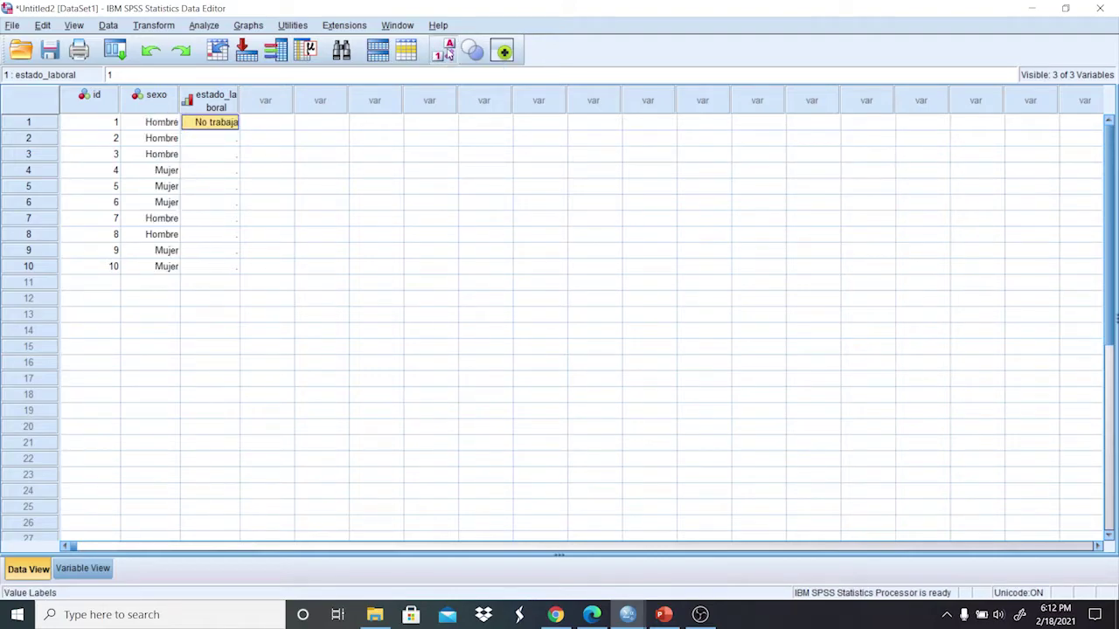
left_click(445, 52)
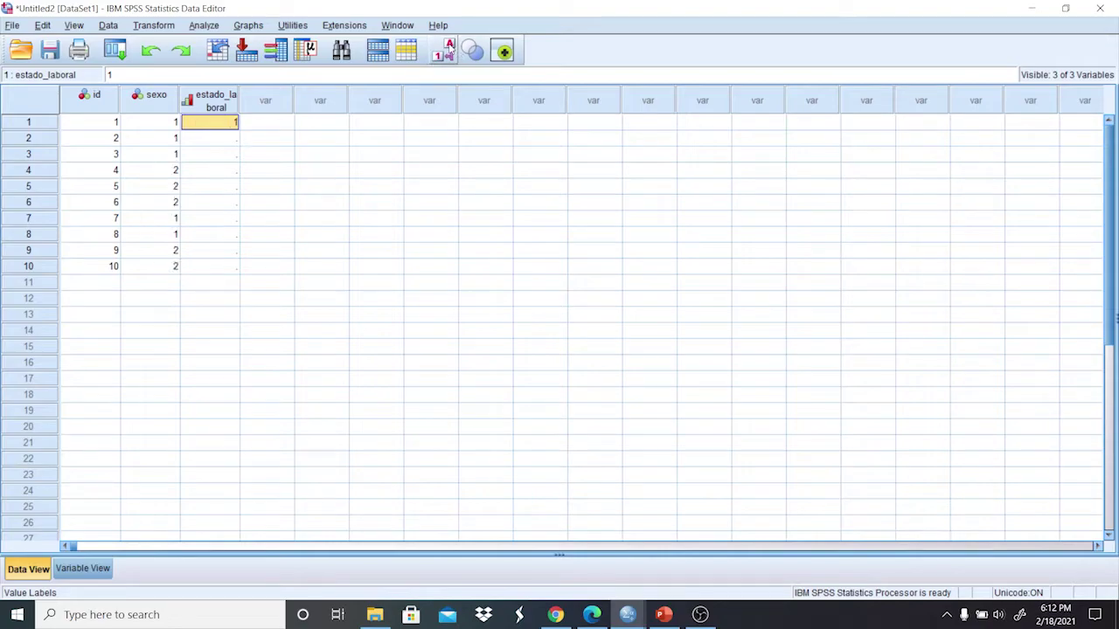
left_click(237, 137)
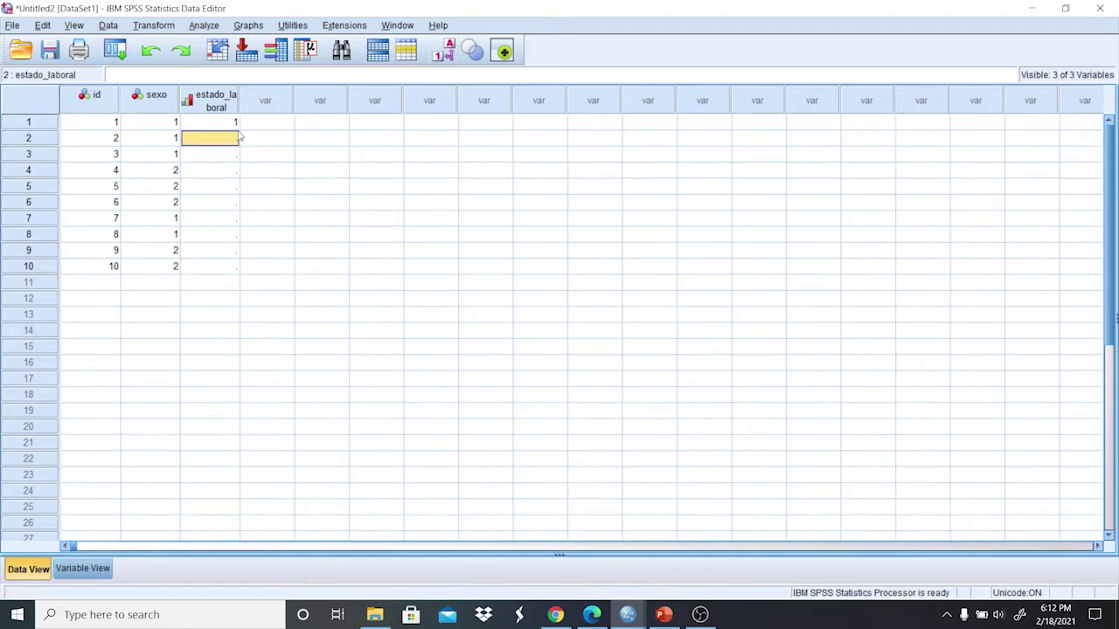
Enter the estado_laboral codes for cases 2 to 10: 1 for cases 2–3, 2 for cases 4–6, and 3 for cases 7–10.
type("1")
key("Return")
type("1")
key("Return")
type("2")
key("Return")
type("2")
key("Return")
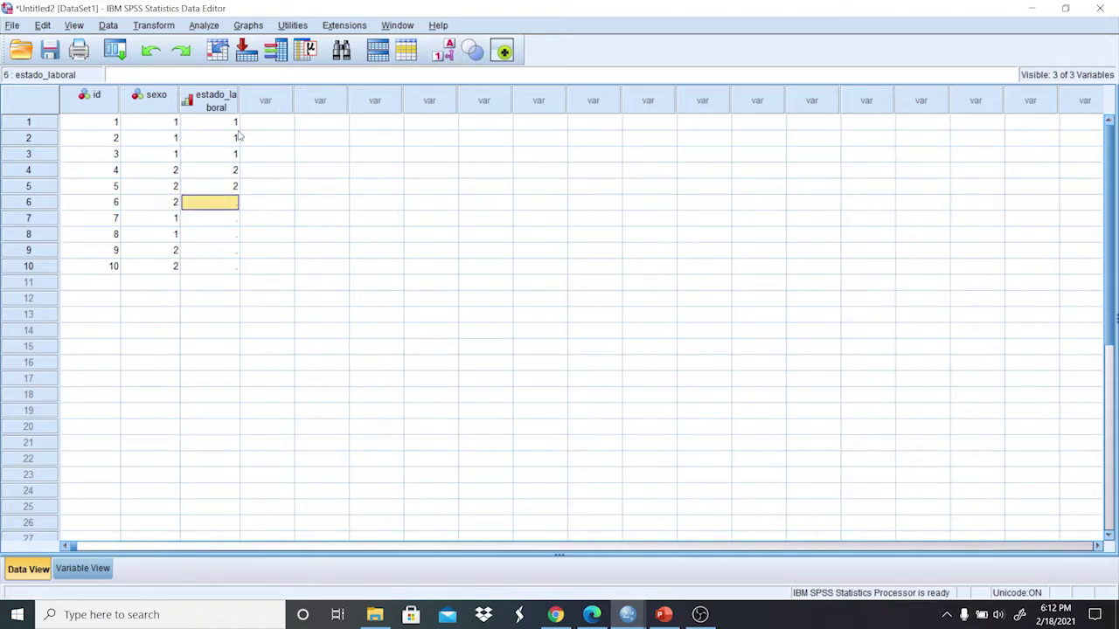
type("2")
key("Return")
type("3")
key("Return")
type("3")
key("Return")
type("3 3")
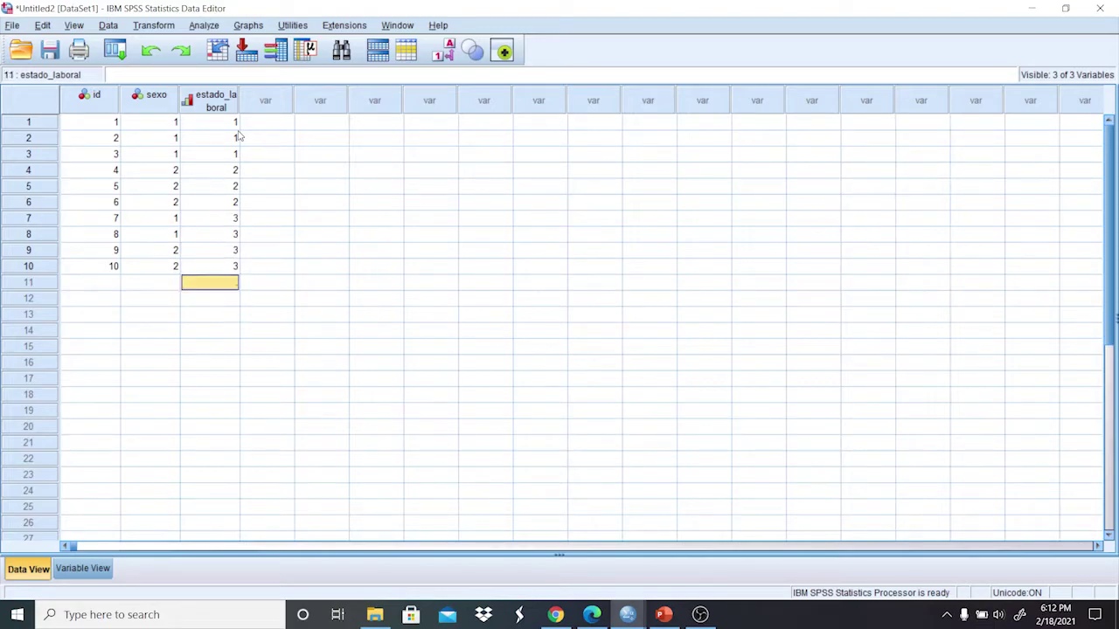
Display the data as value labels and widen the estado_laboral column until its full labels fit, comparing them with the numeric codes.
left_click(446, 53)
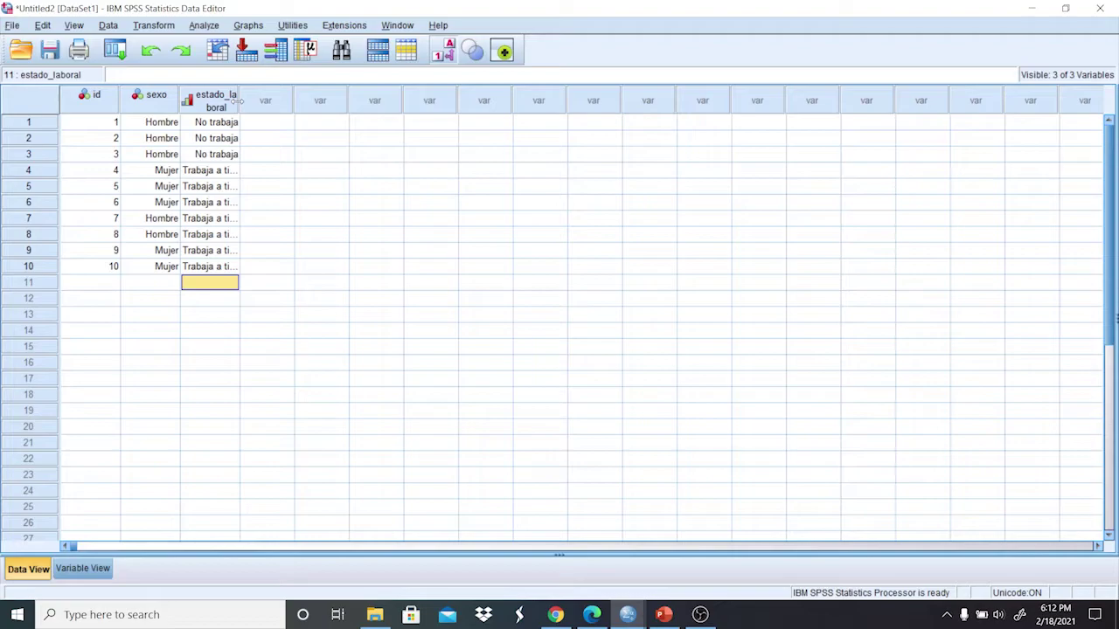
left_click_drag(239, 98, 302, 94)
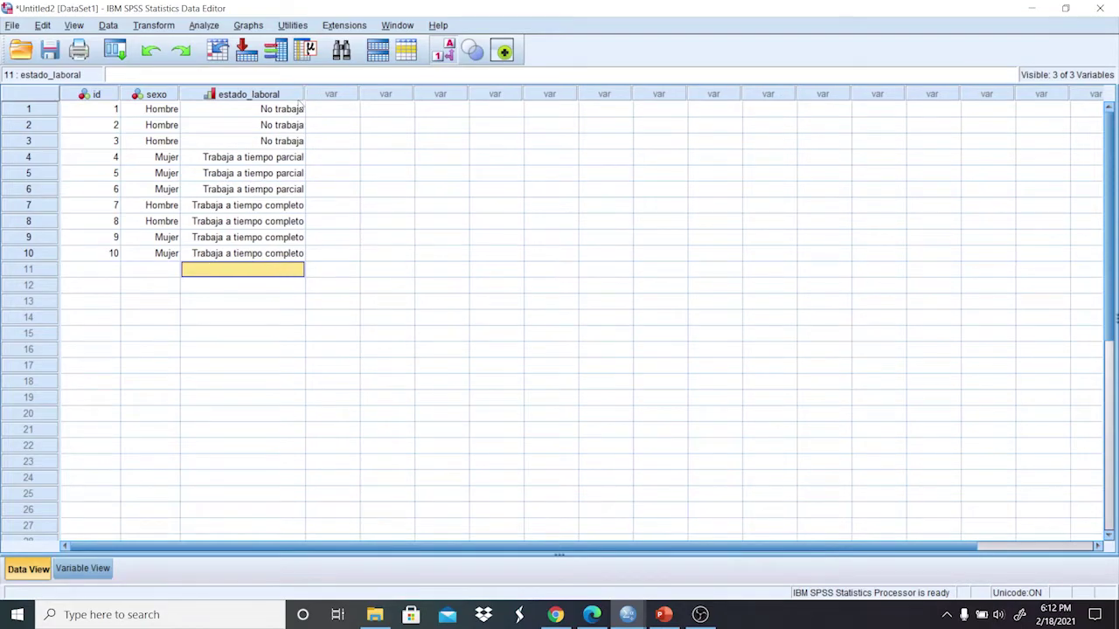
left_click(454, 55)
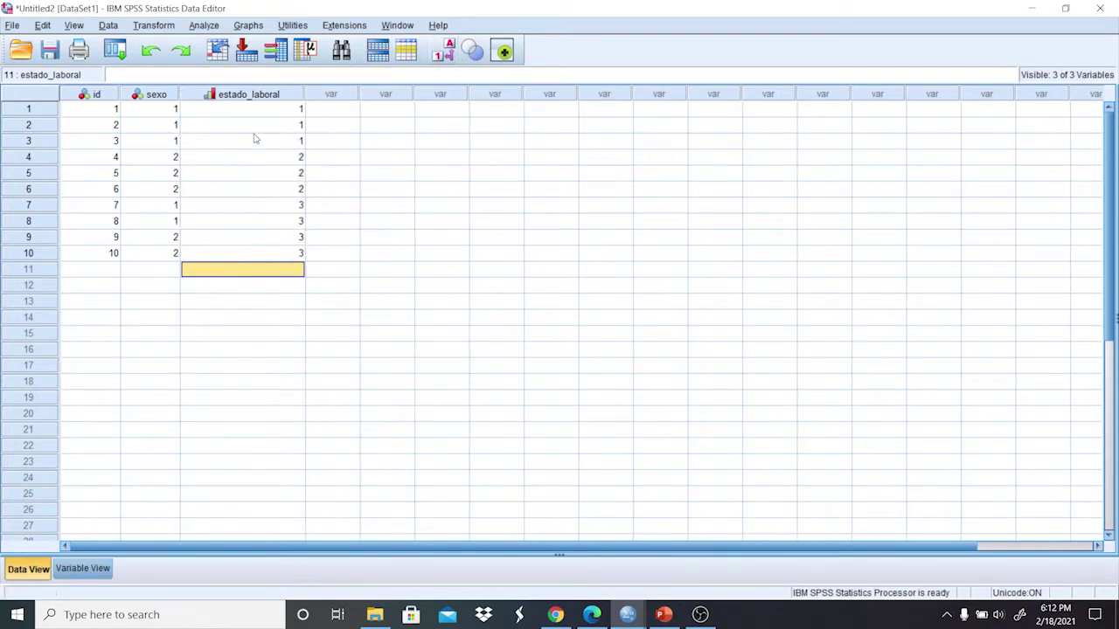
left_click(438, 56)
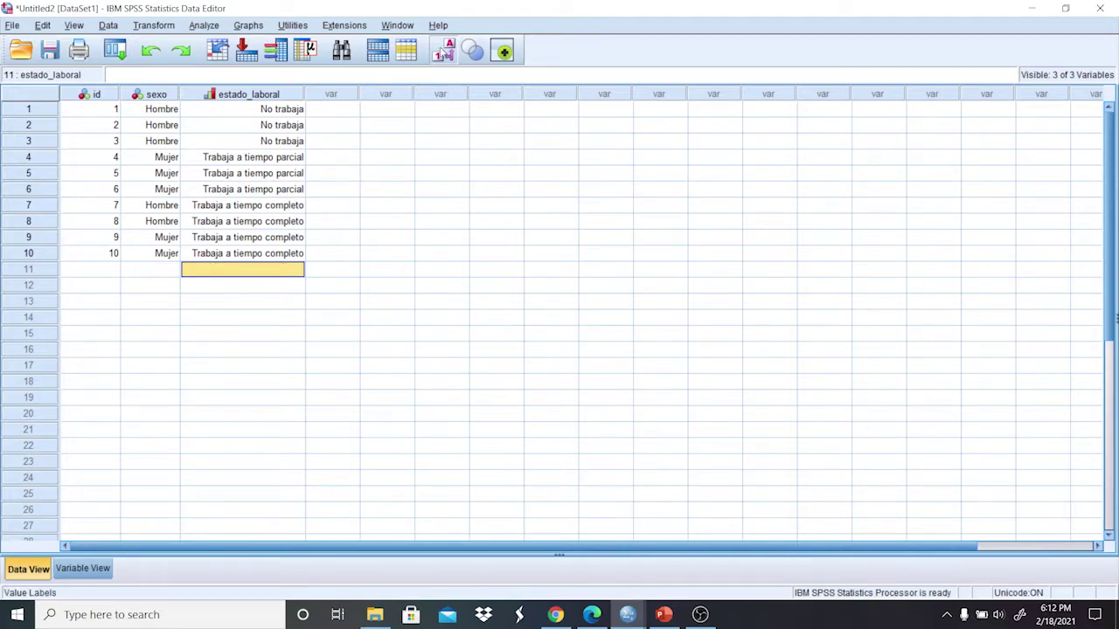
left_click(443, 54)
left_click(443, 54)
Save the dataset as "18 de febrero de 2021" in the folder Vídeos de YouTube > Vídeo 126. Introducción a SPSS en el 2021.
left_click(49, 53)
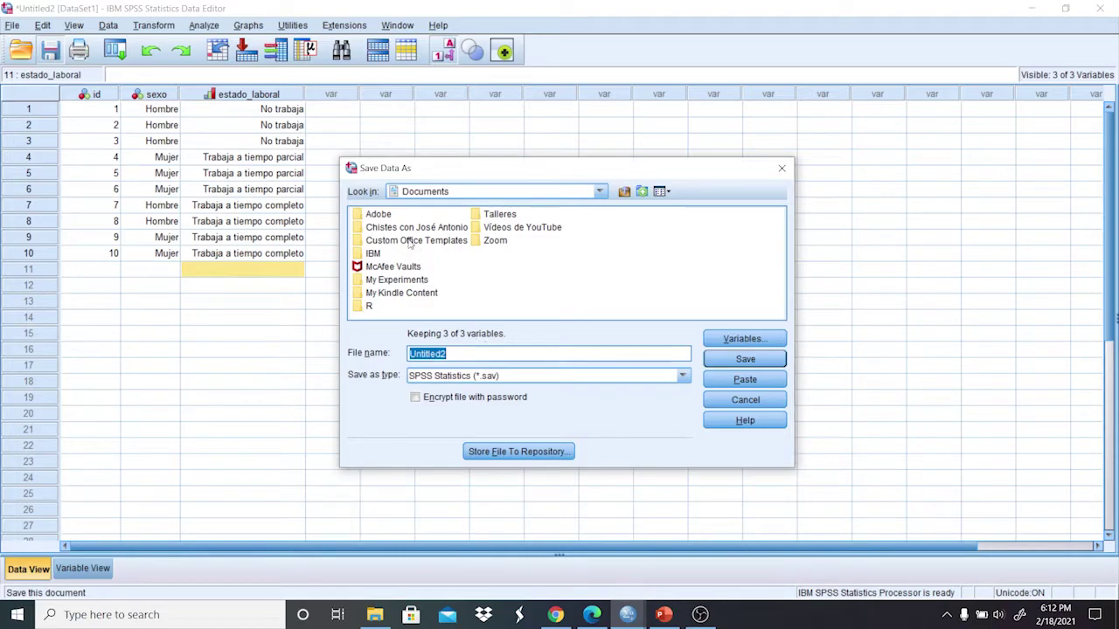
double_click(494, 229)
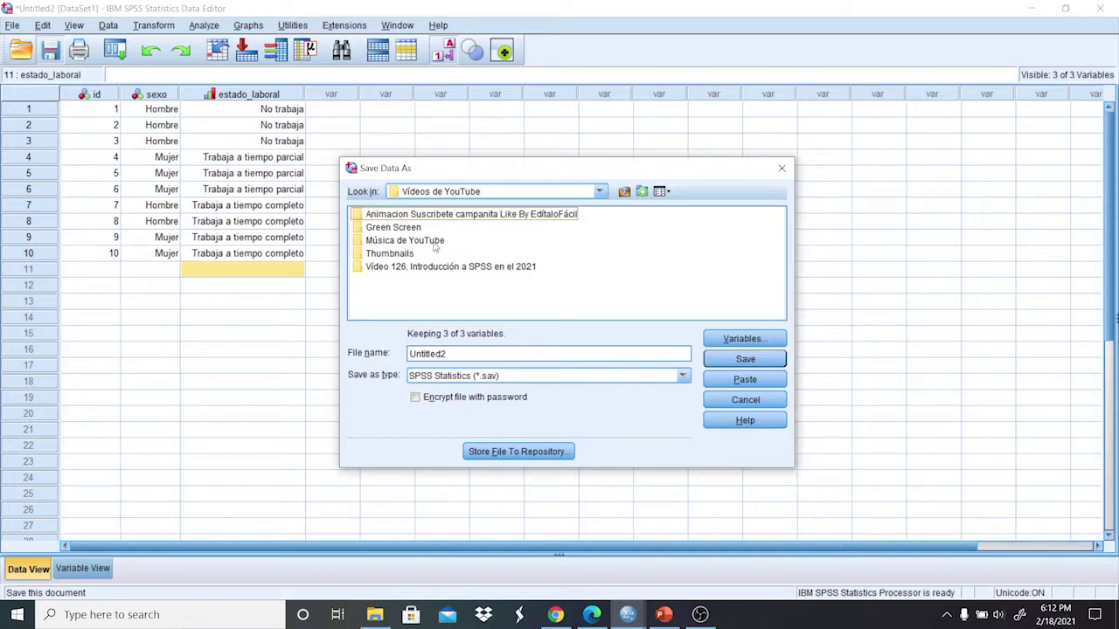
double_click(417, 267)
left_click(464, 353)
double_click(465, 354)
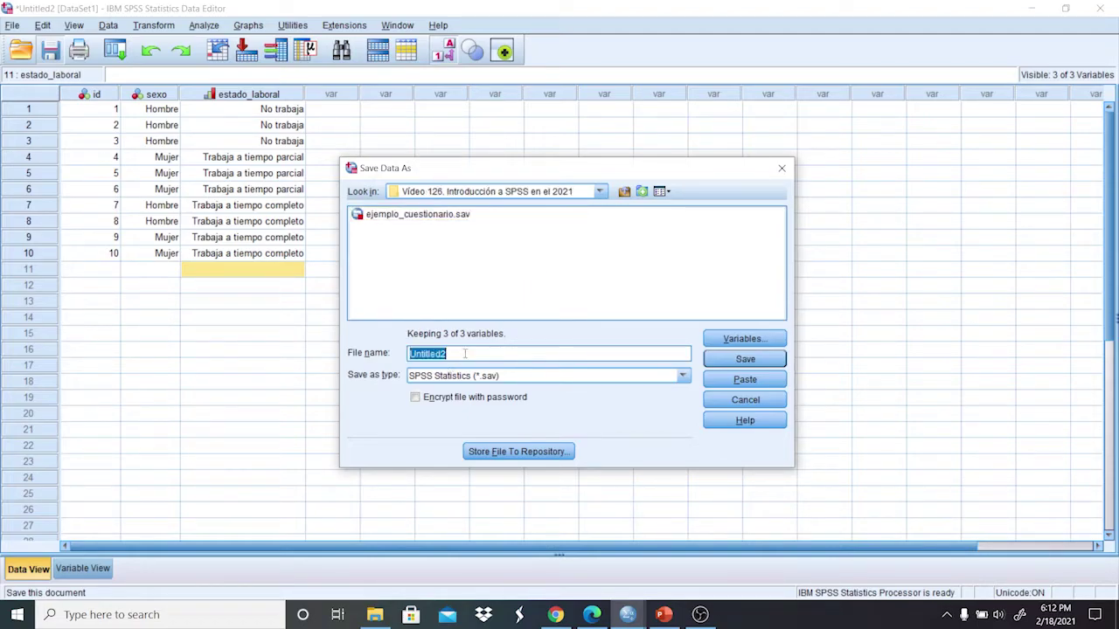
type("18 de febrero de 2021")
left_click(729, 358)
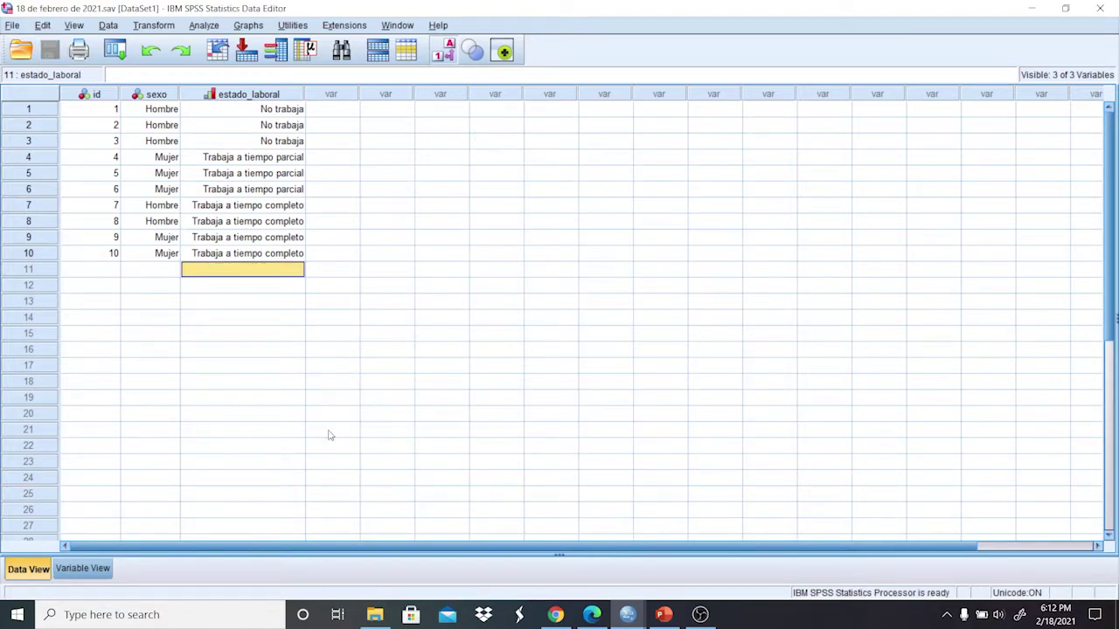
Show the variable definitions, check question 4 of the questionnaire PDF in Edge, and return to the SPSS dataset.
left_click(83, 568)
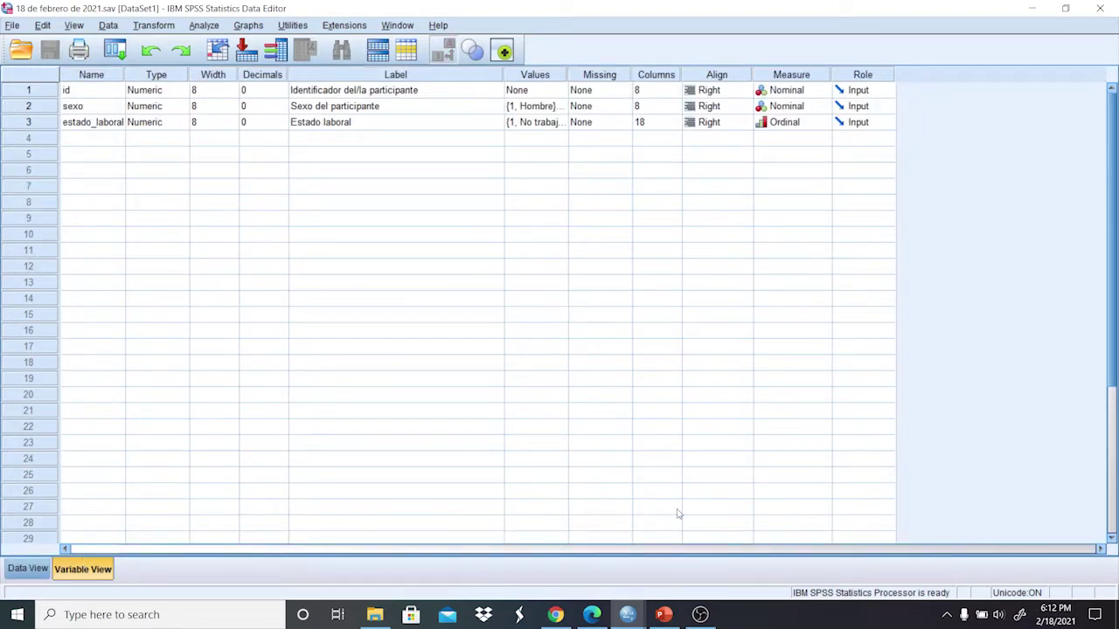
left_click(594, 614)
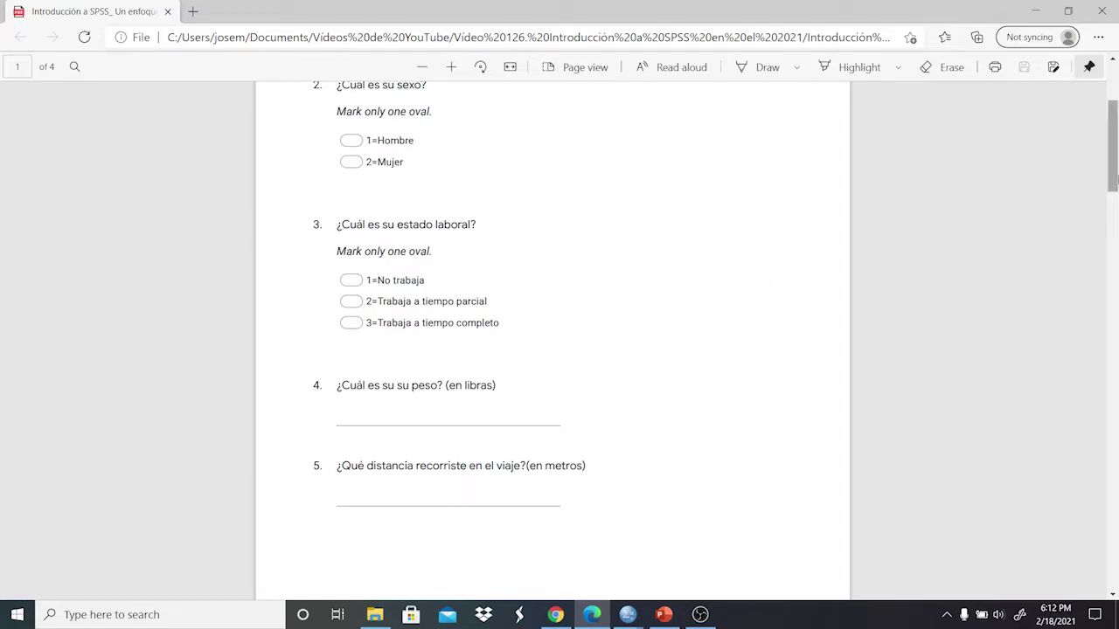
left_click_drag(1113, 176, 1114, 183)
scroll(817, 300, "down", 1)
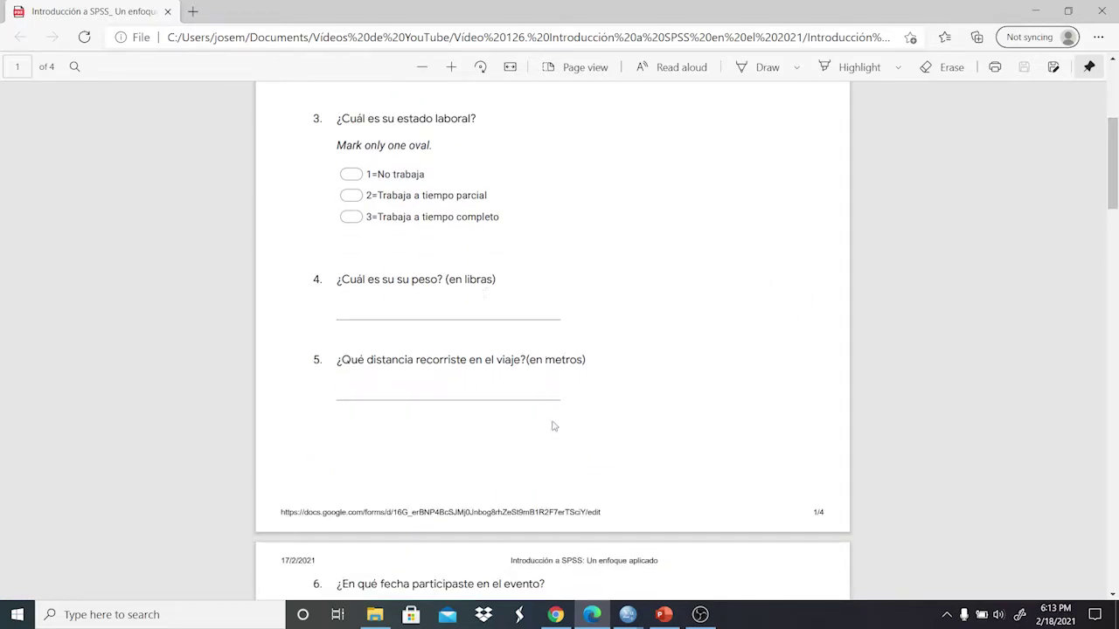
left_click(628, 614)
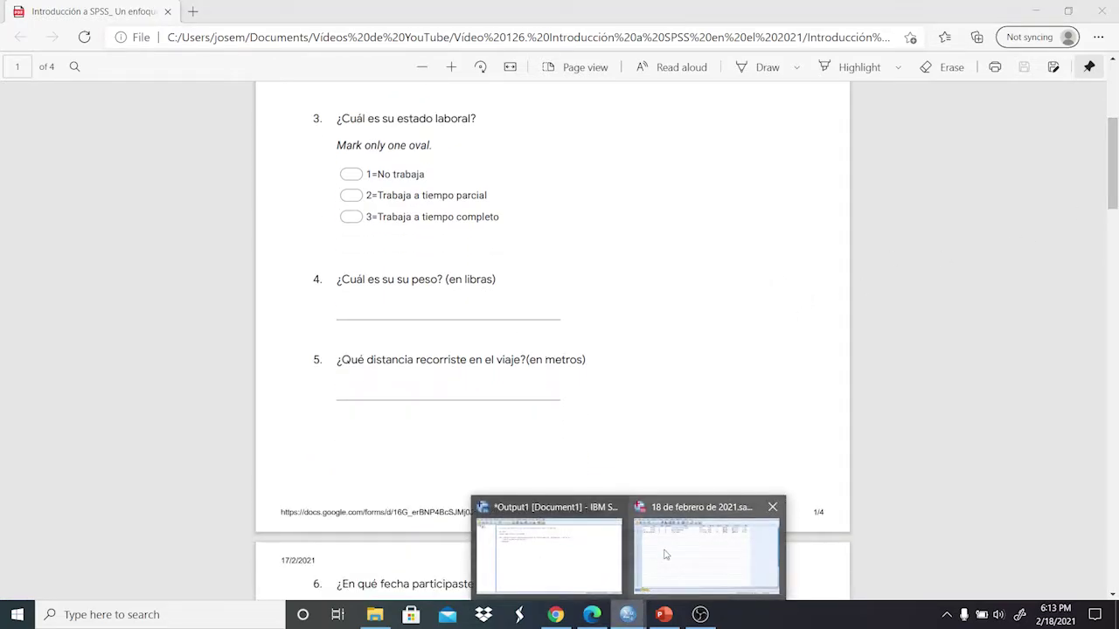
left_click(665, 554)
Add a fourth variable named peso and review its variable type settings, leaving it Numeric.
left_click(104, 138)
left_click(101, 139)
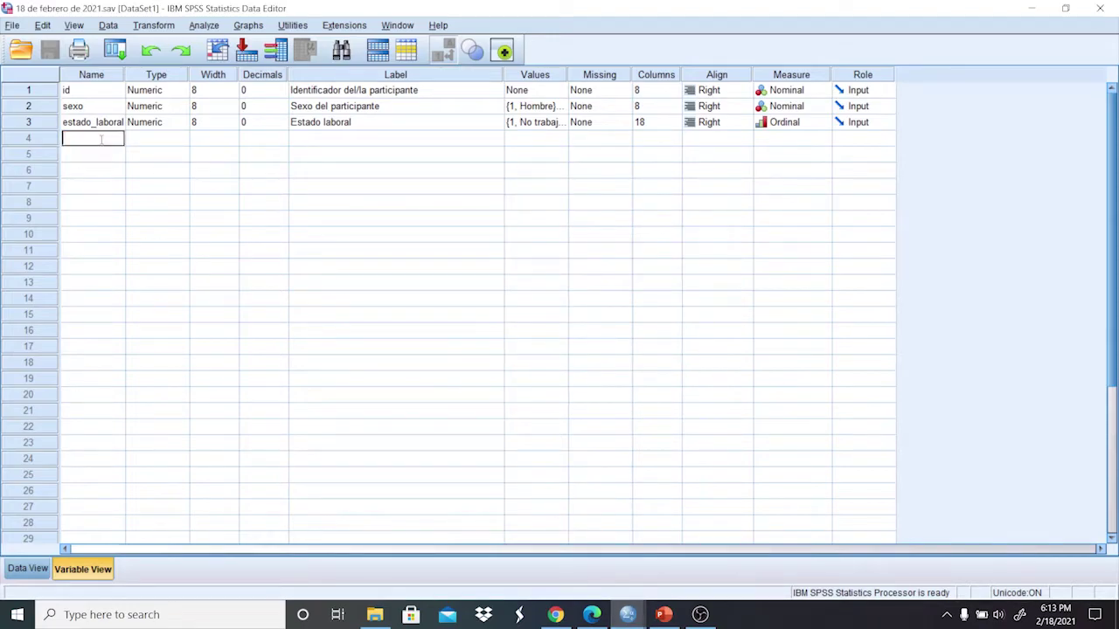
type("pesp")
left_click(182, 138)
left_click(182, 138)
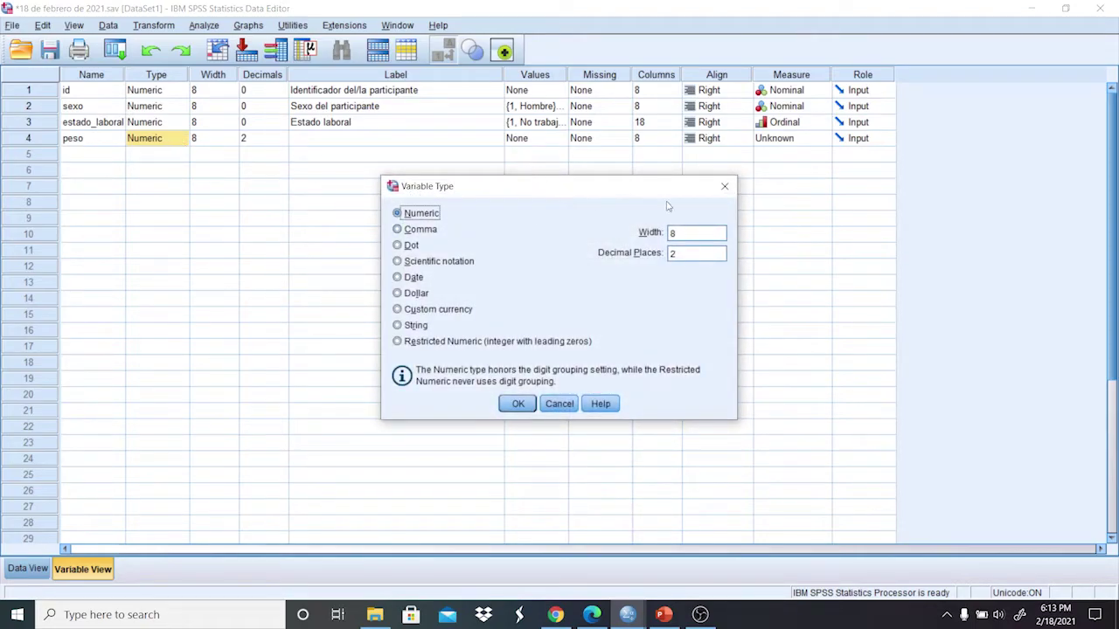
left_click(724, 189)
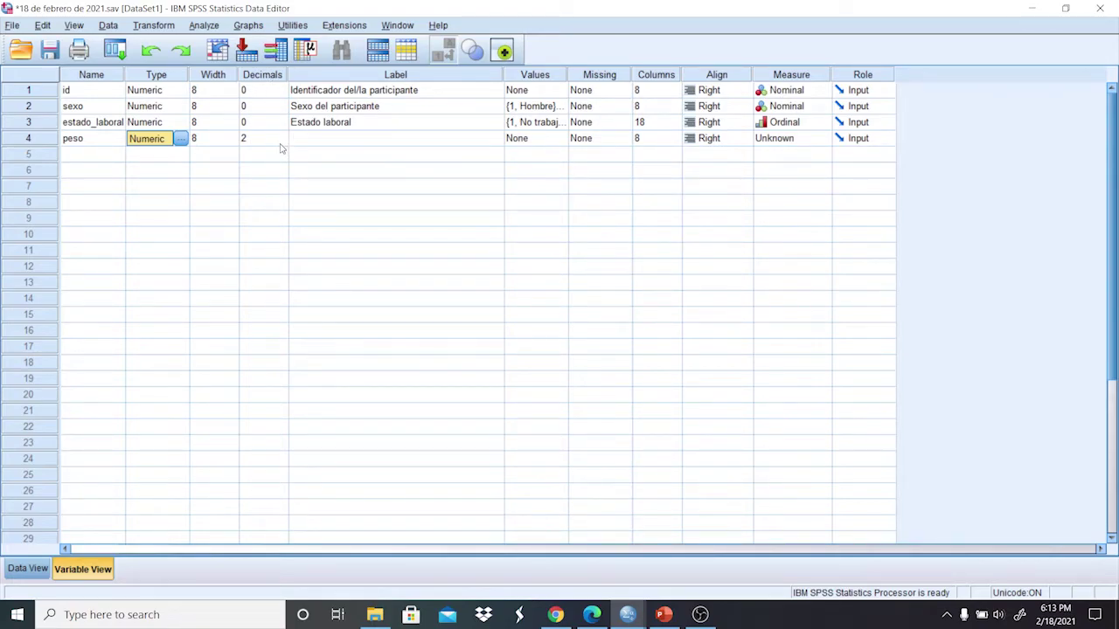
Label the peso variable "Peso del participante" and set its measurement level to Scale.
left_click(330, 138)
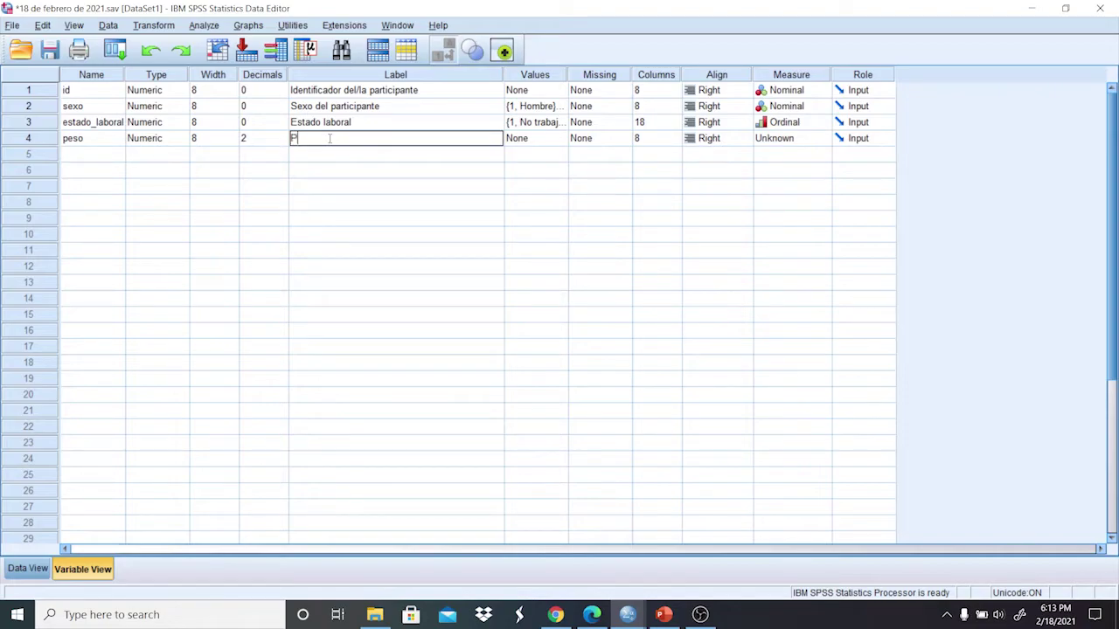
type("eso del participante")
left_click(825, 140)
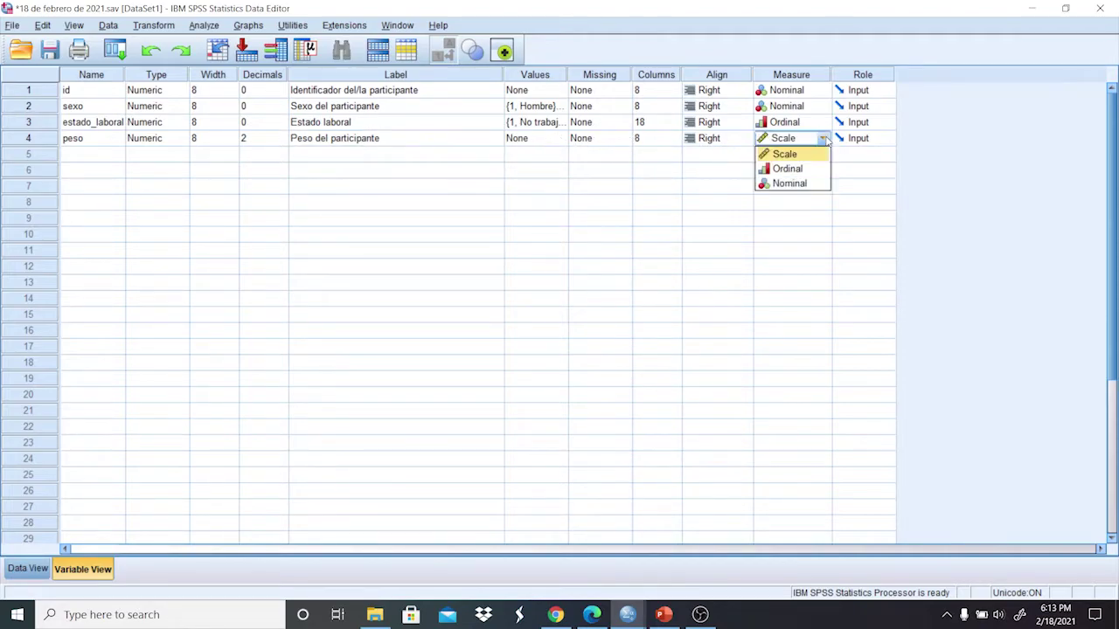
left_click(778, 156)
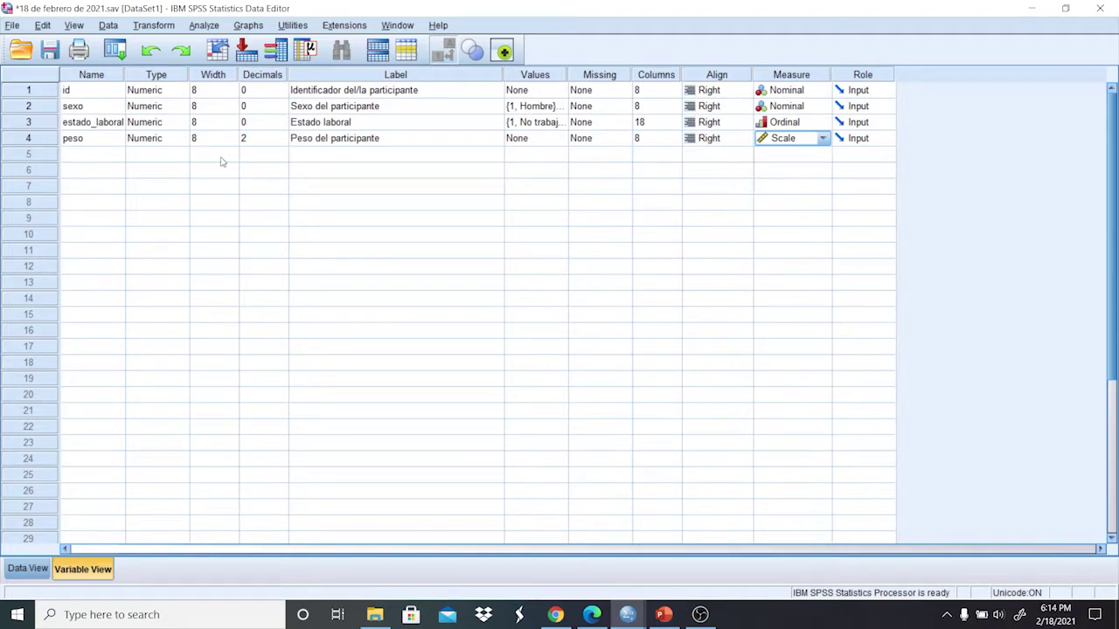
Switch to the data grid and enter the first case's peso value, plus 210 and 220 for cases 2 and 3.
left_click(33, 570)
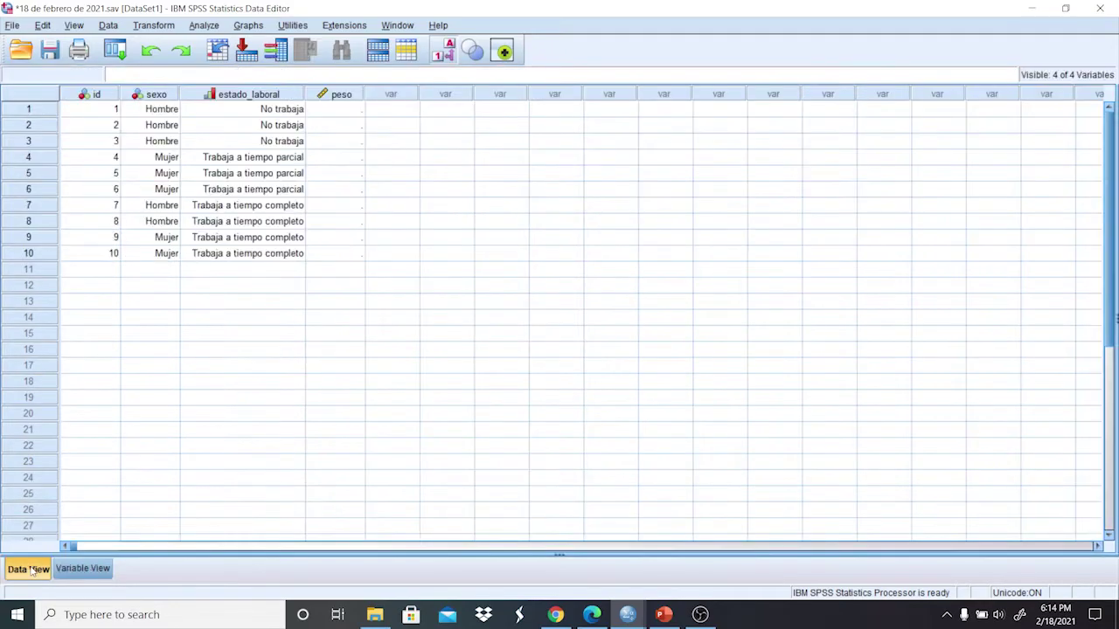
left_click(339, 108)
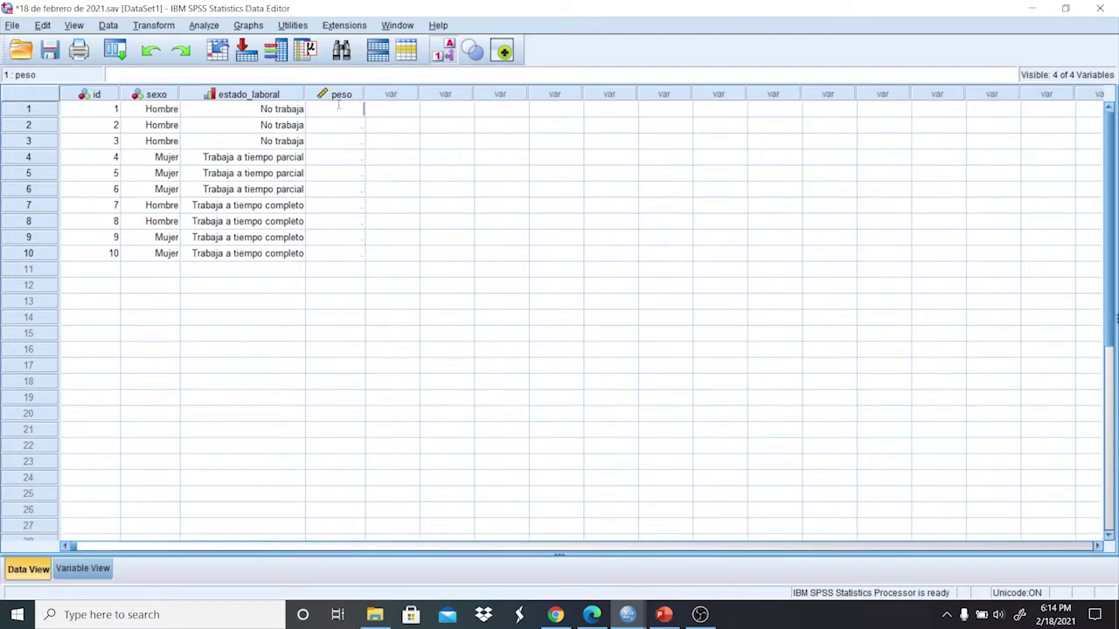
type("130")
key("Return")
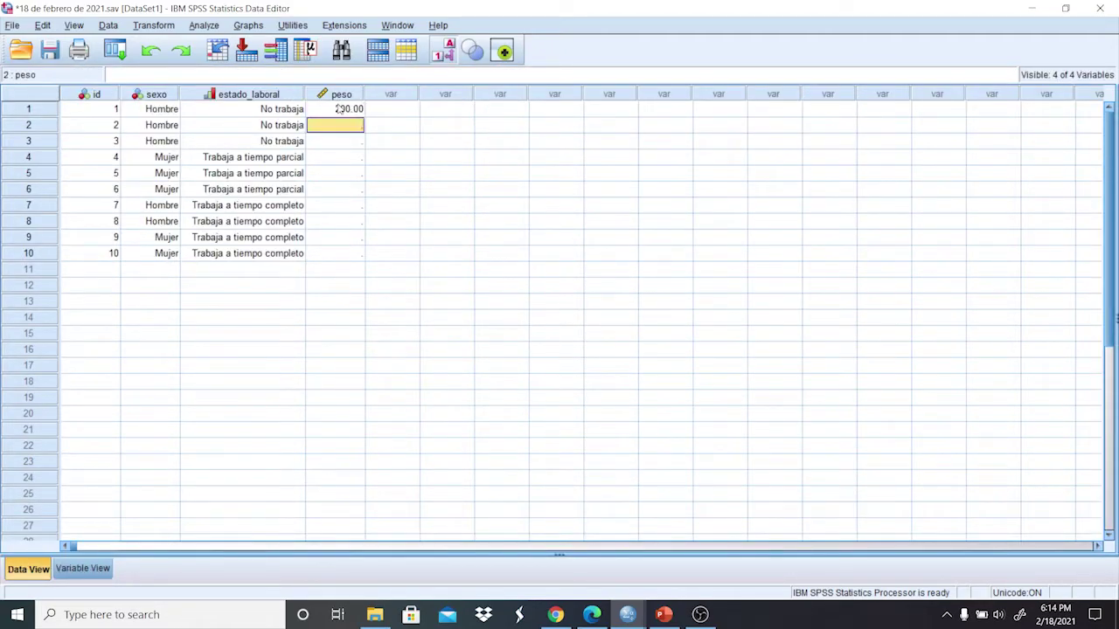
type("210")
key("Return")
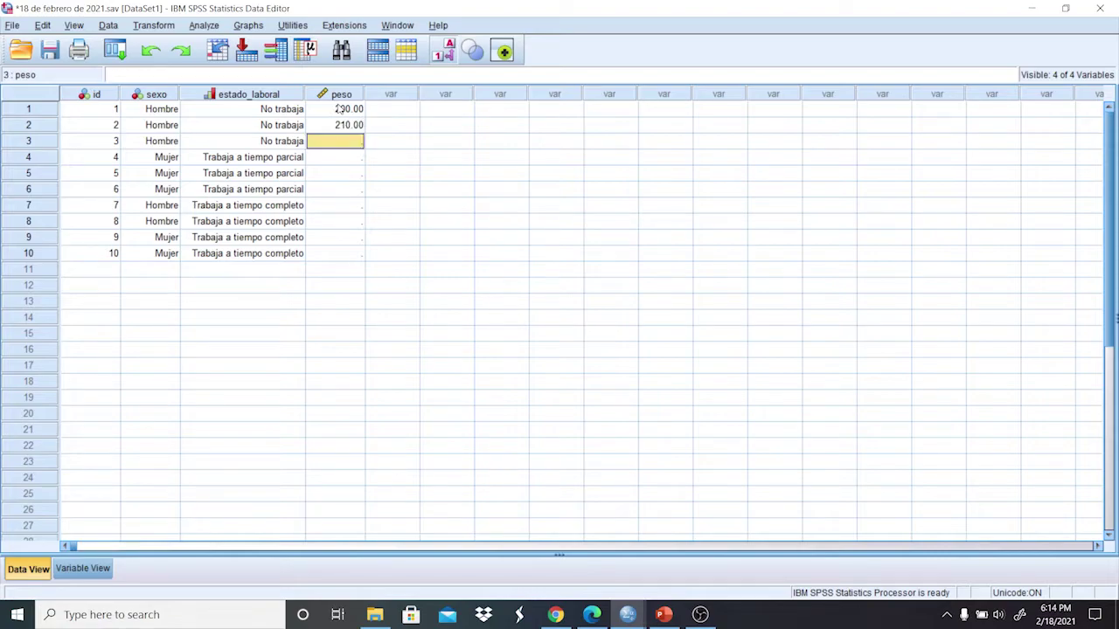
type("220")
key("Return")
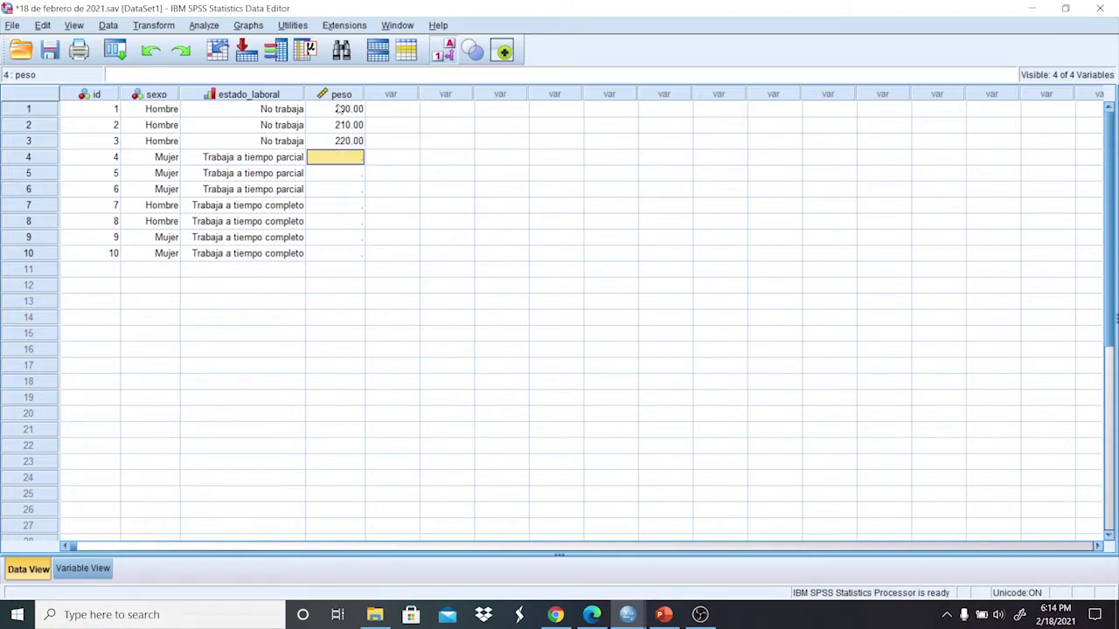
Enter the peso values 160, 170 and 165 for cases 4 to 6.
type("160")
key("Return")
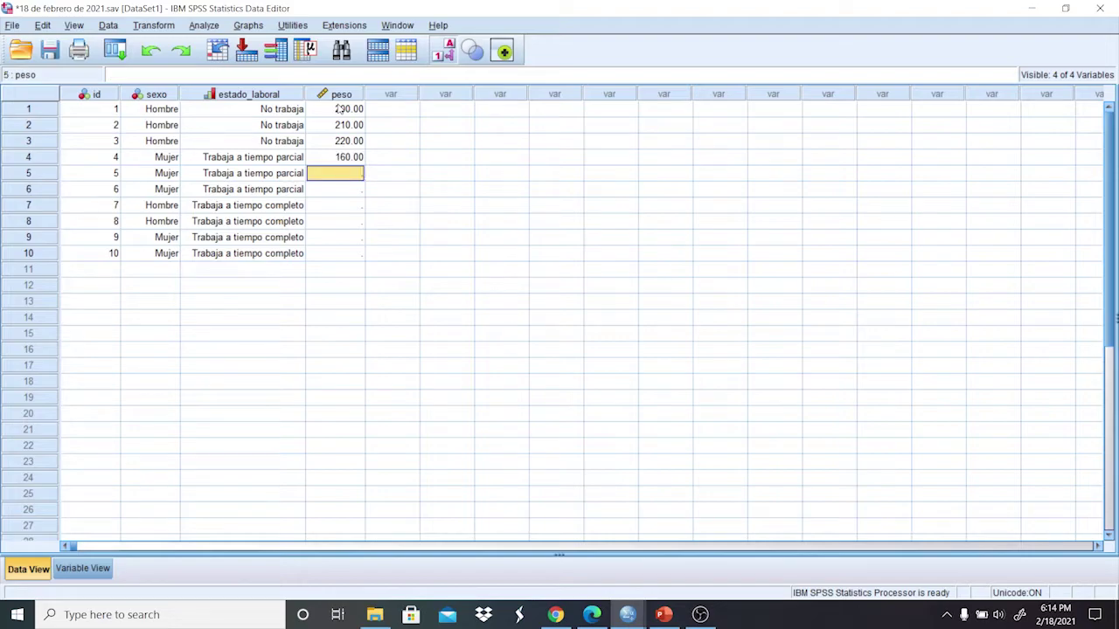
type("170")
key("Return")
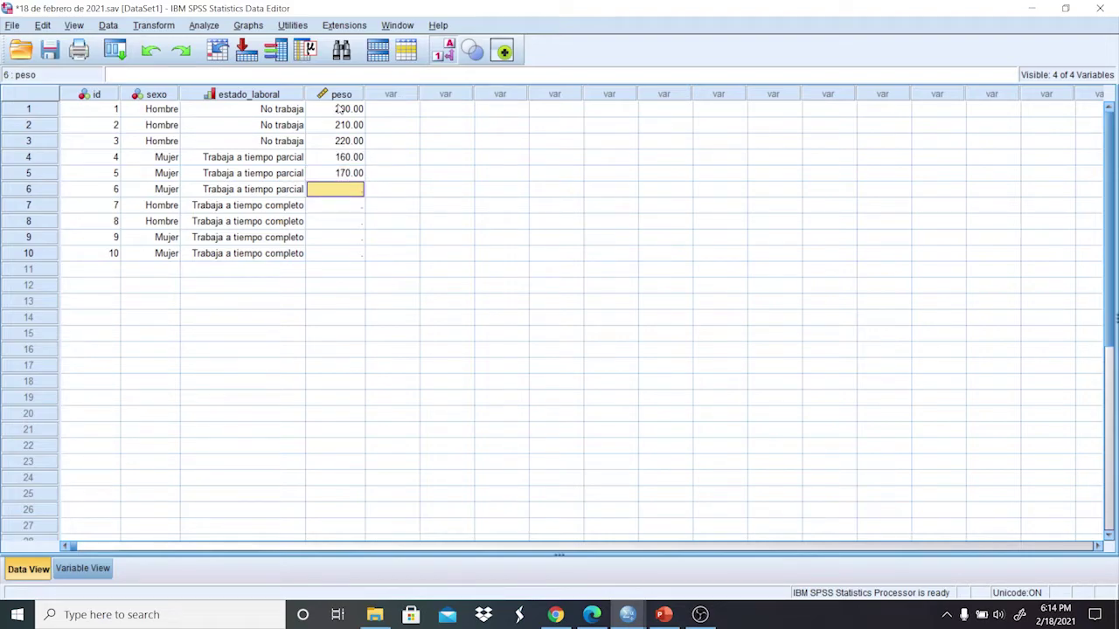
type("1")
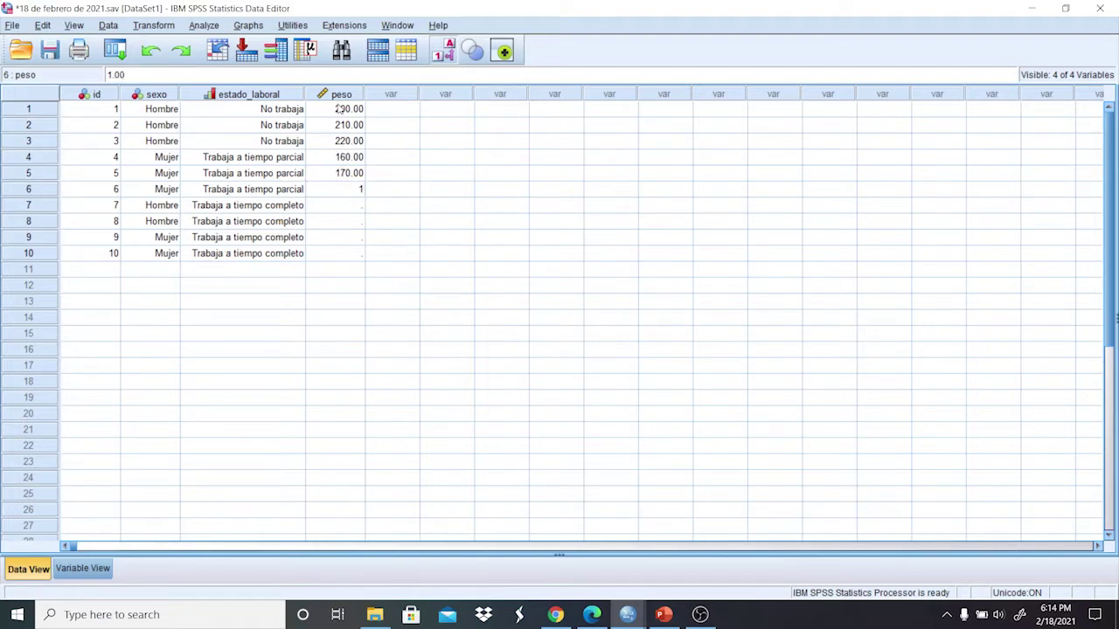
type("65")
key("Return")
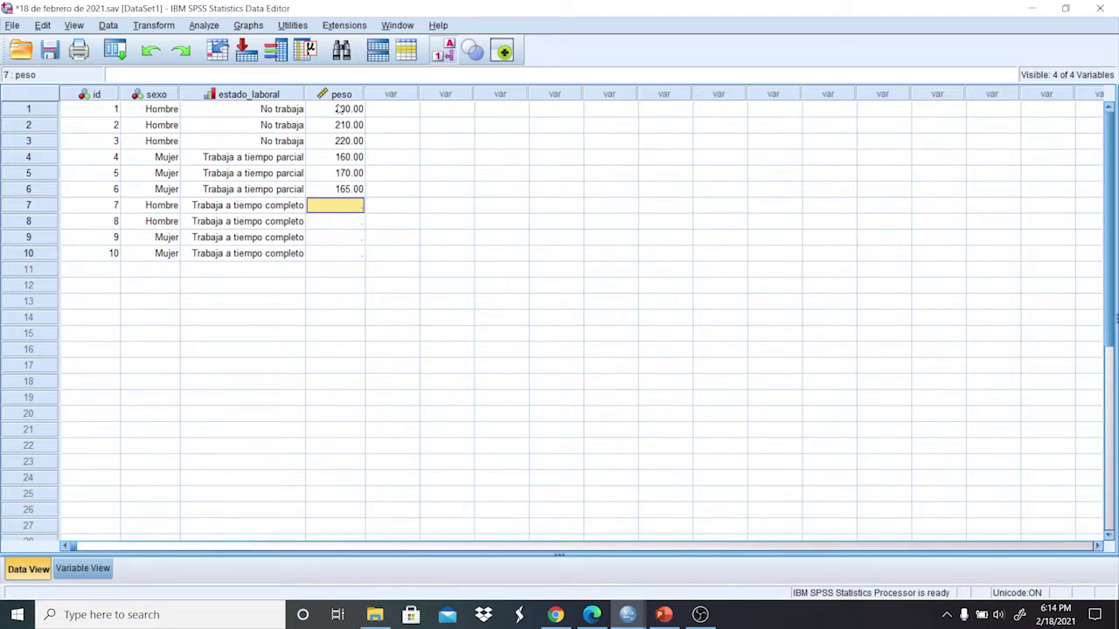
Enter the peso values 214, 215, 156 and 159 for cases 7 to 10, and return to the variable definitions.
type("214")
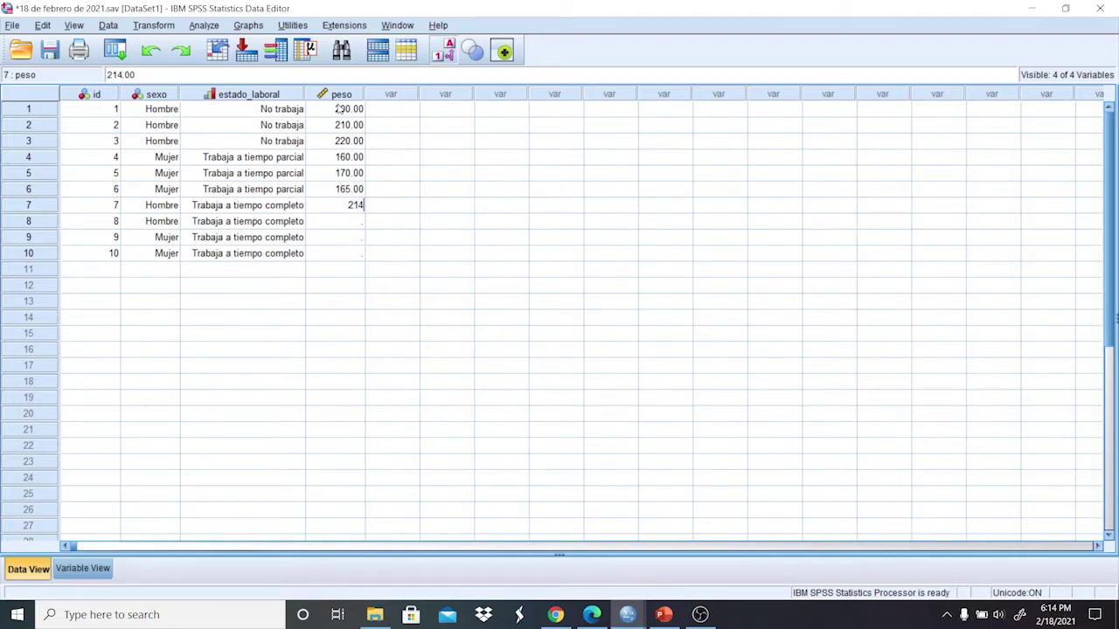
key("Return")
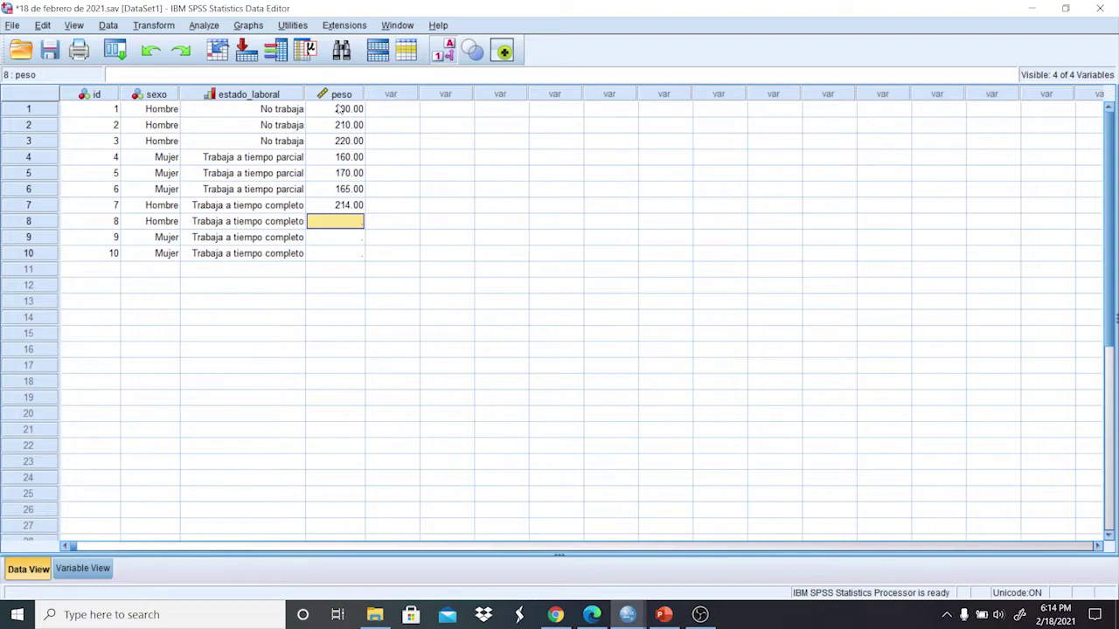
type("215")
key("Return")
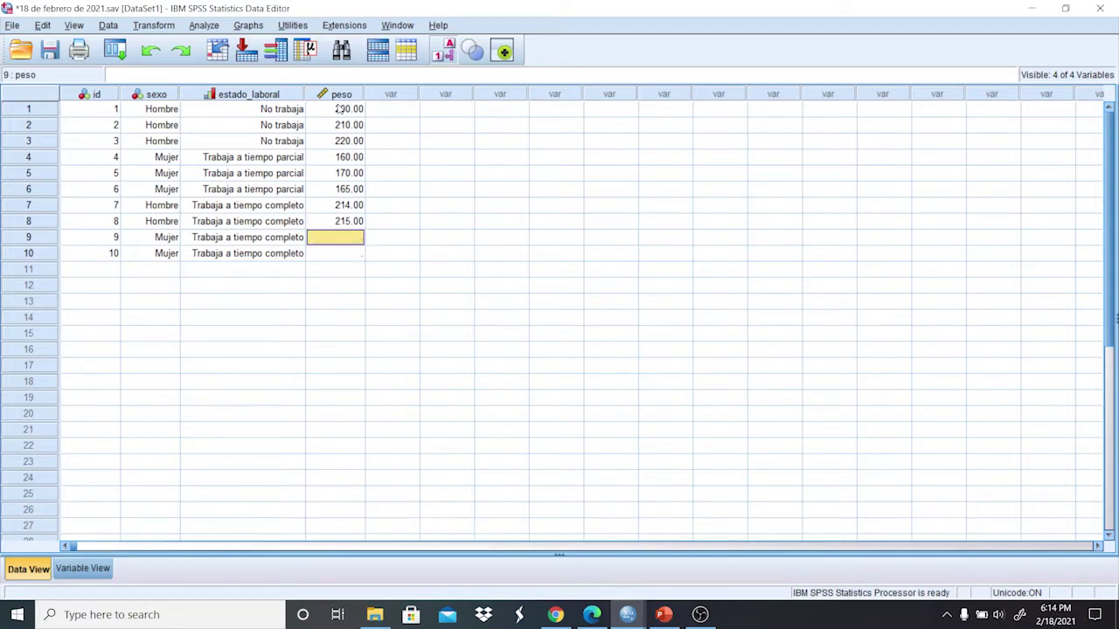
type("156")
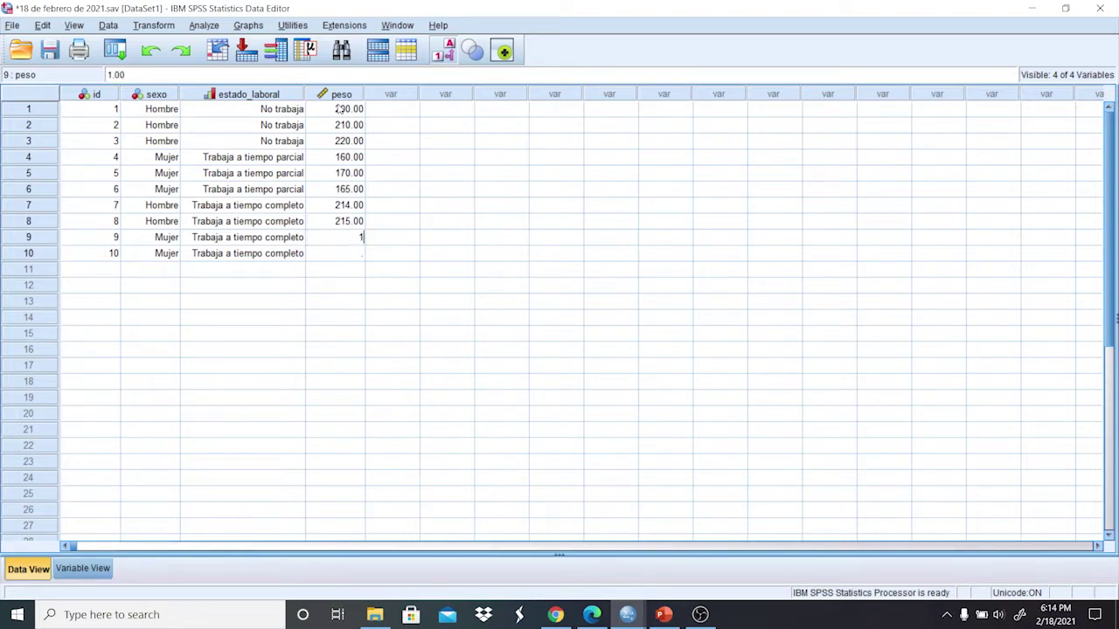
key("Return")
type("159")
key("Return")
key("Up")
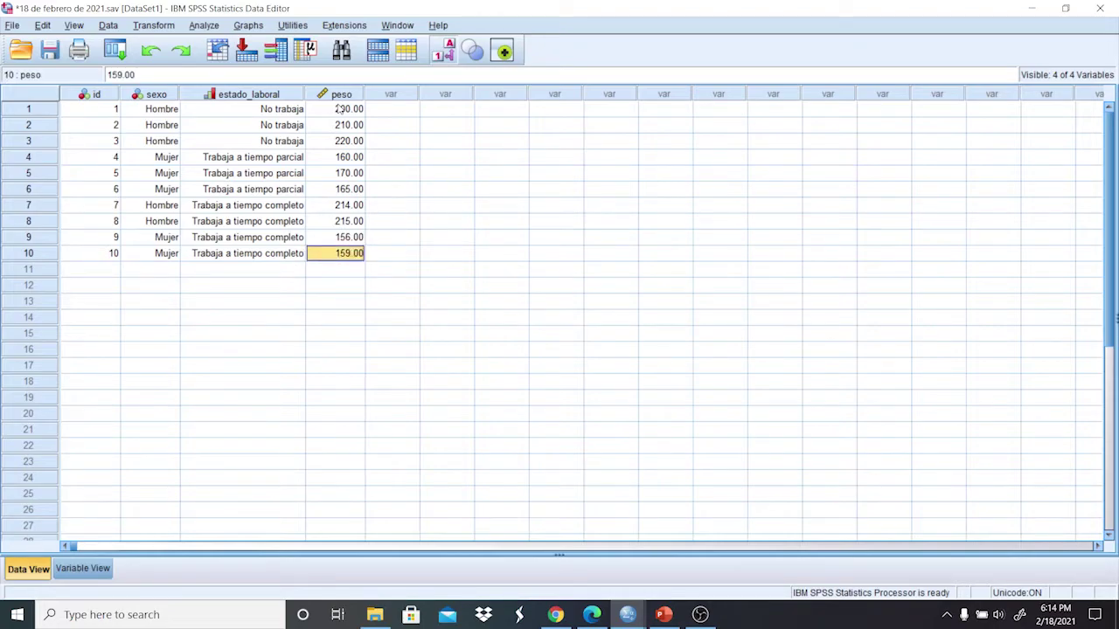
left_click(89, 574)
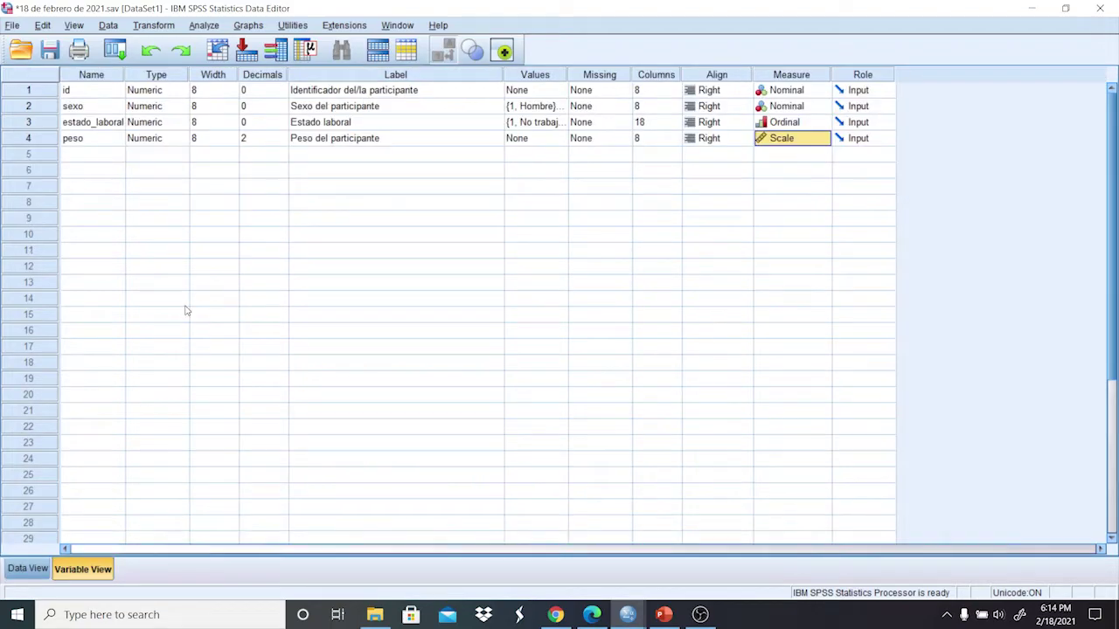
Set the peso variable's decimals to 0, check its values in the data grid, and return to the variable definitions.
left_click(287, 145)
left_click(283, 143)
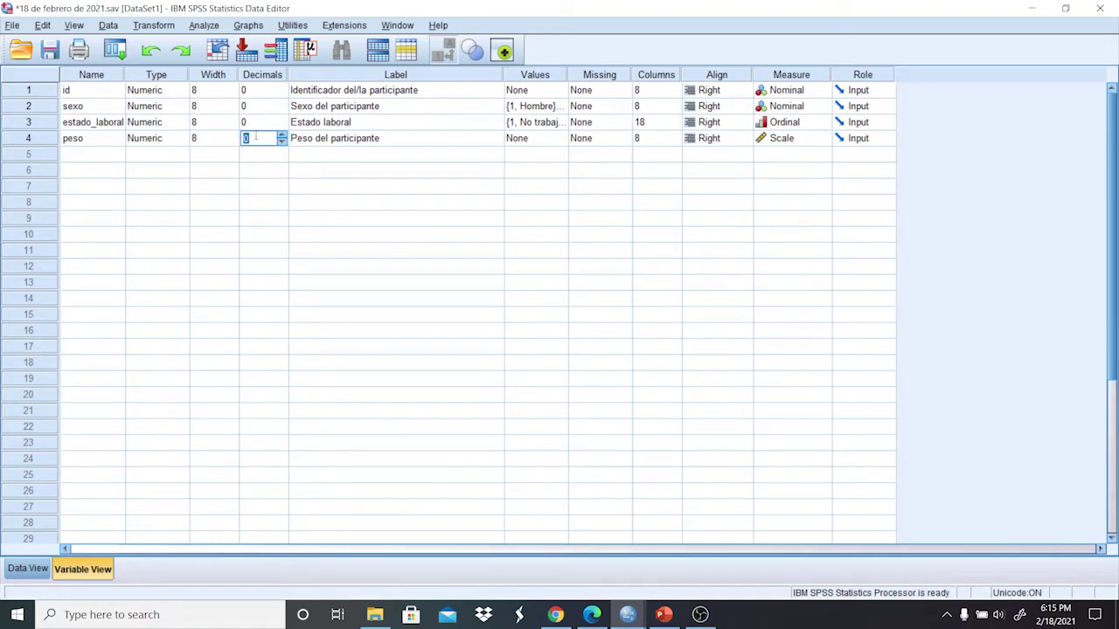
left_click(333, 133)
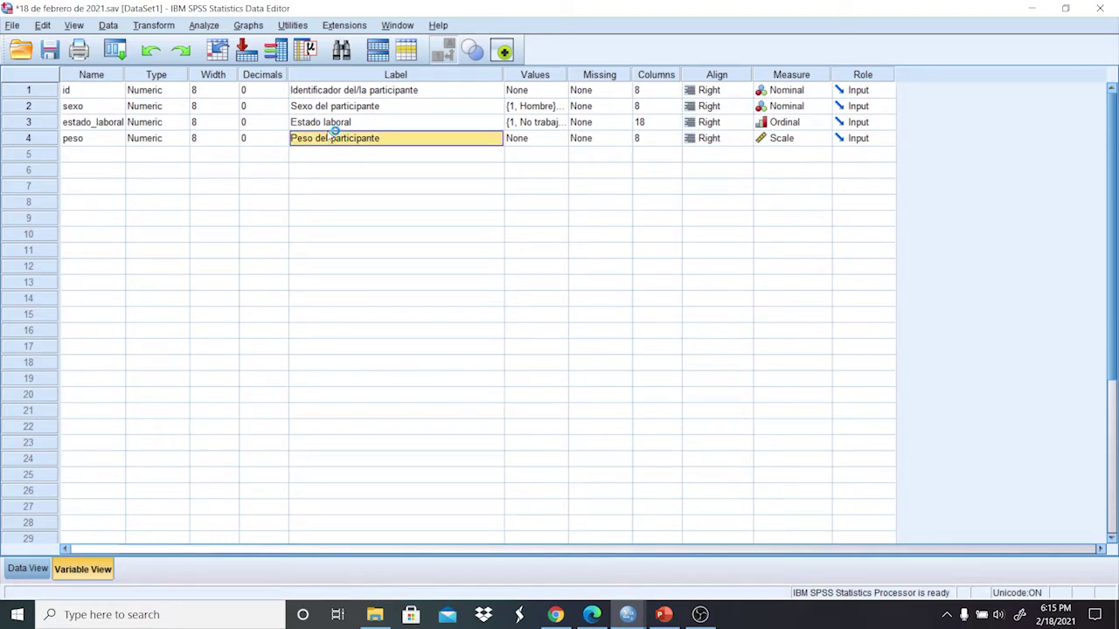
left_click(28, 570)
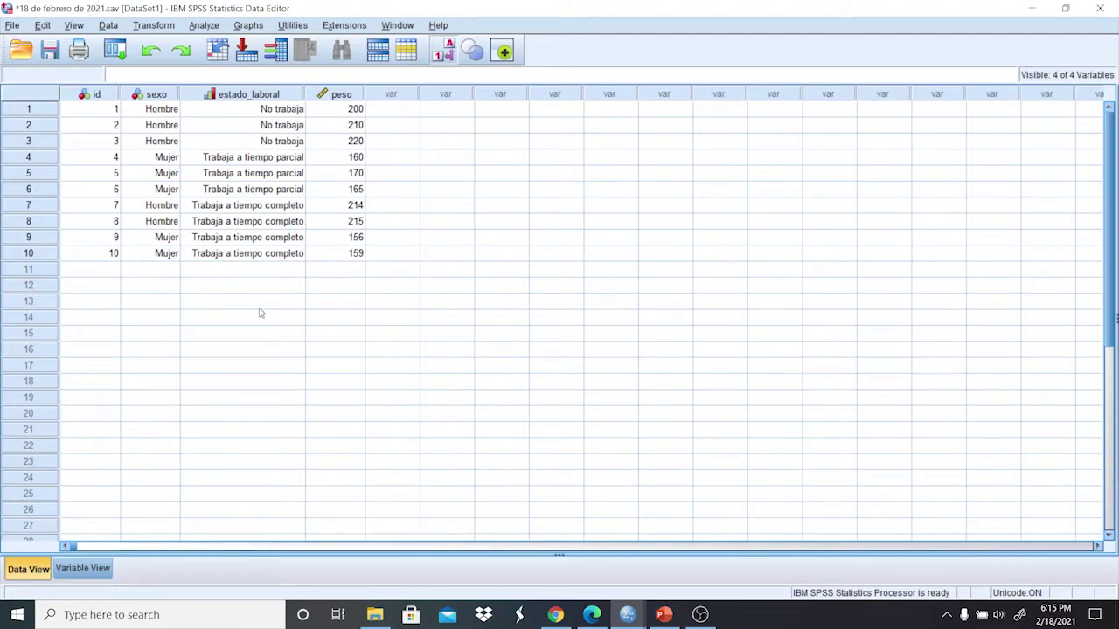
left_click(83, 569)
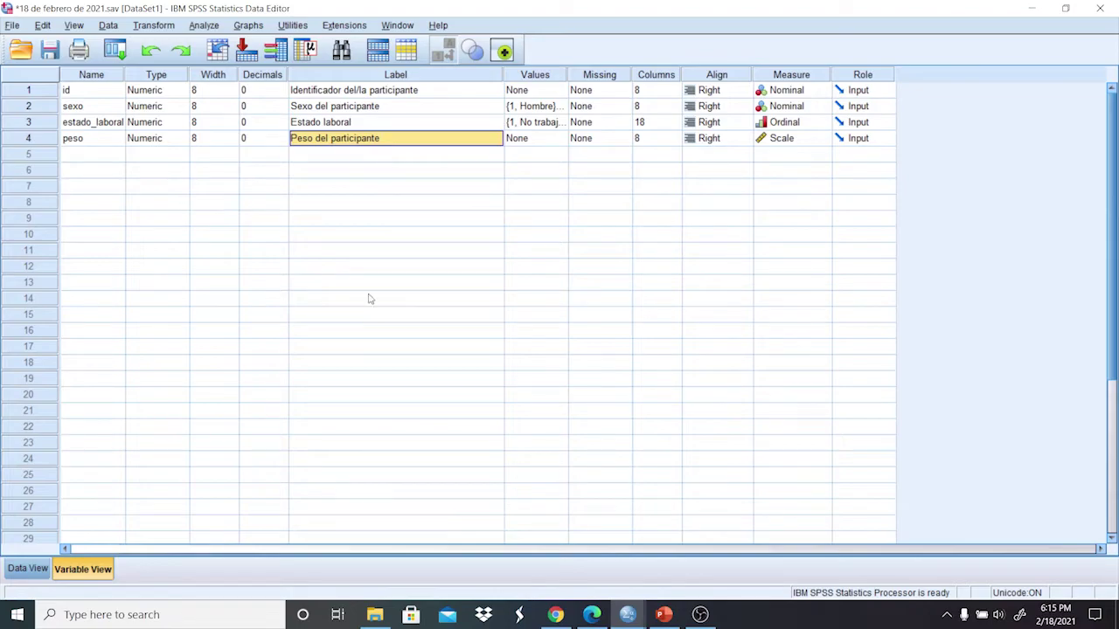
Switch to the questionnaire PDF in the browser and copy question 5, "¿Qué distancia recorriste en el viaje?(en metros)".
left_click(635, 616)
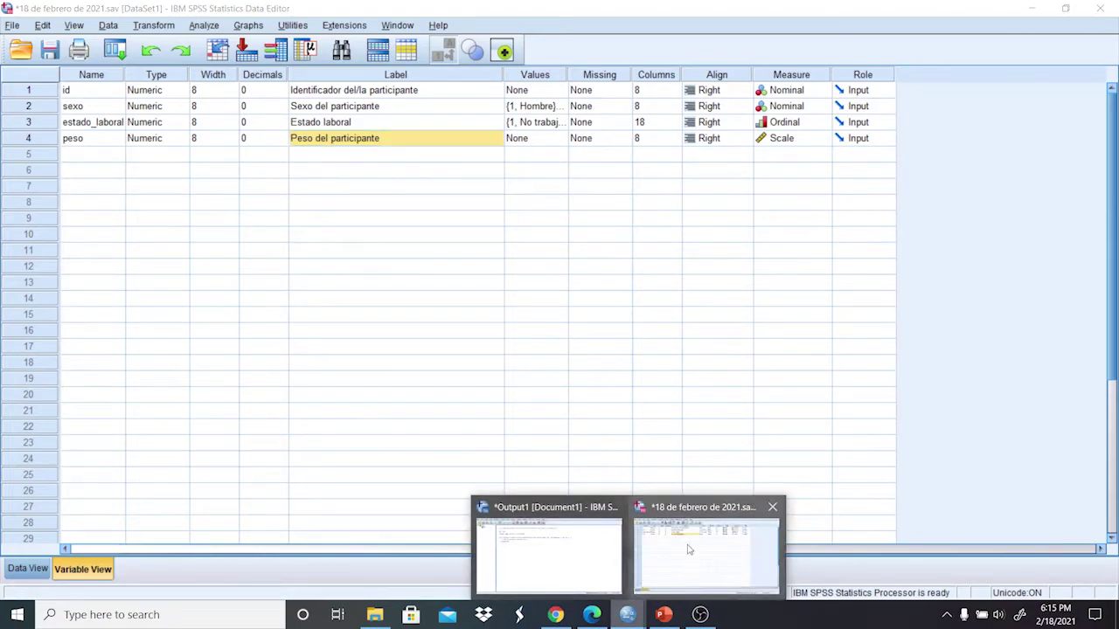
left_click(592, 614)
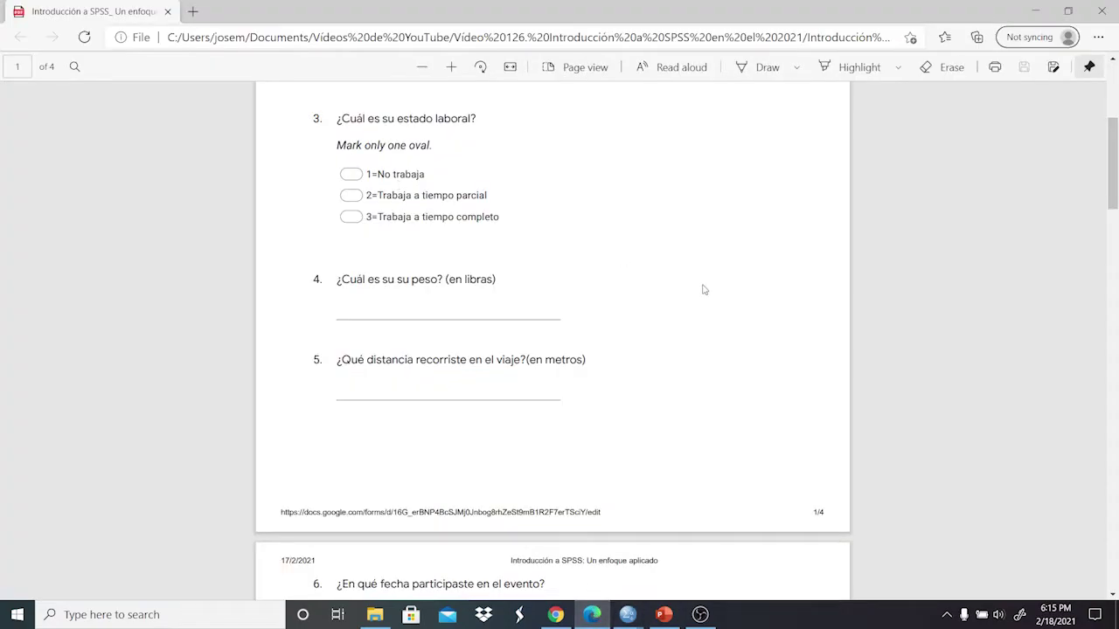
scroll(1112, 284, "down", 2)
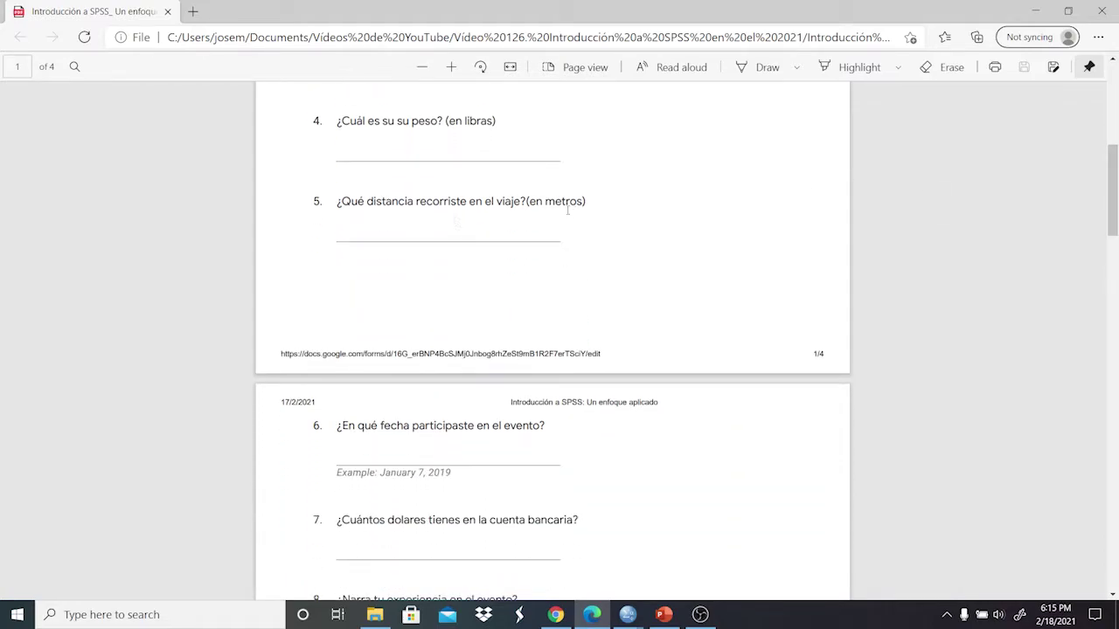
left_click_drag(595, 201, 337, 202)
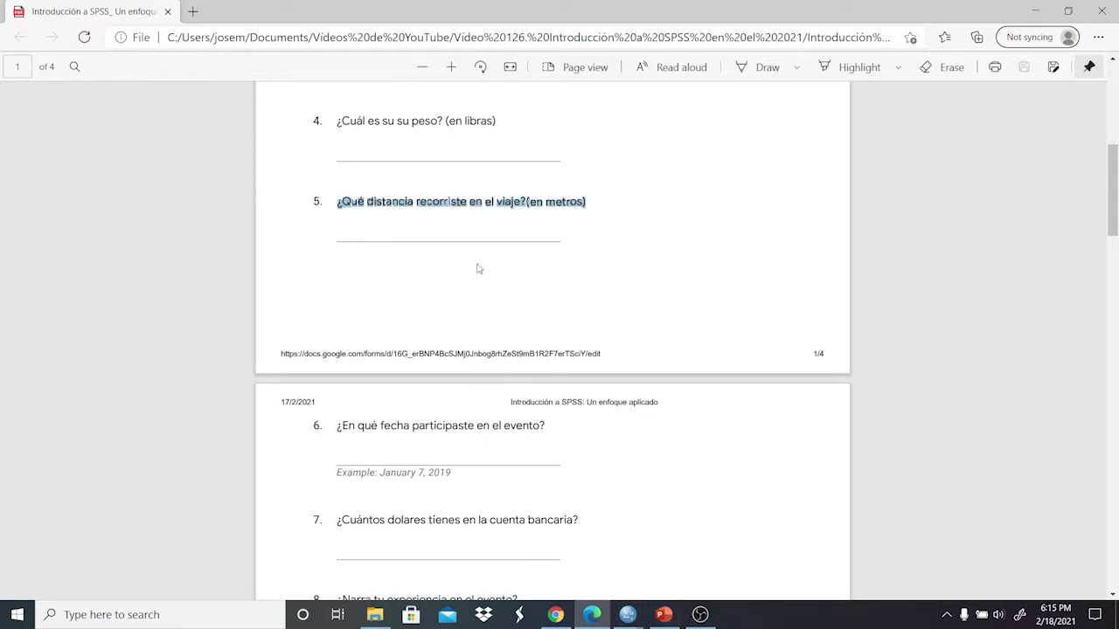
right_click(450, 201)
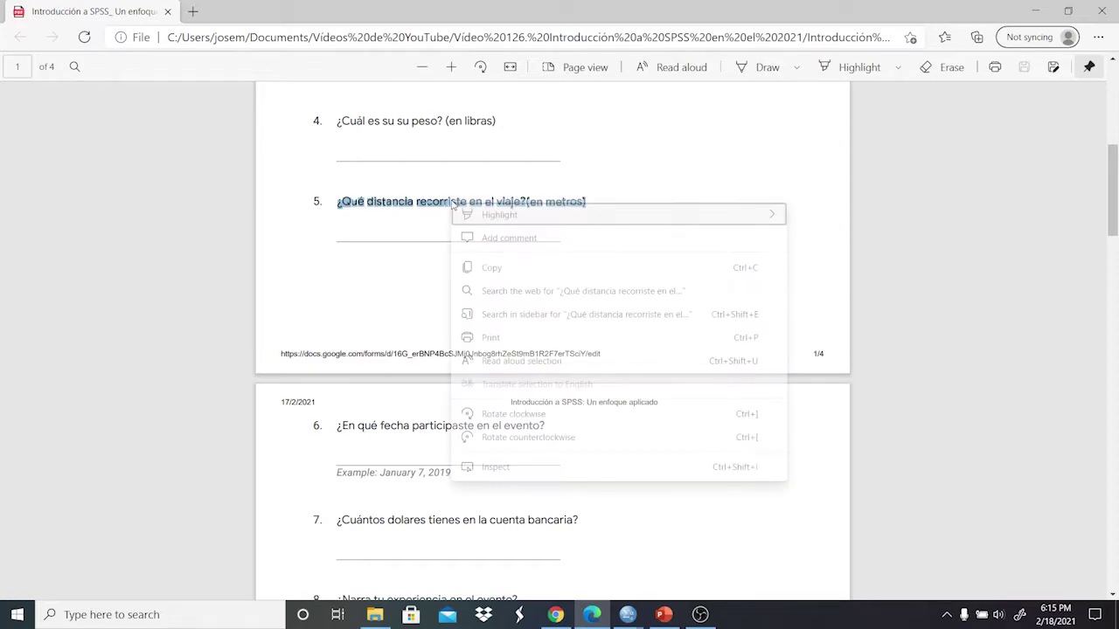
left_click(488, 270)
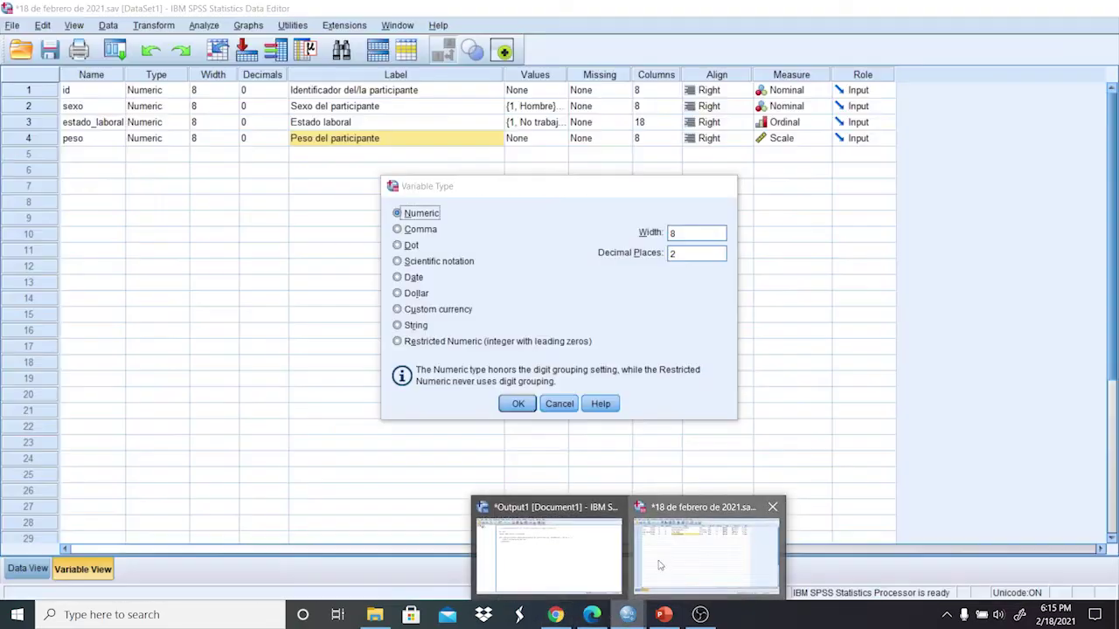
Back in SPSS, paste the copied question as the fifth variable's label and name that variable "distancia".
left_click(708, 550)
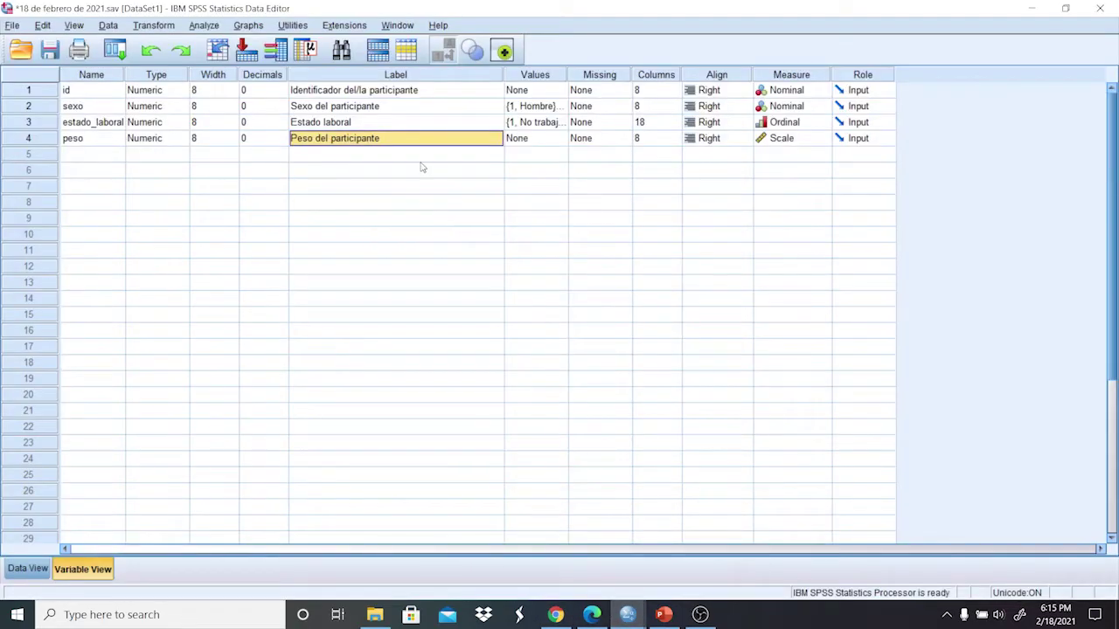
double_click(403, 156)
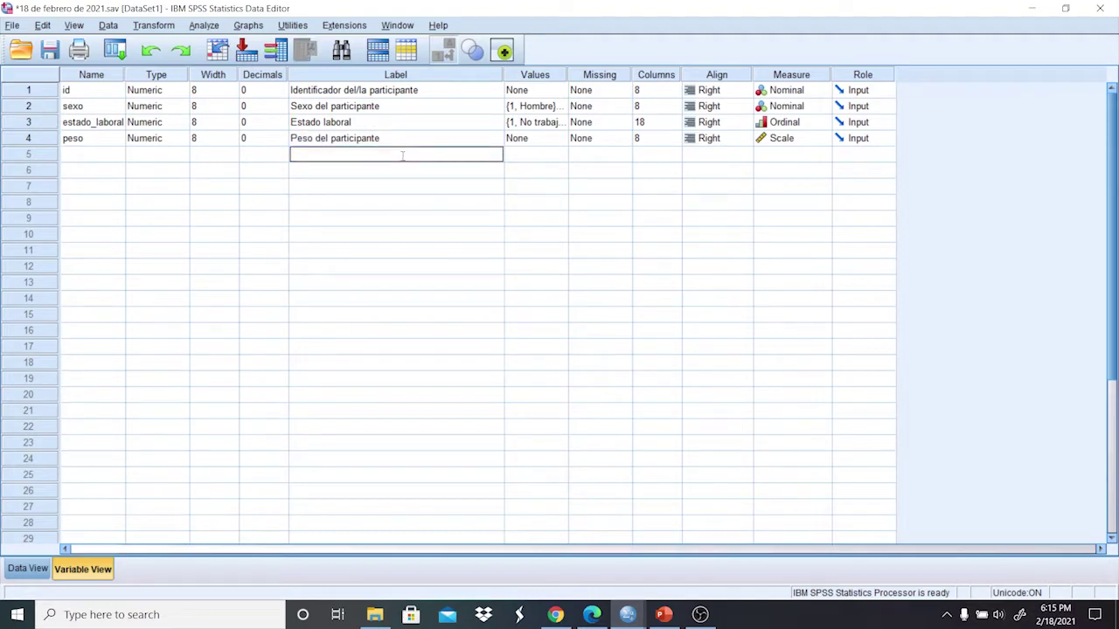
right_click(403, 156)
left_click(430, 243)
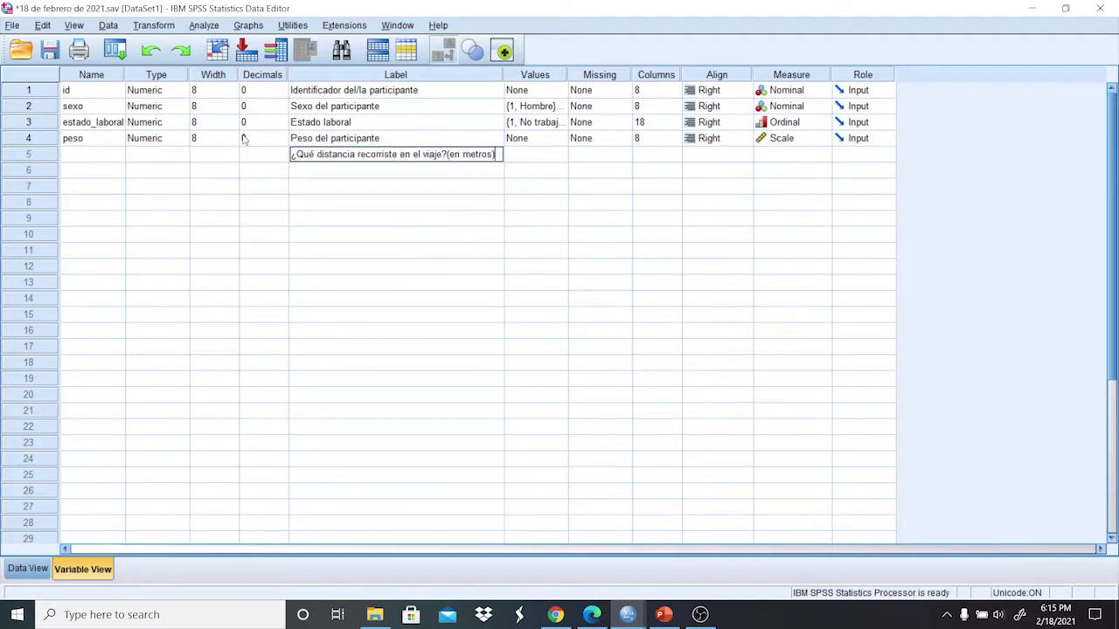
double_click(104, 157)
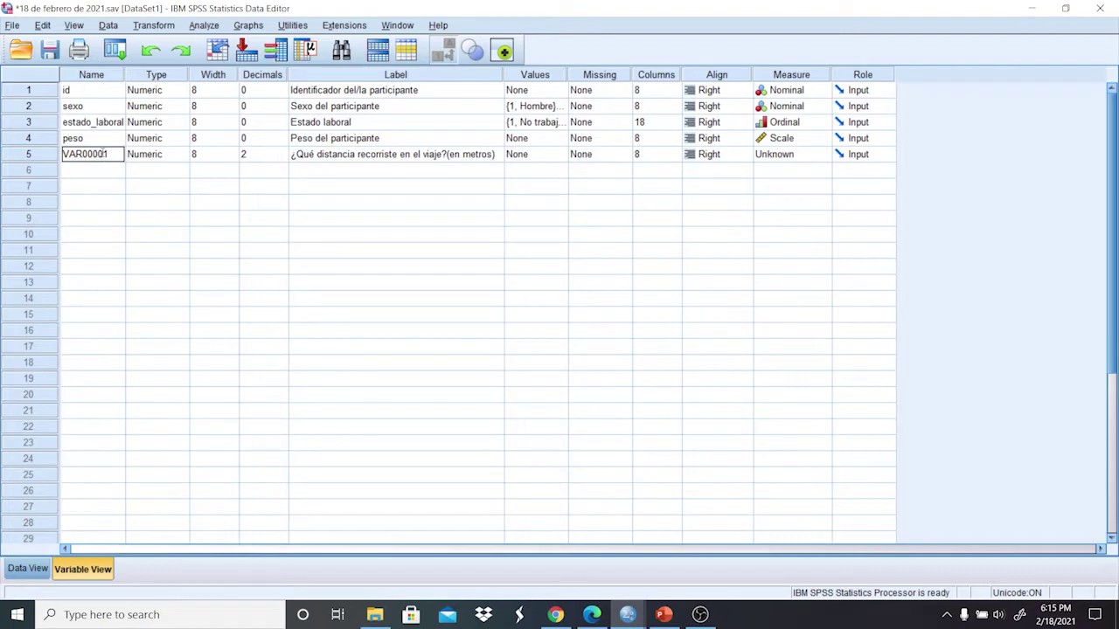
double_click(104, 154)
type("distancia")
Set the distancia variable's type to Comma and its measurement level to Scale.
left_click(181, 158)
left_click(181, 155)
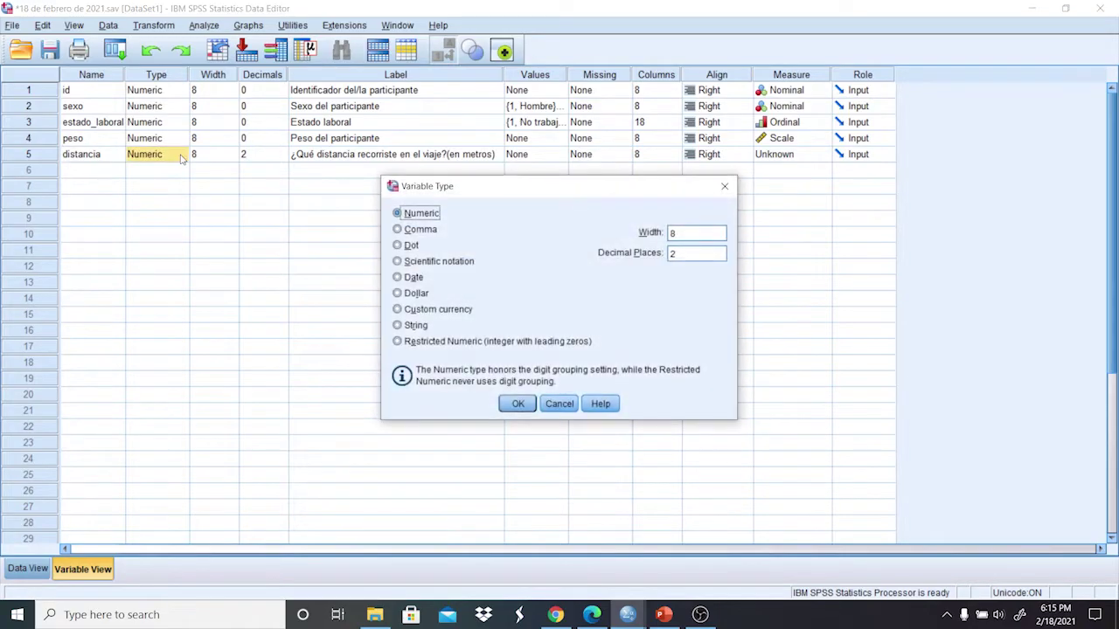
left_click(398, 231)
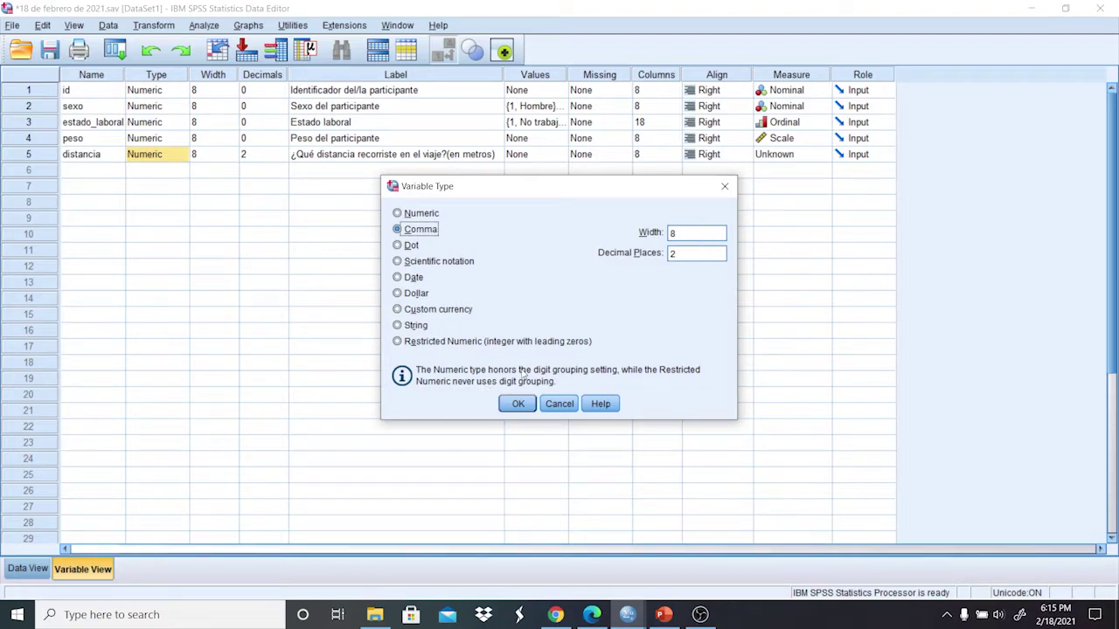
left_click(519, 406)
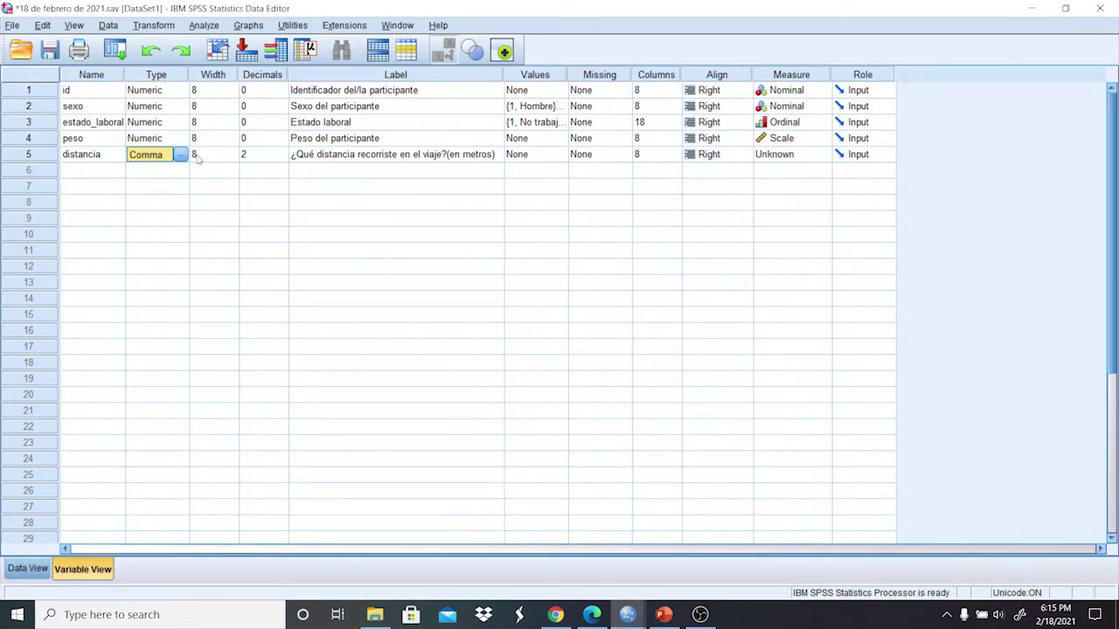
left_click(821, 157)
left_click(793, 170)
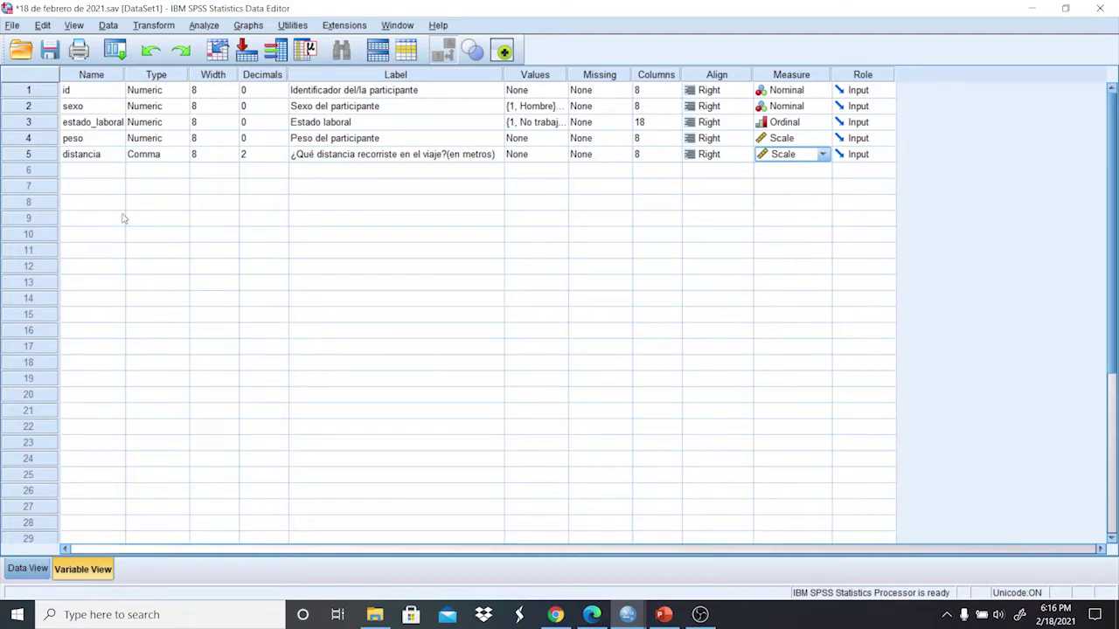
Switch to the data grid and enter 1000 as the first case's distancia value.
left_click(27, 569)
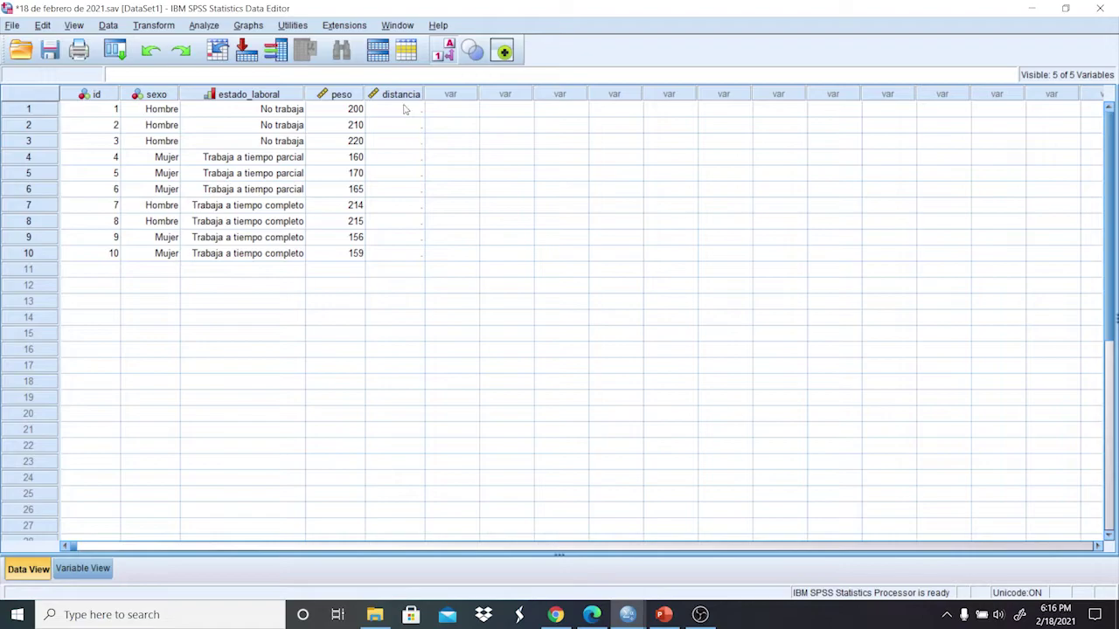
left_click(86, 571)
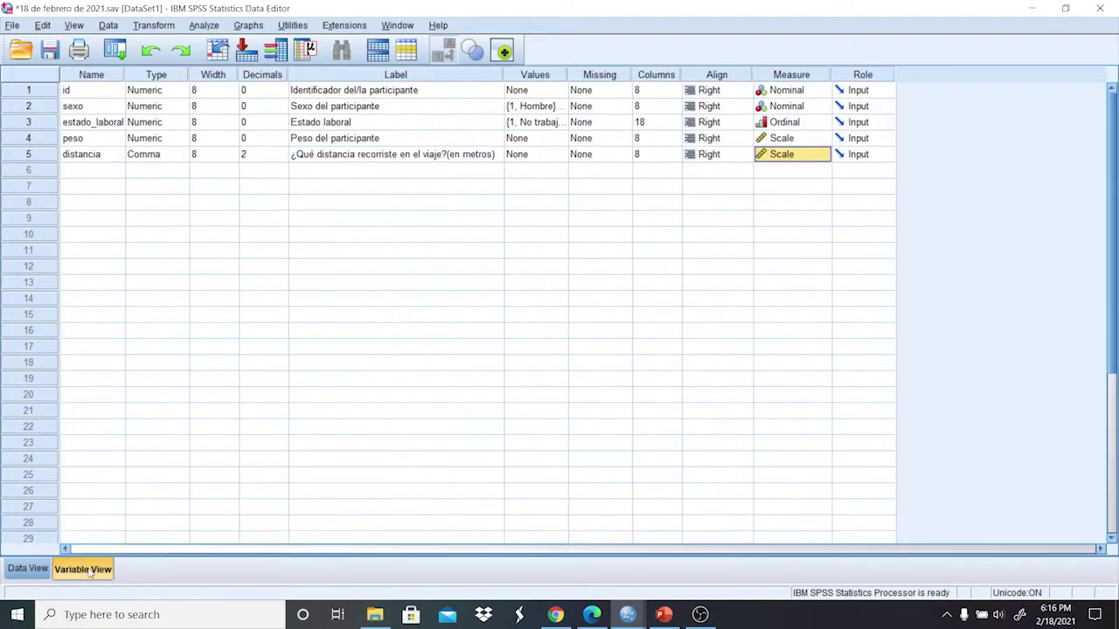
left_click(35, 570)
double_click(391, 111)
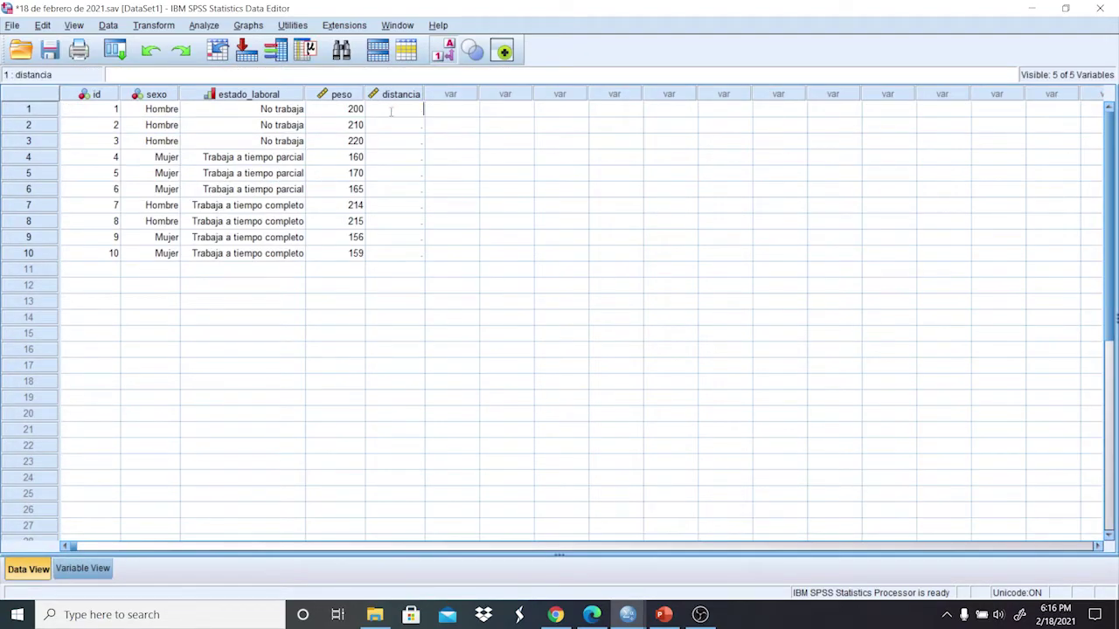
type("1000")
key("Return")
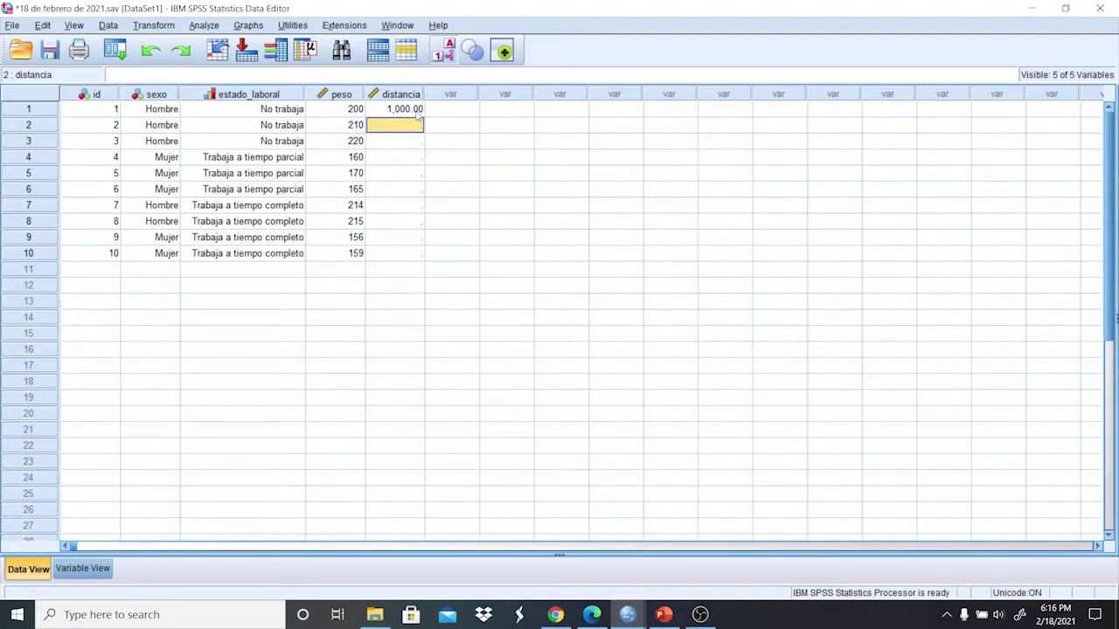
Enter 2,300.55 as the distancia value for case 2.
type("234")
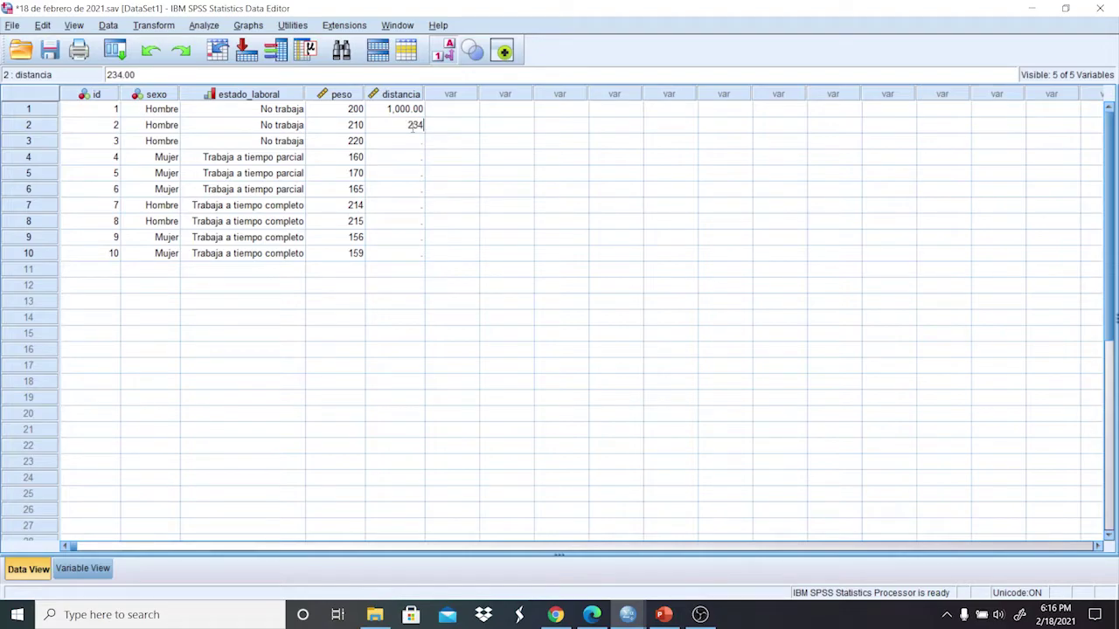
key("BackSpace")
key("BackSpace")
type(",300.")
type("50")
key("BackSpace")
type("5")
left_click(418, 164)
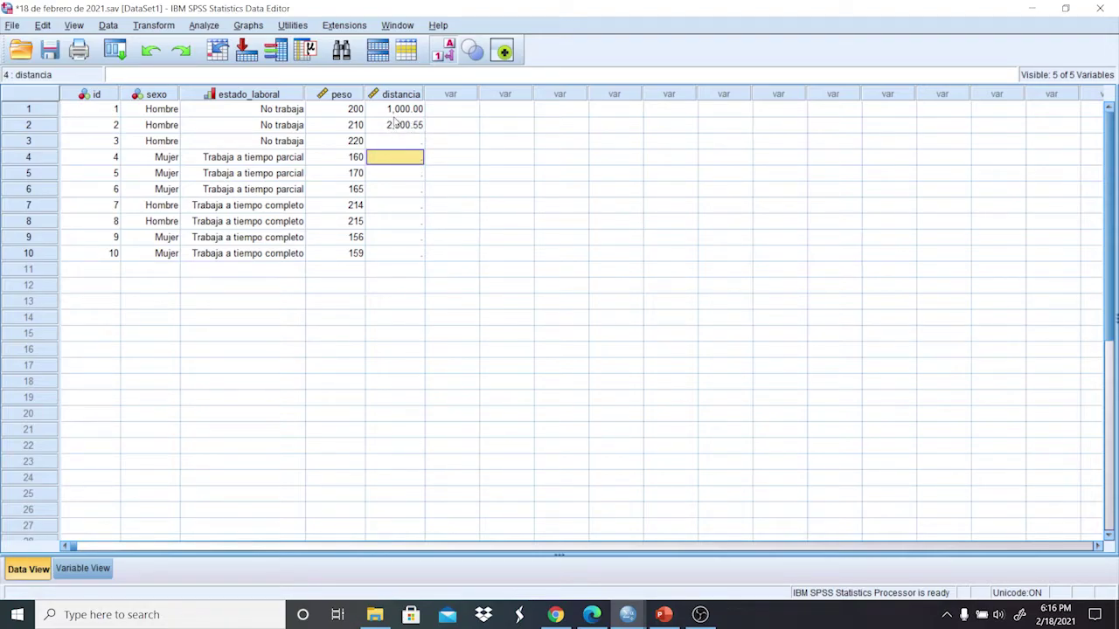
Enter the distancia values 10000 for case 3 and 3300 for case 4.
left_click(393, 145)
type("10000")
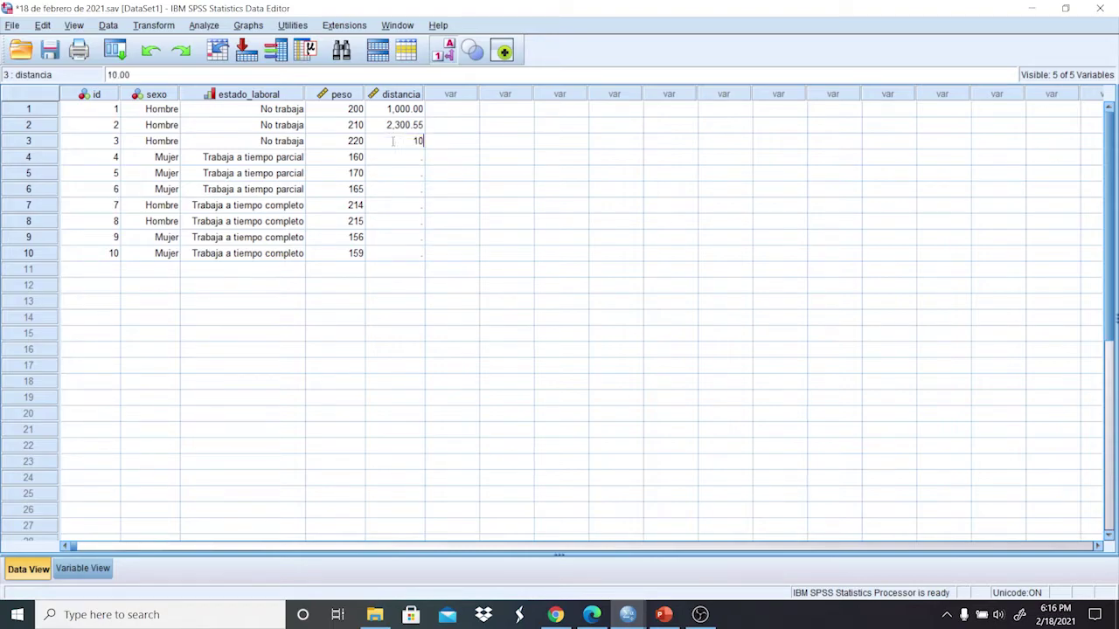
left_click(409, 159)
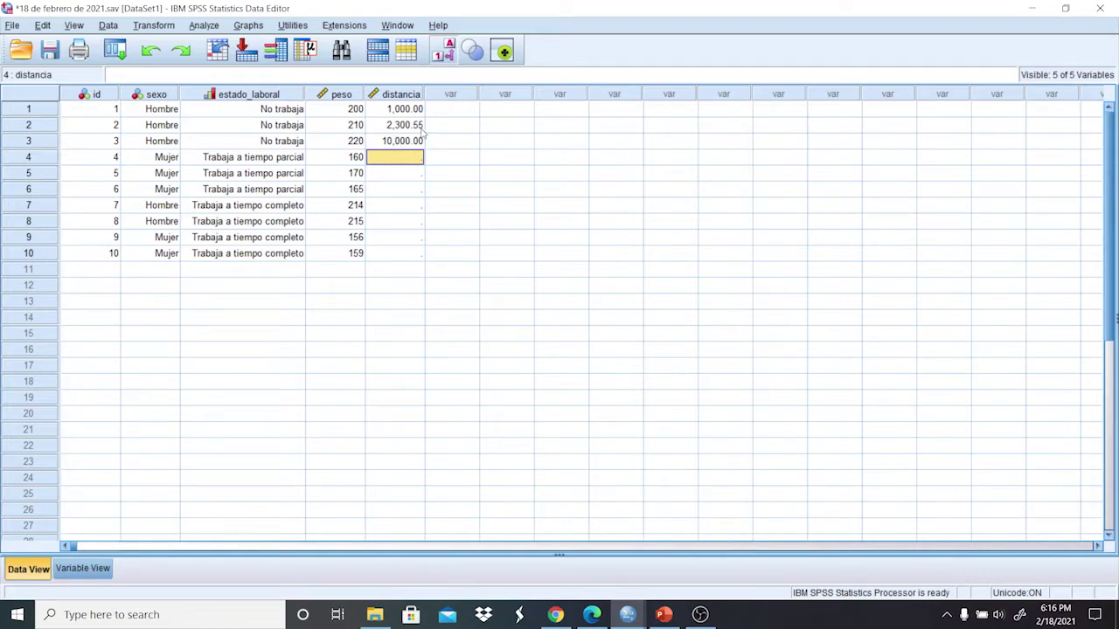
type("33")
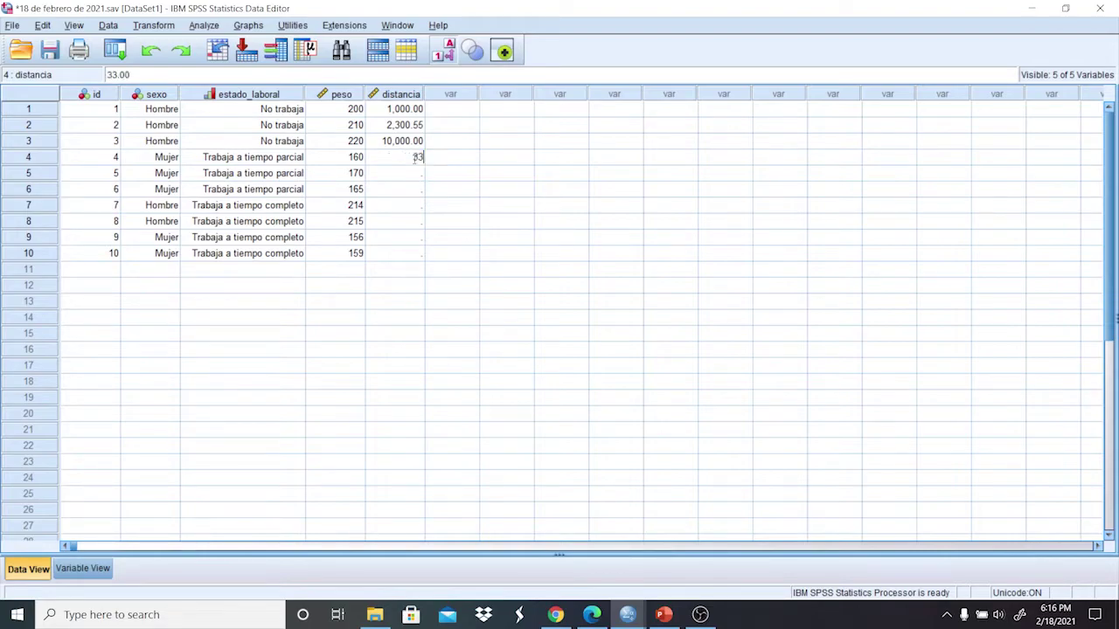
type("00")
left_click(417, 177)
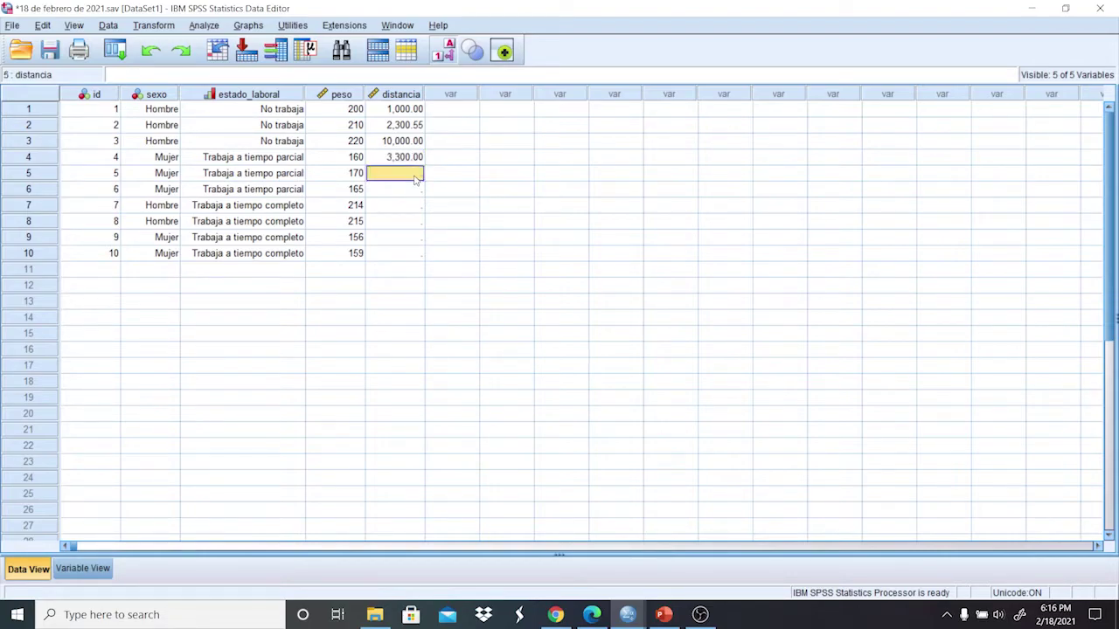
Enter the distancia values 3214 for case 5 and 3245.35 for case 6.
type("3214")
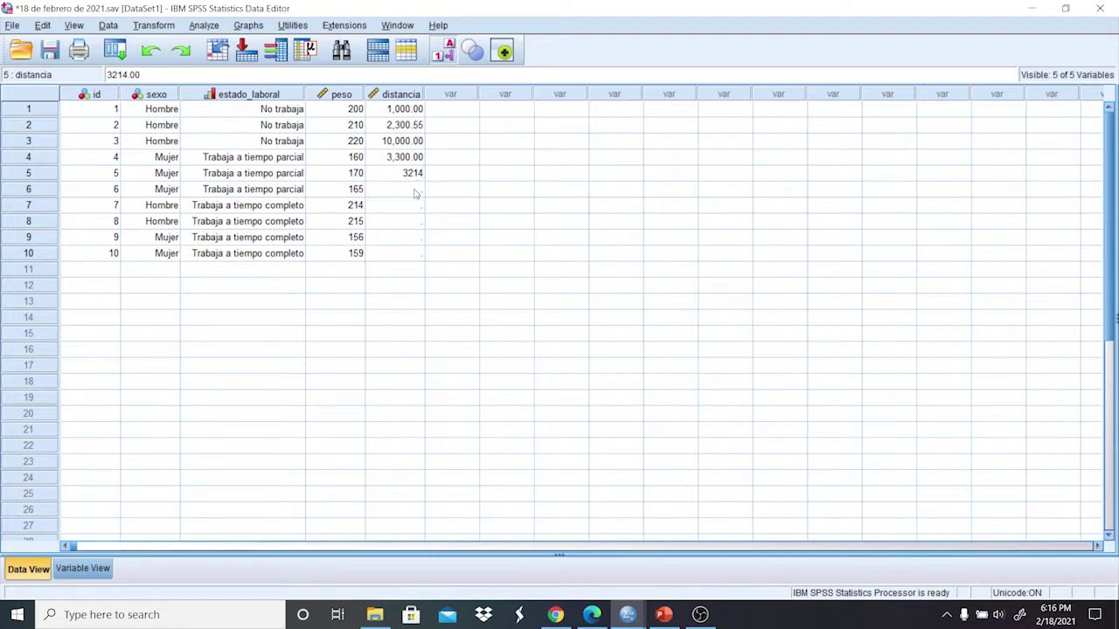
left_click(416, 193)
type("3245.354")
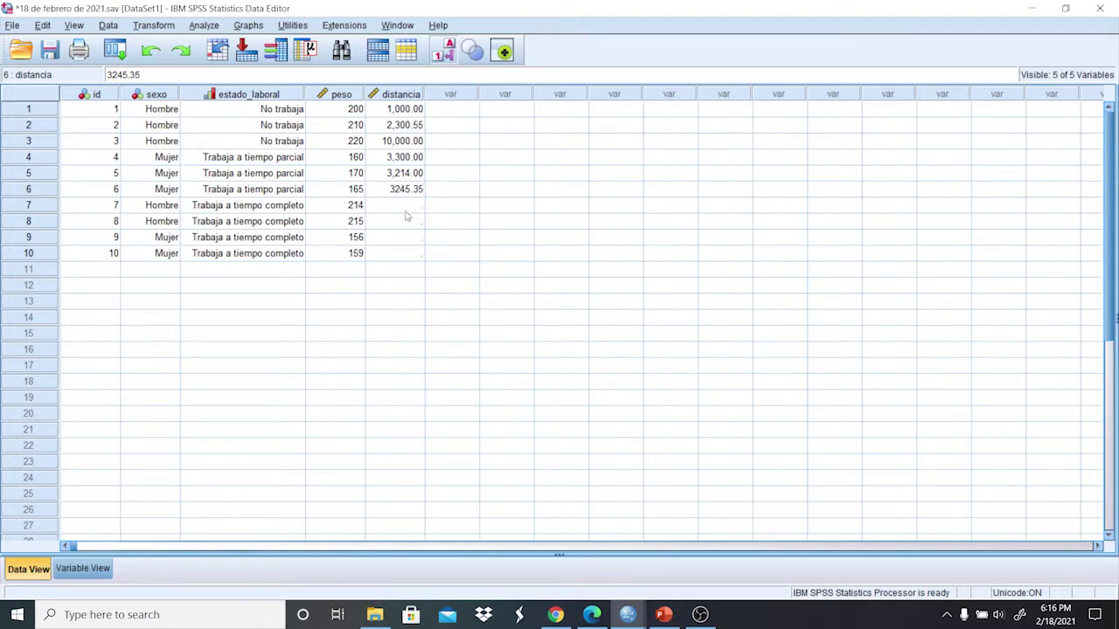
key("Return")
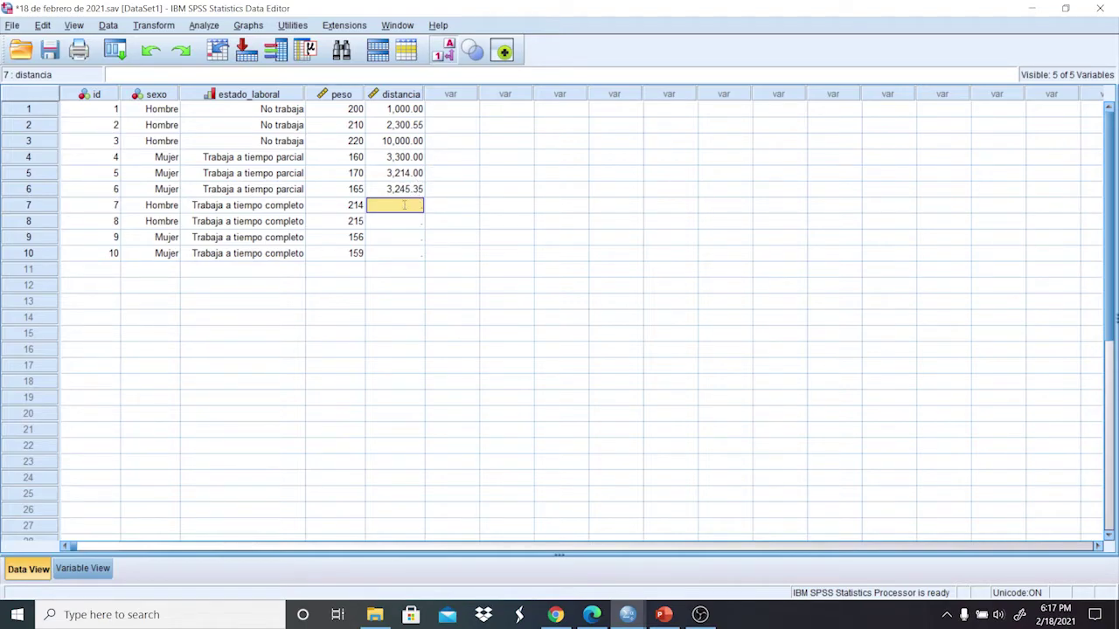
Enter the distancia values 8742 for case 7 and 193344 for case 8.
type("8742")
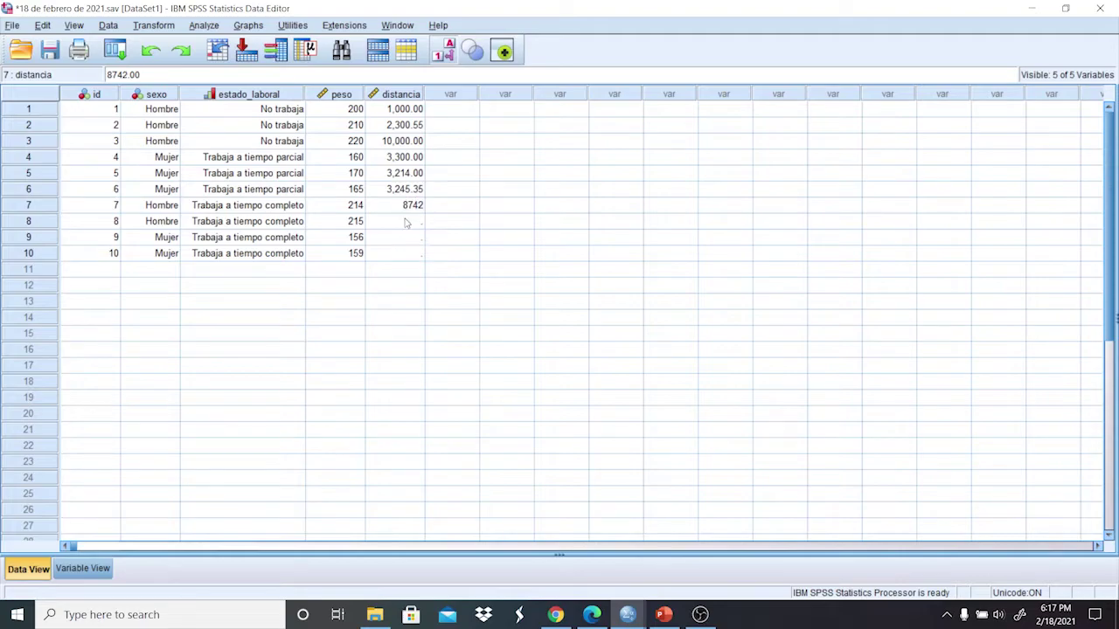
left_click(404, 222)
type("193344")
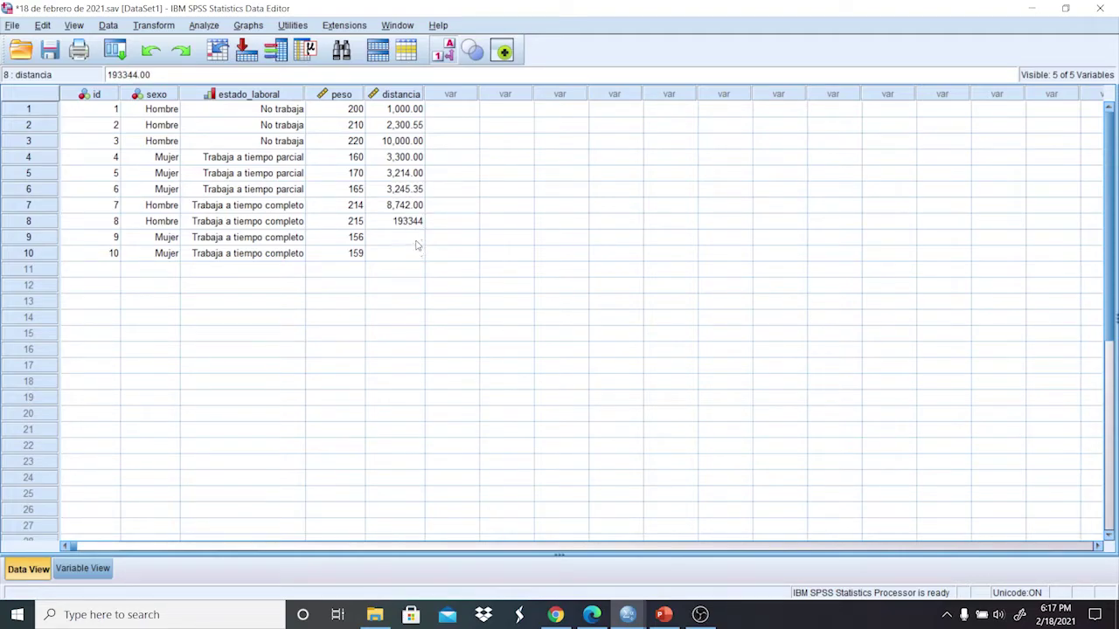
Enter the distancia values 9853 for case 9 and 9482 for case 10.
left_click(416, 242)
left_click(408, 252)
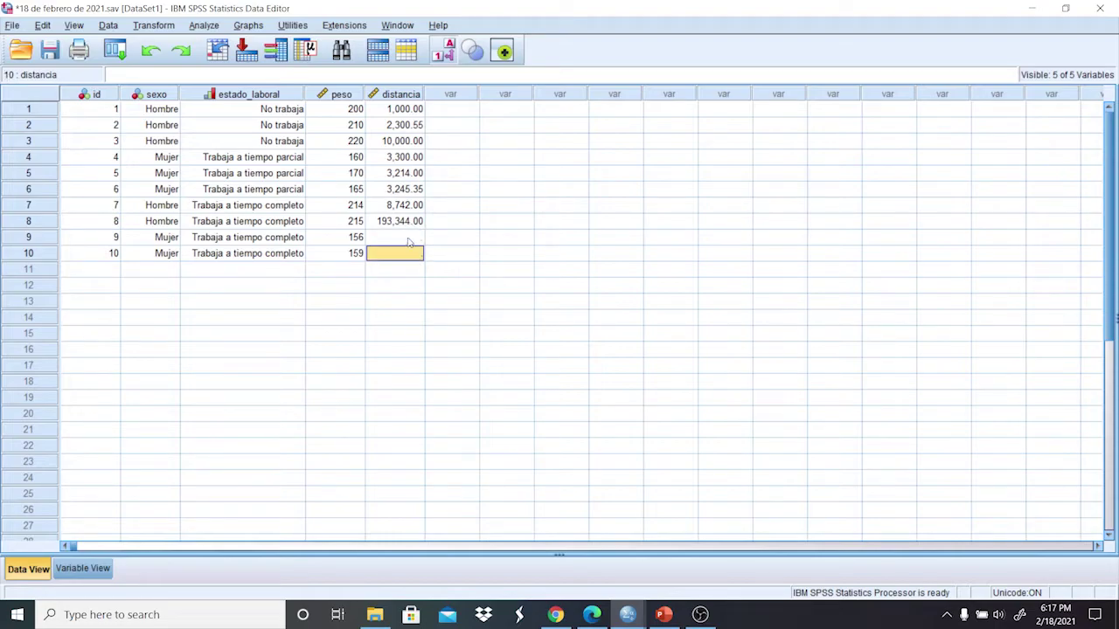
left_click(409, 242)
type("9853")
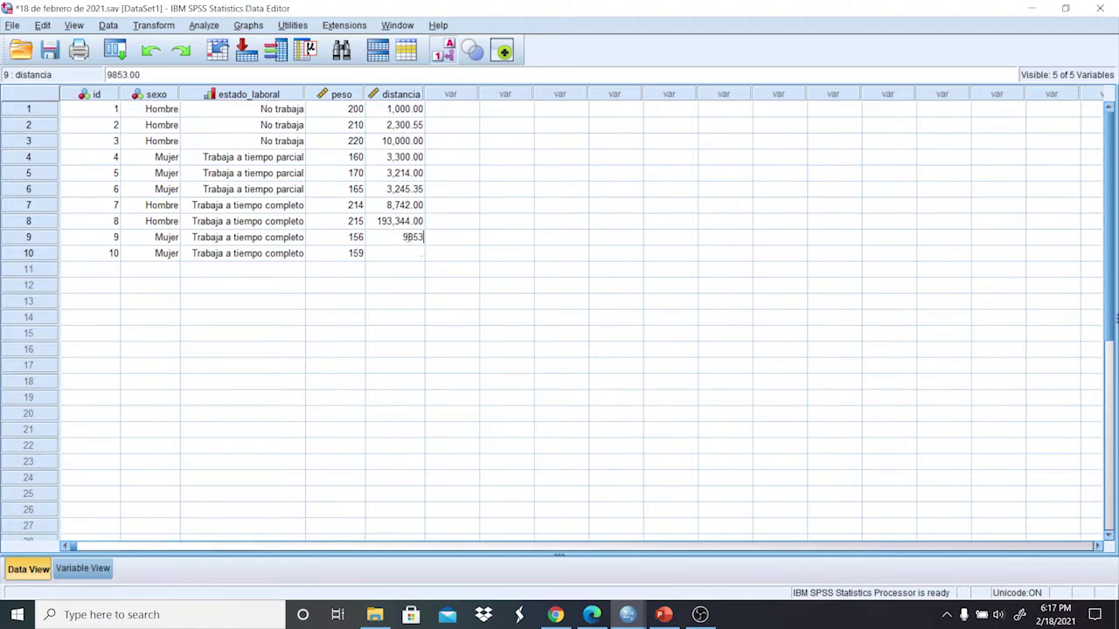
left_click(409, 252)
type("9482")
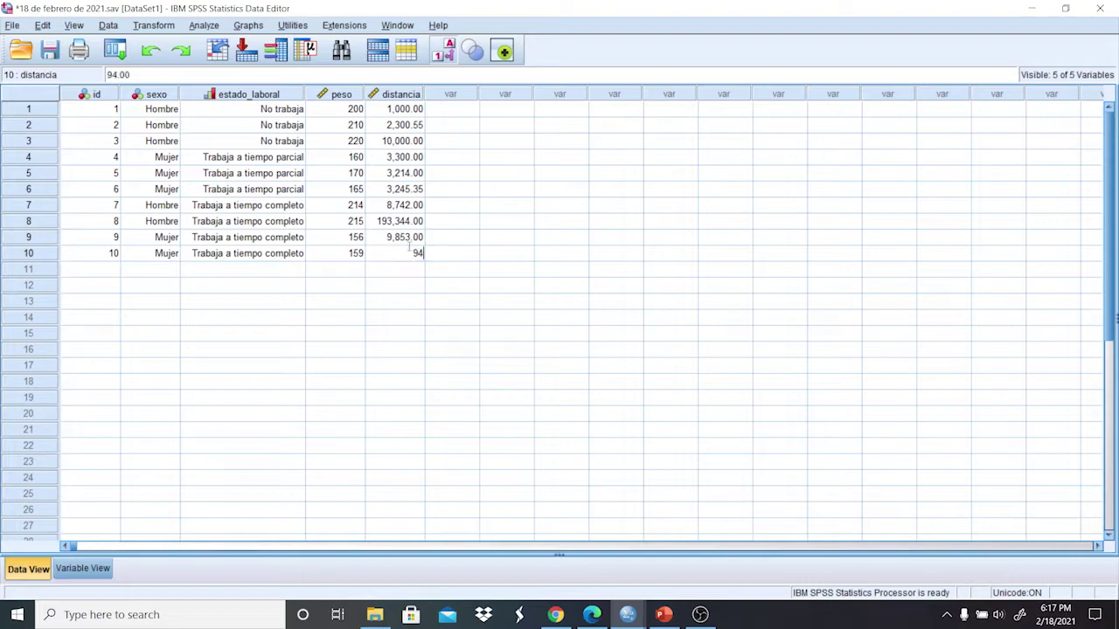
left_click(458, 226)
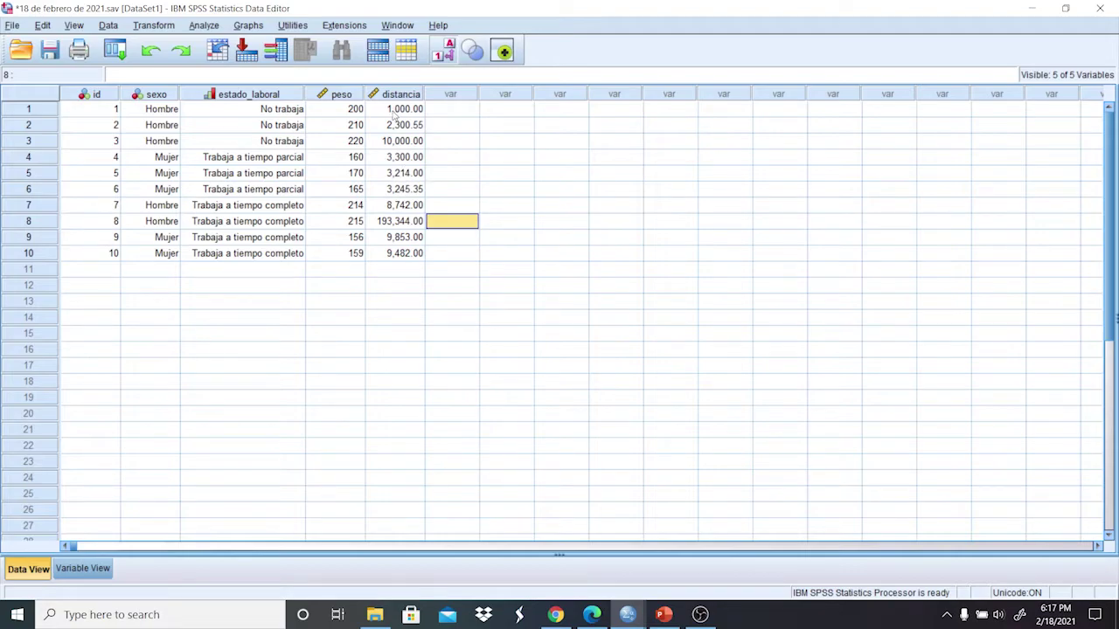
left_click(104, 564)
scroll(114, 542, "down", 4)
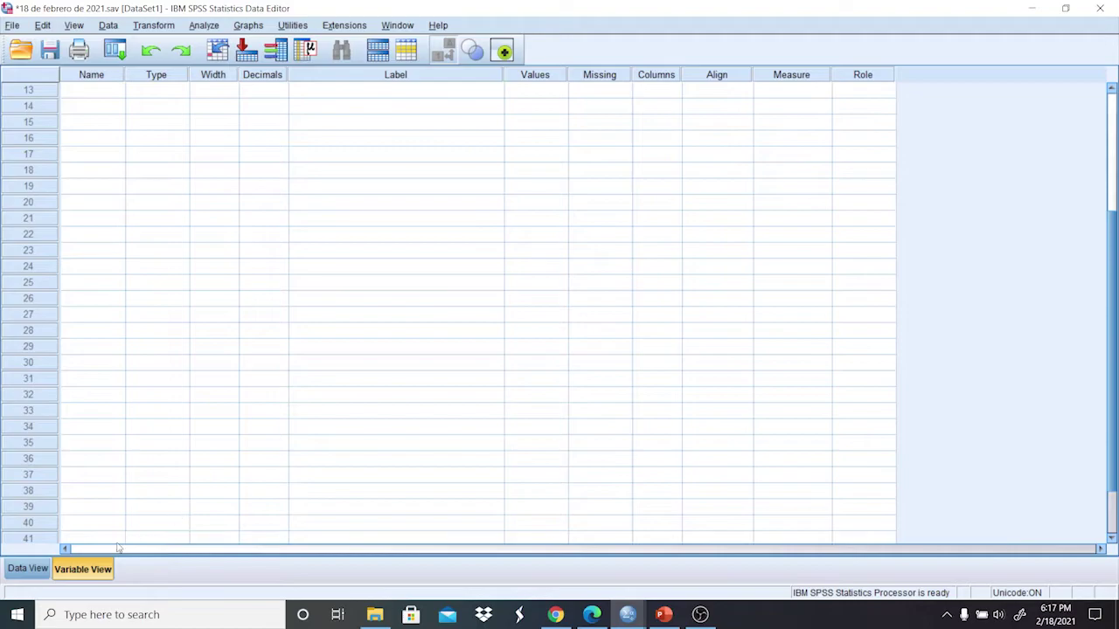
left_click(40, 569)
left_click(83, 569)
scroll(1102, 226, "up", 4)
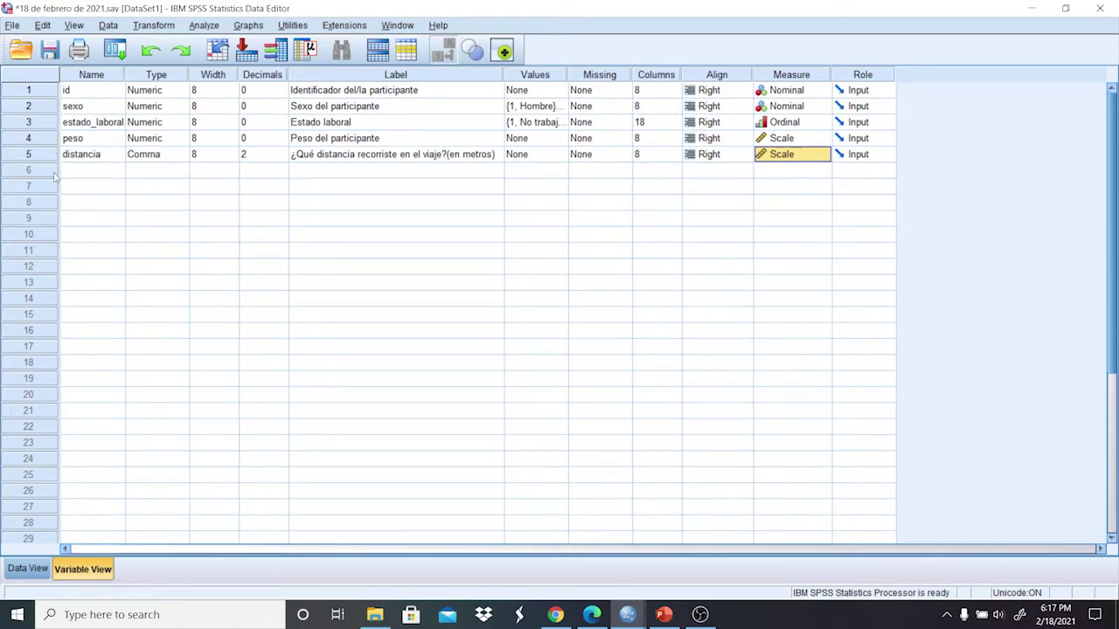
left_click(28, 569)
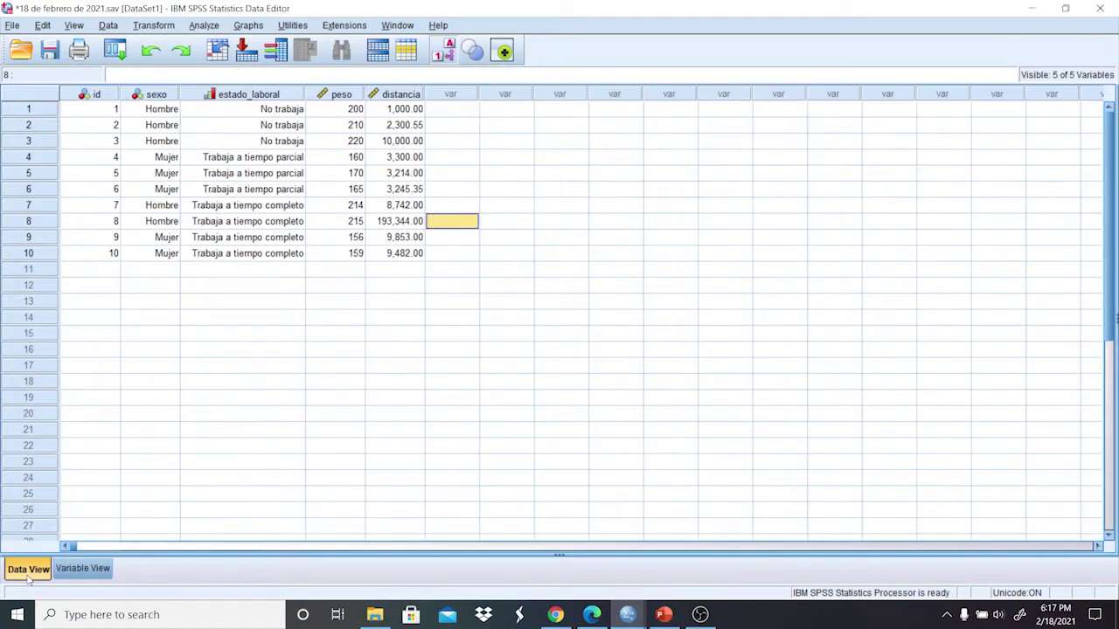
Duplicate the whole distancia column into the first empty variable column of the data grid.
left_click(406, 92)
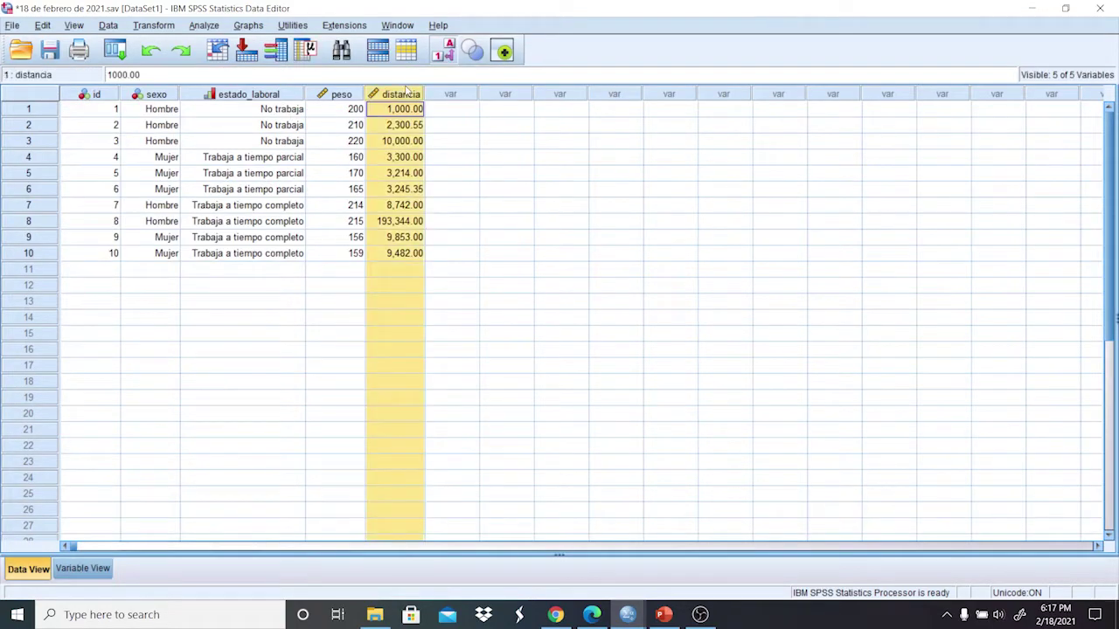
left_click(469, 94)
key("ctrl+v")
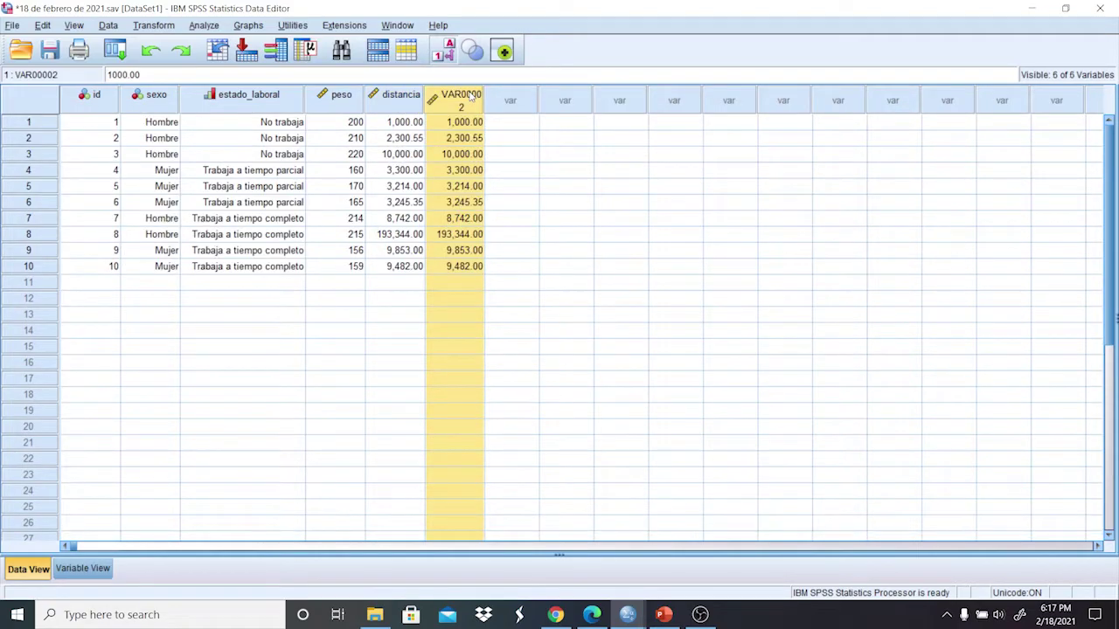
Rename the duplicated variable in row 6 of the variable definitions as distancia_2.
left_click(99, 570)
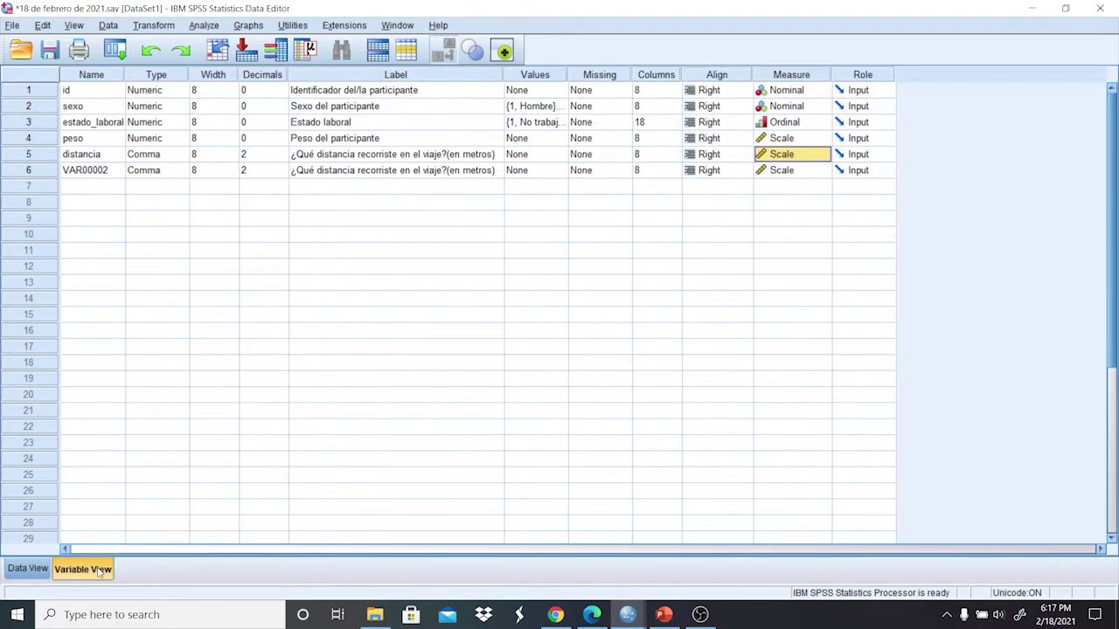
double_click(100, 170)
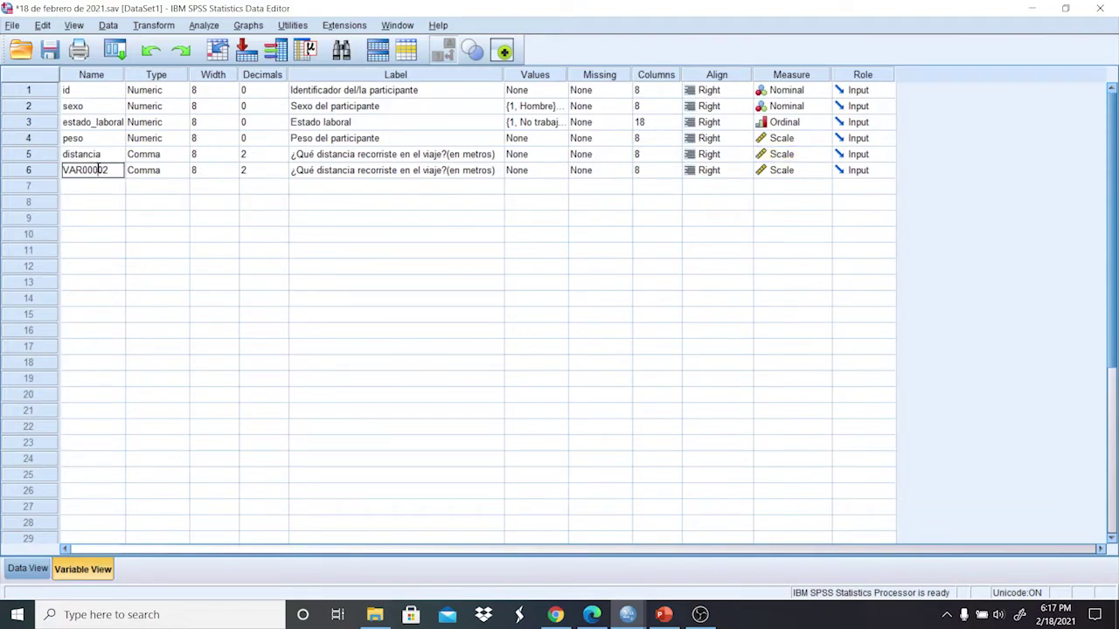
double_click(99, 170)
type("distancia_2")
Change the variable type of distancia_2 to Dot and compare its number format with distancia in the data grid.
left_click(175, 172)
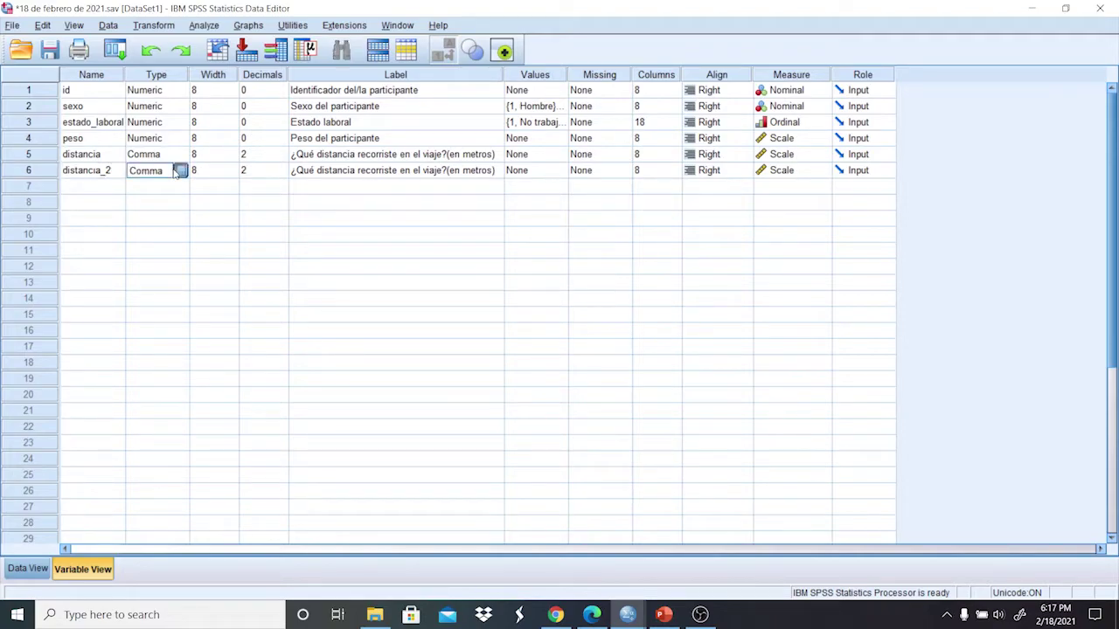
left_click(180, 171)
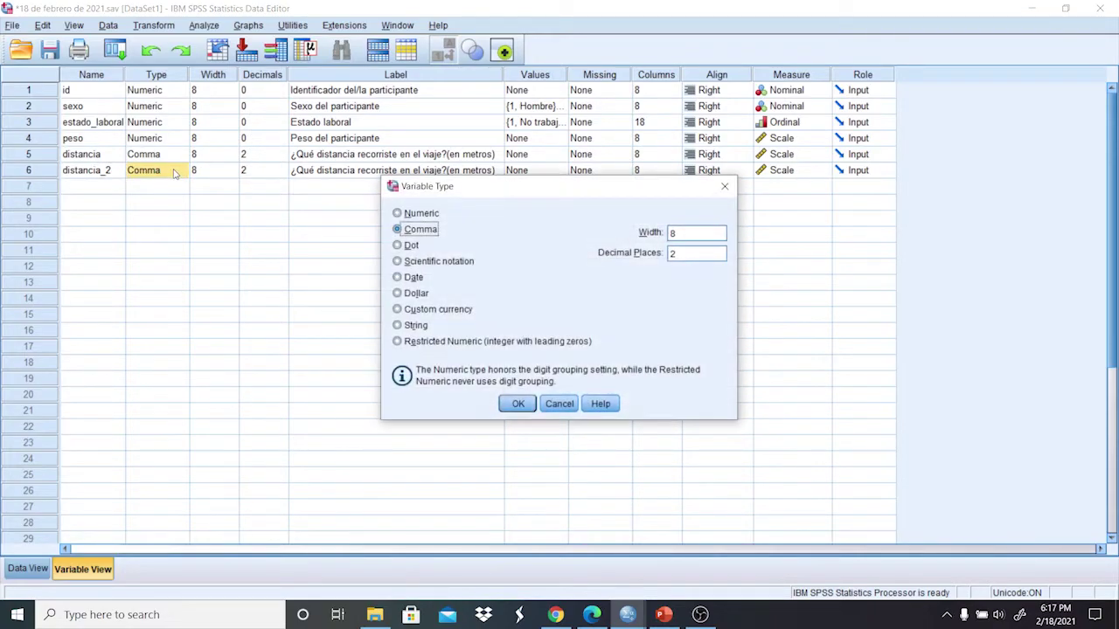
left_click(399, 245)
left_click(520, 404)
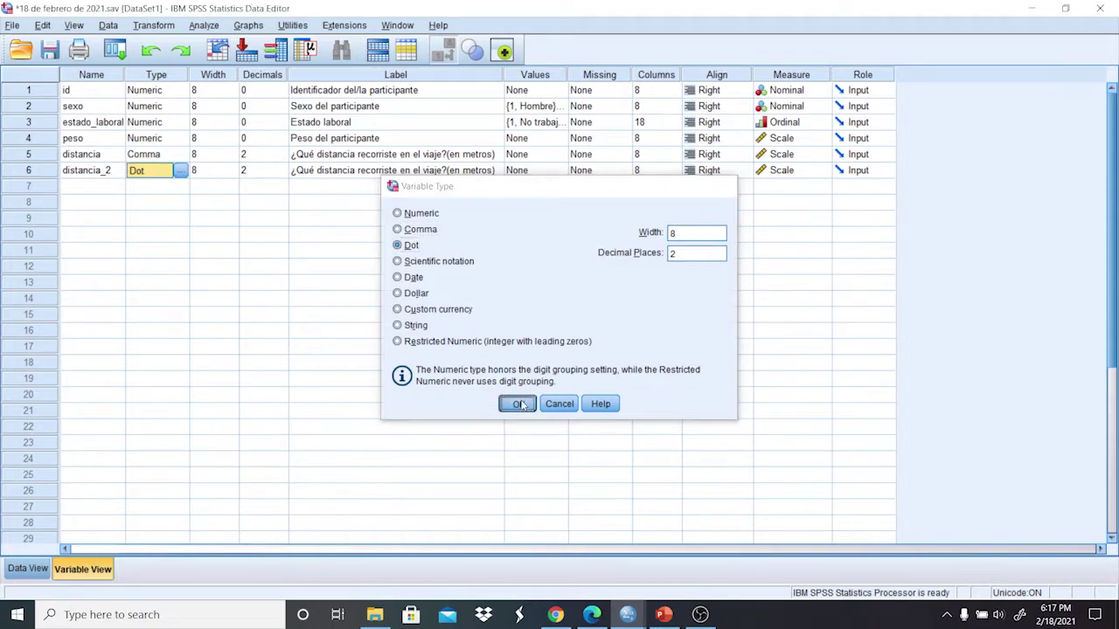
left_click(28, 569)
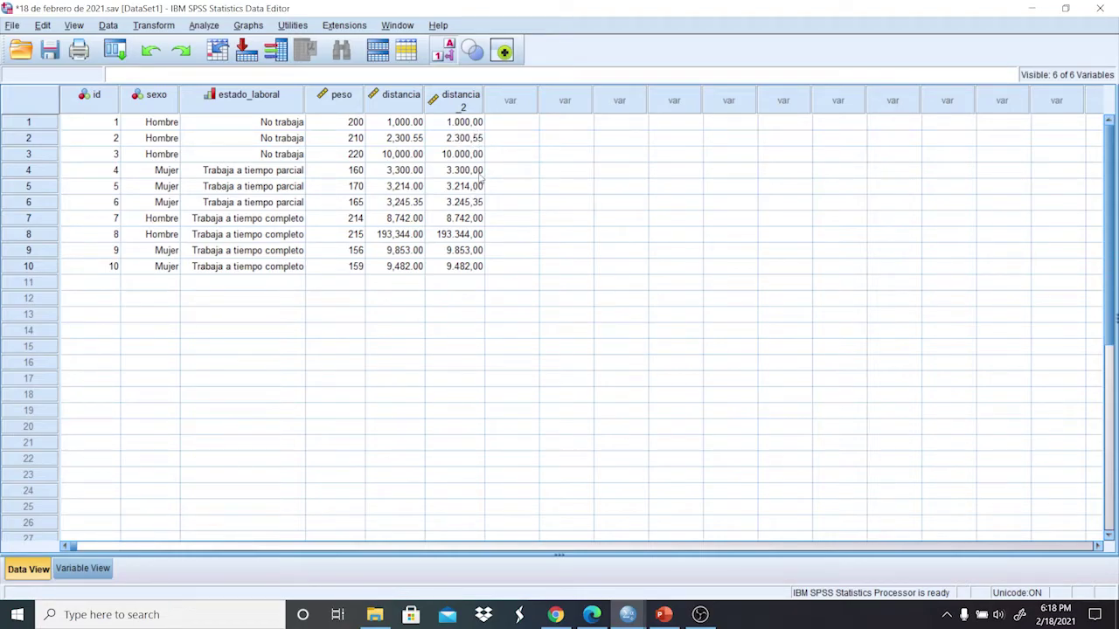
left_click(97, 569)
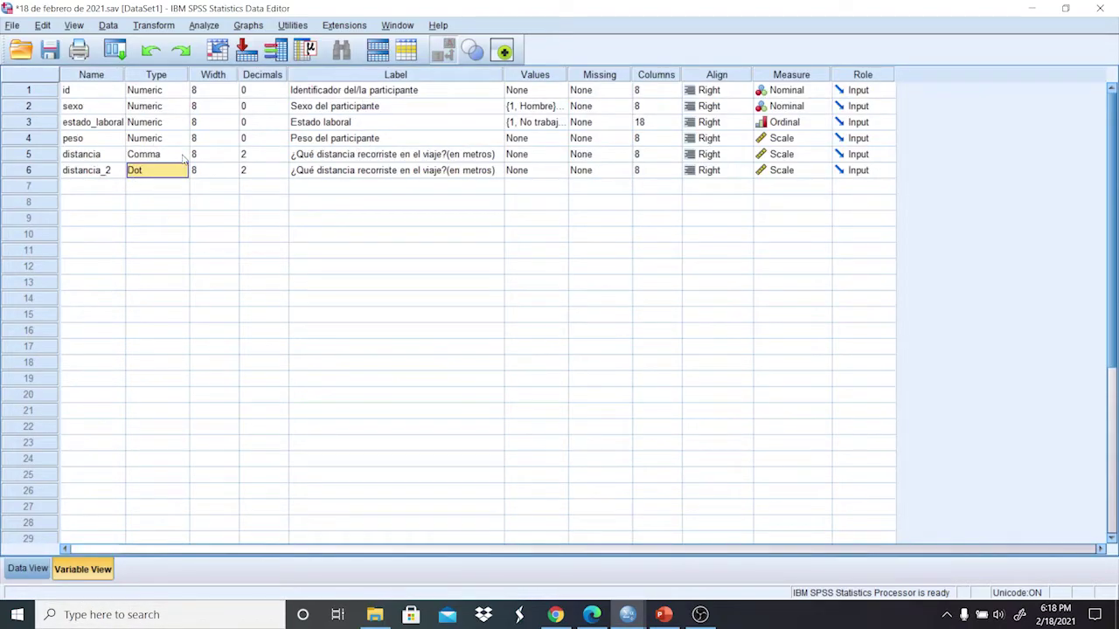
left_click(28, 569)
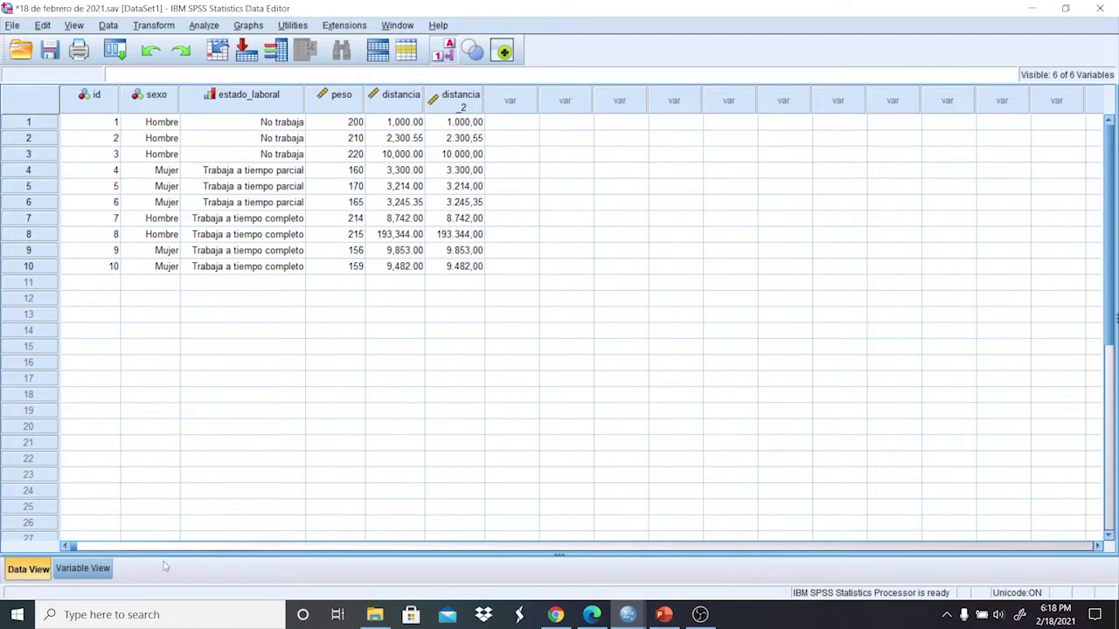
Copy the distancia column and paste it into the empty variable column after distancia_2.
left_click(403, 104)
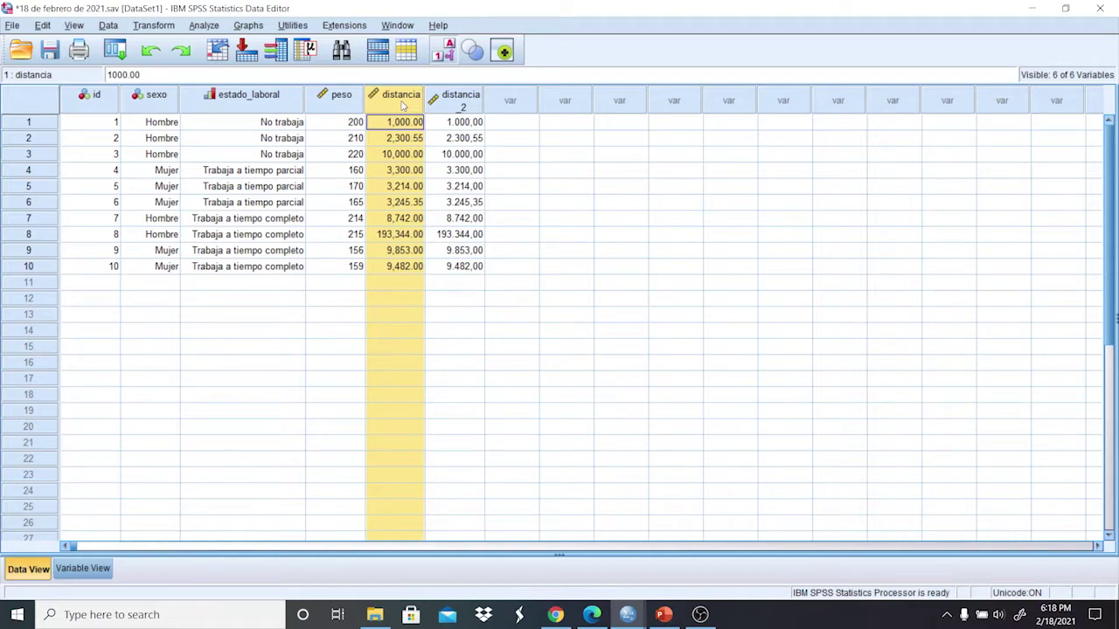
left_click(411, 123)
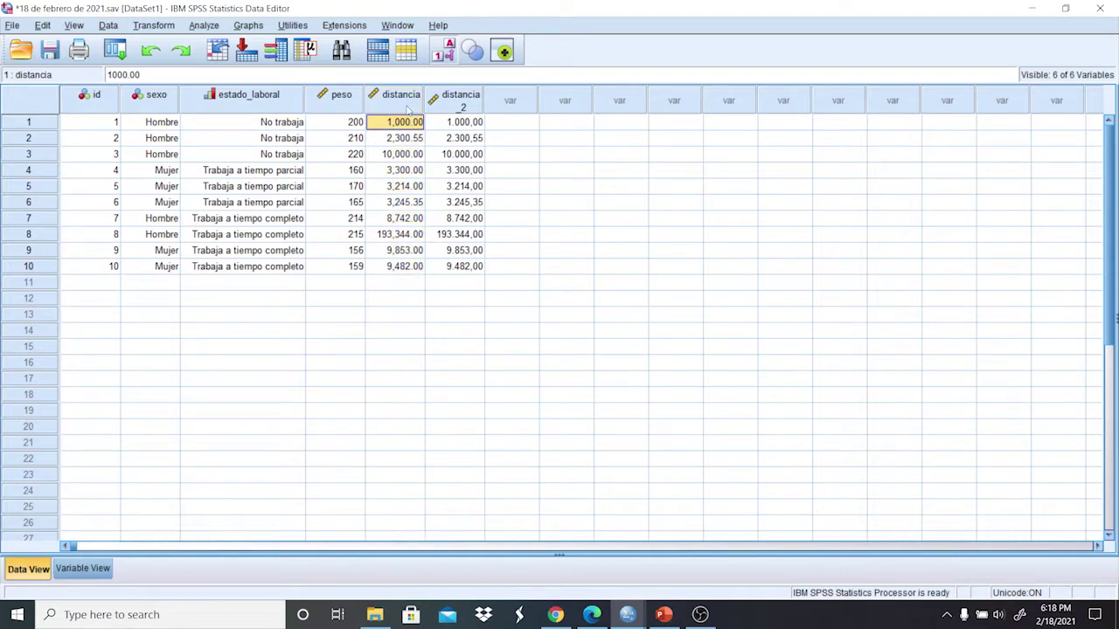
left_click(406, 106)
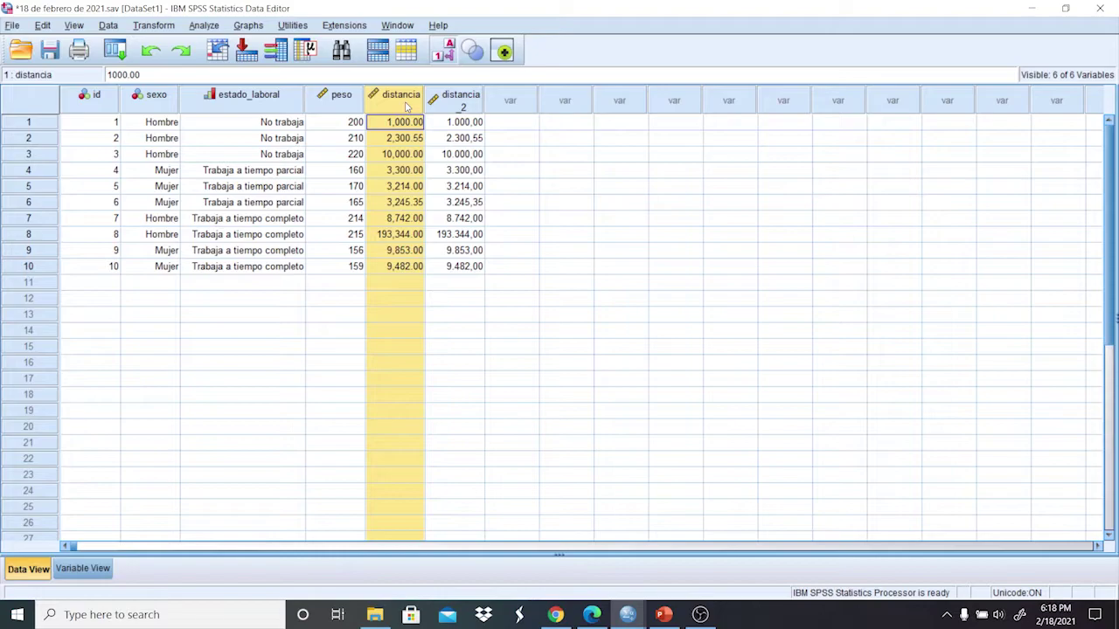
right_click(407, 106)
left_click(434, 132)
left_click(512, 105)
right_click(512, 105)
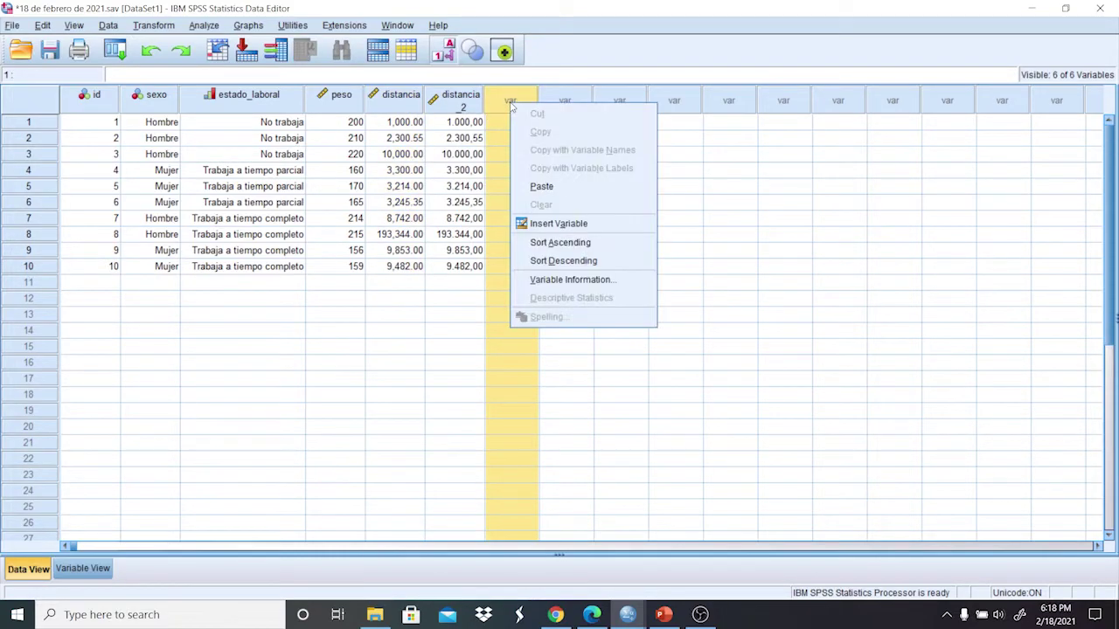
left_click(542, 186)
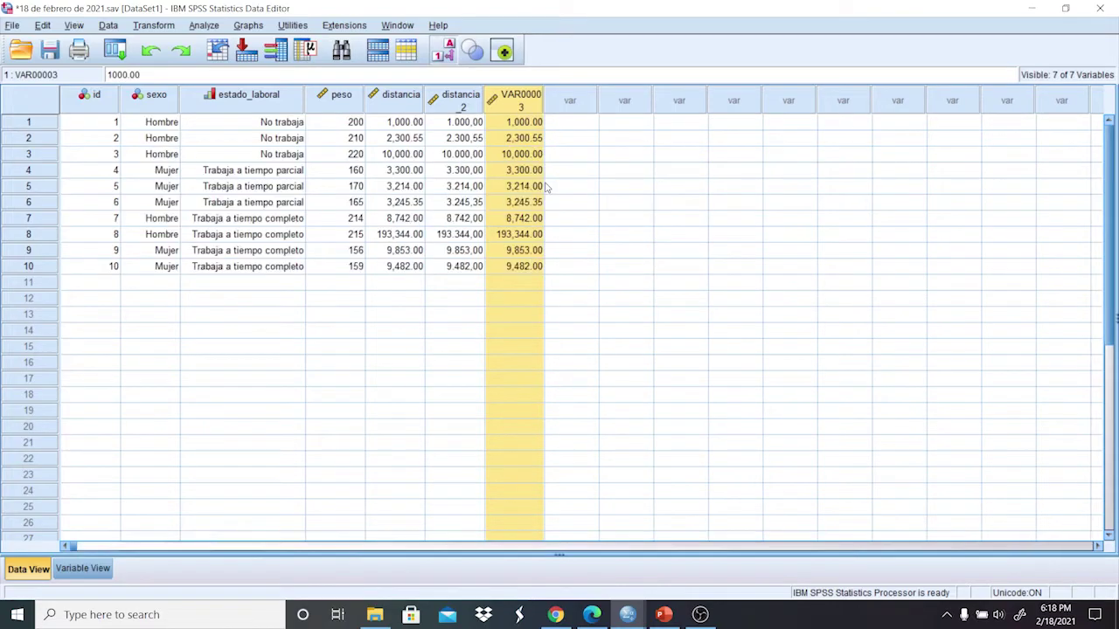
Rename the pasted variable in row 7 of the variable definitions as distancia_3.
left_click(83, 569)
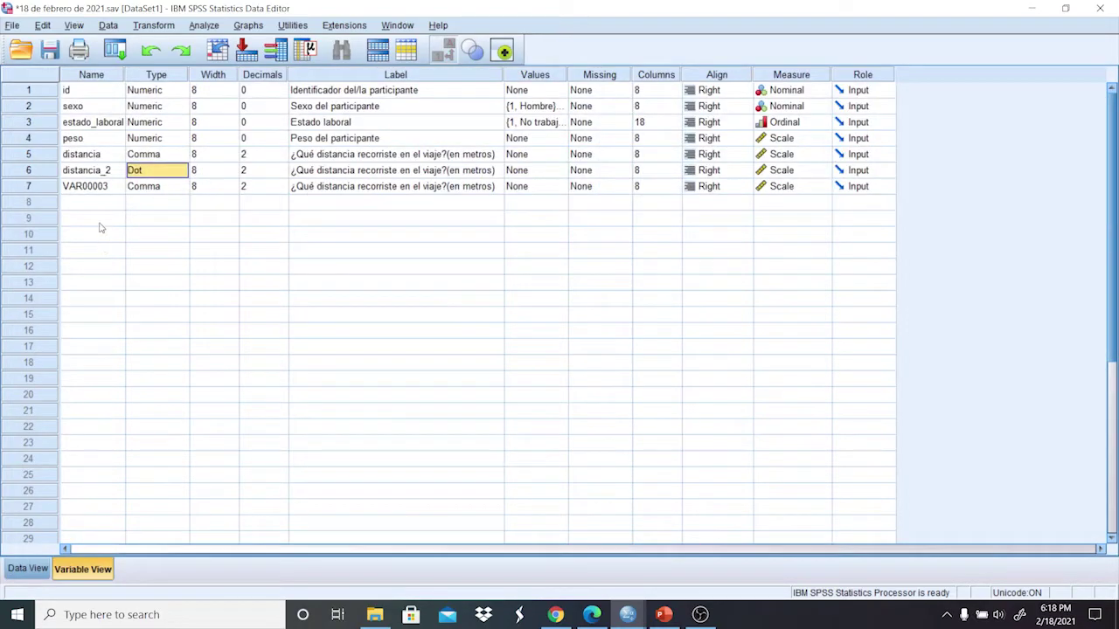
double_click(94, 186)
type("d")
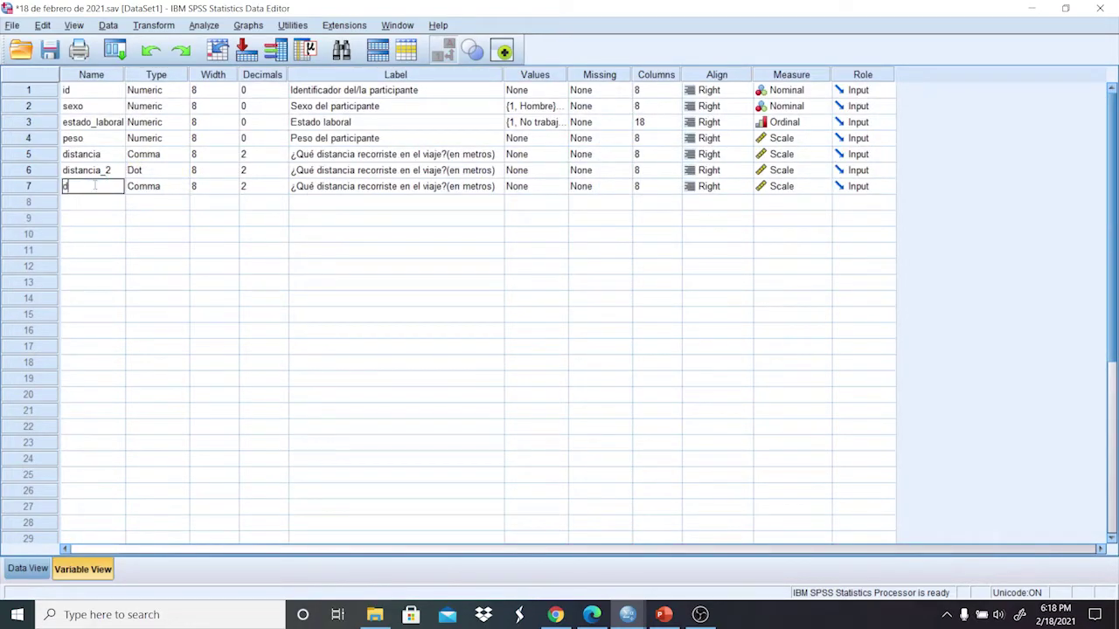
type("istancia_3")
Change the variable type of distancia_3 to Scientific notation.
left_click(179, 186)
left_click(181, 187)
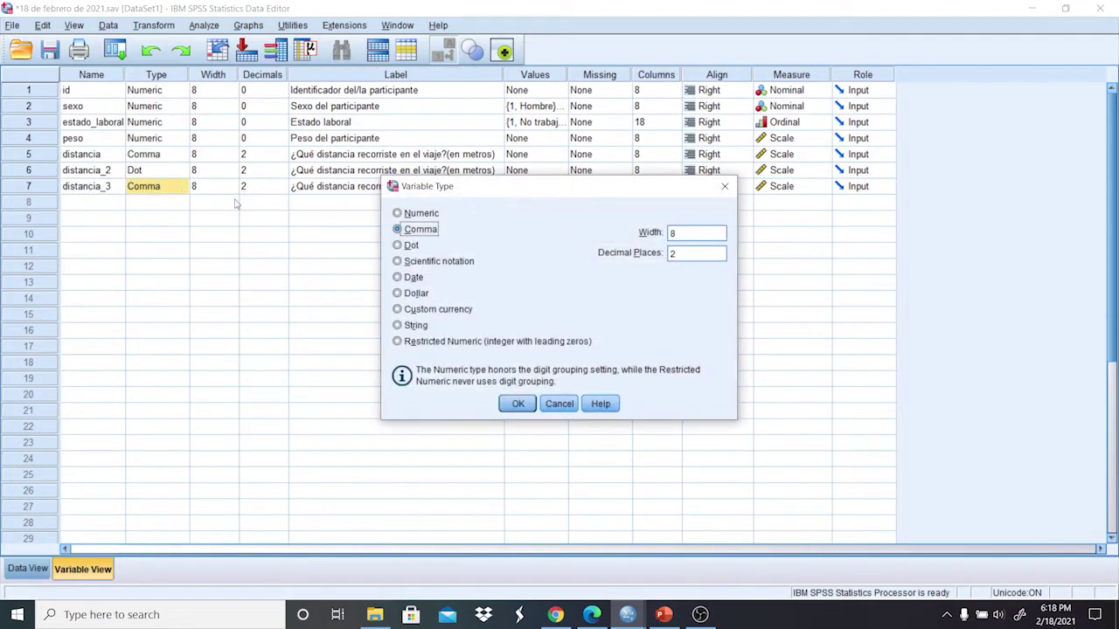
left_click(406, 264)
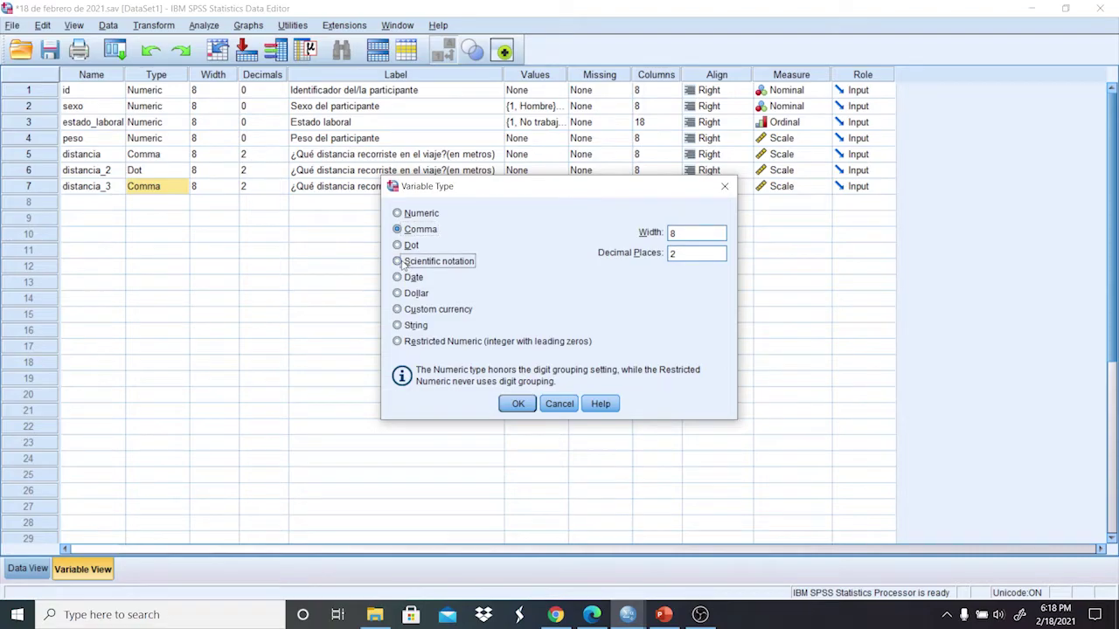
left_click(519, 404)
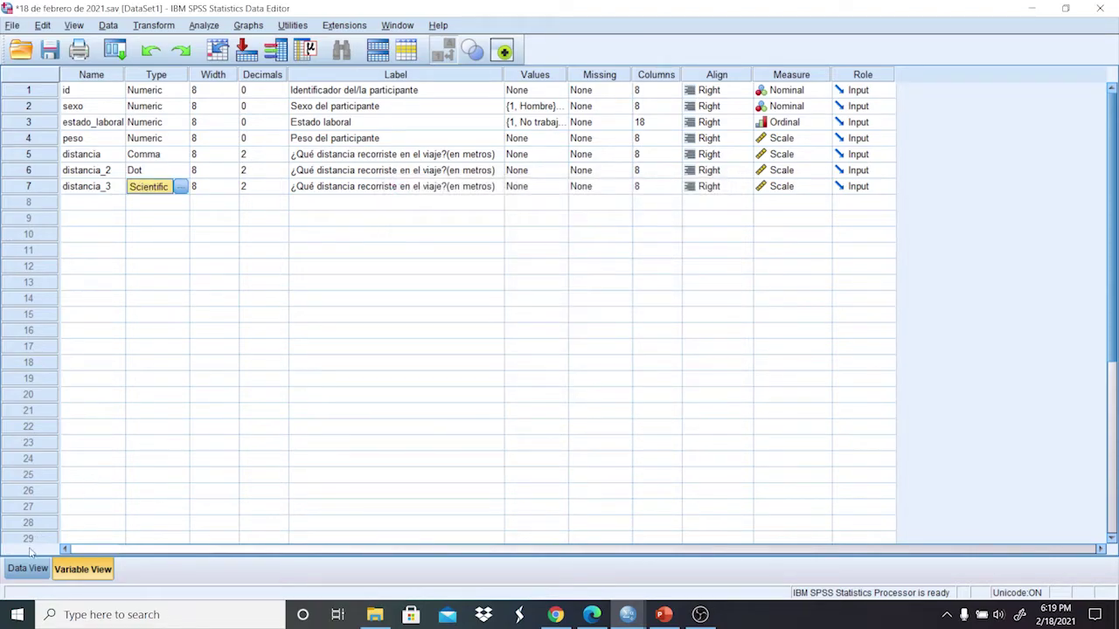
Examine in the data grid the full values behind the scientific notation of distancia_3 for cases 1 and 3.
left_click(35, 569)
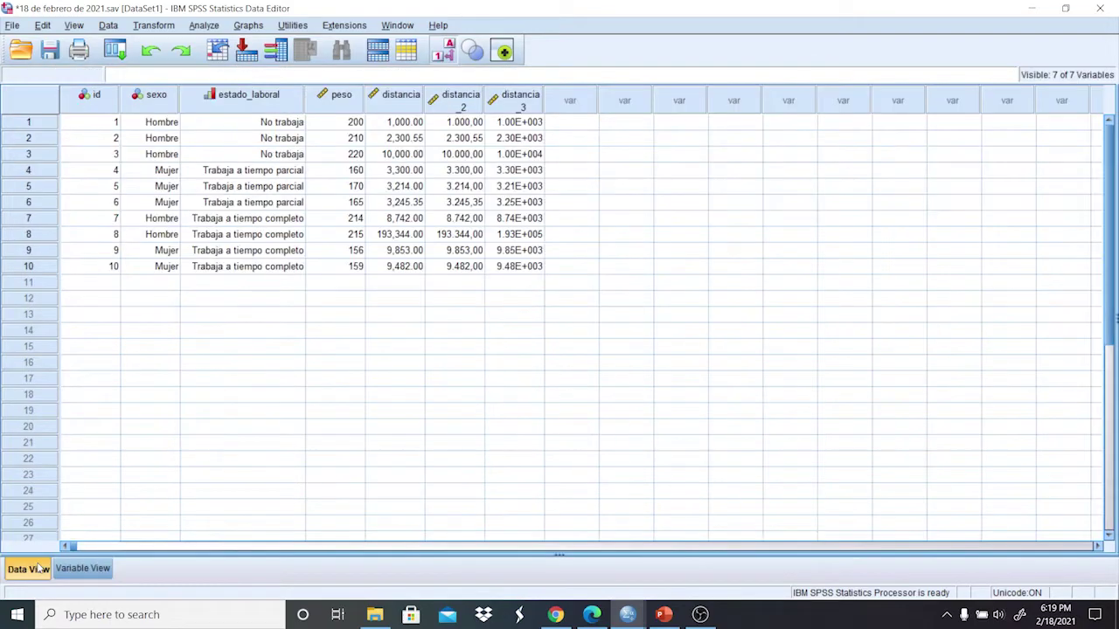
left_click(523, 125)
double_click(522, 127)
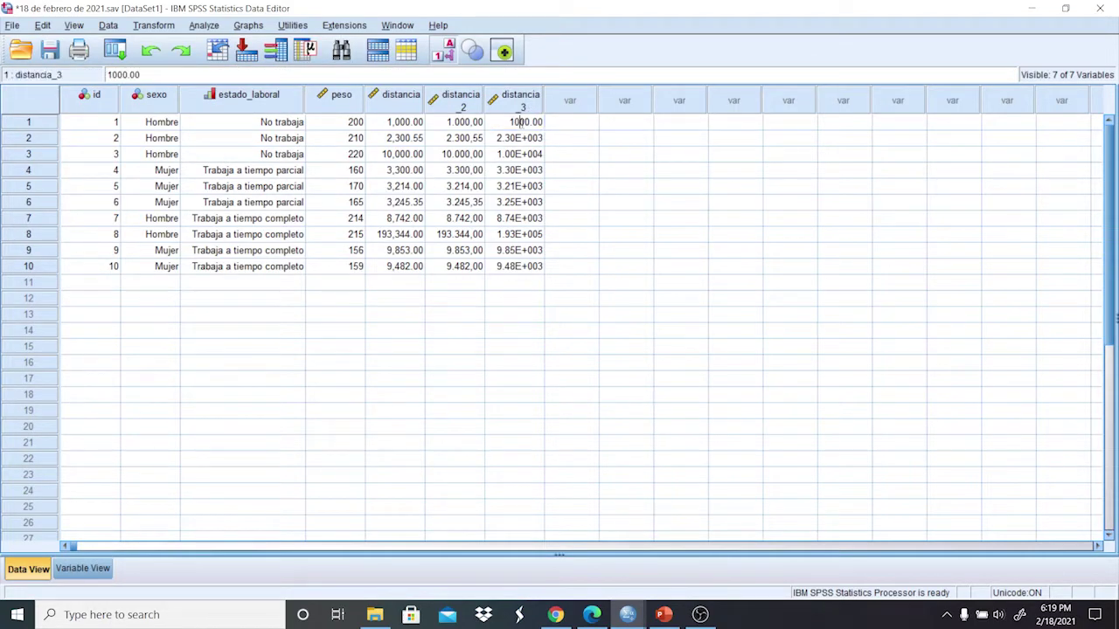
left_click(525, 138)
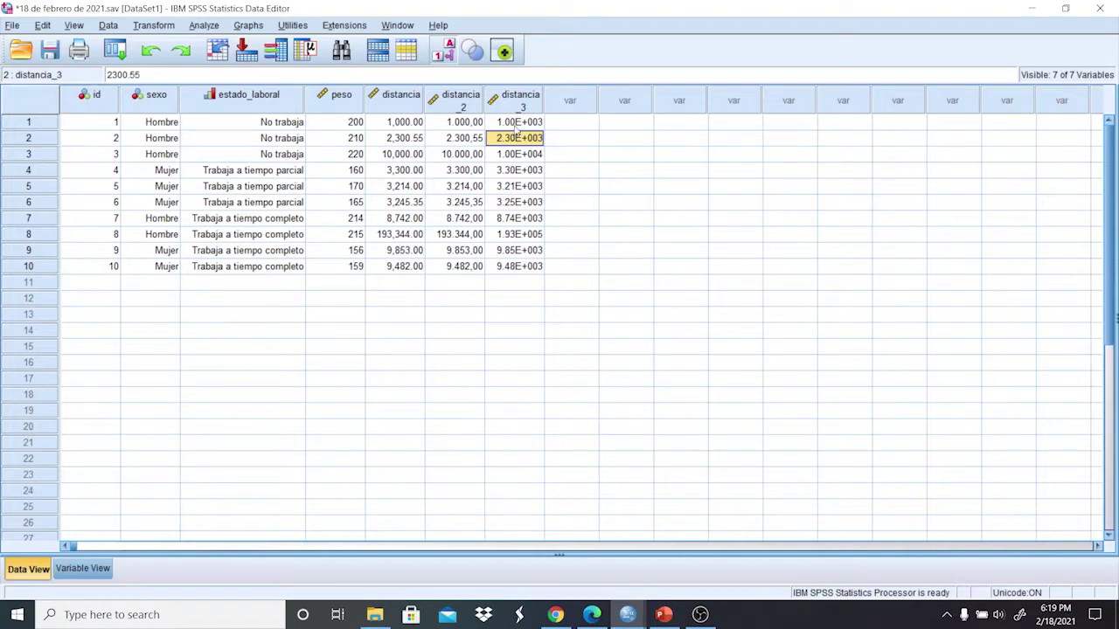
double_click(517, 122)
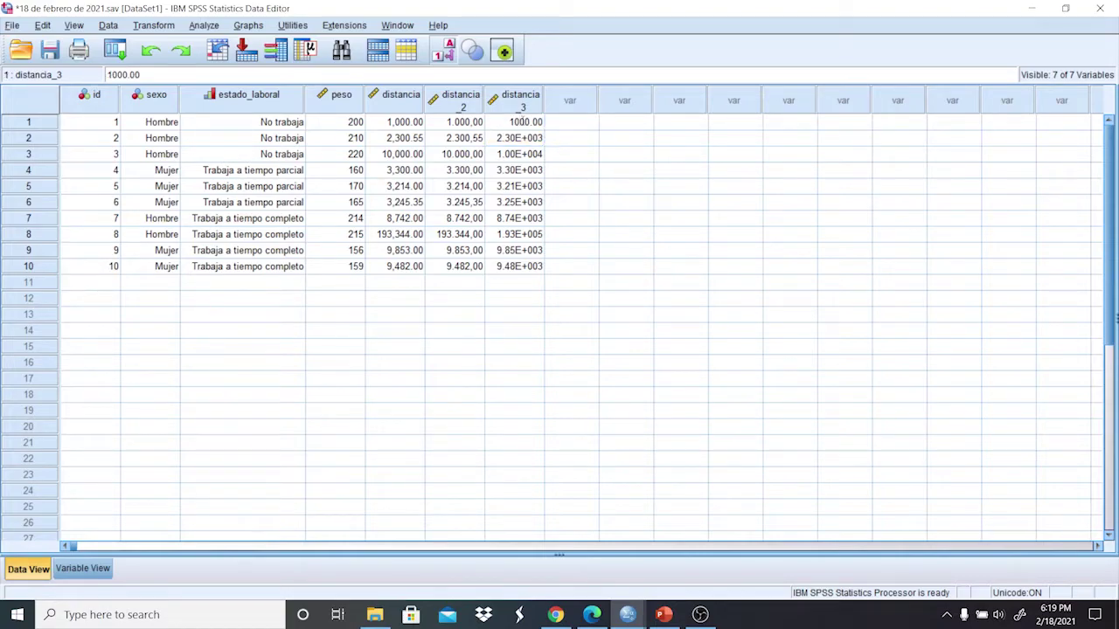
double_click(528, 154)
left_click(512, 176)
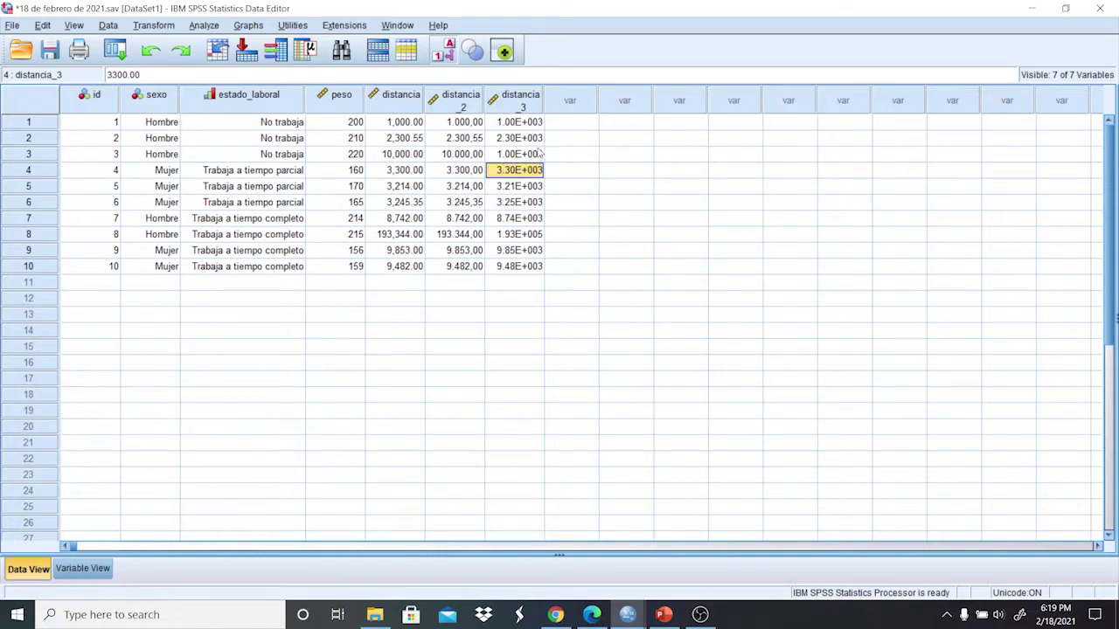
double_click(540, 154)
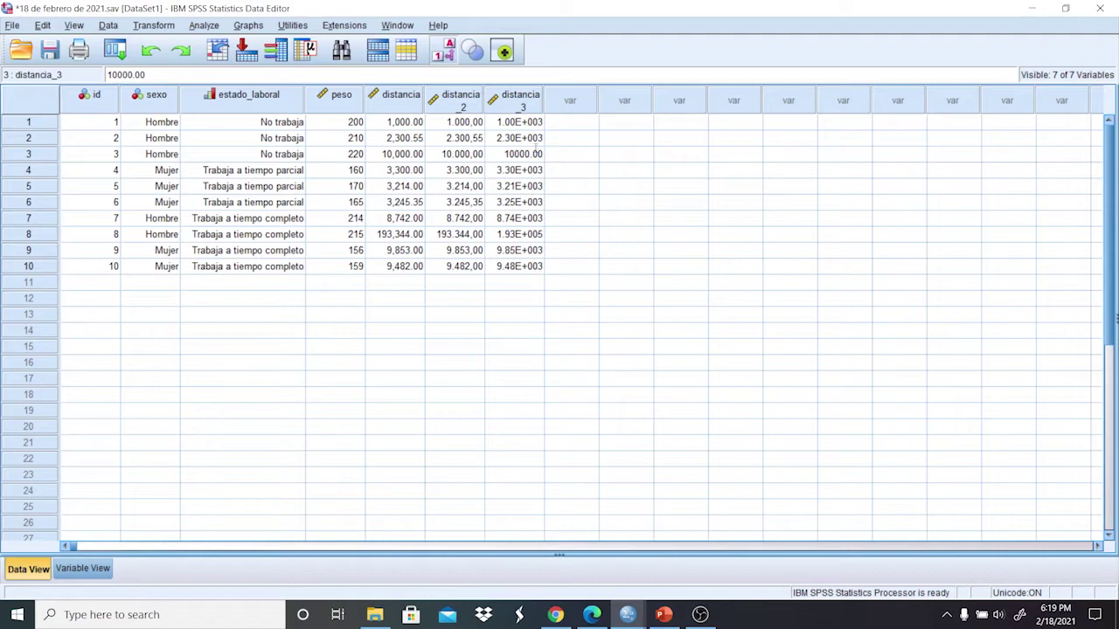
Replace the distancia_3 values with 100 for case 4 and 10 for case 5.
left_click(523, 170)
double_click(523, 170)
double_click(523, 171)
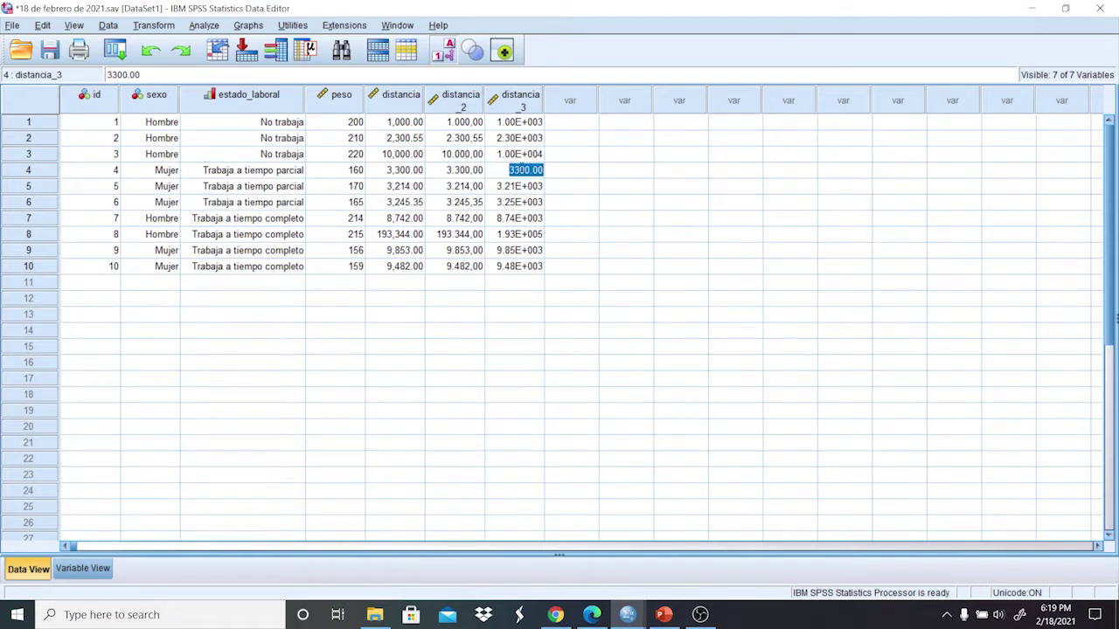
type("100")
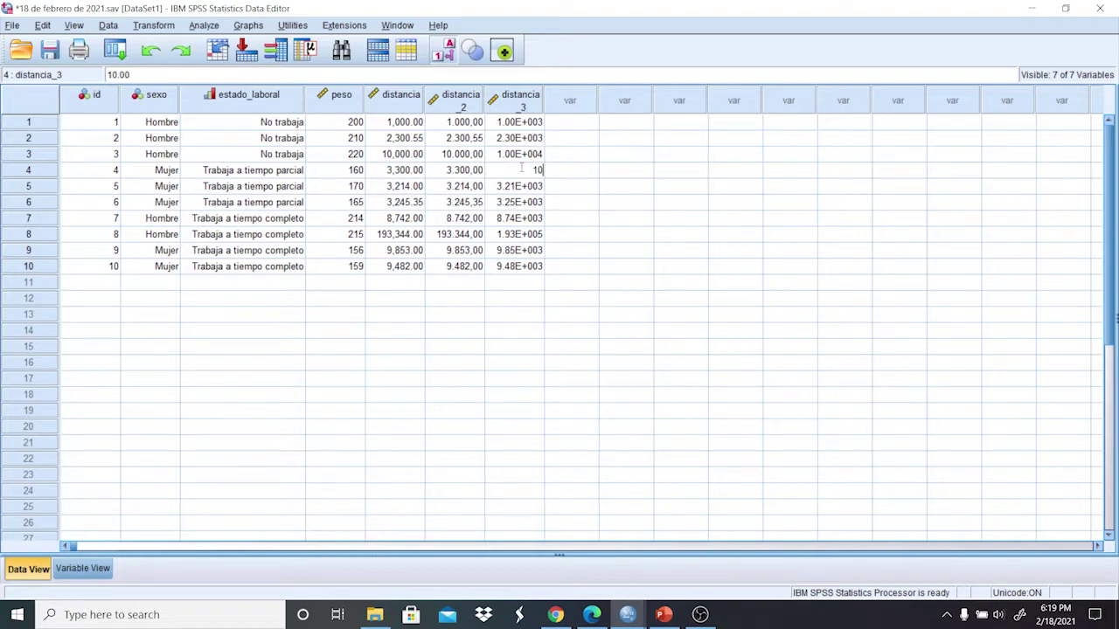
left_click(528, 189)
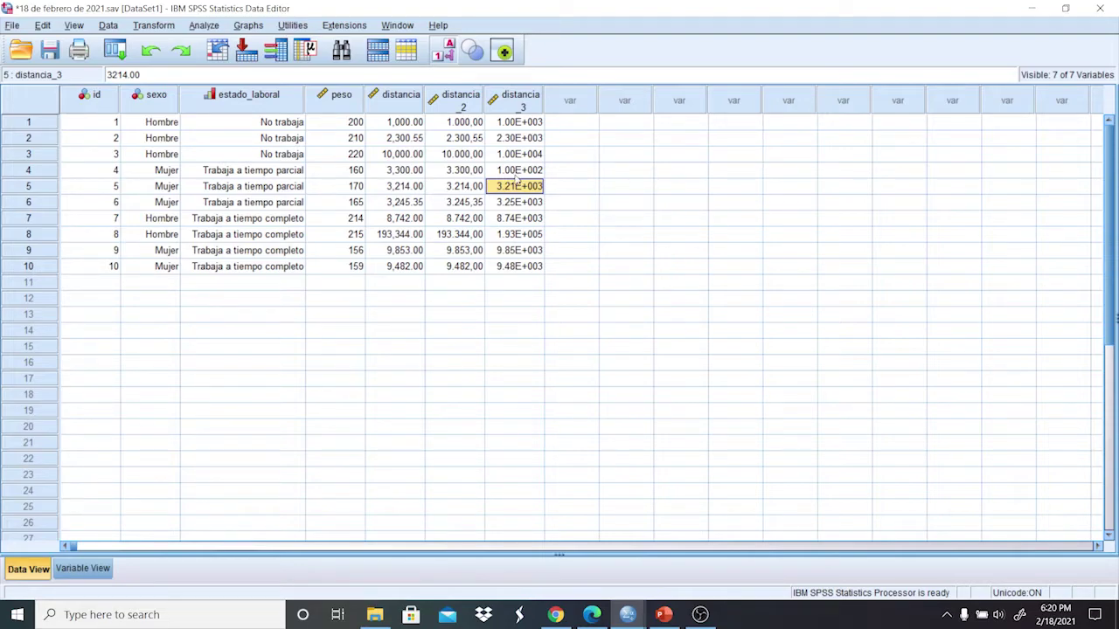
double_click(517, 184)
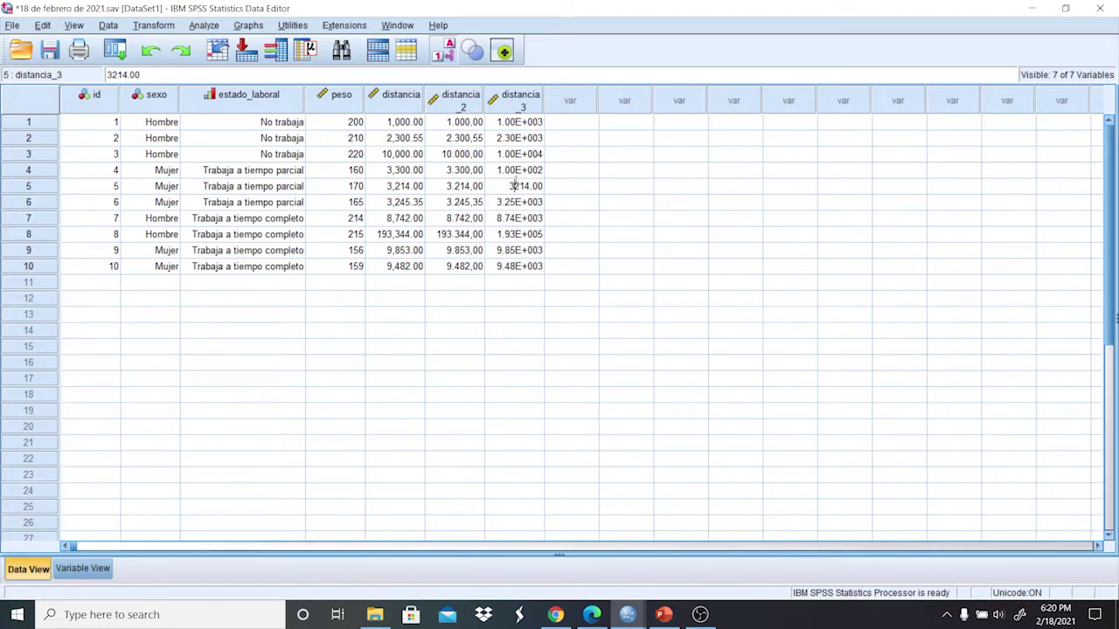
double_click(523, 186)
type("10")
left_click(530, 201)
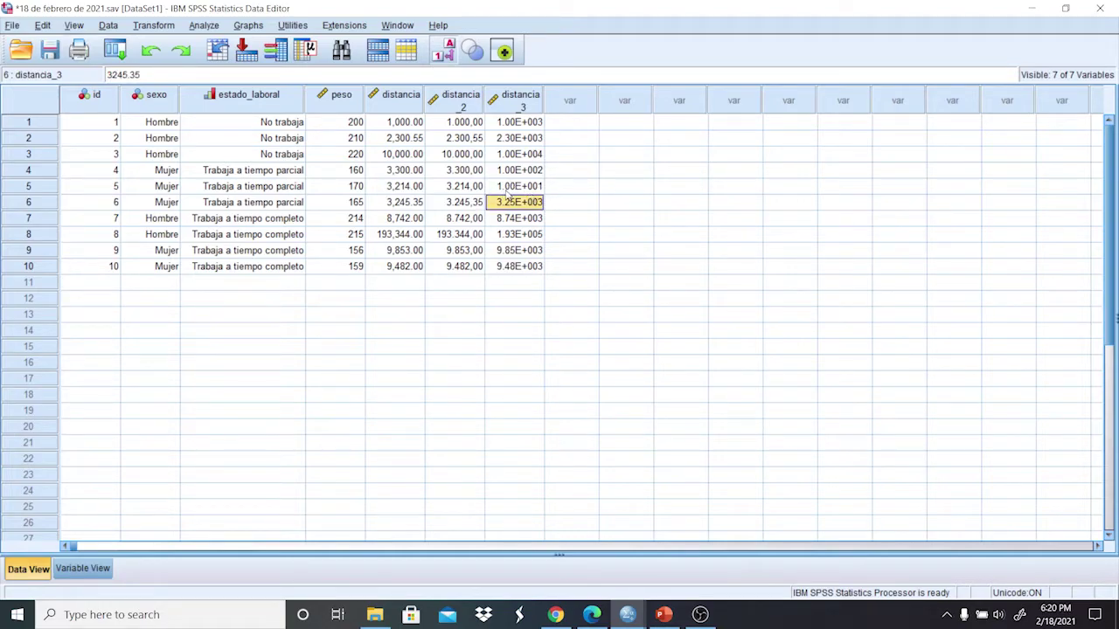
Replace the distancia_3 values with 1 for case 6 and .10 for case 7.
double_click(516, 202)
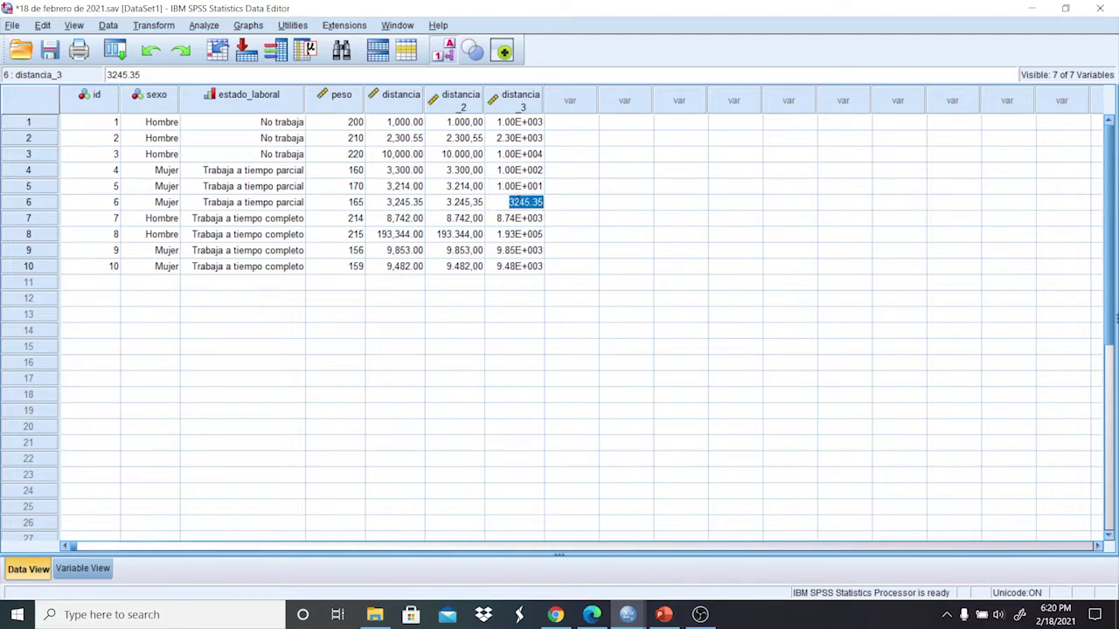
type("1")
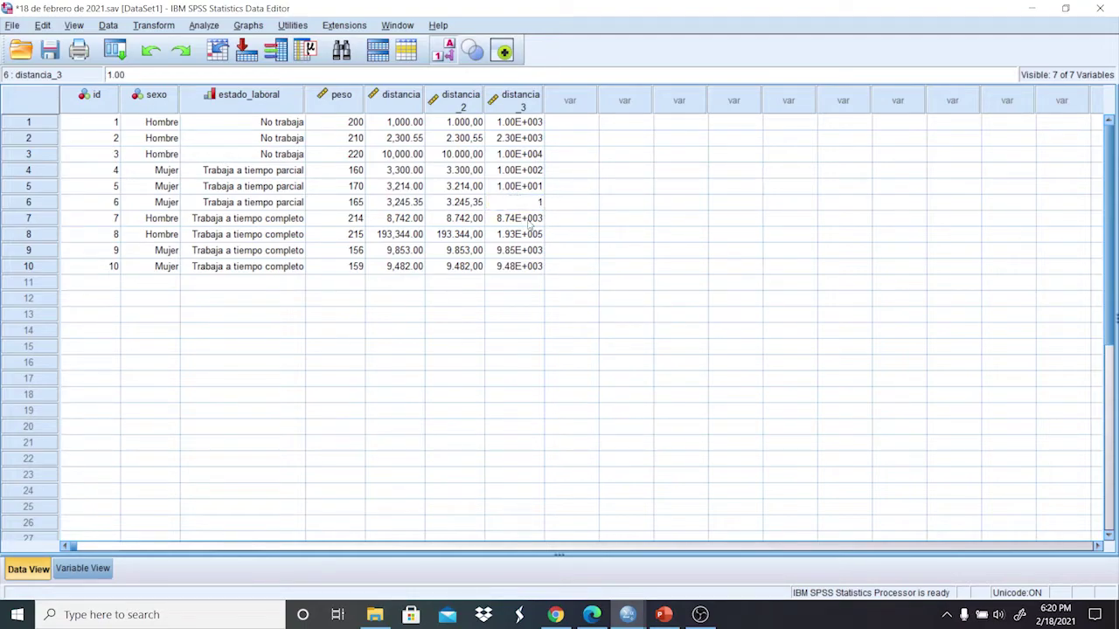
left_click(529, 222)
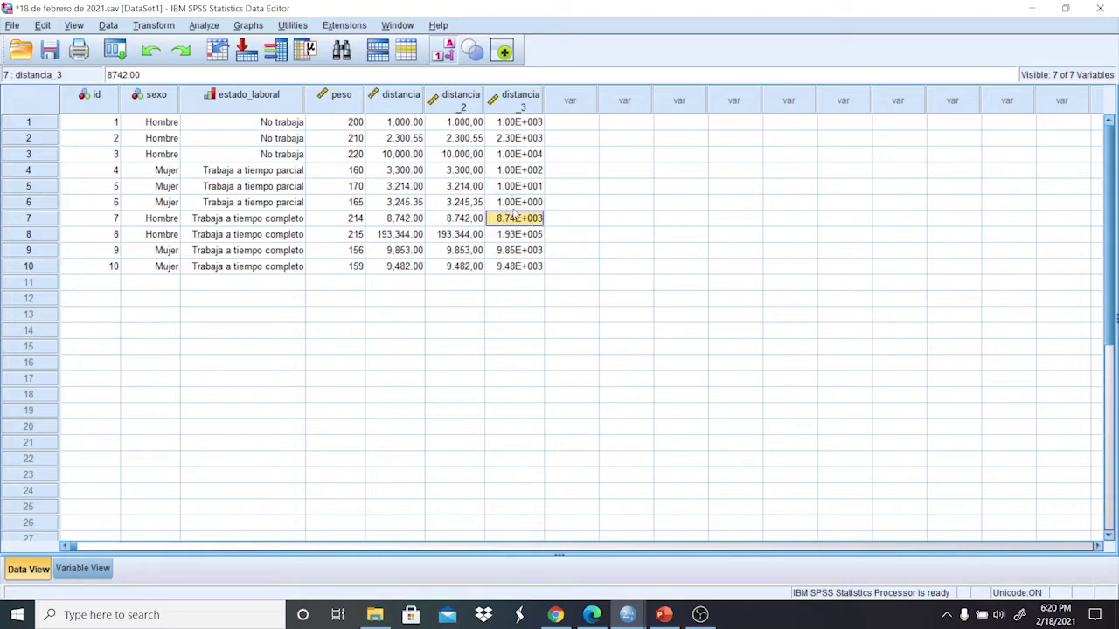
double_click(517, 217)
double_click(517, 220)
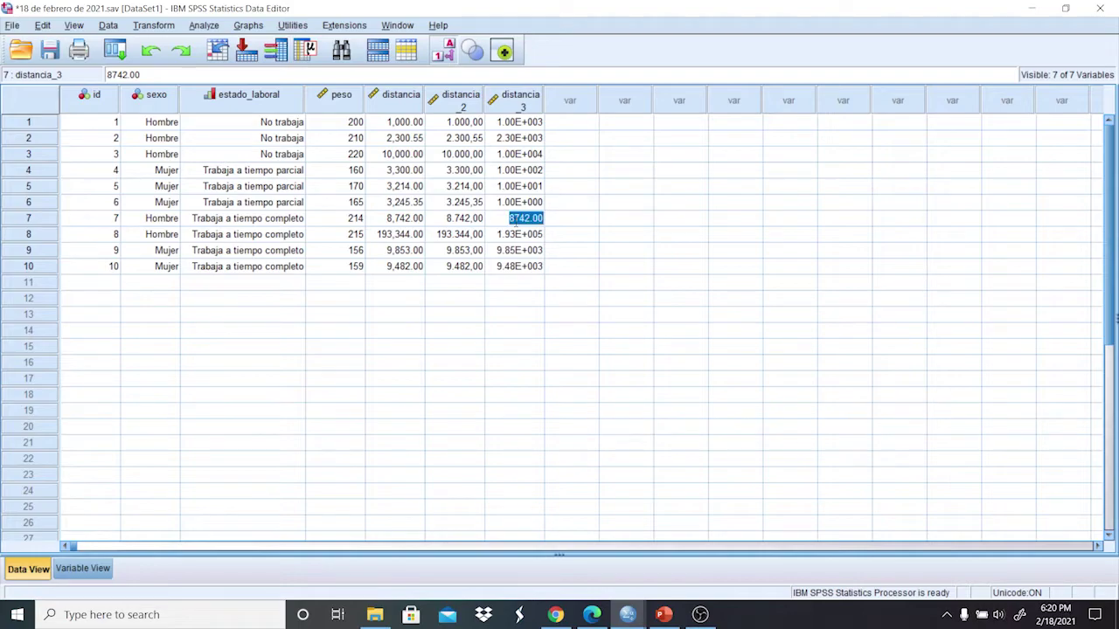
type(".1")
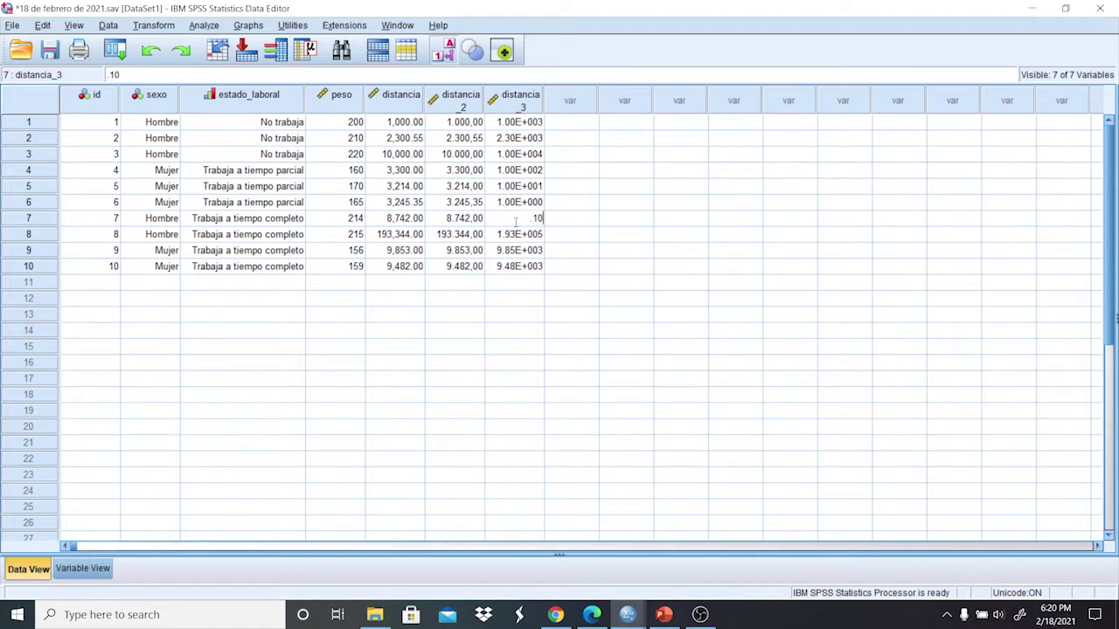
type("0")
key("Return")
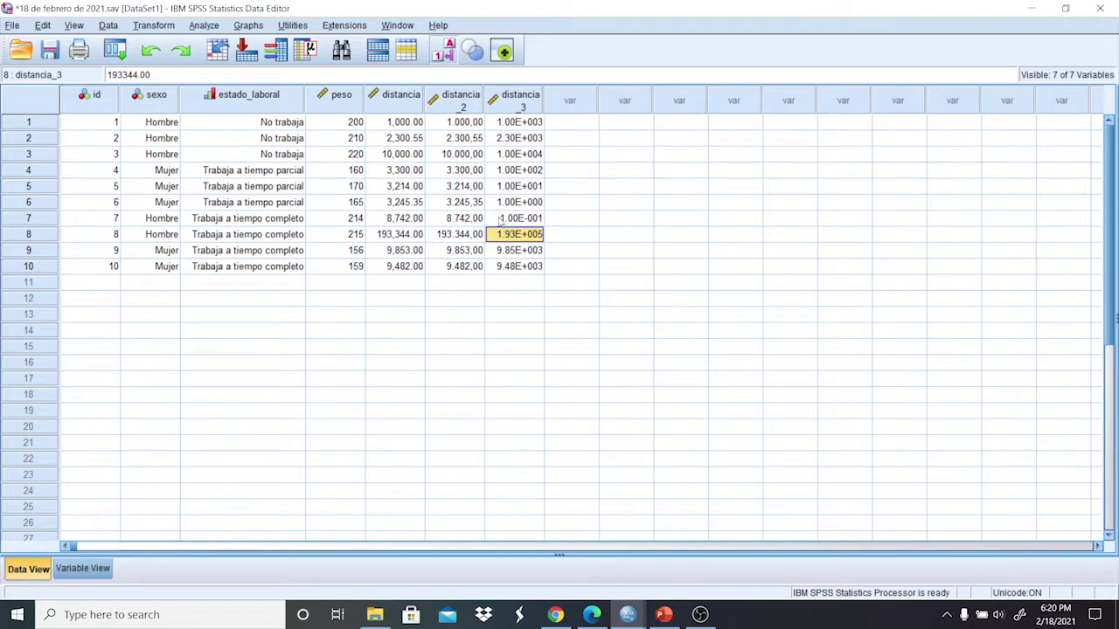
Replace the distancia_3 values with .01 for case 8 and .001 for case 9.
double_click(518, 234)
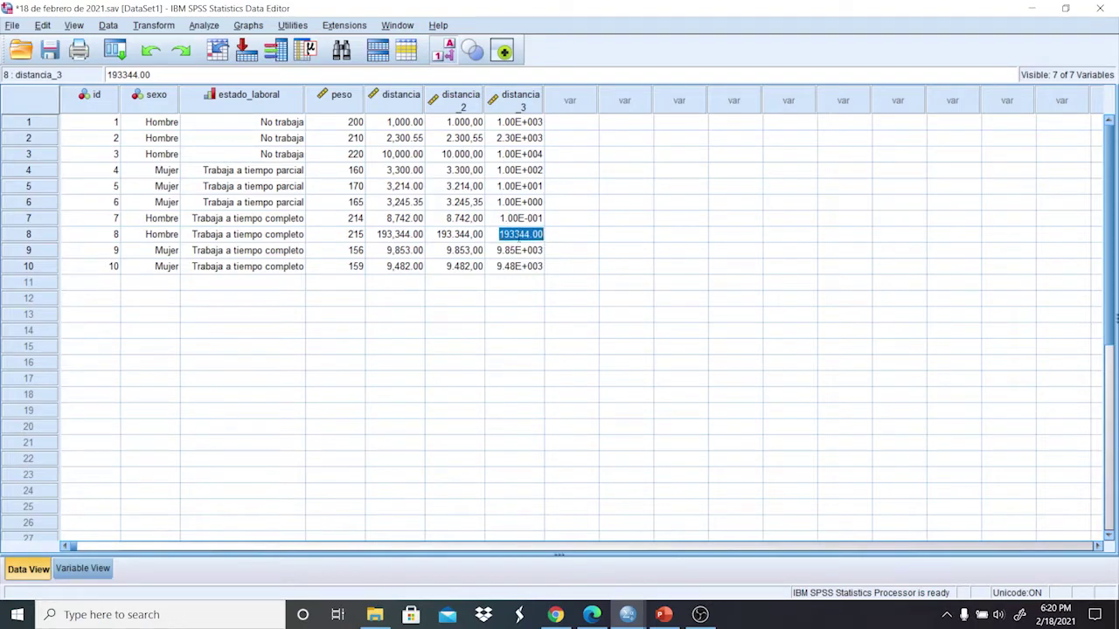
type("-")
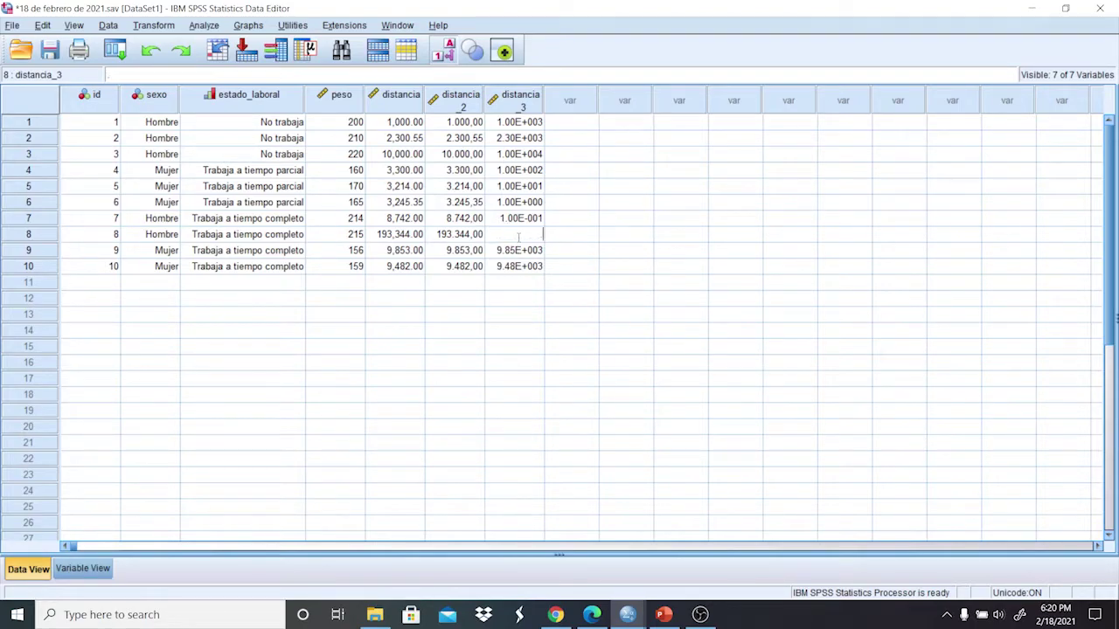
type("01")
key("Return")
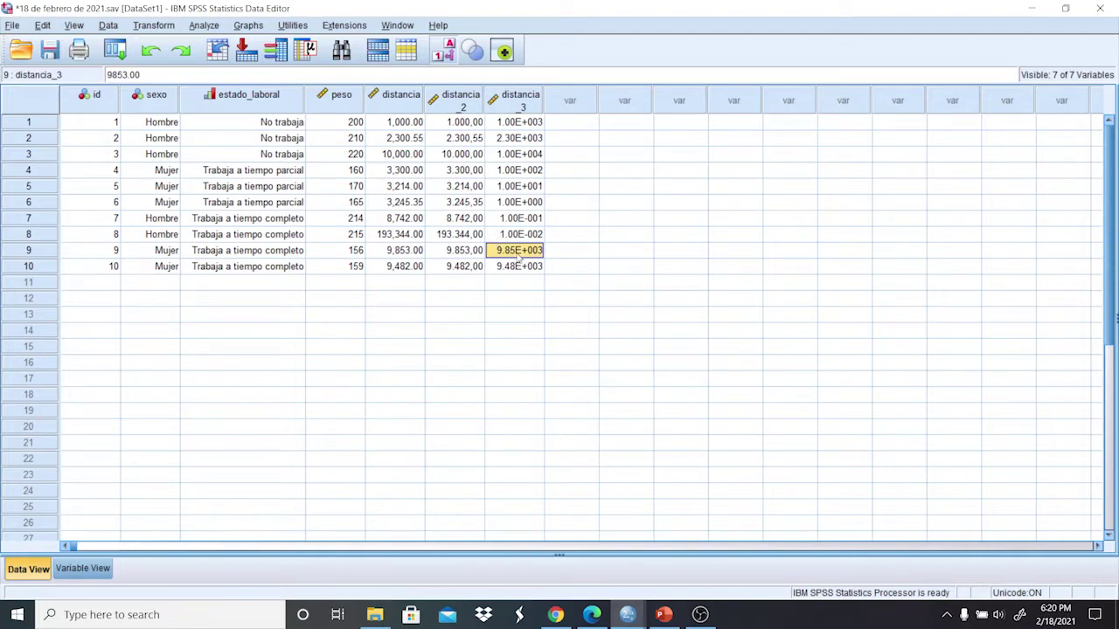
double_click(520, 250)
double_click(520, 250)
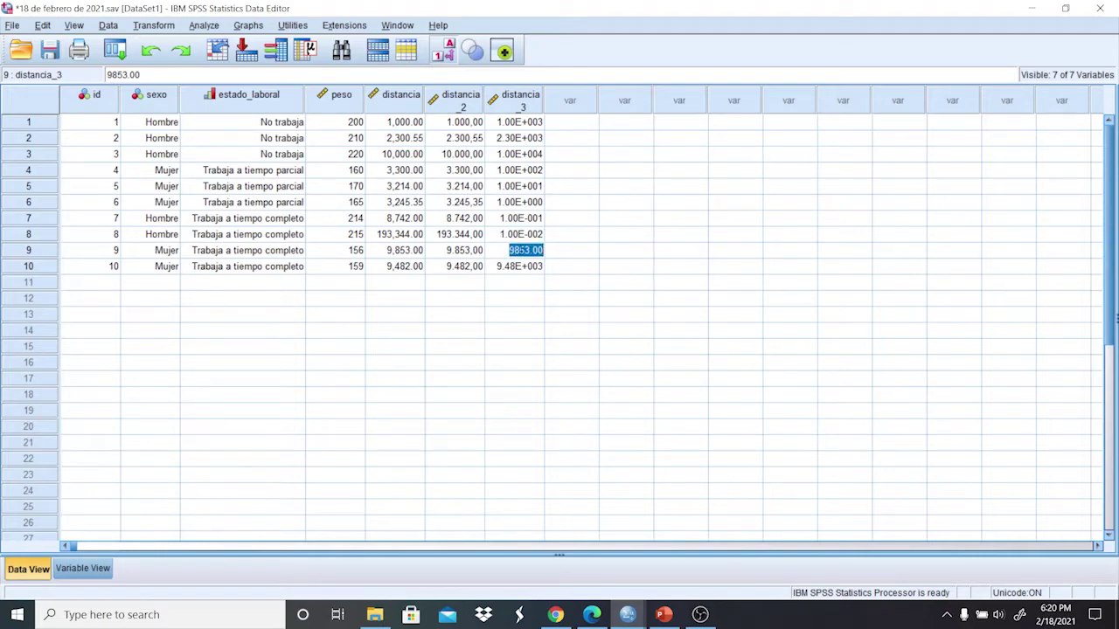
key("BackSpace")
type(".001")
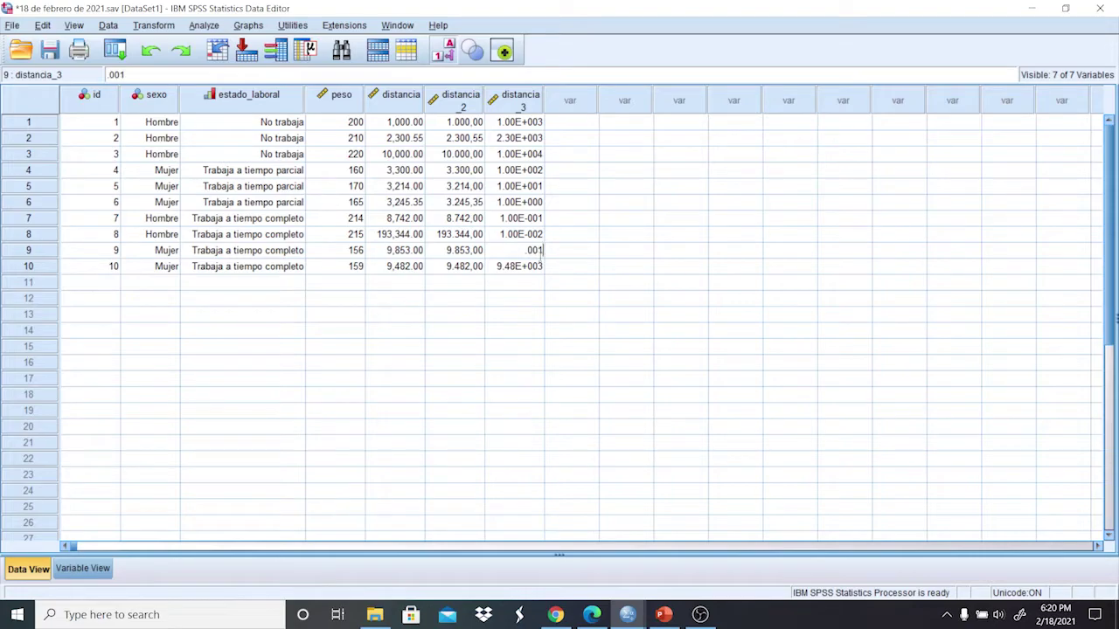
key("Return")
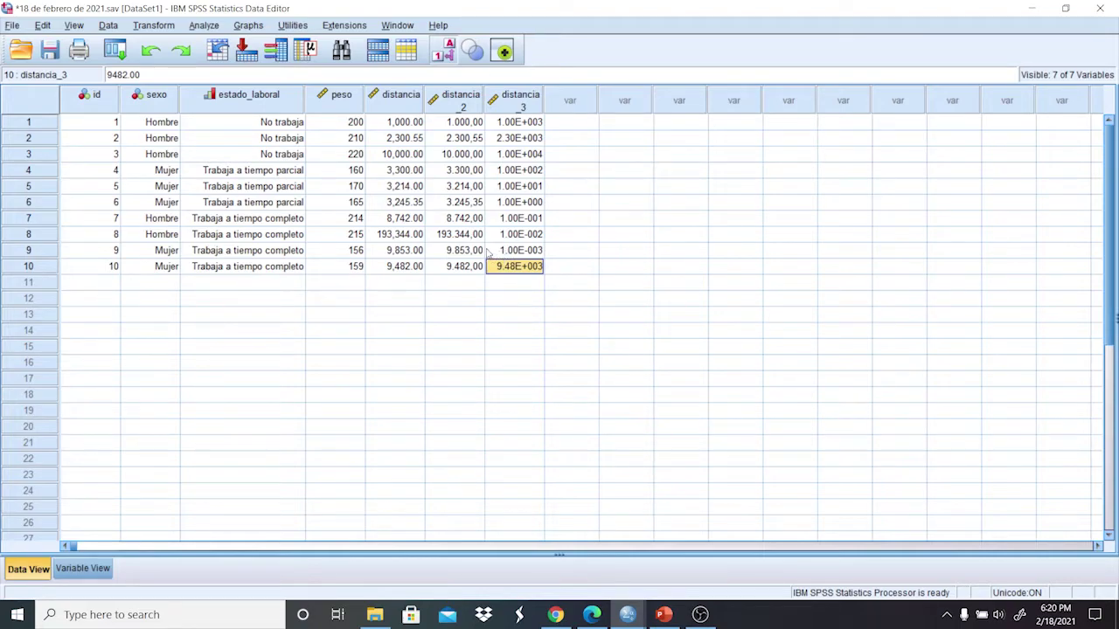
Review the variable type settings of distancia_3 in the variable definitions without changing them.
left_click(92, 575)
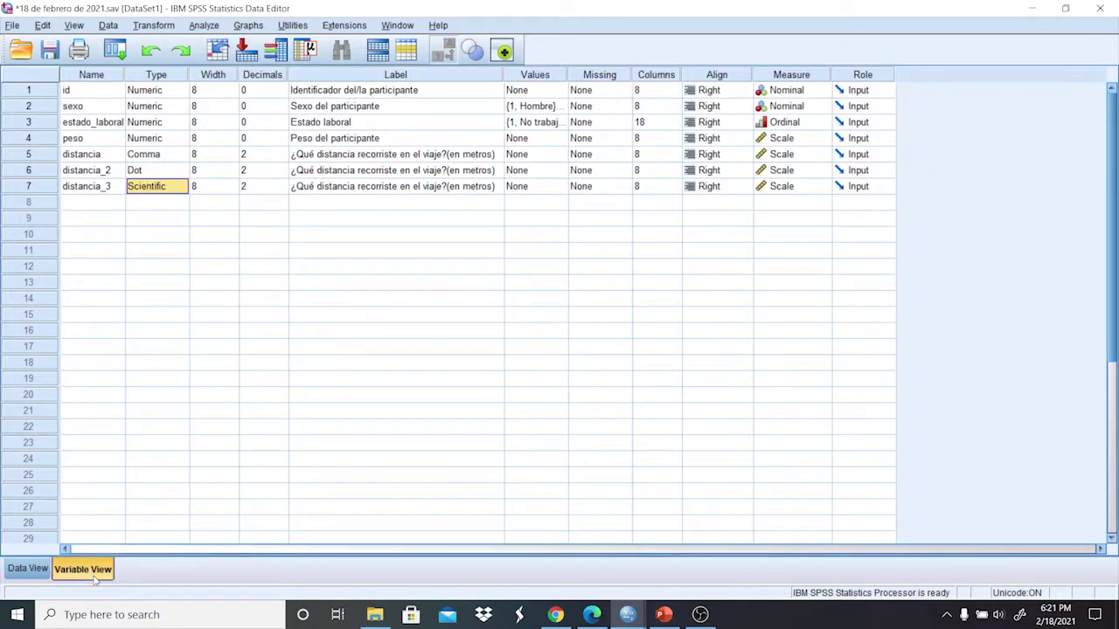
left_click(179, 186)
left_click(179, 186)
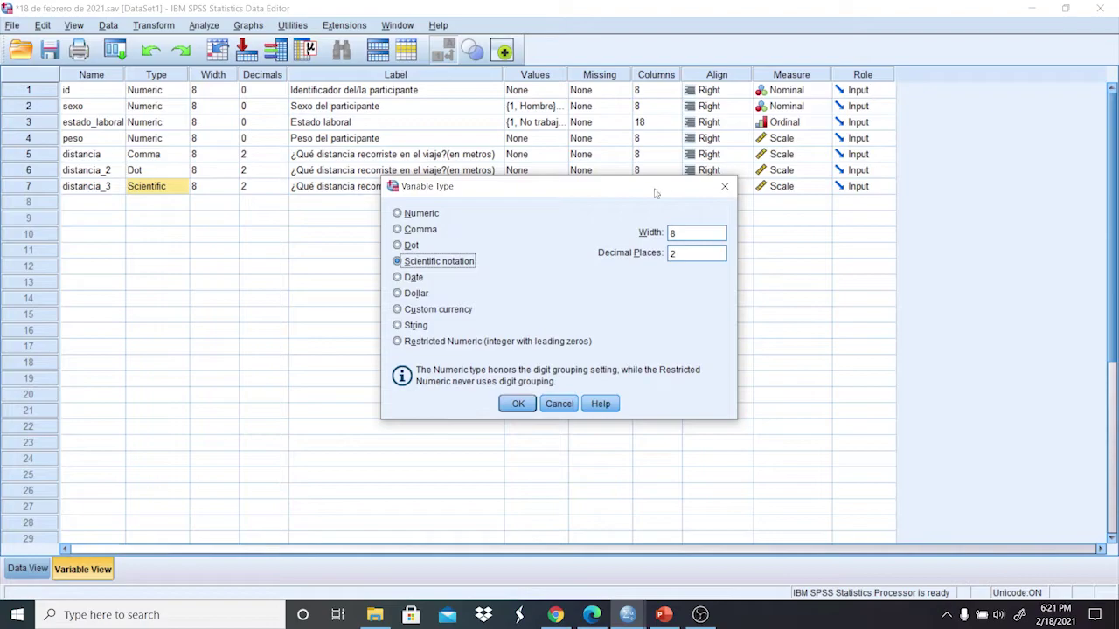
left_click(732, 183)
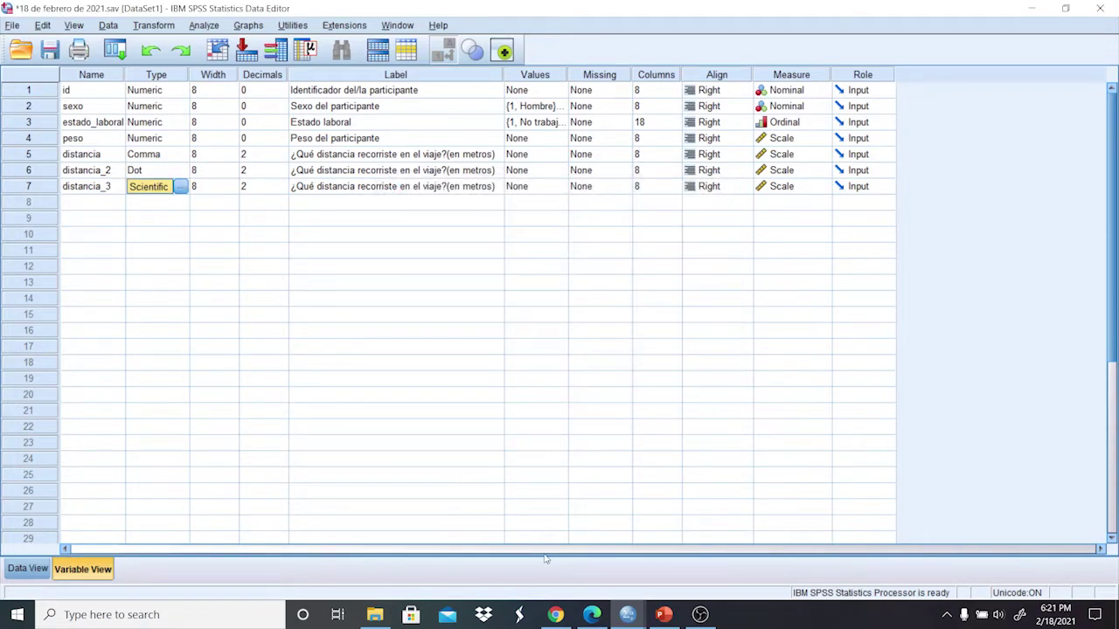
Switch to the questionnaire PDF in the browser and copy the text of question 6 about the event date.
left_click(593, 616)
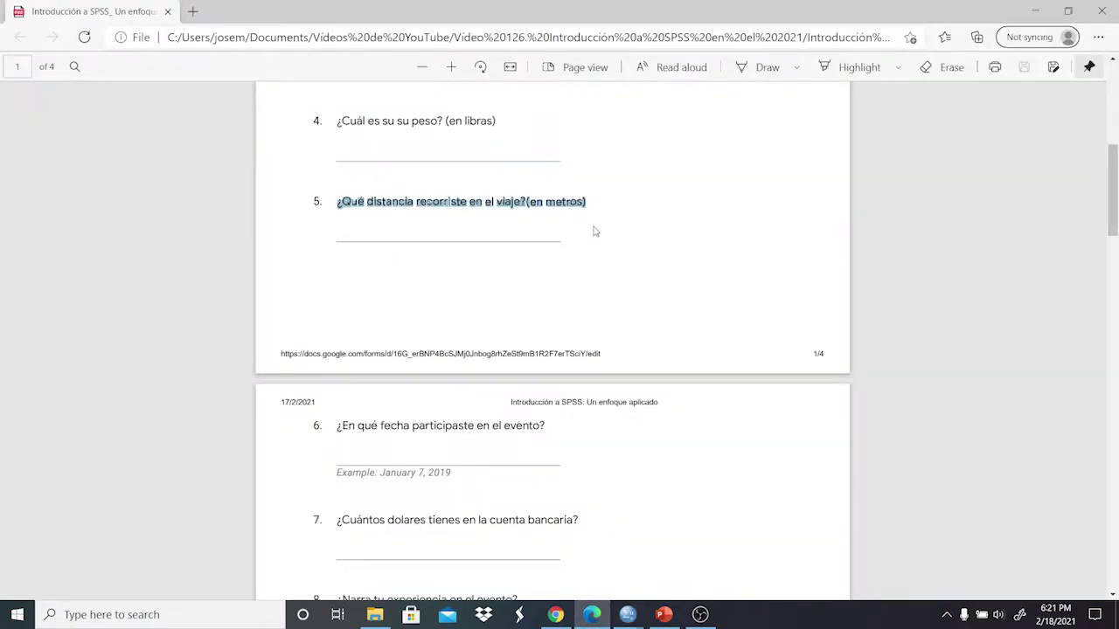
scroll(1000, 219, "down", 3)
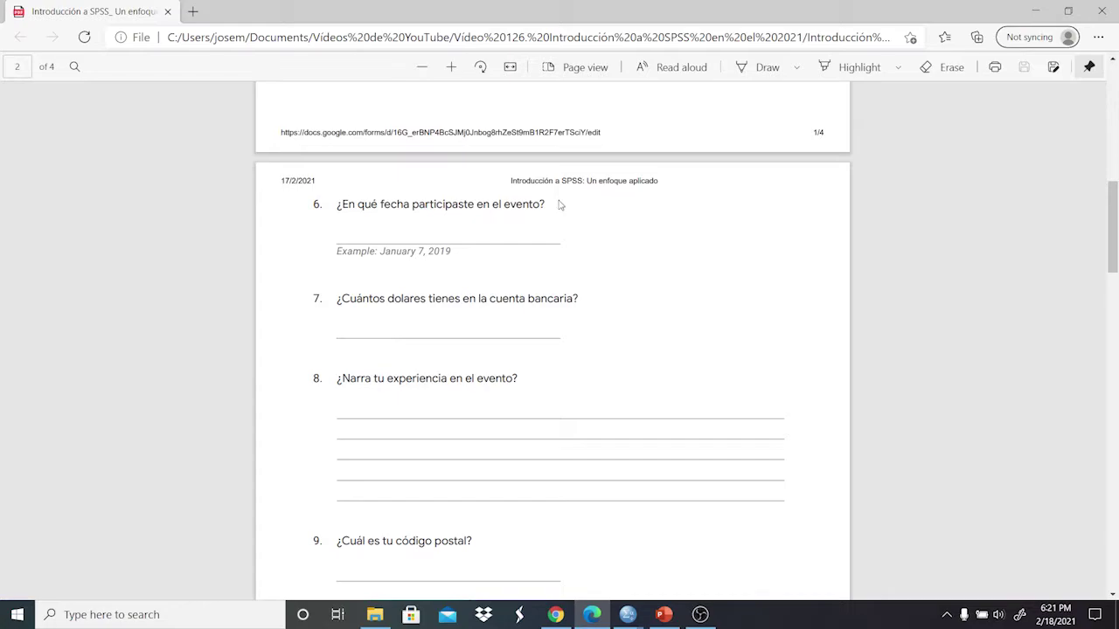
mouse_move(338, 203)
left_mouse_down()
mouse_move(534, 206)
mouse_move(338, 208)
left_mouse_up()
key("ctrl+c")
left_click(557, 203)
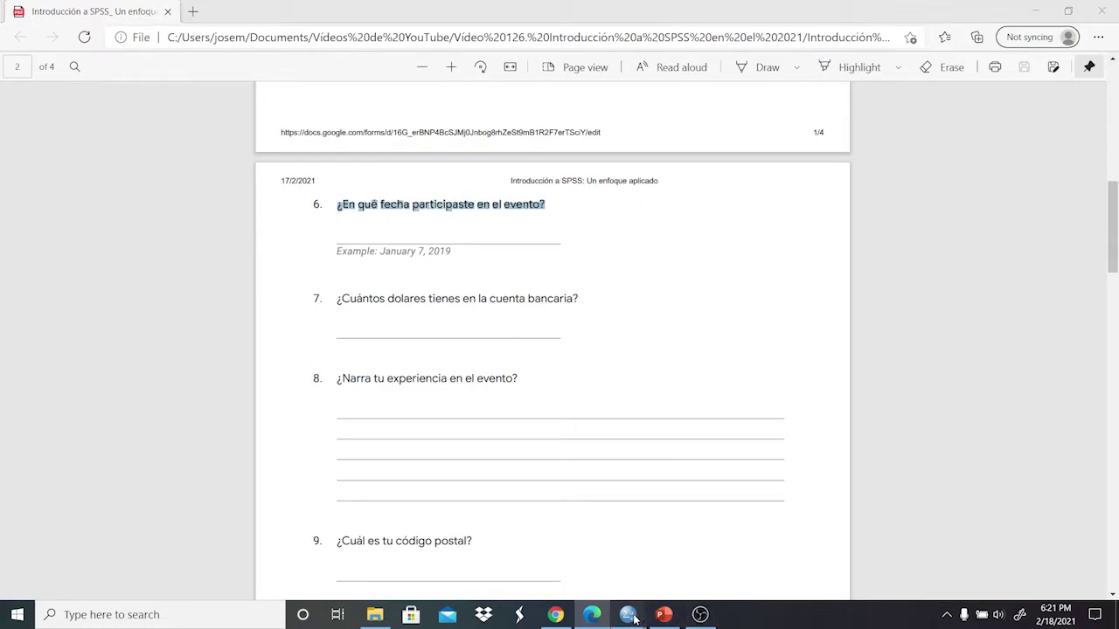
Switch back to SPSS and paste "¿En qué fecha participaste en el evento?" as the label of variable row 8.
mouse_move(634, 619)
left_click(655, 570)
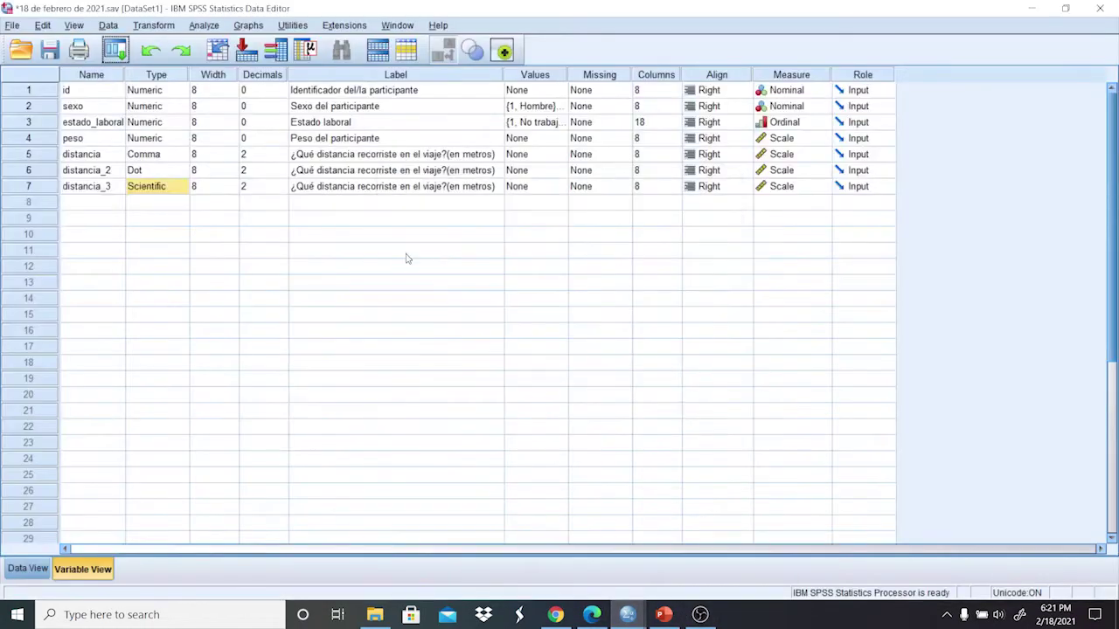
left_click(333, 203)
double_click(333, 203)
key("ctrl+v")
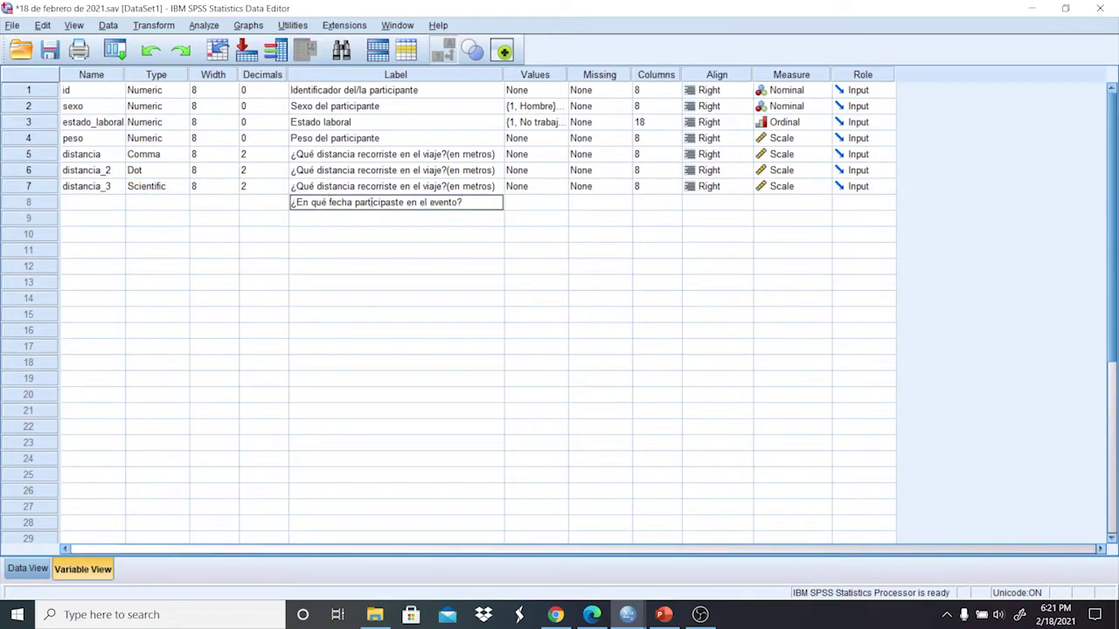
Name the variable in row 8 of the variable definitions fecha.
double_click(87, 204)
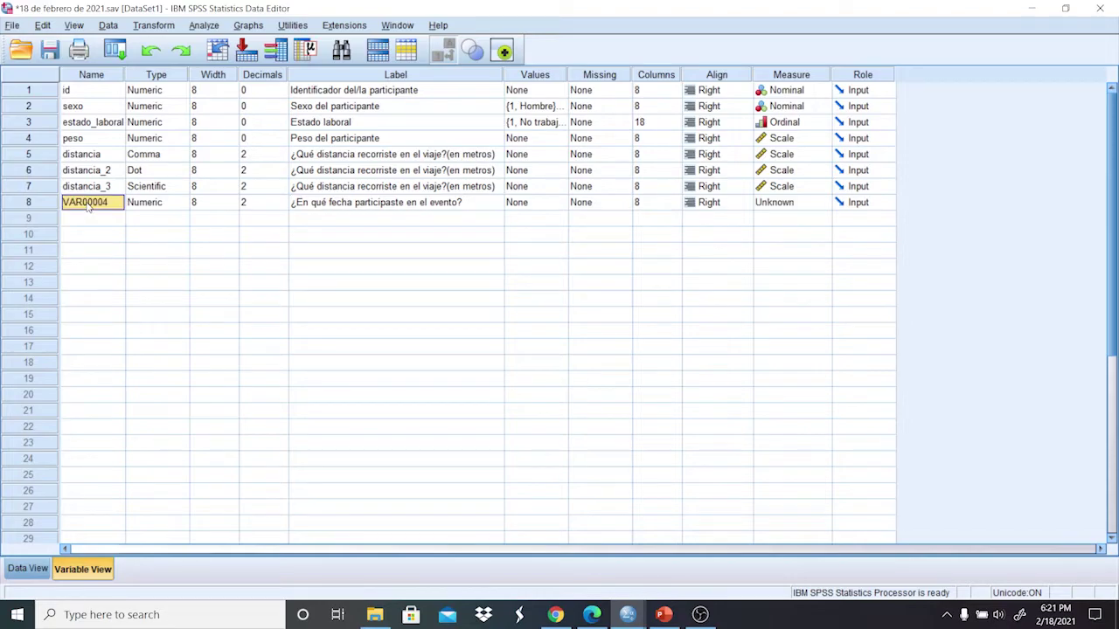
key("BackSpace")
type("fecha")
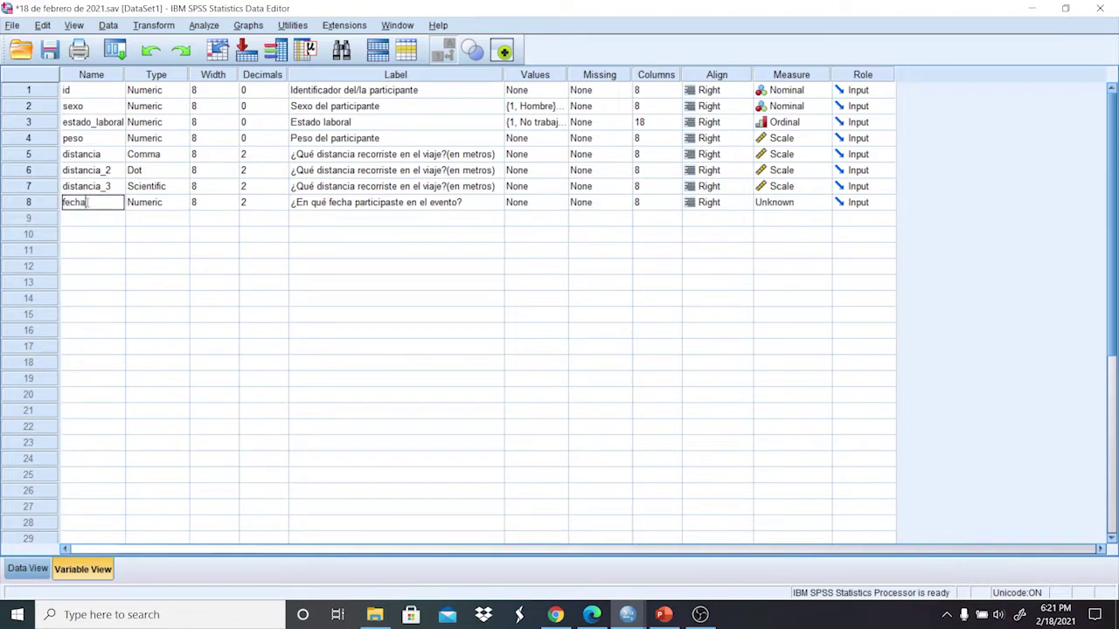
Change the variable type of fecha to Date with the dd-mmm-yyyy format.
left_click(173, 205)
left_click(182, 202)
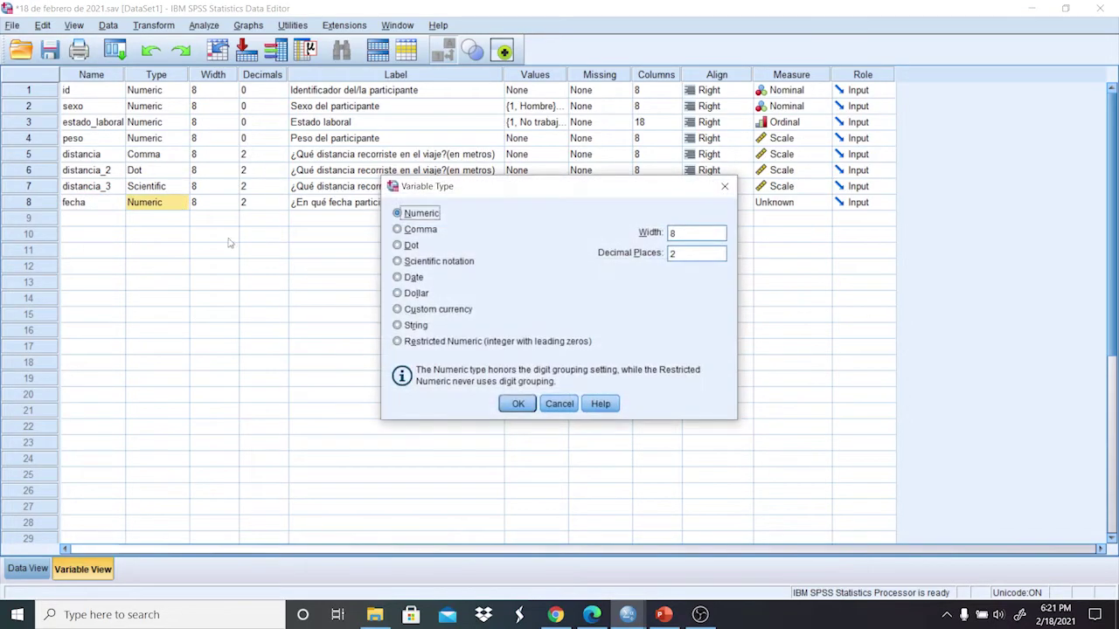
left_click(398, 277)
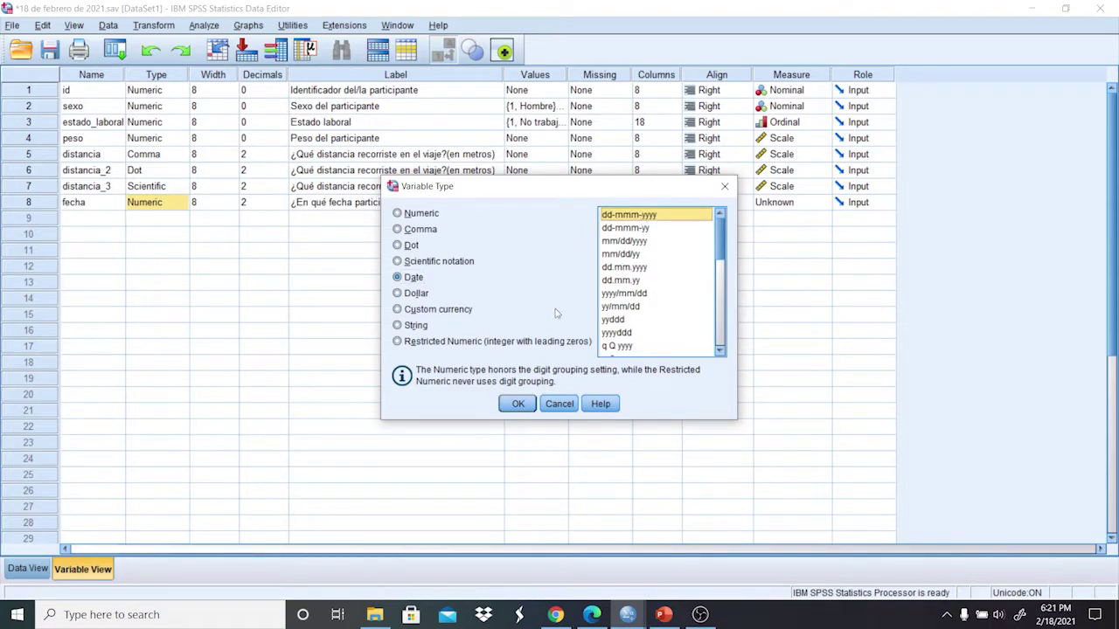
left_click(522, 404)
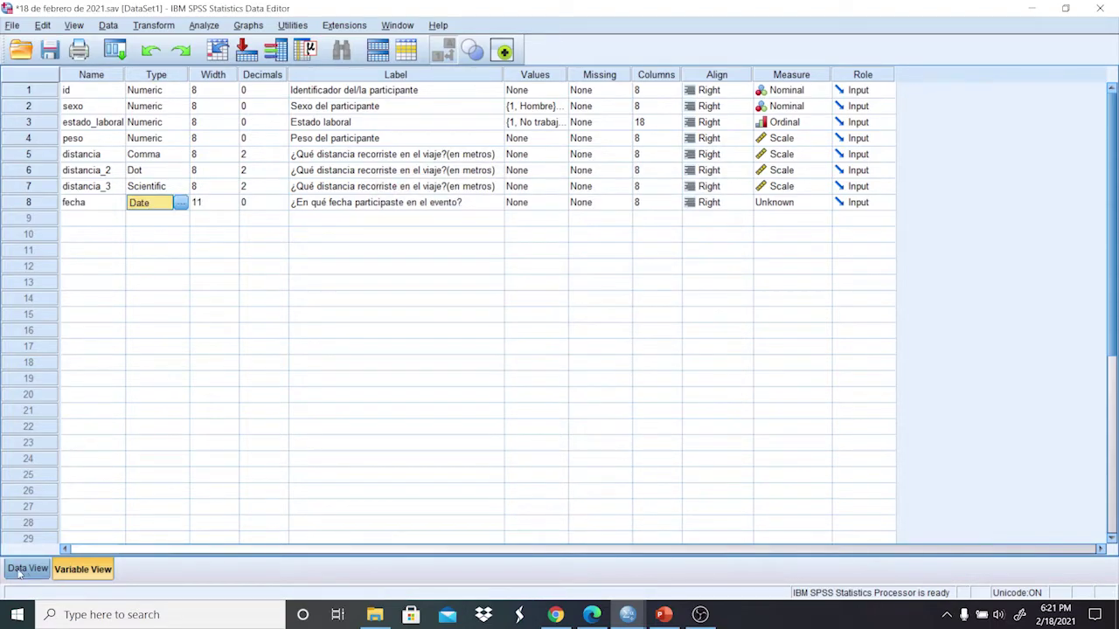
left_click(25, 573)
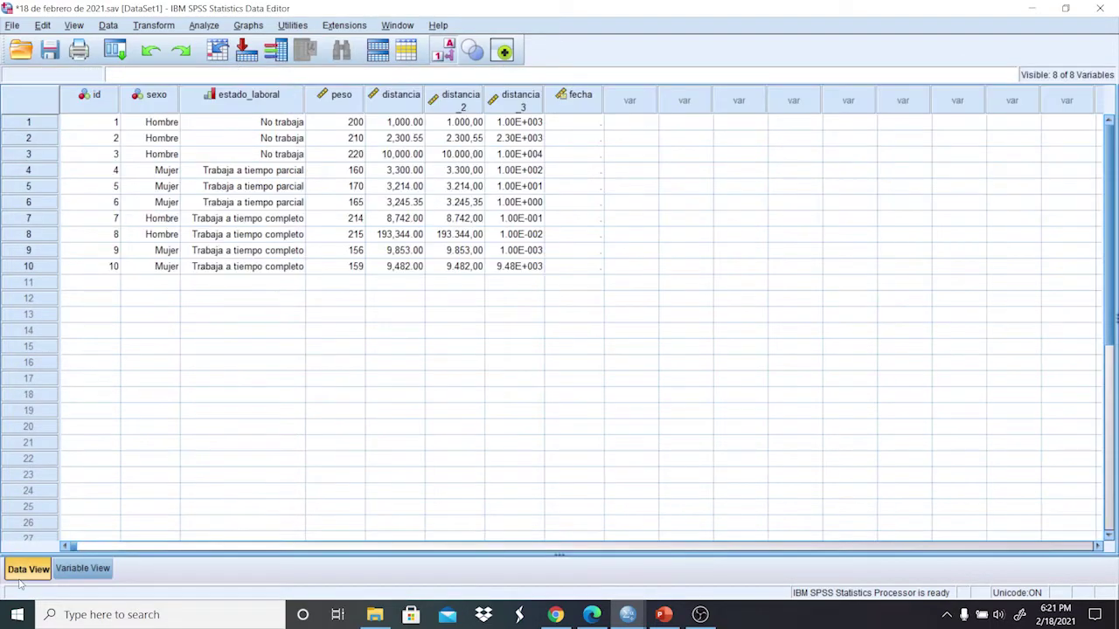
left_click(583, 122)
type("1")
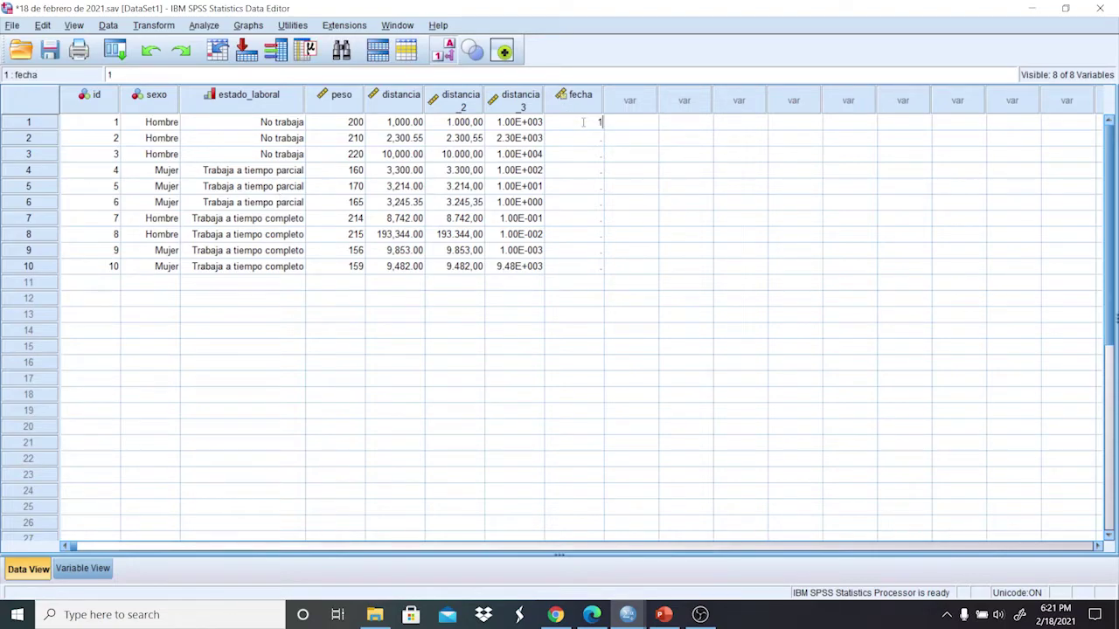
type("8")
Review the date format selected in the variable type settings of fecha.
left_click(91, 569)
left_click(166, 201)
left_click(183, 202)
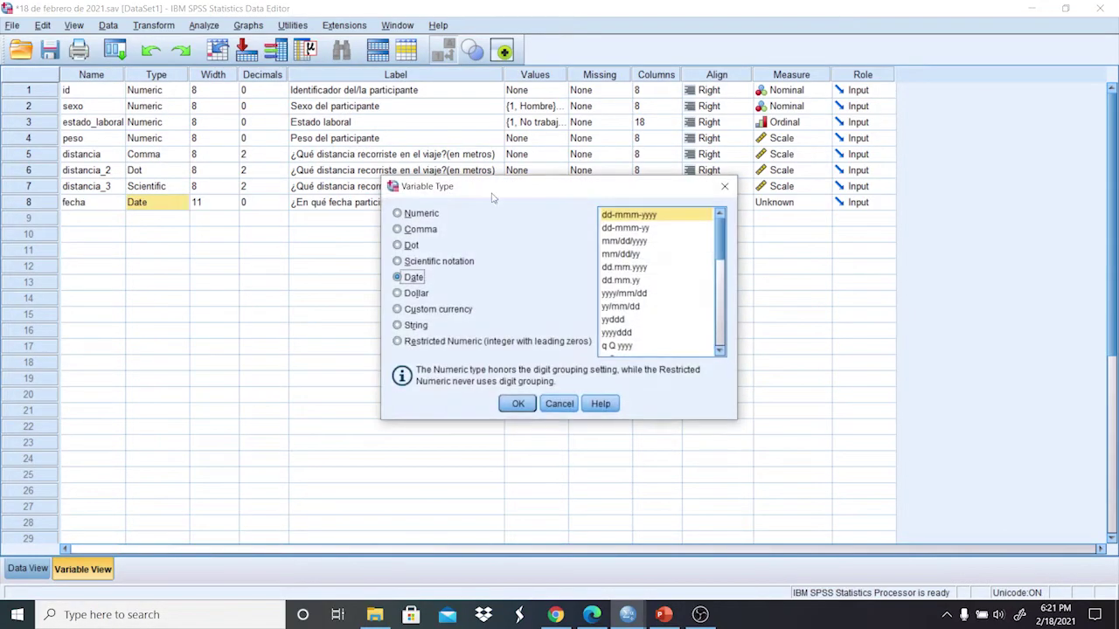
left_click(725, 186)
Enter 18-feb-2021 as the fecha value of case 1 in the data grid.
left_click(28, 569)
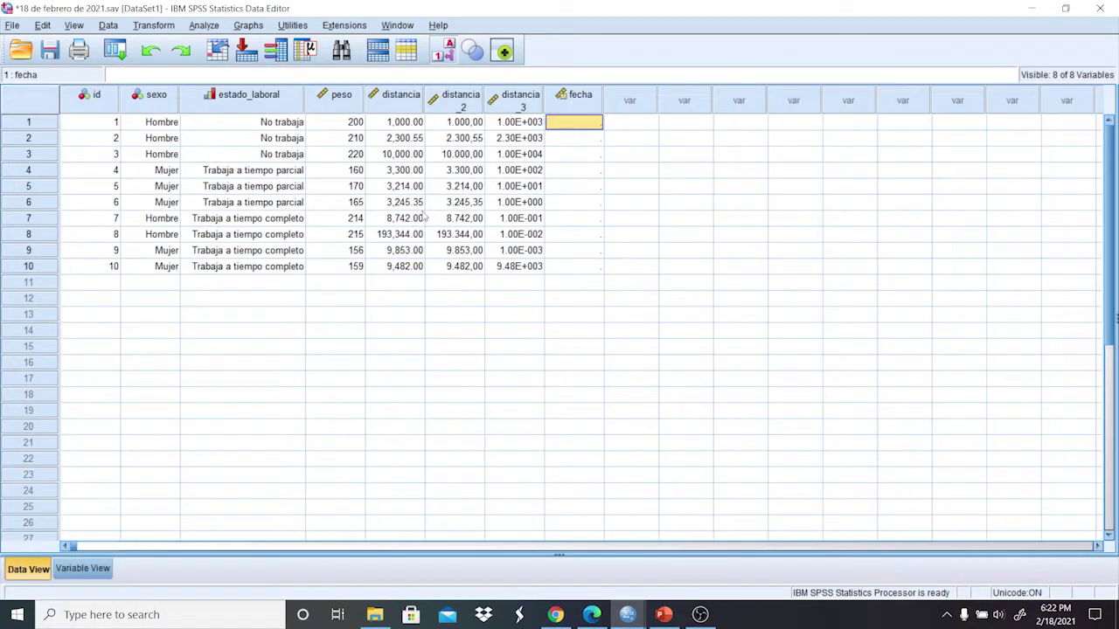
type("18-fe")
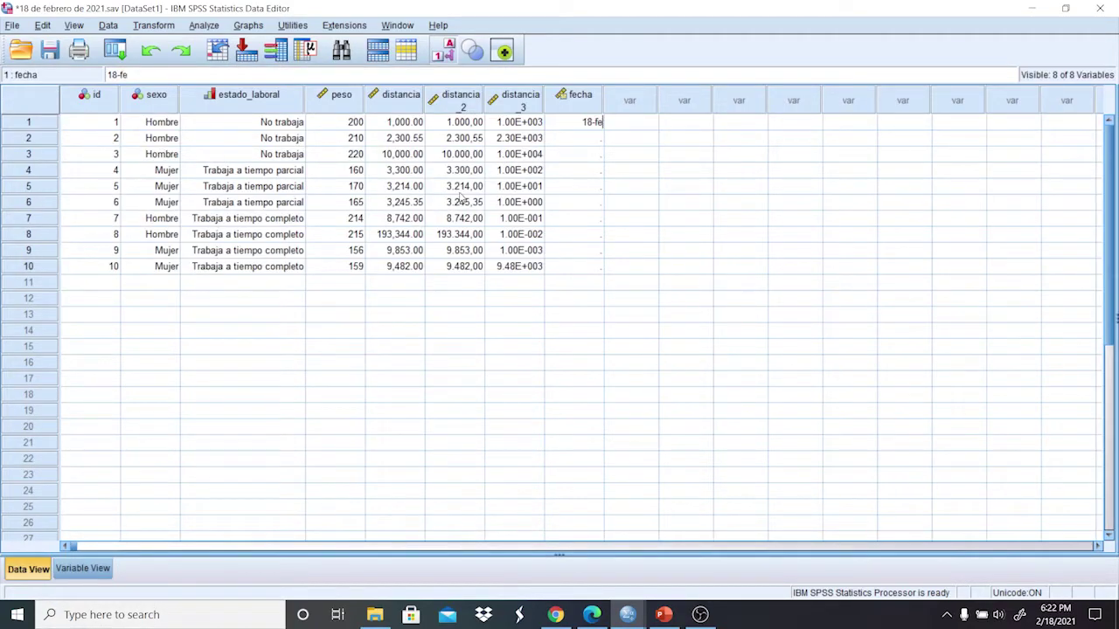
type("b-2021")
left_click(585, 154)
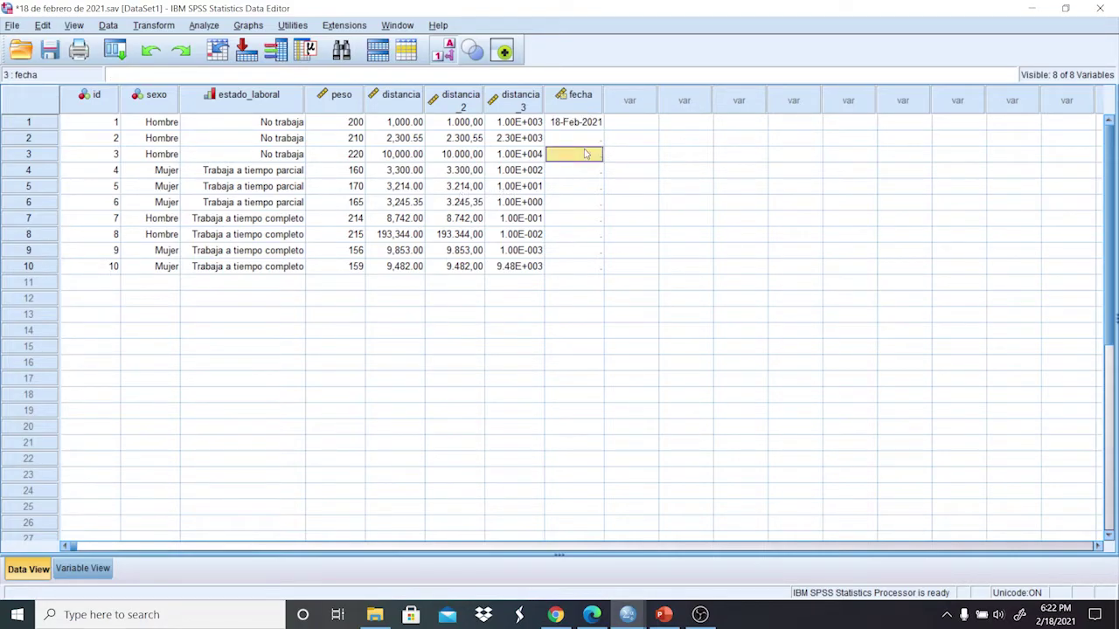
Copy the fecha value of case 1 and paste it into the fecha cells of cases 2 to 10.
left_click(583, 140)
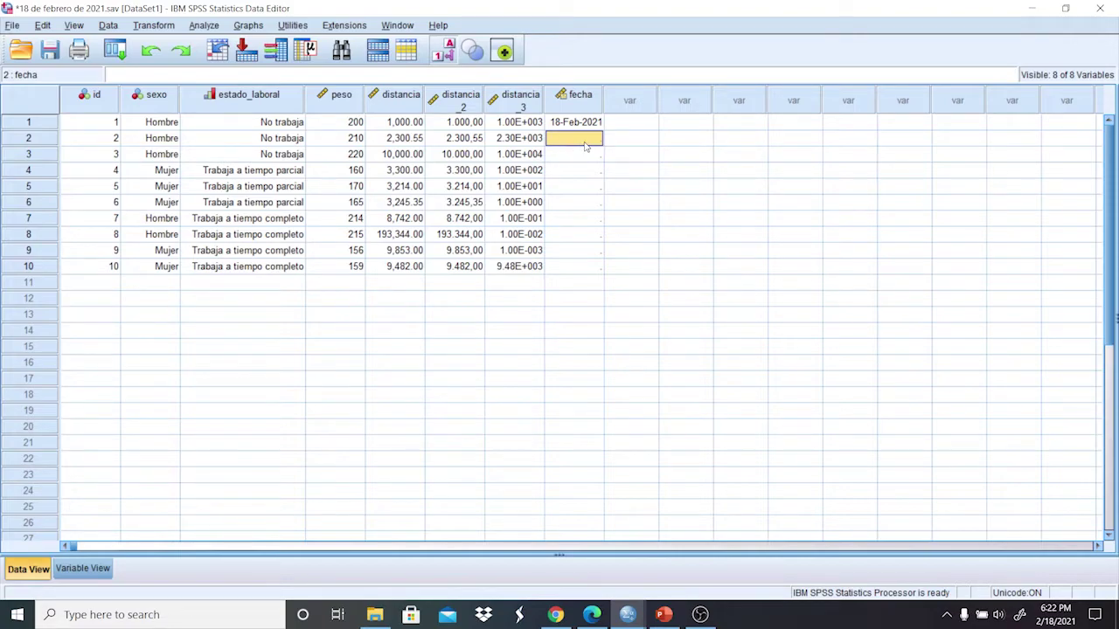
type("18")
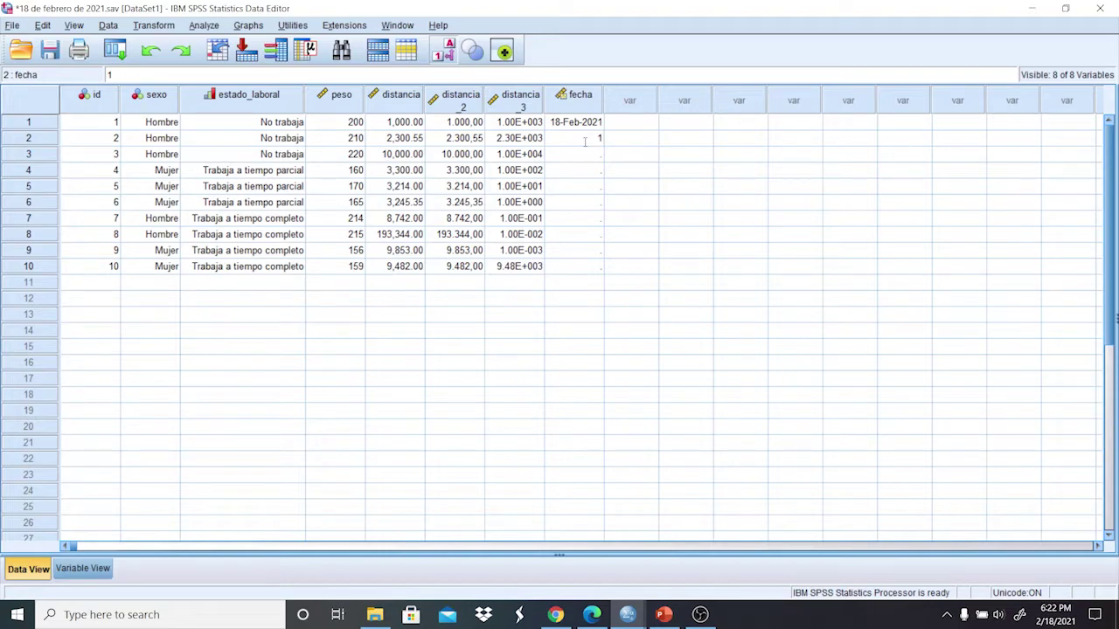
left_click(582, 124)
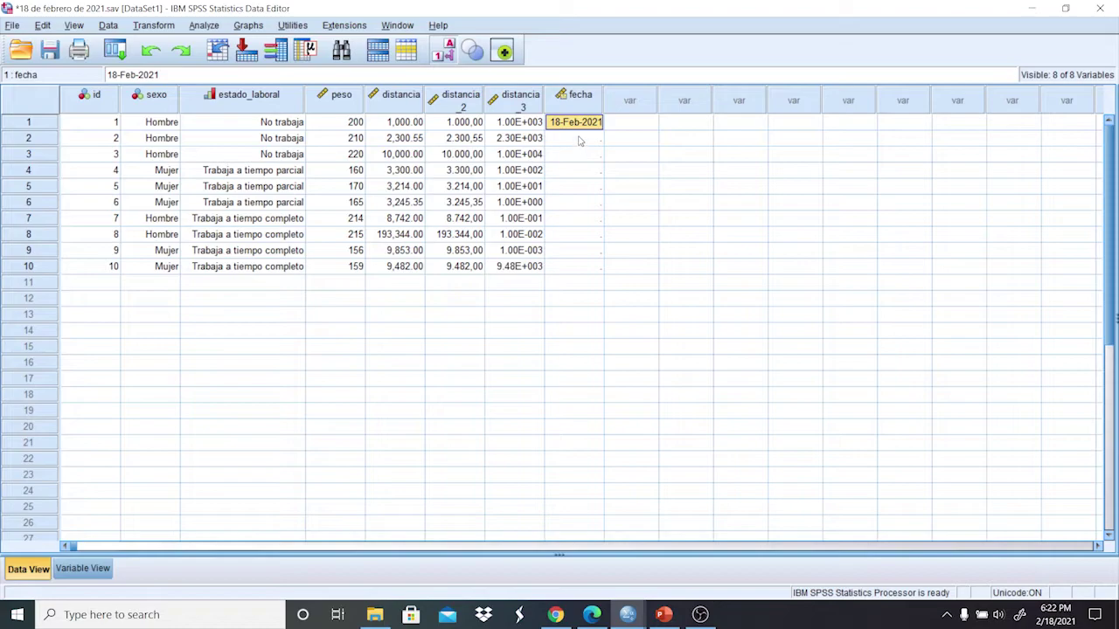
left_click_drag(579, 140, 585, 266)
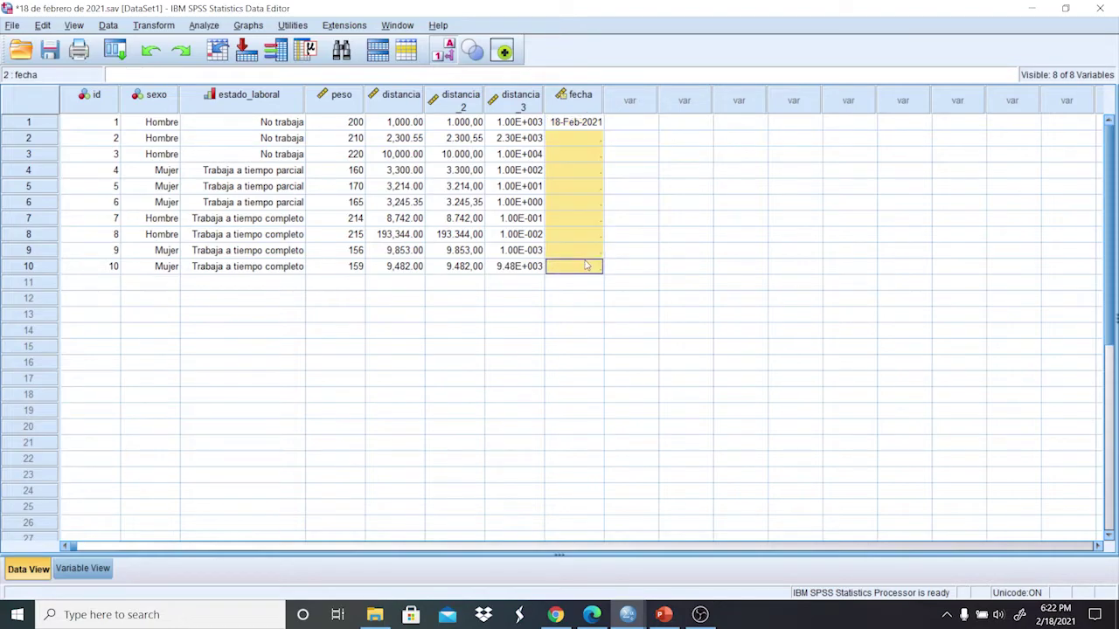
right_click(573, 127)
left_click(601, 156)
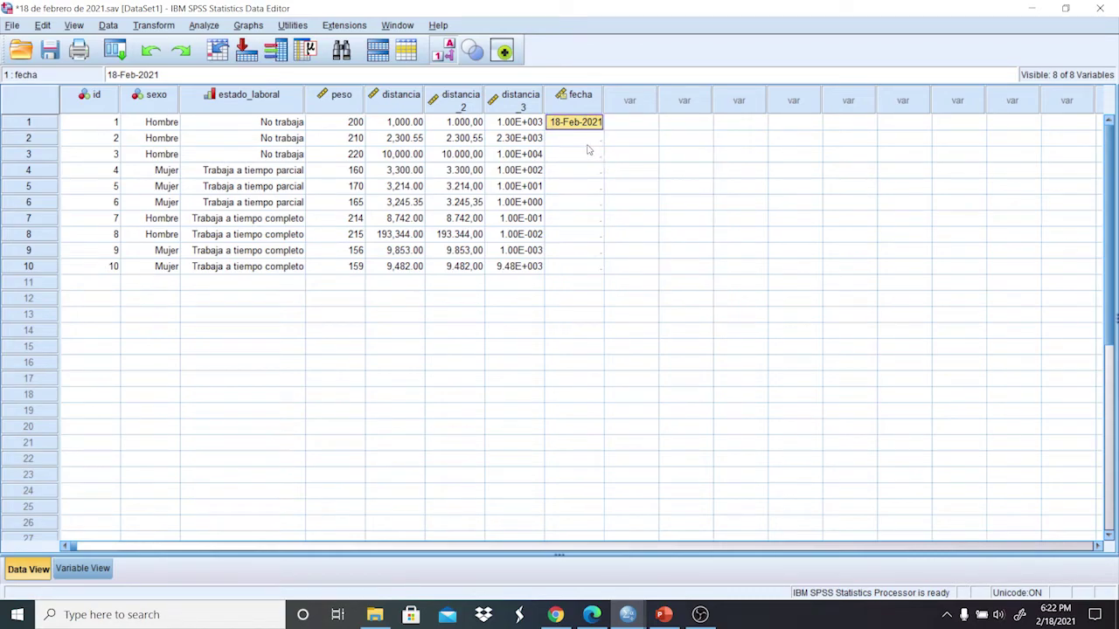
left_click_drag(580, 136, 589, 274)
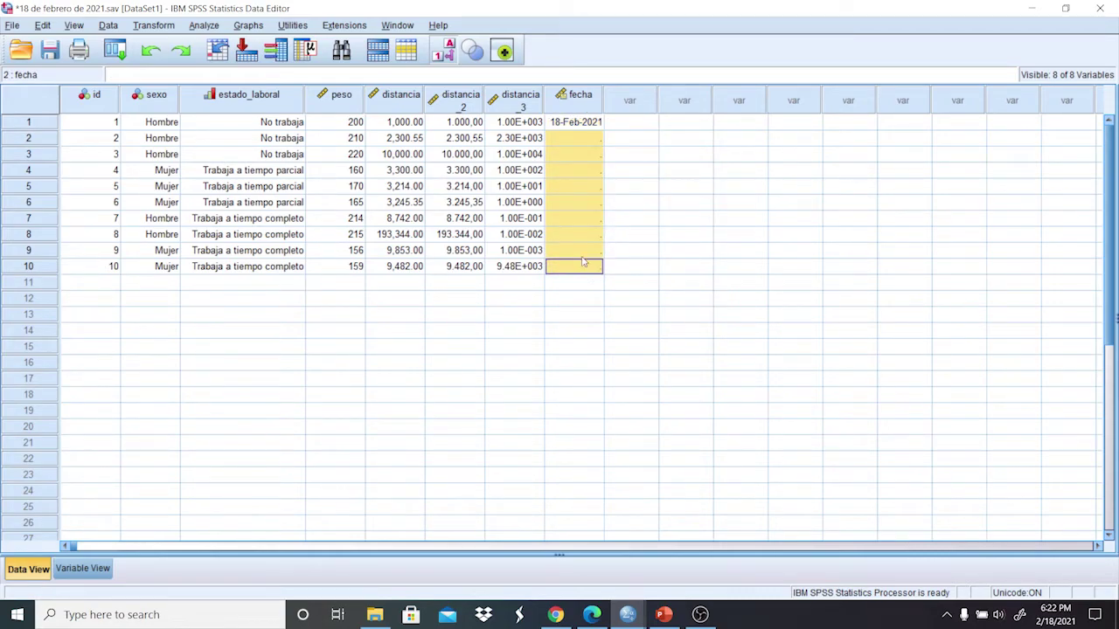
right_click(583, 261)
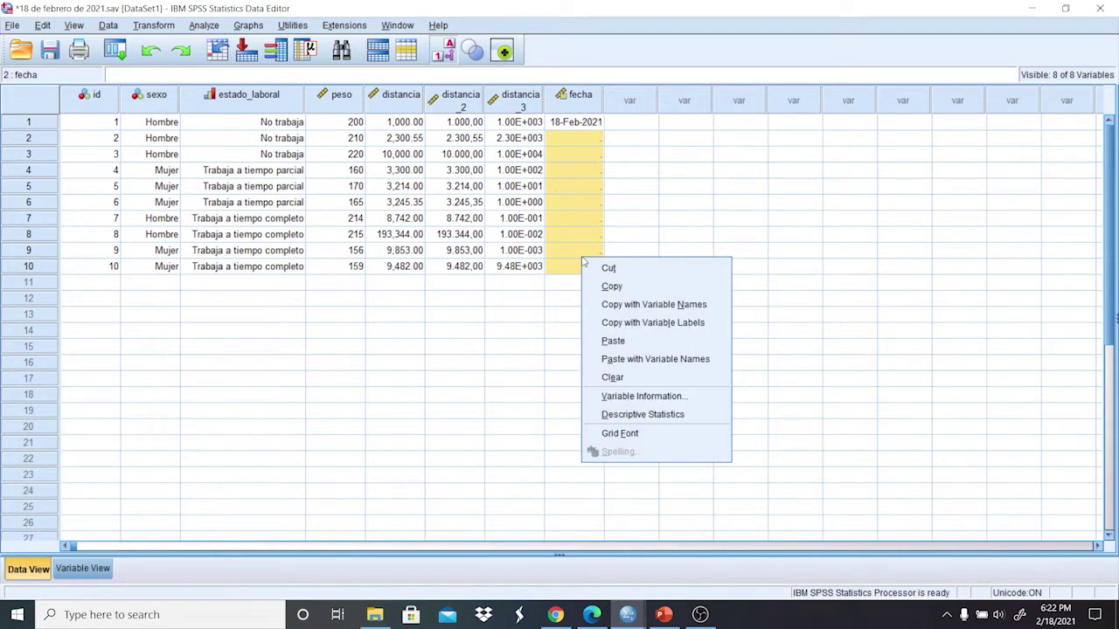
left_click(613, 341)
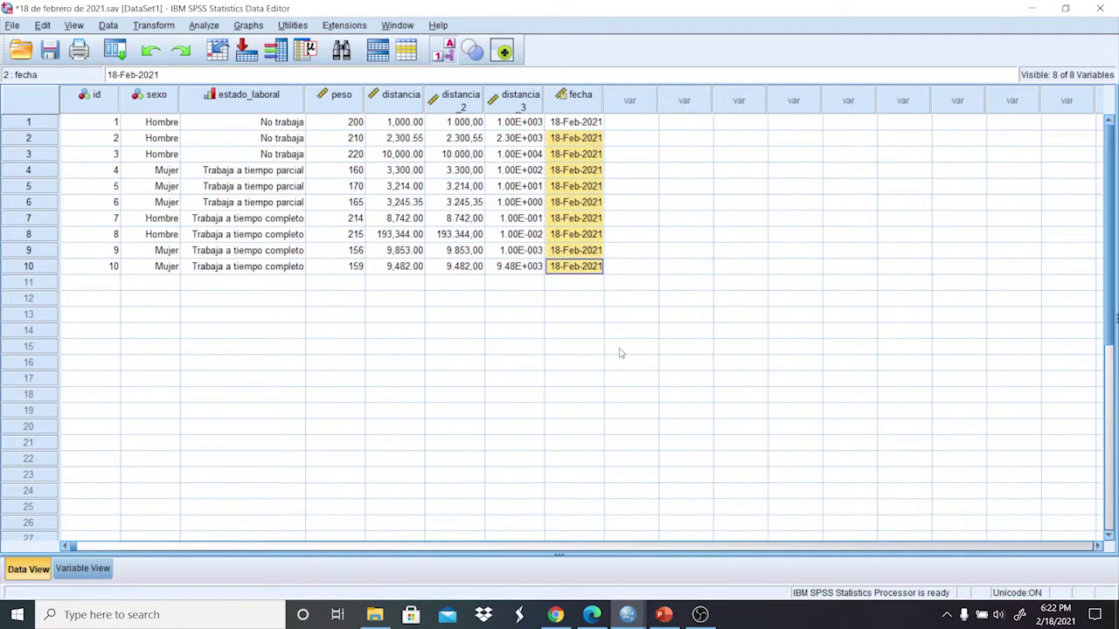
Set the measurement level of fecha to Nominal in the variable definitions.
left_click(83, 568)
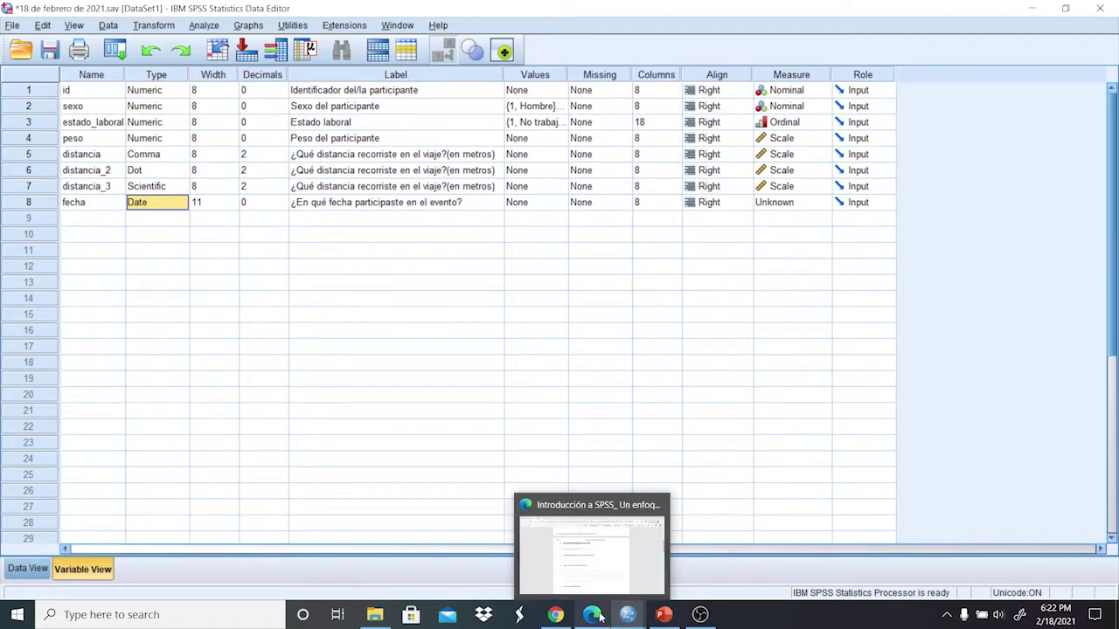
left_click(803, 209)
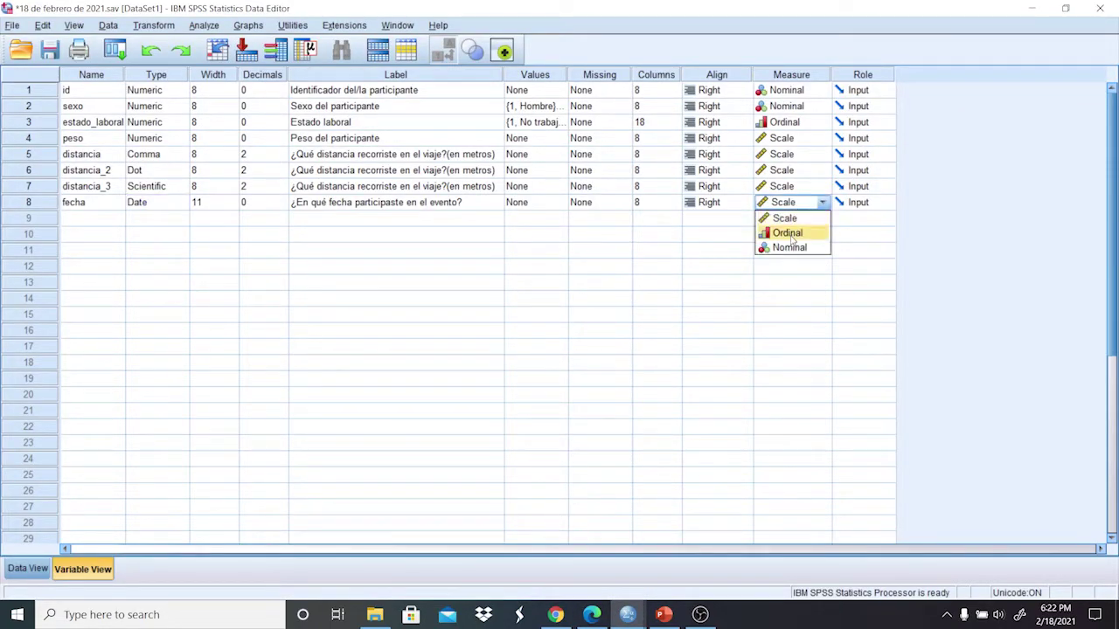
left_click(789, 247)
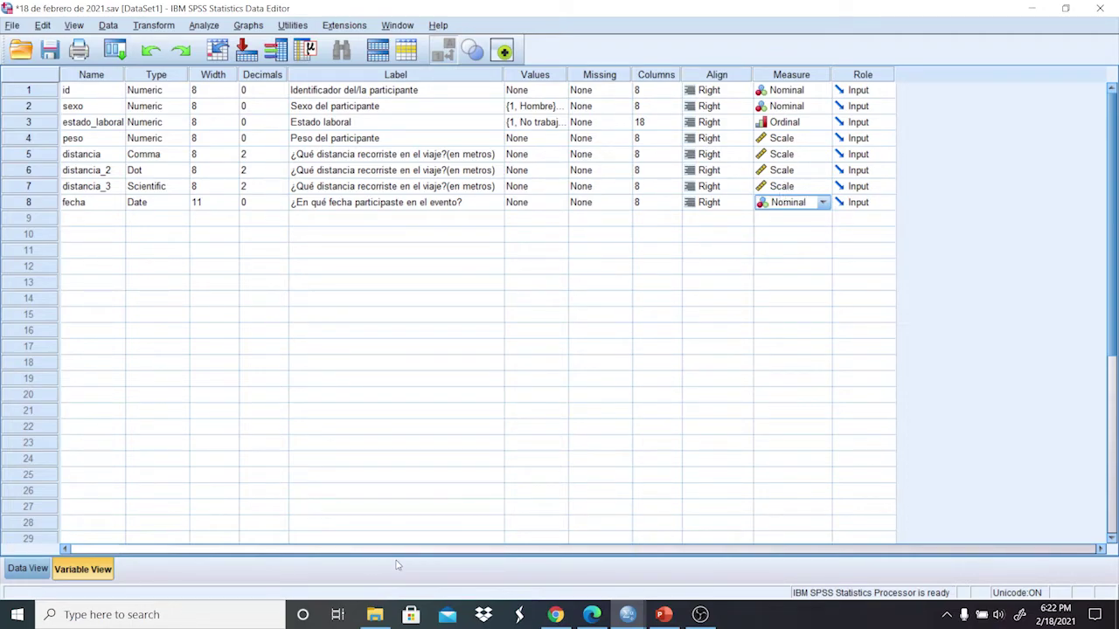
Switch to the questionnaire PDF in the browser and copy the text of question 7 about dollars in the bank account.
left_click(591, 615)
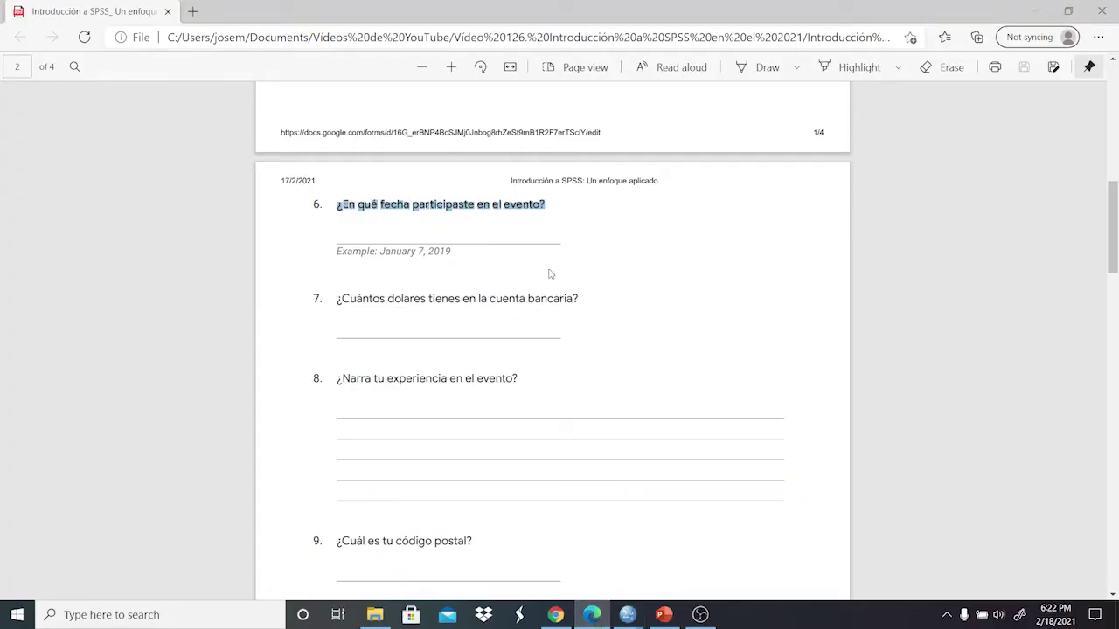
left_click(584, 300)
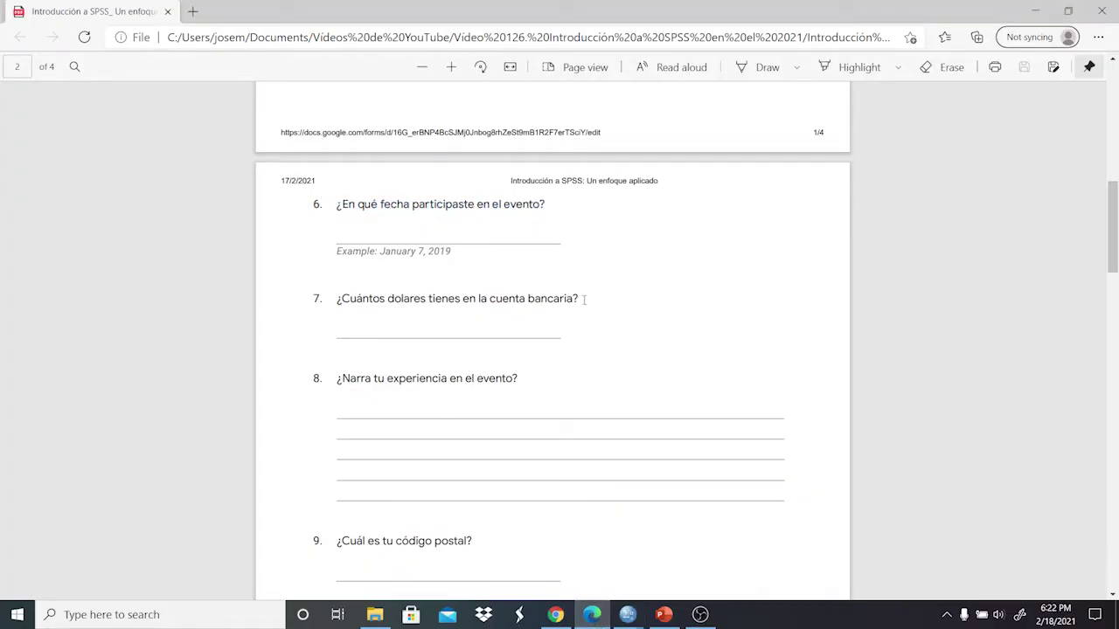
left_click_drag(584, 299, 336, 299)
key("ctrl+c")
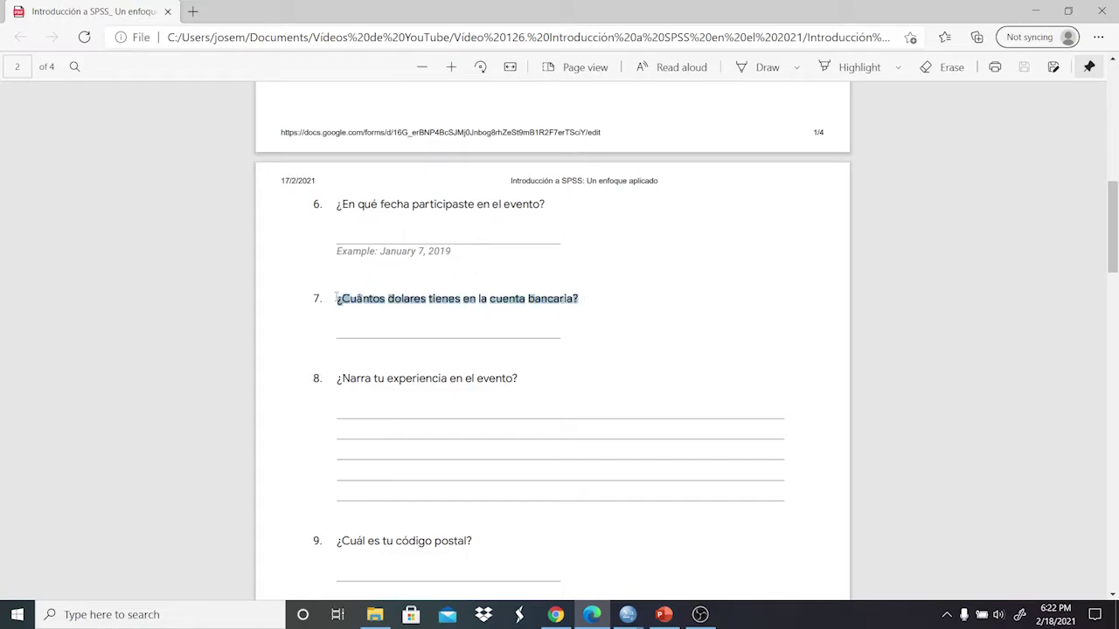
Switch back to SPSS and paste "¿Cuántos dolares tienes en la cuenta bancaria?" as the label of variable row 9.
left_click(628, 614)
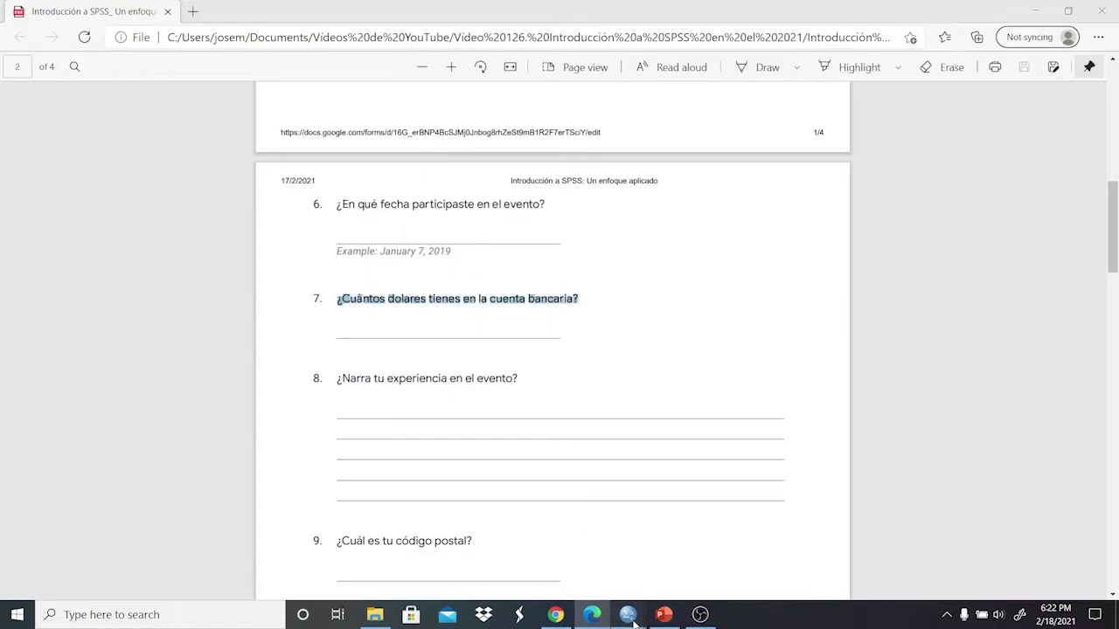
left_click(668, 546)
left_click(442, 405)
left_click(332, 221)
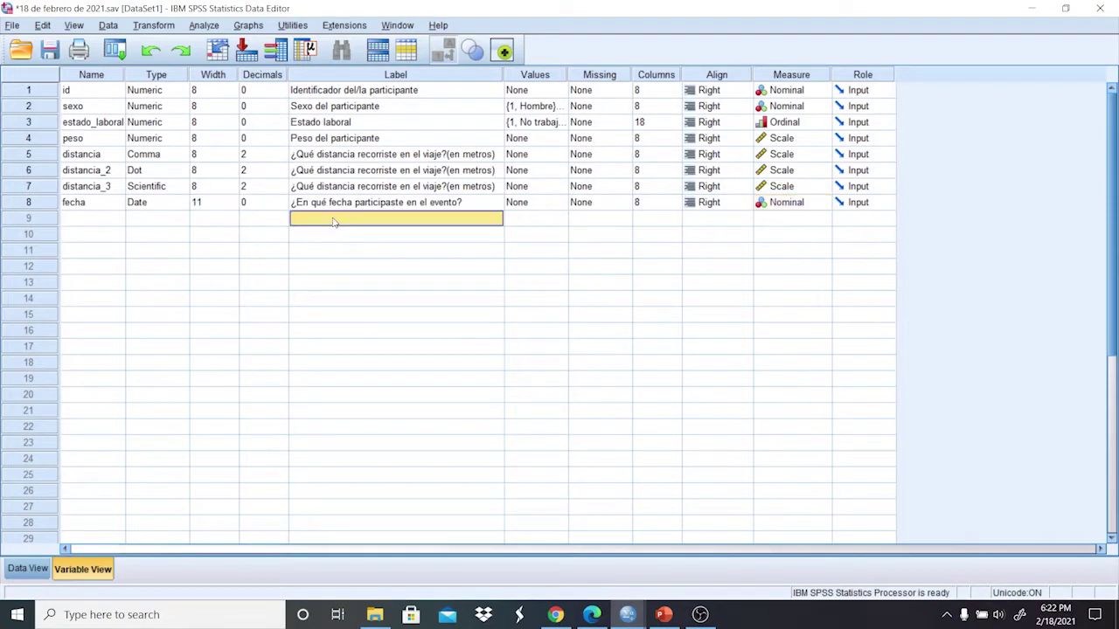
key("ctrl+v")
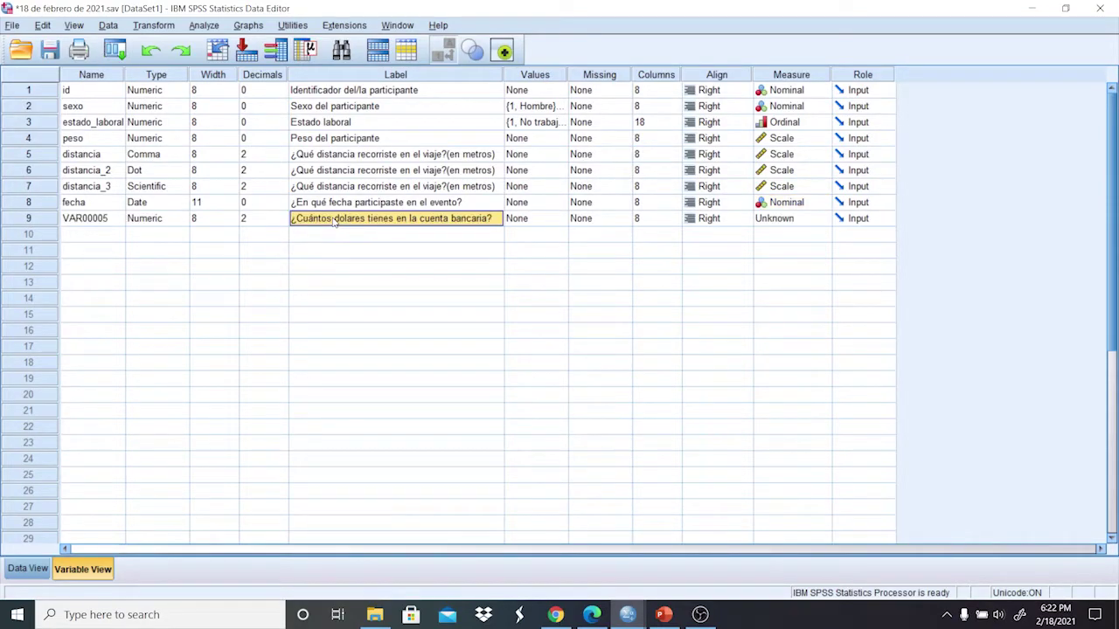
Name the variable in row 9 of the variable definitions dolares.
double_click(91, 221)
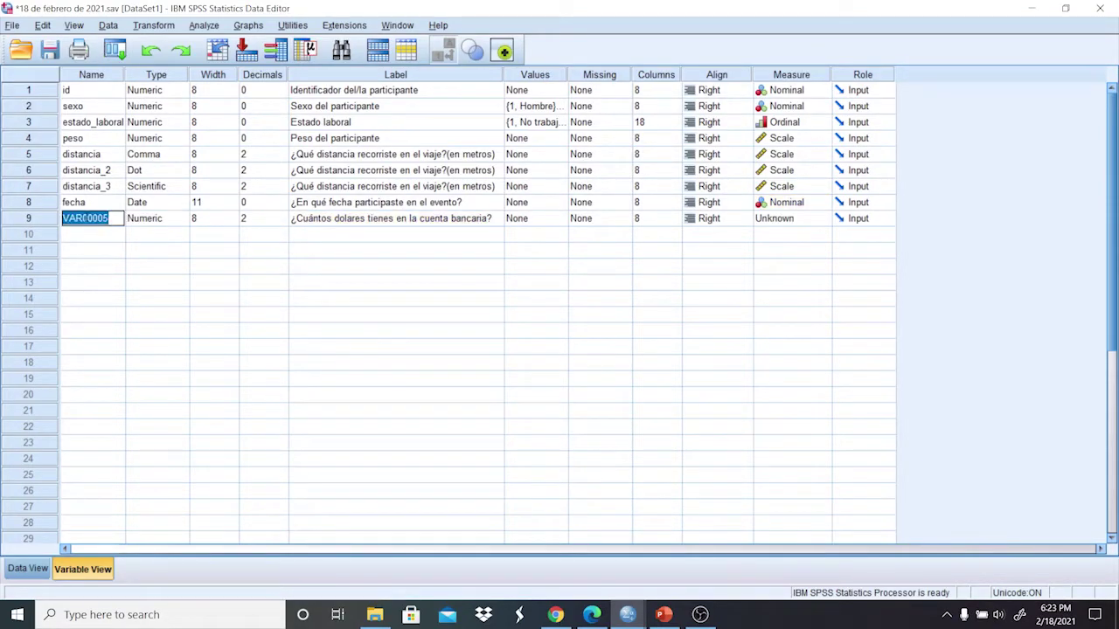
type("dola")
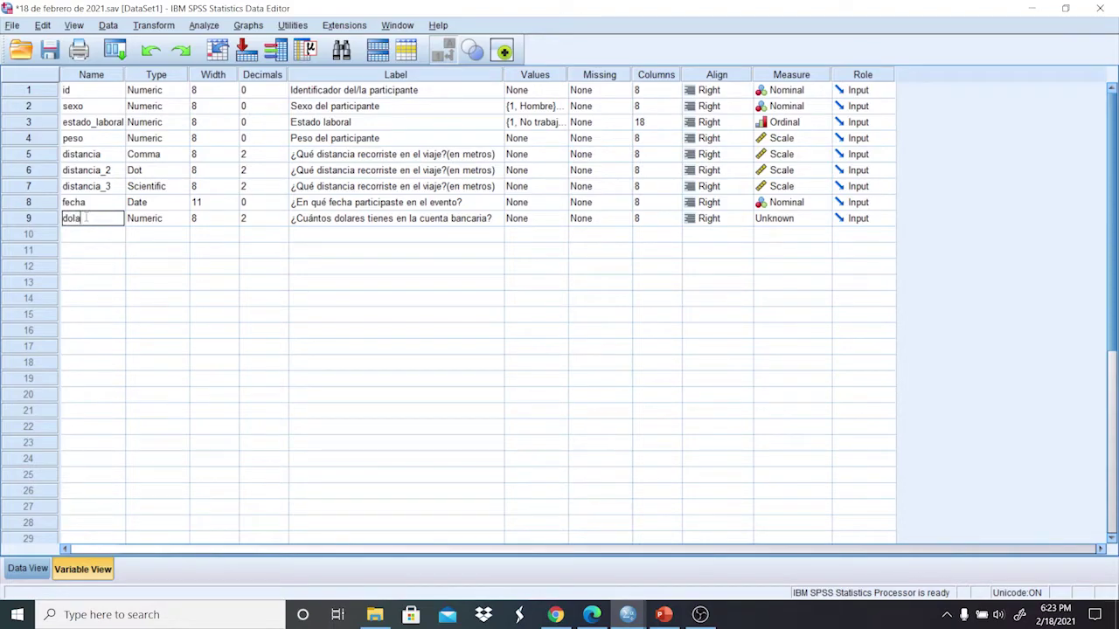
type("res")
Change the variable type of dolares to Dollar with the $###.## format, width 7 and 2 decimal places.
double_click(175, 223)
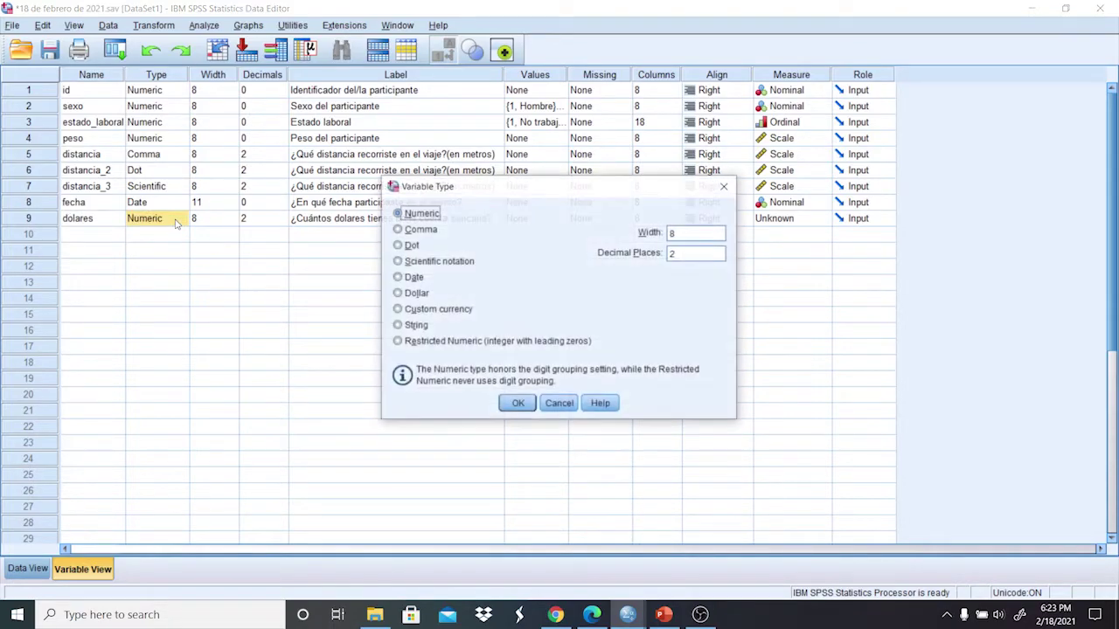
left_click(397, 296)
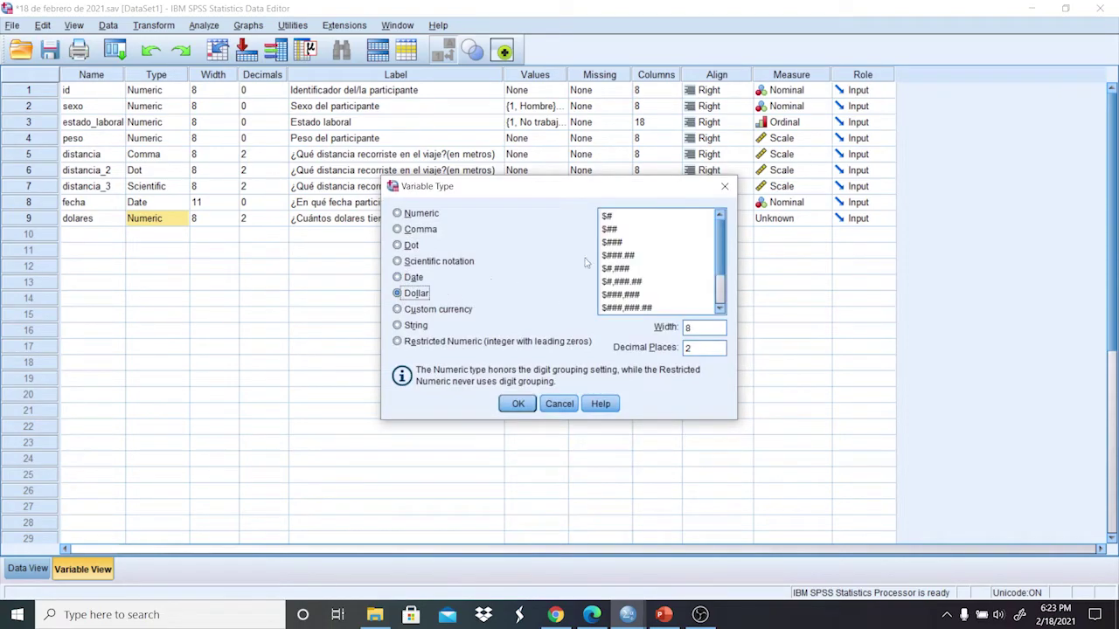
left_click(612, 217)
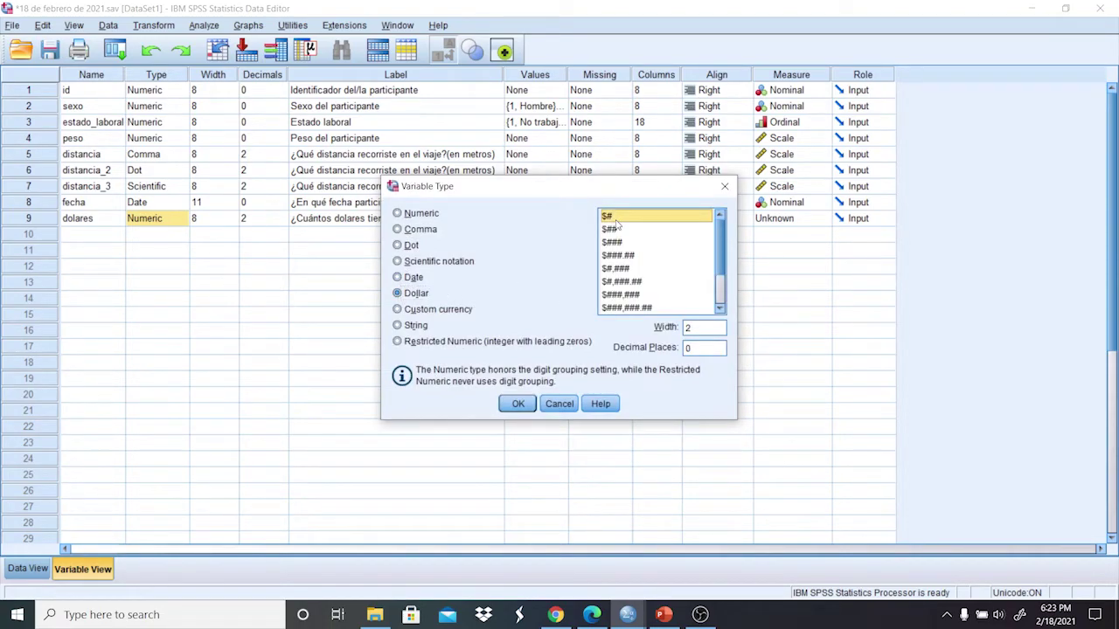
key("Down")
key("Down")
key("Down")
key("Up")
key("Up")
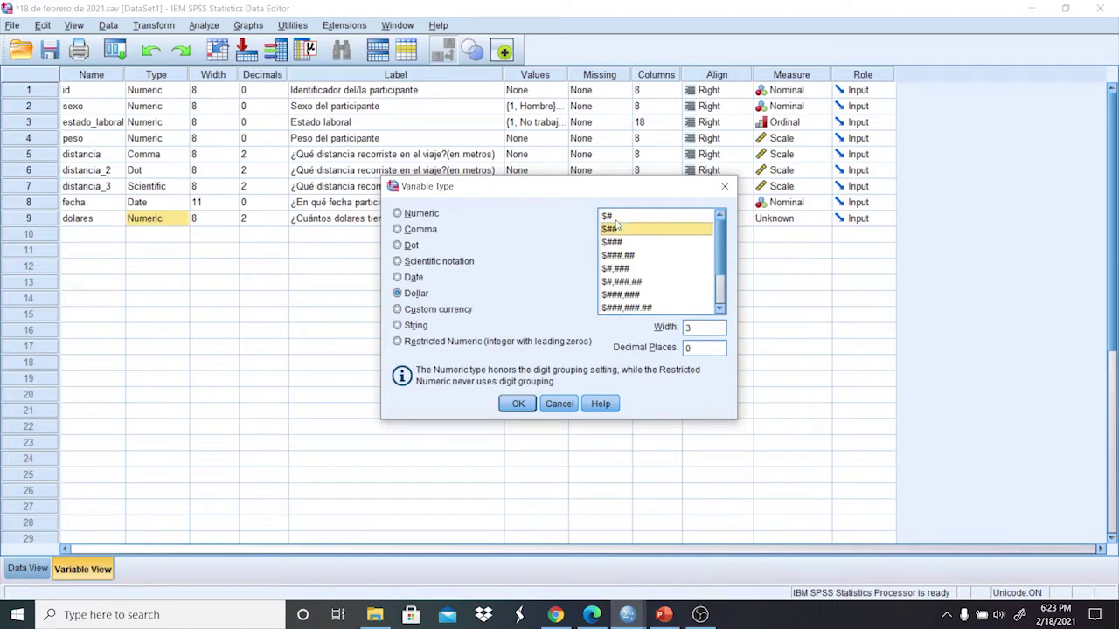
key("Up")
key("Down")
key("Down")
key("Down")
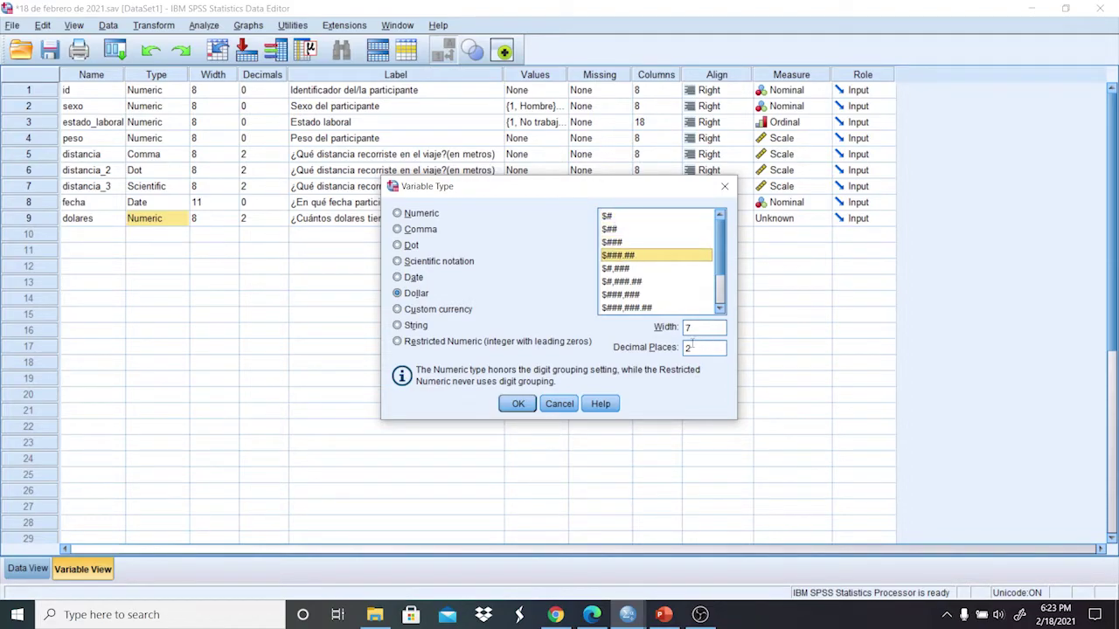
key("Up")
key("Up")
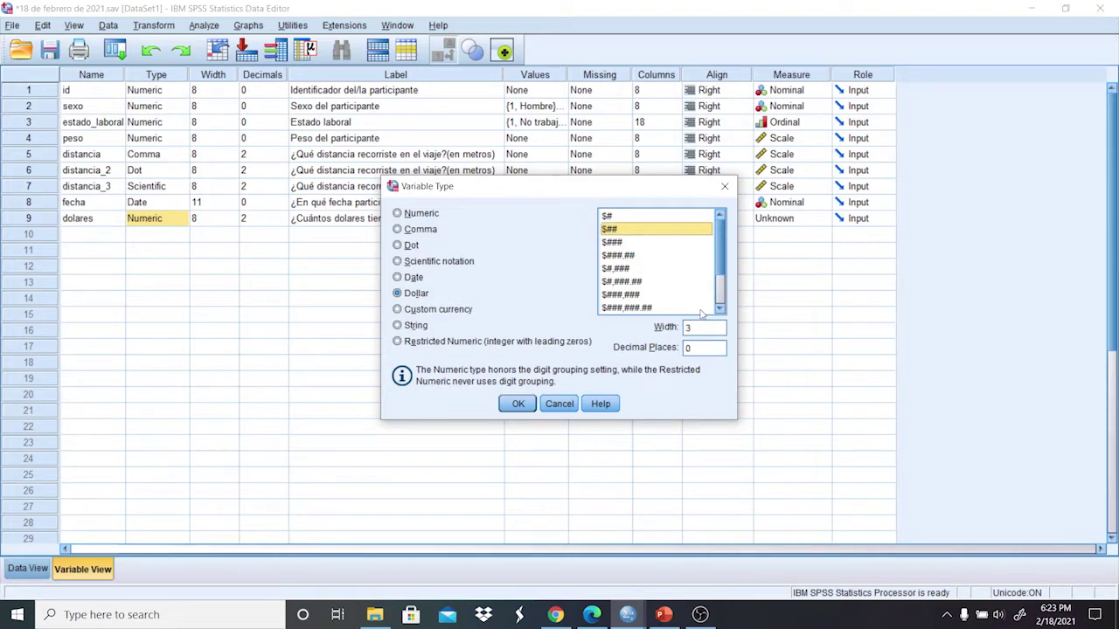
key("Up")
key("Down")
key("Down")
key("Down")
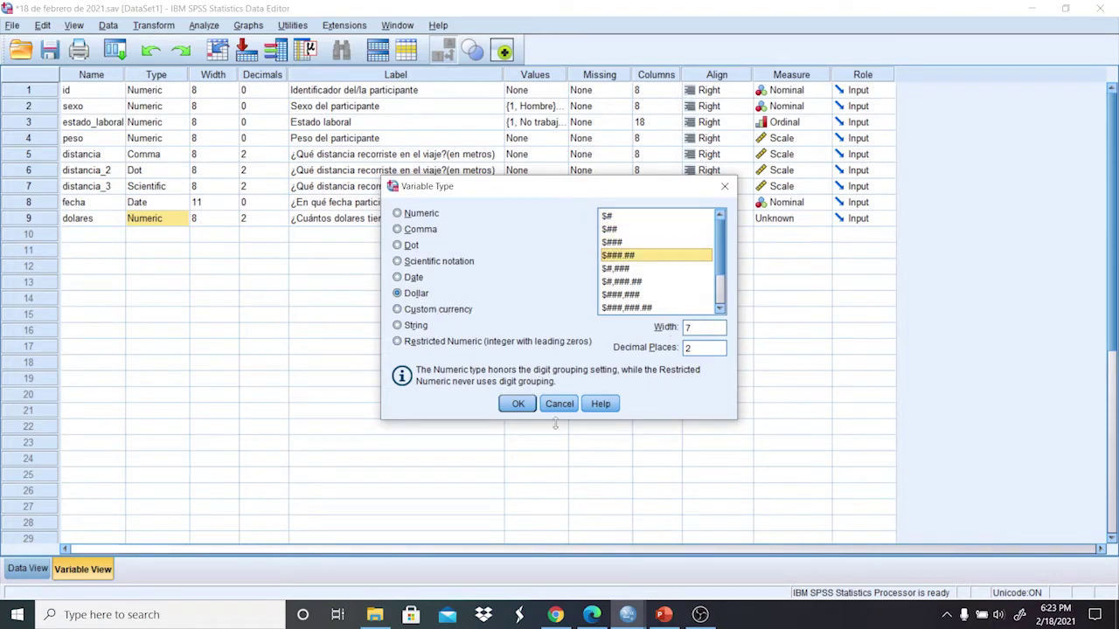
left_click(518, 404)
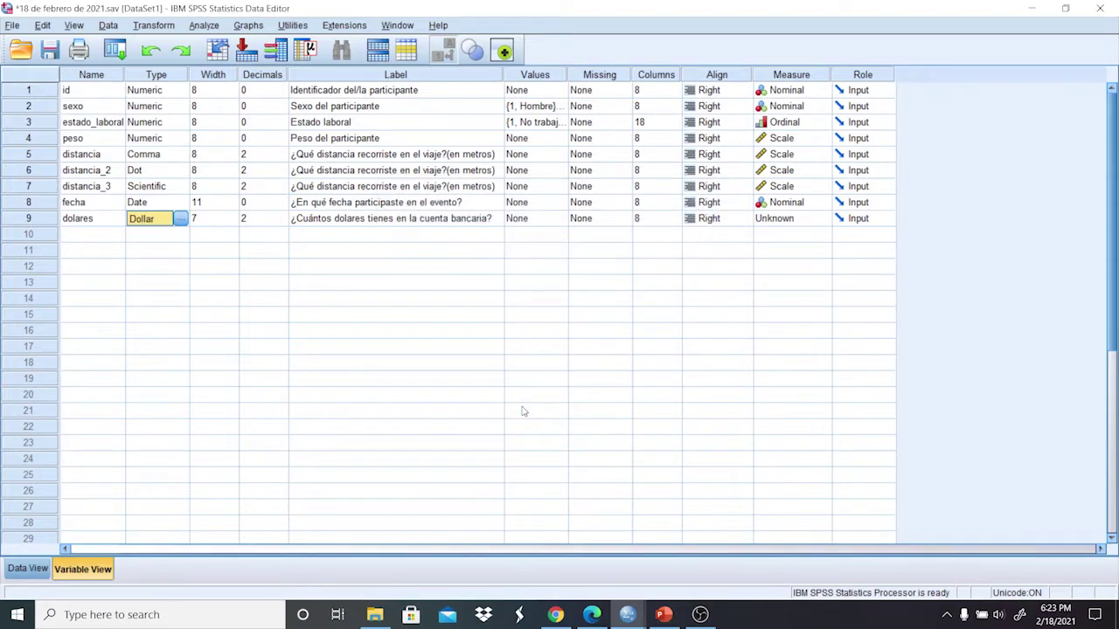
In the data sheet, enter 10, 100, 1000, 200 and 300 as the dolares values of participants 1 to 5.
left_click(27, 569)
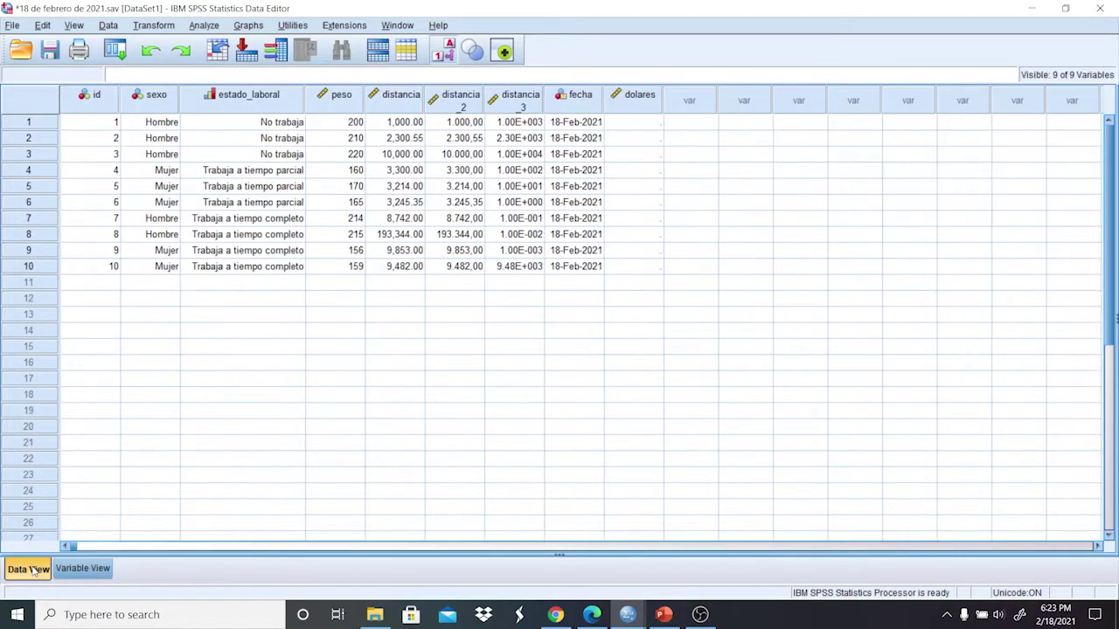
left_click(617, 122)
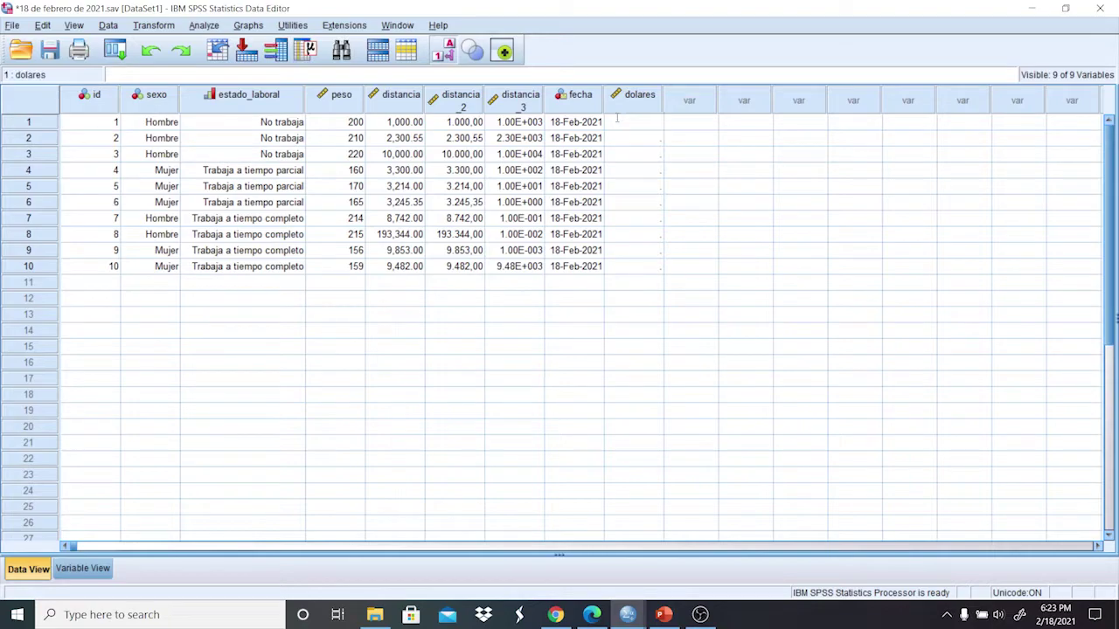
type("10")
key("Return")
type("100")
key("Return")
type("1000")
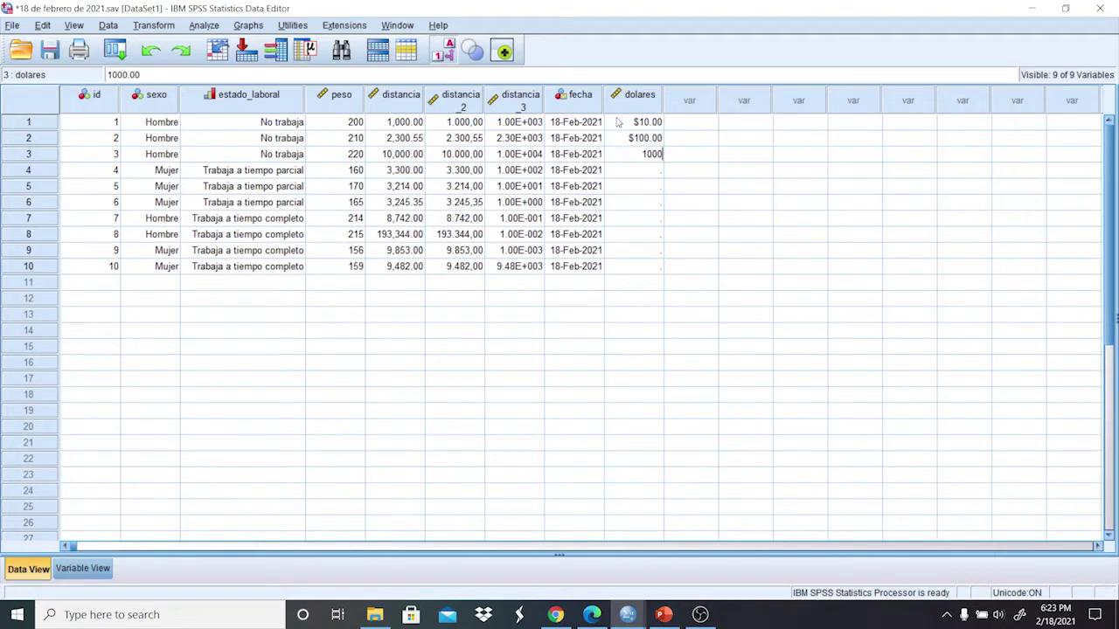
key("Return")
type("200")
key("Return")
type("300")
key("Return")
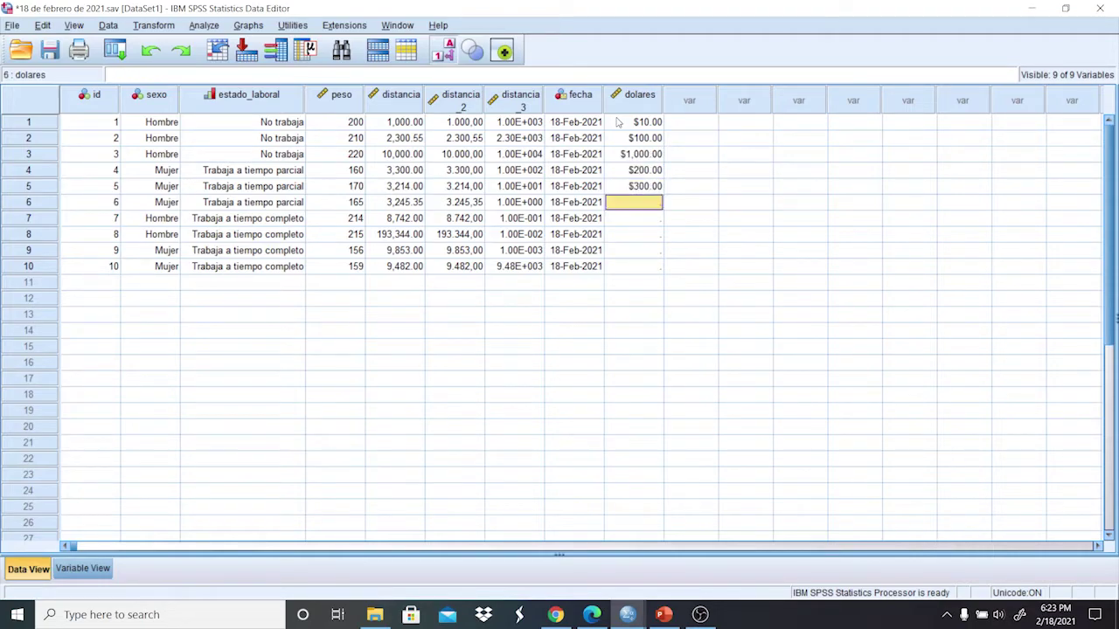
Enter 400, 500, 600, 700 and 800 as the dolares values of participants 6 to 10.
type("400")
key("Return")
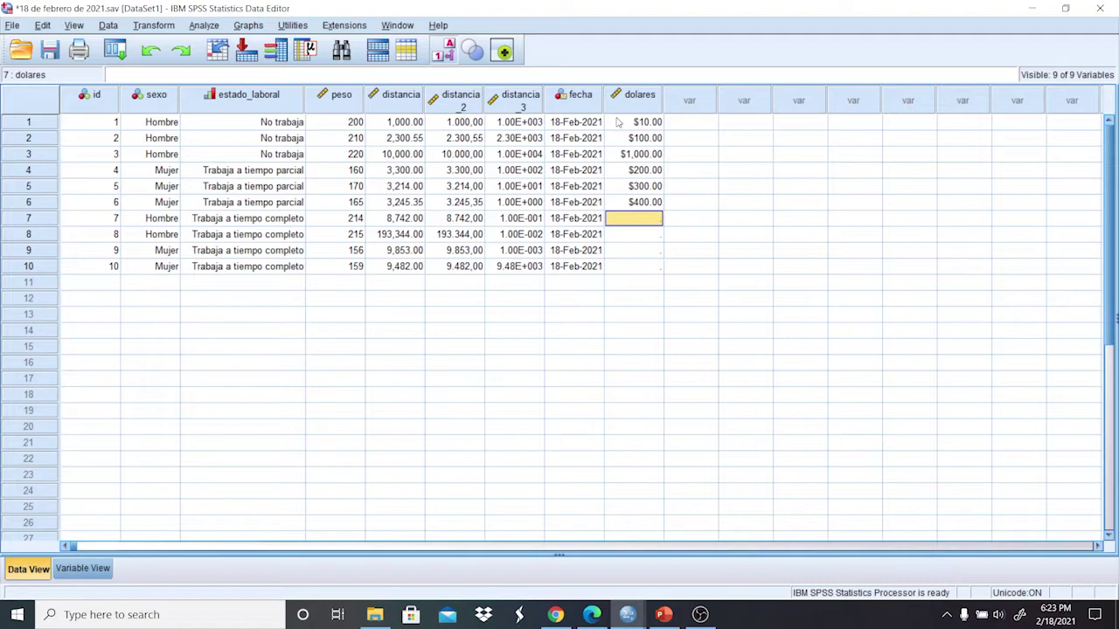
type("500")
key("Return")
type("600")
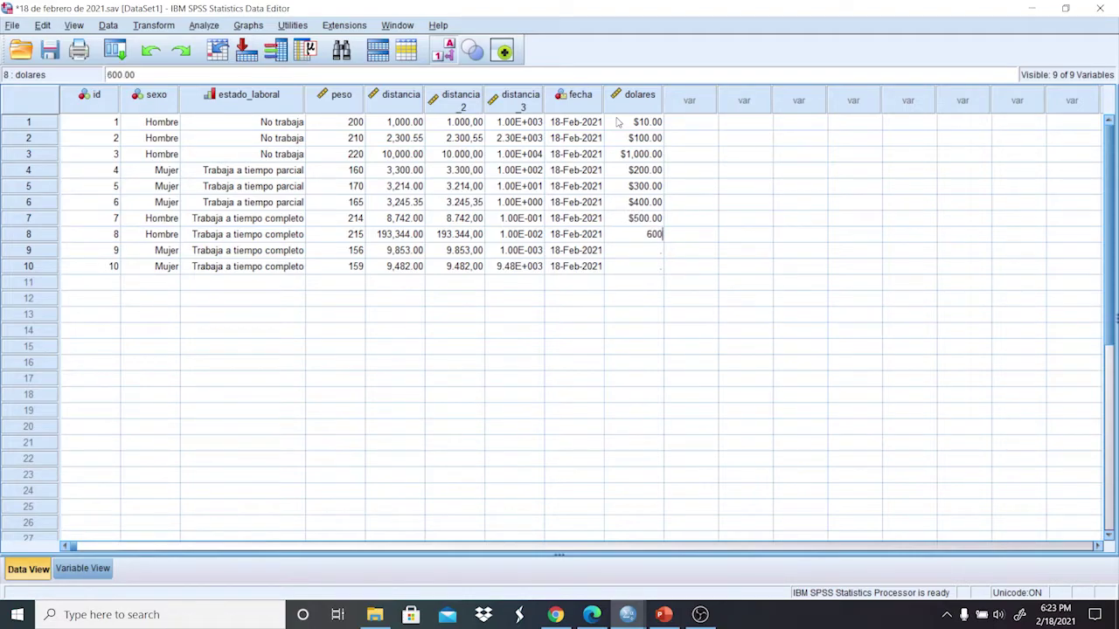
key("Return")
type("700")
key("Return")
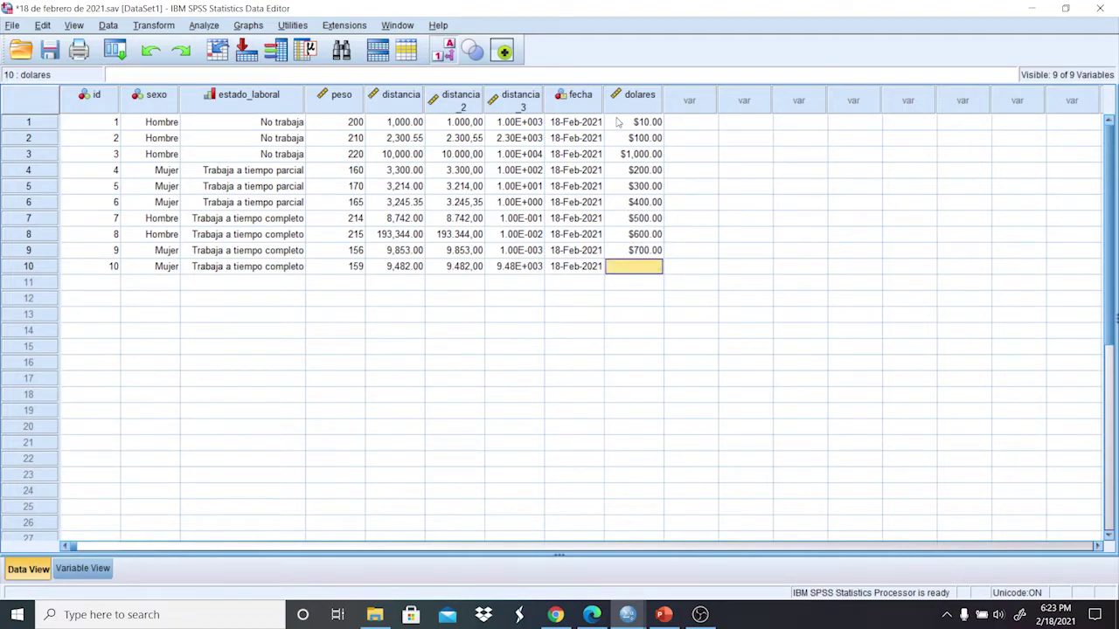
type("800")
key("Return")
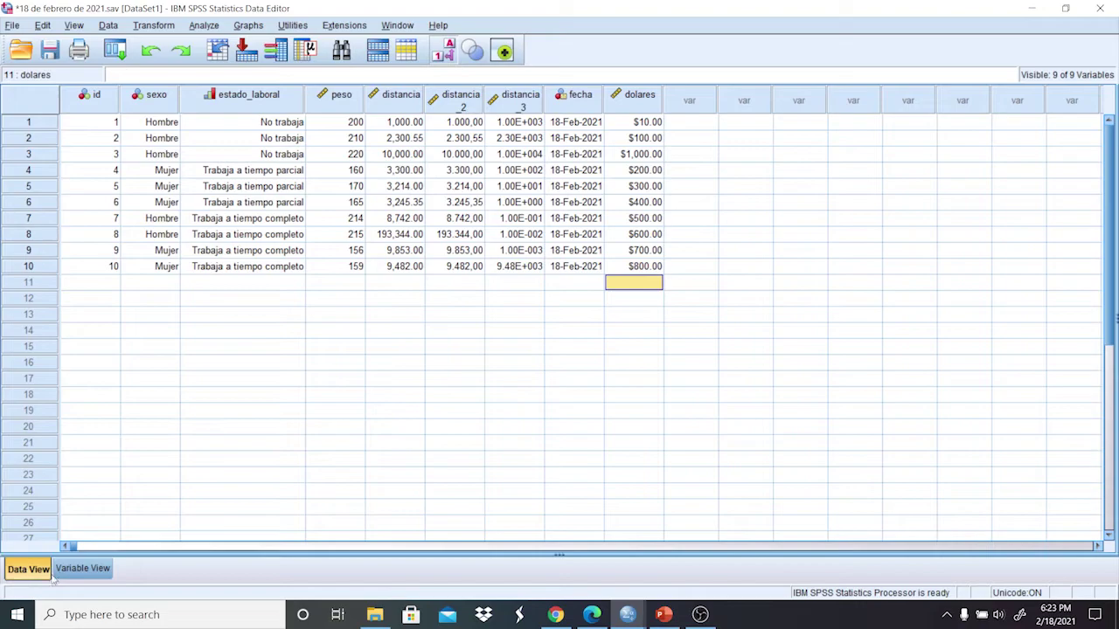
Check the variable type settings of dolares in the variable definitions and close them without changes.
left_click(87, 568)
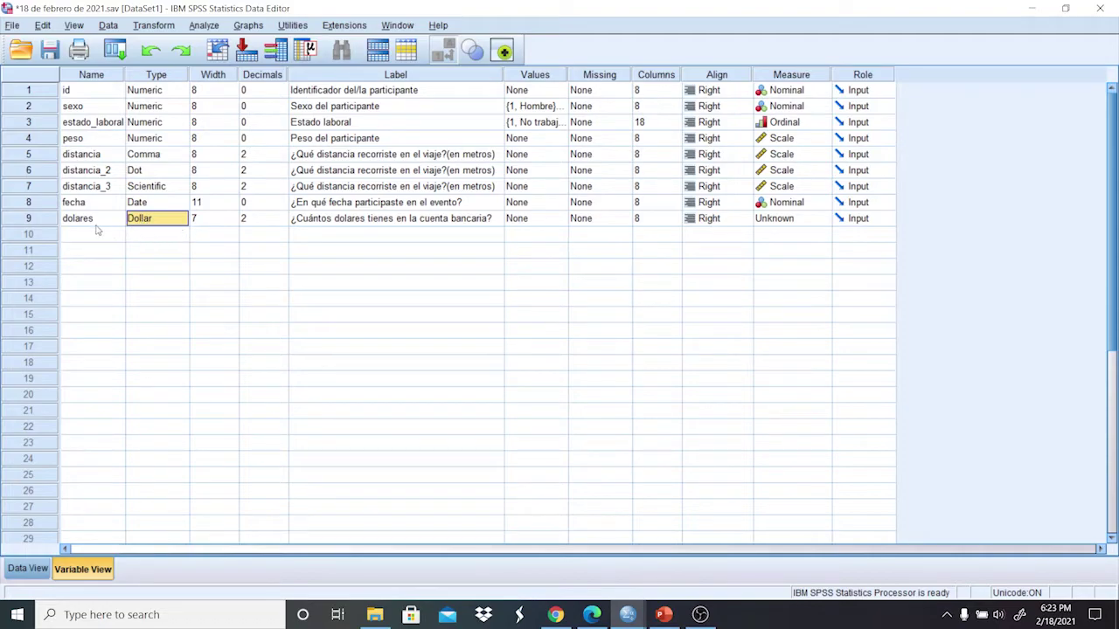
left_click(182, 221)
left_click(180, 219)
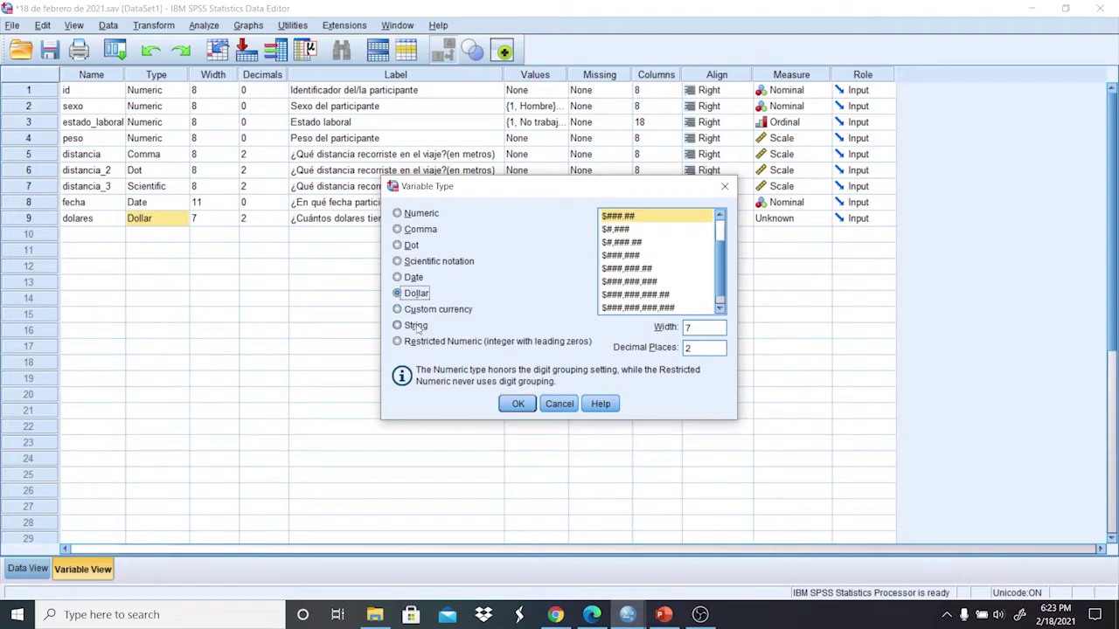
left_click(570, 404)
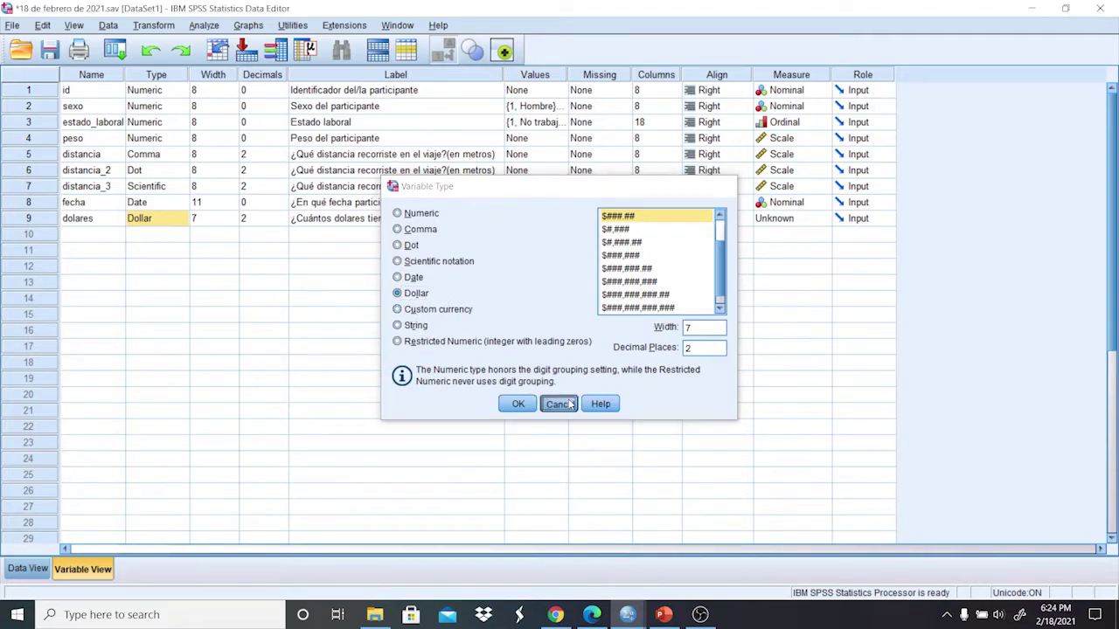
Open the program's currency options and clear the all-values suffix of custom output format CCA.
left_click(44, 26)
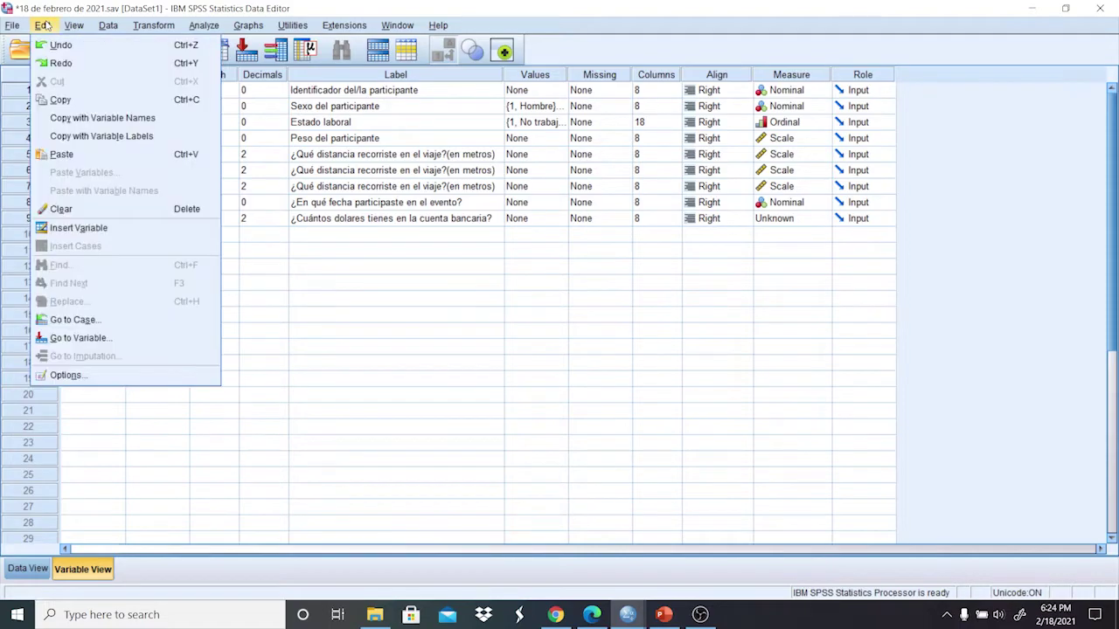
left_click(102, 375)
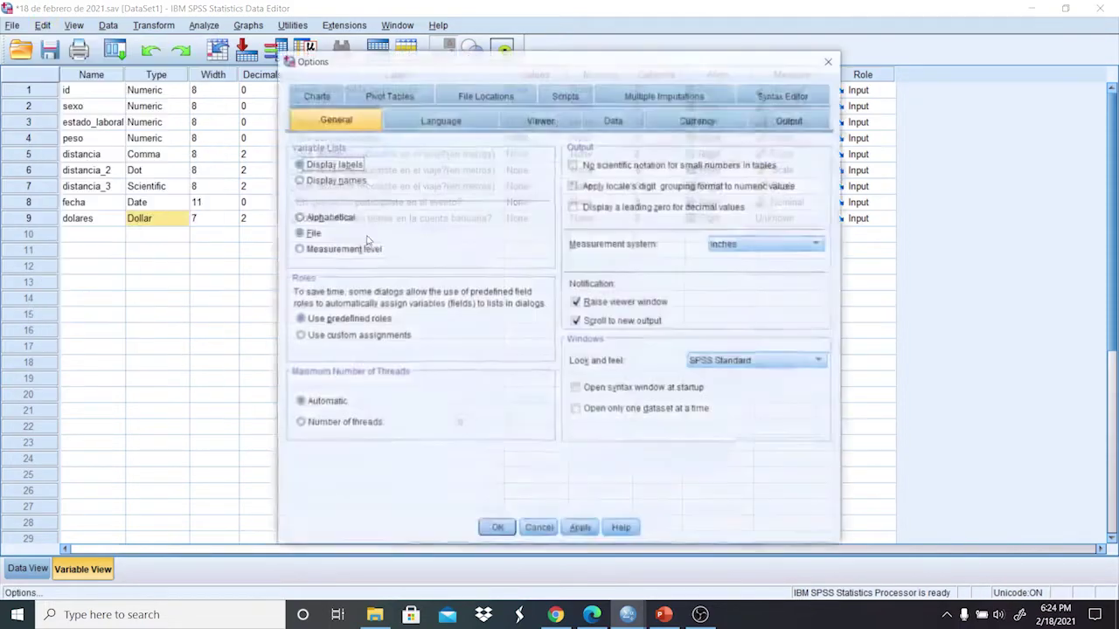
left_click(653, 123)
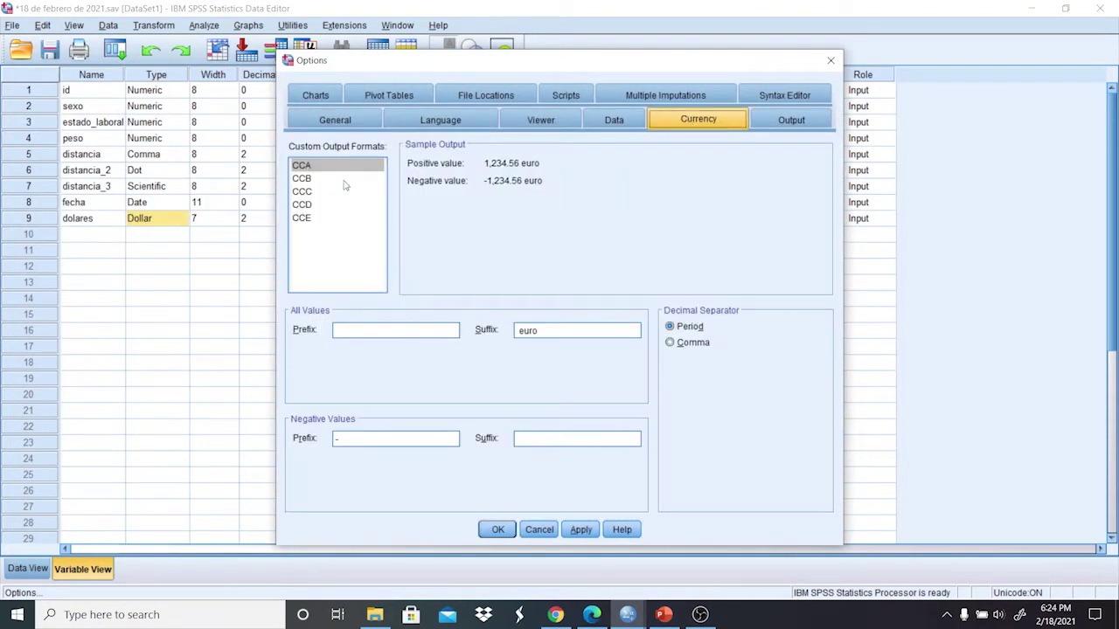
left_click(557, 330)
key("Delete")
key("Delete")
key("Delete")
key("Delete")
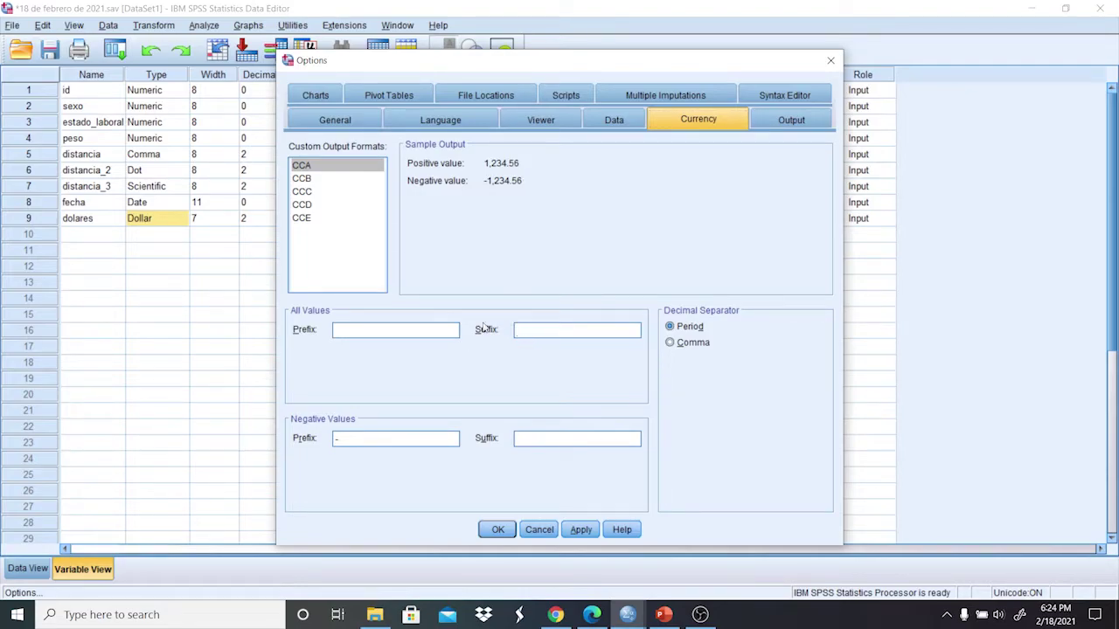
Clear the all-values suffix of custom output format CCB.
left_click(311, 178)
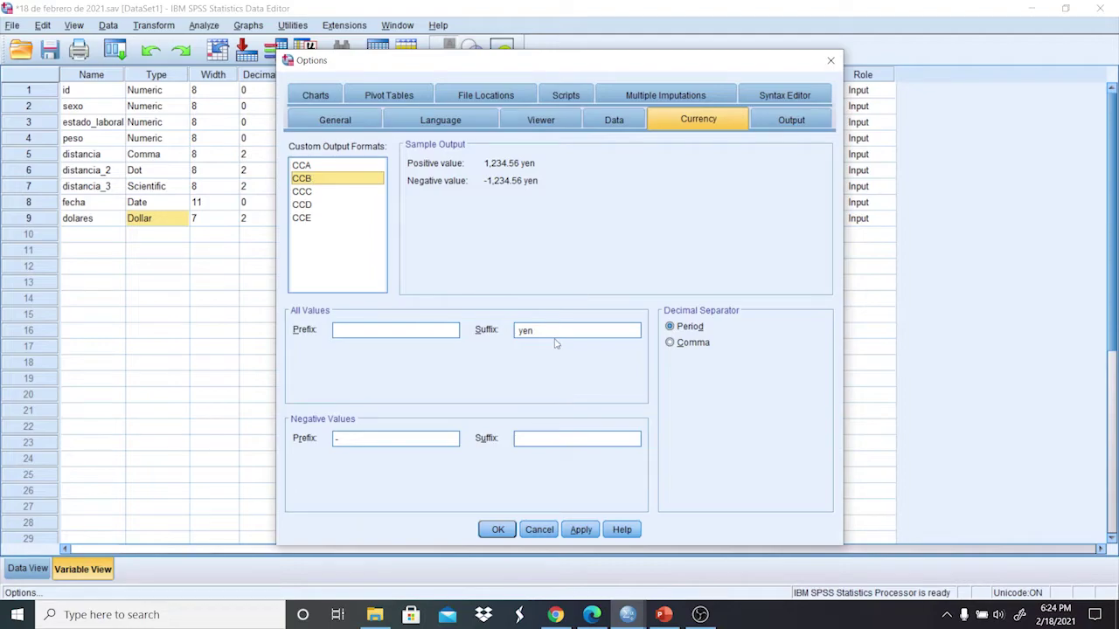
left_click(518, 330)
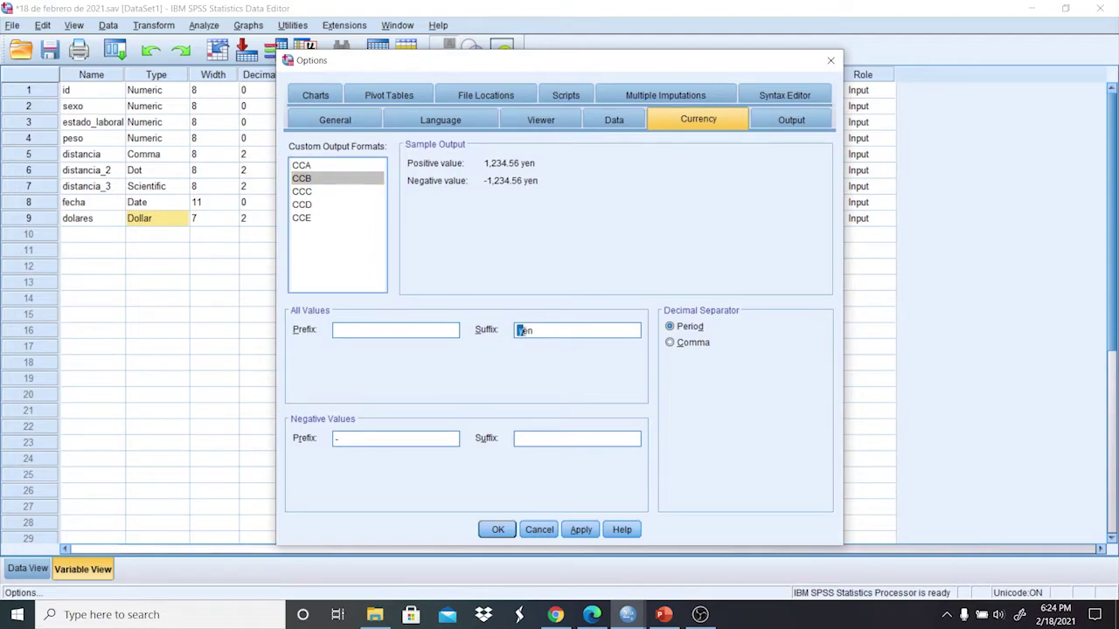
key("Delete")
key("Delete")
key("Delete")
Go through the custom output formats CCA to CCE and examine their prefixes, suffixes and sample output.
left_click(325, 164)
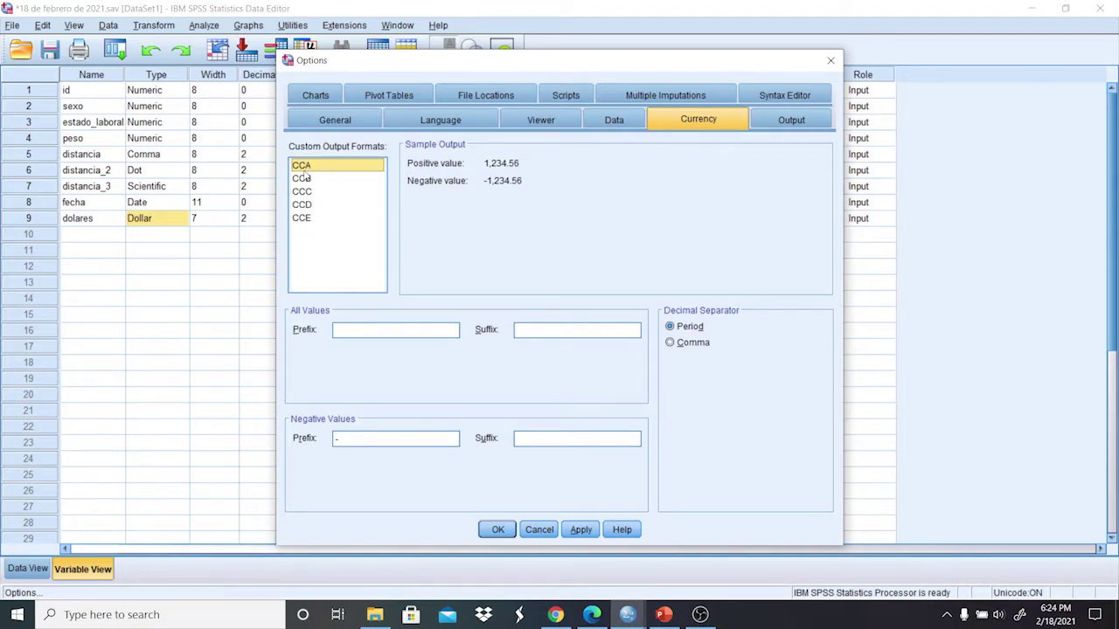
key("Down")
key("Down")
key("Down")
key("Down")
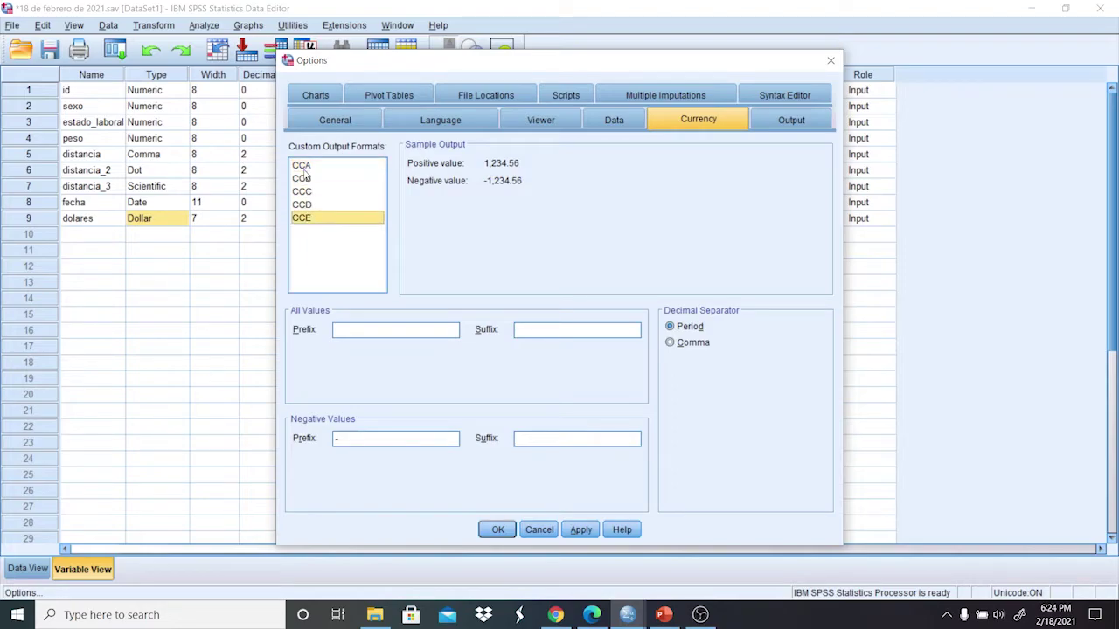
key("Up")
key("Up")
key("Up")
key("Up")
key("Down")
key("Up")
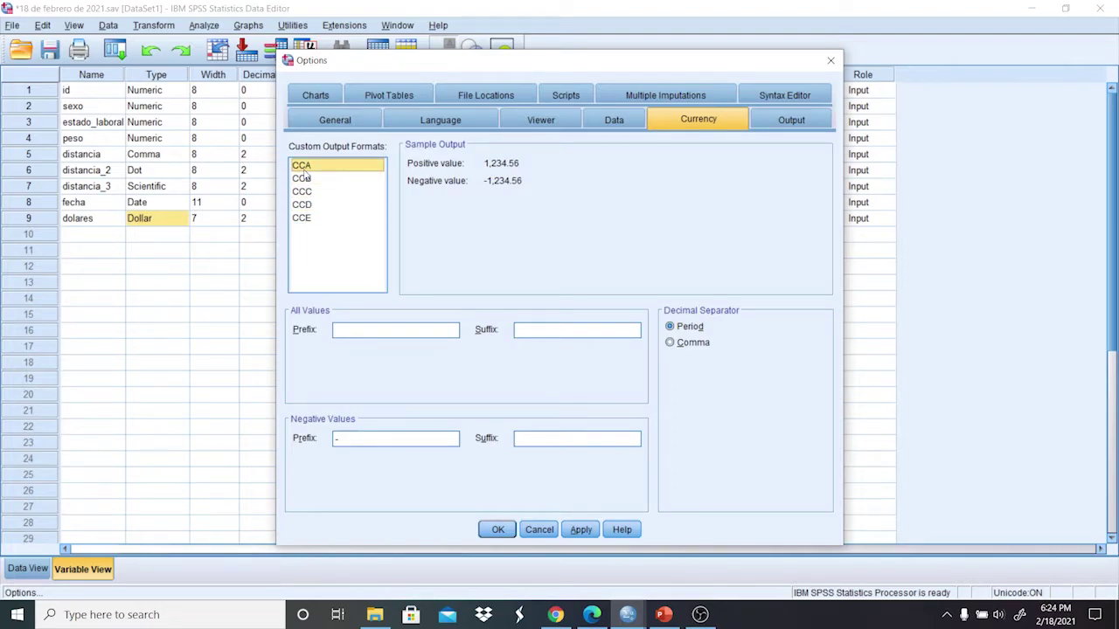
key("Down")
Set the all-values suffix of custom output format CCA to euro and apply it.
left_click(312, 167)
left_click(351, 333)
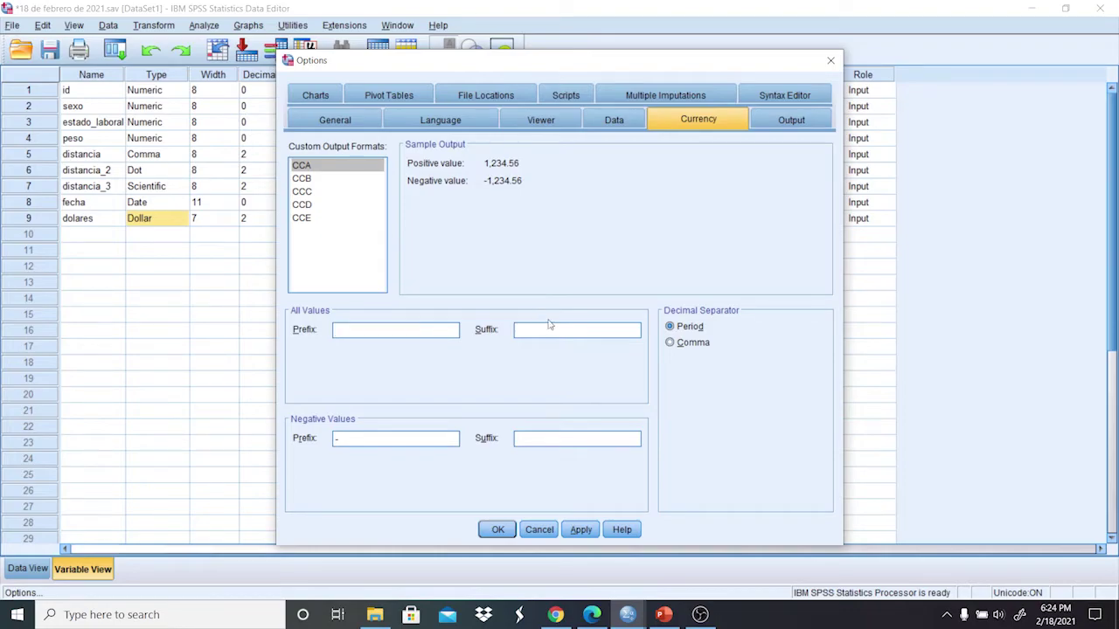
left_click(556, 329)
type("euro")
left_click(519, 331)
key("BackSpace")
left_click(591, 530)
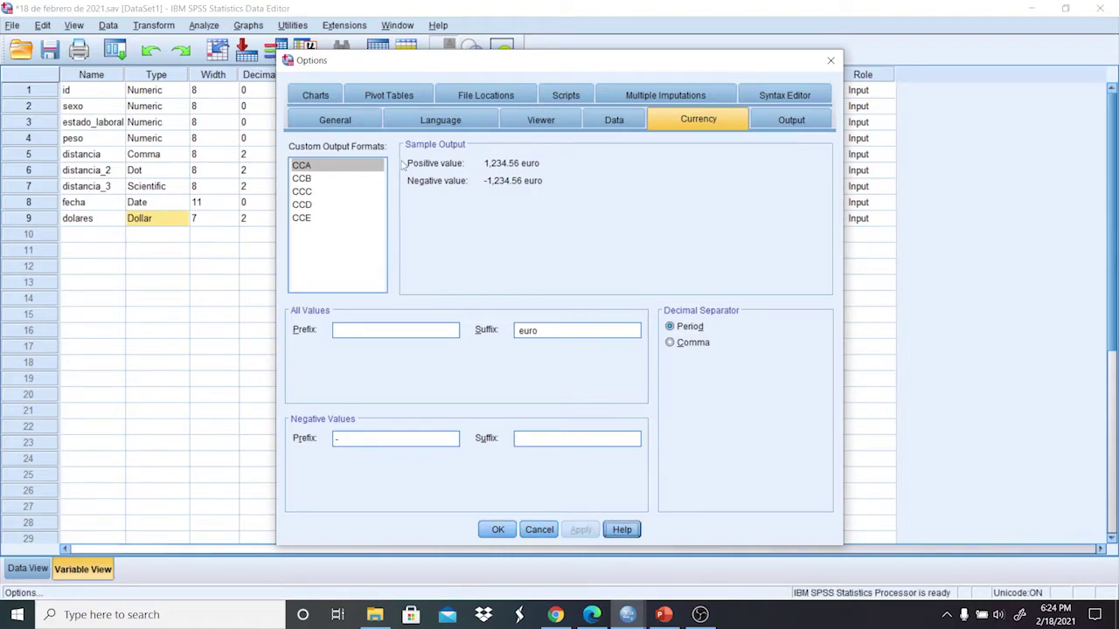
Set the all-values suffix of custom output format CCB to yen and save the currency options.
left_click(301, 180)
left_click(520, 332)
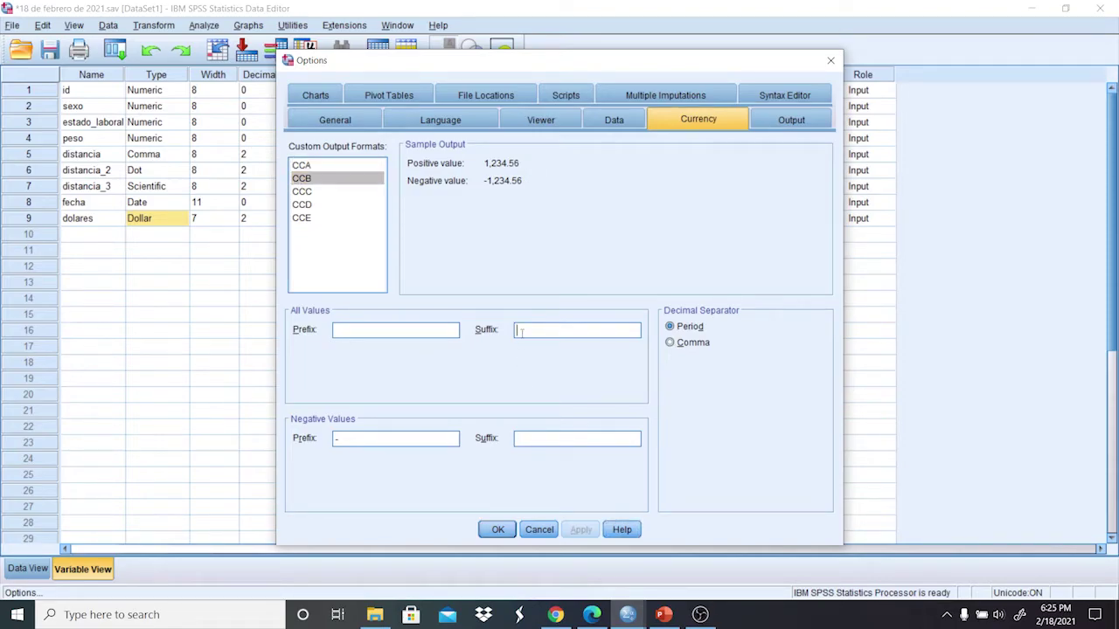
type("yen")
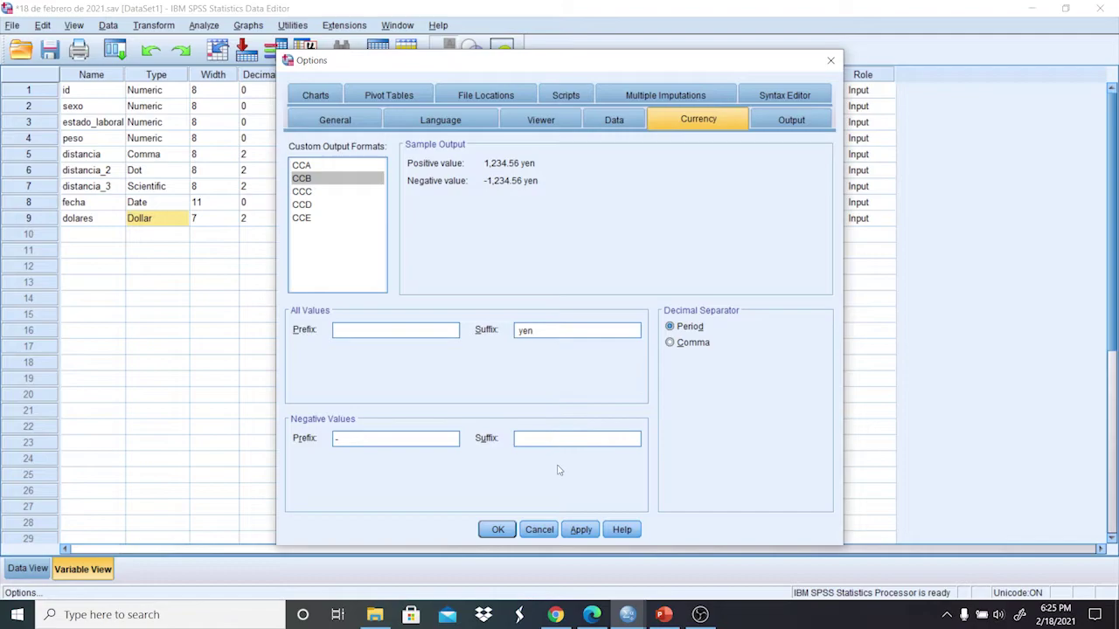
left_click(580, 530)
left_click(505, 531)
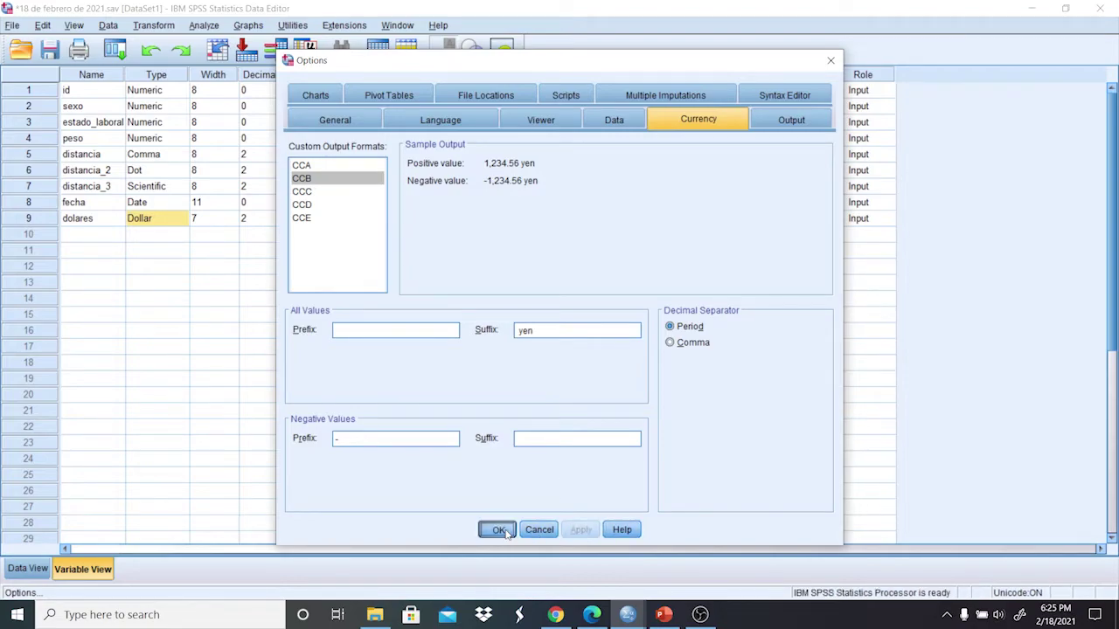
Copy the whole dolares column in the data sheet and paste it into the first empty column beside it.
left_click(28, 568)
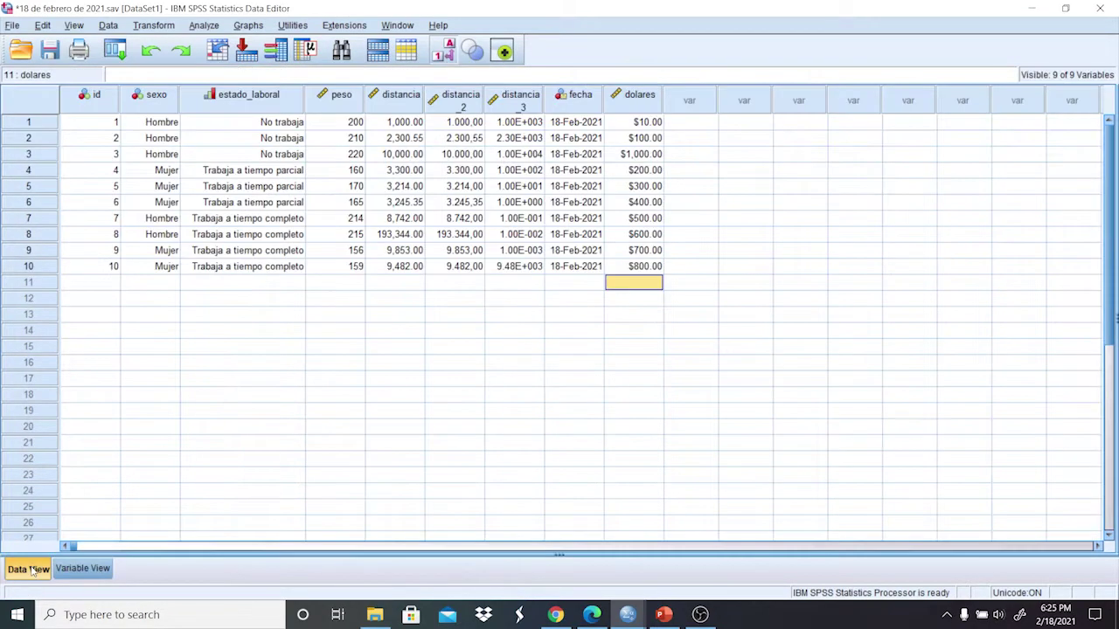
left_click(643, 98)
right_click(643, 98)
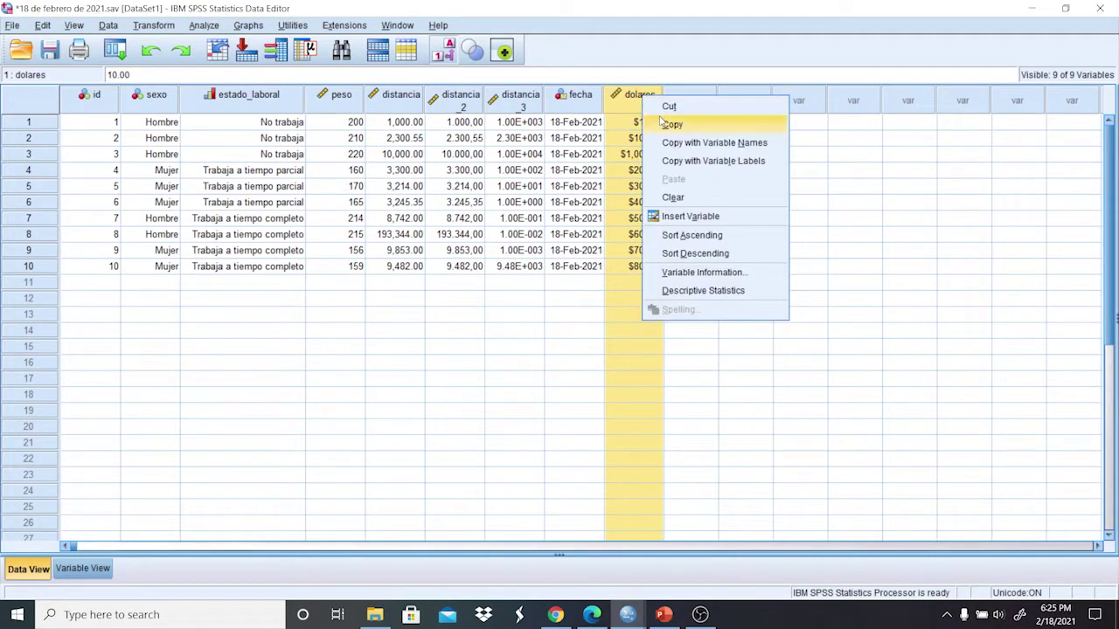
left_click(666, 124)
left_click(687, 98)
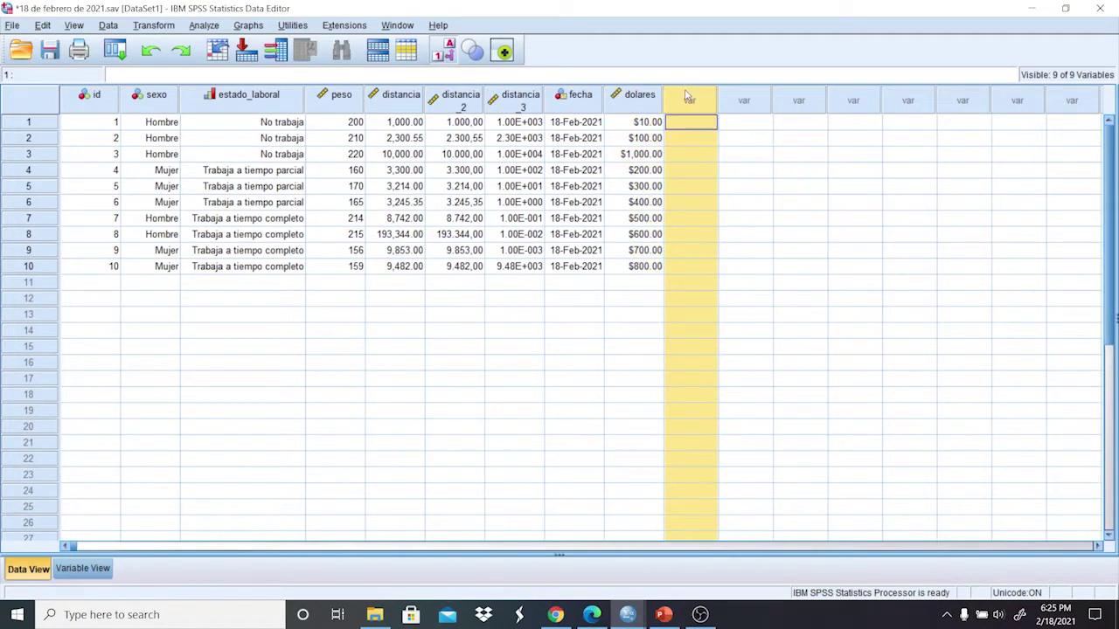
right_click(687, 98)
left_click(715, 174)
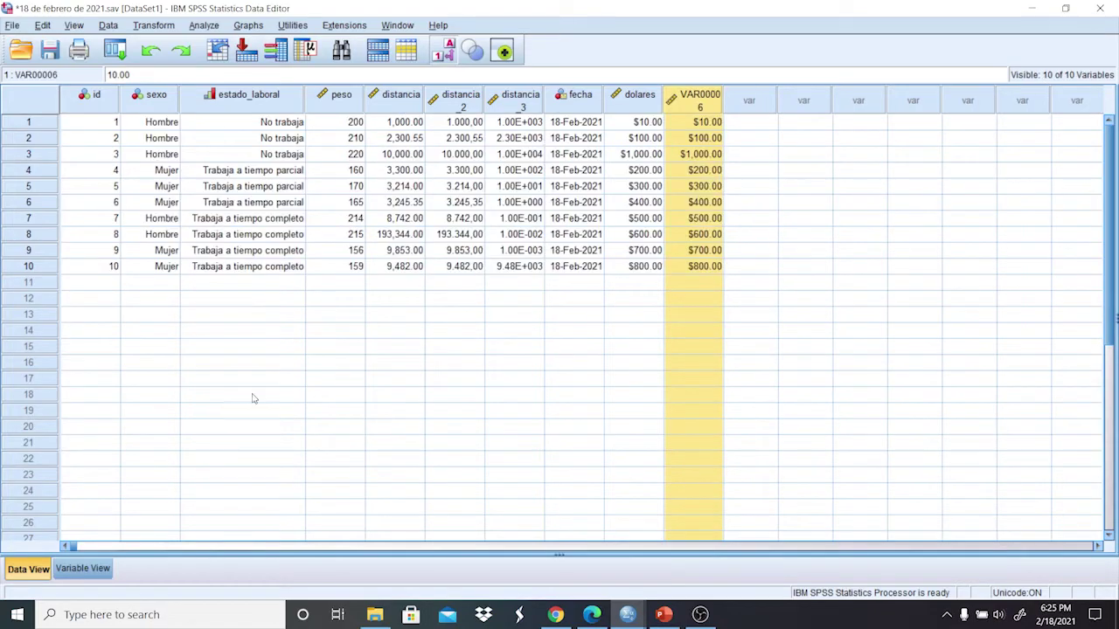
Rename the copied variable in row 10 as euros and change its label to "¿Cuántos euros tienes en la cuenta bancaria?".
left_click(75, 568)
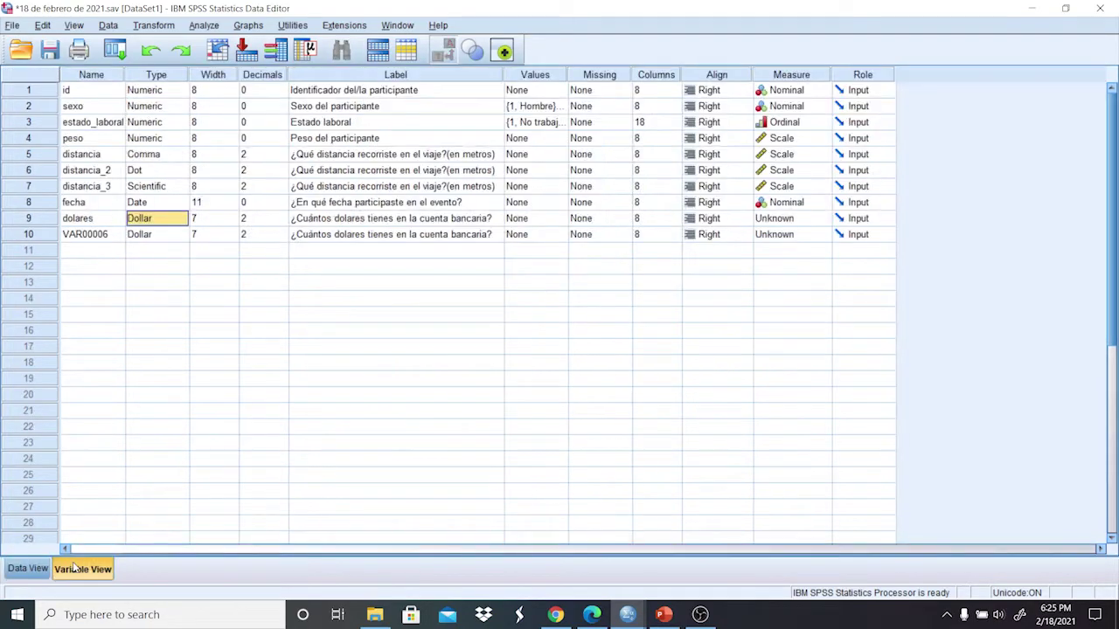
double_click(88, 235)
double_click(87, 234)
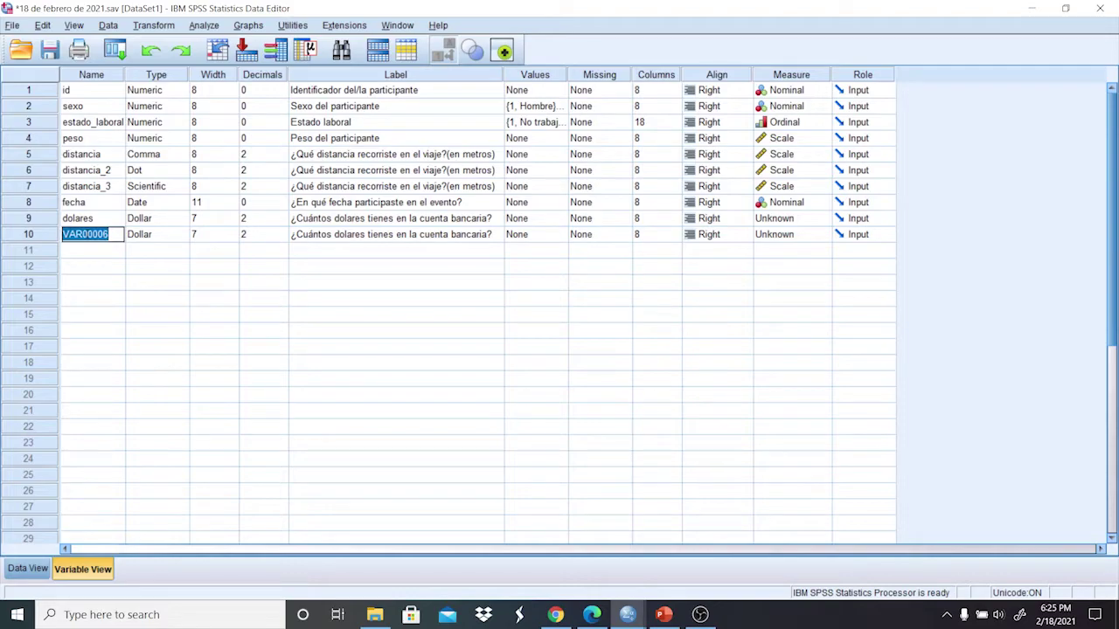
type("euros")
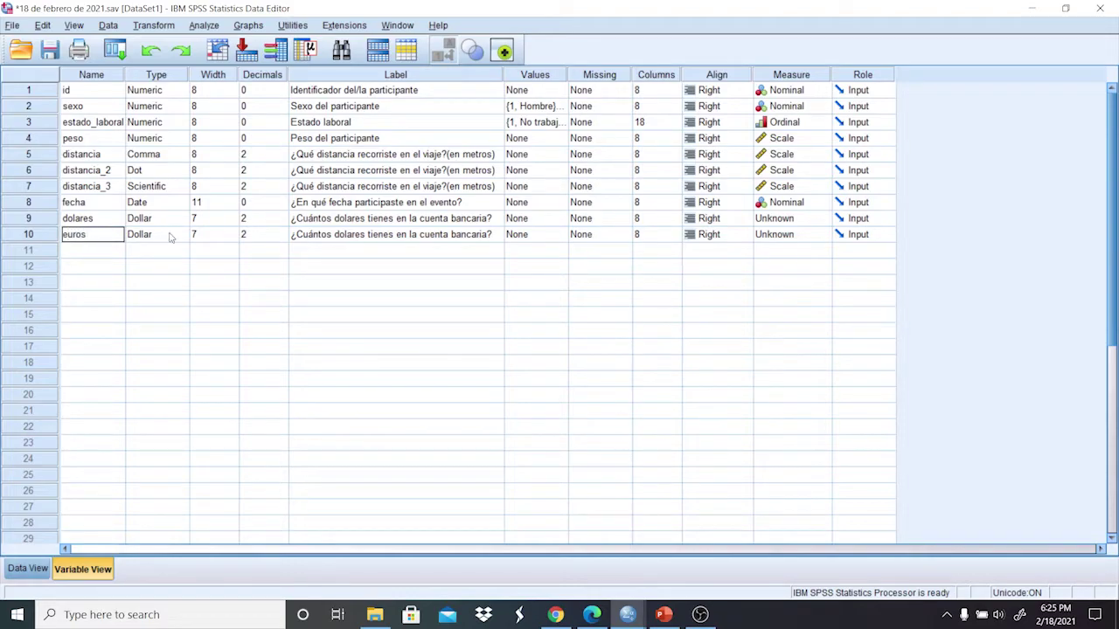
double_click(345, 236)
double_click(350, 234)
type("euros")
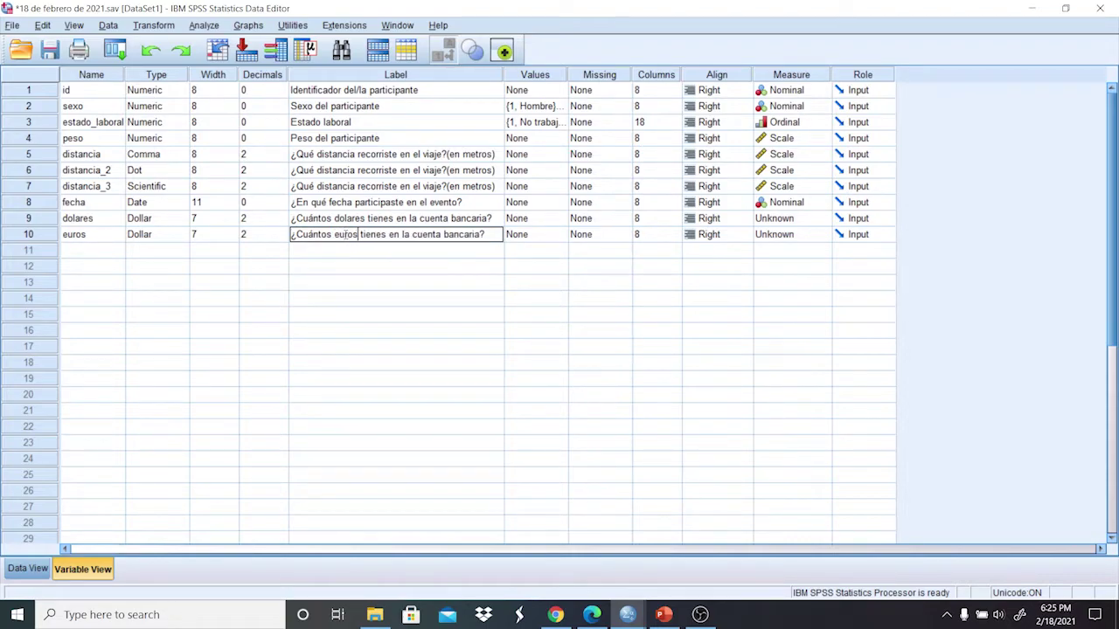
Set the euros variable's type to custom currency CCA and compare its values with the dolares column in the data sheet.
left_click(179, 234)
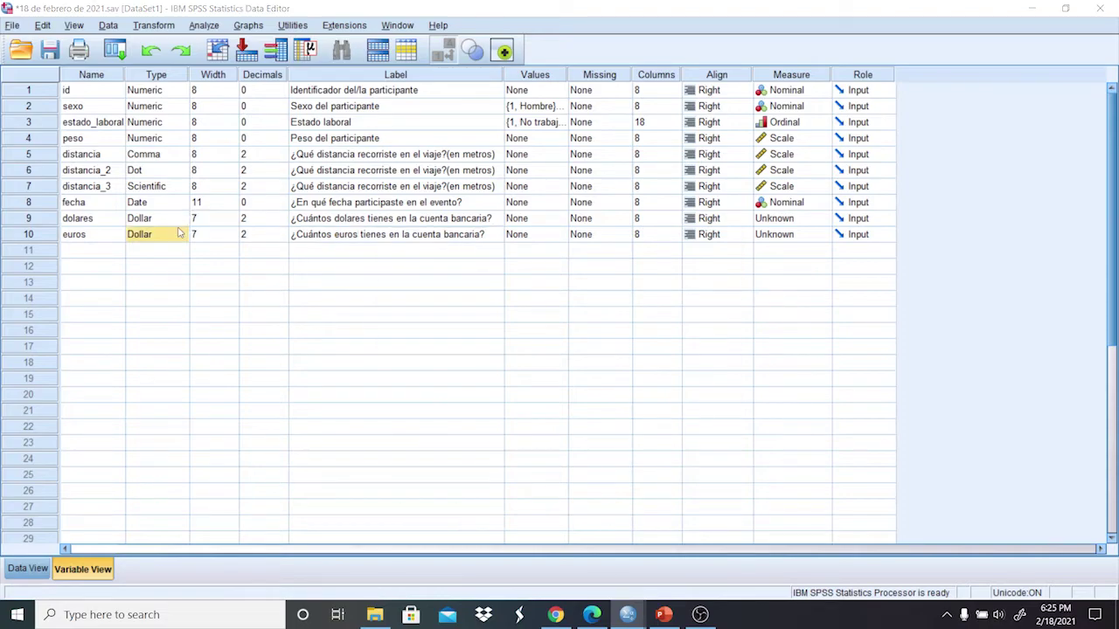
left_click(181, 235)
left_click(400, 310)
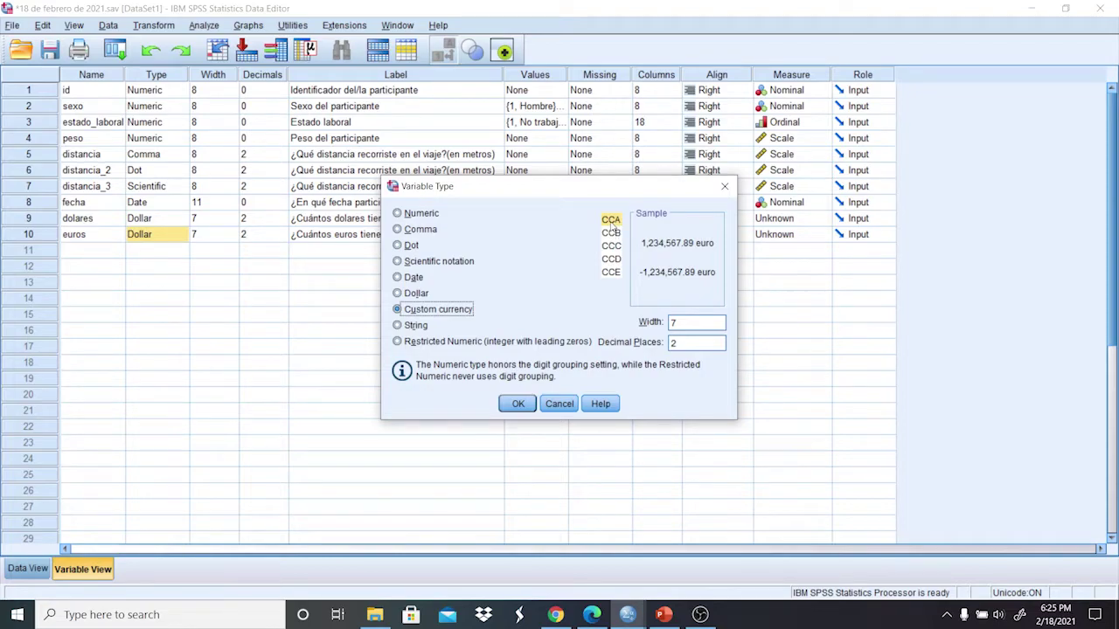
left_click(517, 405)
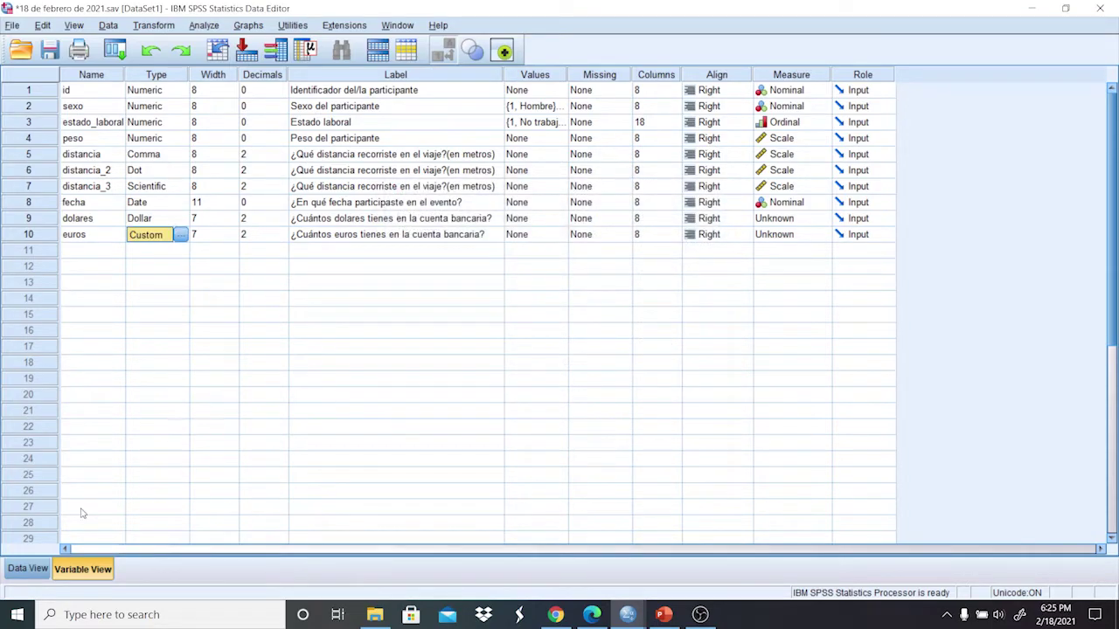
left_click(27, 569)
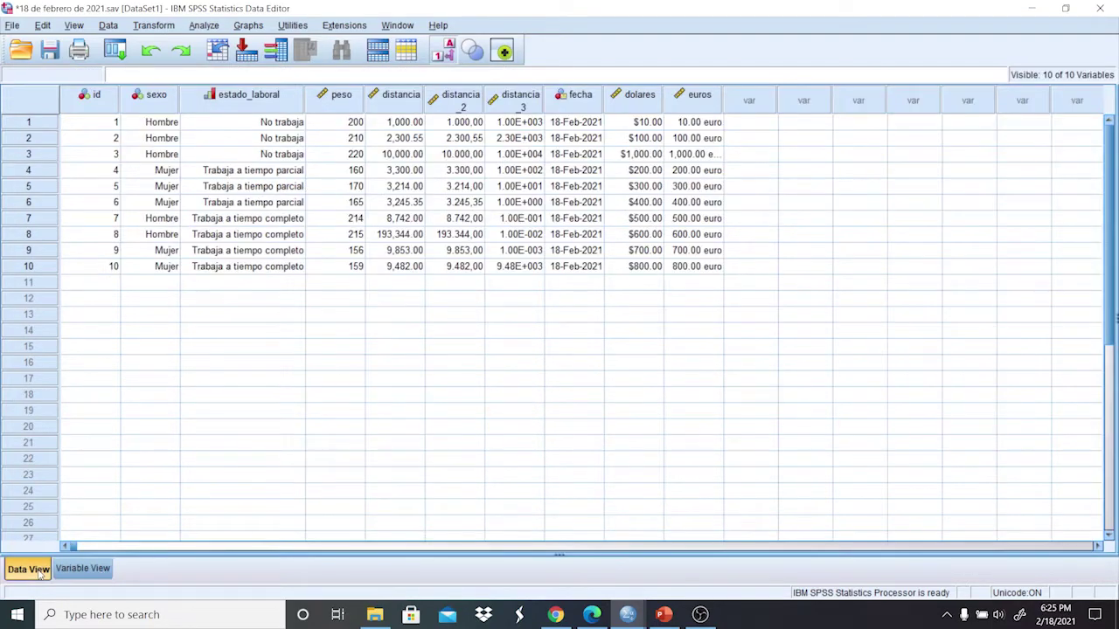
left_click(700, 124)
left_click(649, 125)
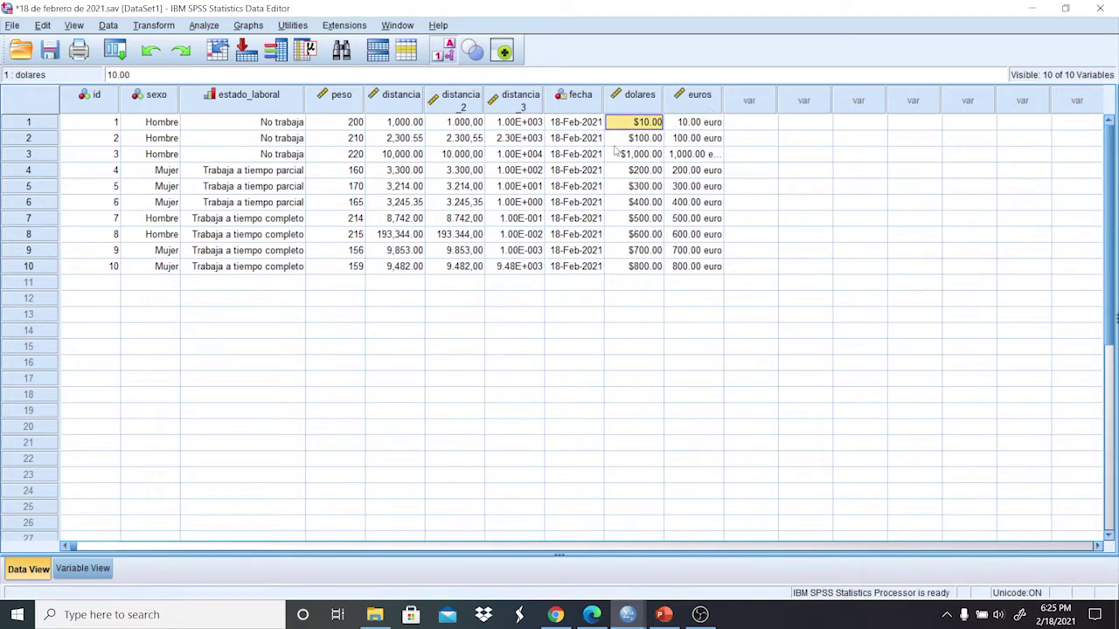
Delete the euros variable in row 10 from the variable definitions.
left_click(102, 571)
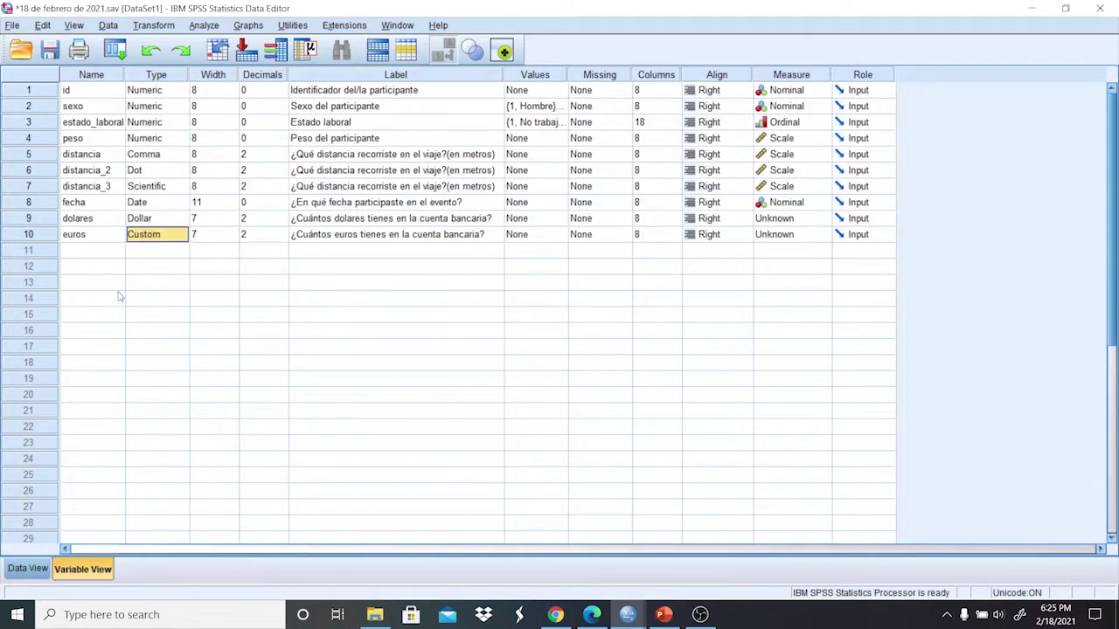
left_click(39, 238)
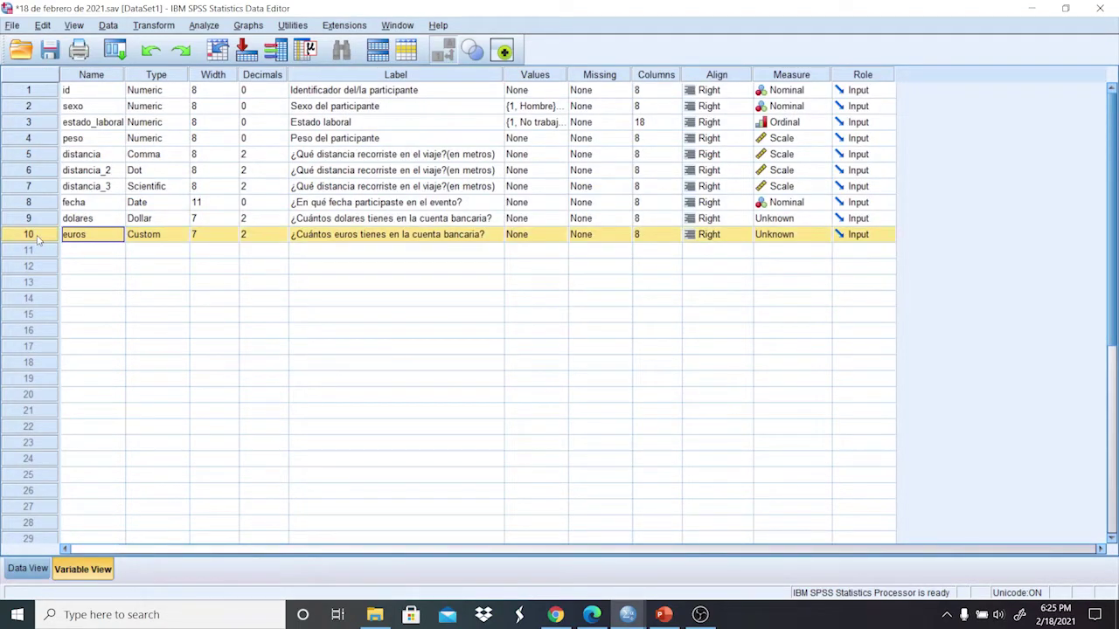
left_click(38, 253)
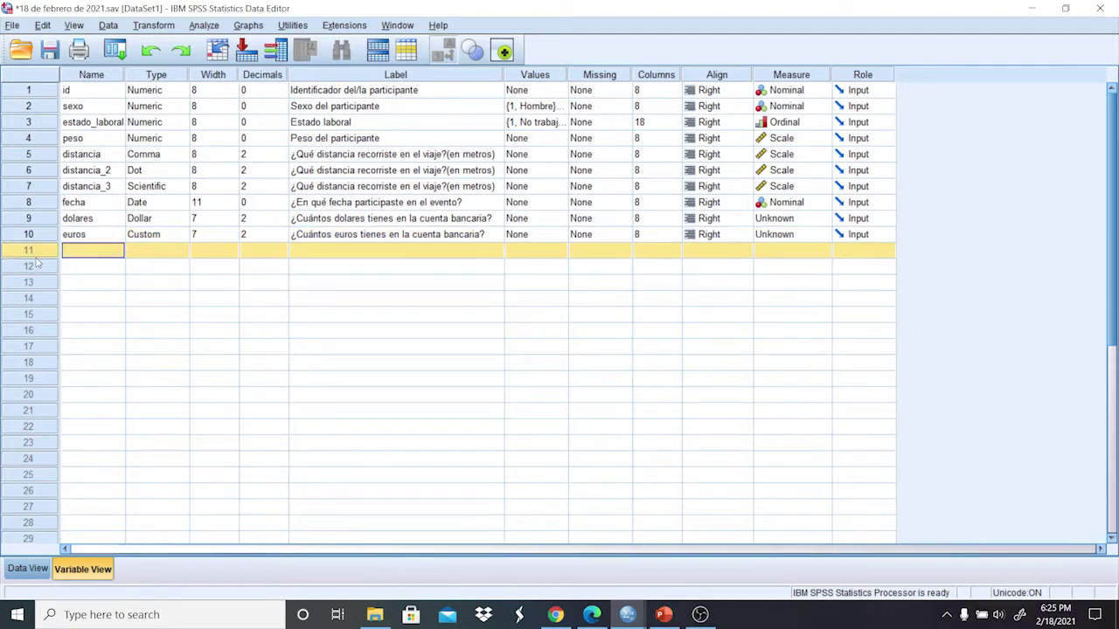
right_click(30, 236)
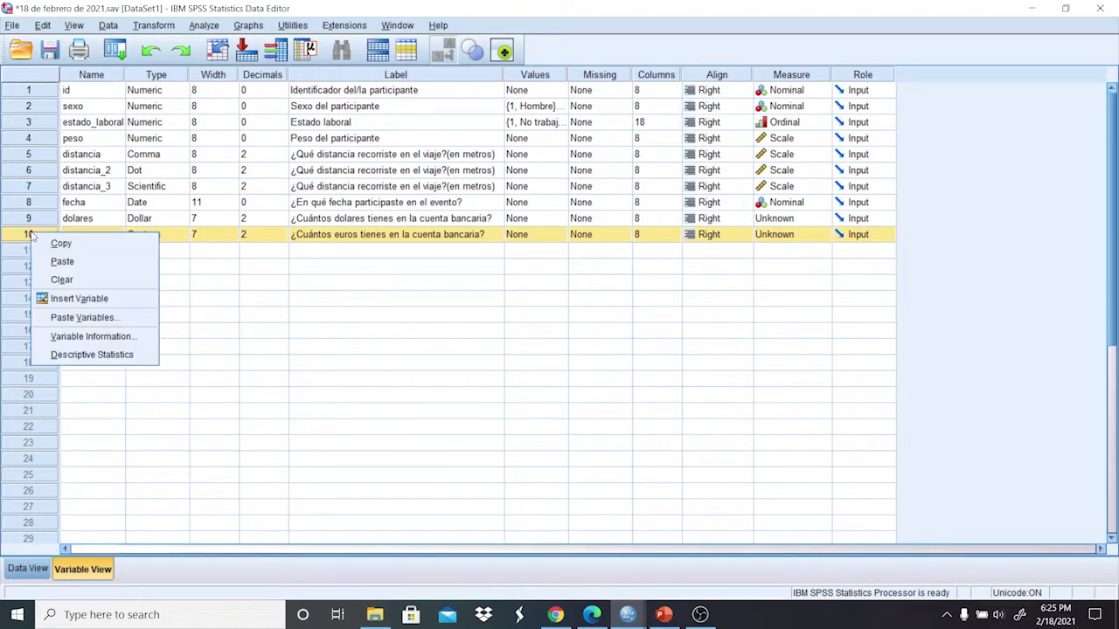
left_click(100, 281)
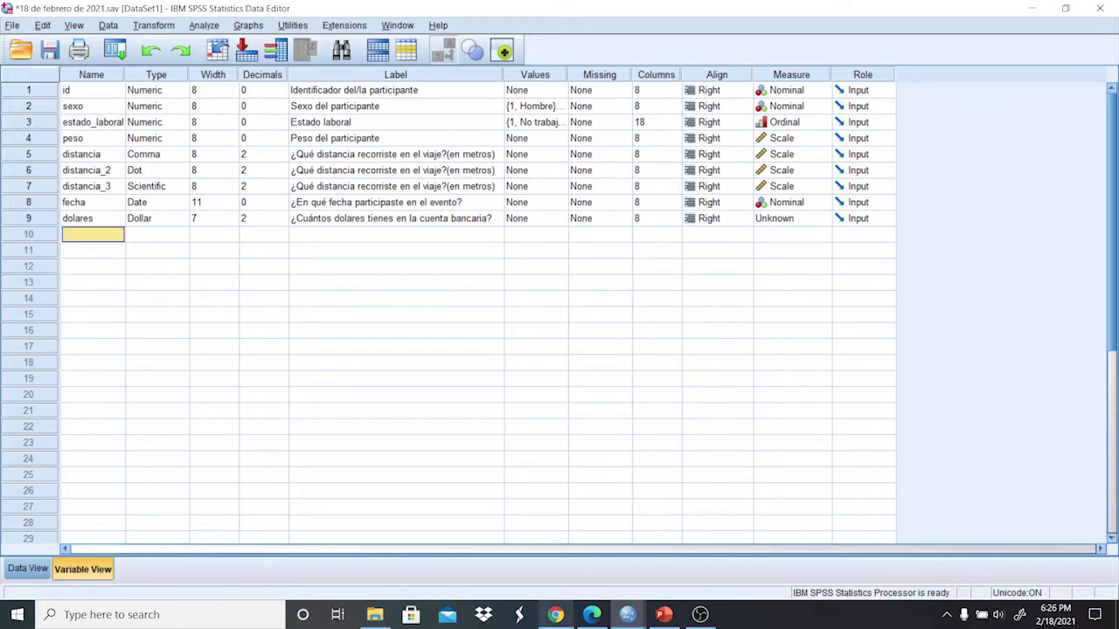
Switch to Chrome and search Google for "1 dollar to euro" in a new tab.
left_click(555, 614)
left_click(719, 12)
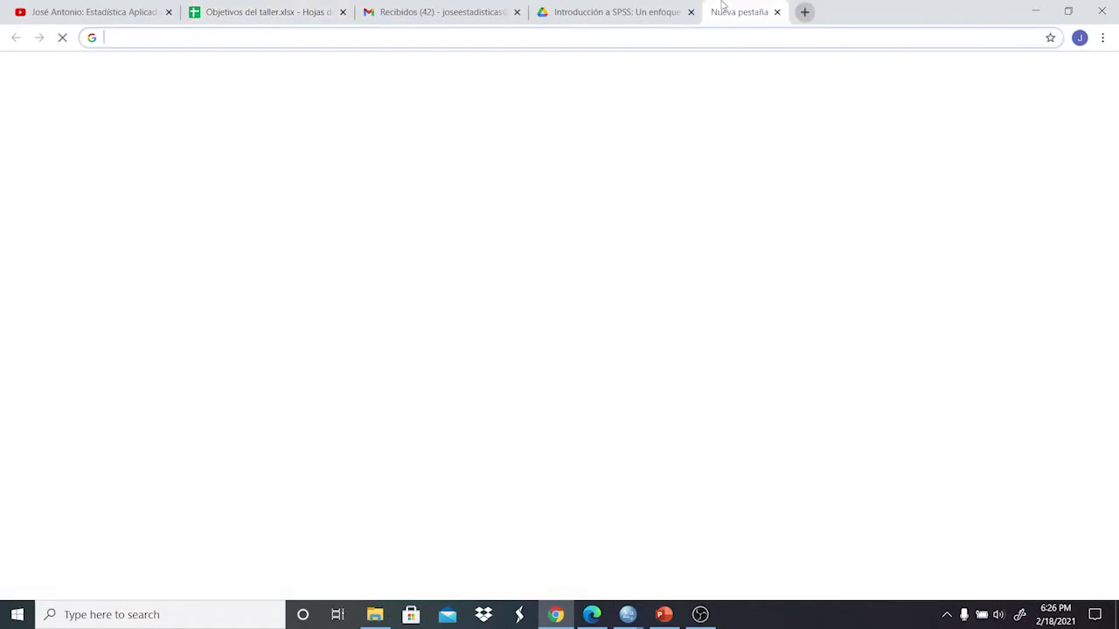
type("1 dollar to eu")
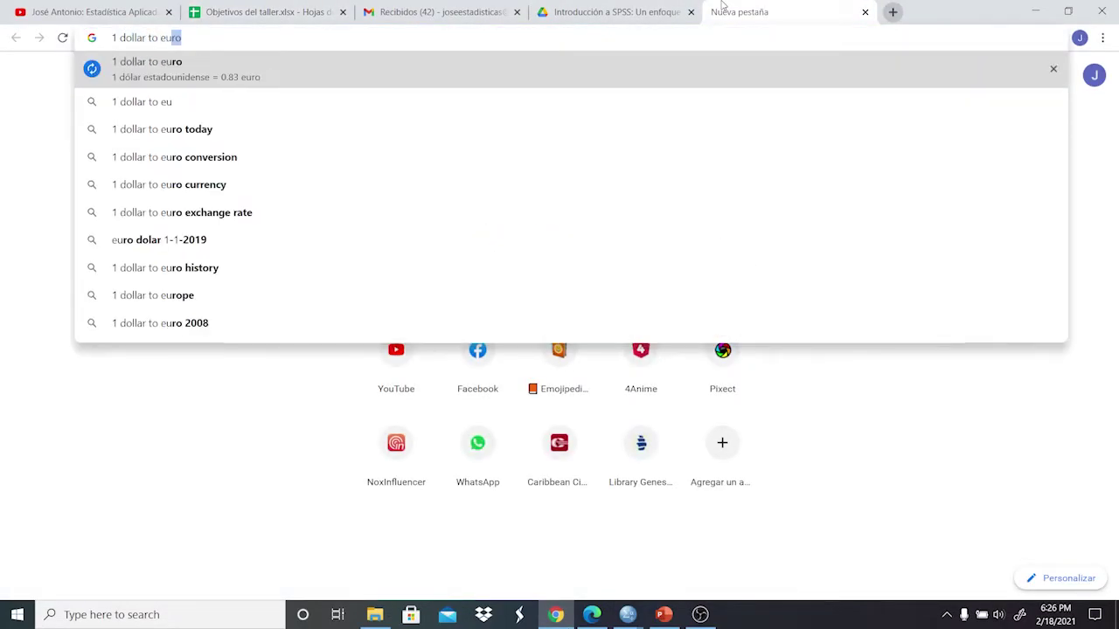
key("Return")
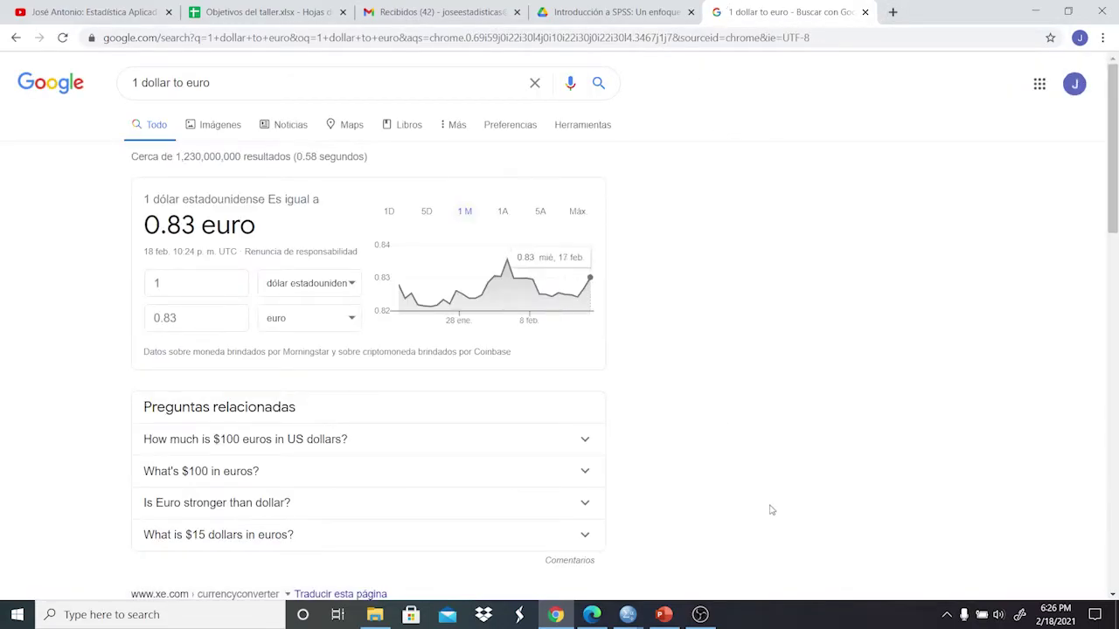
Switch back to the SPSS data editor and start a Compute Variable transformation with euro as the target variable.
mouse_move(628, 613)
left_click(650, 560)
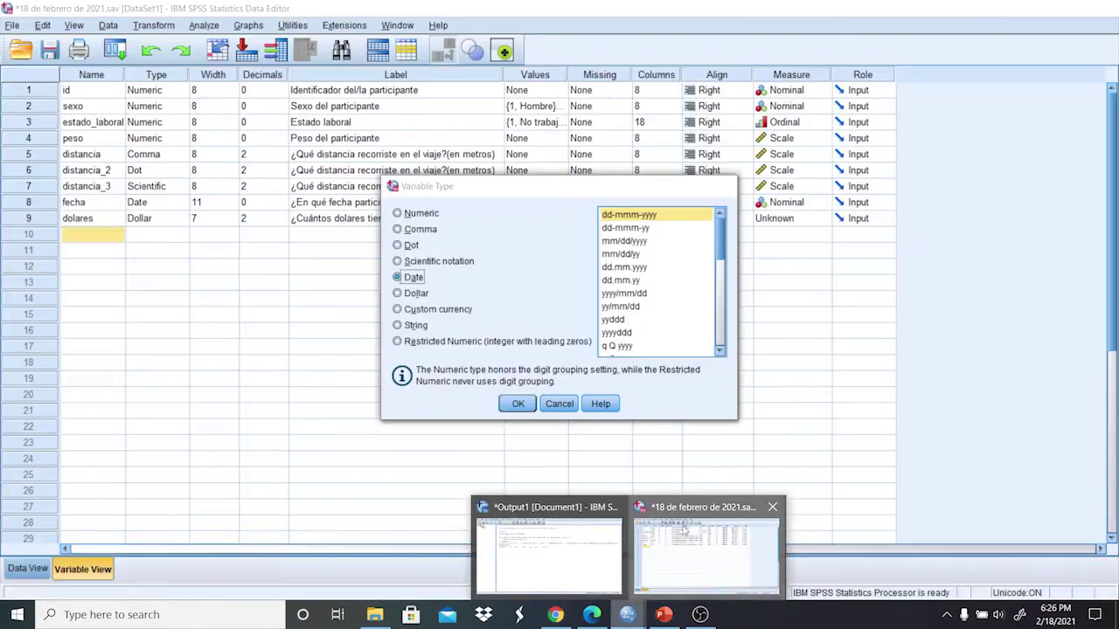
left_click(153, 26)
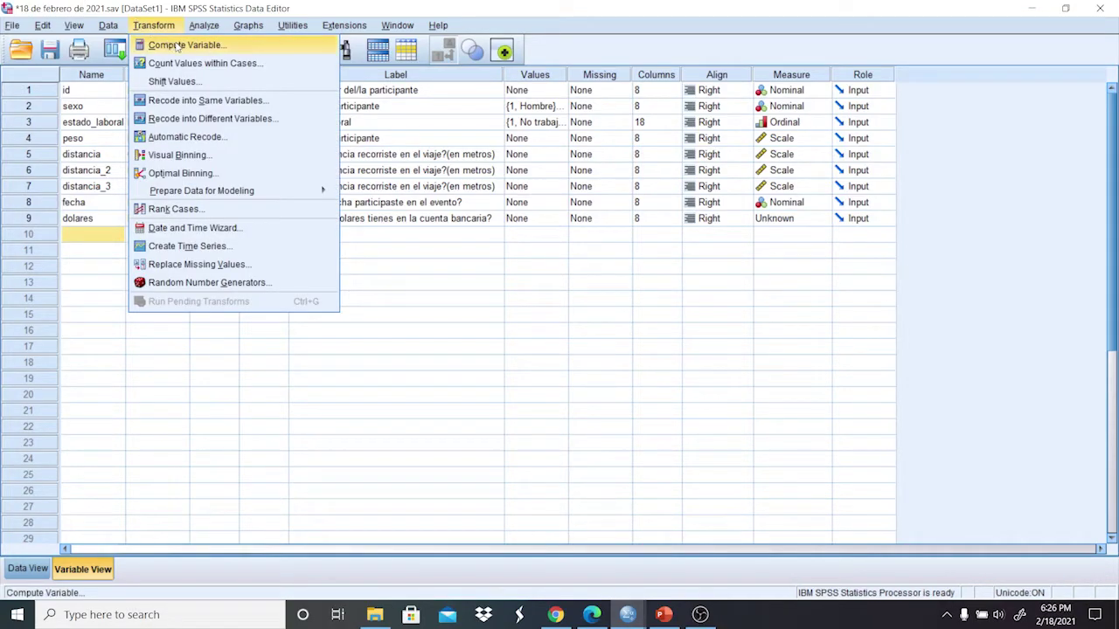
left_click(177, 45)
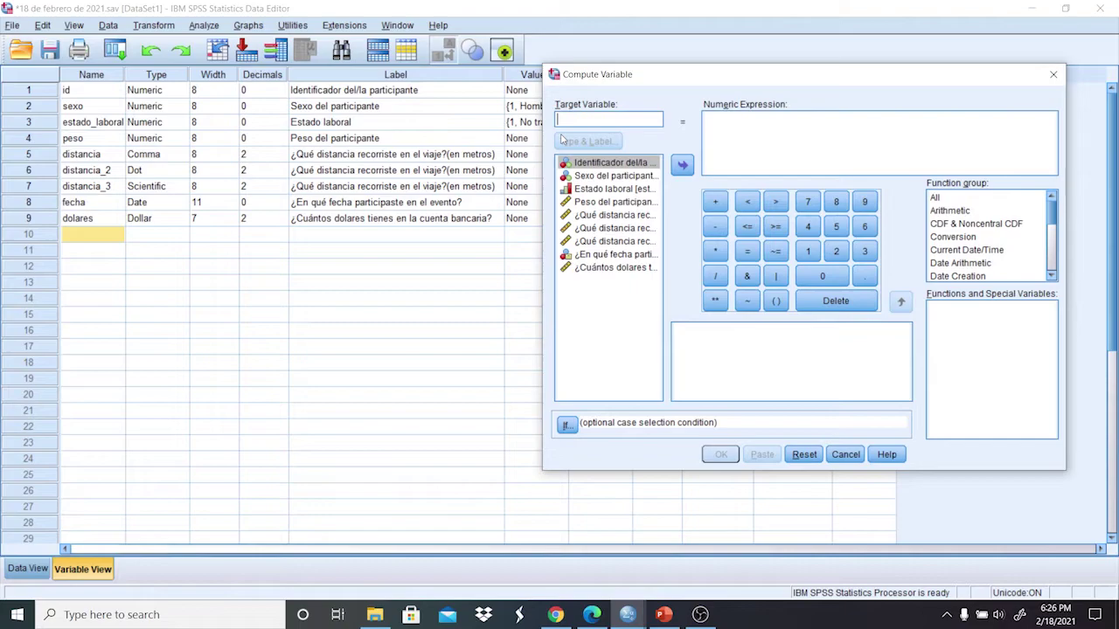
type("euro")
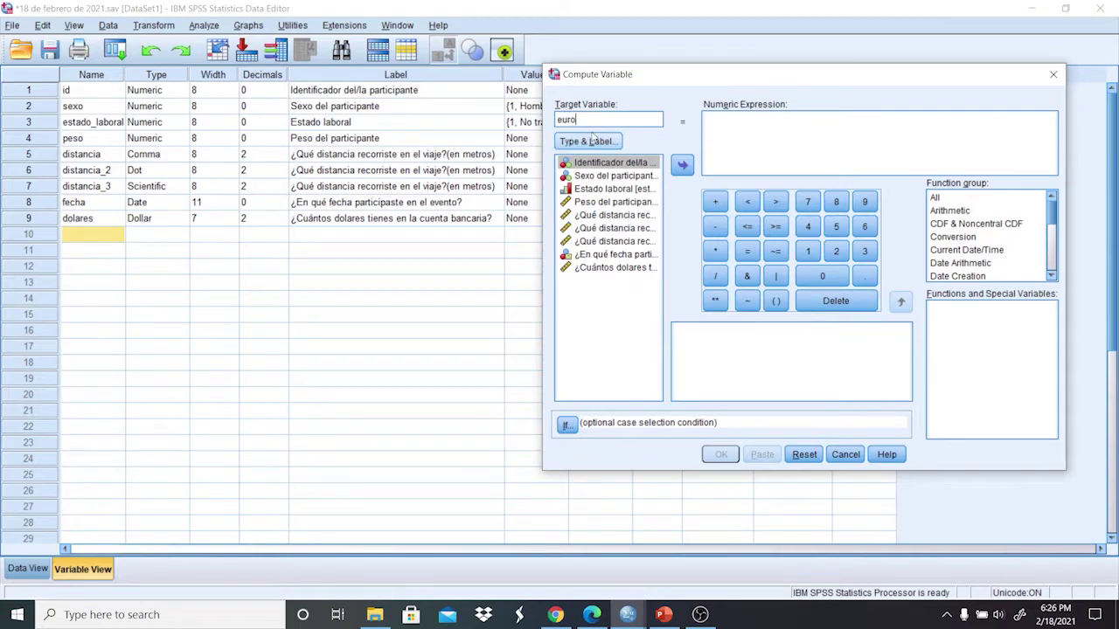
Look through the All and Search function groups for a function to use in the numeric expression.
left_click(725, 120)
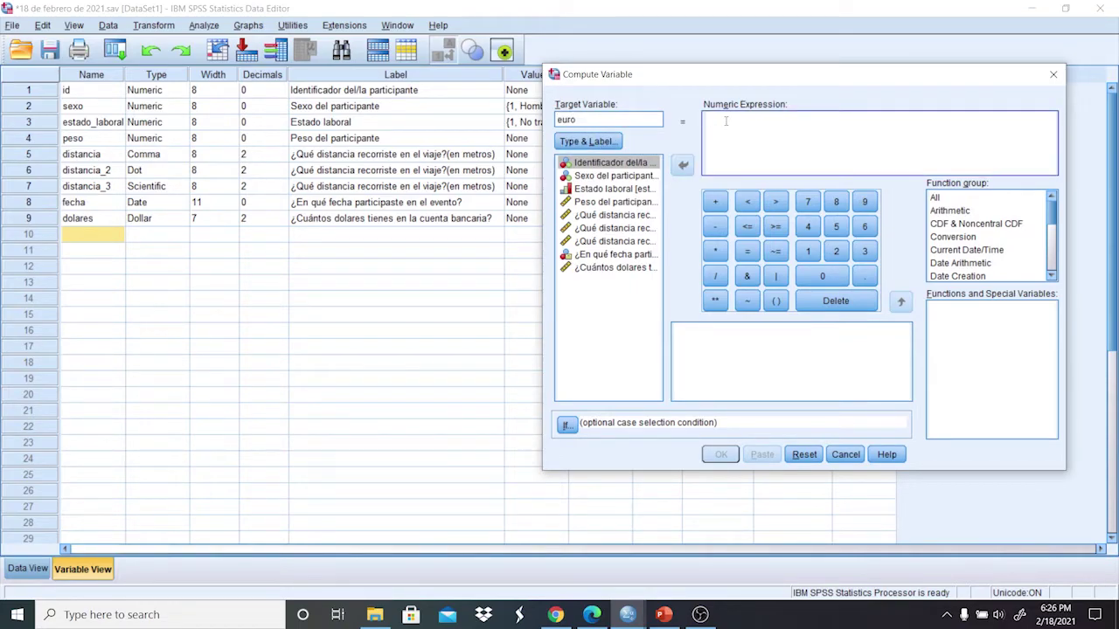
left_click(947, 200)
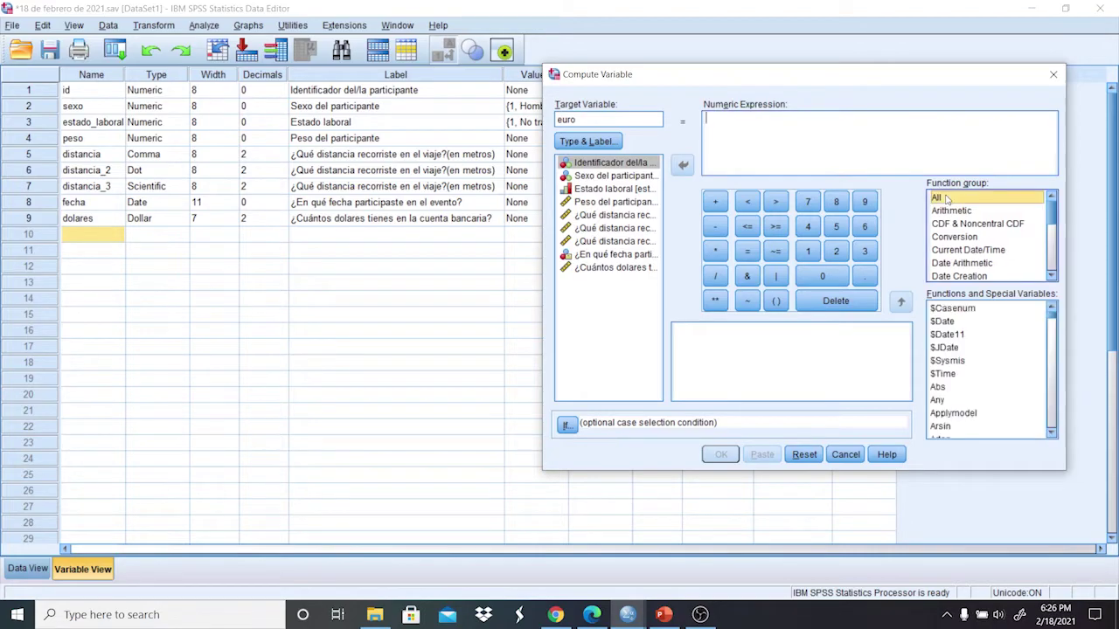
key("s")
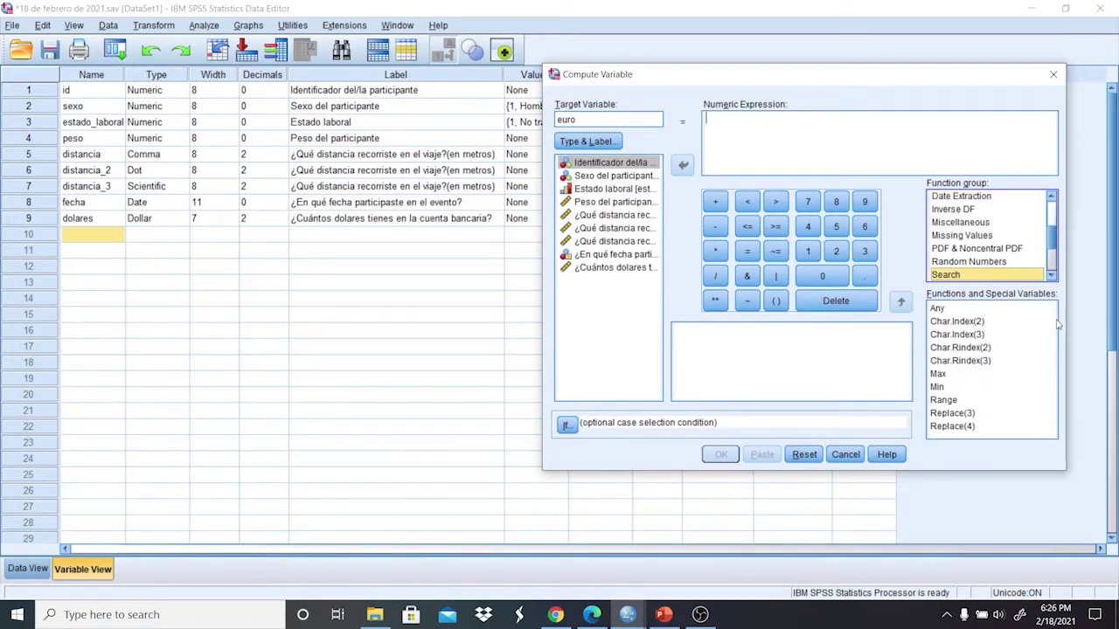
Insert the Sum function from the All function group into the numeric expression for euro.
scroll(1054, 260, "up", 3)
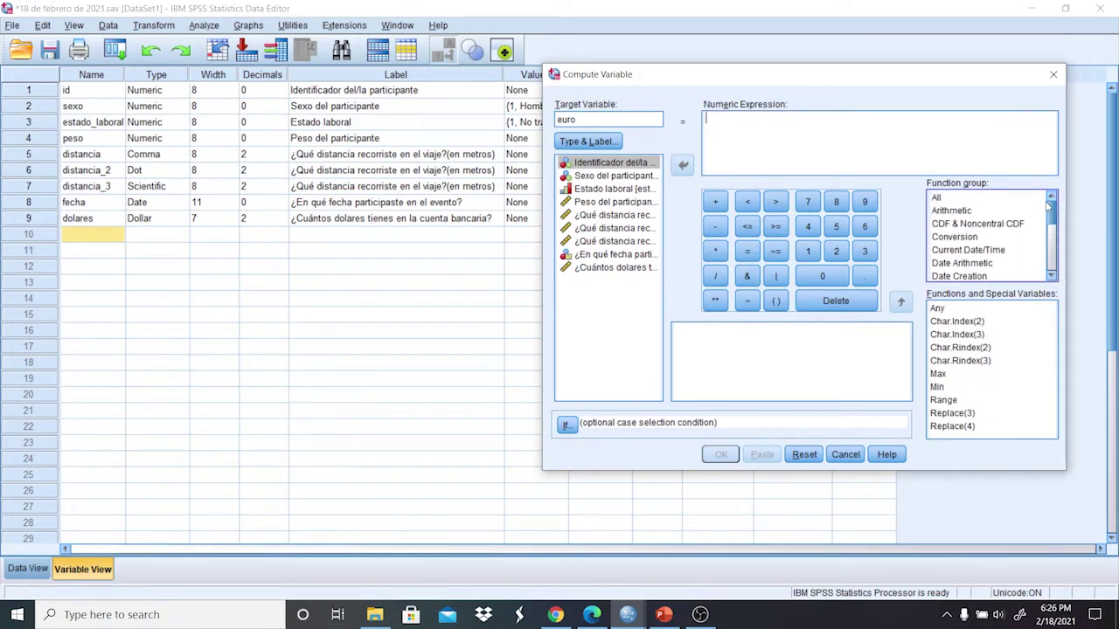
left_click(959, 199)
left_click(1000, 323)
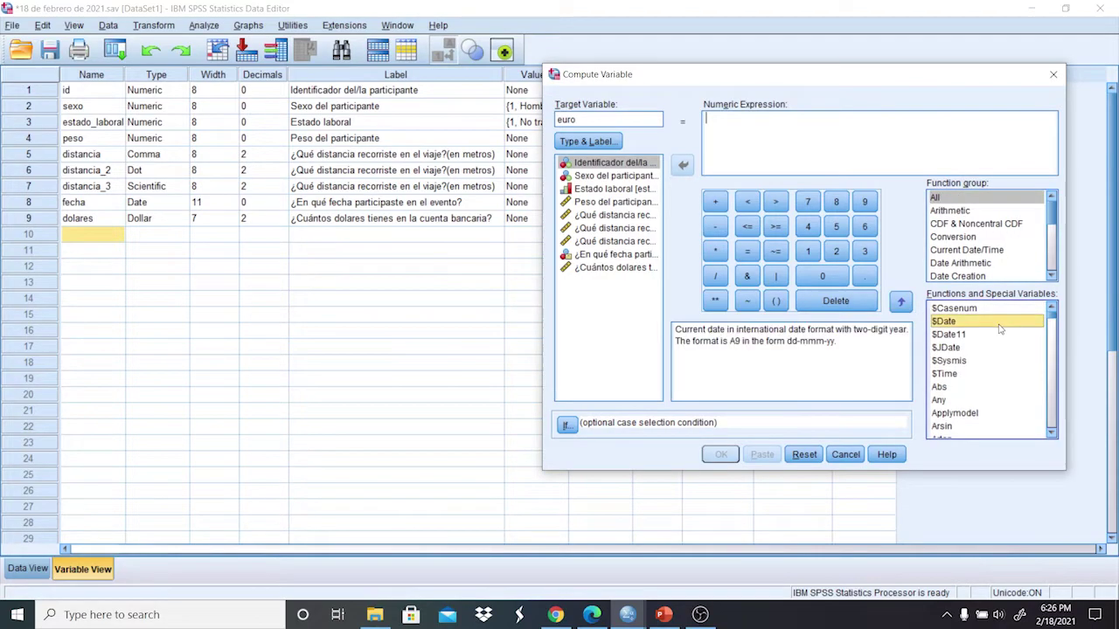
key("s")
scroll(1039, 394, "down", 3)
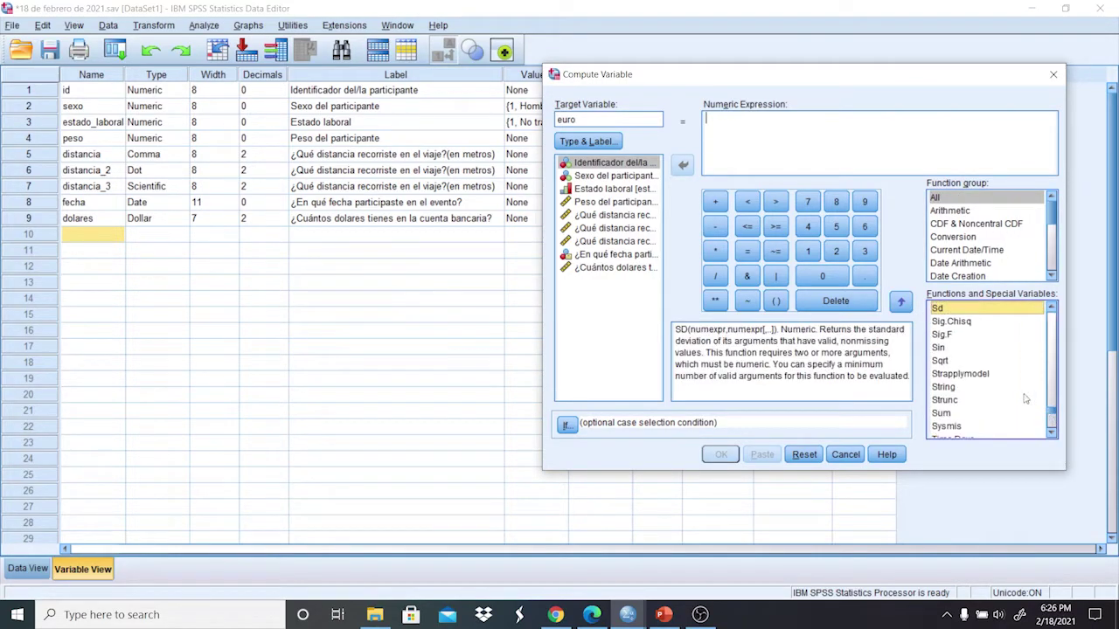
double_click(941, 413)
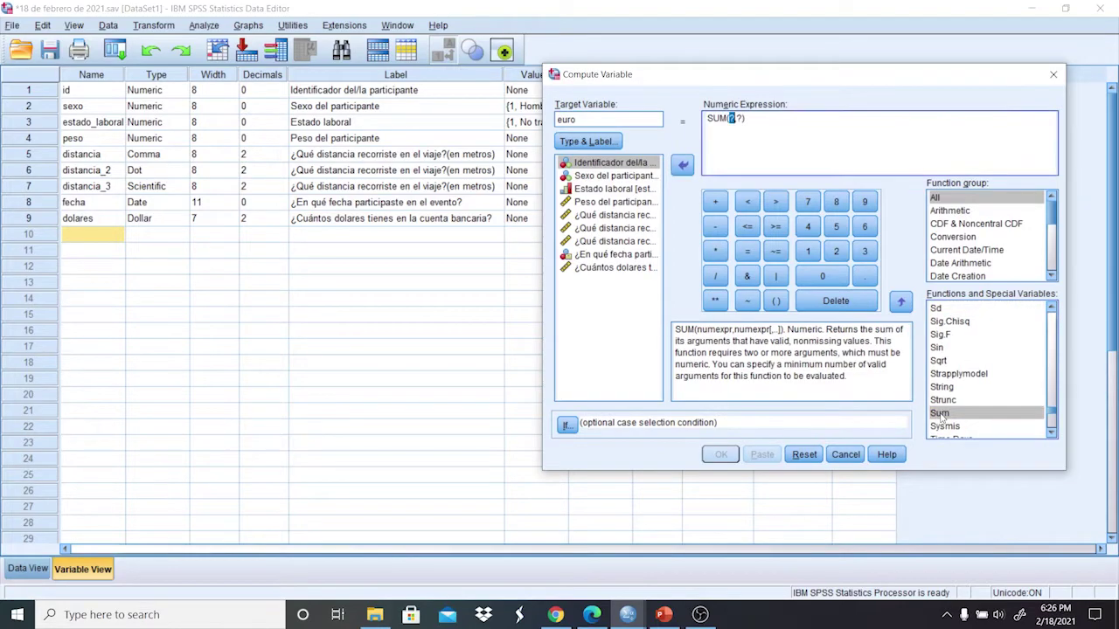
Clear the Sum function from the numeric expression.
left_click(743, 118)
key("BackSpace")
key("BackSpace")
key("BackSpace")
key("BackSpace")
key("BackSpace")
key("BackSpace")
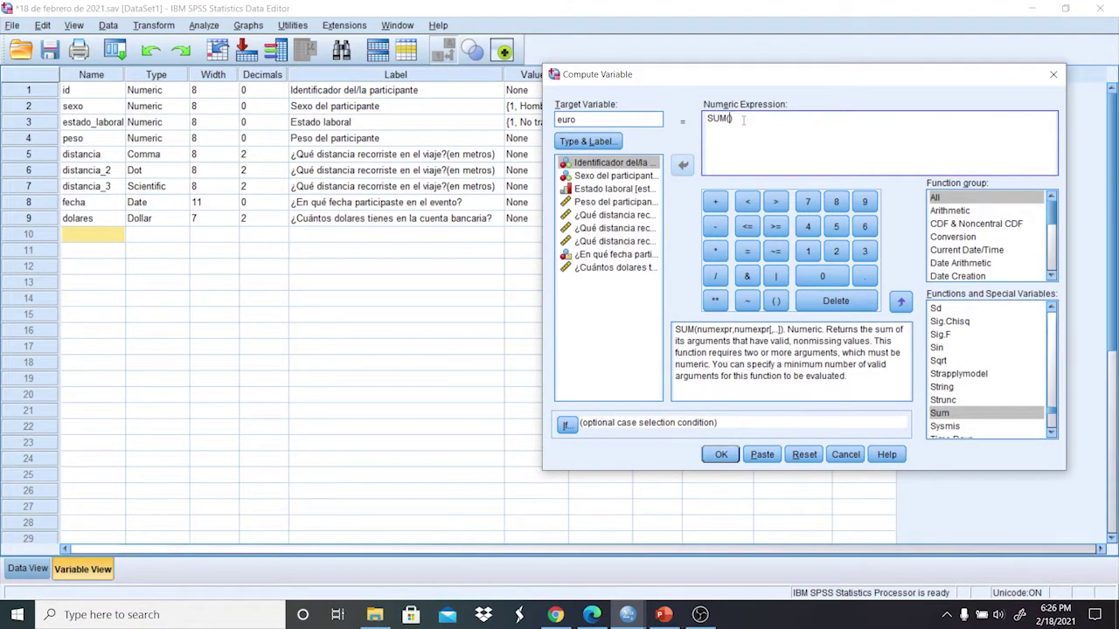
key("BackSpace")
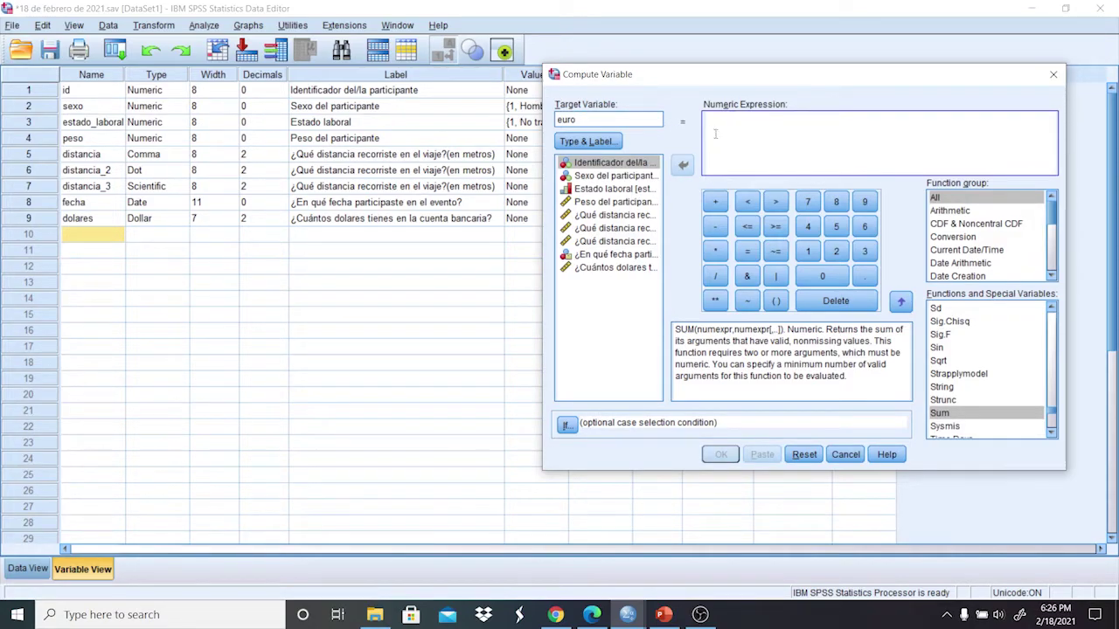
Display variable names in the source list and compute the target variable euro as dolares*0.83.
right_click(589, 229)
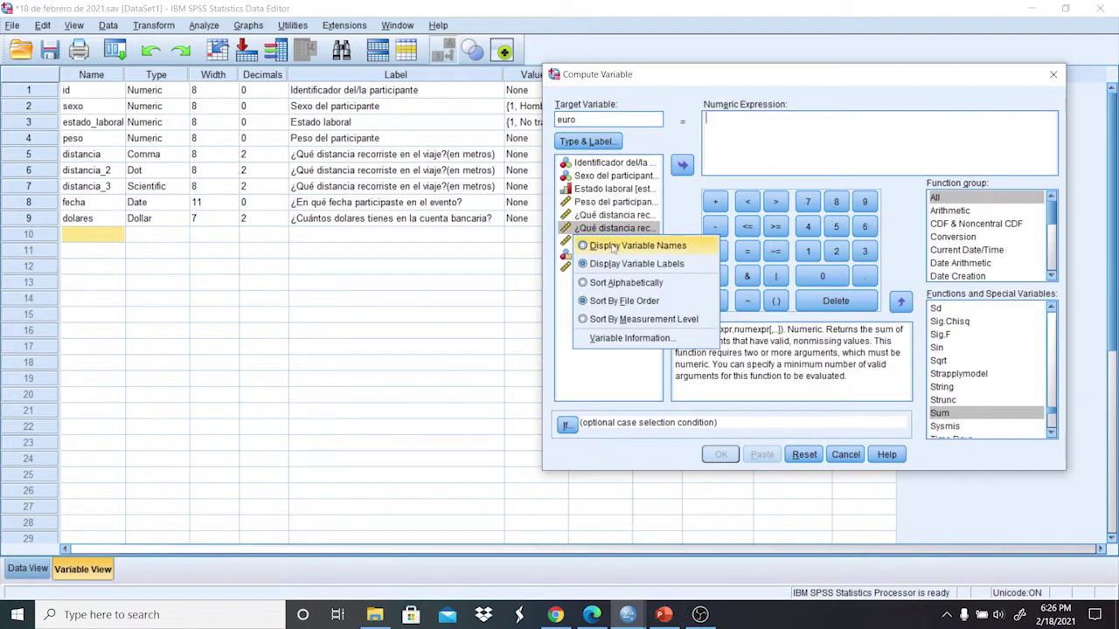
left_click(637, 246)
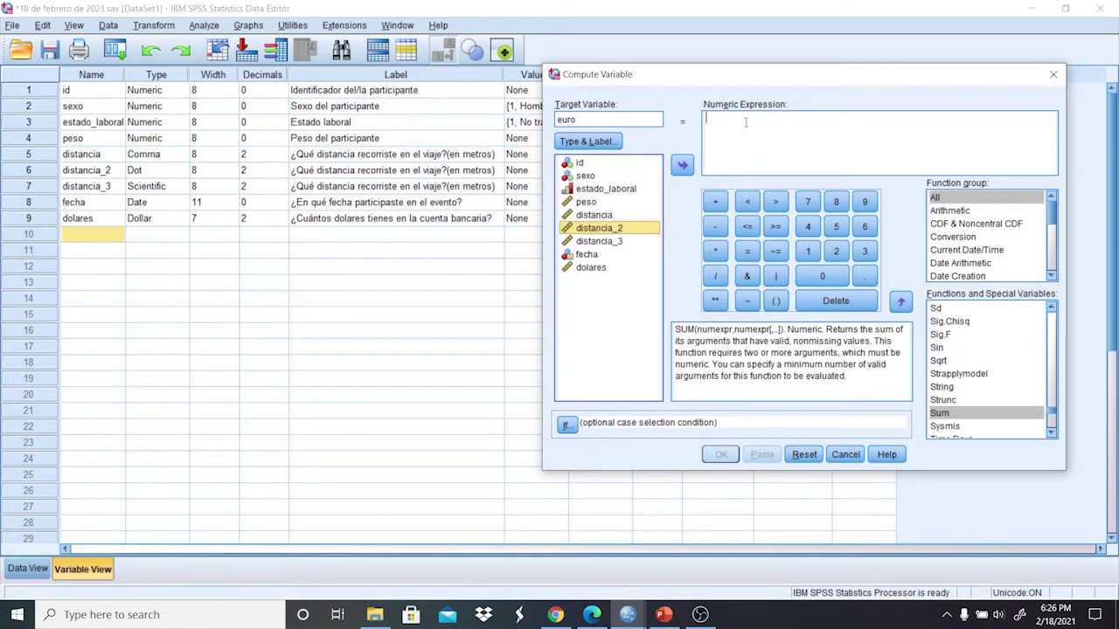
double_click(585, 271)
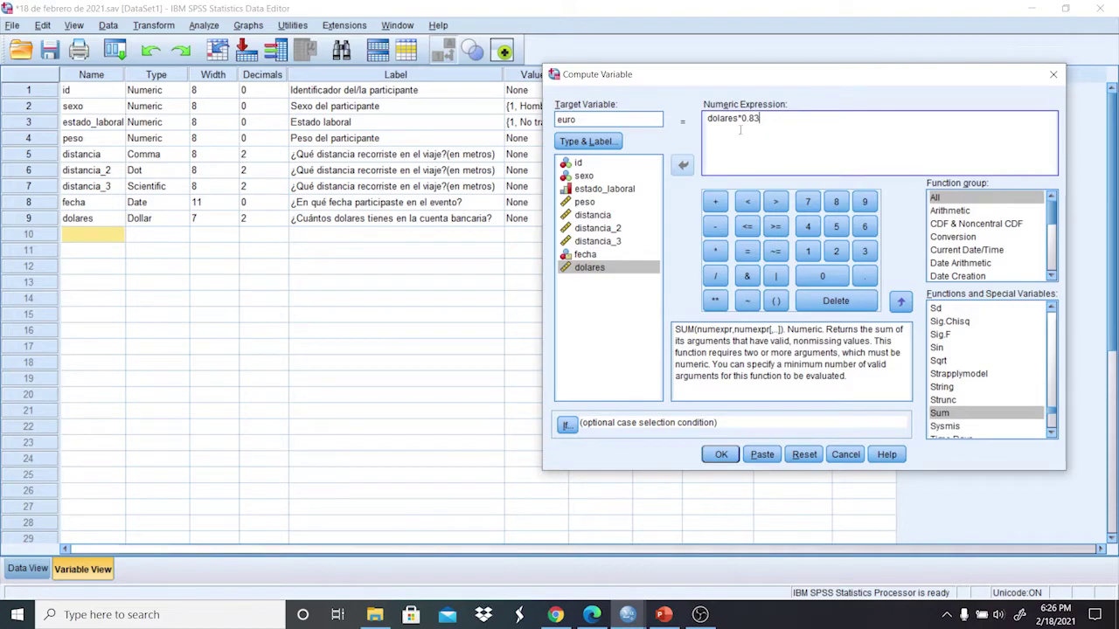
left_click(721, 455)
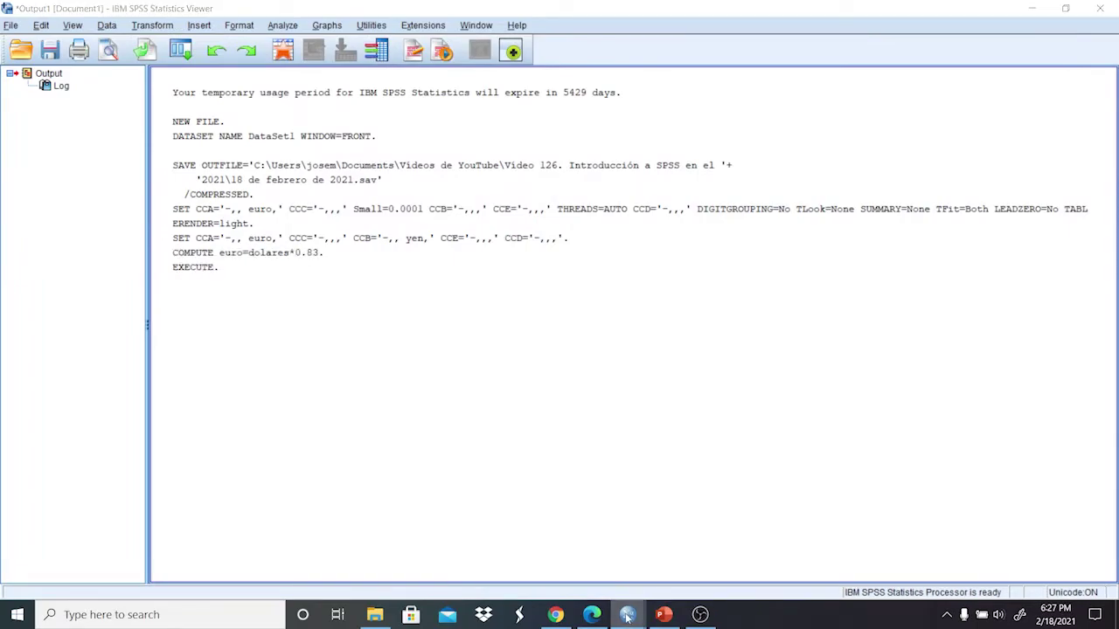
Return to the data editor and inspect the computed euro values for each case.
mouse_move(626, 617)
left_click(644, 544)
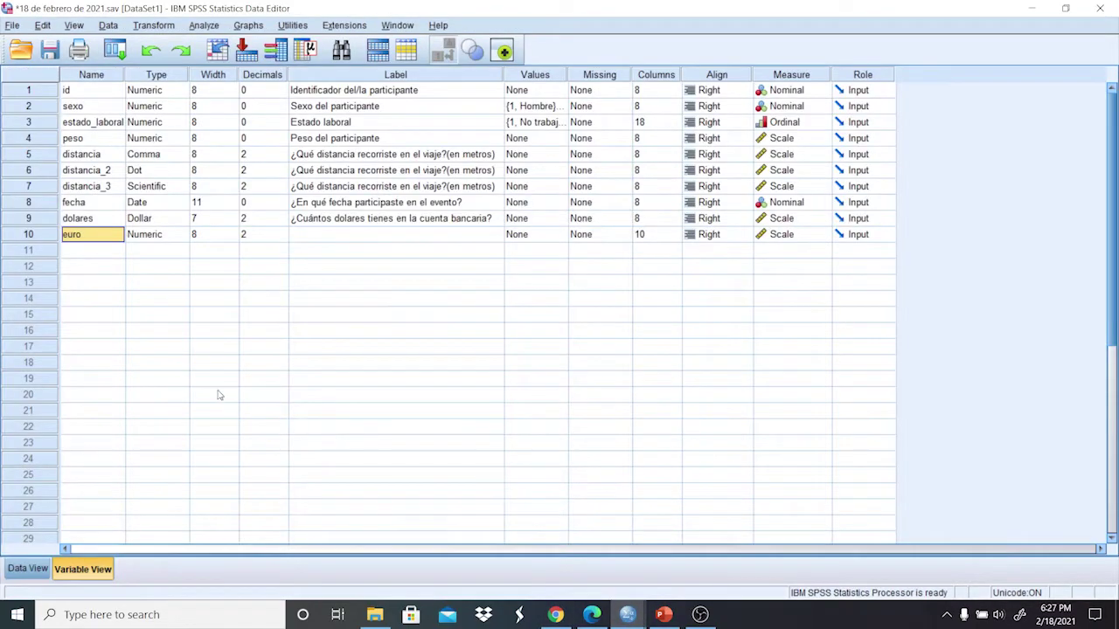
left_click(35, 569)
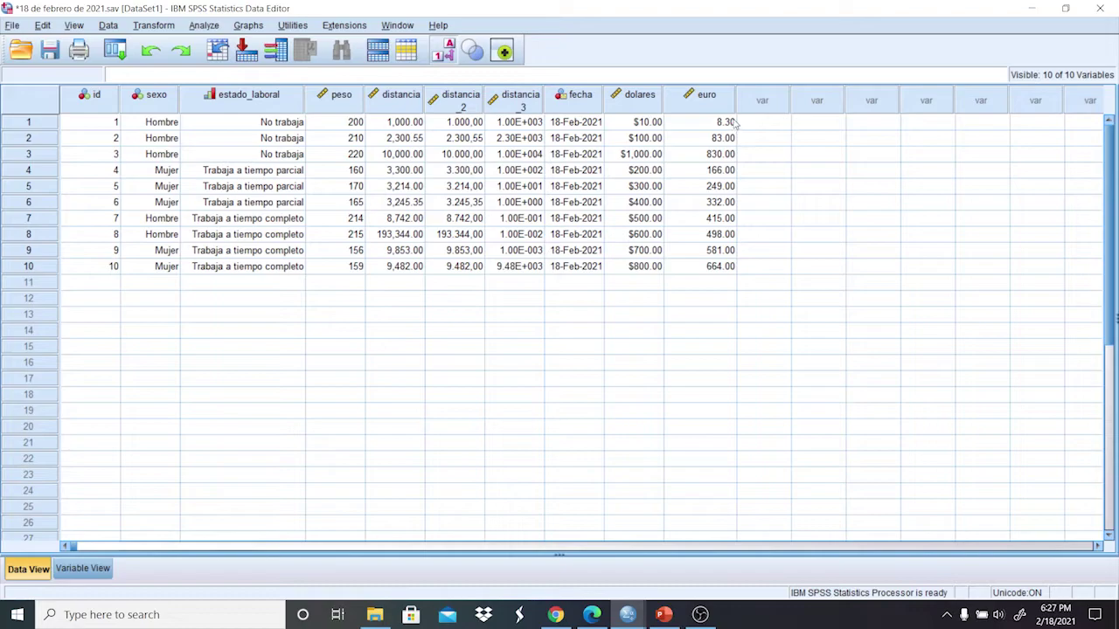
Set the euro variable's type to custom currency CCA and check its values beside dolares in the data.
left_click(88, 569)
left_click(177, 236)
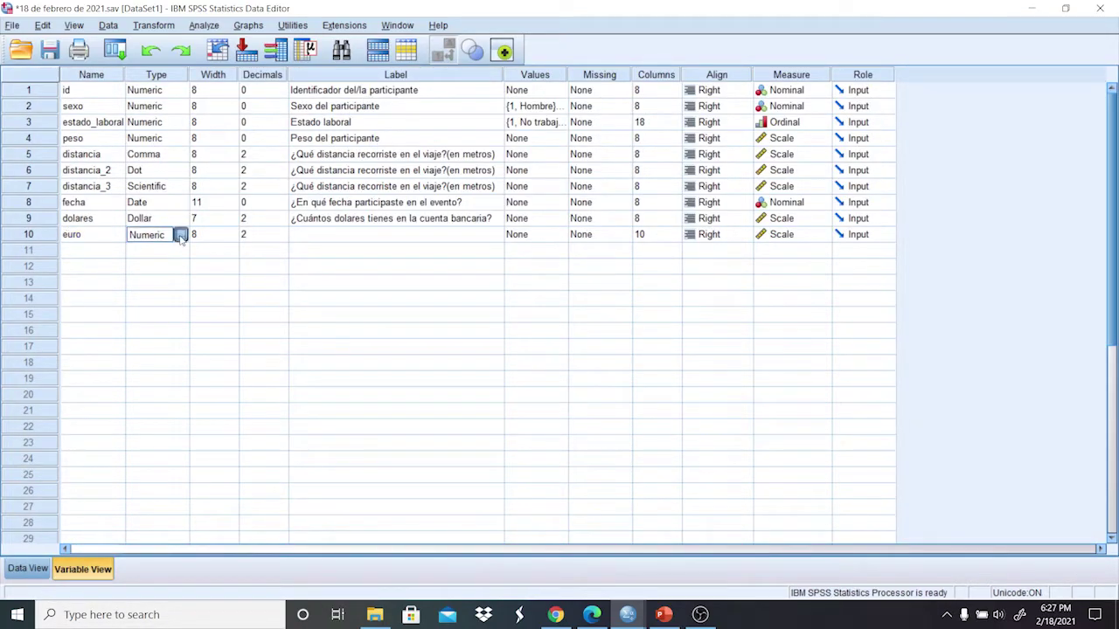
left_click(181, 234)
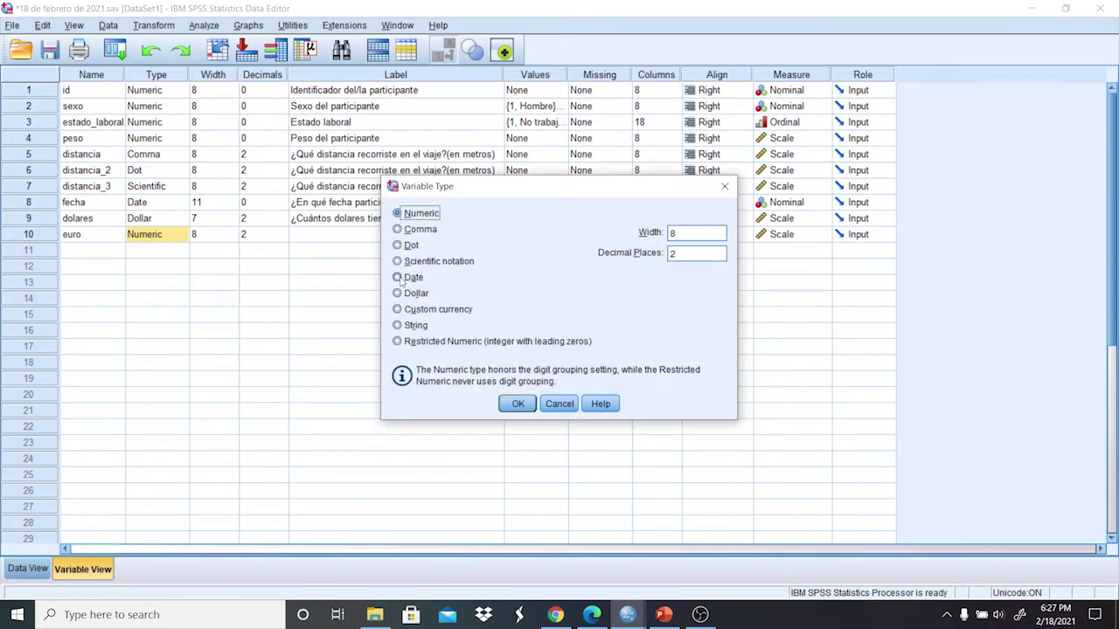
left_click(399, 311)
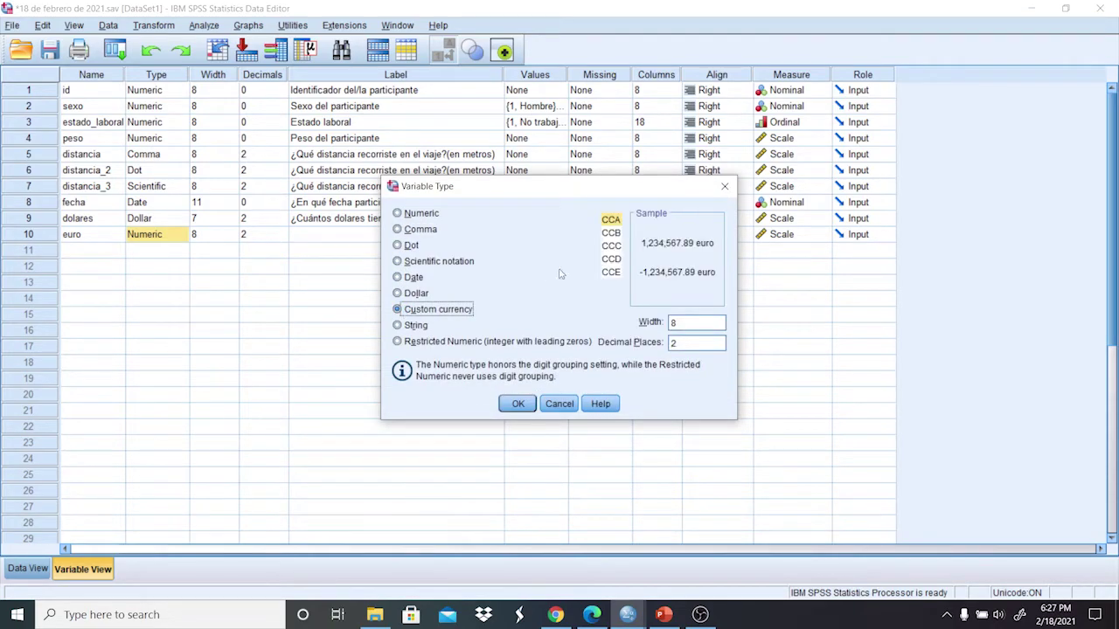
left_click(518, 403)
left_click(43, 569)
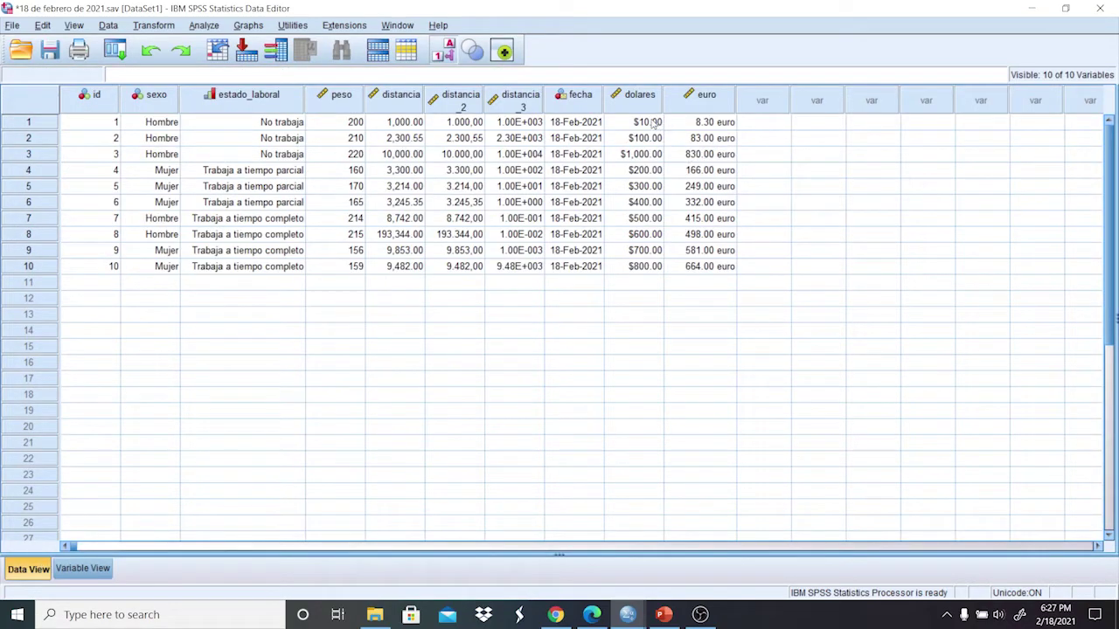
left_click(653, 124)
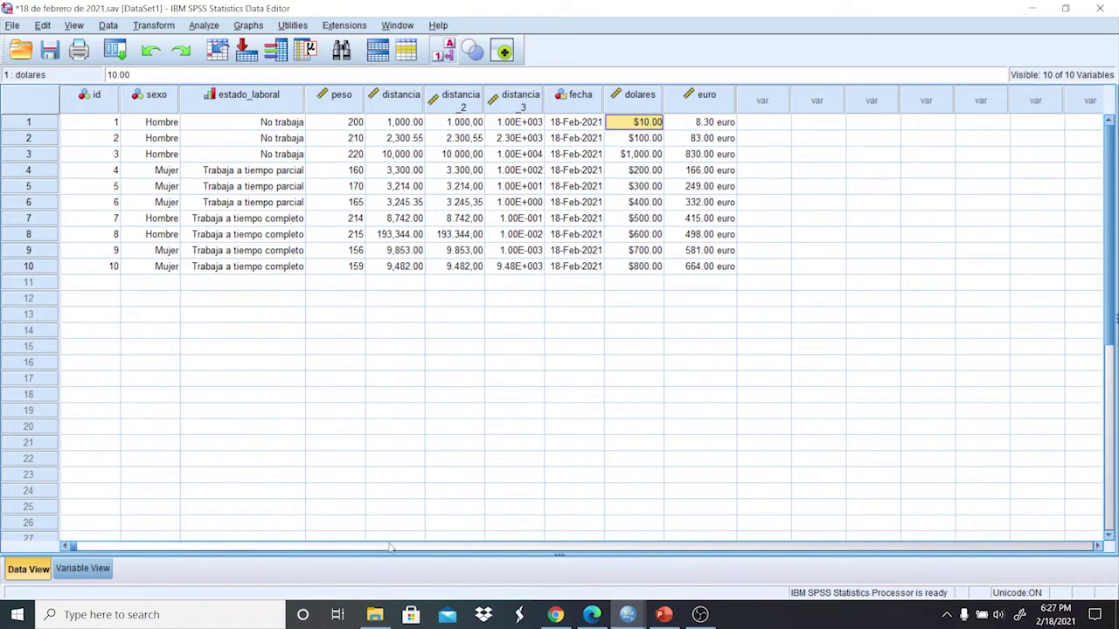
Return to the variable definitions and open the Compute Variable dialog.
left_click(87, 571)
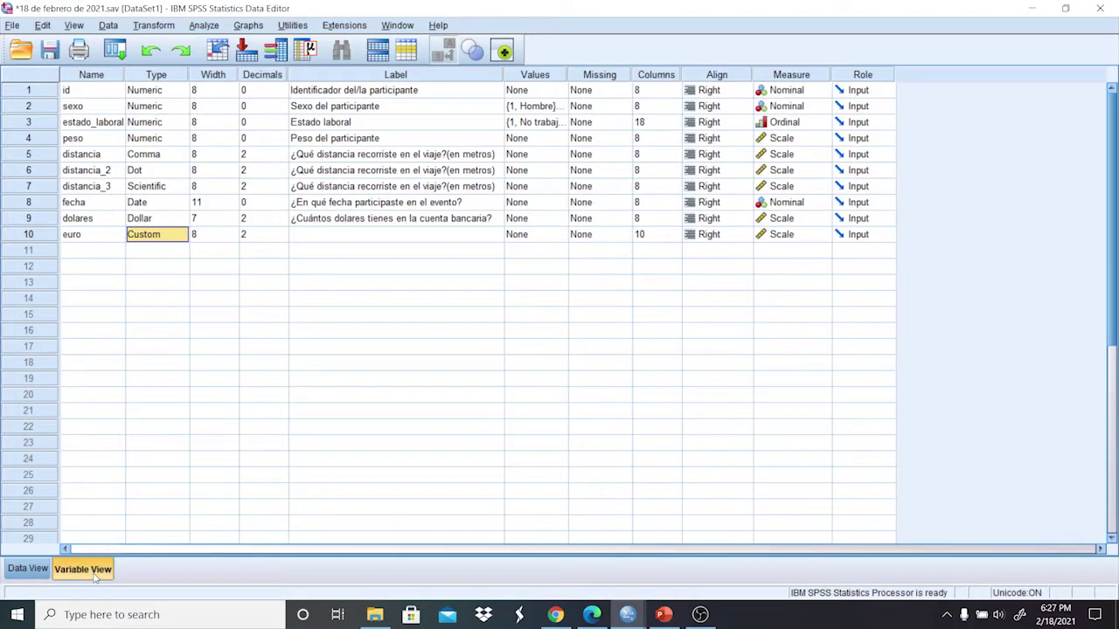
left_click(153, 25)
left_click(182, 42)
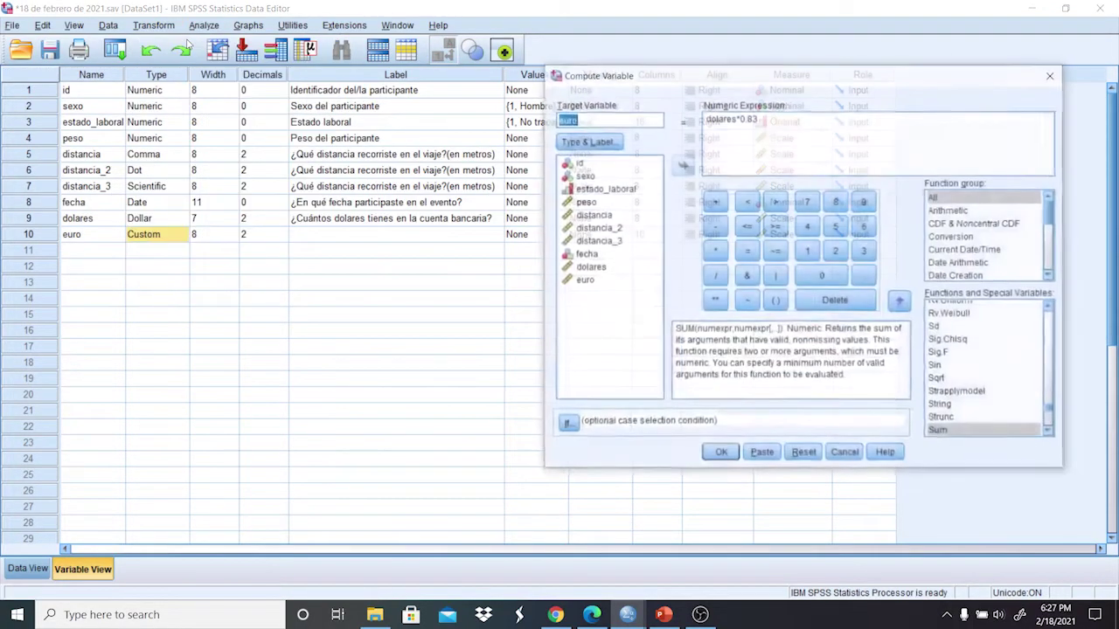
Switch to Chrome and search Google for "1 dollar to yen".
left_click(555, 614)
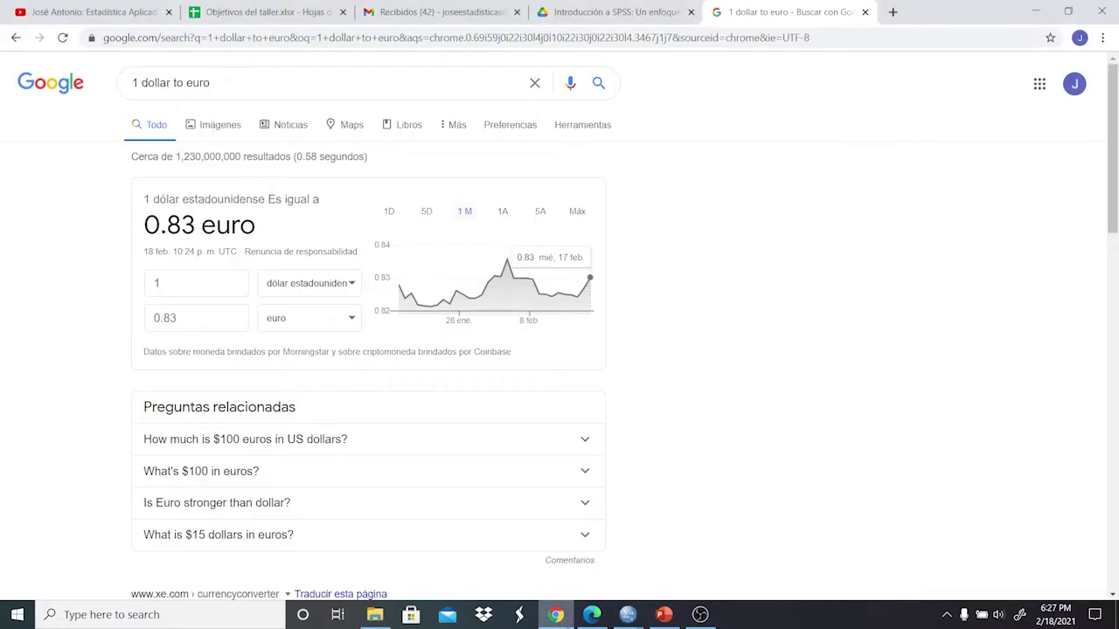
left_click(239, 78)
key("BackSpace")
key("BackSpace")
key("BackSpace")
key("BackSpace")
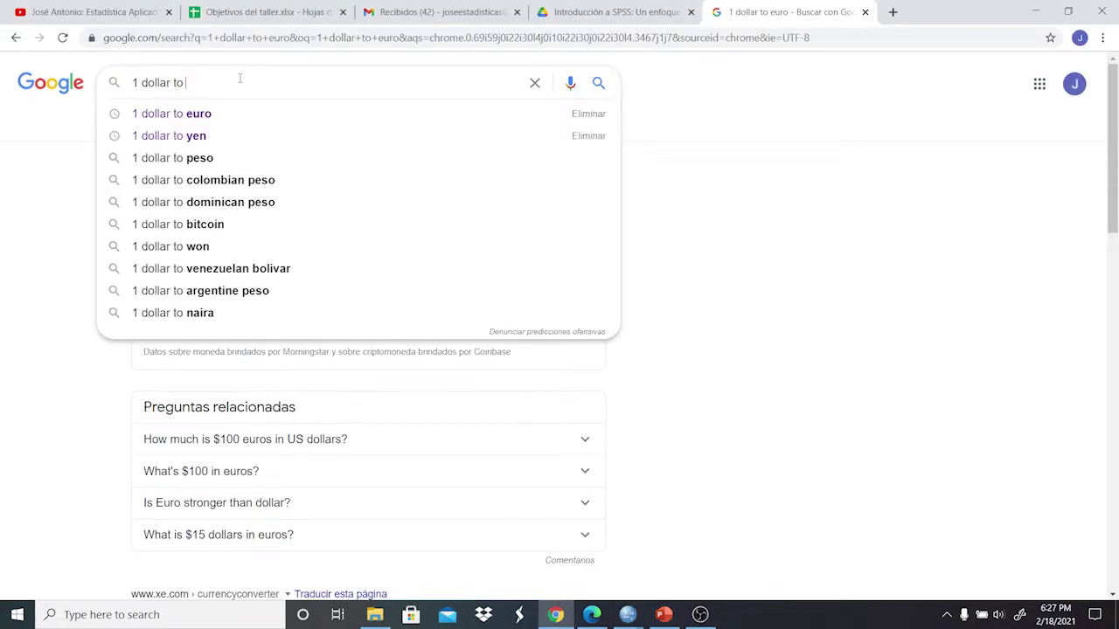
type("yen")
key("Return")
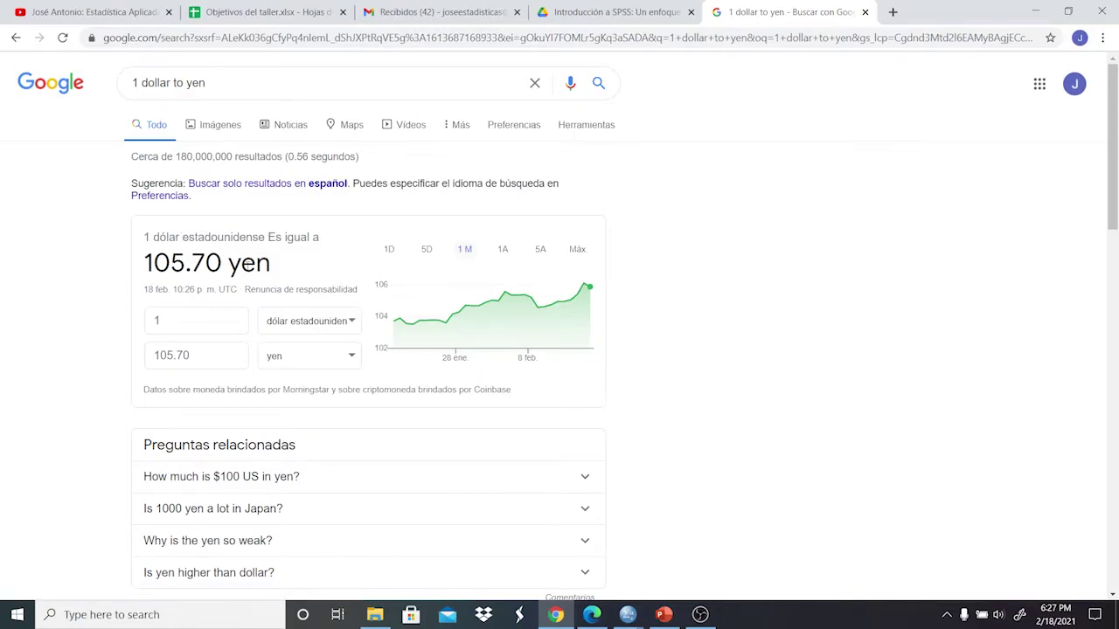
Switch back to SPSS, name the target variable yen, and dismiss its type and label settings without changes.
left_click(627, 614)
left_click(680, 559)
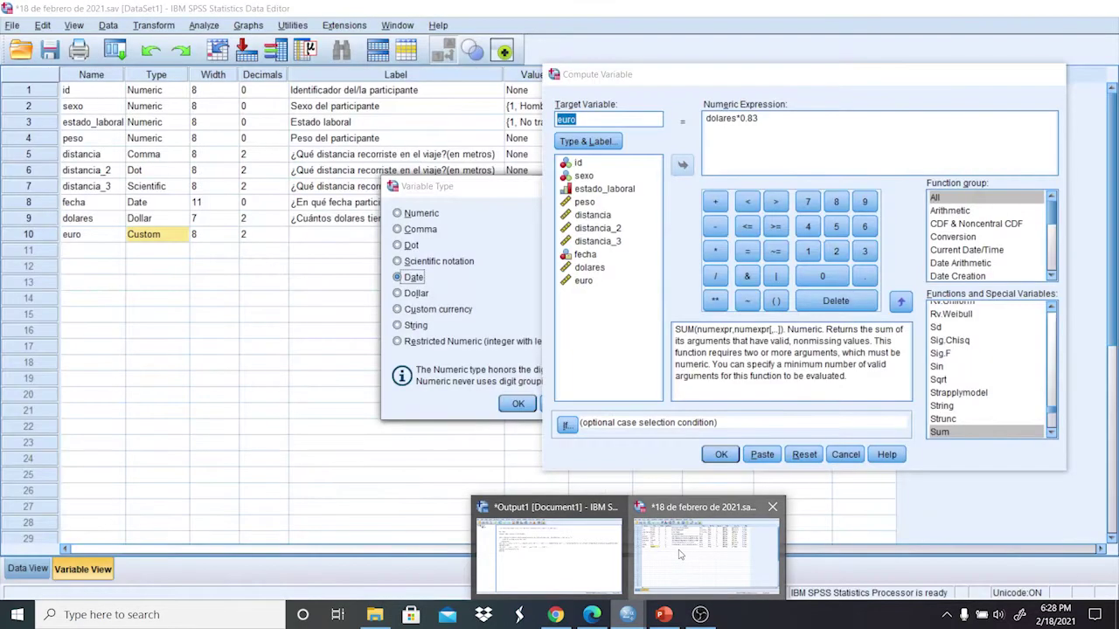
type("yen")
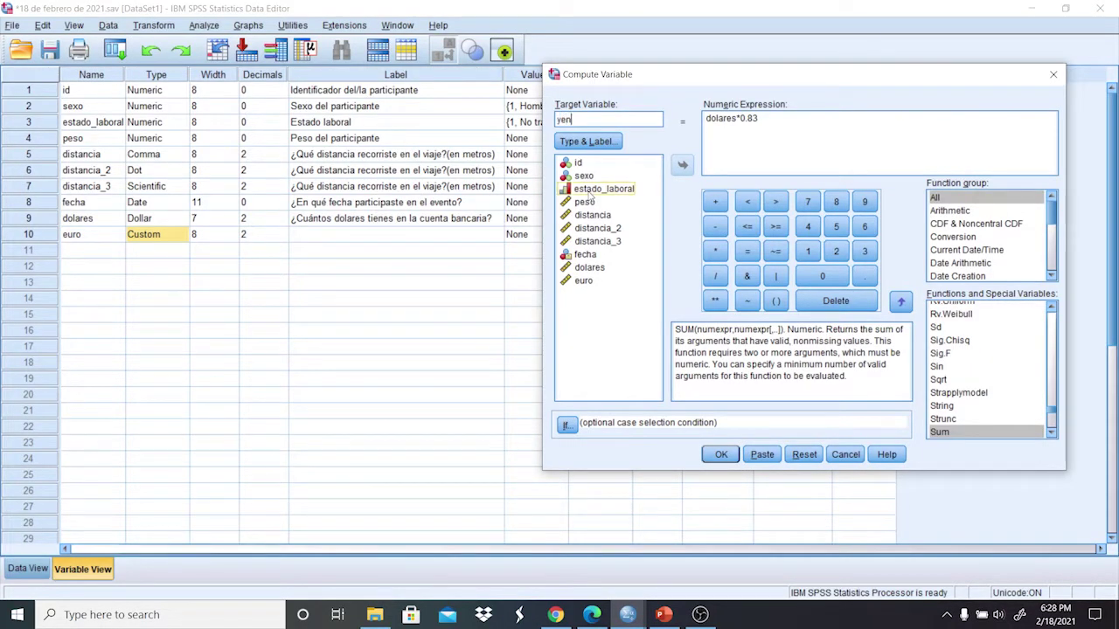
left_click(596, 142)
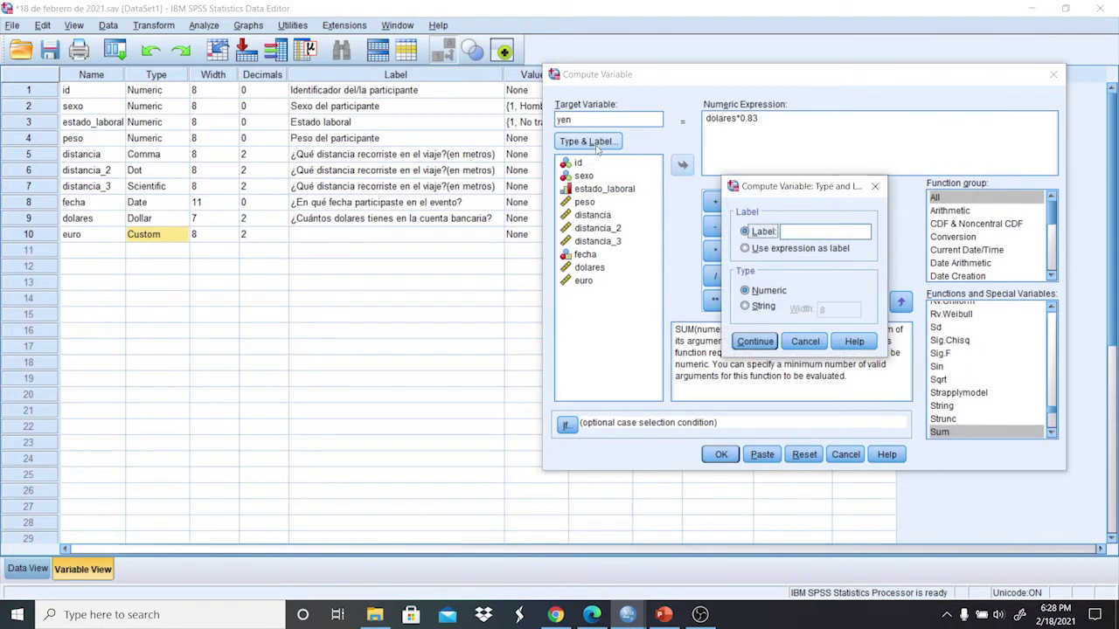
left_click(874, 186)
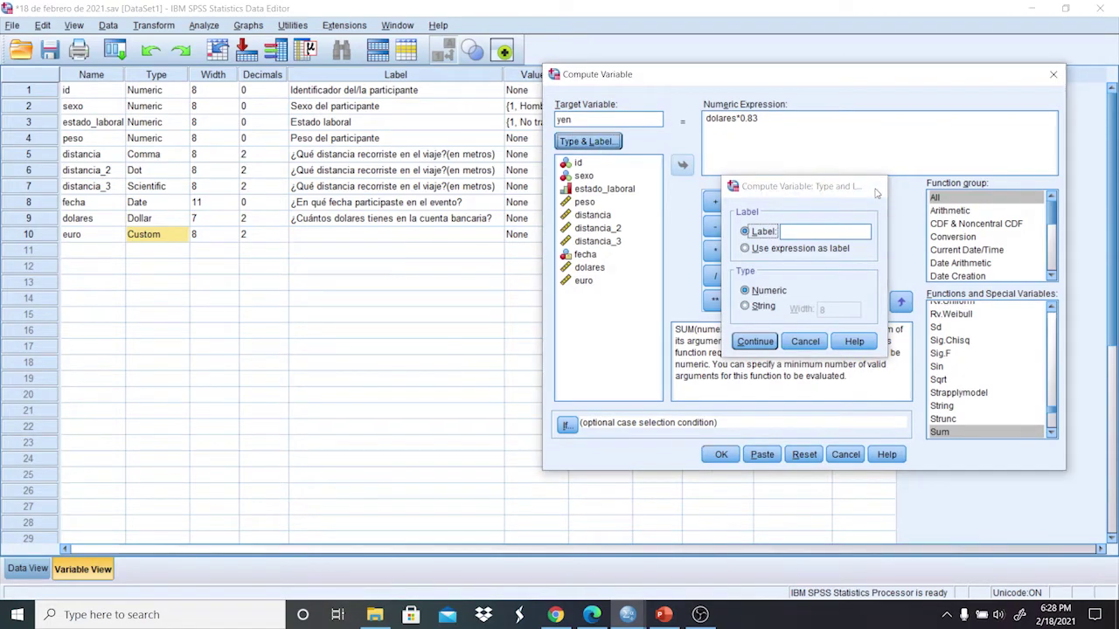
Recheck the yen rate in Chrome, then compute yen in SPSS as dolares*105.70.
left_click(558, 616)
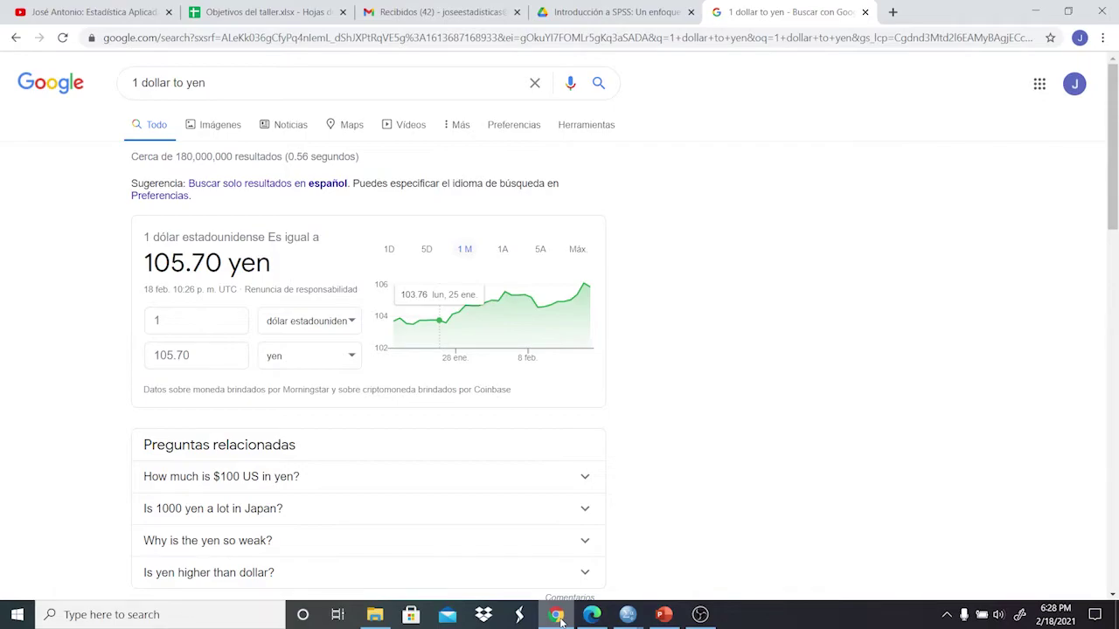
left_click(558, 616)
key("BackSpace")
key("BackSpace")
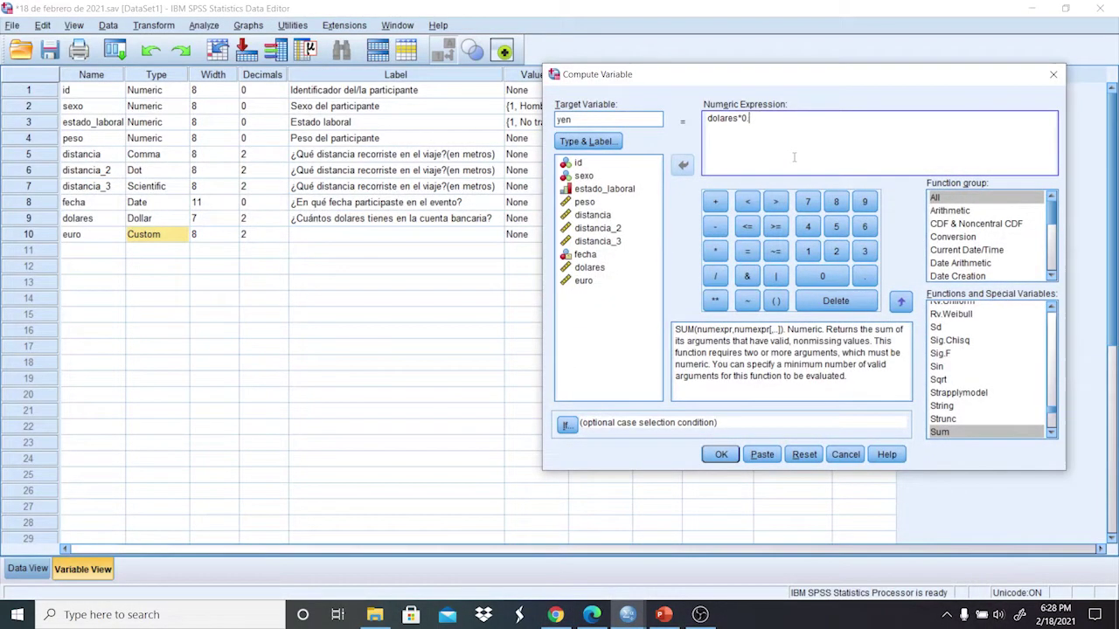
type("105.70")
left_click(722, 455)
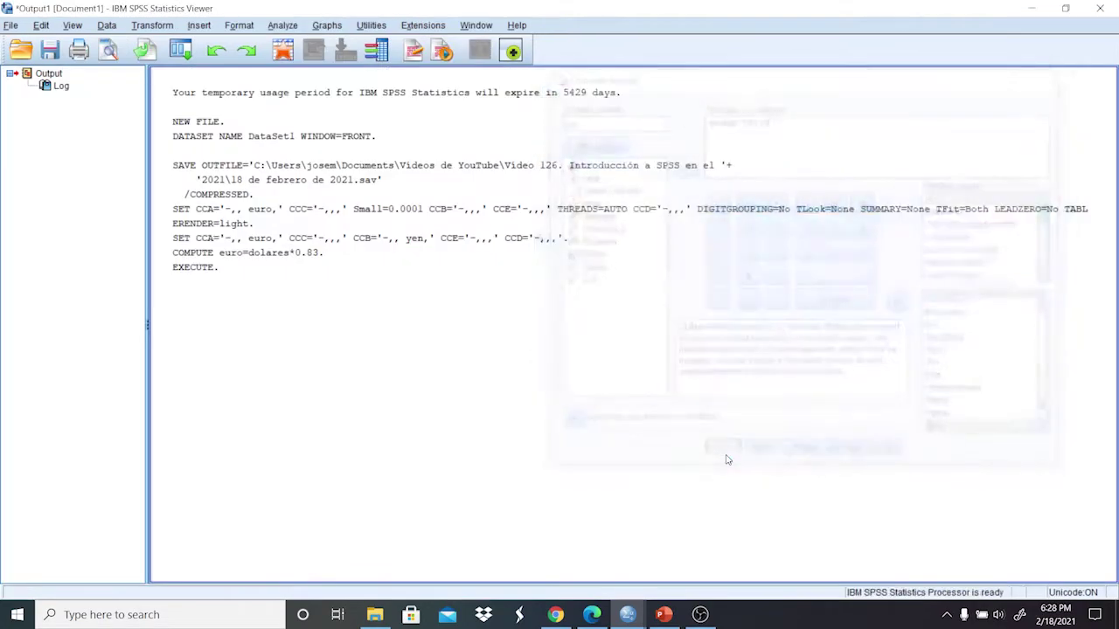
Return to the data editor and inspect the computed yen values beside the euro amounts.
mouse_move(629, 614)
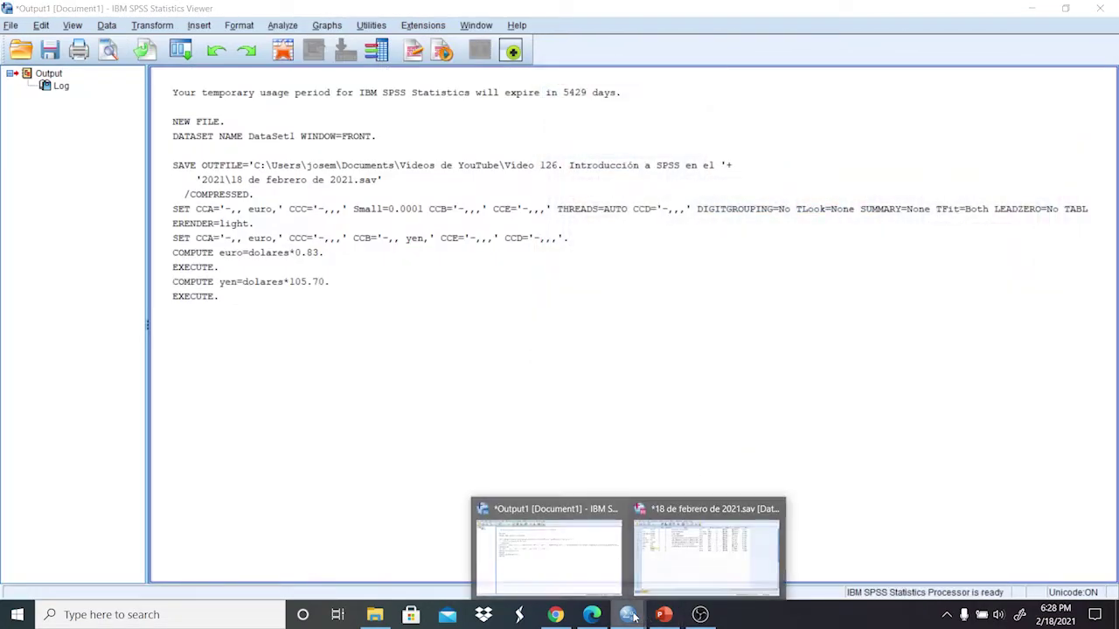
left_click(650, 551)
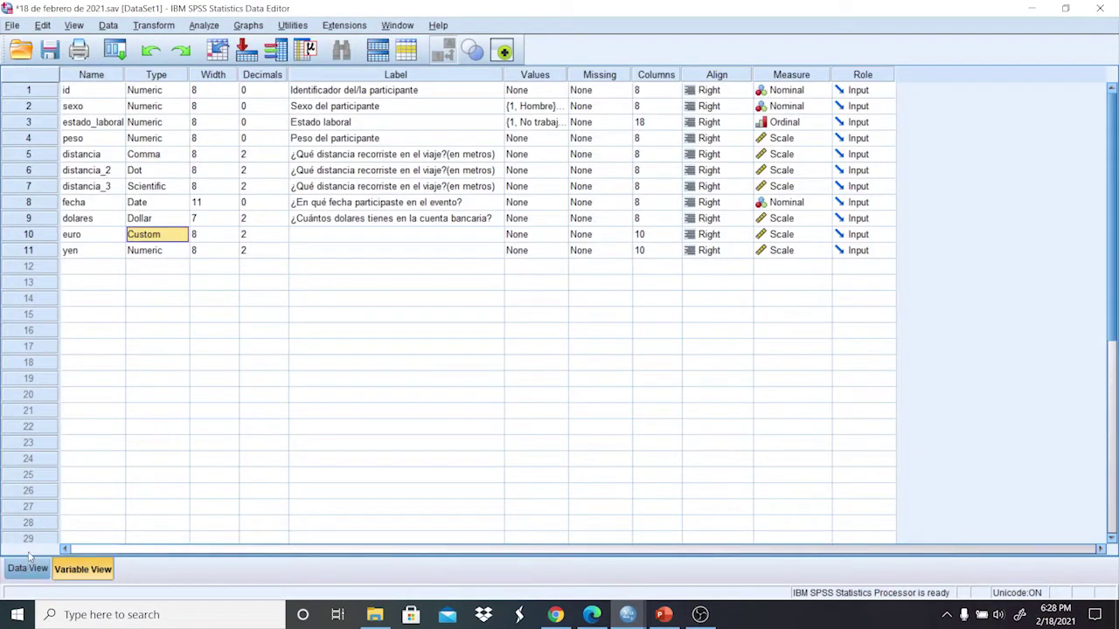
left_click(29, 568)
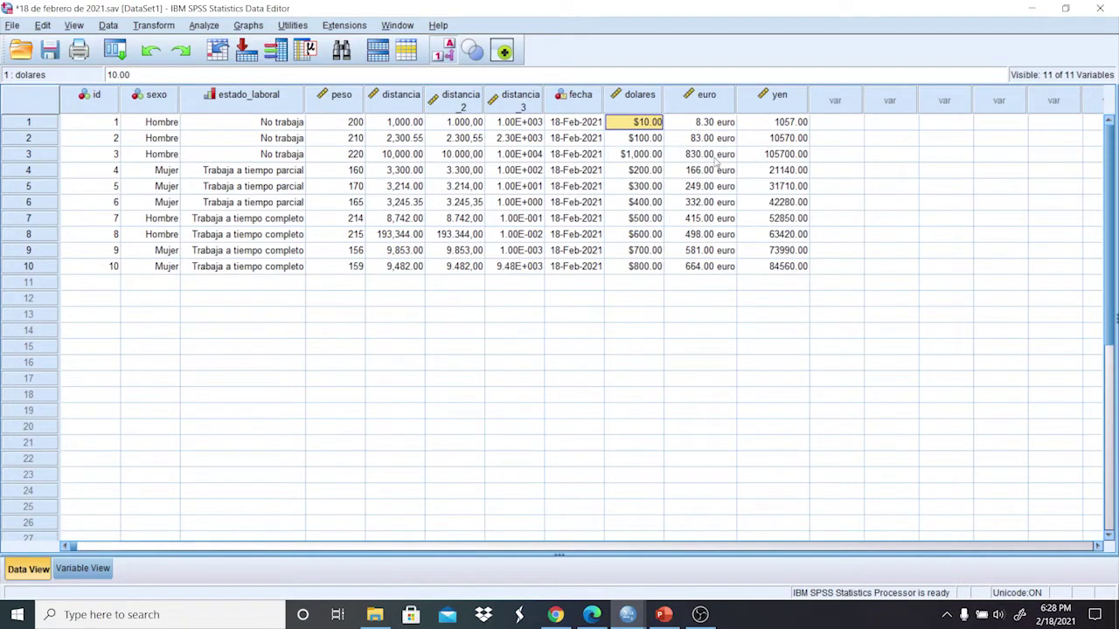
Set the yen variable's type to custom currency CCB and return to the data to inspect its formatted values.
left_click(87, 573)
left_click(185, 250)
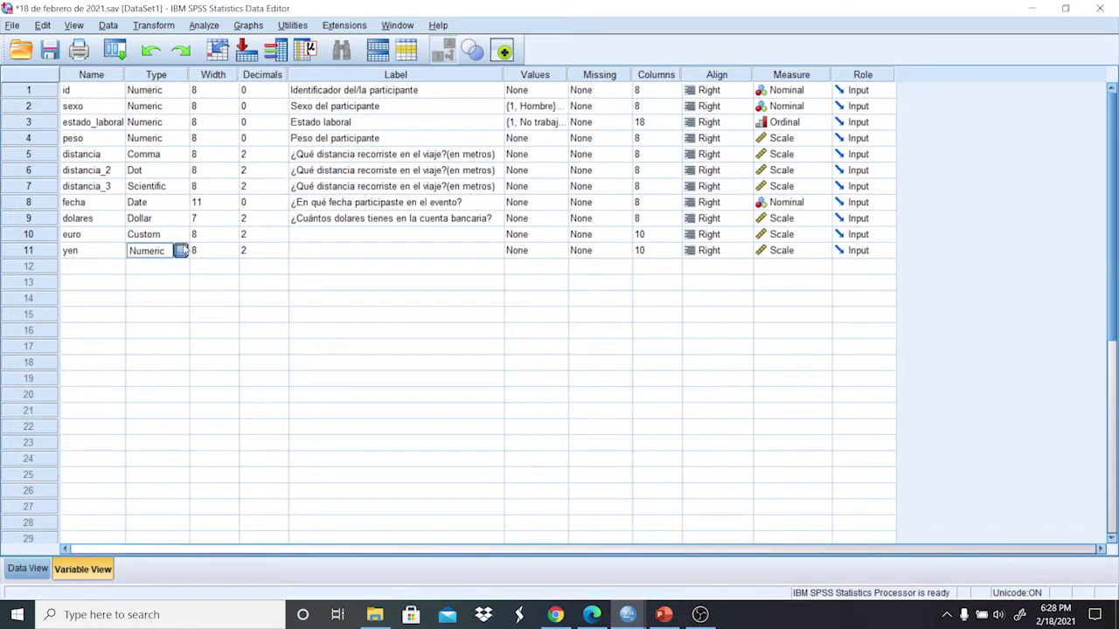
left_click(182, 250)
left_click(399, 309)
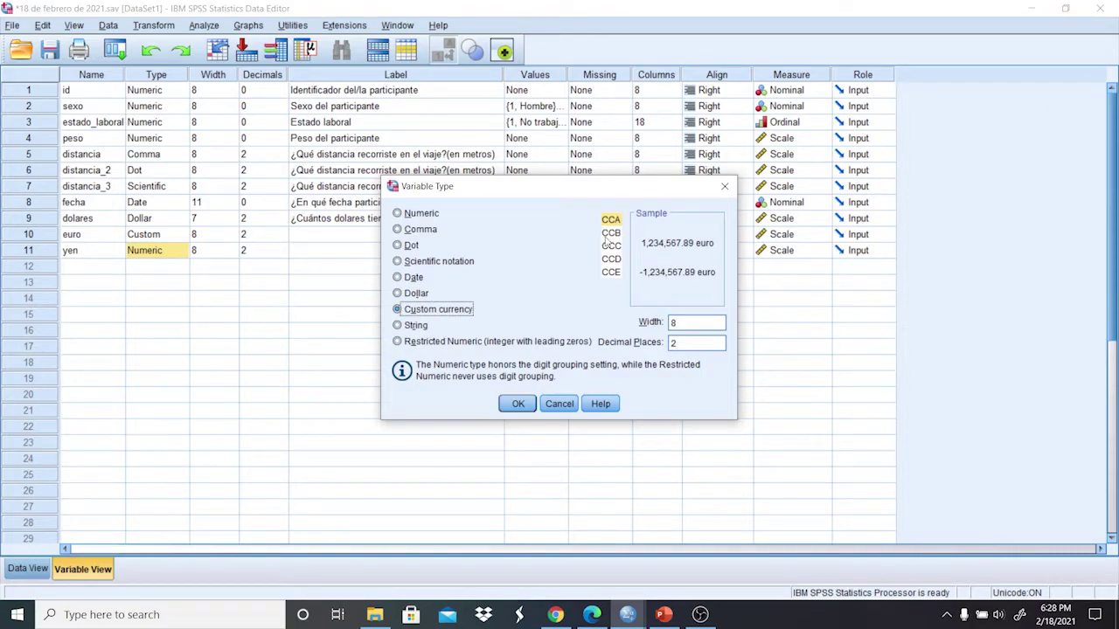
left_click(610, 233)
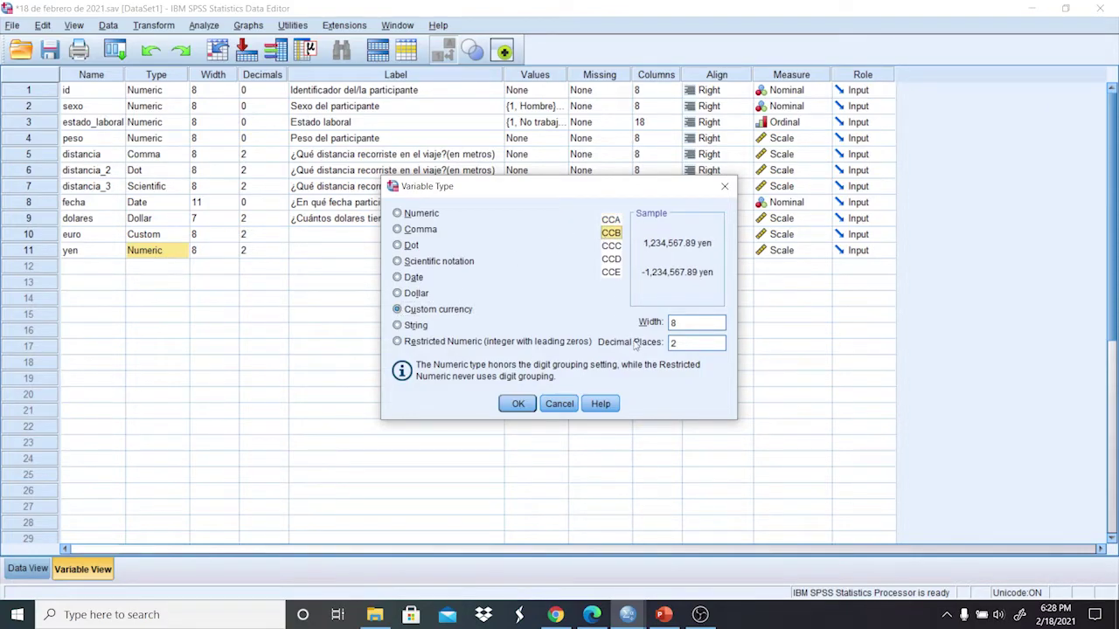
left_click(517, 404)
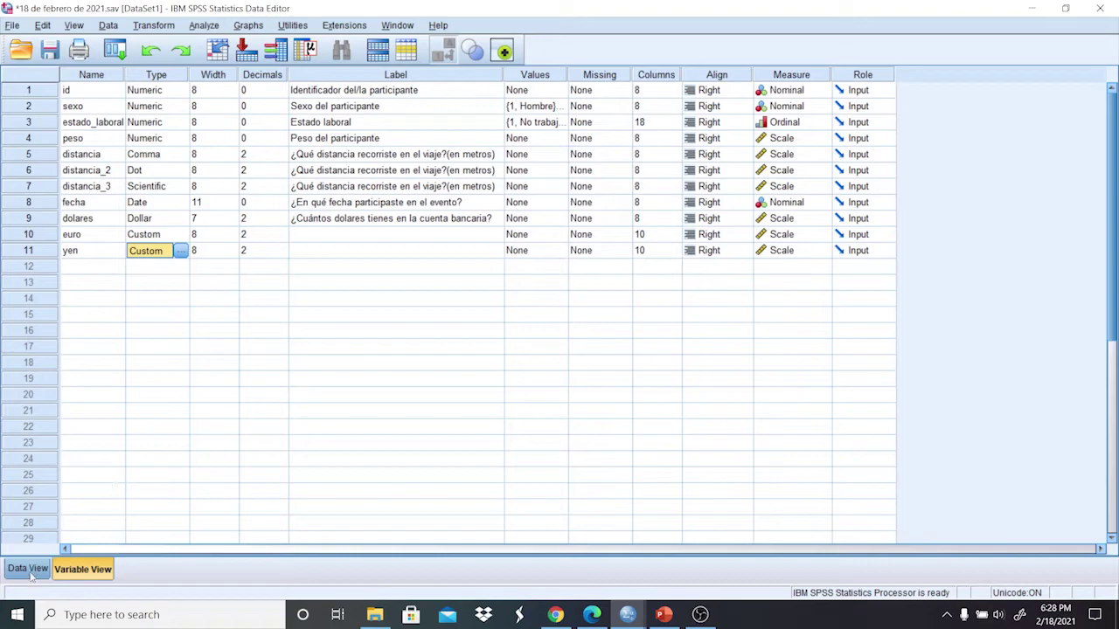
left_click(27, 569)
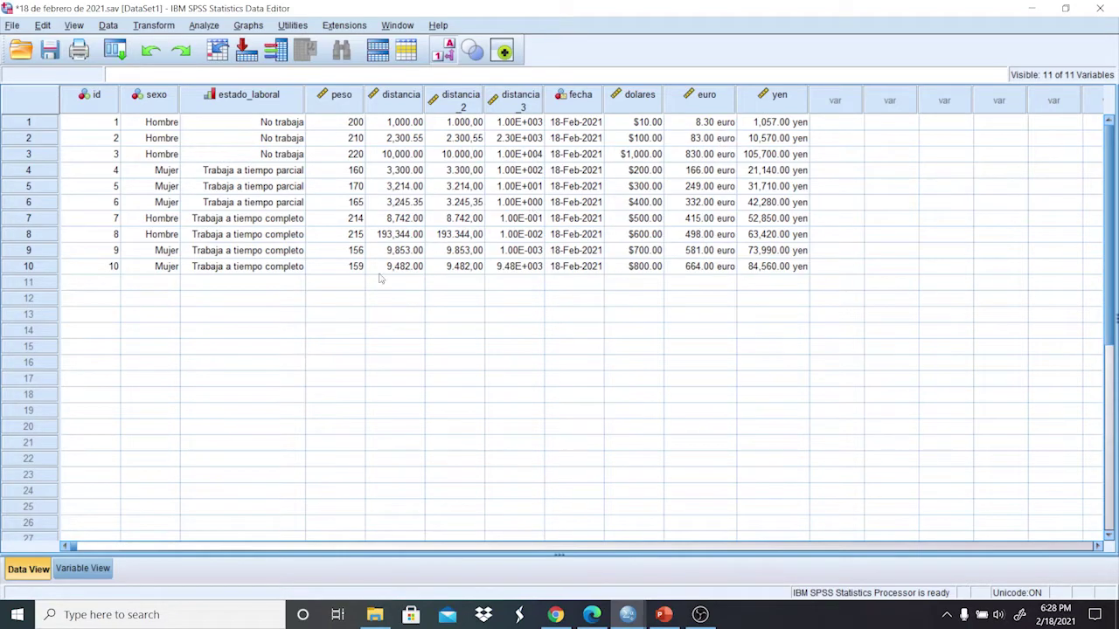
Review the euro variable's custom currency type settings and close them without changes.
left_click(83, 569)
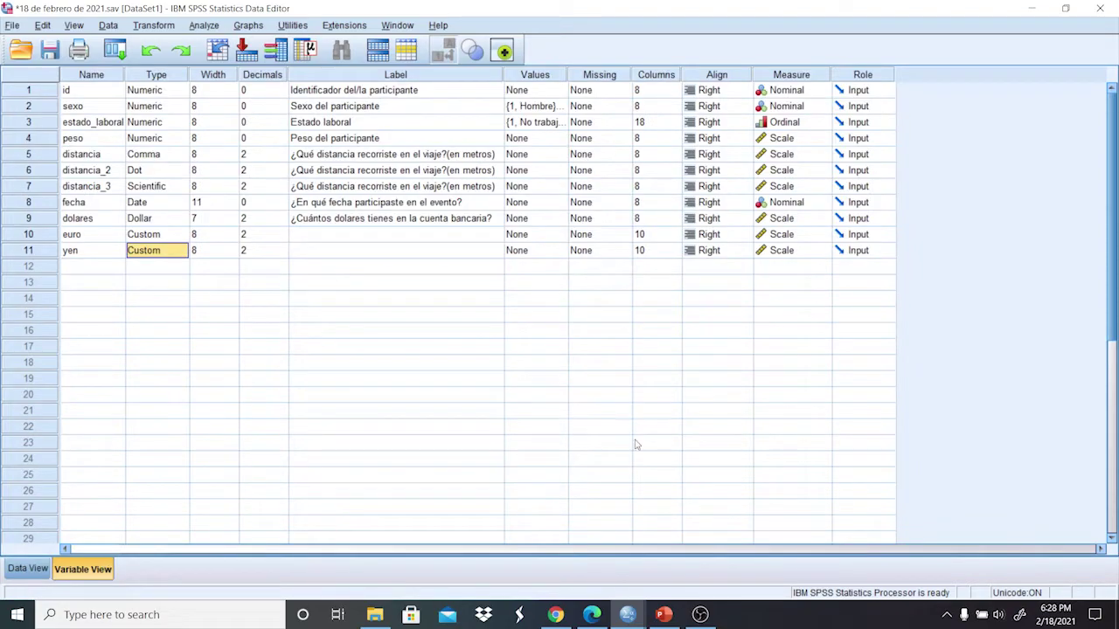
left_click(166, 234)
left_click(182, 234)
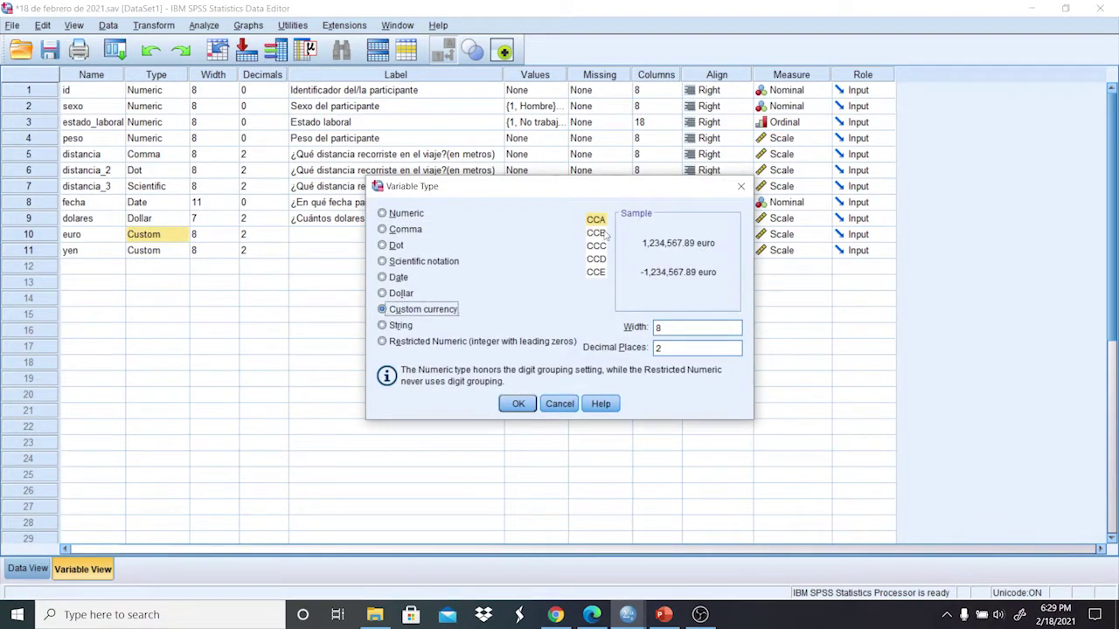
left_click(740, 187)
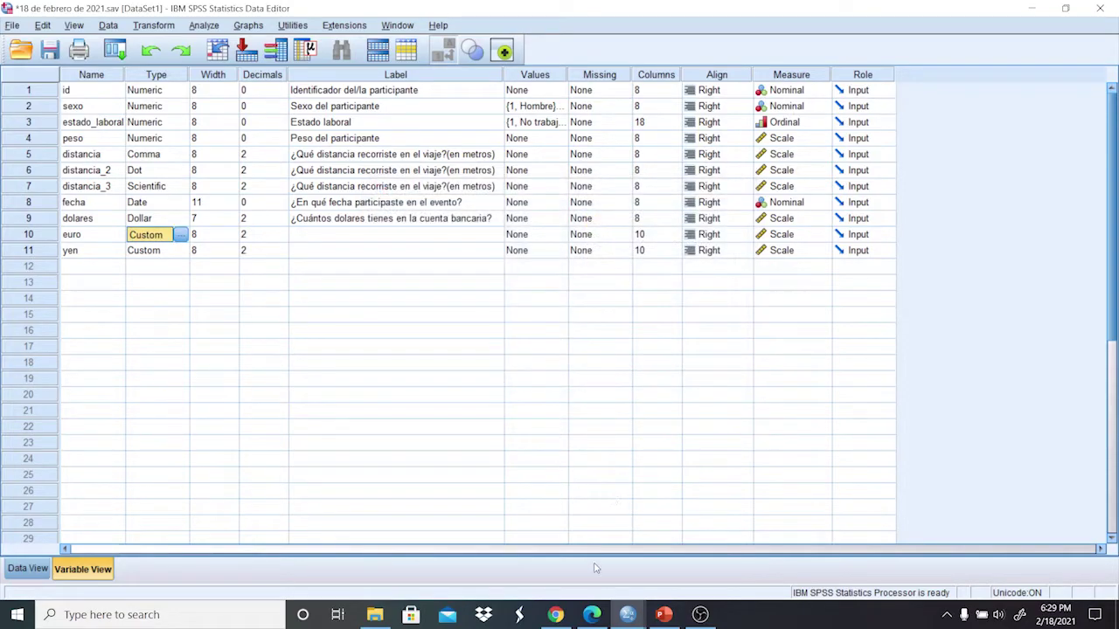
Switch to the questionnaire PDF in Edge and copy question 8, "¿Narra tu experiencia en el evento?".
left_click(591, 614)
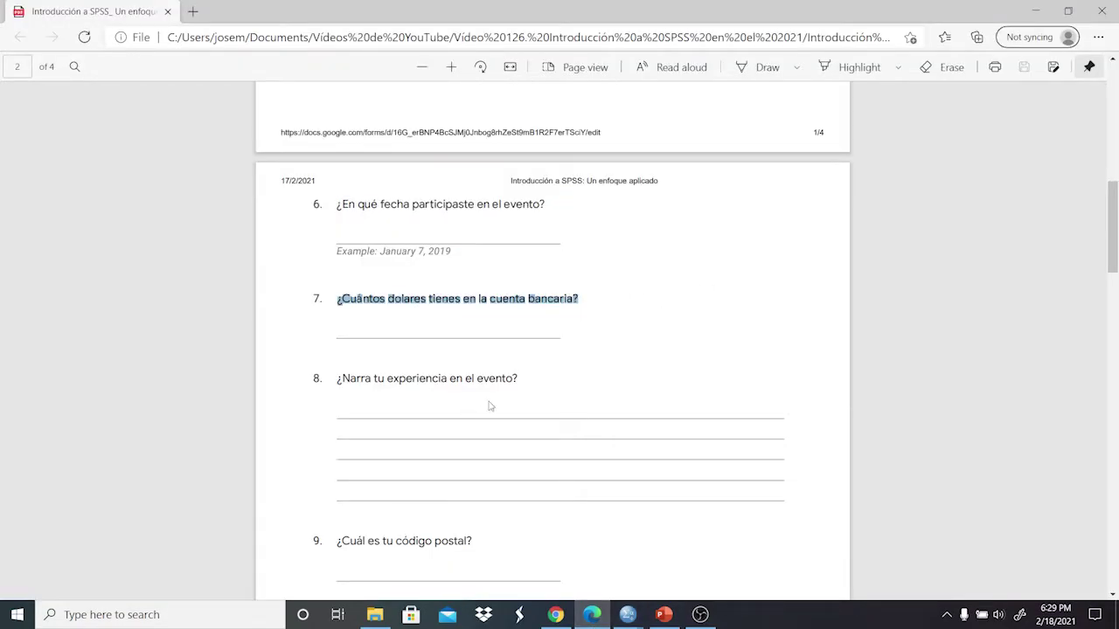
left_click_drag(540, 389, 320, 376)
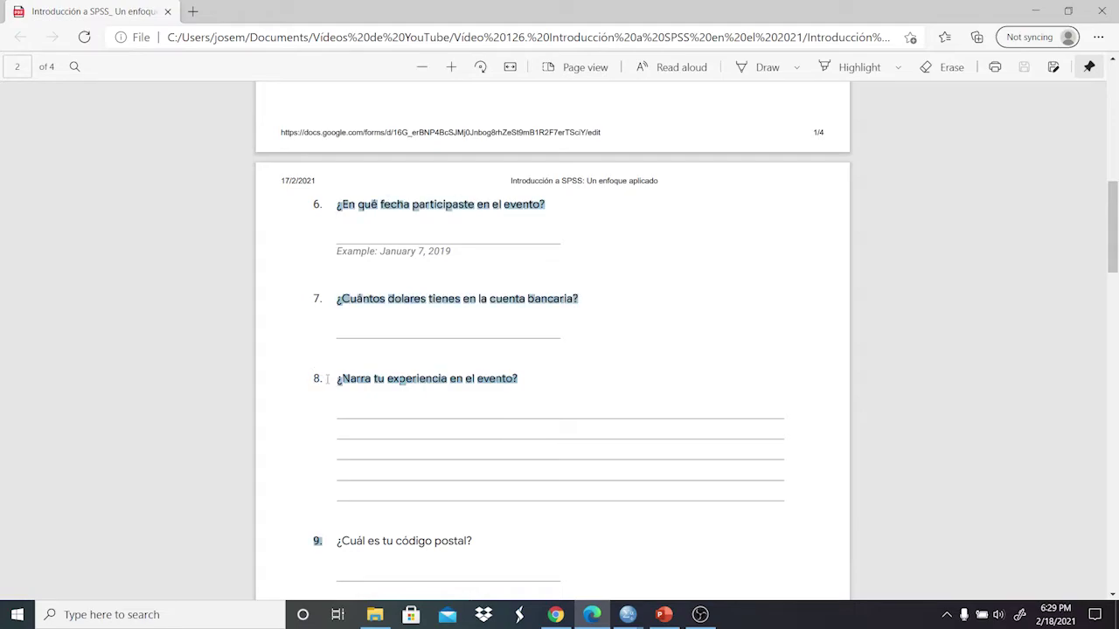
left_click(328, 379)
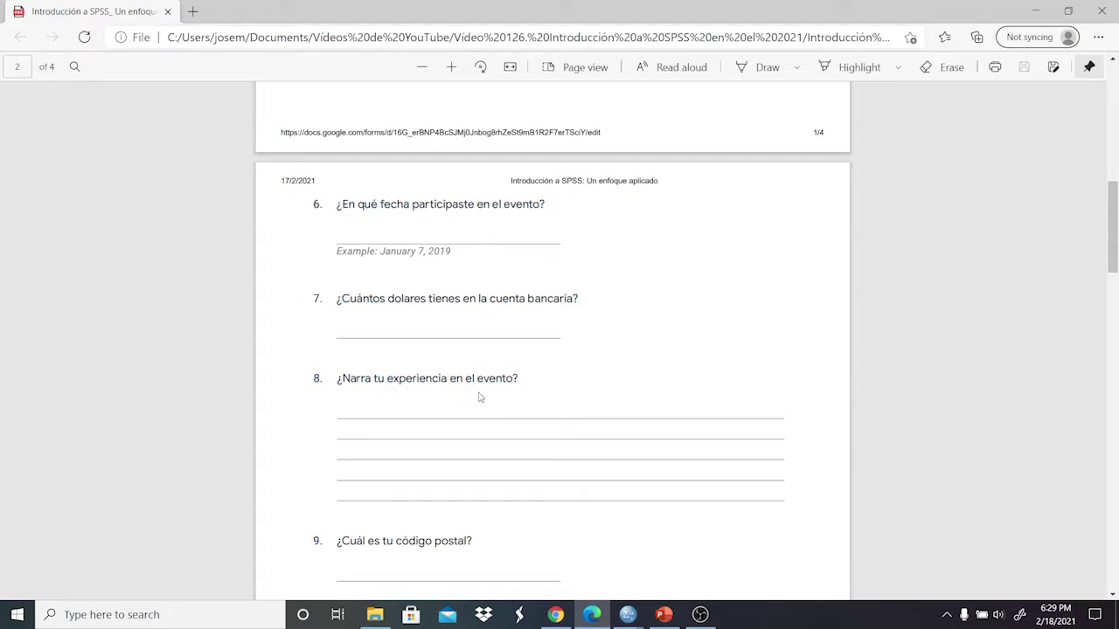
left_click_drag(519, 379, 328, 379)
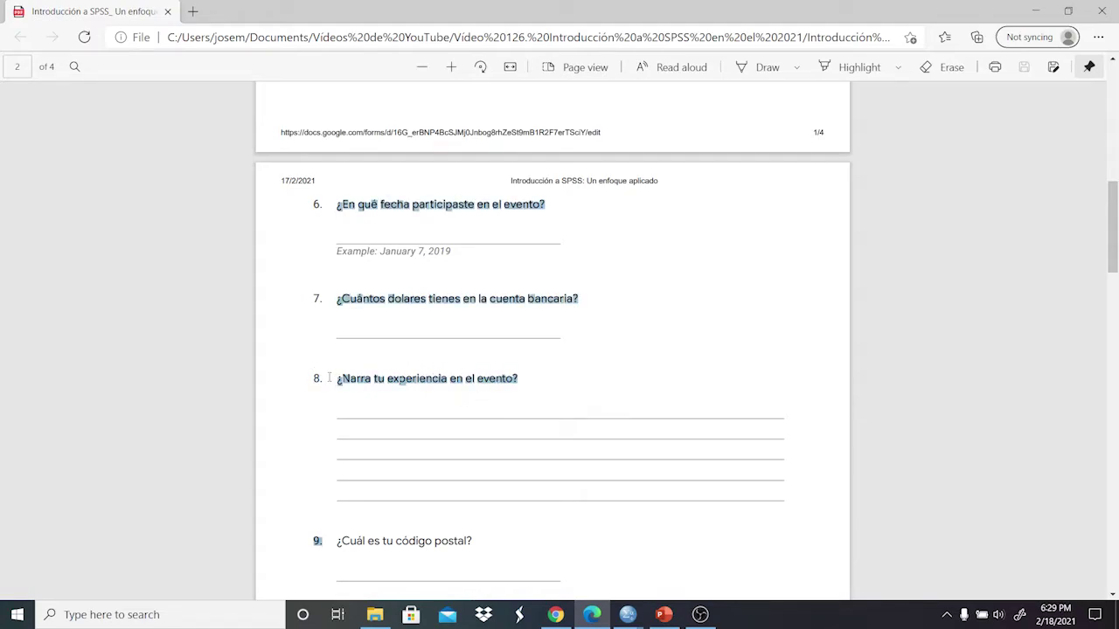
triple_click(398, 379)
key("ctrl+c")
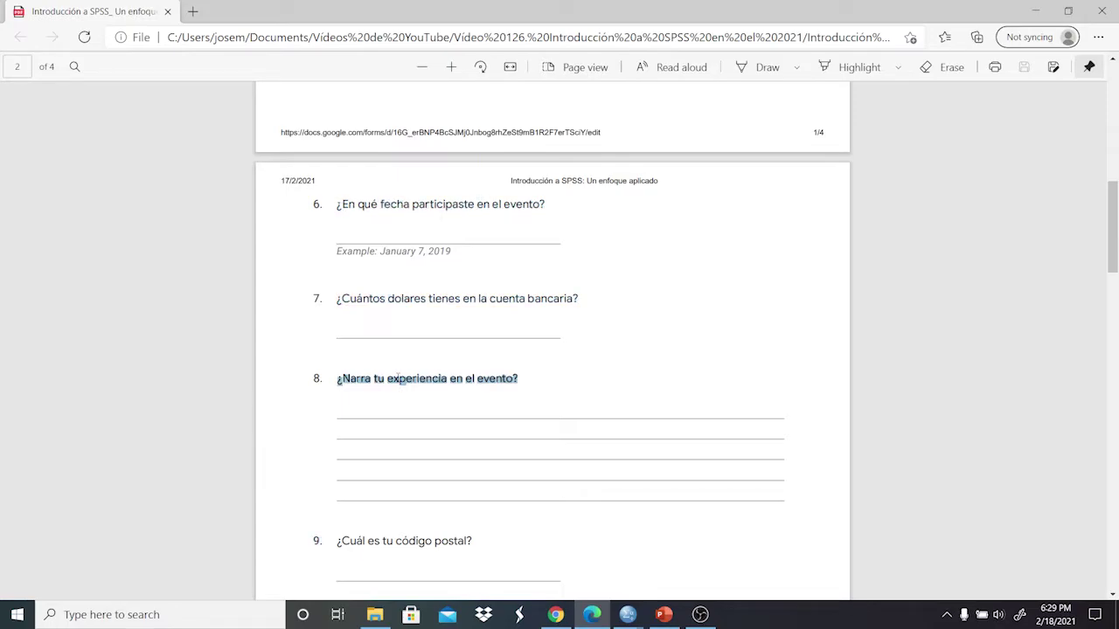
Switch back to SPSS and paste the copied question as the label of a new variable in row 12.
mouse_move(628, 615)
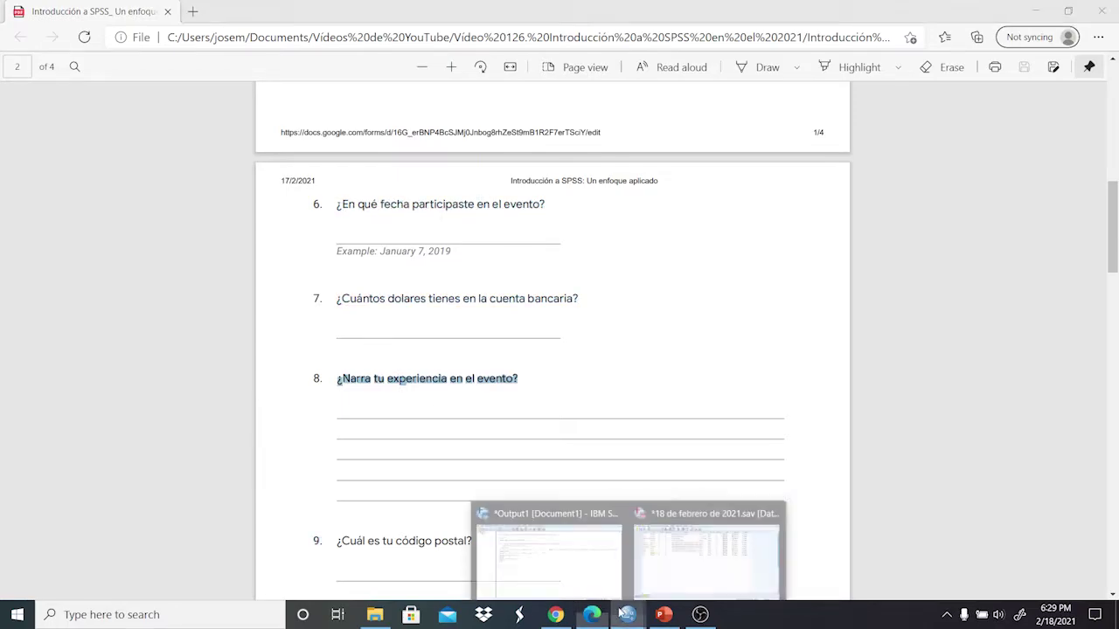
left_click(671, 552)
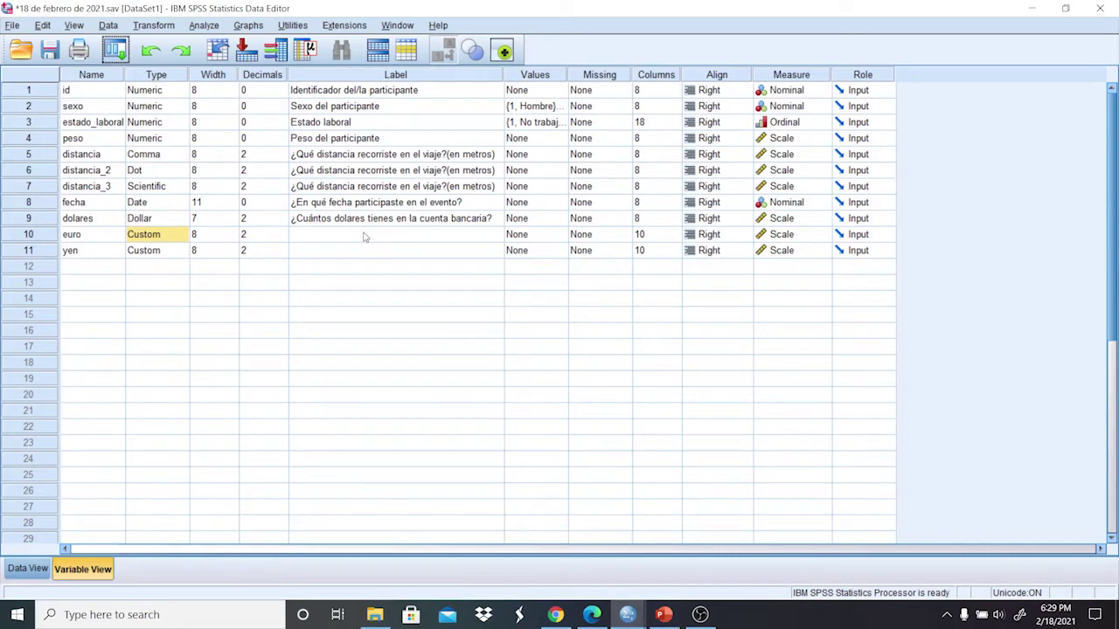
left_click(316, 266)
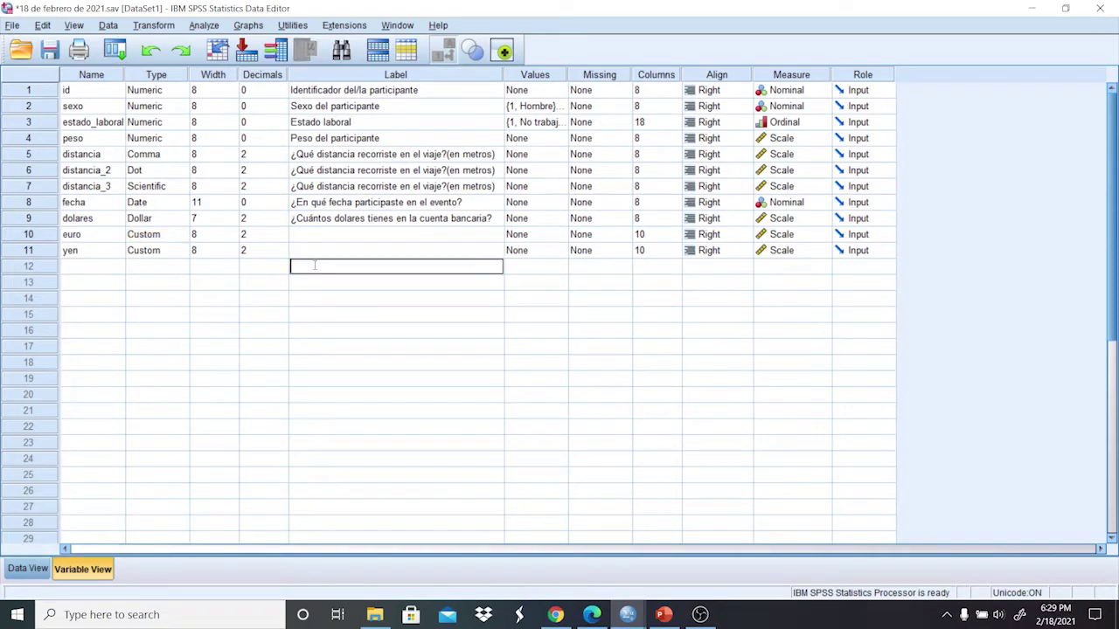
key("ctrl+v")
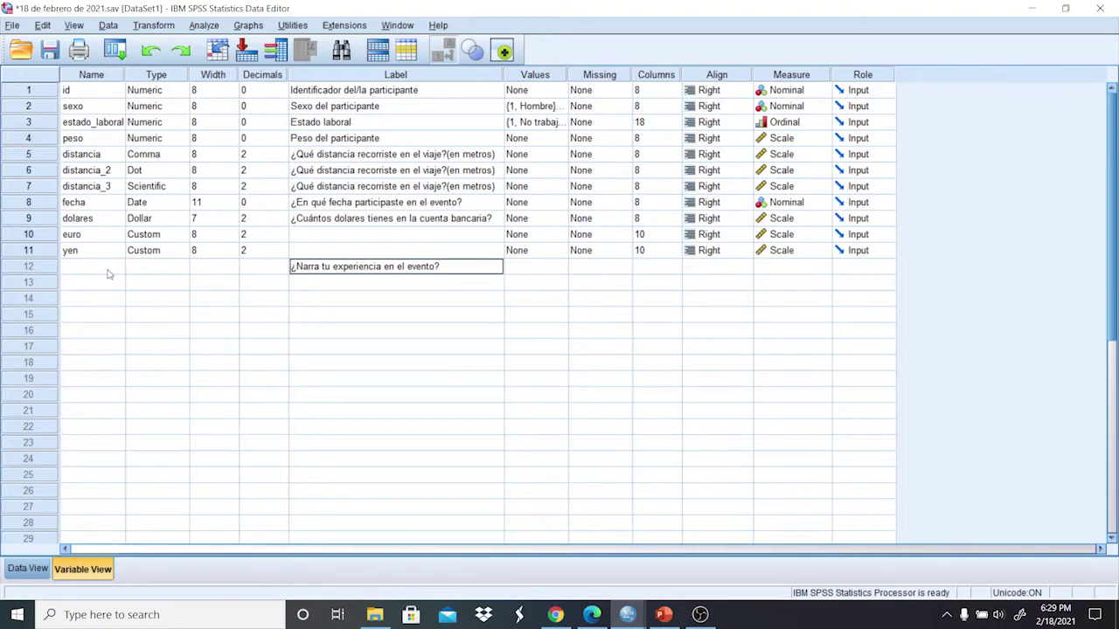
Name the new variable in row 12 narra_experiencia.
left_click(109, 269)
left_click(109, 267)
double_click(109, 266)
type("narra_exp")
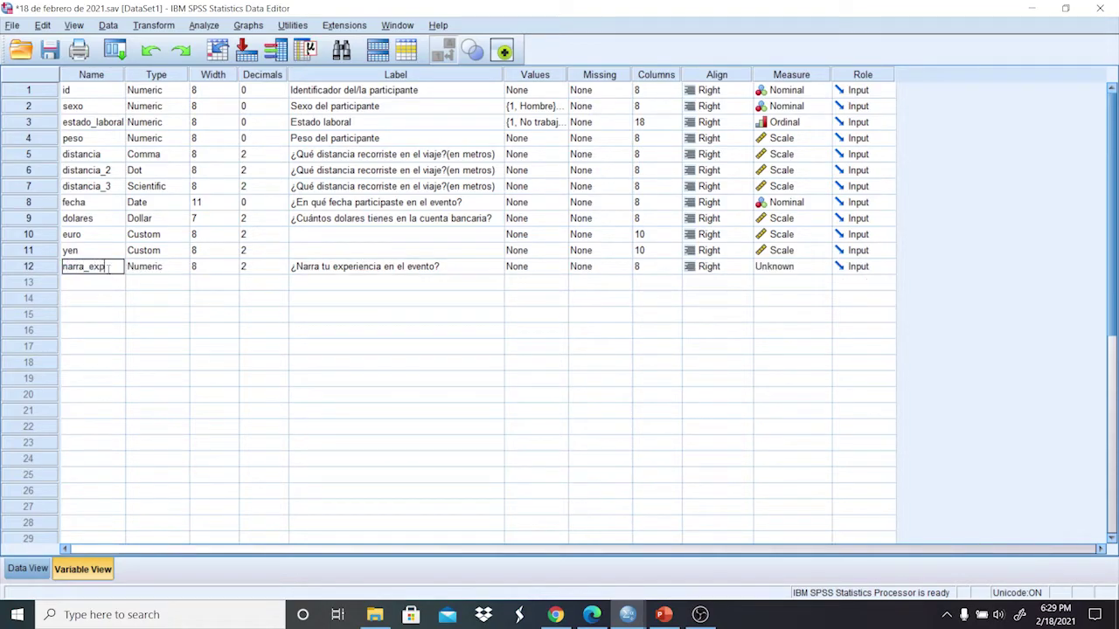
type("eriencia")
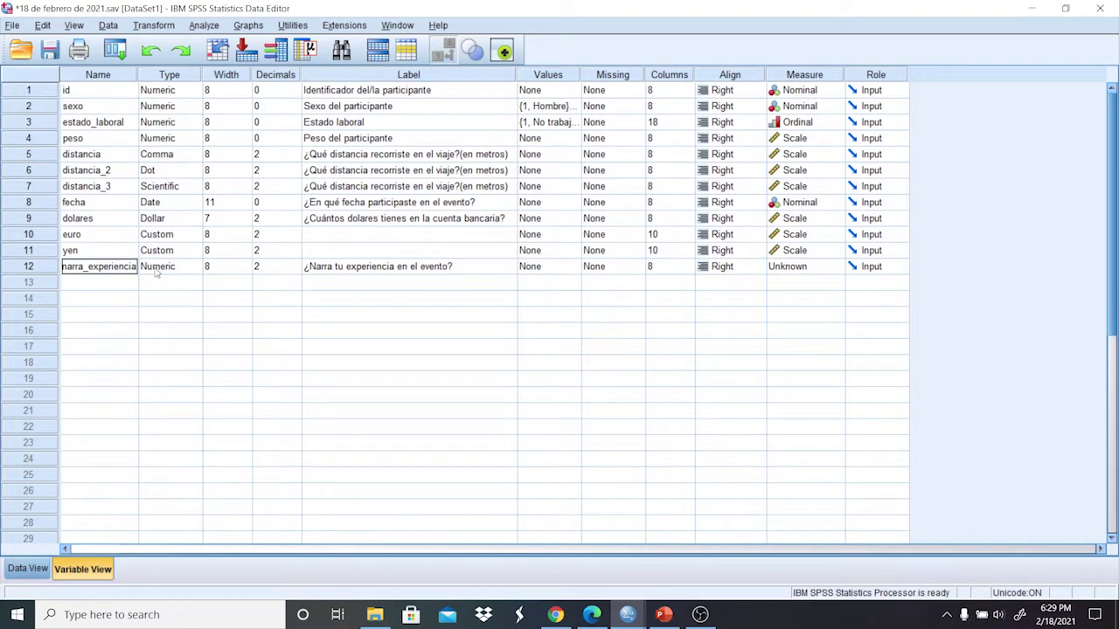
Change the narra_experiencia variable's type to String, keeping 8 characters.
left_click(199, 273)
left_click(199, 273)
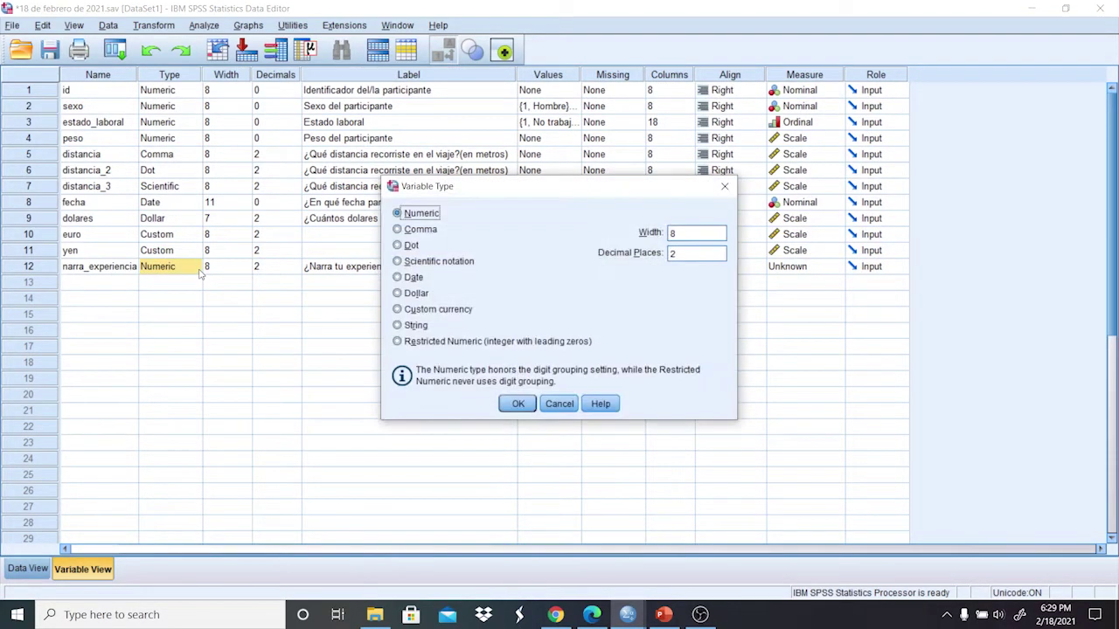
left_click(398, 325)
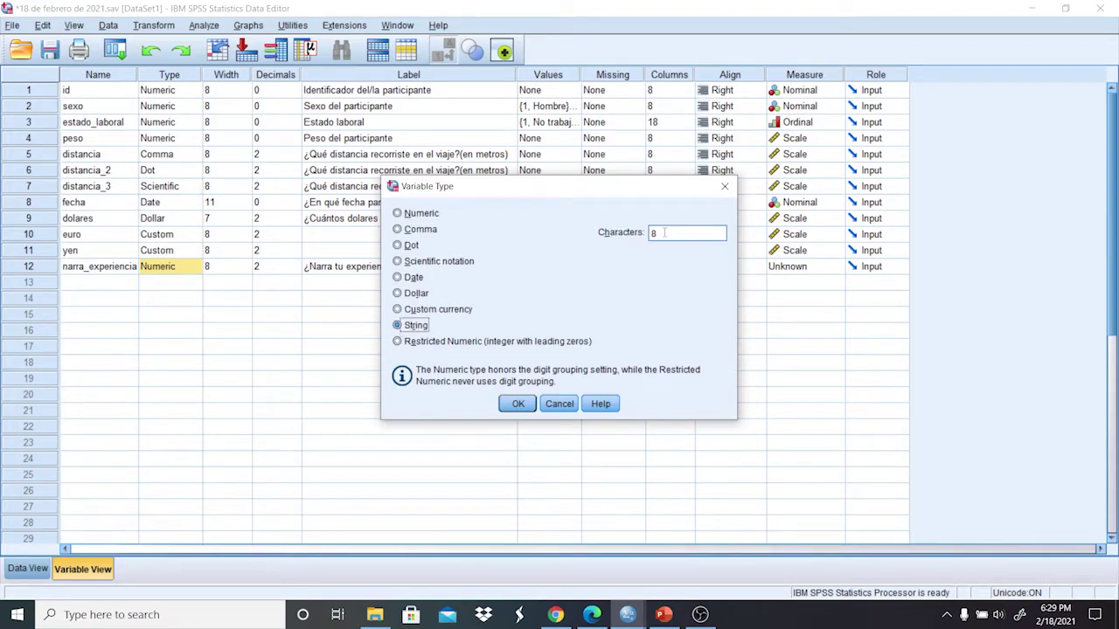
left_click(521, 405)
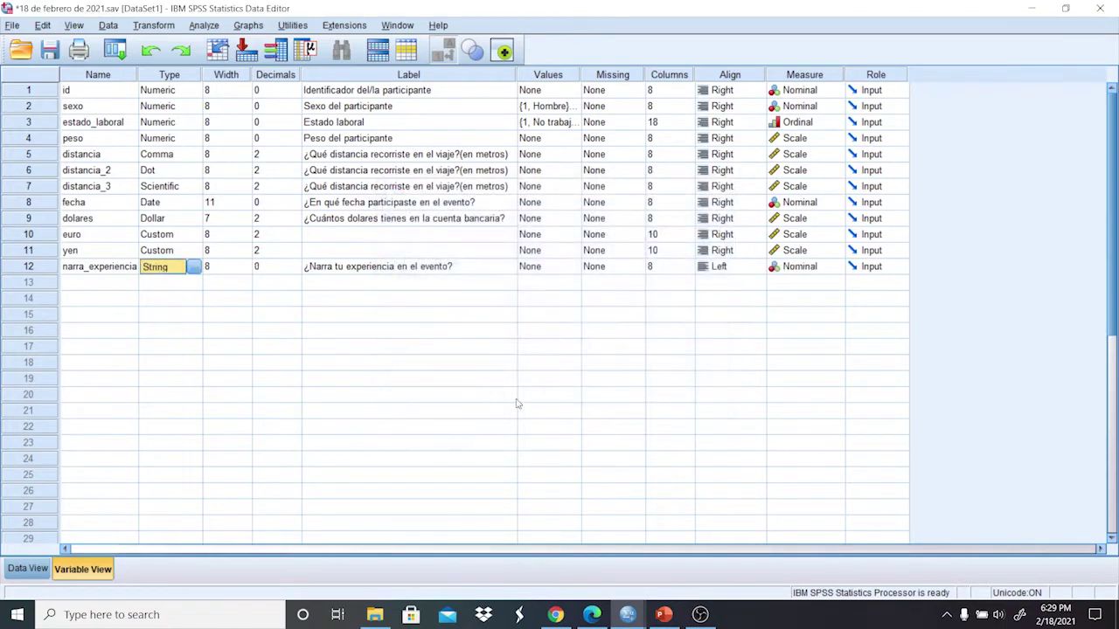
Try to enter a written answer starting with "En el ev" for the first case under narra_experiencia.
left_click(35, 569)
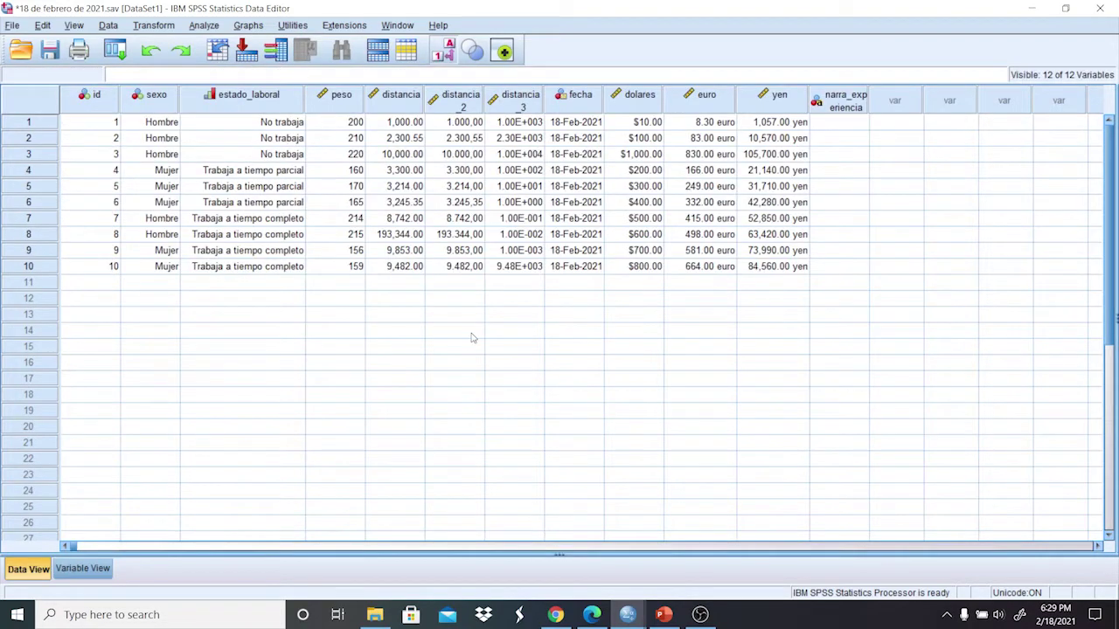
left_click(845, 126)
double_click(845, 125)
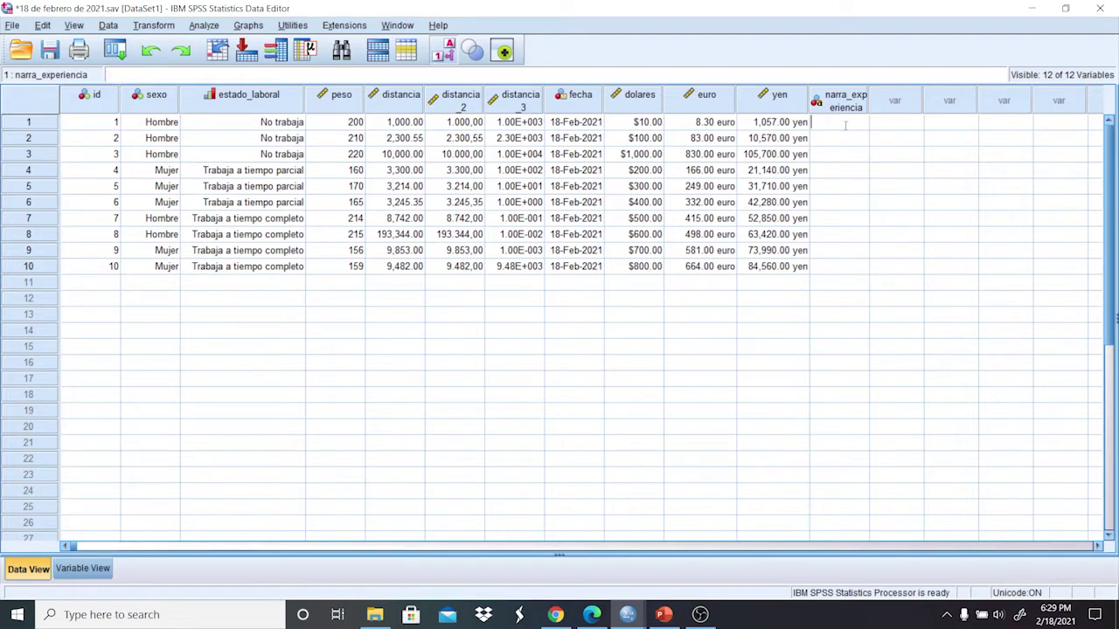
type("En el ev")
Set the width of the narra_experiencia variable to 50 characters.
left_click(108, 568)
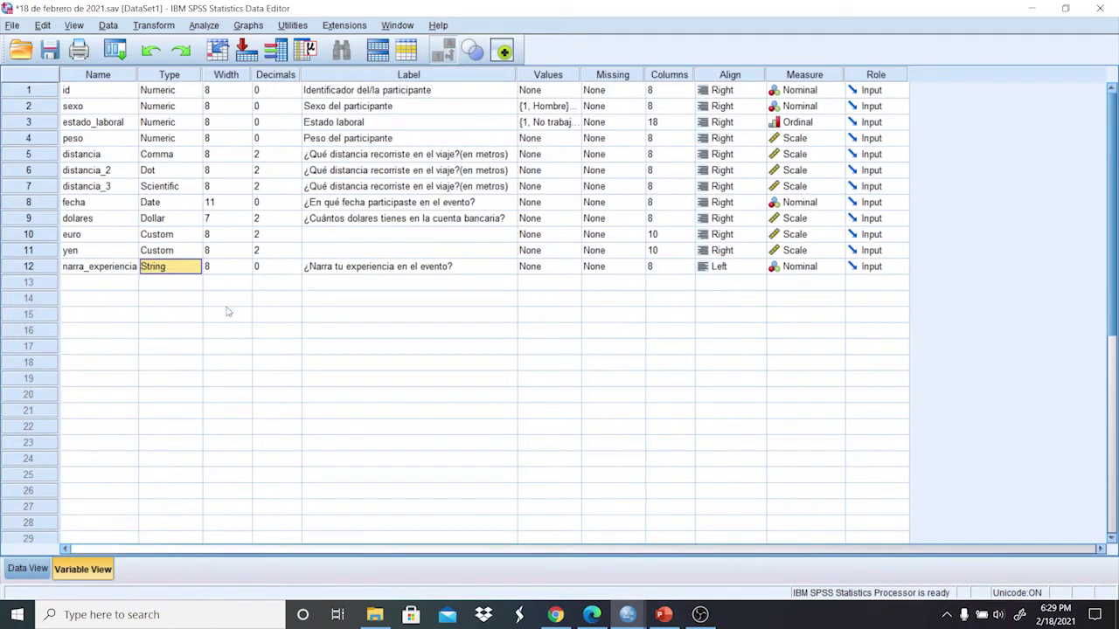
left_click(244, 268)
left_click(246, 263)
left_click(246, 263)
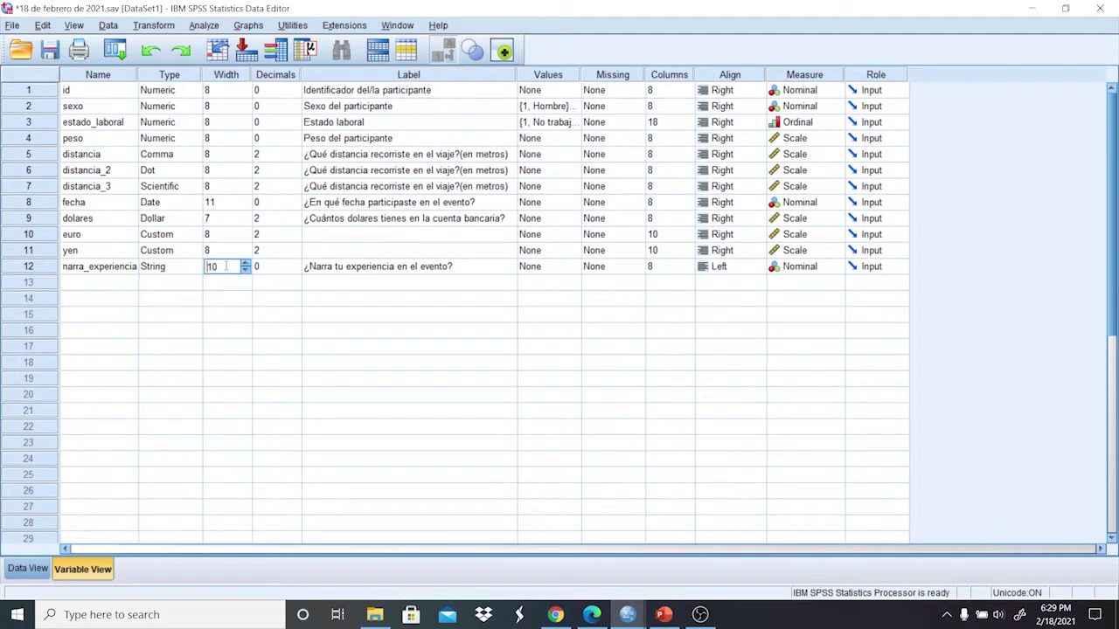
double_click(226, 267)
type("50")
Replace the first case's narra_experiencia answer with "El evento fue excelente" and widen the column to show the full text.
left_click(27, 569)
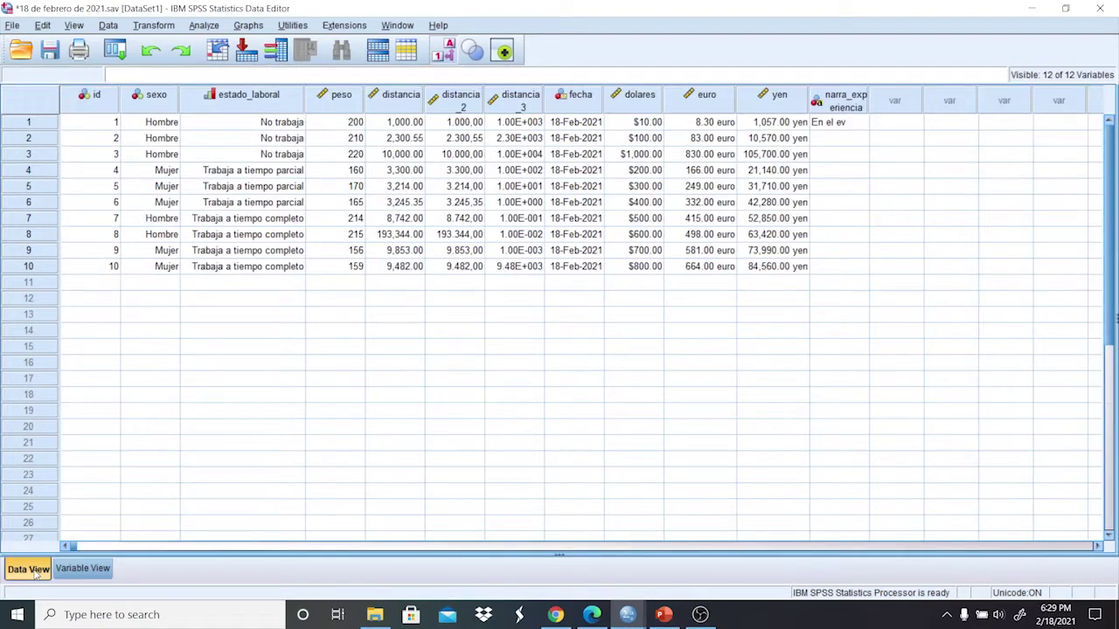
left_click(848, 123)
key("BackSpace")
key("BackSpace")
key("BackSpace")
key("BackSpace")
key("BackSpace")
key("BackSpace")
key("BackSpace")
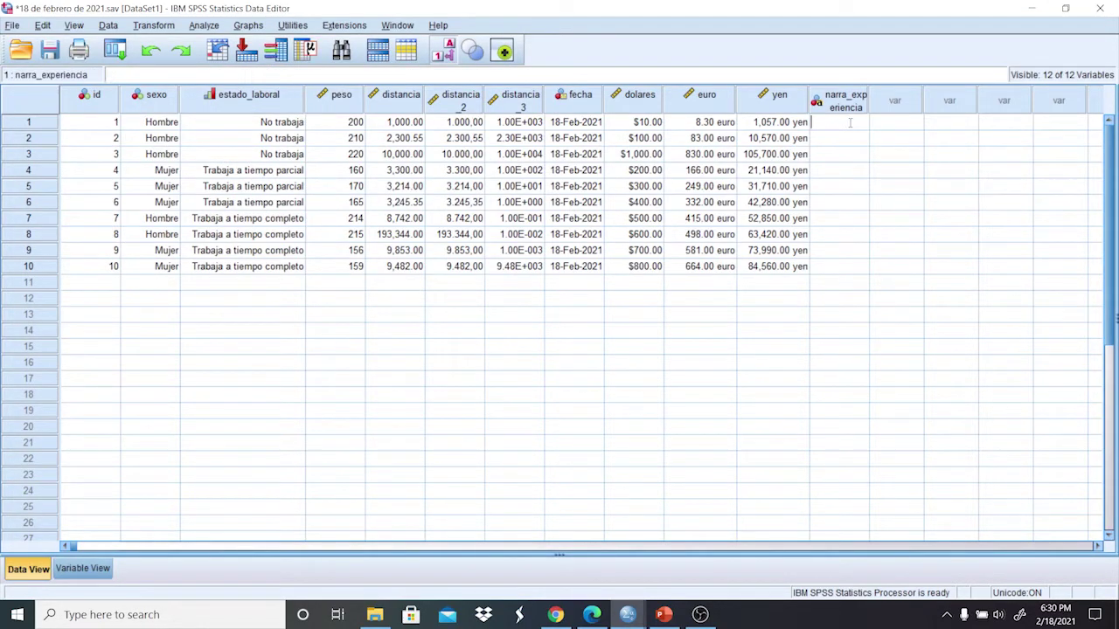
type("El evento fue excelente")
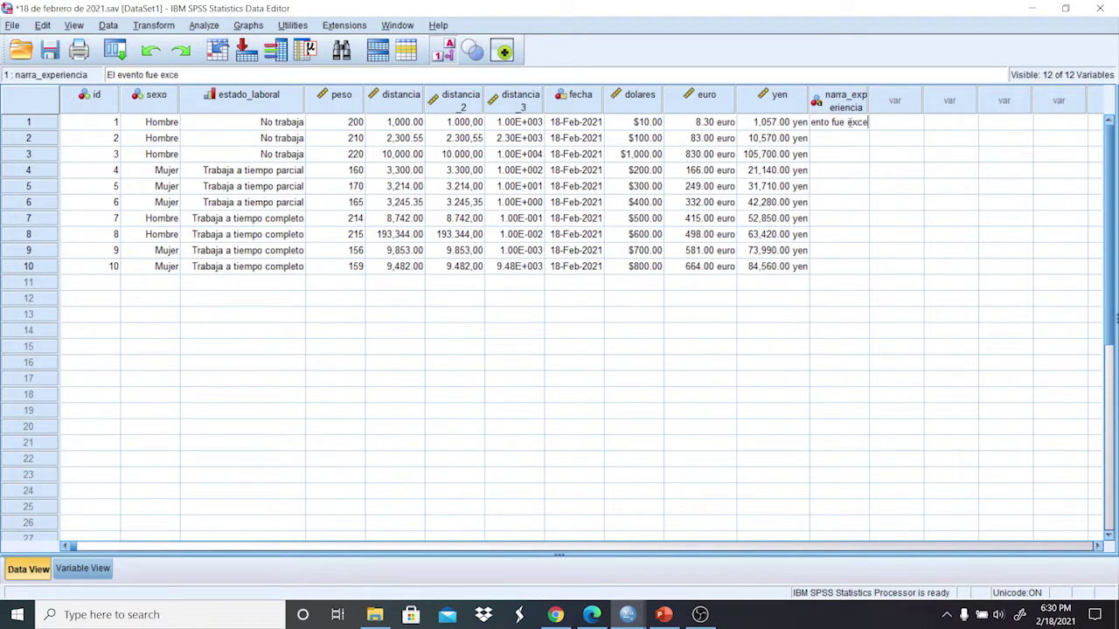
left_click(913, 131)
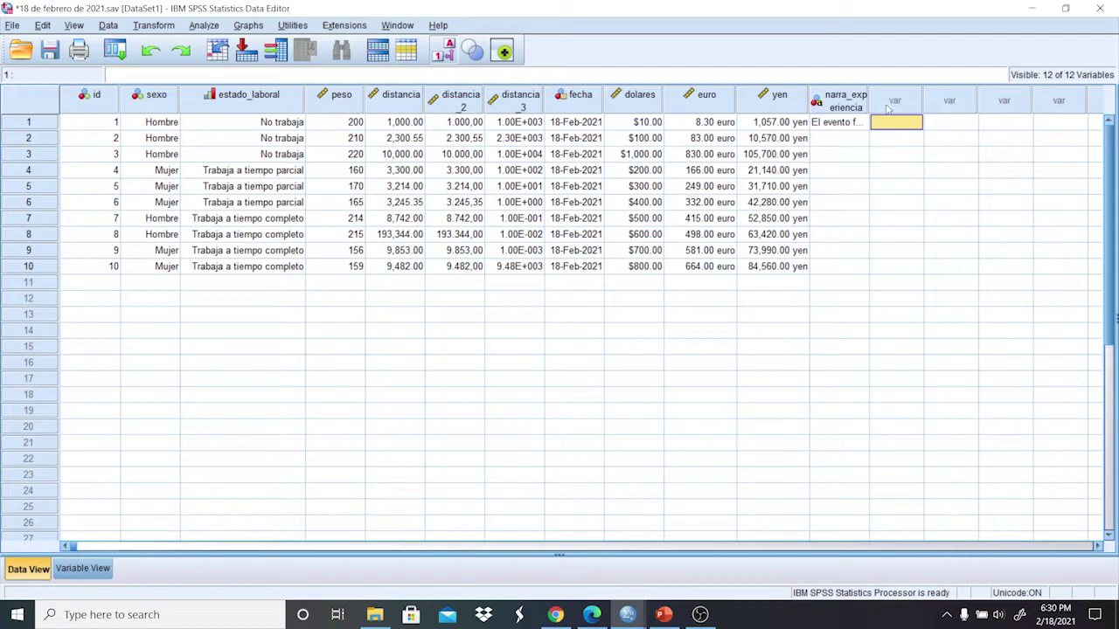
left_click_drag(870, 94, 922, 94)
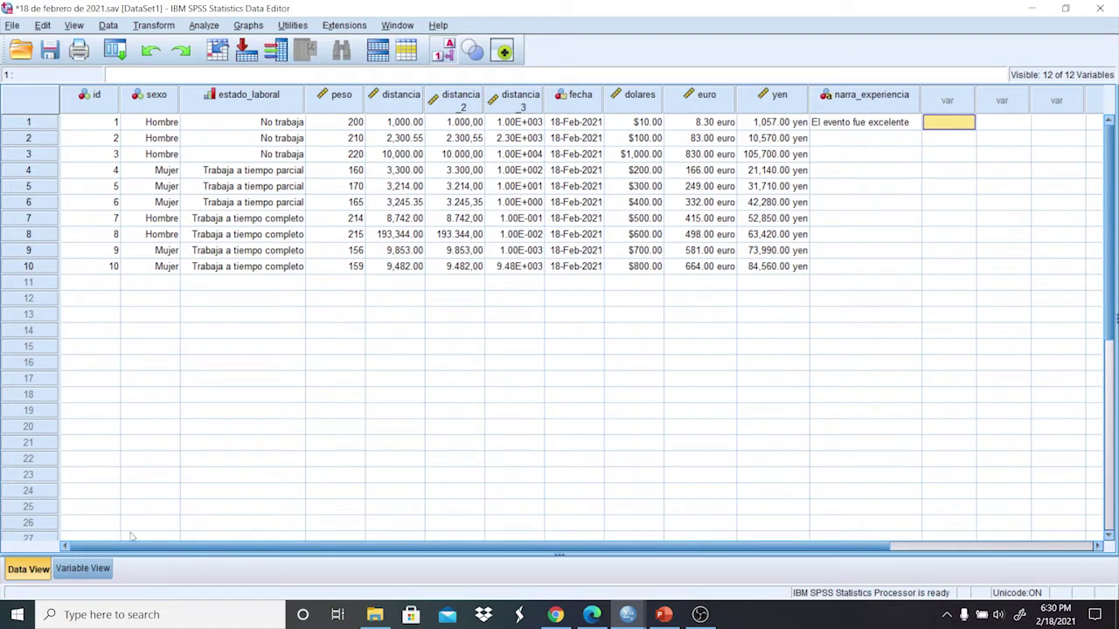
Check the width setting of narra_experiencia and look up the following question in the questionnaire PDF.
left_click(85, 569)
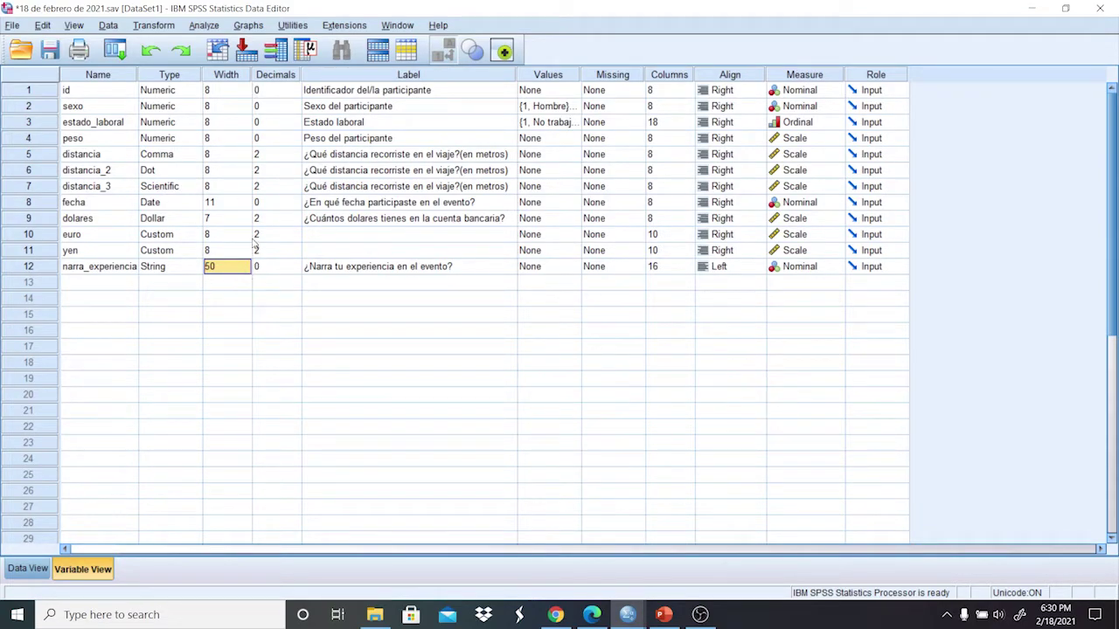
left_click(234, 267)
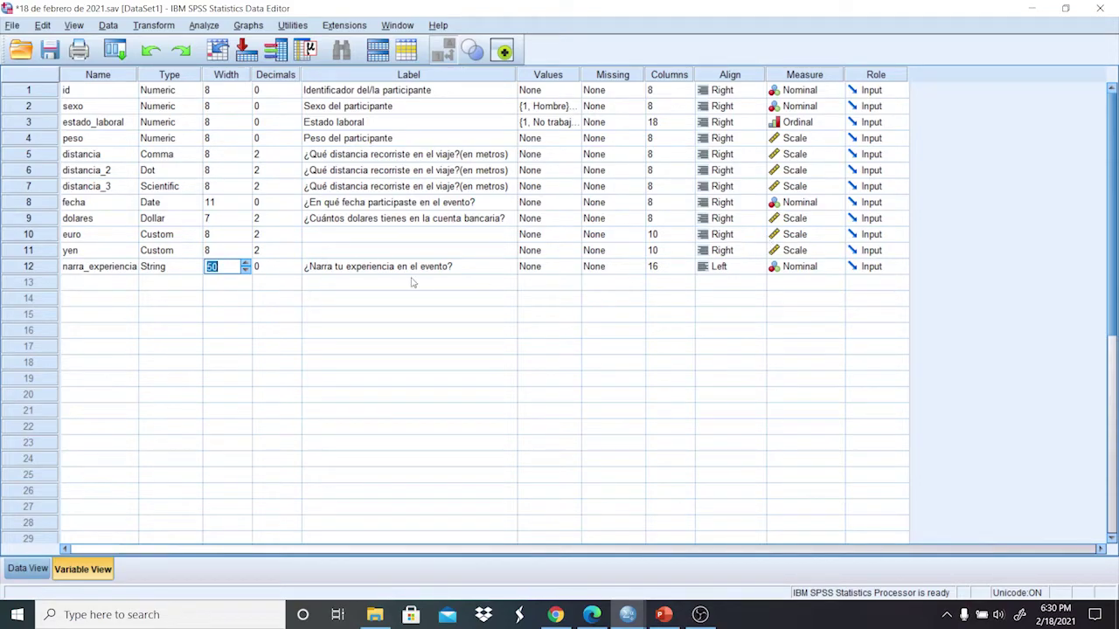
left_click(593, 614)
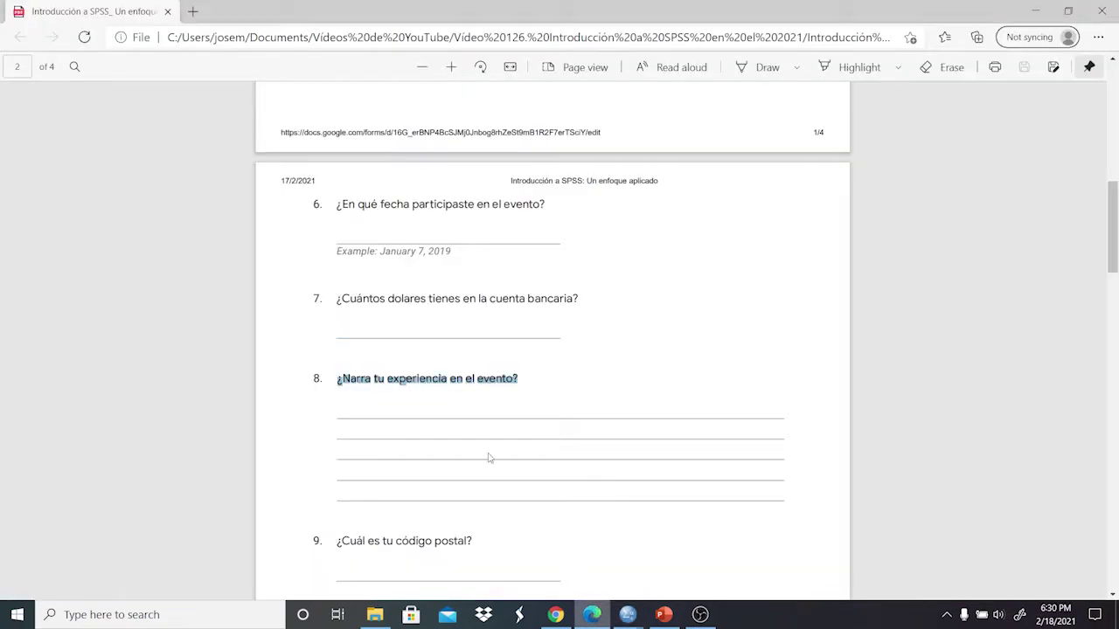
scroll(1070, 267, "down", 1)
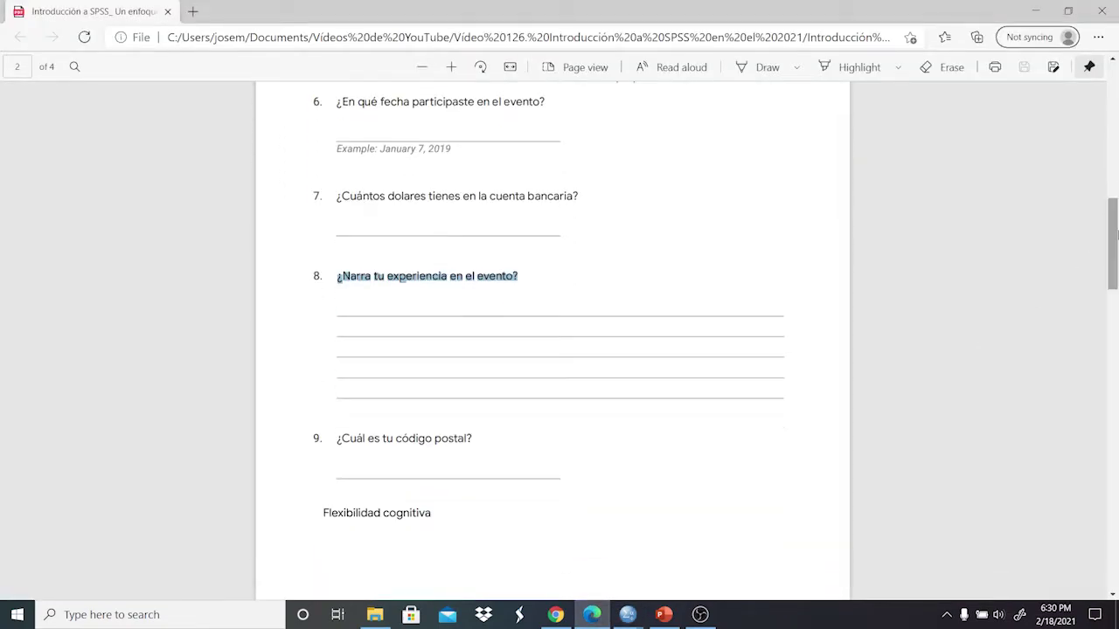
left_click(635, 621)
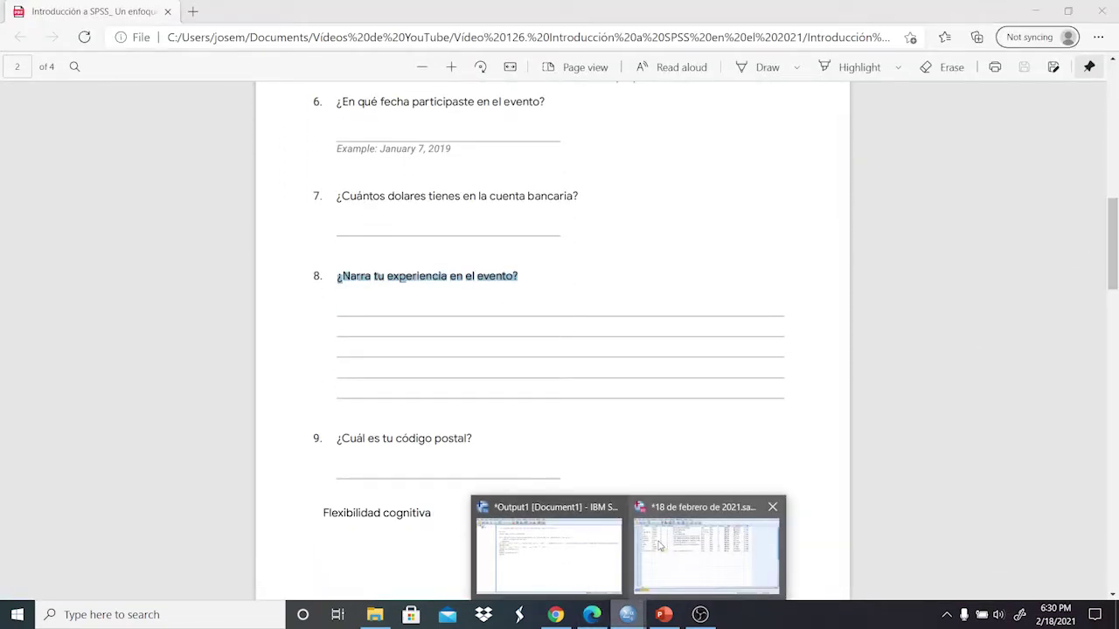
left_click(661, 546)
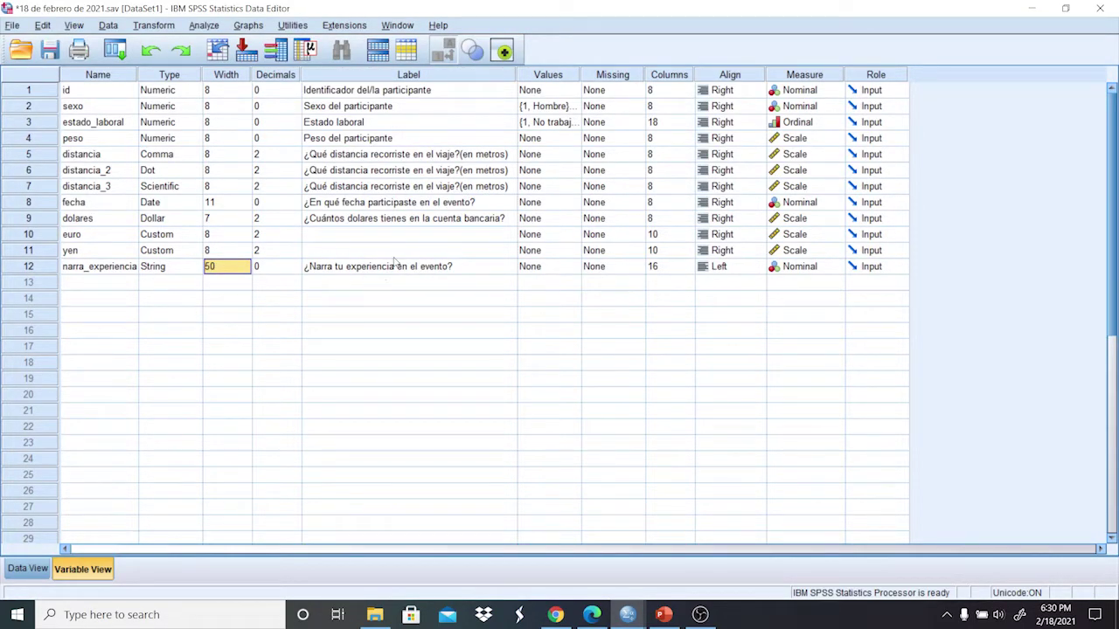
Copy question 9, "¿Cuál es tu código postal?", from the questionnaire PDF into the label of variable 13 in SPSS.
left_click(598, 617)
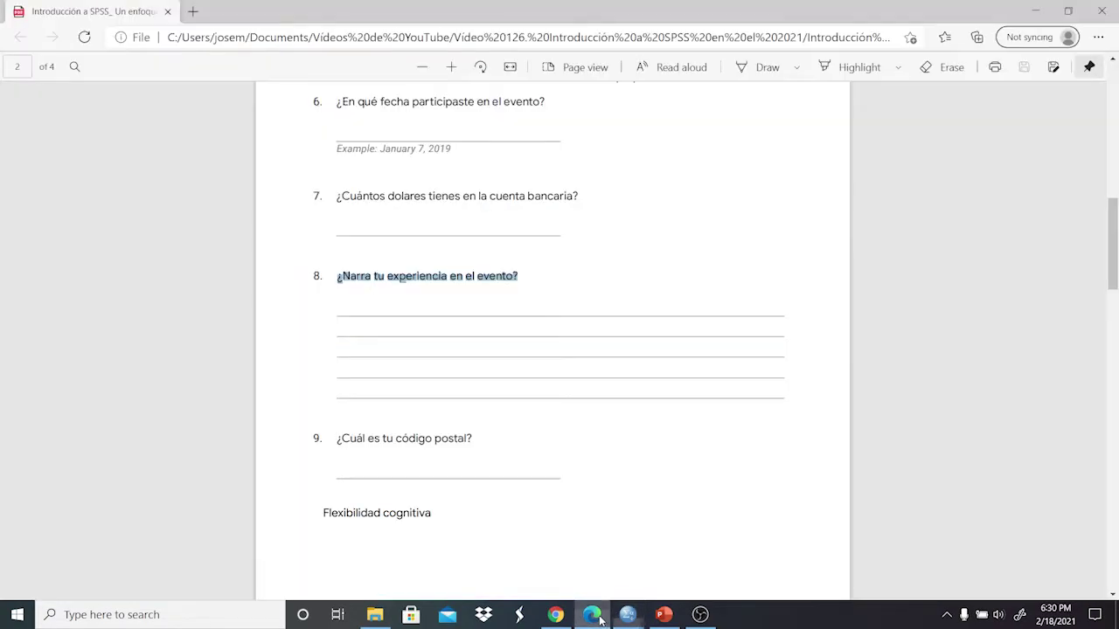
left_click_drag(479, 439, 341, 439)
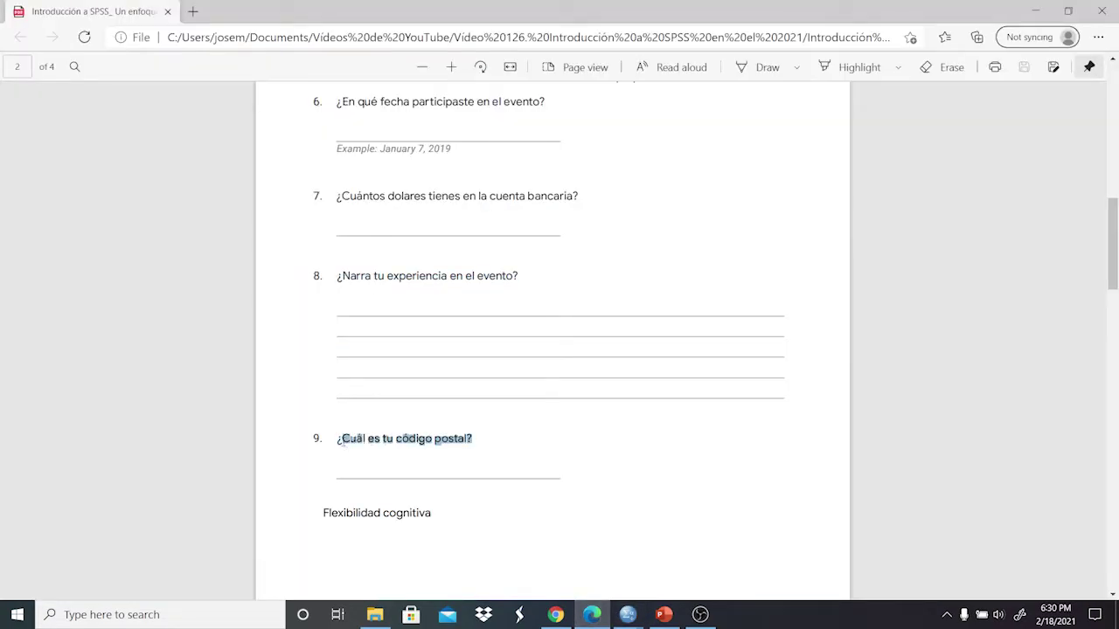
left_click(598, 615)
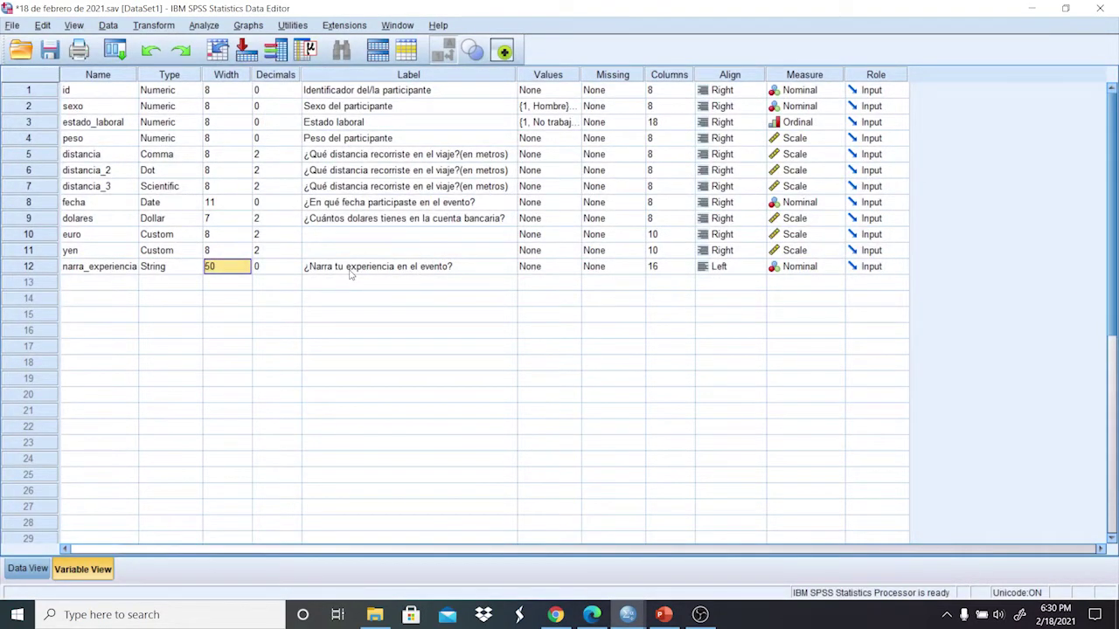
left_click(331, 284)
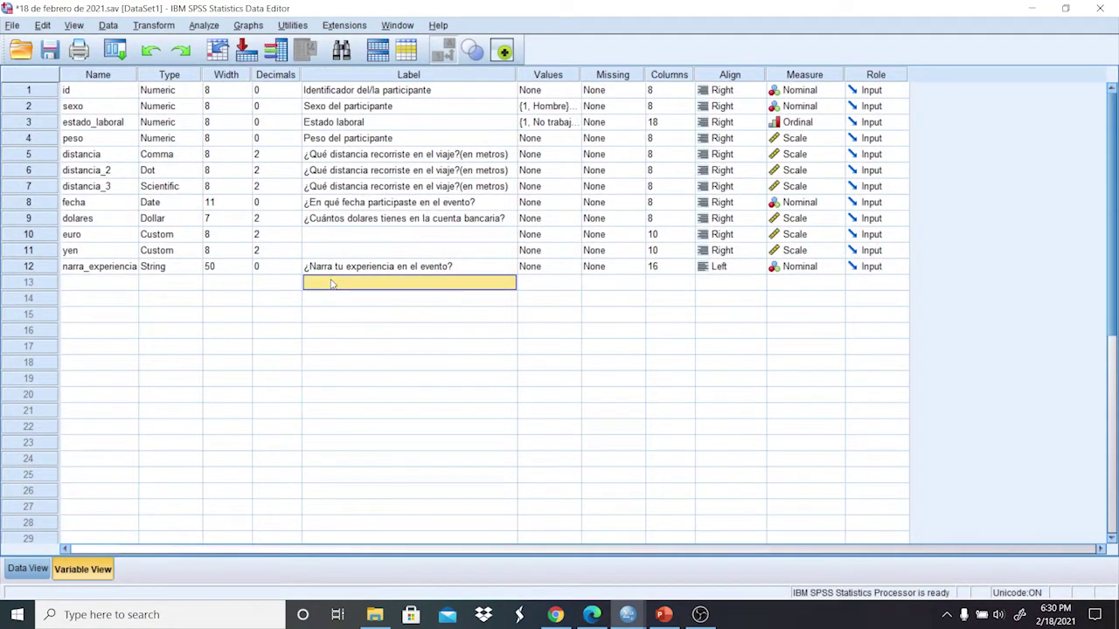
type("¿Cuál es tu código postal?")
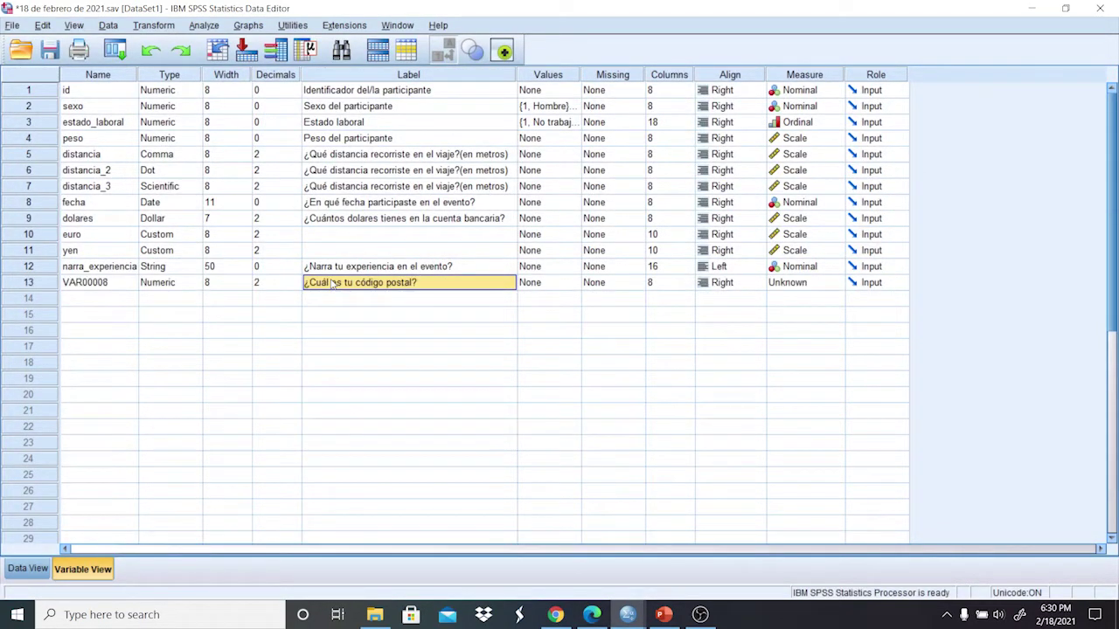
Rename the variable in row 13 as codigo_postal.
left_click(116, 284)
double_click(116, 284)
type("codi")
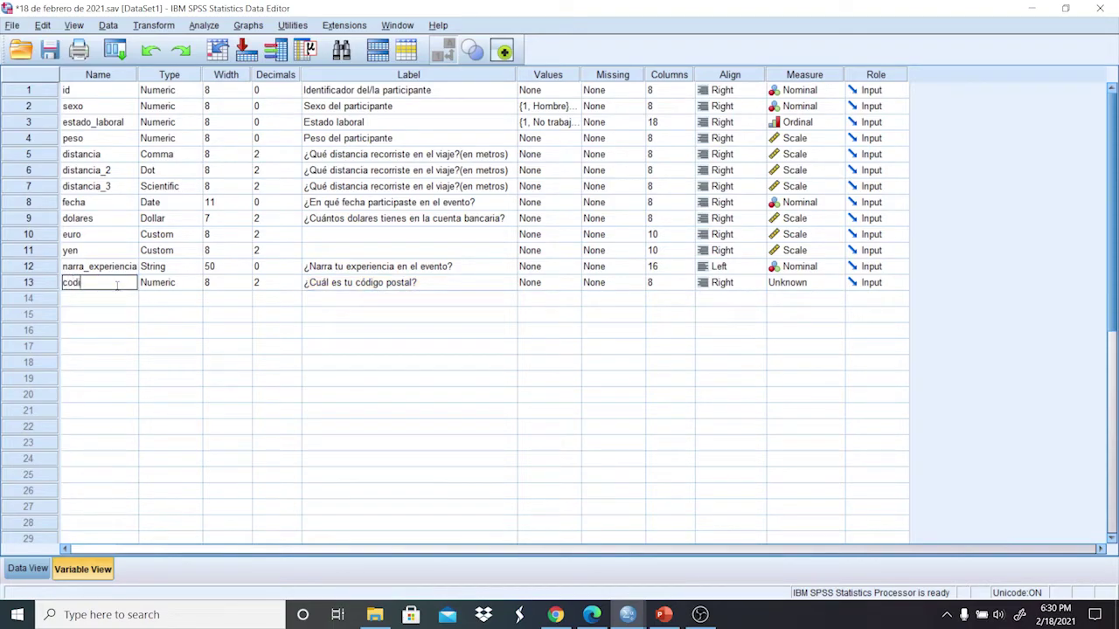
type("go_postal")
Review the available variable types for codigo_postal and close the settings without changes.
left_click(197, 282)
left_click(197, 283)
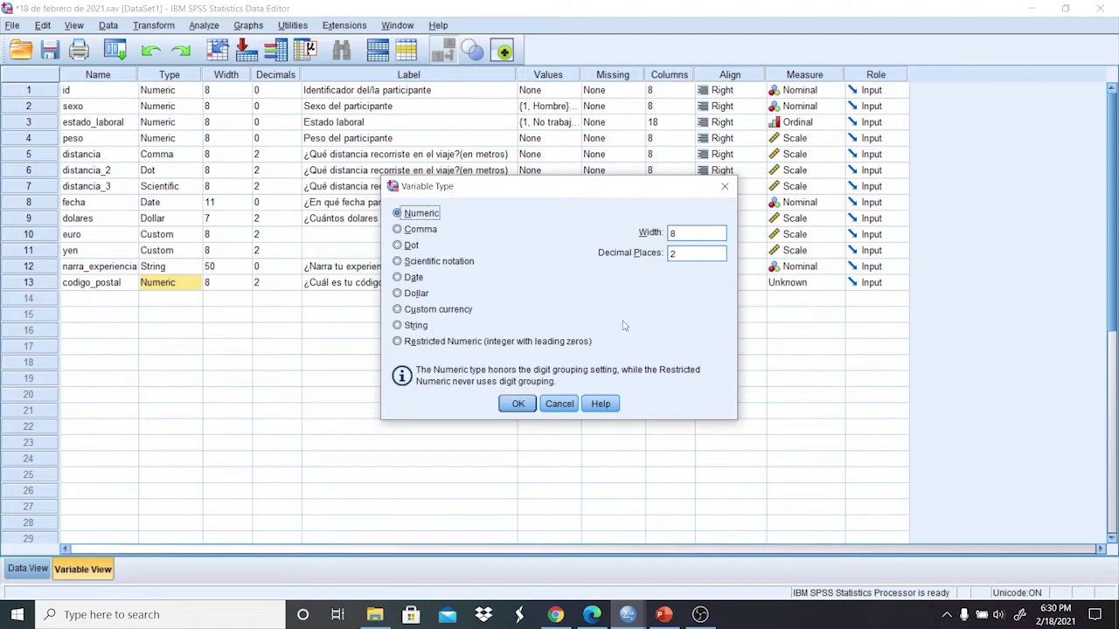
left_click(558, 406)
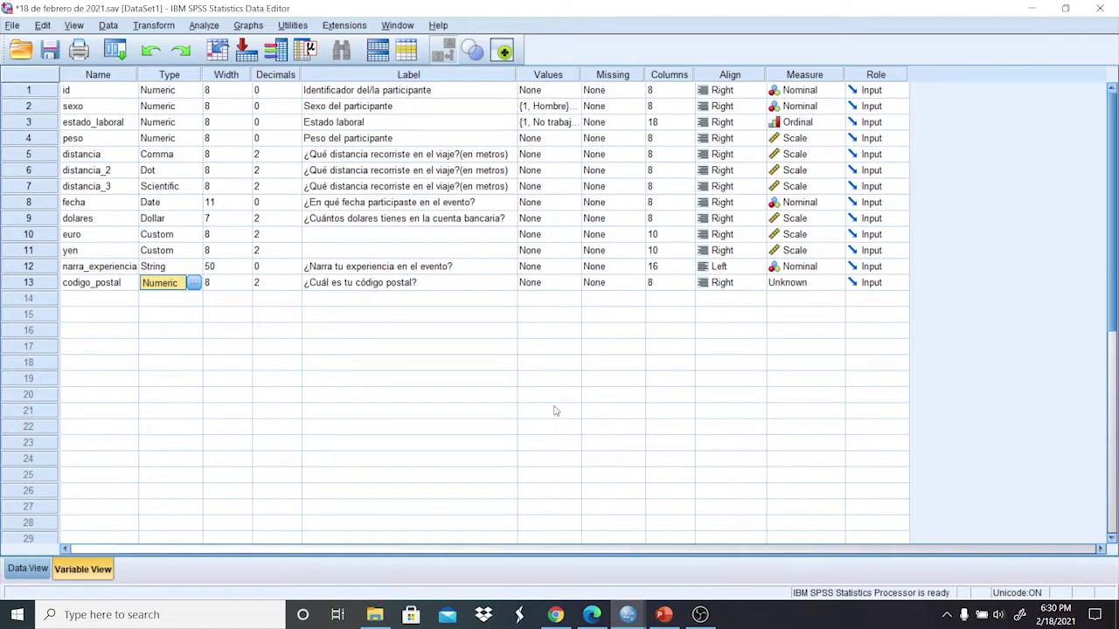
Try to enter the postal code 00955 for the first case with codigo_postal as a Numeric variable.
left_click(38, 570)
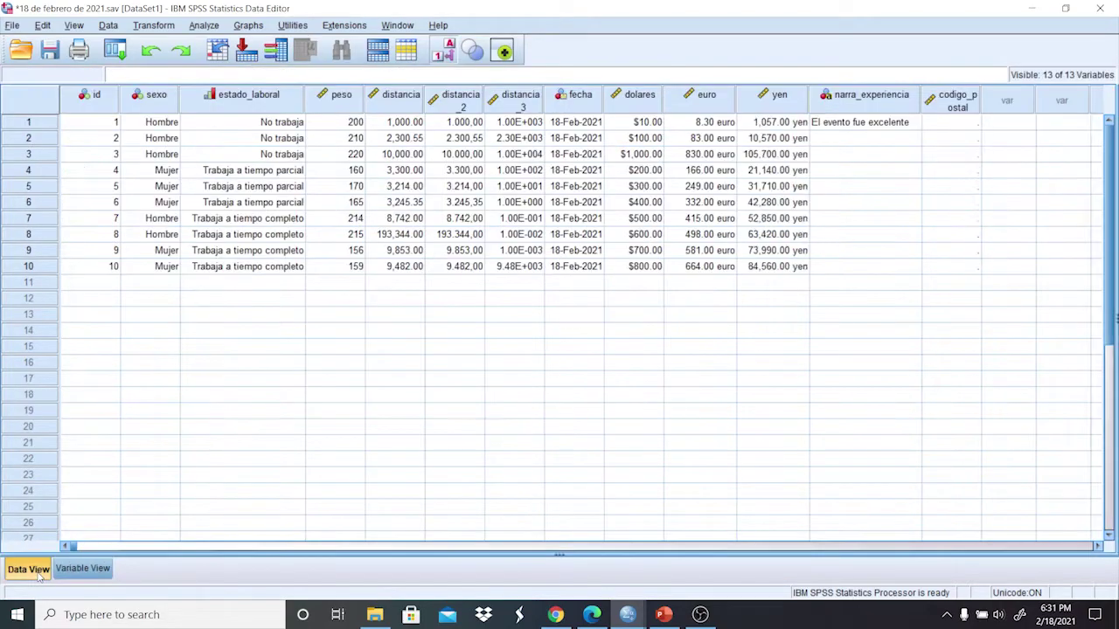
left_click(956, 124)
type("00955")
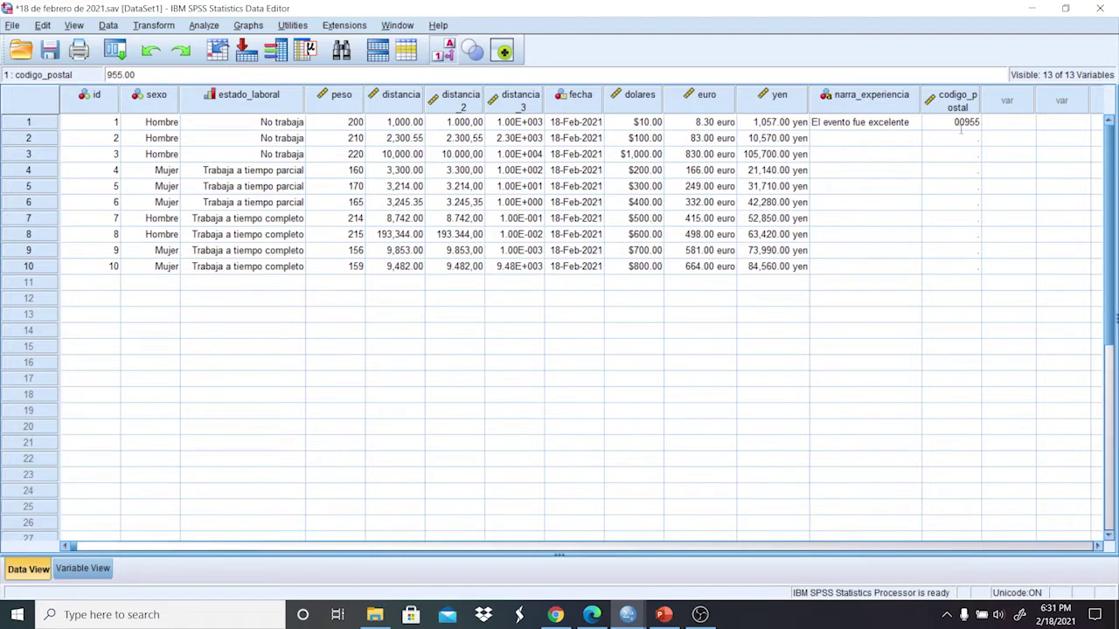
left_click(962, 137)
left_click(970, 123)
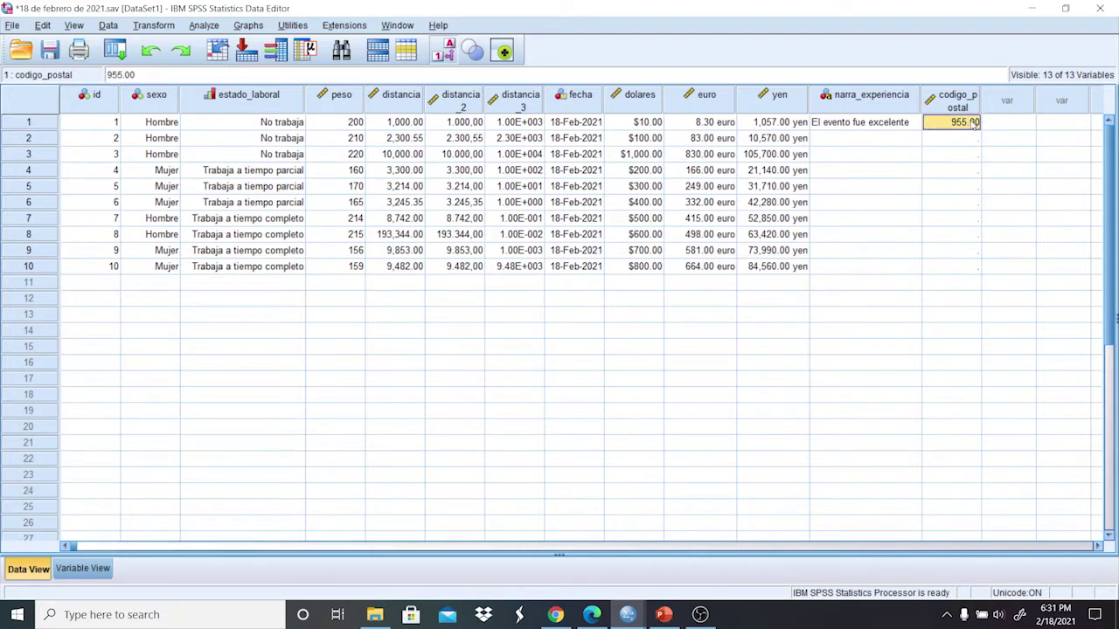
double_click(966, 122)
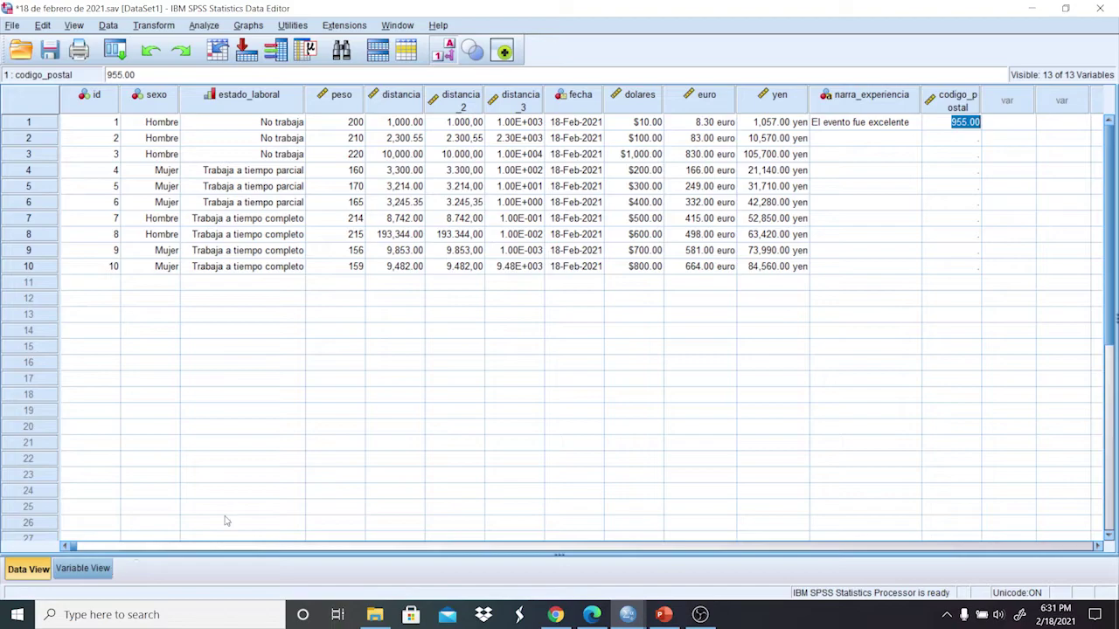
Change the codigo_postal variable's type to String, keeping 8 characters.
left_click(87, 570)
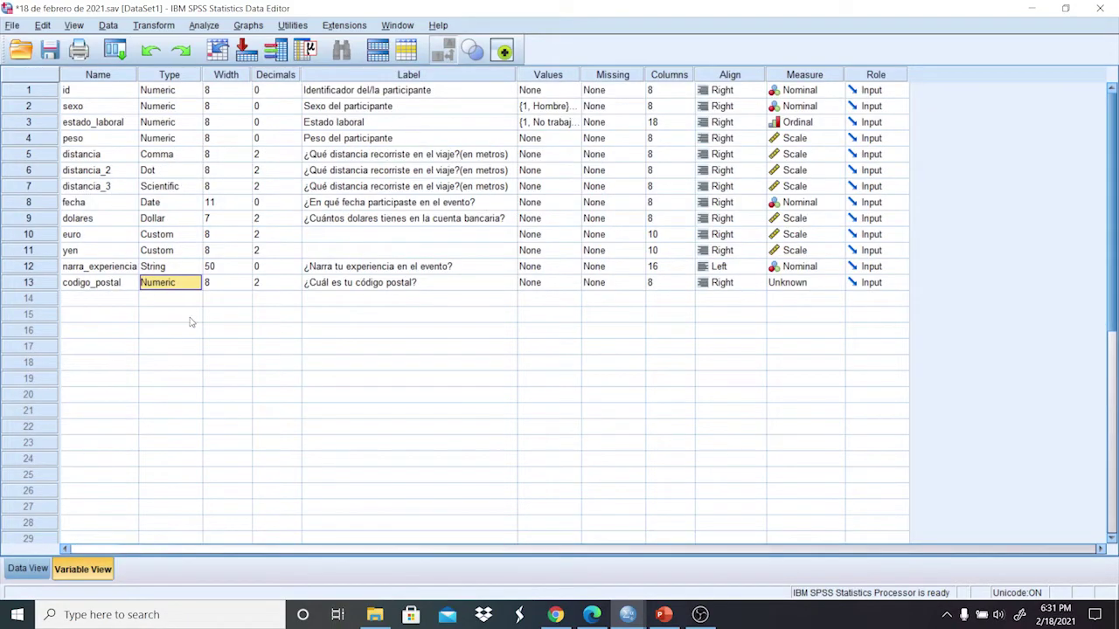
left_click(197, 284)
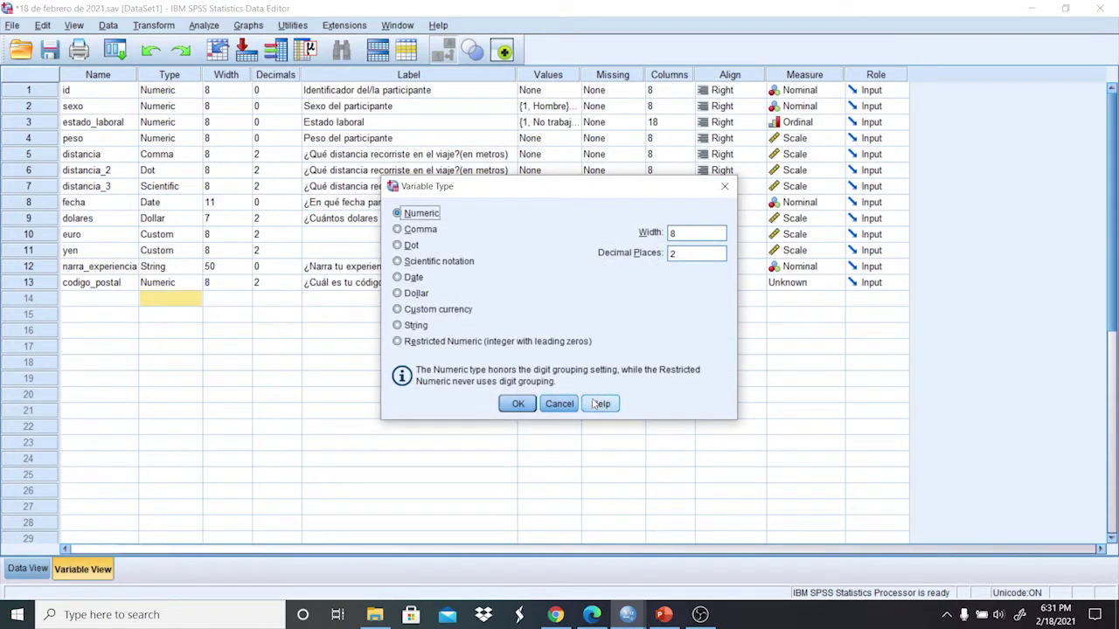
left_click(559, 403)
left_click(199, 282)
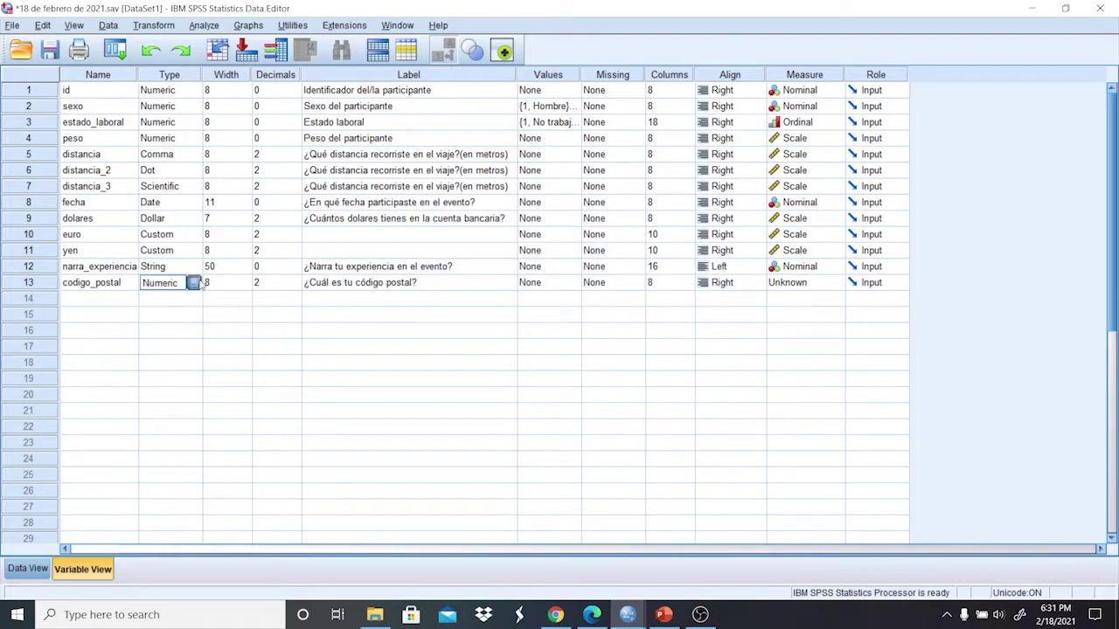
left_click(194, 282)
left_click(398, 325)
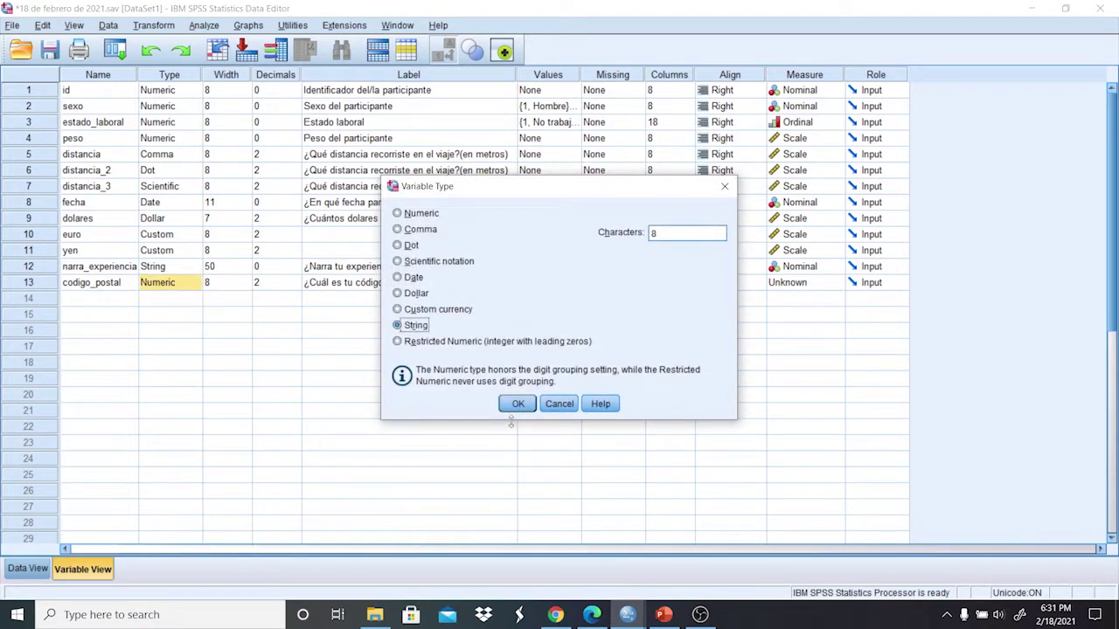
left_click(526, 403)
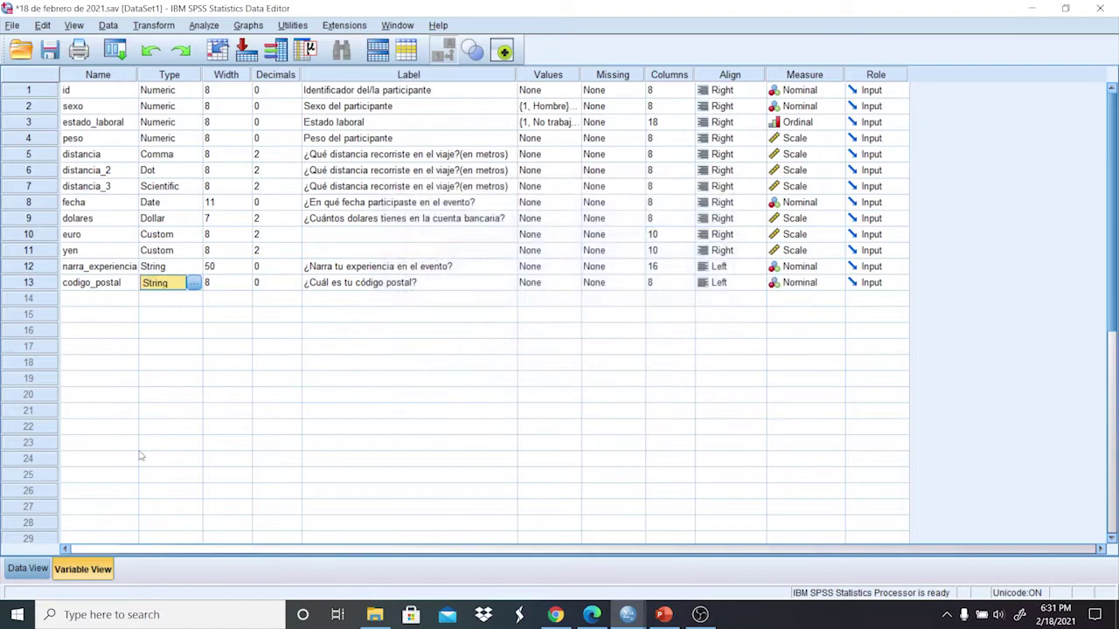
Enter 00955 as the first case's codigo_postal value, check it, and clear the cell again.
left_click(38, 573)
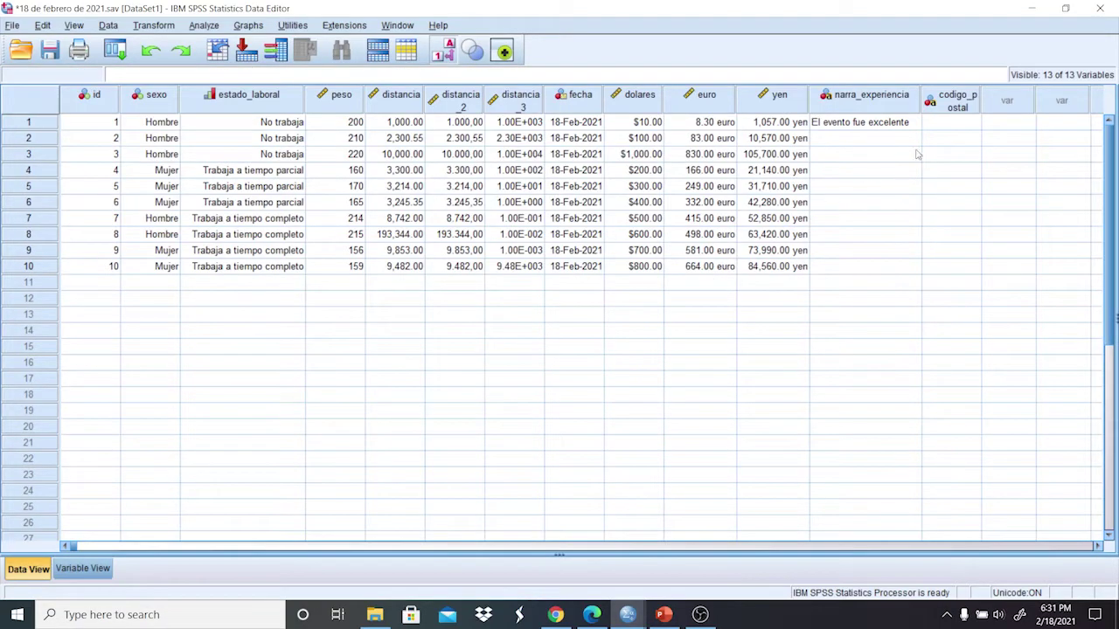
left_click(945, 125)
type("00955")
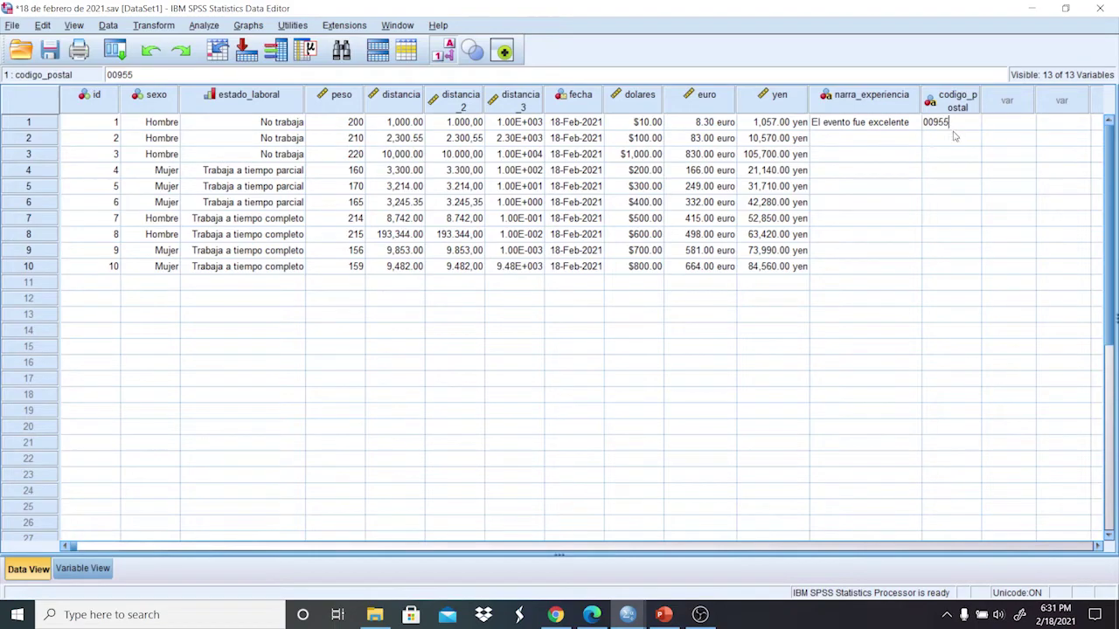
key("Return")
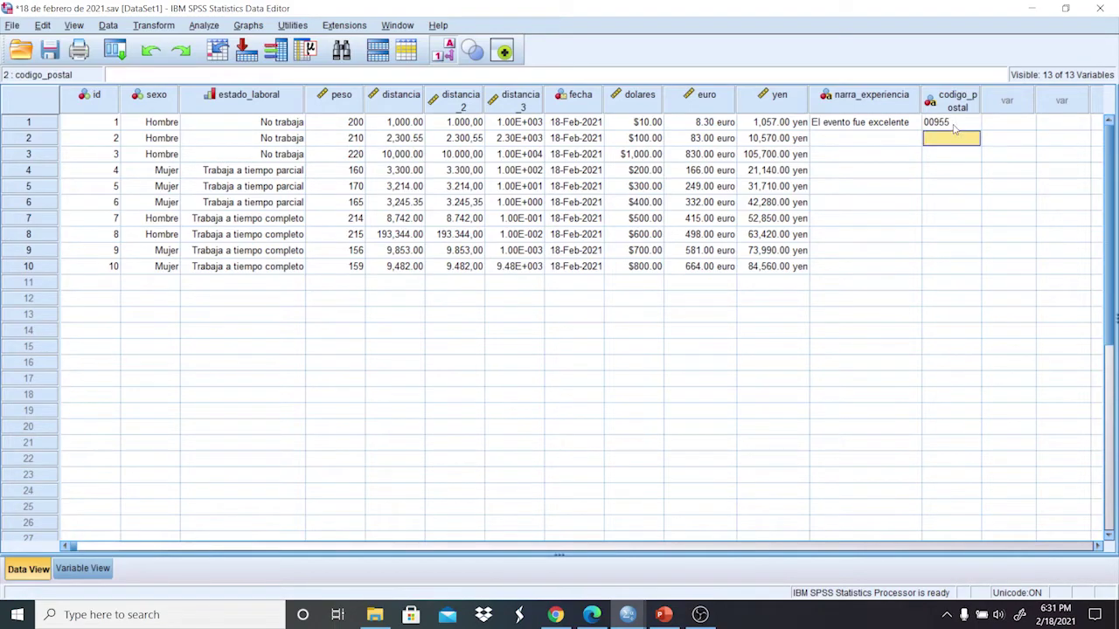
left_click(954, 122)
double_click(953, 122)
key("BackSpace")
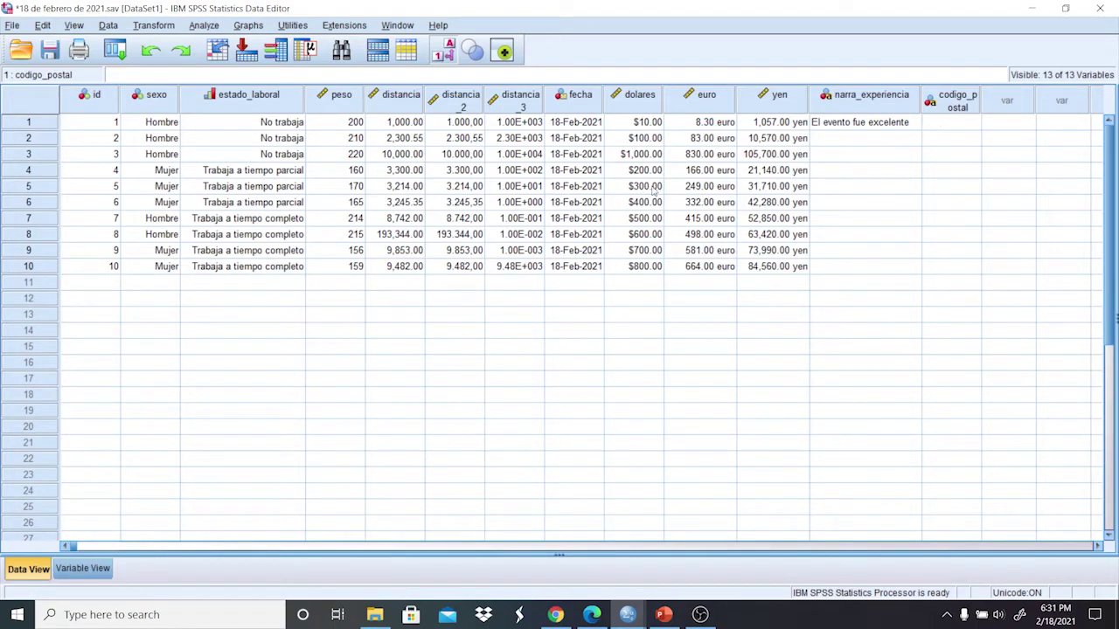
Change the codigo_postal variable's type to Restricted Numeric with a width of 5.
left_click(97, 568)
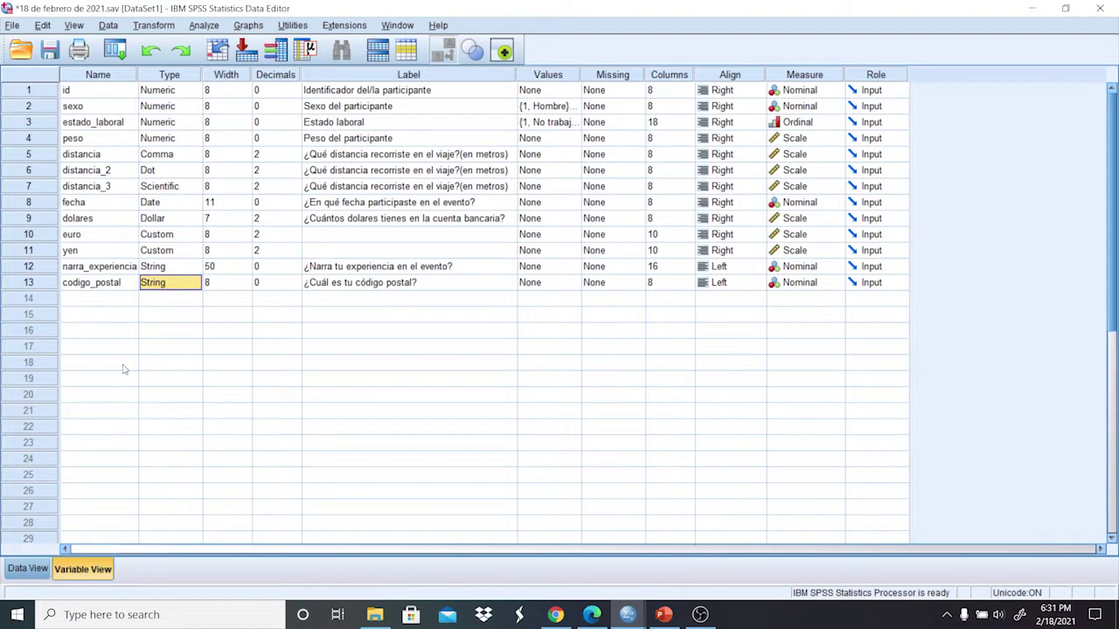
left_click(194, 285)
left_click(194, 284)
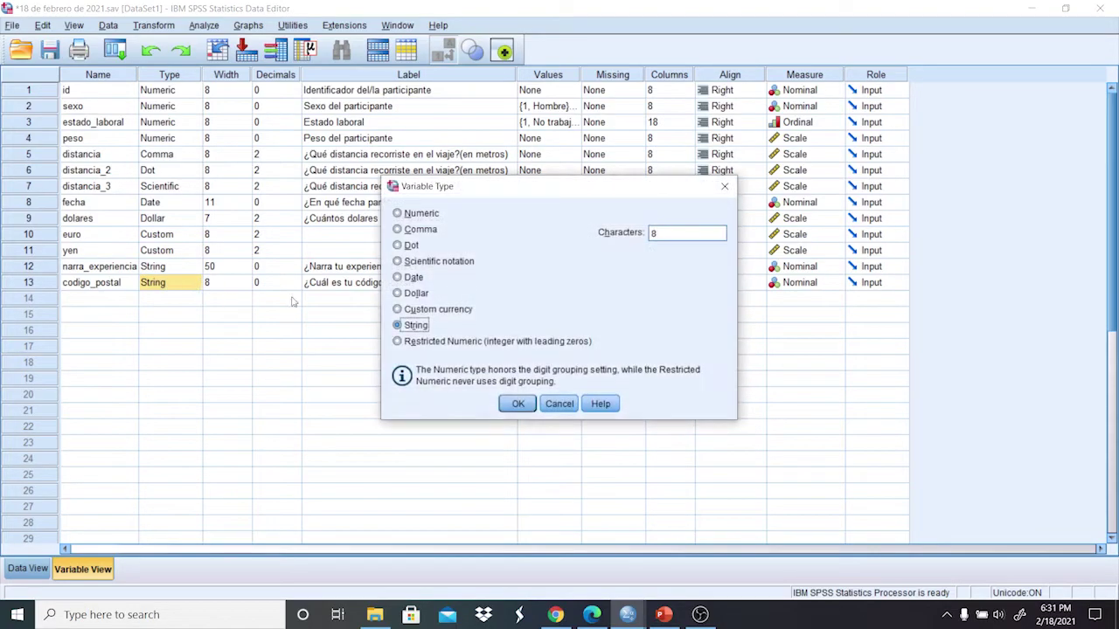
left_click(399, 342)
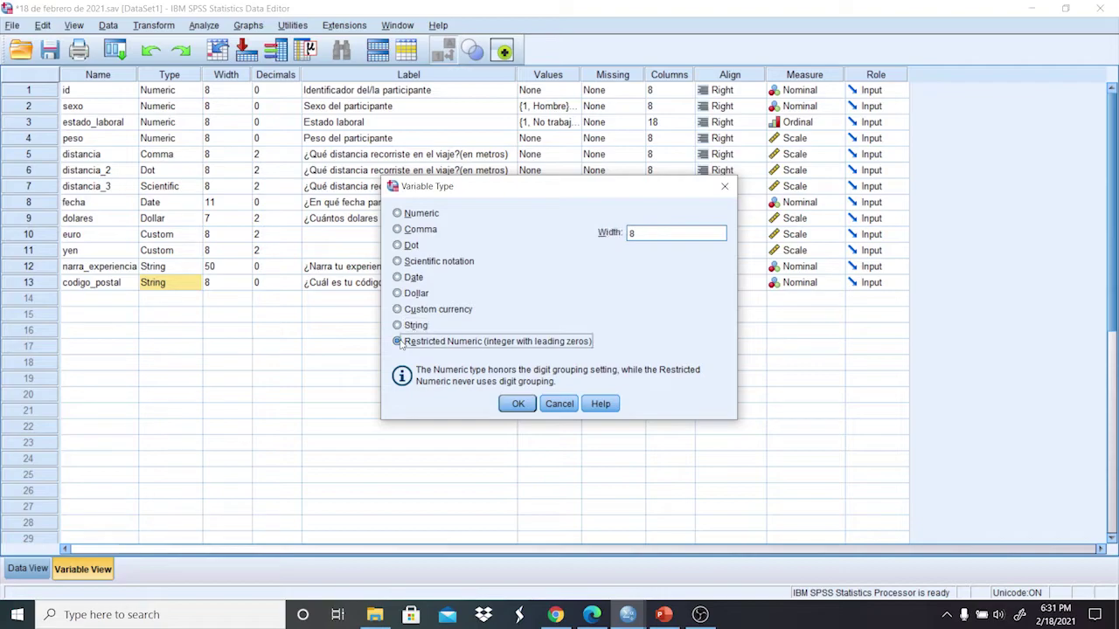
double_click(647, 233)
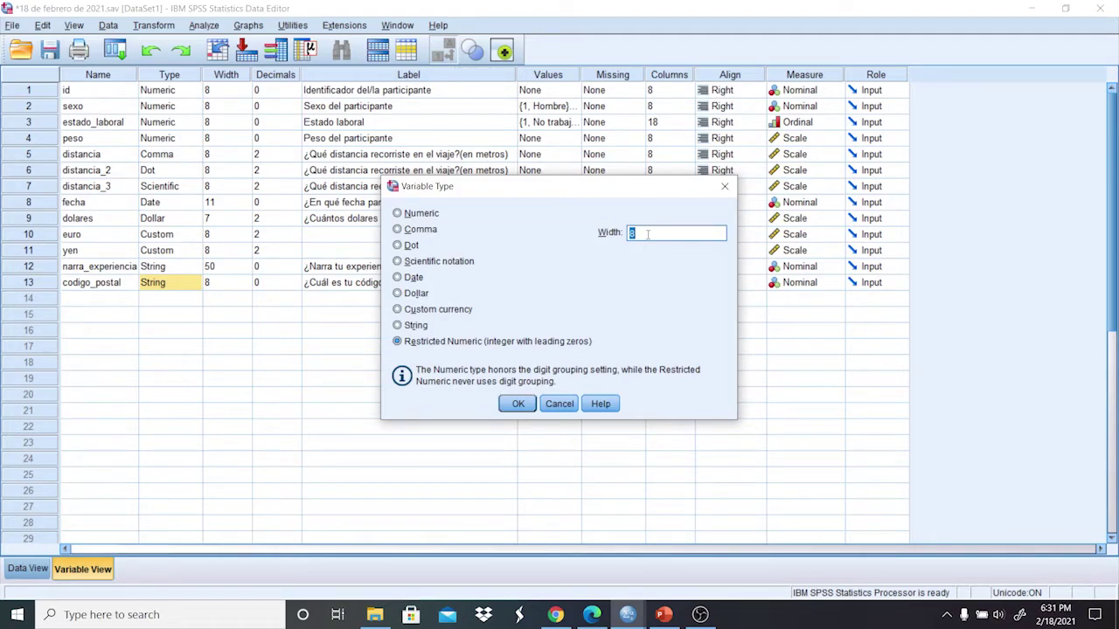
left_click(519, 404)
Enter the postal code 00955 for the first case under codigo_postal and return to the variable definitions.
left_click(42, 568)
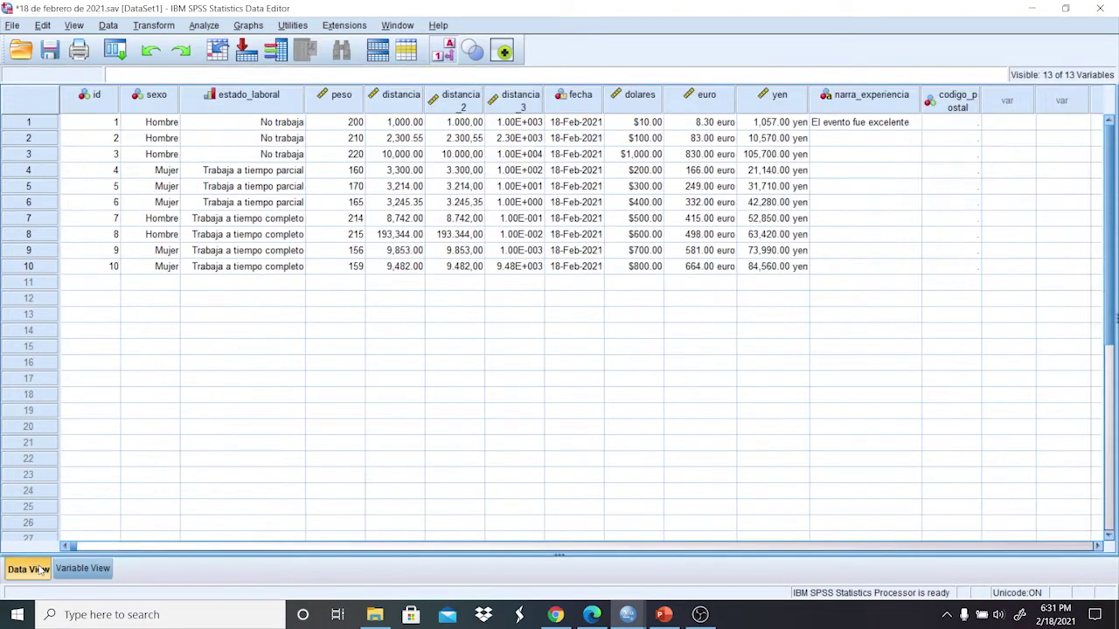
left_click(948, 123)
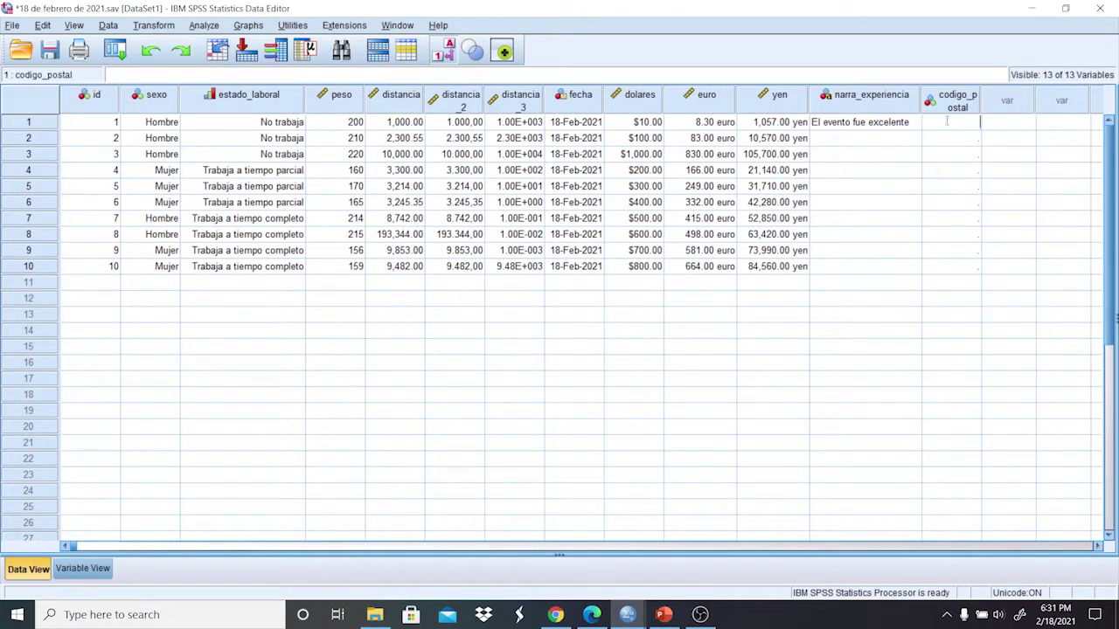
type("955")
left_click(973, 140)
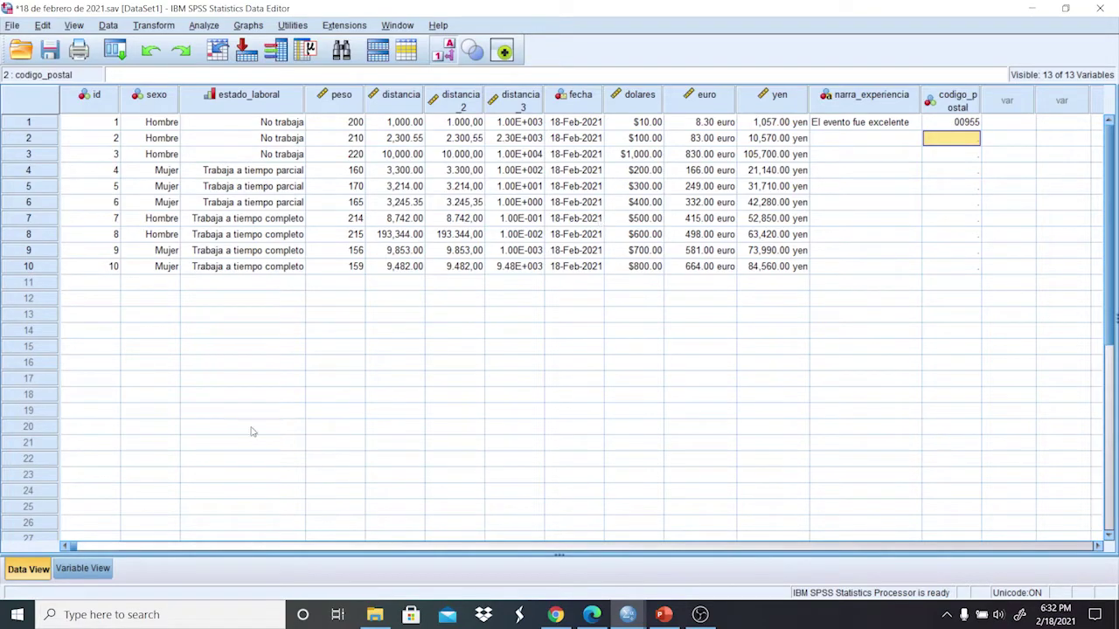
left_click(102, 568)
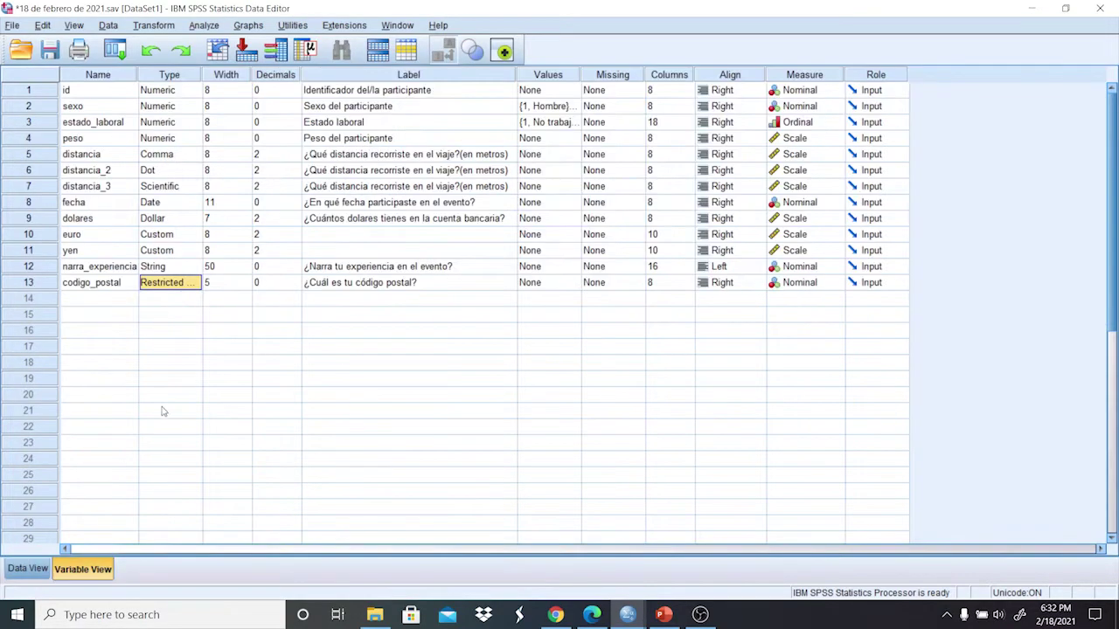
Review the variable type options for codigo_postal and for the empty row below it, glancing at the questionnaire PDF in between.
left_click(194, 288)
left_click(196, 283)
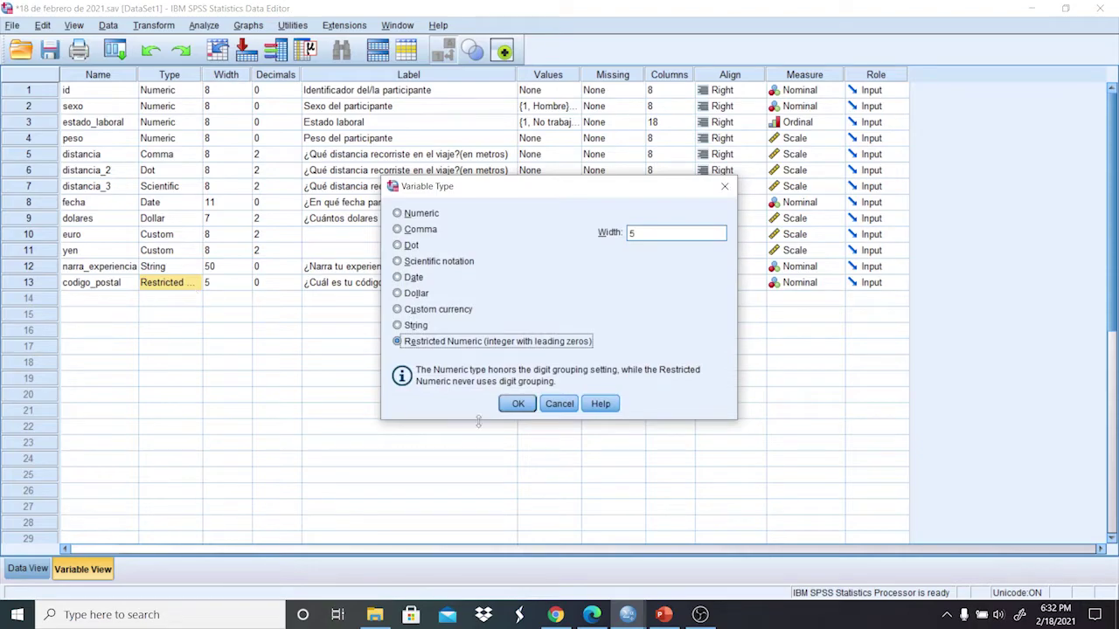
left_click(568, 403)
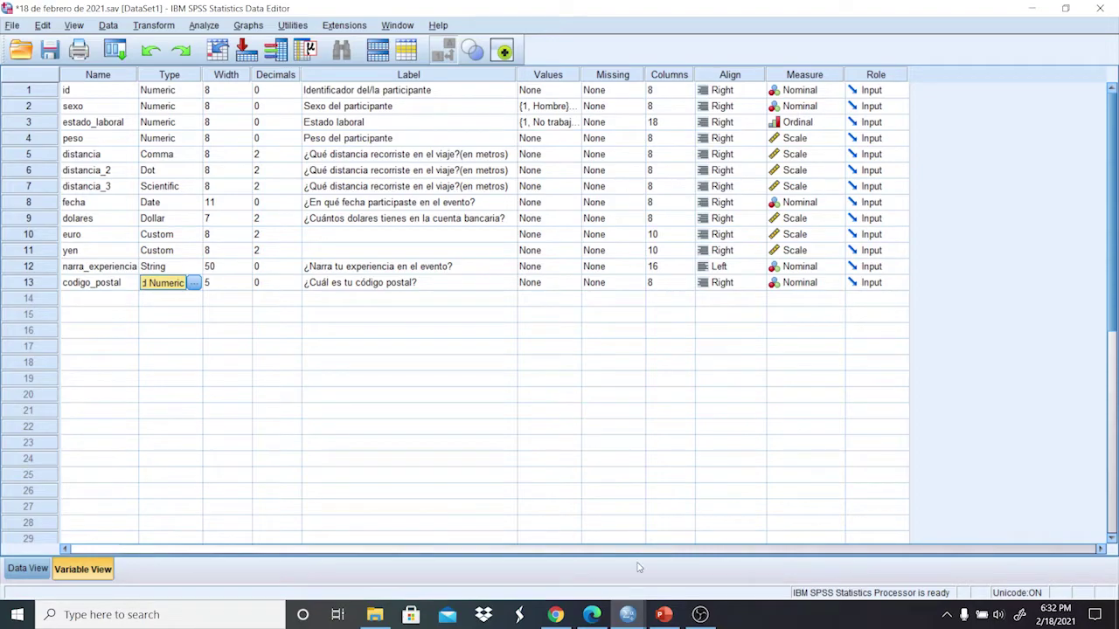
left_click(592, 614)
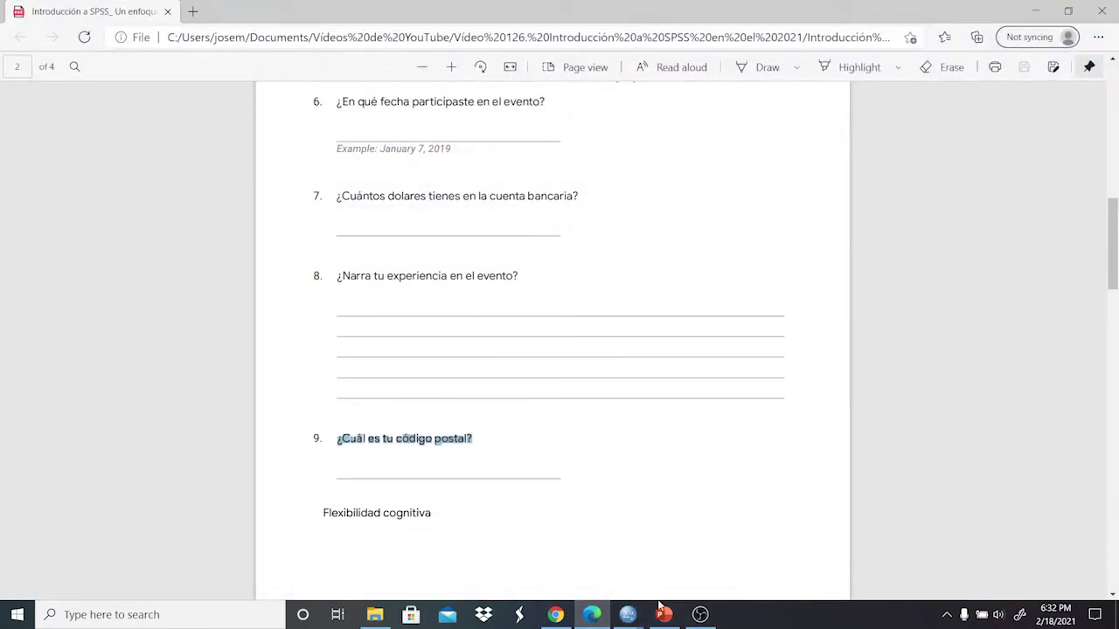
left_click(657, 562)
key("Escape")
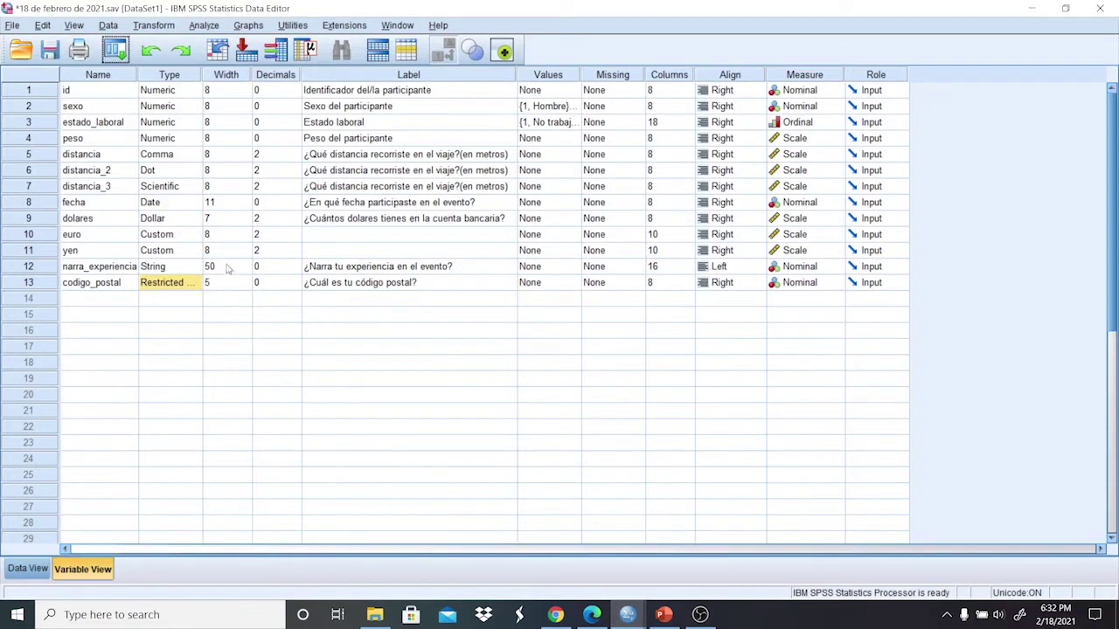
left_click(198, 298)
left_click(199, 298)
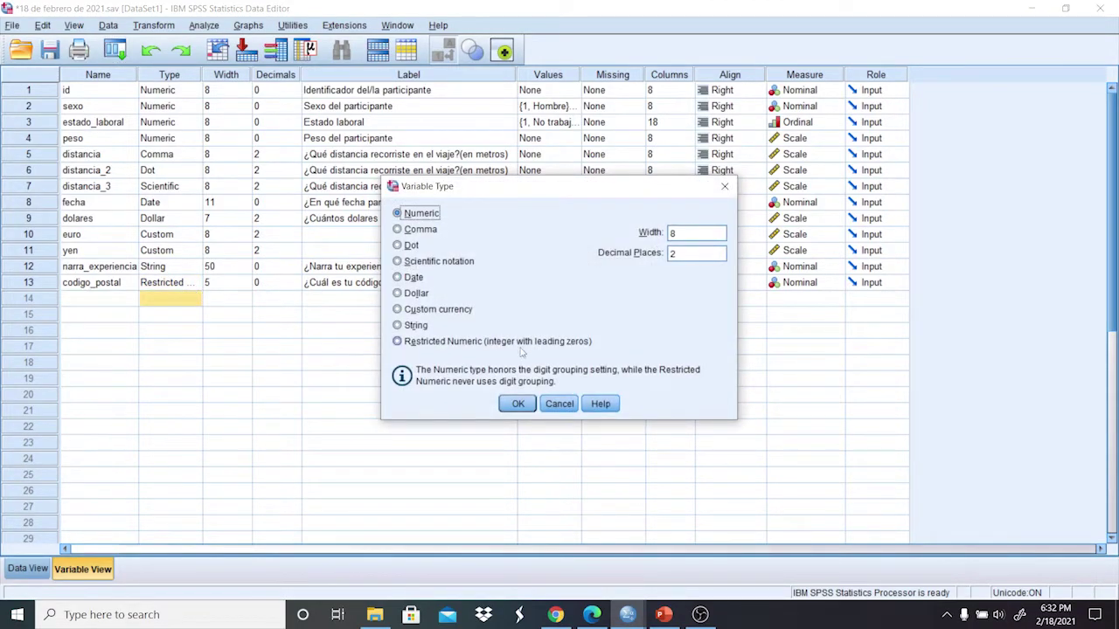
left_click(560, 403)
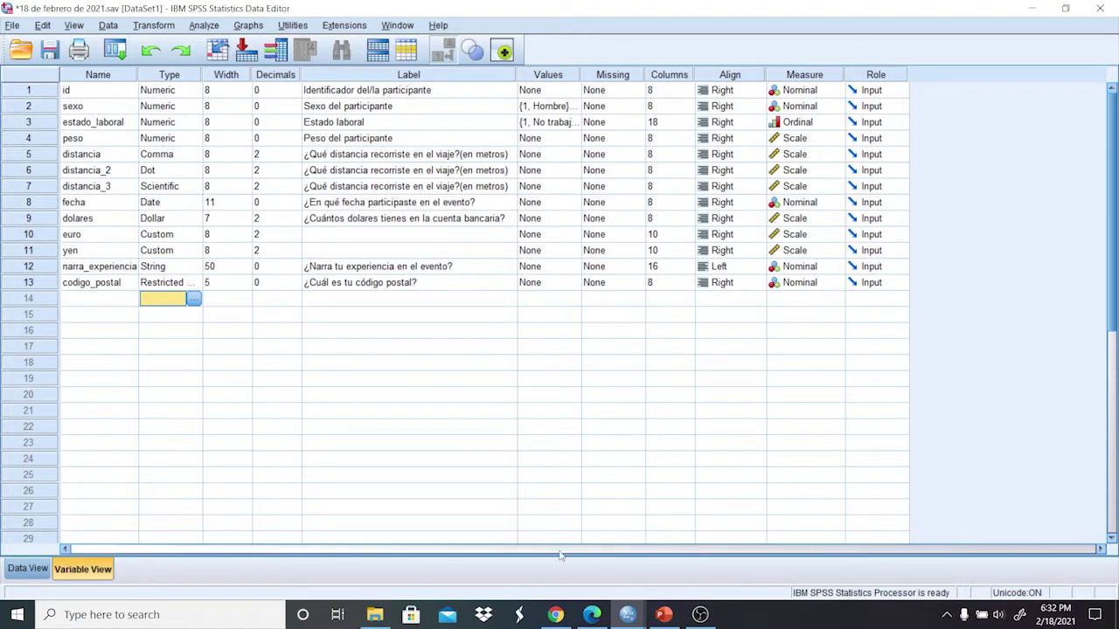
Switch to the questionnaire PDF in Edge and examine the Flexibilidad cognitiva section with question 10's agreement scale and statements.
left_click(592, 614)
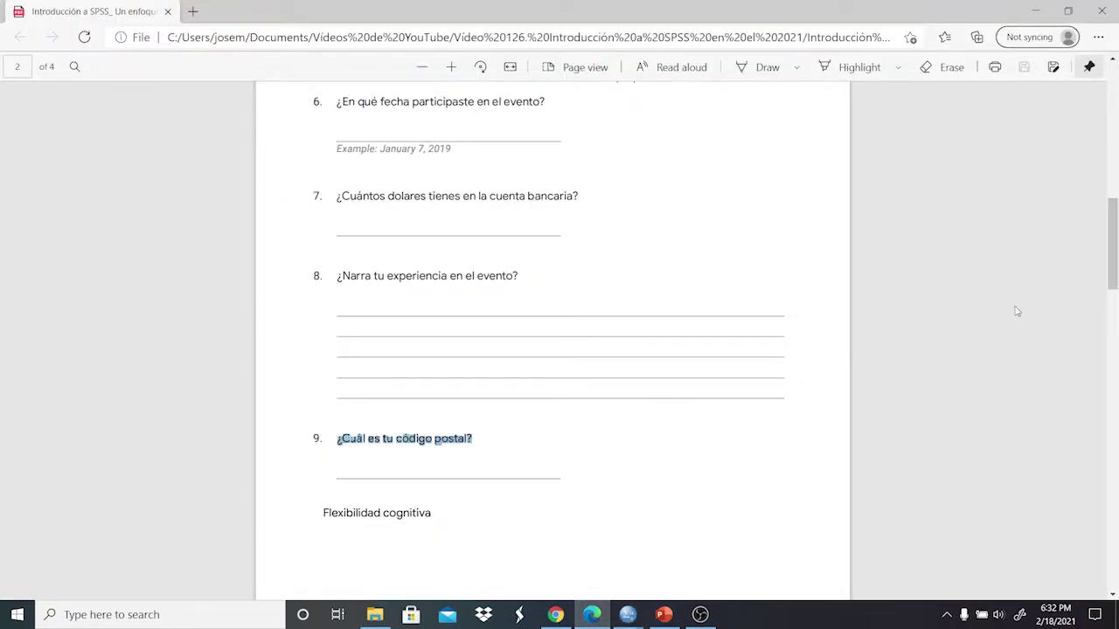
left_click_drag(1113, 253, 1117, 309)
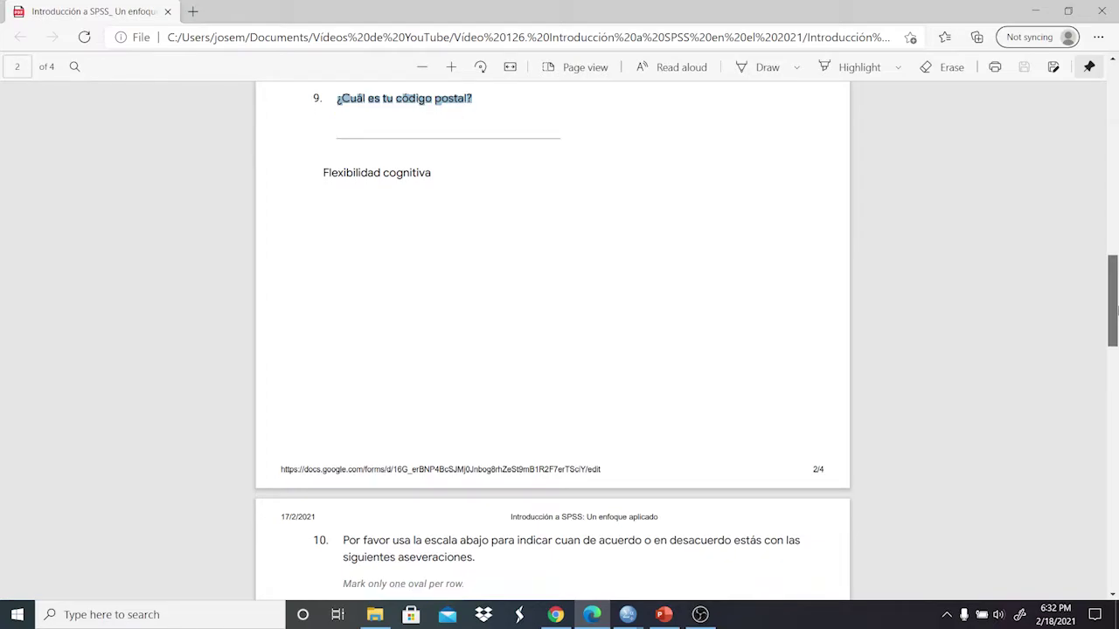
mouse_move(1116, 310)
left_mouse_down()
mouse_move(1116, 363)
mouse_move(1116, 322)
left_mouse_up()
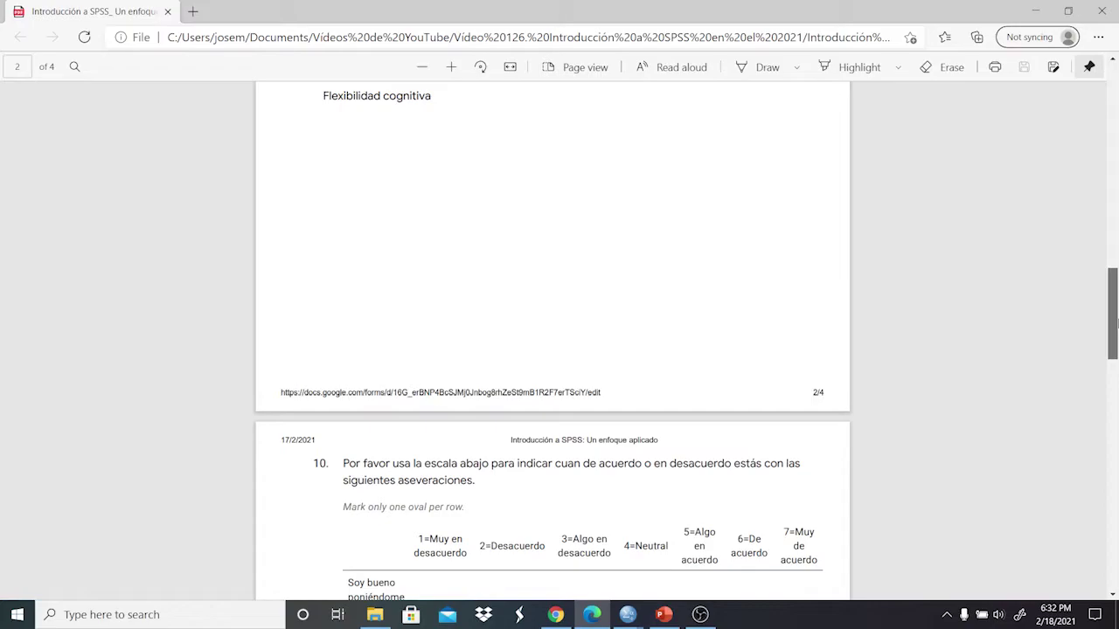
mouse_move(1117, 322)
left_mouse_down()
mouse_move(1115, 308)
mouse_move(1116, 337)
mouse_move(1114, 323)
left_mouse_up()
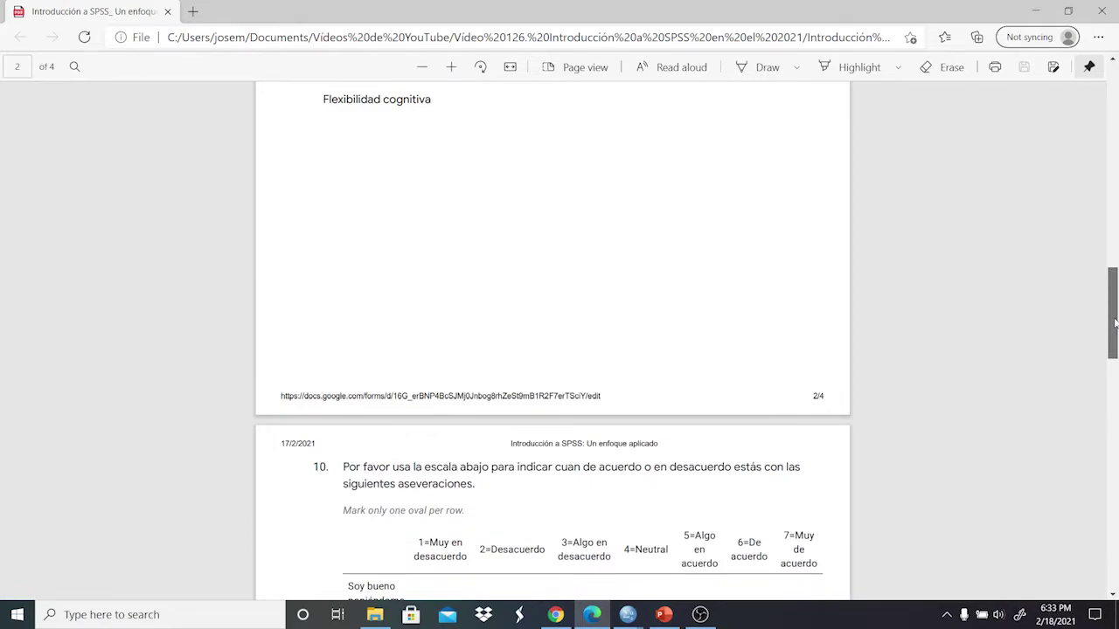
left_click_drag(1114, 323, 1112, 389)
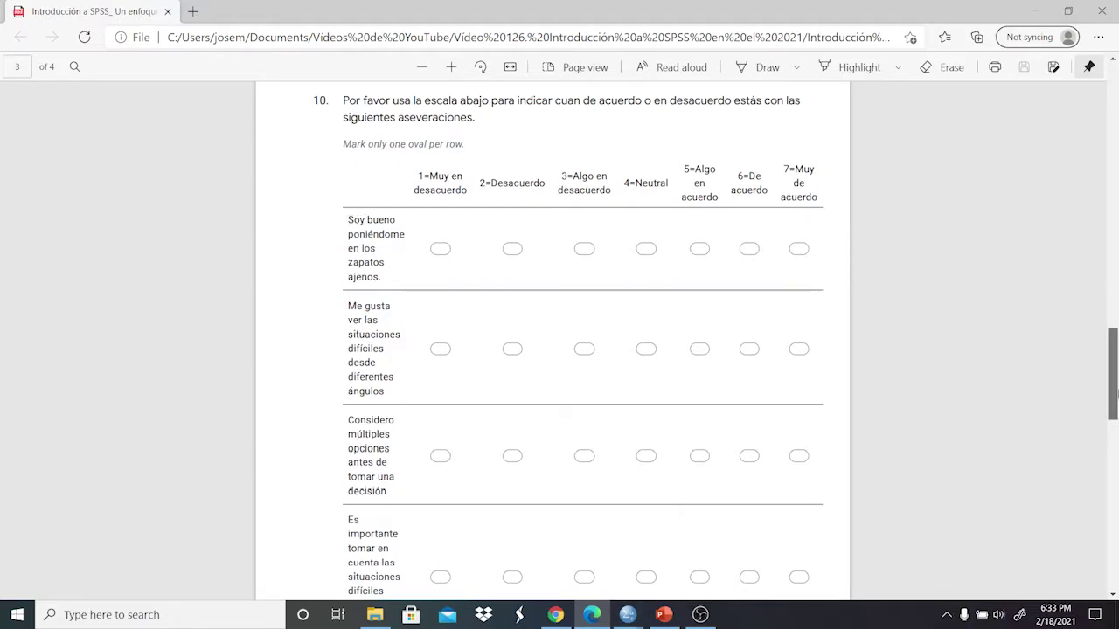
left_click_drag(1113, 394, 1115, 330)
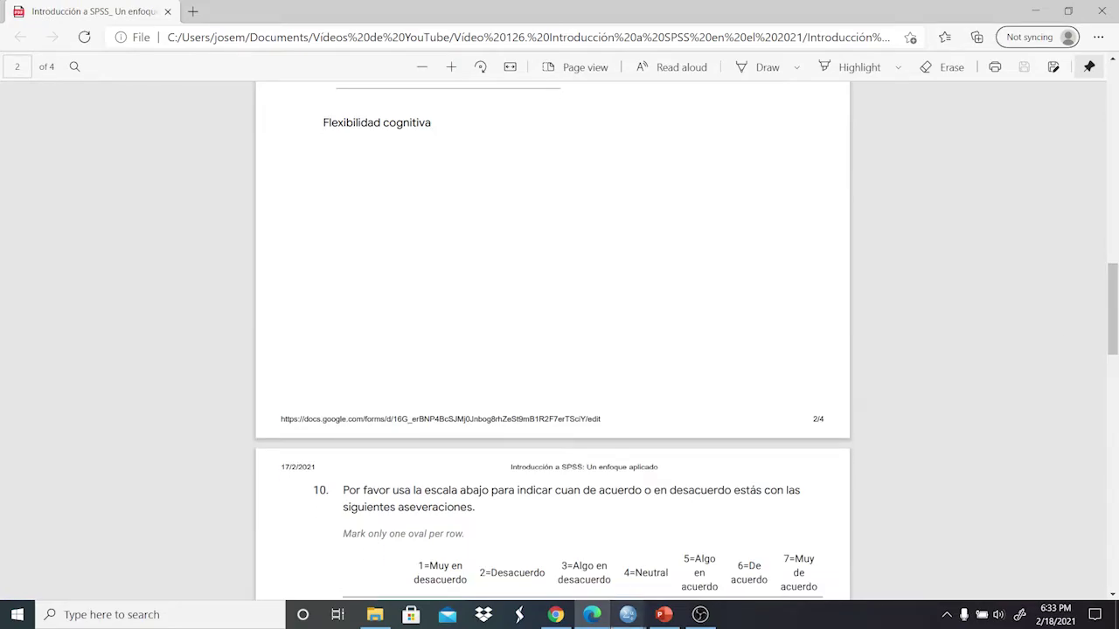
Switch back to the SPSS Data Editor and add five variables named cfi_1, cfi_2, cfi_3, cfi_4 and cfi_5 below codigo_postal.
mouse_move(628, 615)
left_click(706, 555)
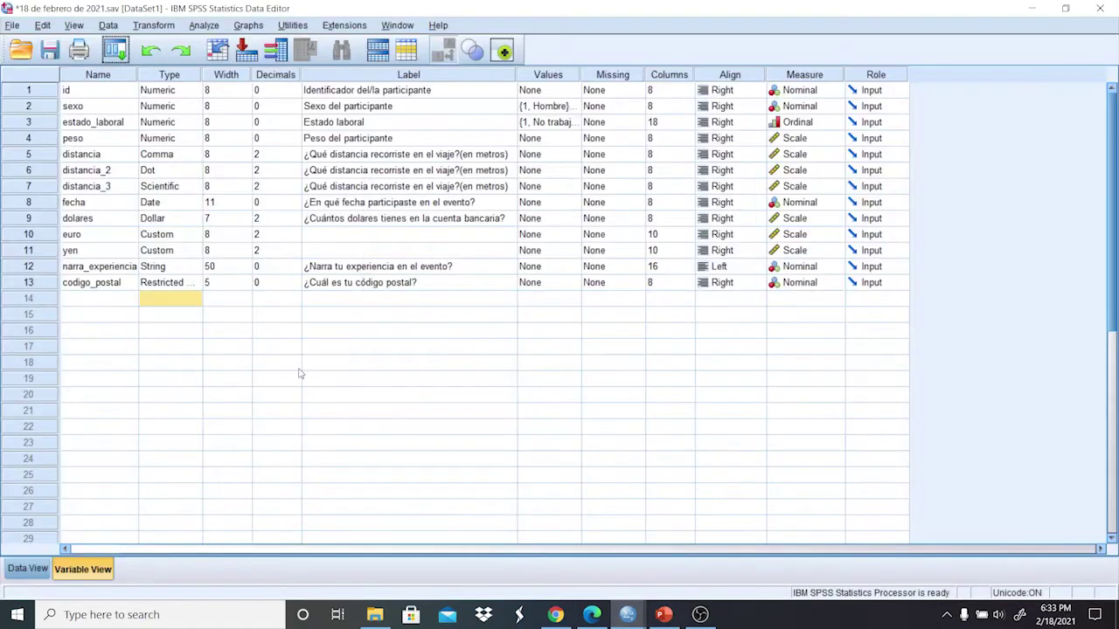
left_click(100, 298)
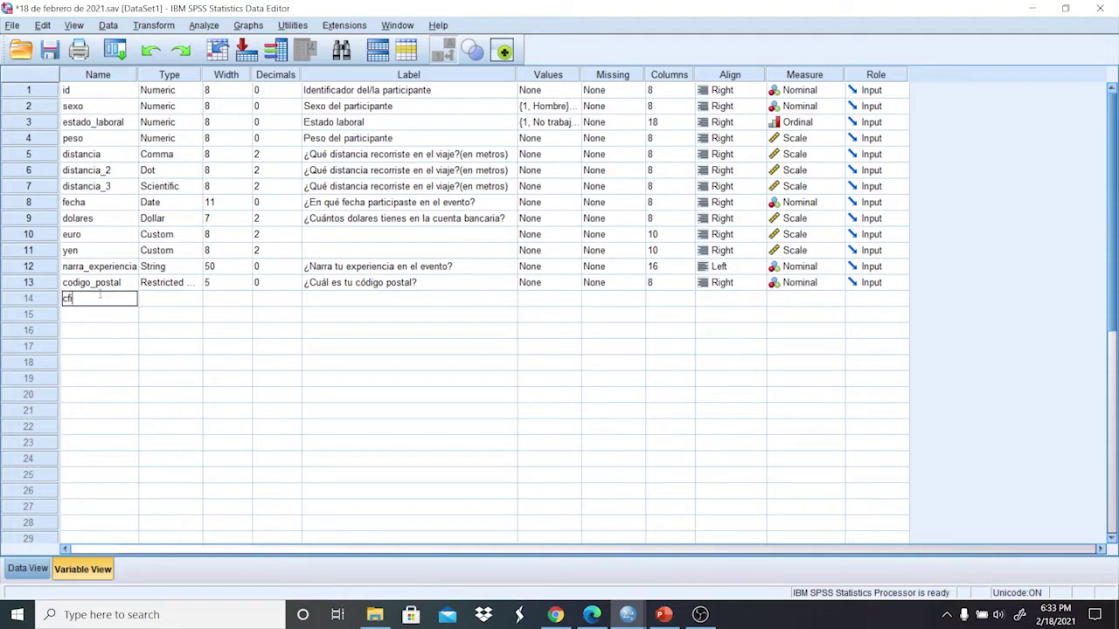
type("cfi_1")
key("Return")
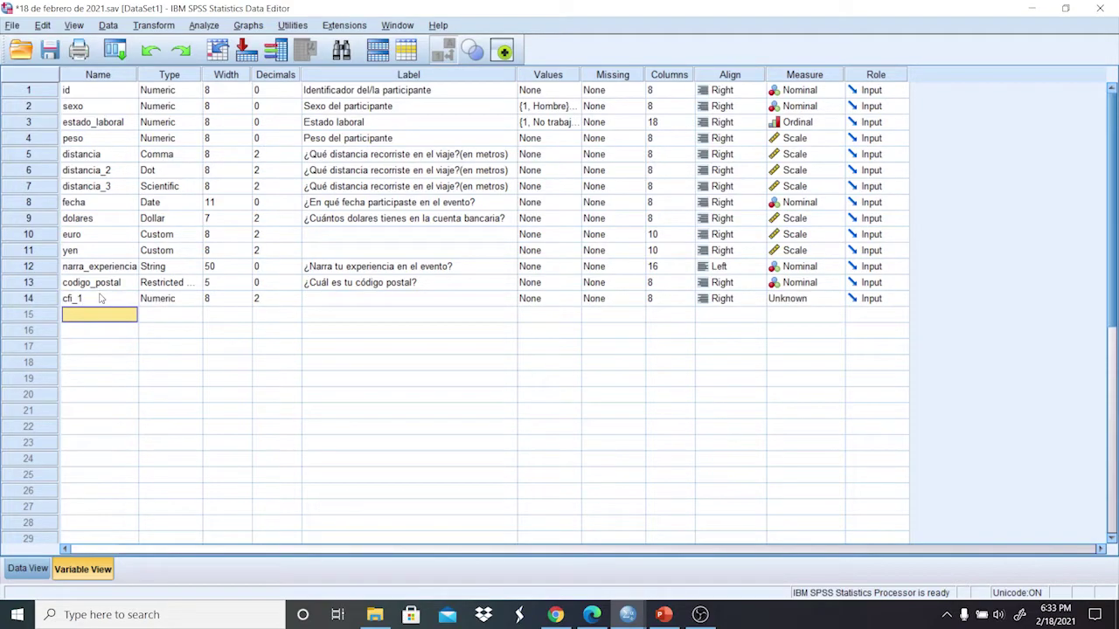
type("cfi")
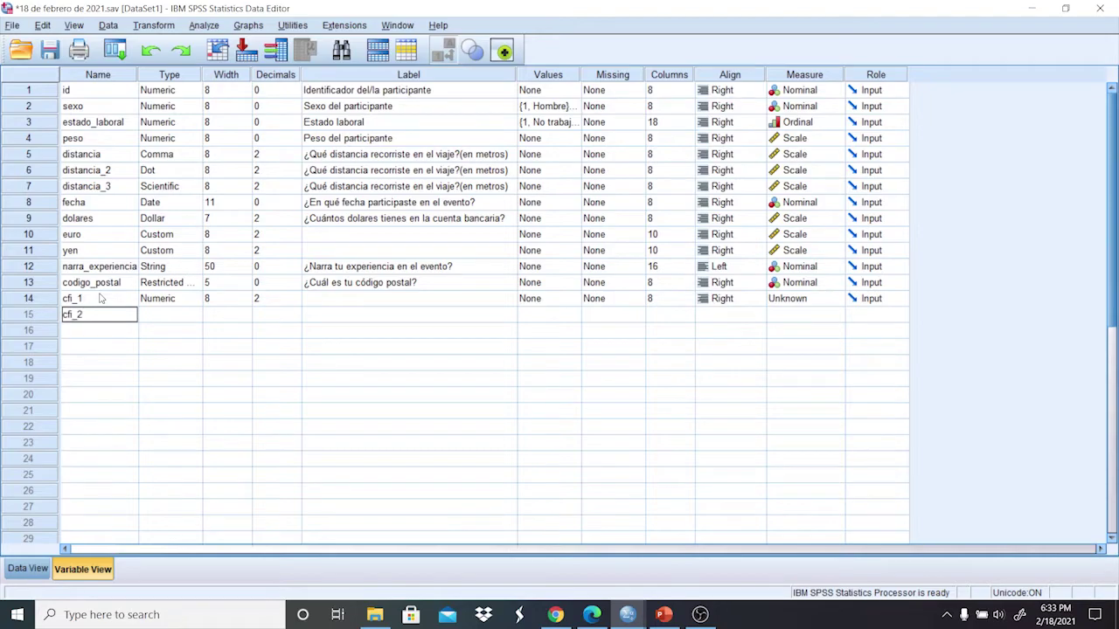
type("_2")
key("Return")
type("cfi_")
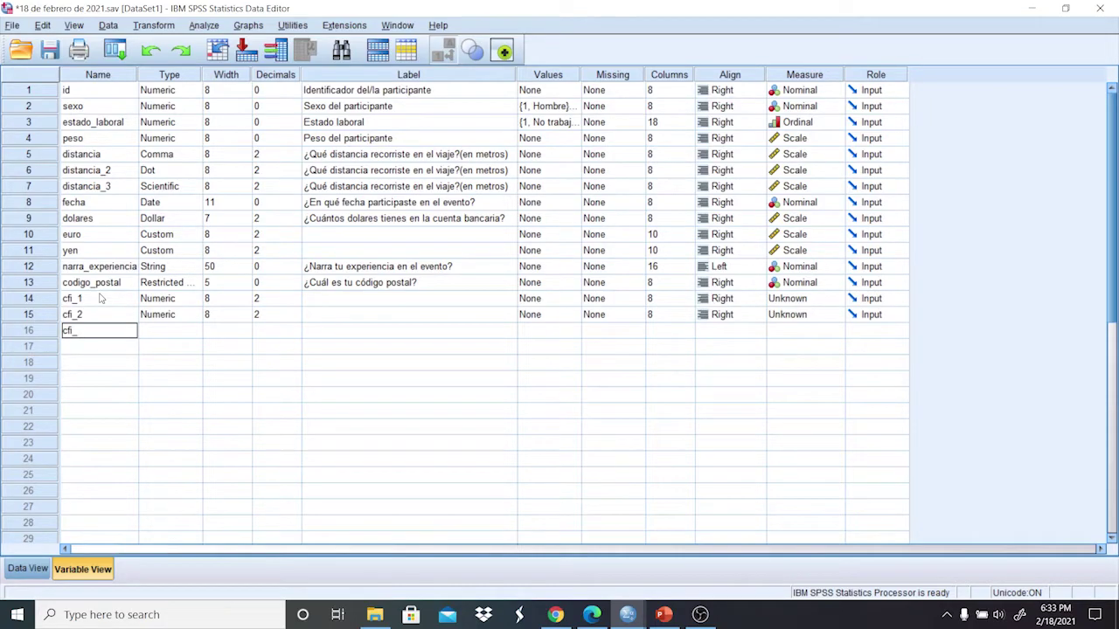
type("3")
key("Return")
type("cf")
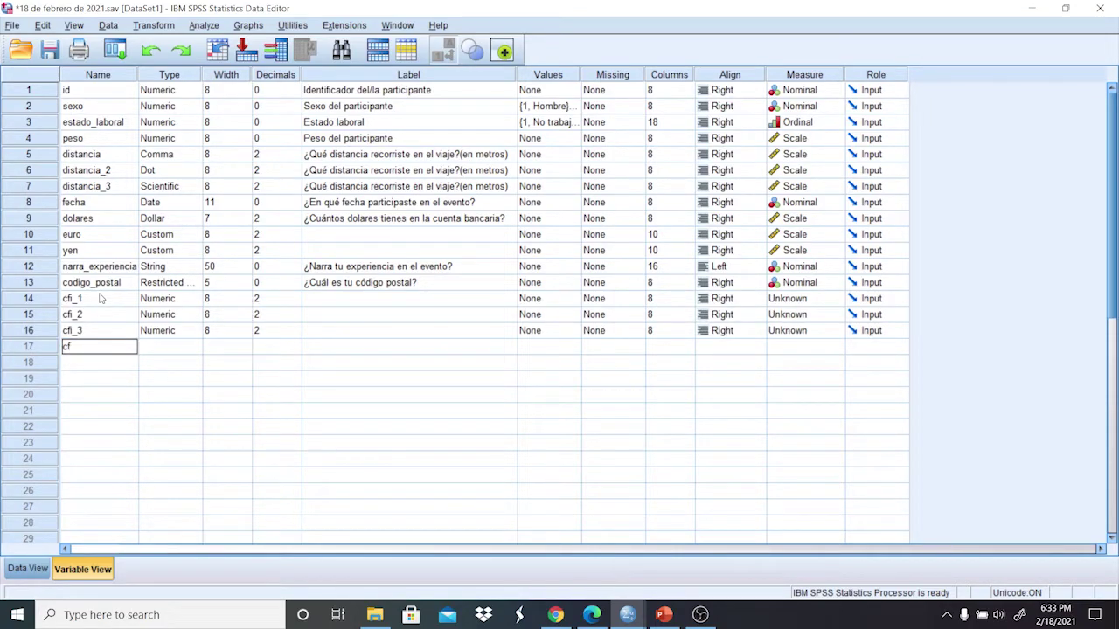
type("i_4")
key("Return")
type("cfi")
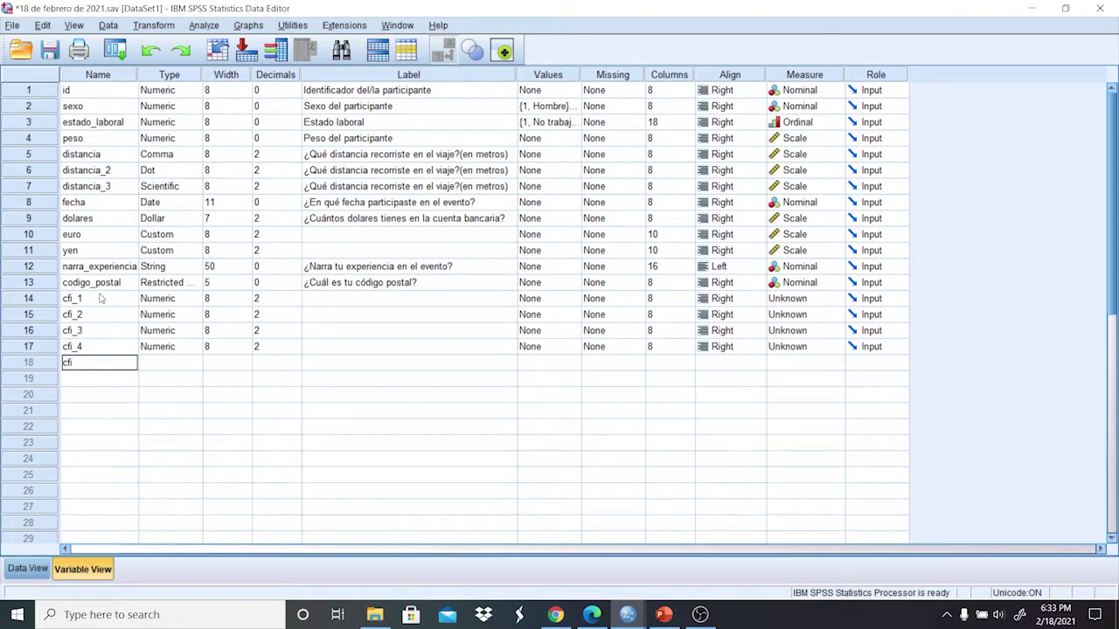
type("_5")
left_click(321, 297)
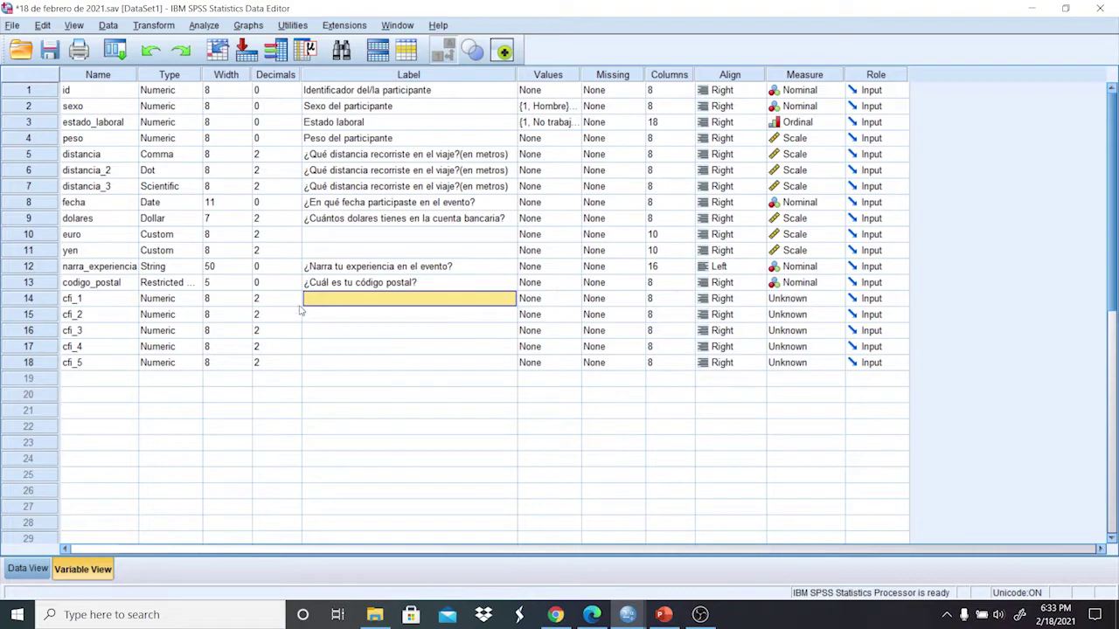
Set the decimals of cfi_1 through cfi_5 to 0 by copying the decimals setting from codigo_postal.
left_click(268, 283)
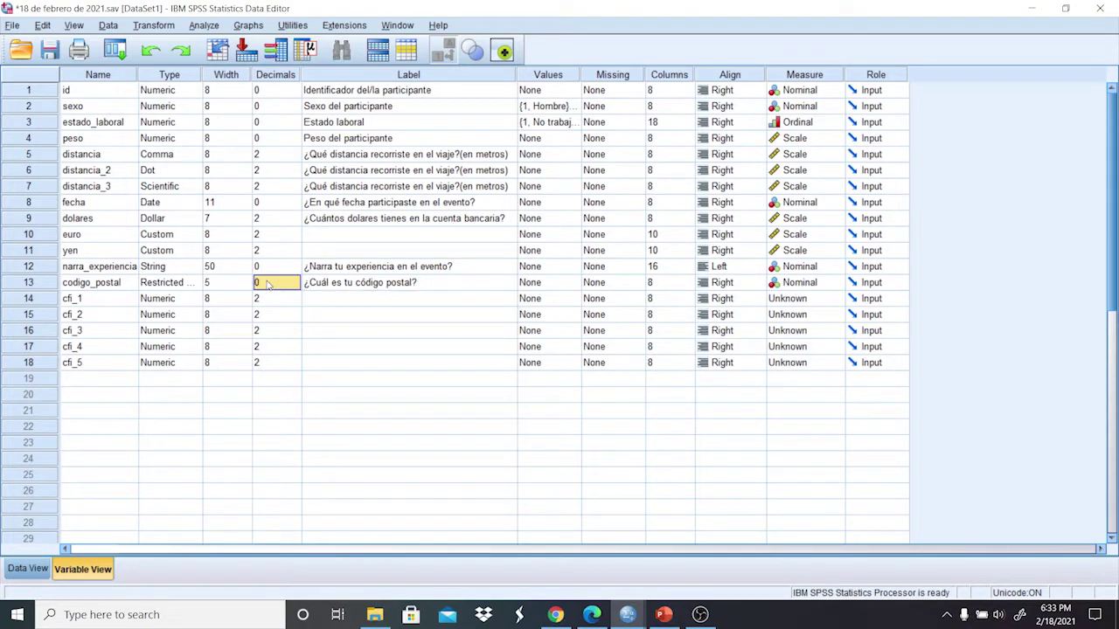
right_click(268, 284)
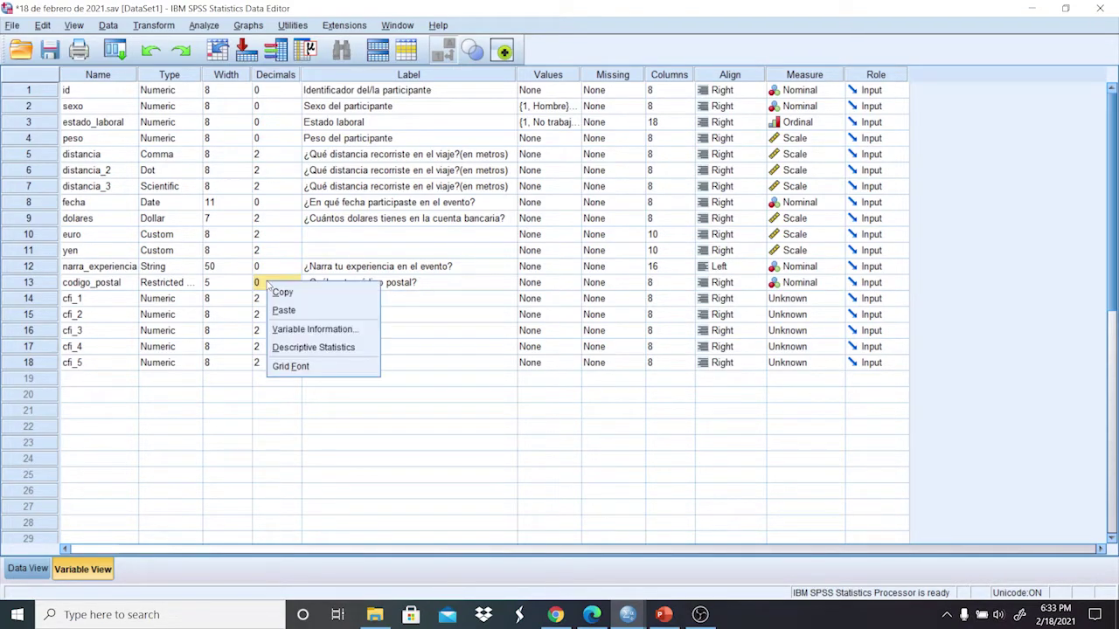
left_click(282, 292)
left_click_drag(266, 298, 273, 362)
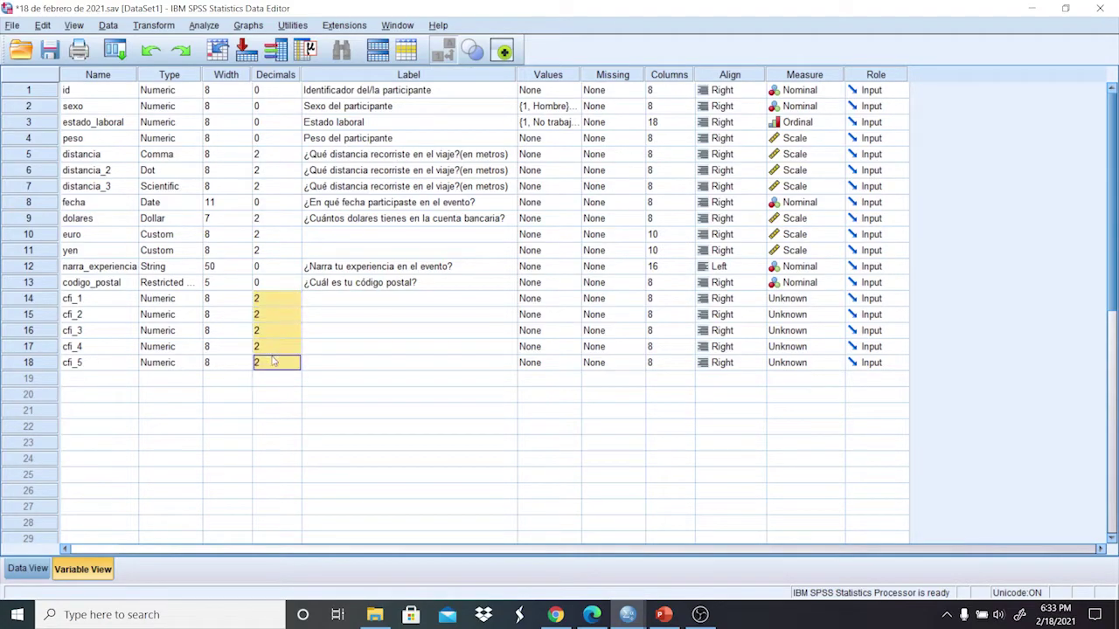
right_click(274, 364)
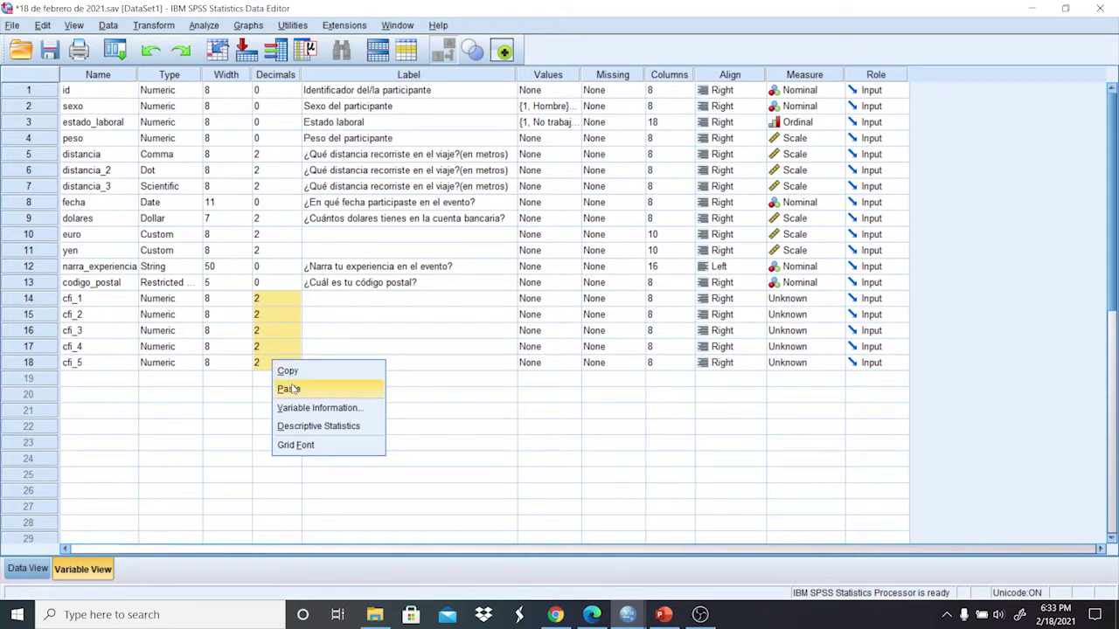
left_click(288, 388)
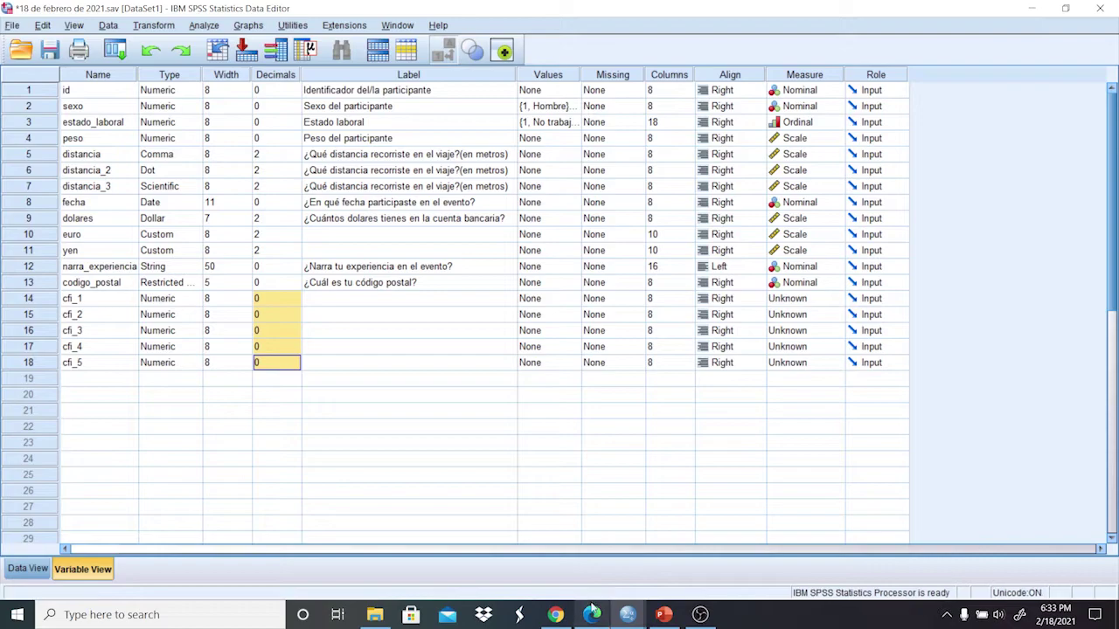
Copy question 10's first statement from the questionnaire PDF into cfi_1's label and complete it as "Soy bueno poniéndome en los zapatos ajenos".
left_click(592, 614)
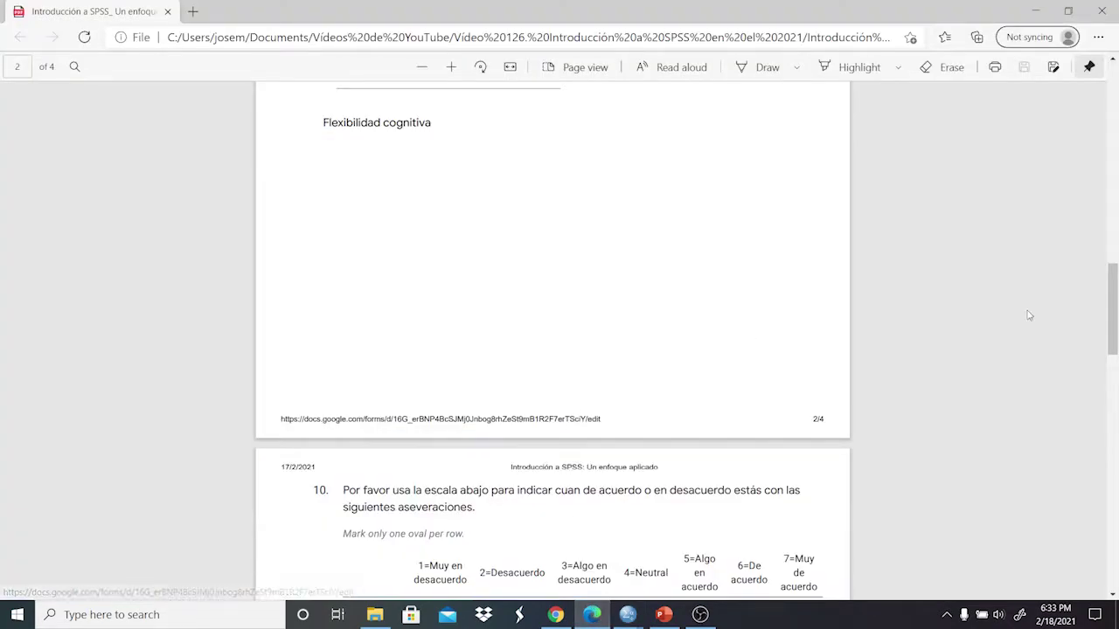
scroll(1114, 298, "down", 4)
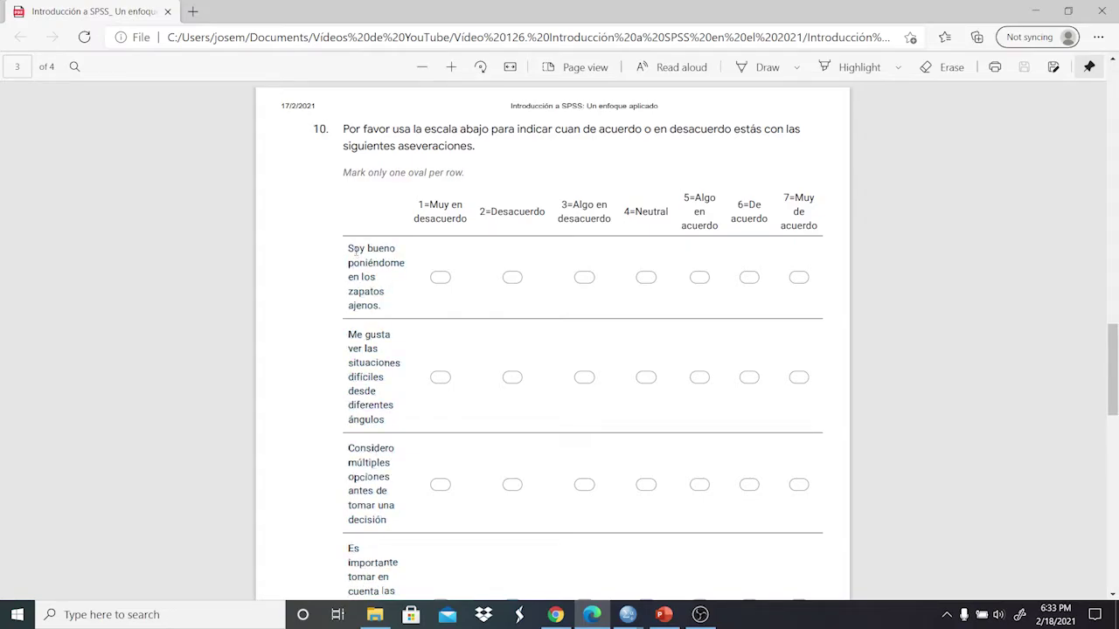
left_click_drag(367, 264, 381, 308)
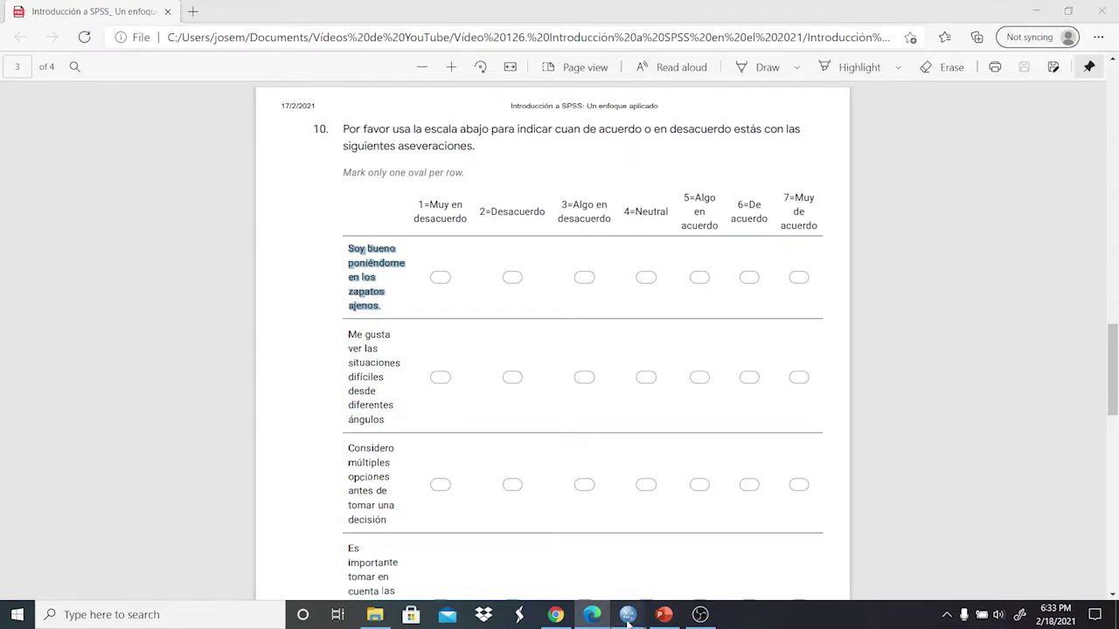
mouse_move(628, 612)
left_click(660, 562)
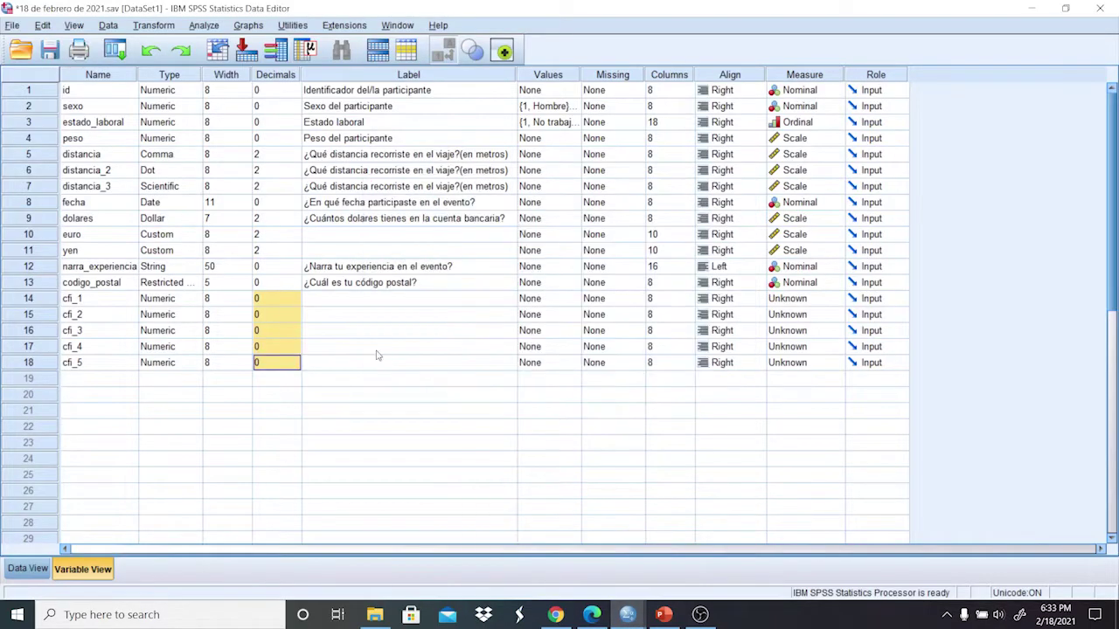
left_click(326, 302)
key("ctrl+v")
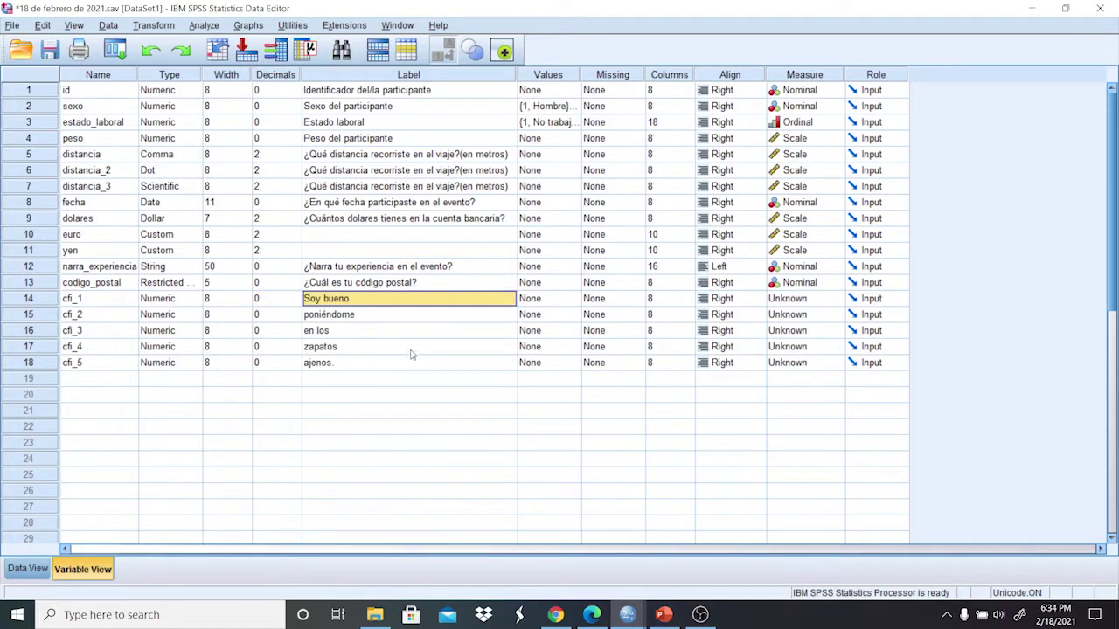
left_click(355, 298)
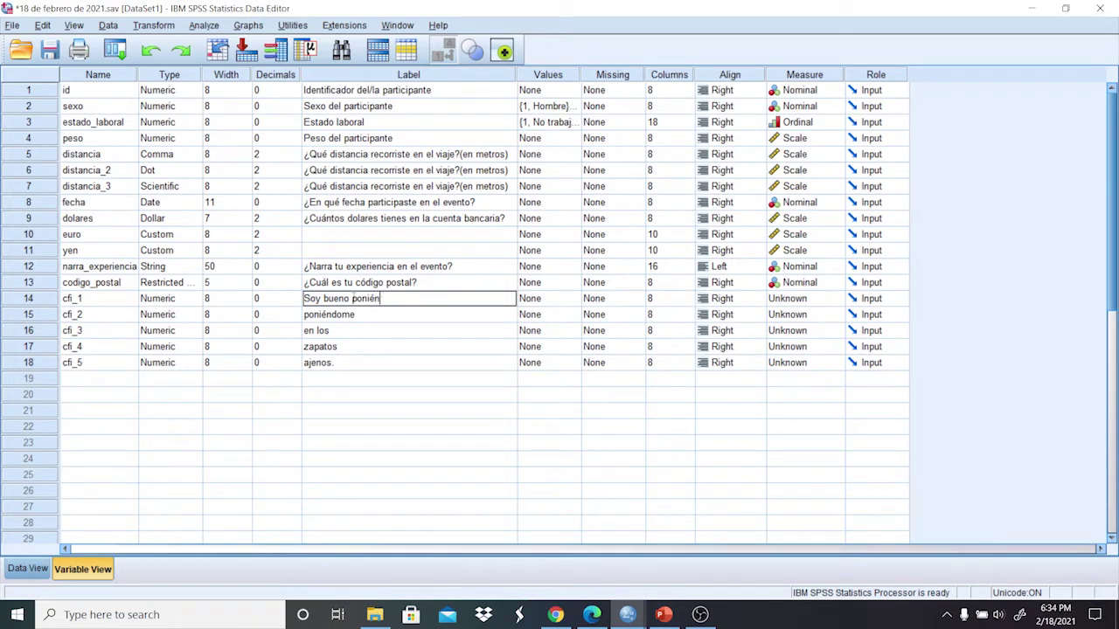
type("poniéndome en los zapatos ajenos")
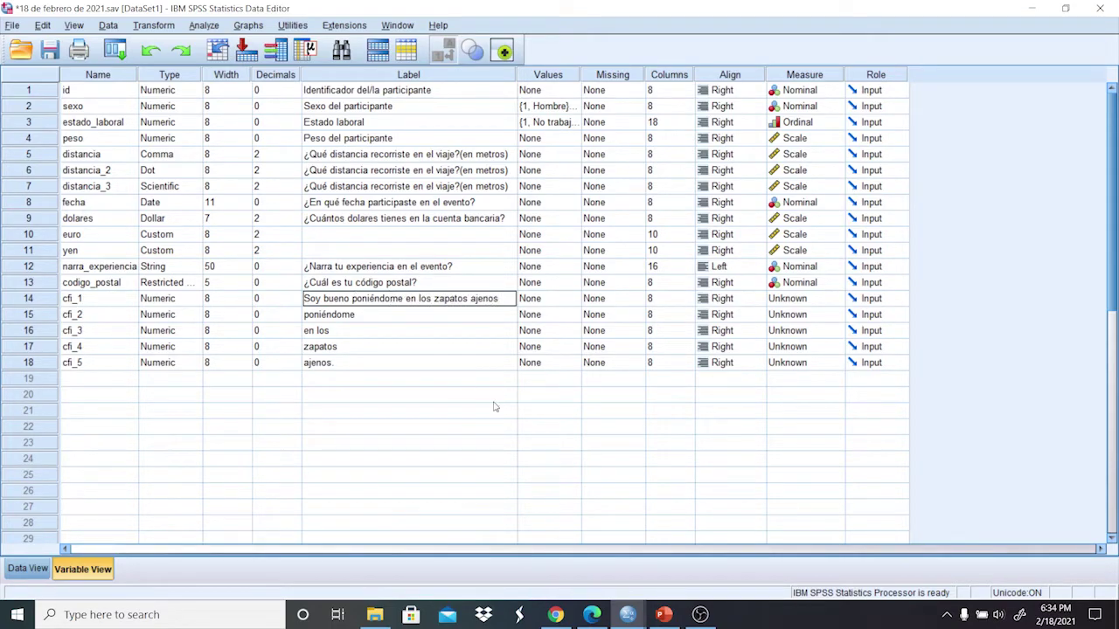
Consult question 10's second statement in the Edge PDF, then set cfi_2's label in SPSS to "Me gusta ver situaciones dificiles desde distintos angulos".
left_click(600, 618)
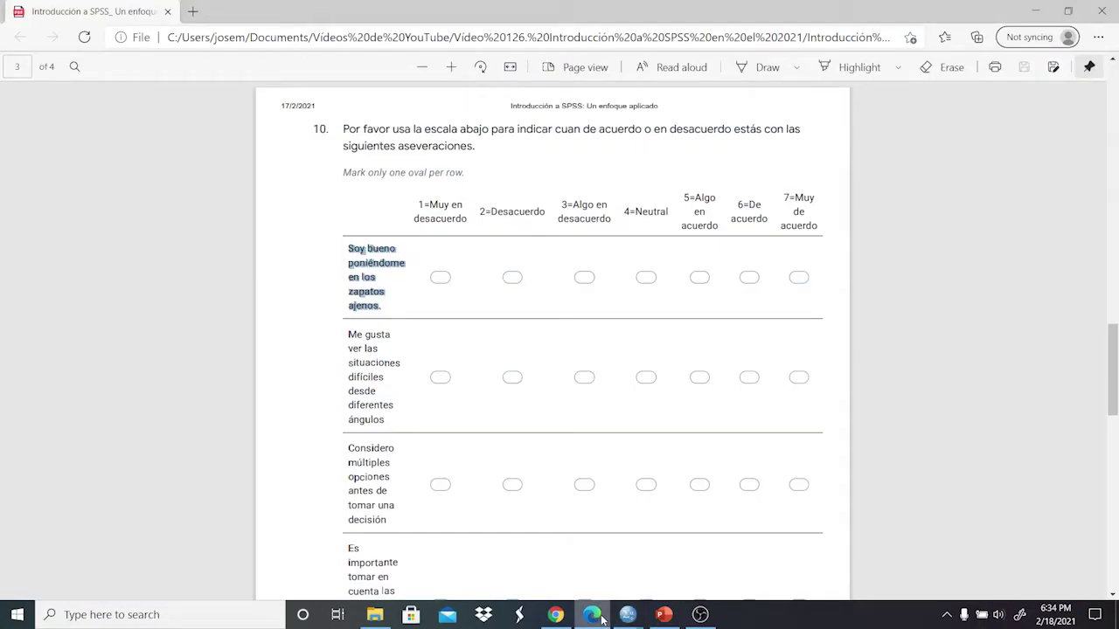
mouse_move(627, 615)
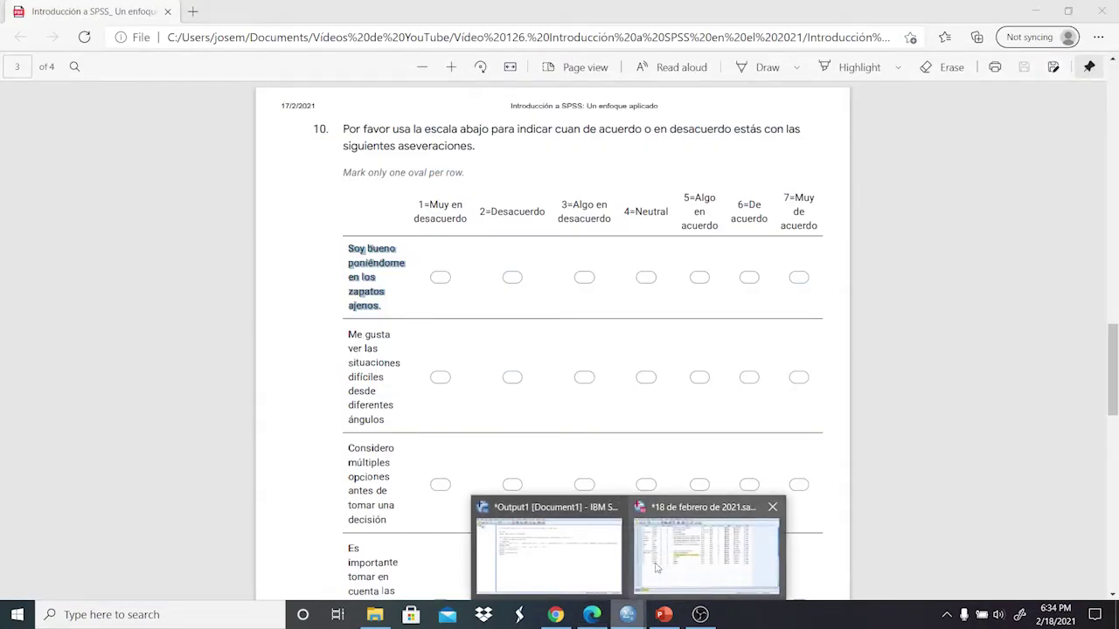
left_click(678, 549)
left_click(346, 315)
double_click(346, 314)
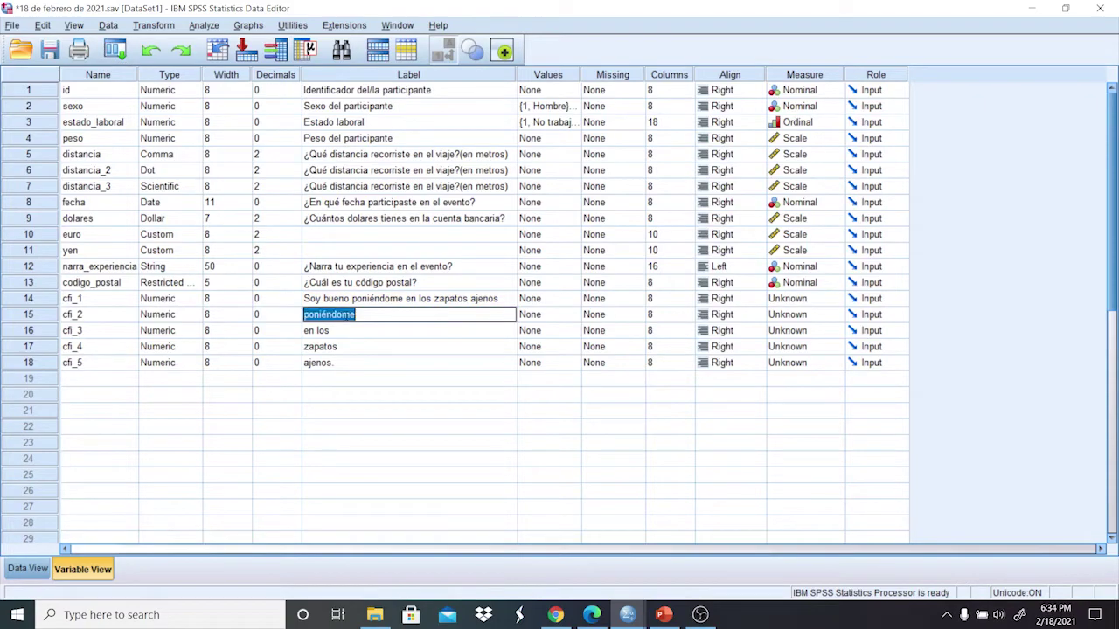
type("Me gusta")
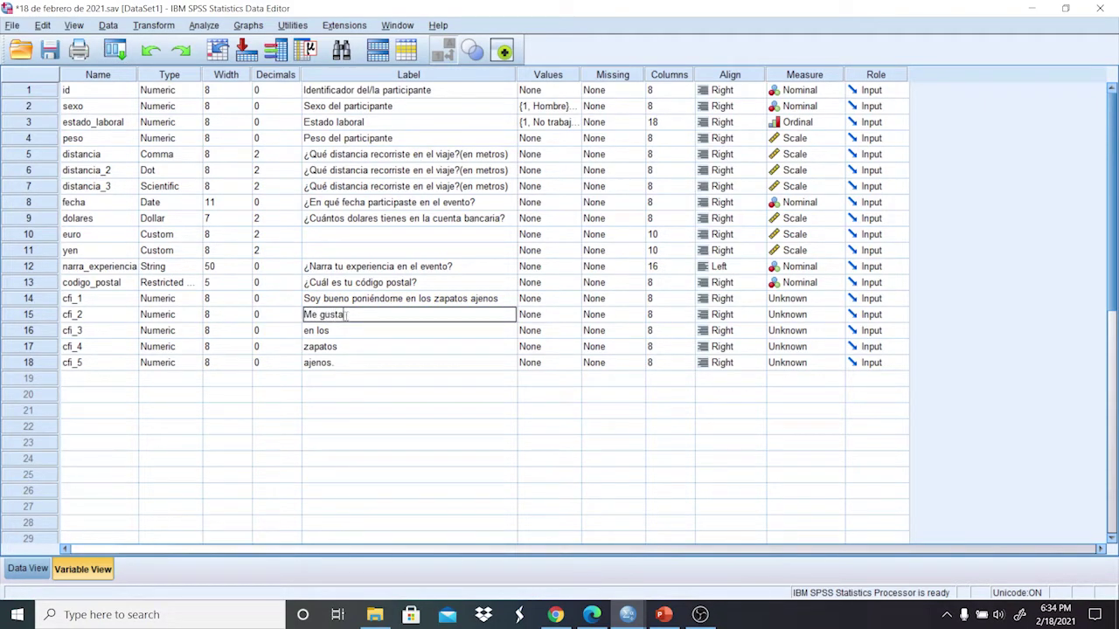
type(" ver situaciones dificiles ")
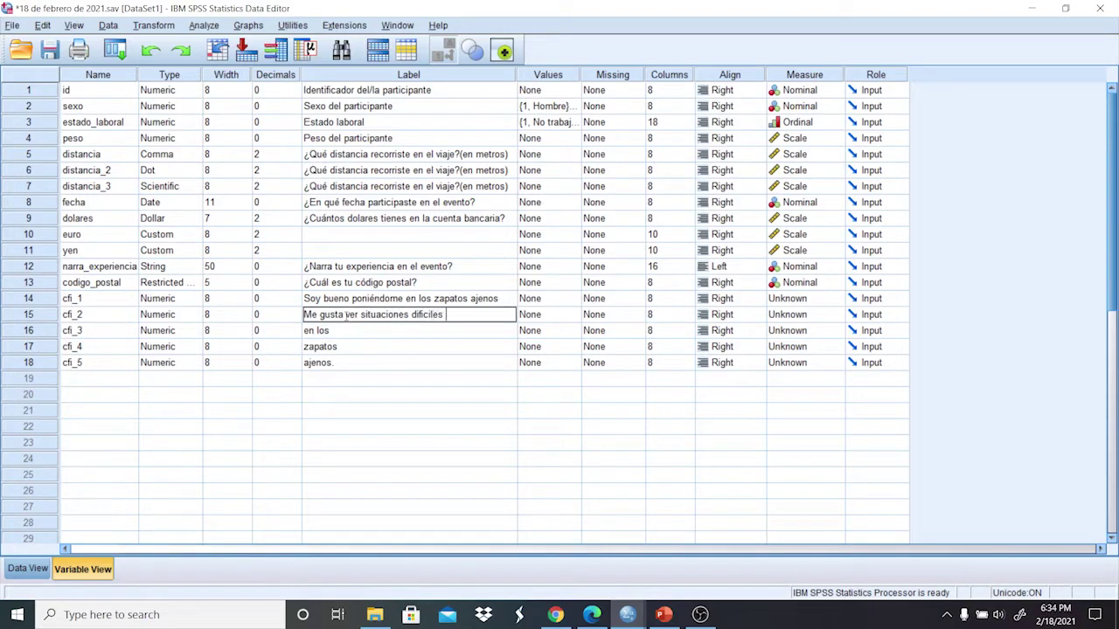
type("desde distintos angulos")
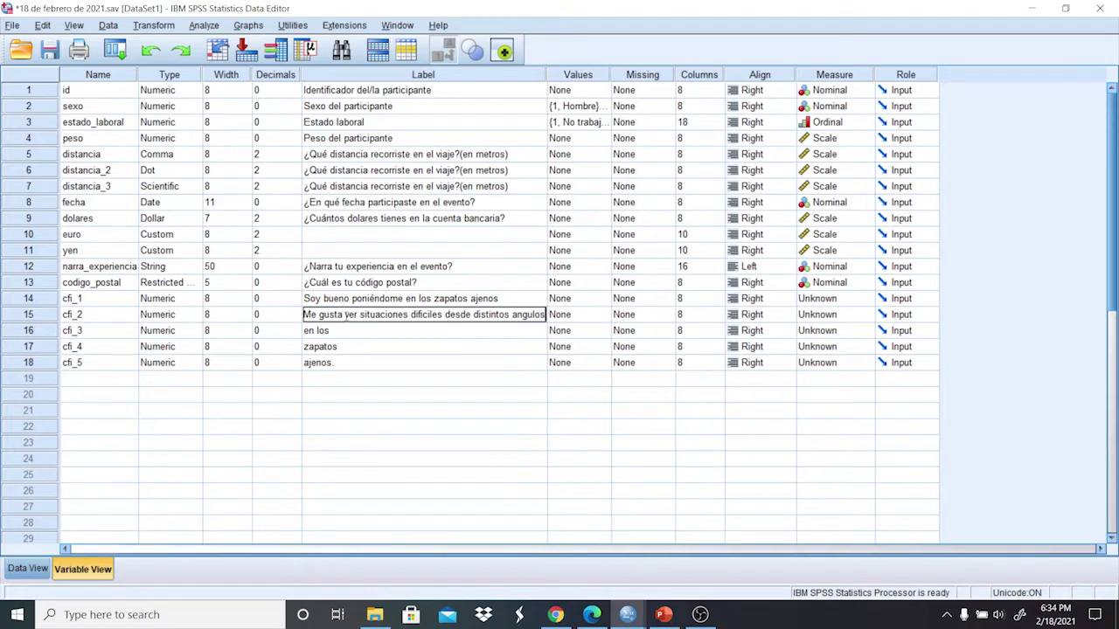
key("Tab")
Consult the third statement in the Edge PDF and set cfi_3's label in SPSS to "Condiero multiples opciones antes de tomar una decision".
left_click(333, 337)
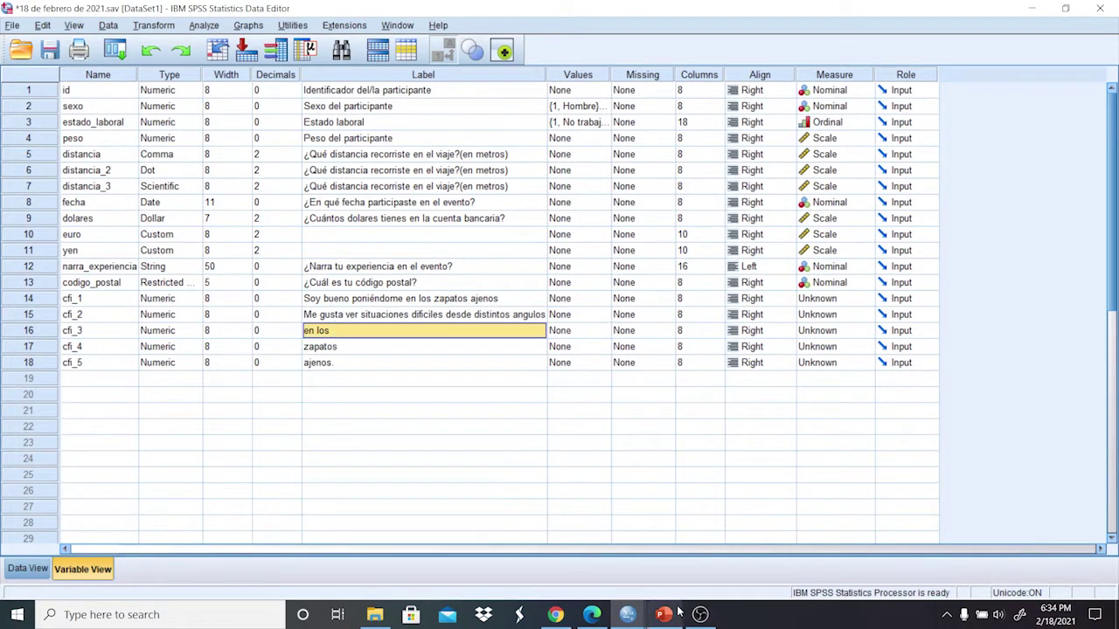
left_click(592, 614)
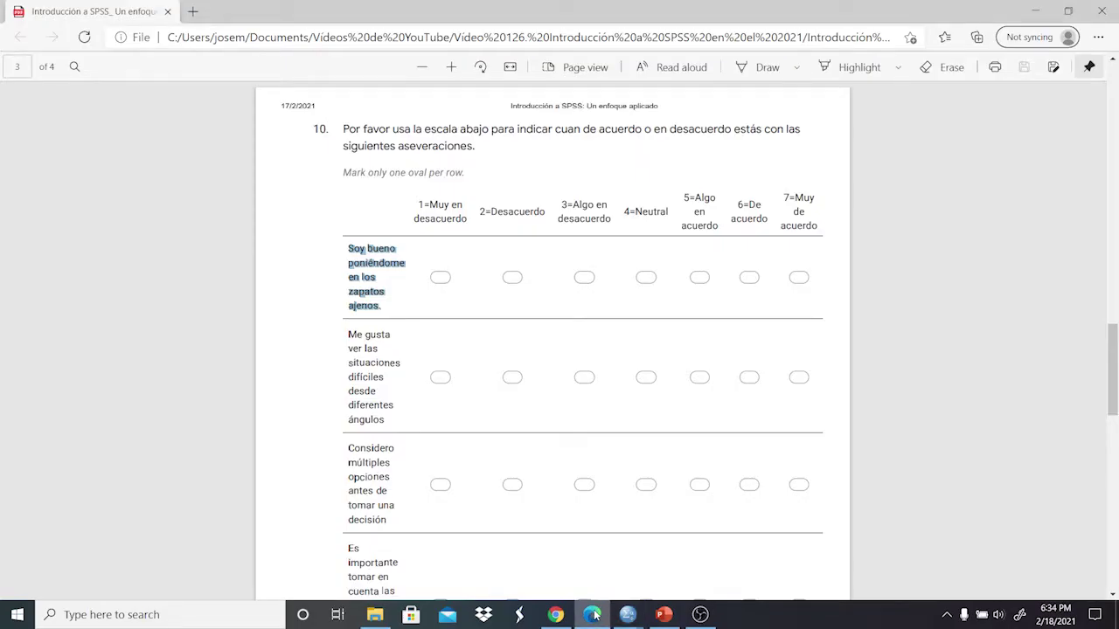
left_click(593, 614)
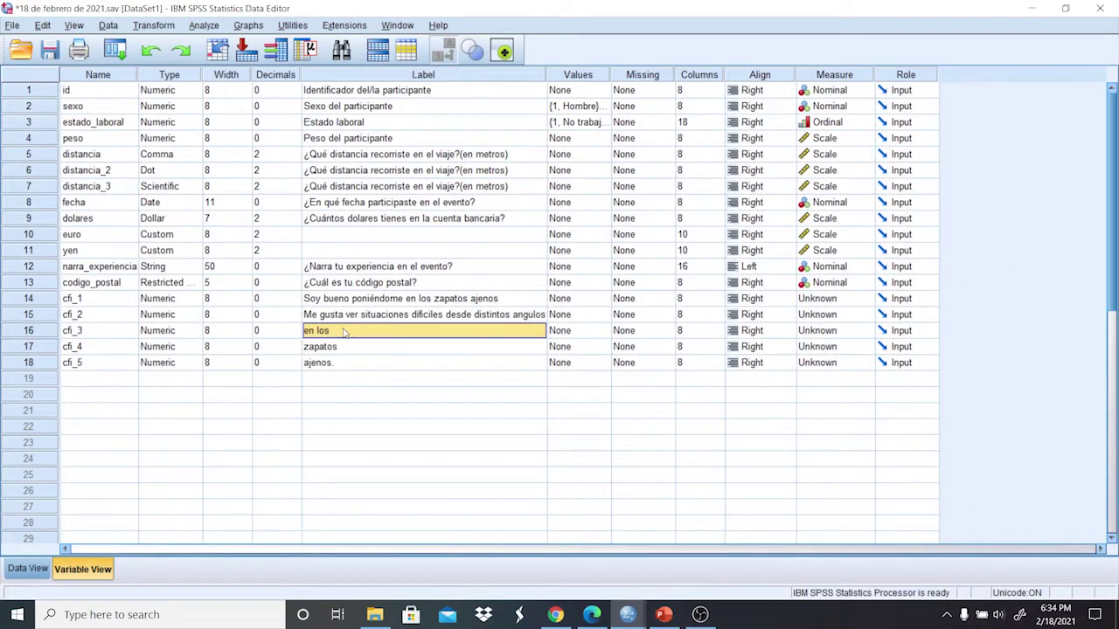
double_click(343, 330)
key("BackSpace")
key("BackSpace")
key("BackSpace")
key("BackSpace")
type("O")
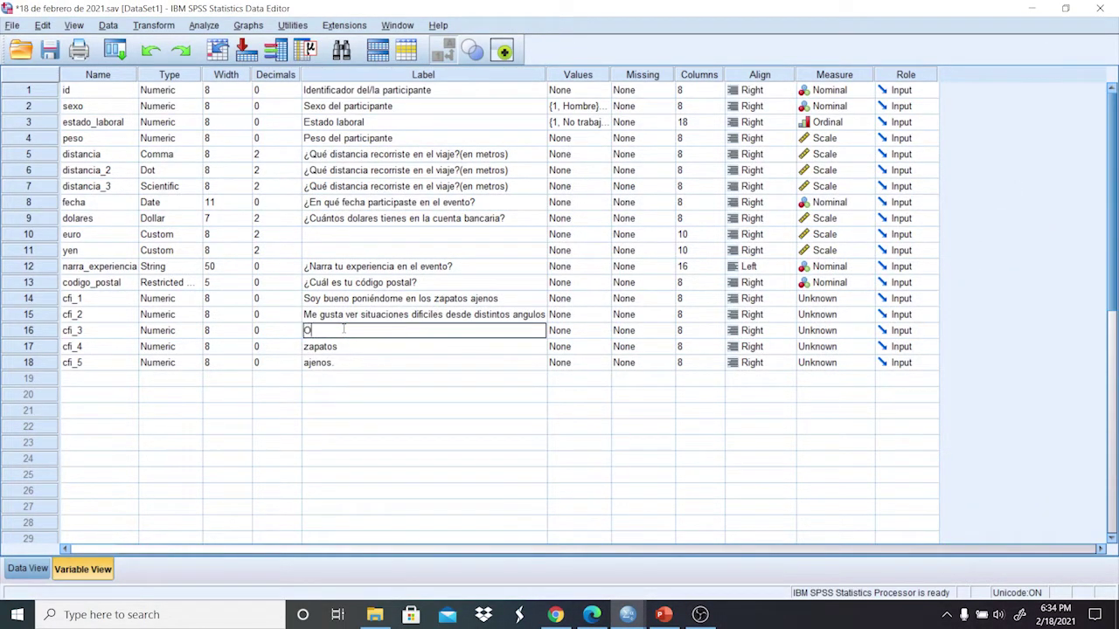
type("ondiero multiples opcioen")
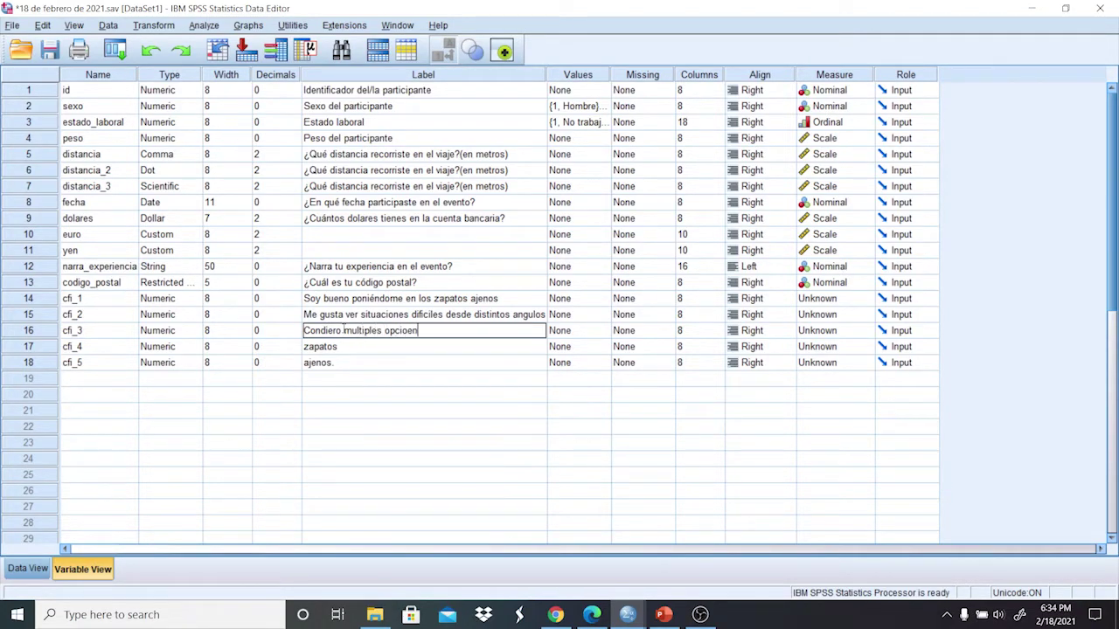
type("s")
key("BackSpace")
key("BackSpace")
key("BackSpace")
type("nes antes de tomar una decision")
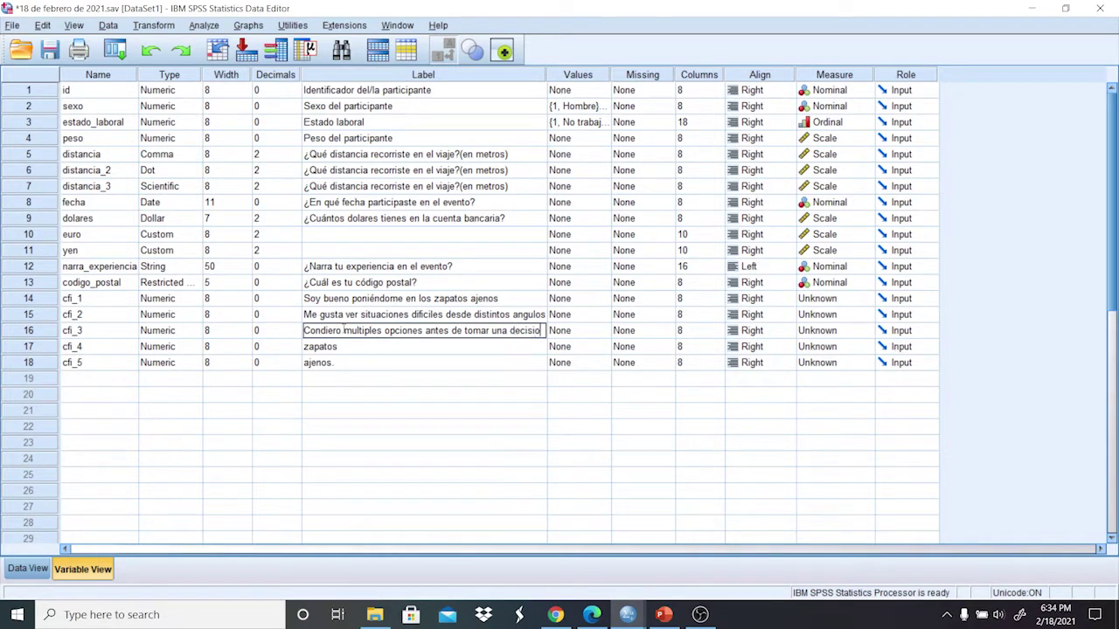
Consult the fourth statement in the Edge PDF and set cfi_4's label in SPSS to "Es importante ... desde distintos angulos".
left_click(594, 615)
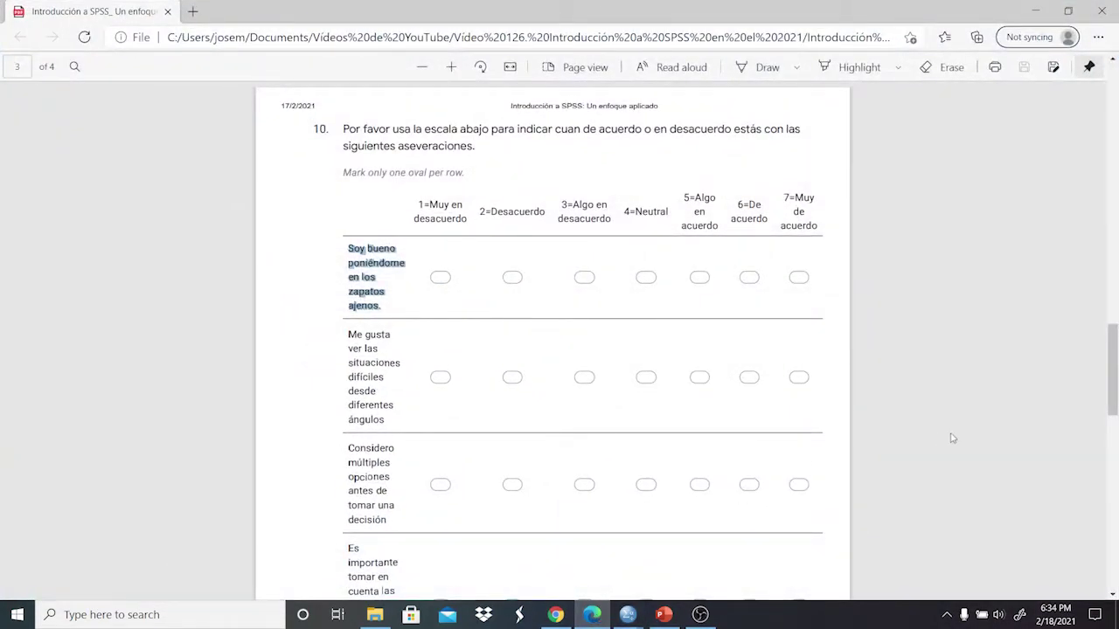
left_click_drag(1114, 374, 1115, 405)
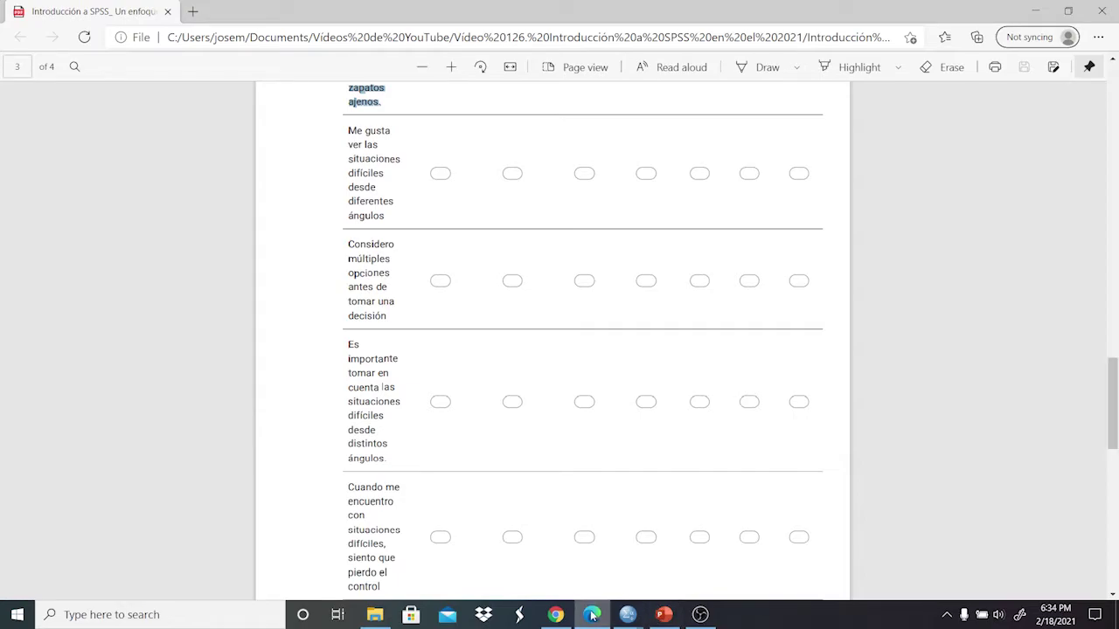
mouse_move(593, 616)
left_click(628, 615)
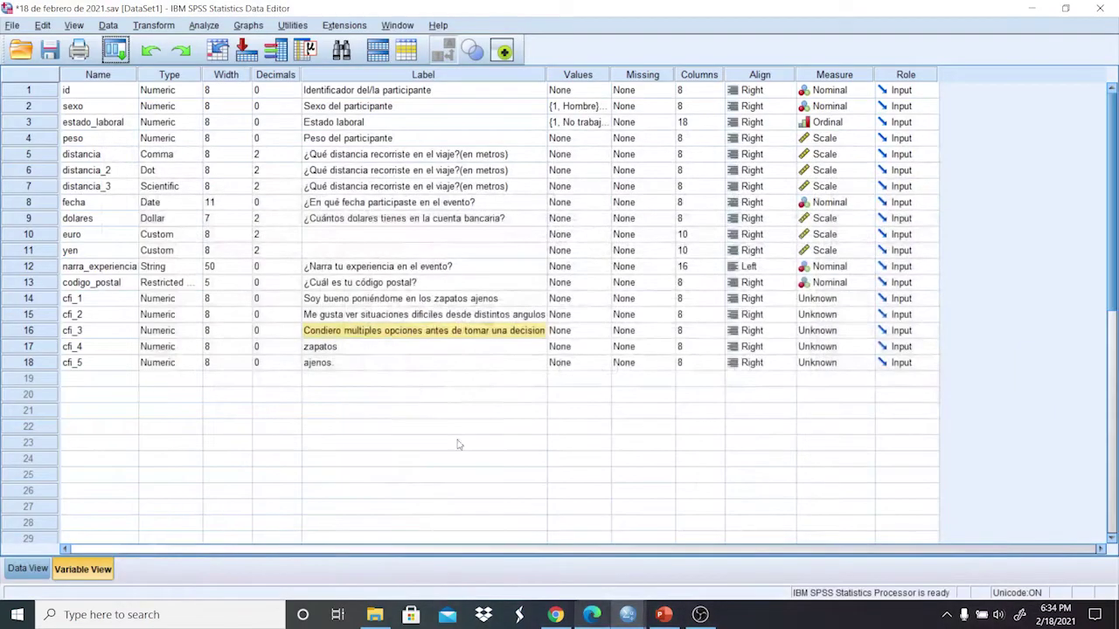
left_click(351, 347)
type("Es")
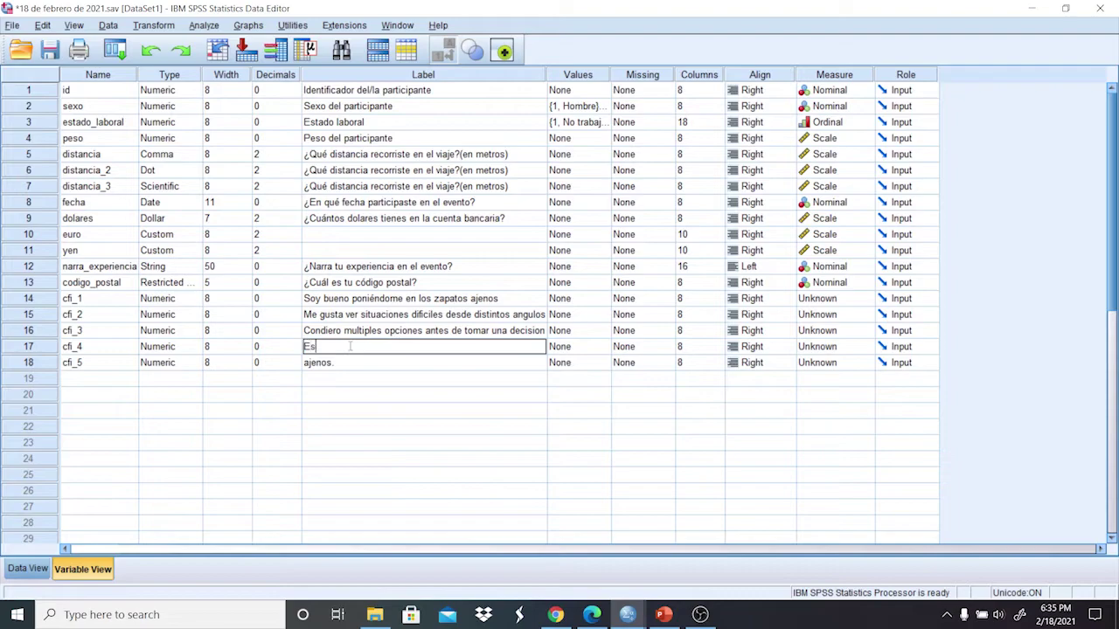
type(" importante ... desde distintos ang")
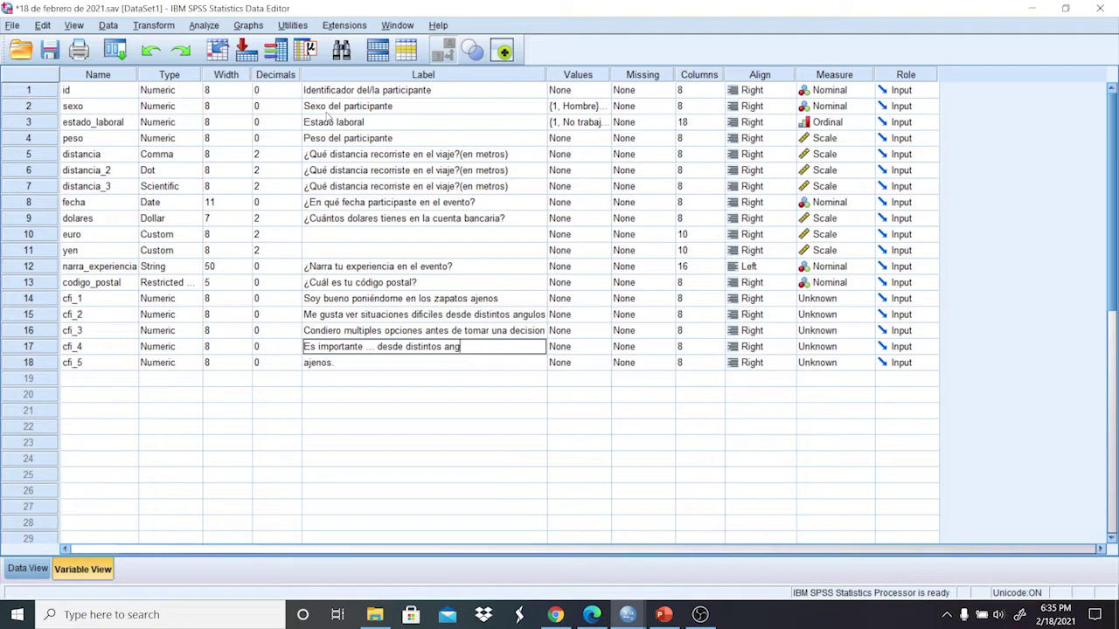
type("ulos")
Consult the fifth statement in the Edge PDF and set cfi_5's label in SPSS to "... siento que pierdo el control".
left_click(594, 616)
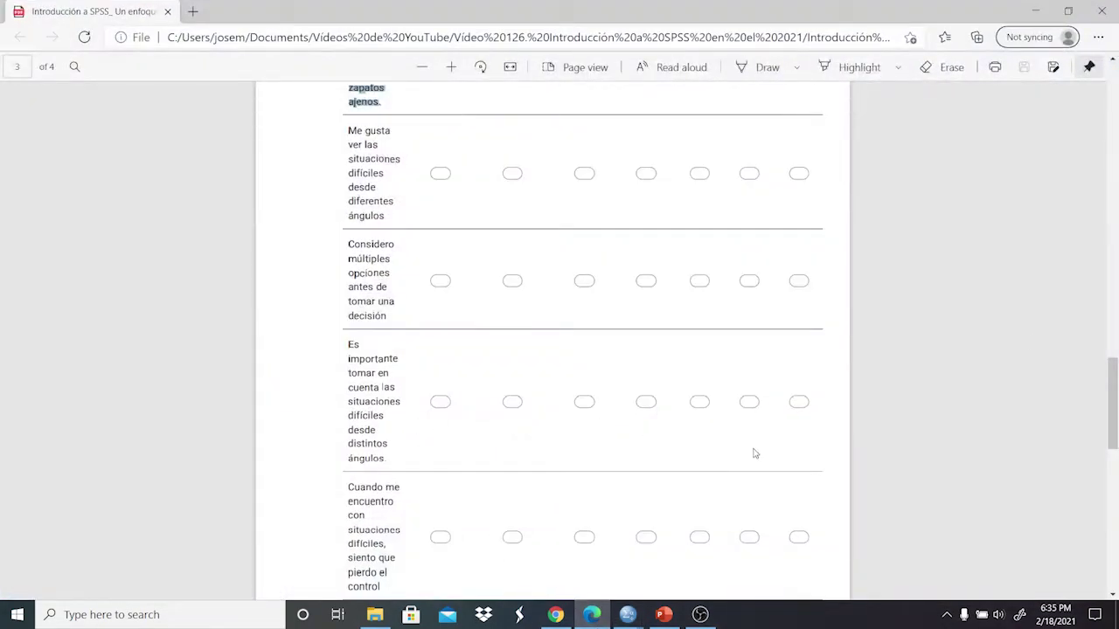
scroll(1112, 374, "down", 1)
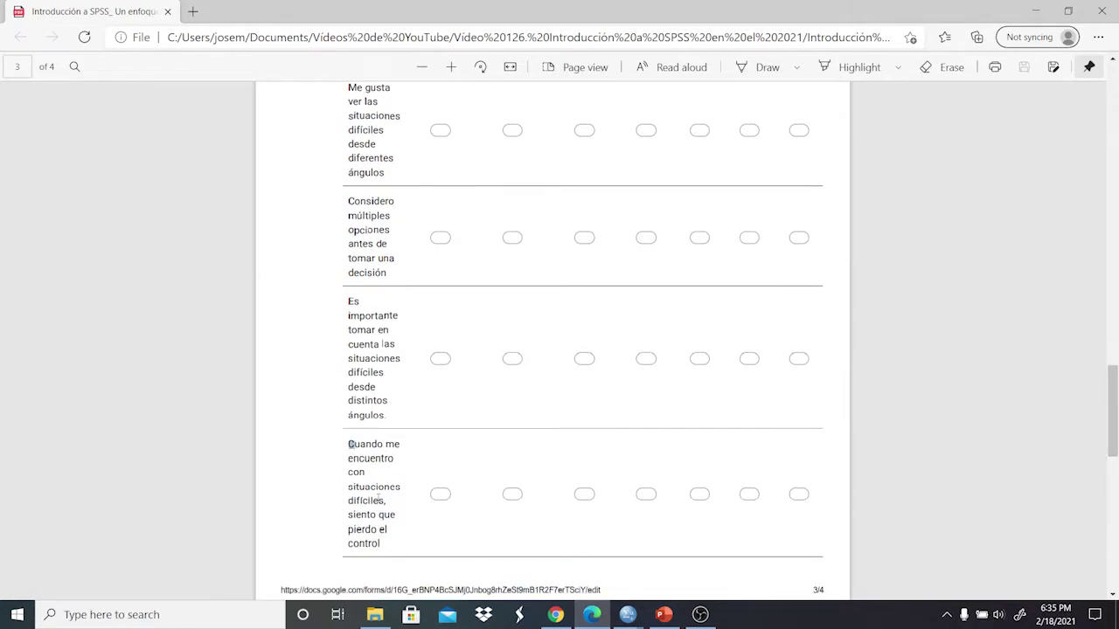
left_click_drag(377, 497, 629, 594)
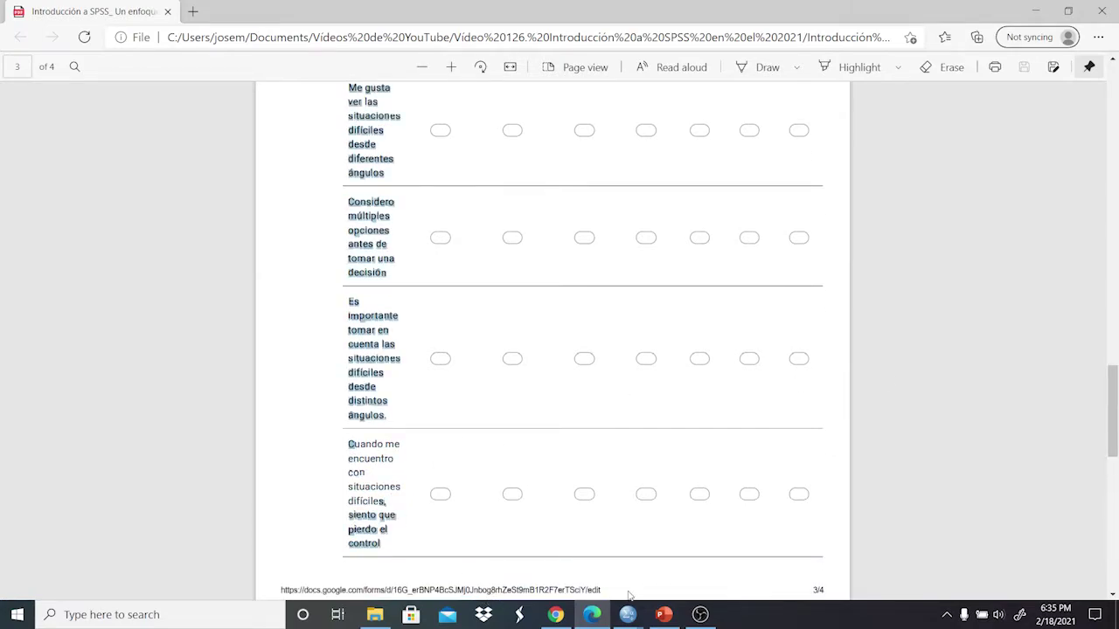
left_click(634, 615)
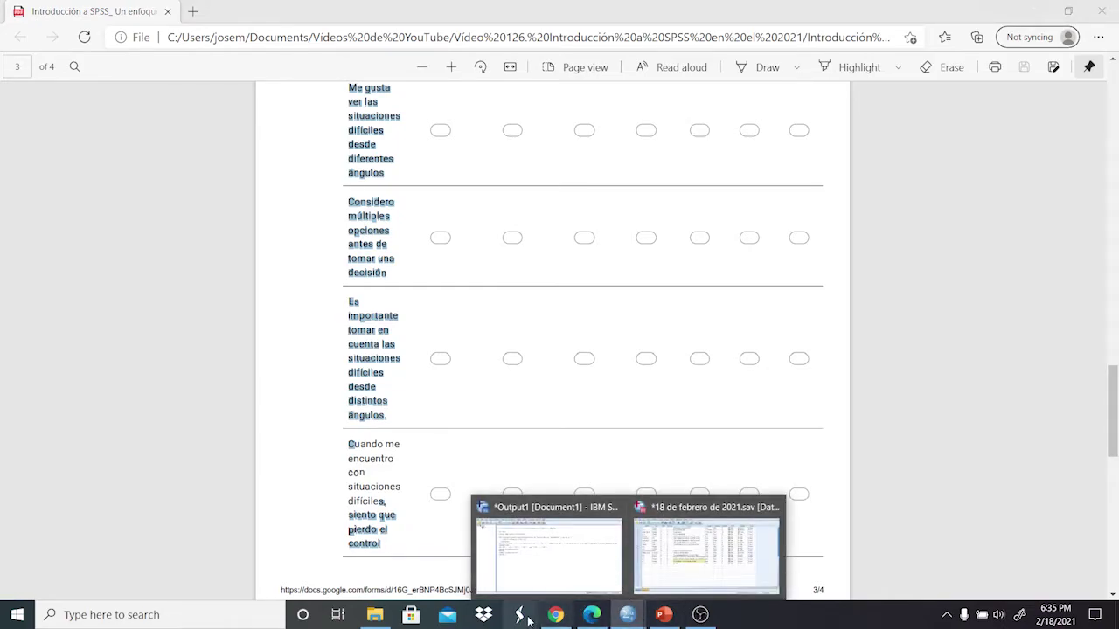
left_click(669, 562)
key("Return")
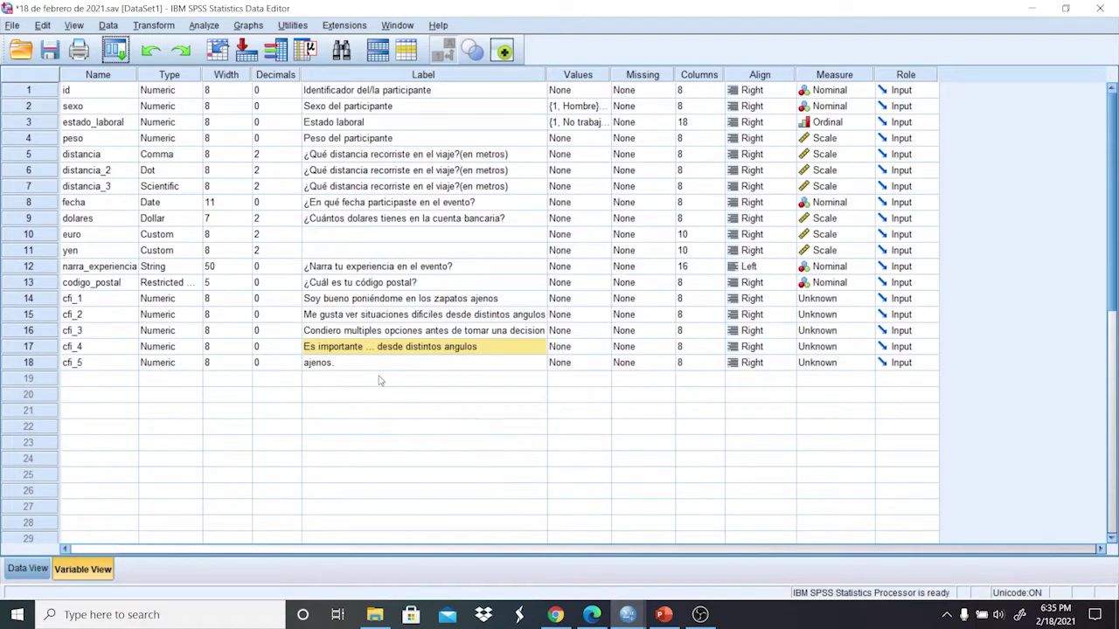
double_click(356, 362)
key("BackSpace")
key("BackSpace")
key("BackSpace")
key("BackSpace")
key("BackSpace")
key("BackSpace")
key("BackSpace")
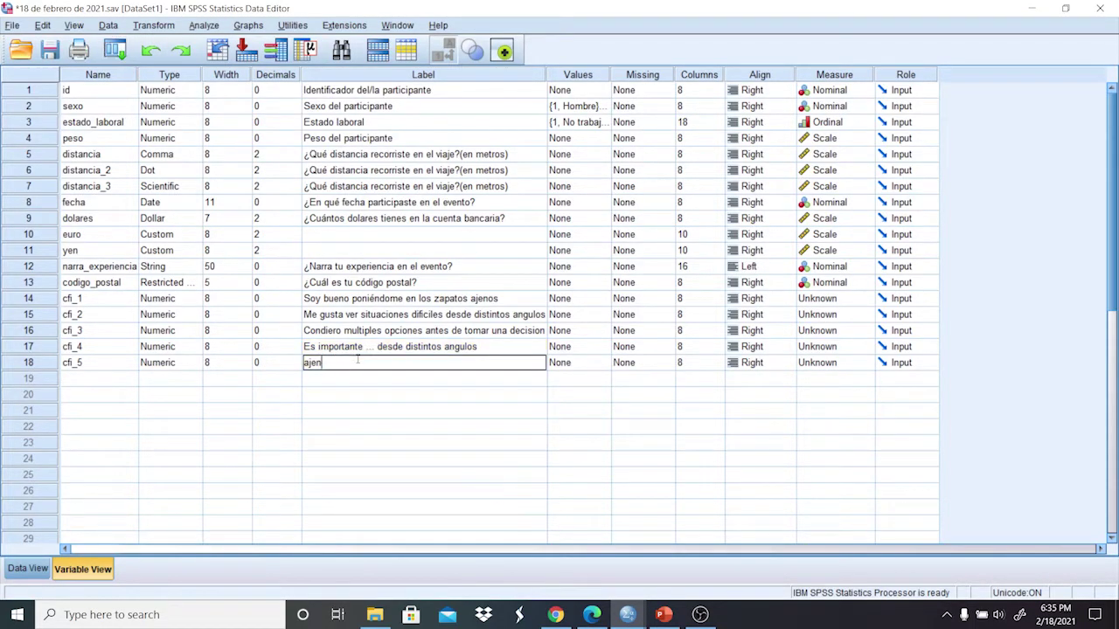
type("... siento qu")
key("BackSpace")
key("BackSpace")
type("rdo el cont")
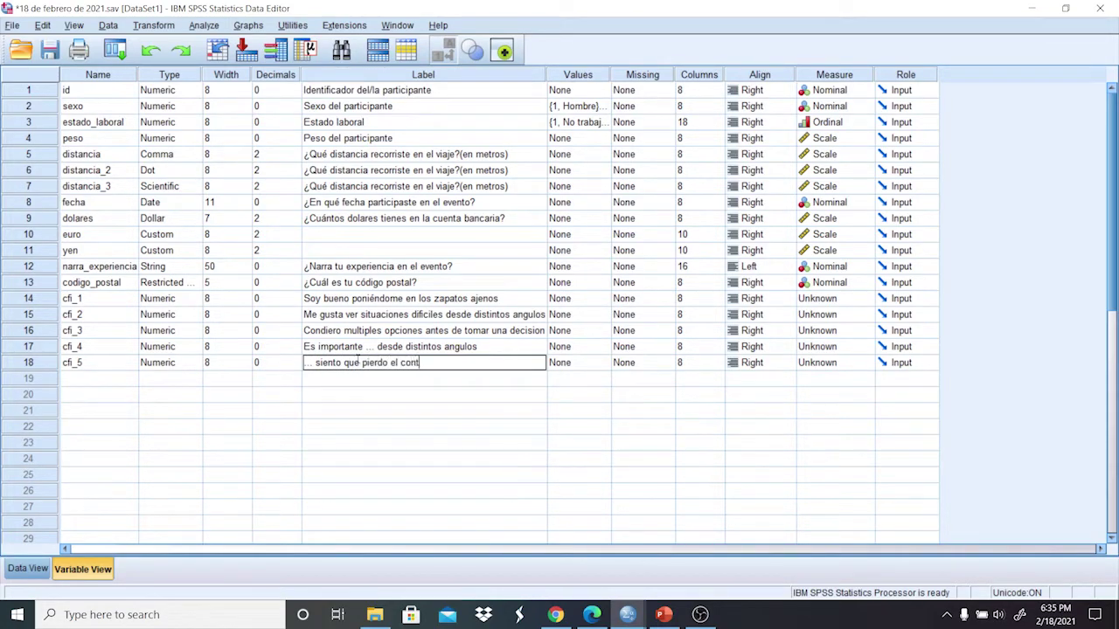
type("rol")
Review the statement labels of the cognitive flexibility items, going through the rows from cfi_1 to cfi_4.
left_click(311, 298)
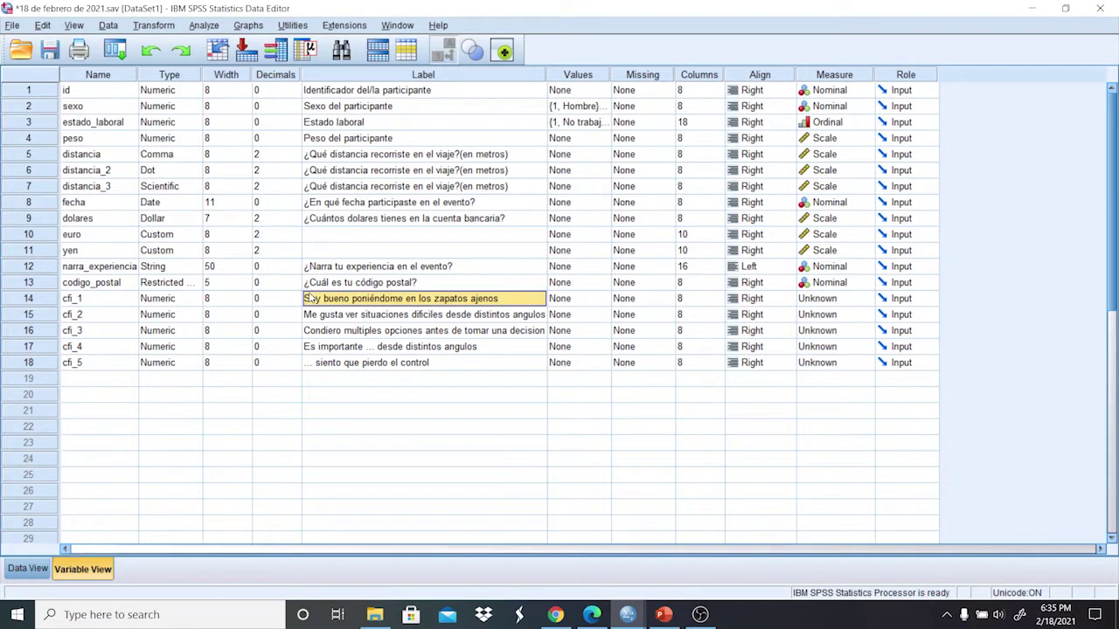
key("Down")
key("Down")
key("Up")
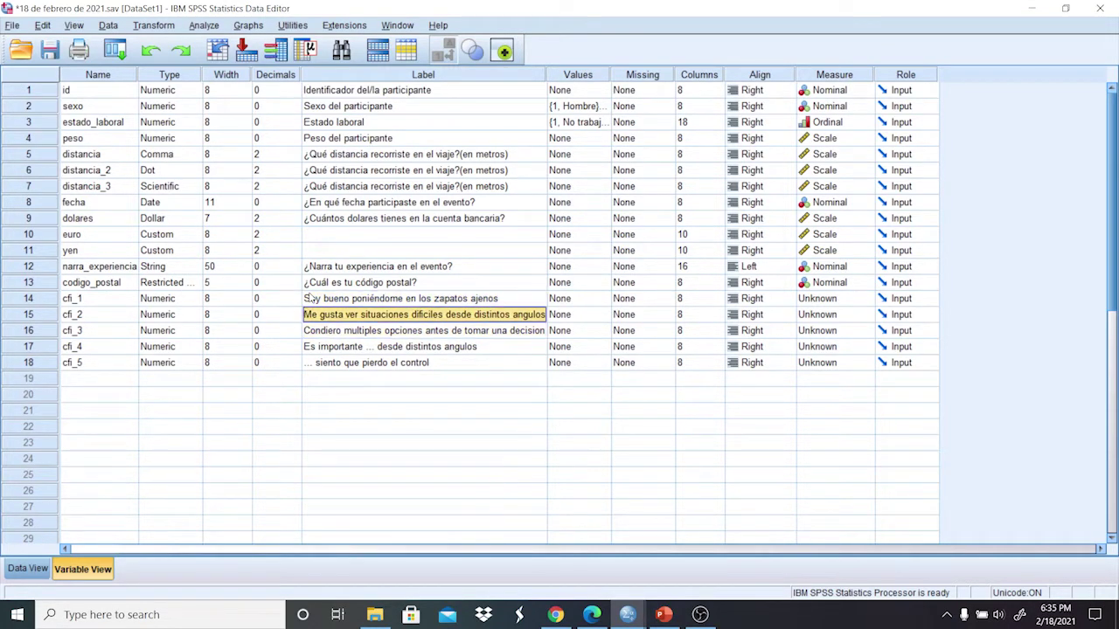
key("Up")
key("Down")
key("Down")
key("Down")
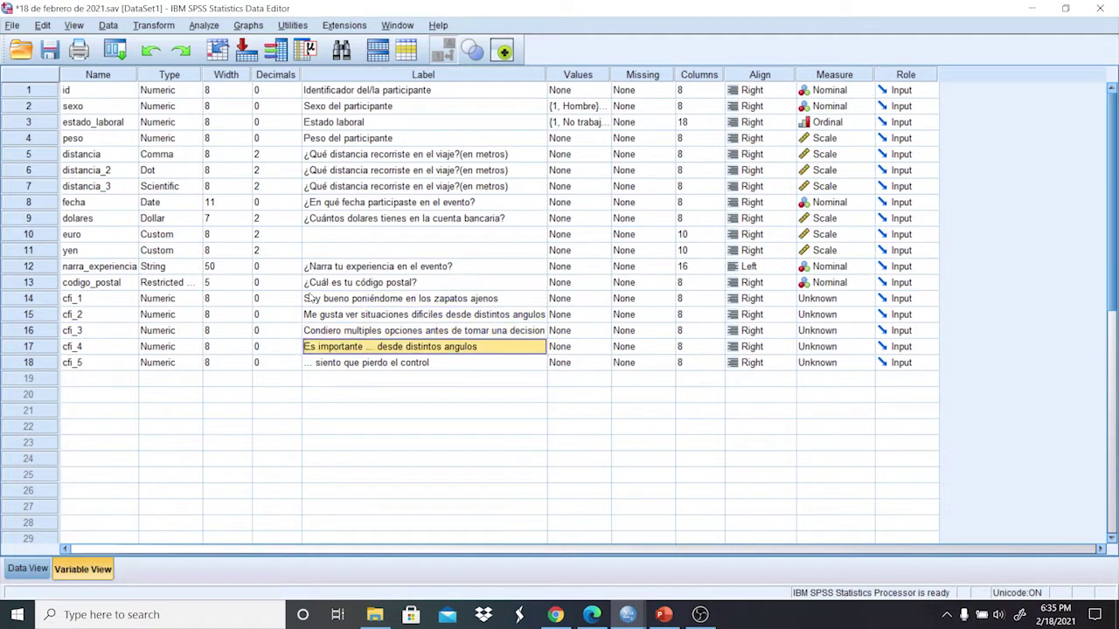
key("Up")
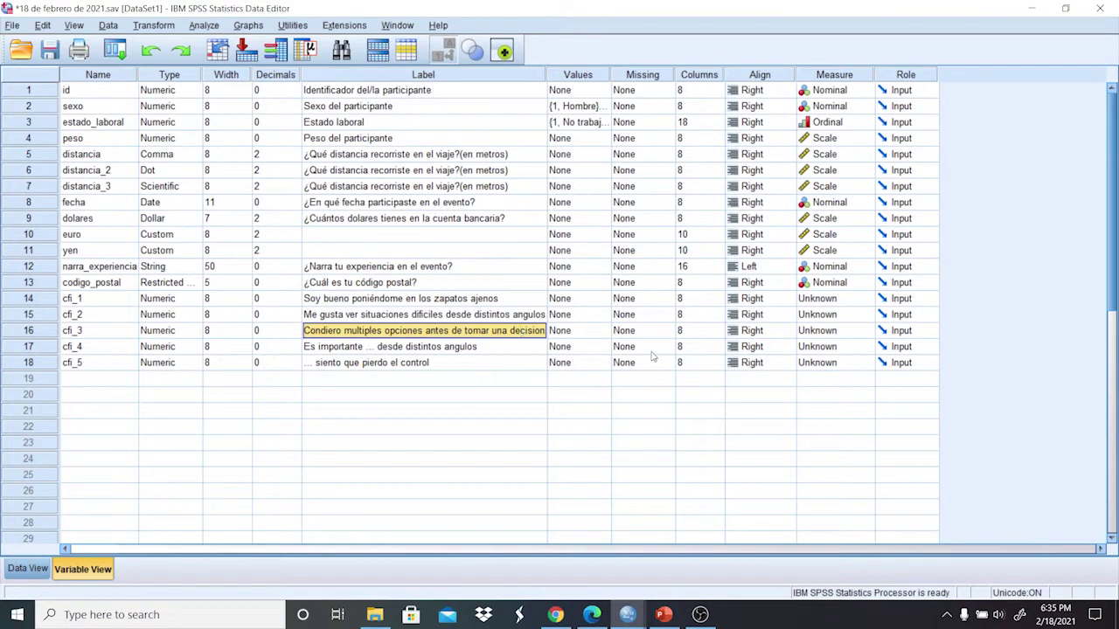
Consult question 10's agreement scale in the Edge PDF and add the value label 1 = "Muy en desacuerdo" to cfi_1 in SPSS.
left_click(592, 615)
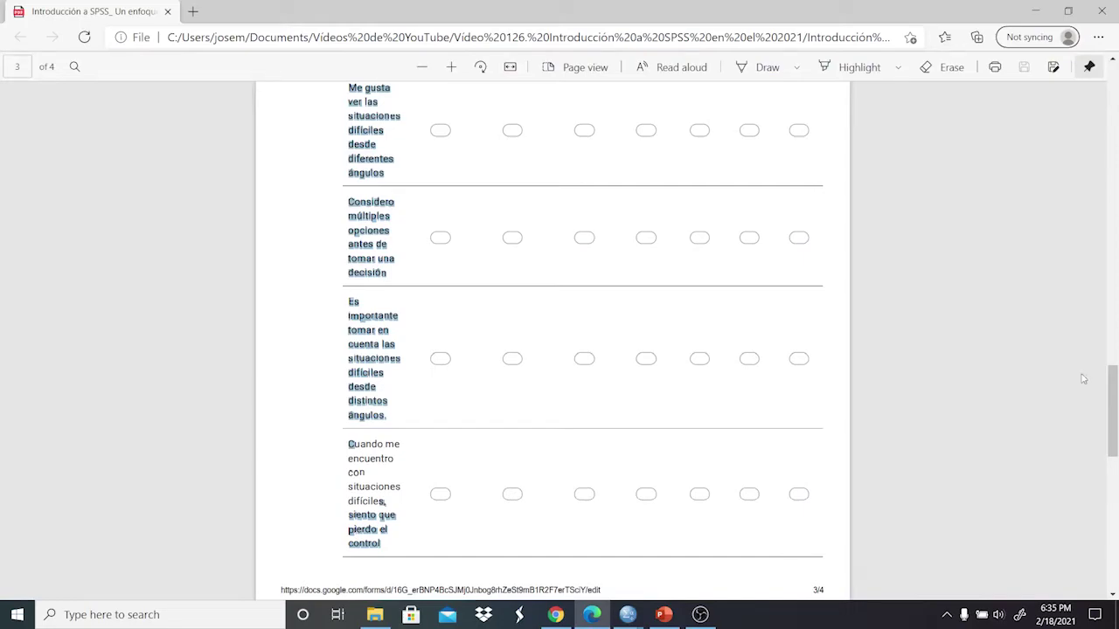
scroll(1098, 324, "up", 3)
scroll(1099, 323, "up", 2)
scroll(1098, 324, "down", 2)
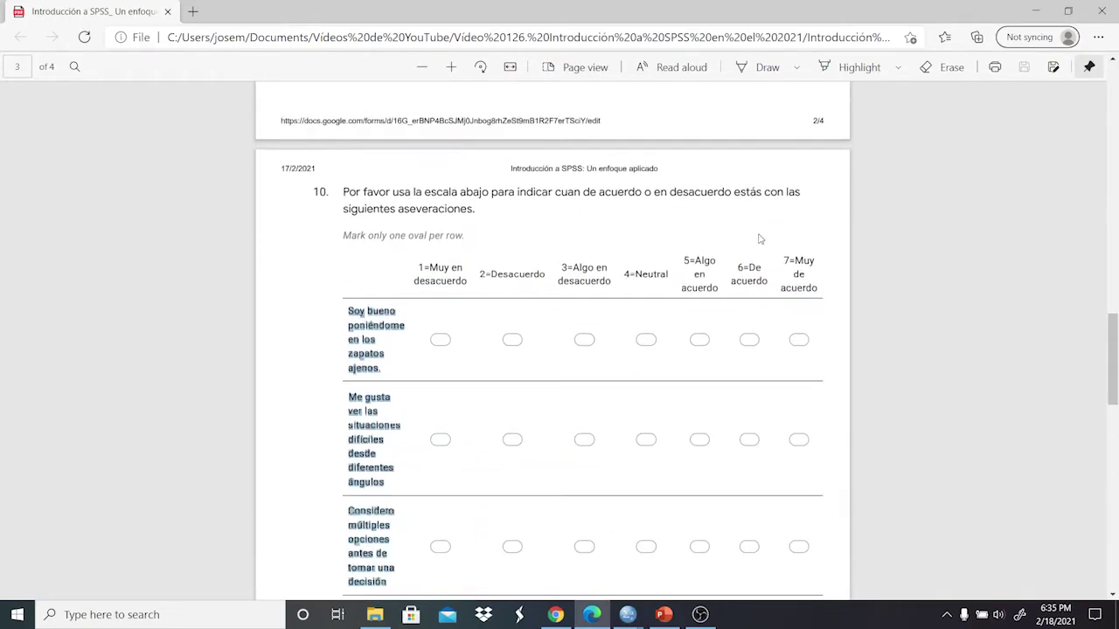
left_click(631, 616)
left_click(663, 531)
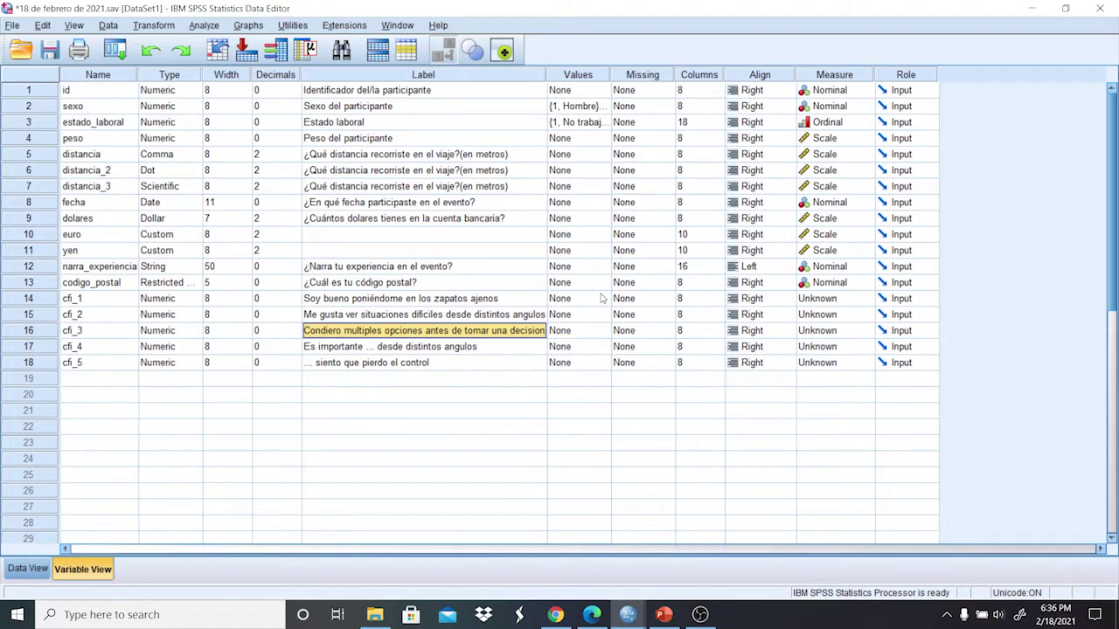
left_click(601, 299)
left_click(603, 299)
type("1")
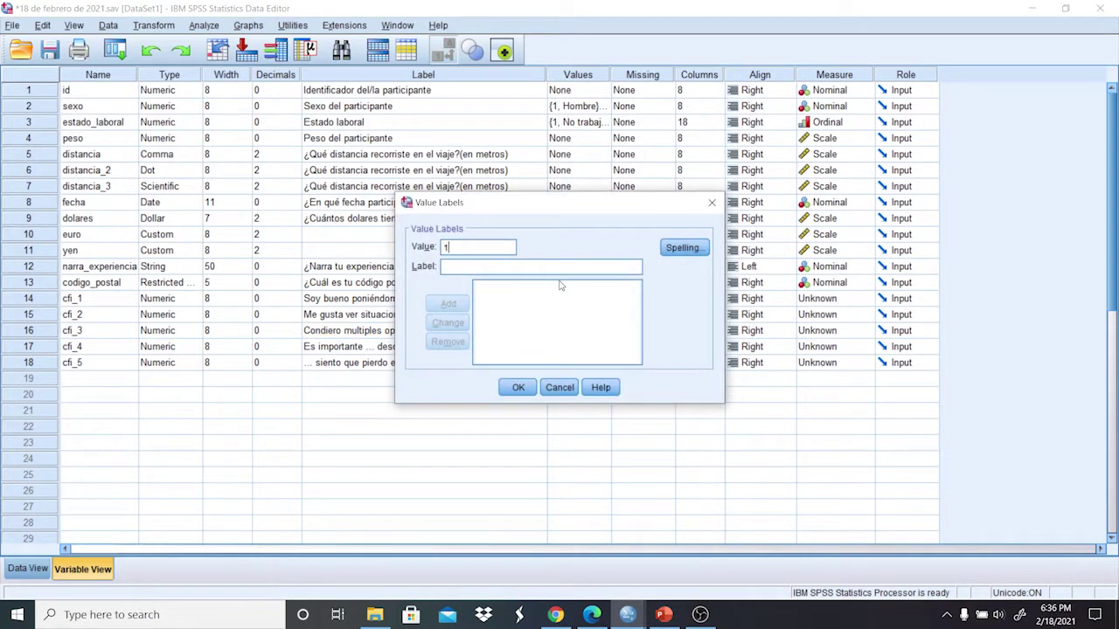
type(" = \"Muy en de")
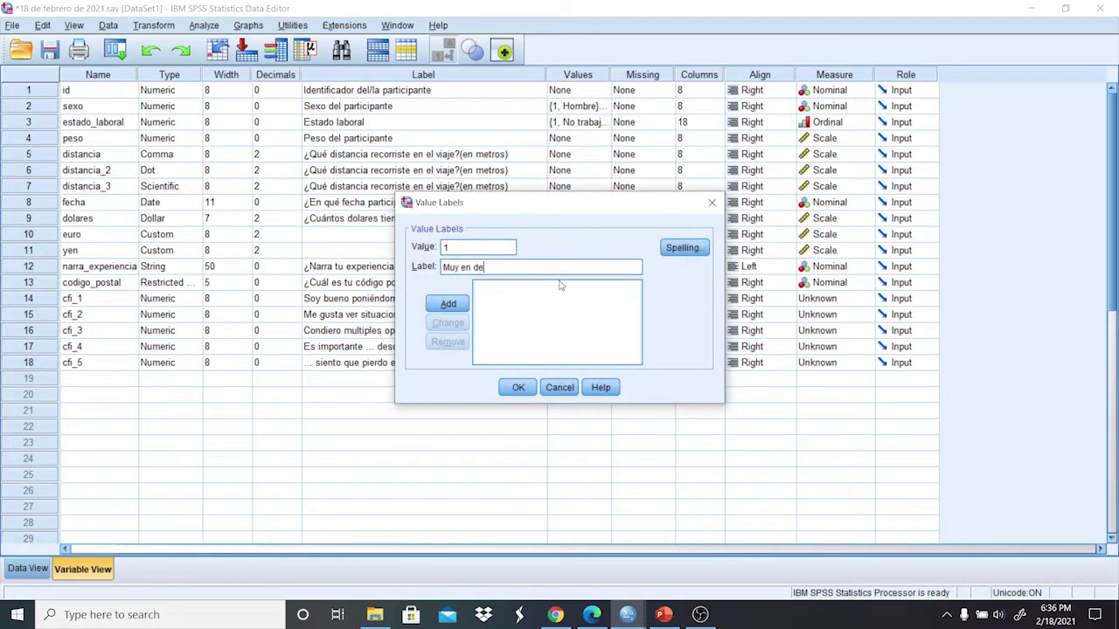
type("sacuerdo")
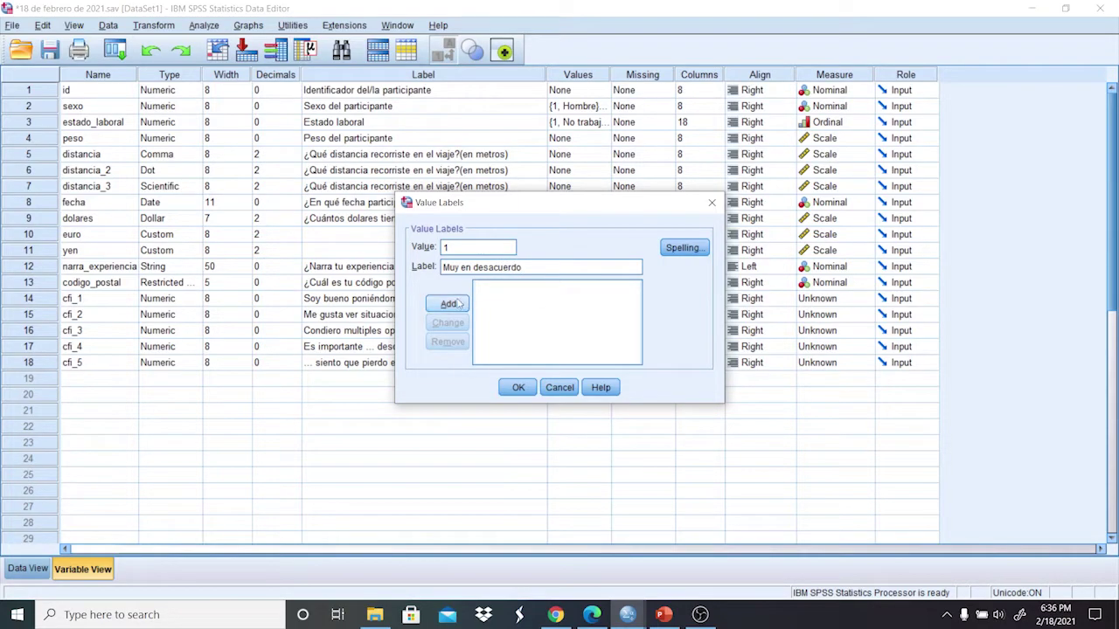
left_click(451, 305)
Consult the agreement scale in the Edge PDF again and add the value label 2 = "Desacuerdo" to cfi_1 in SPSS.
left_click(592, 616)
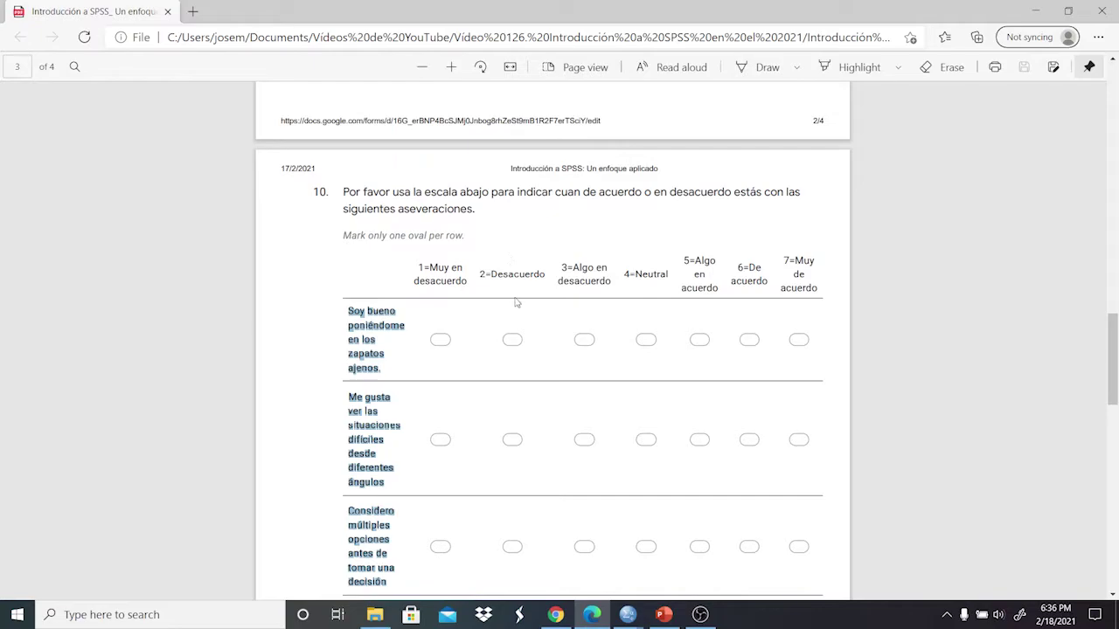
mouse_move(629, 613)
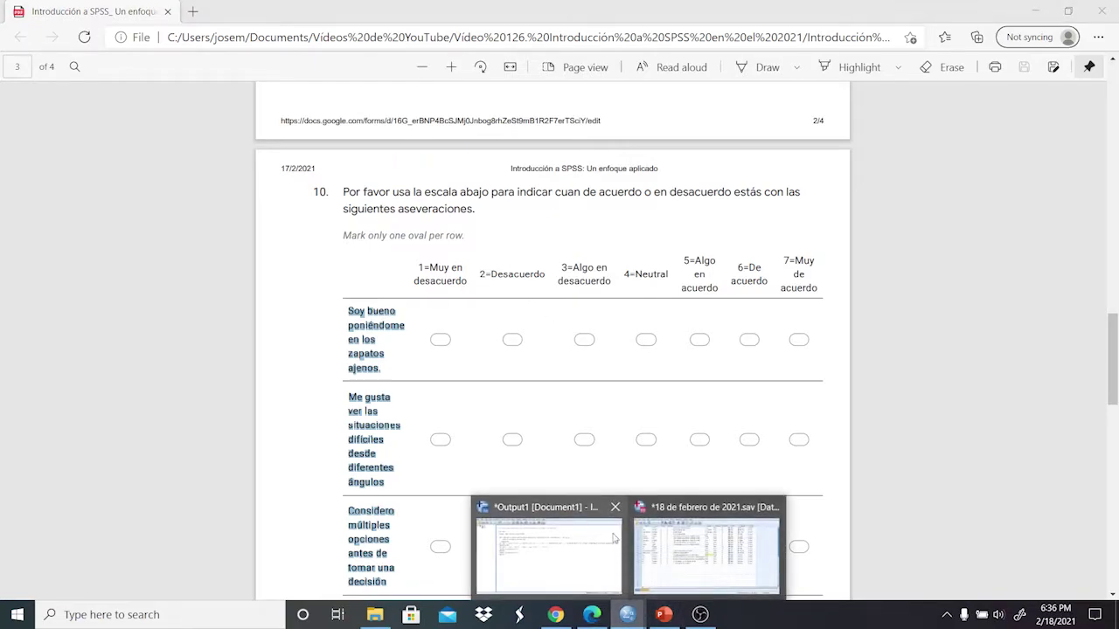
left_click(674, 541)
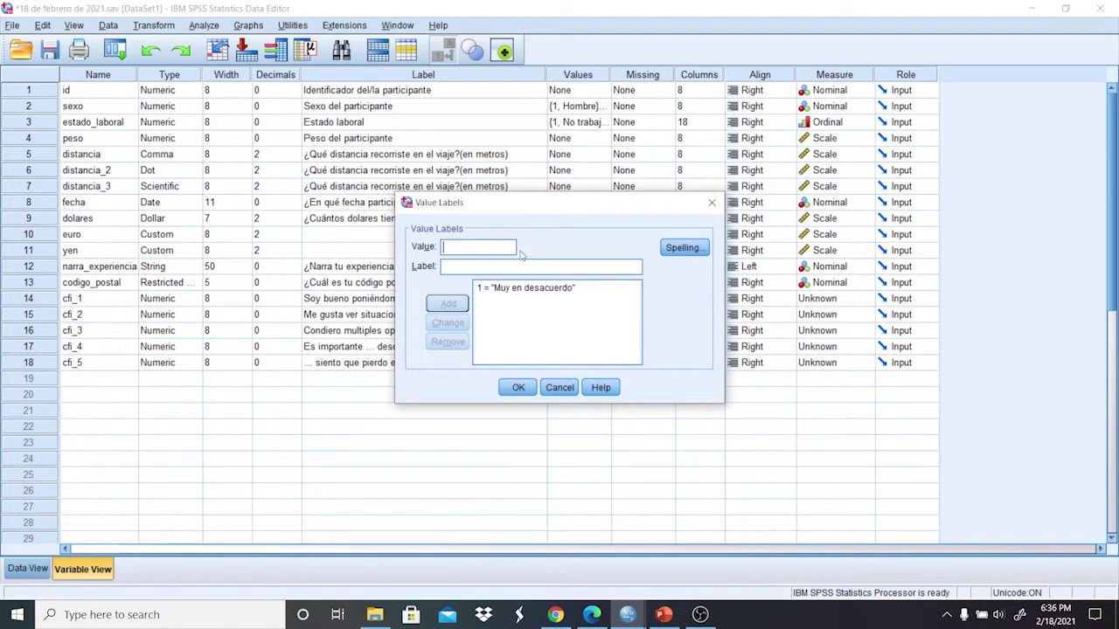
type("De")
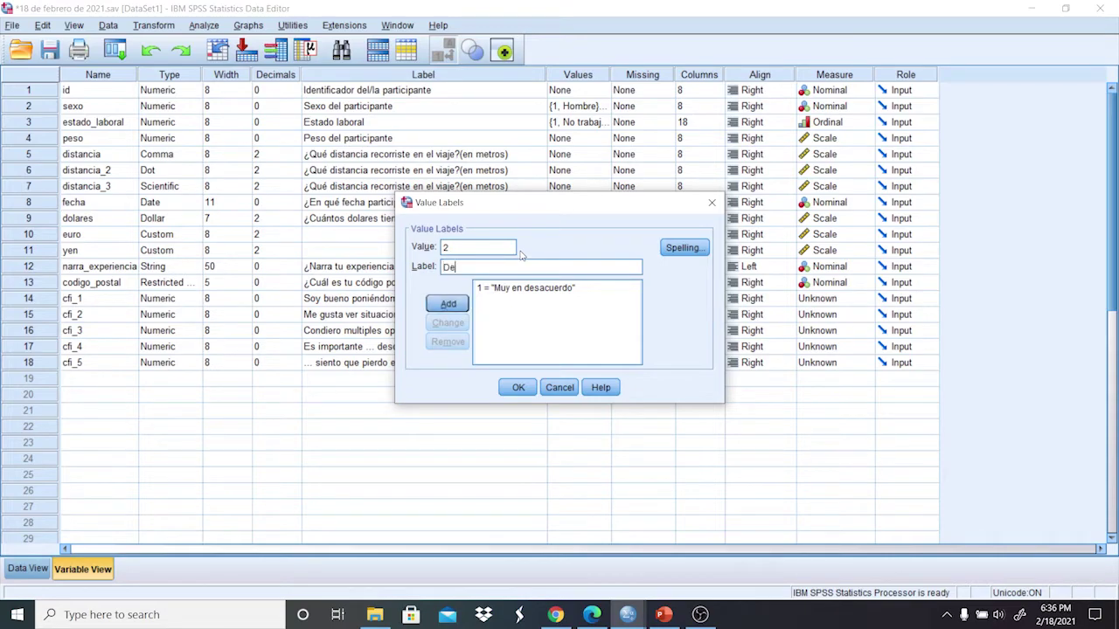
type("sacuerdo")
key("Return")
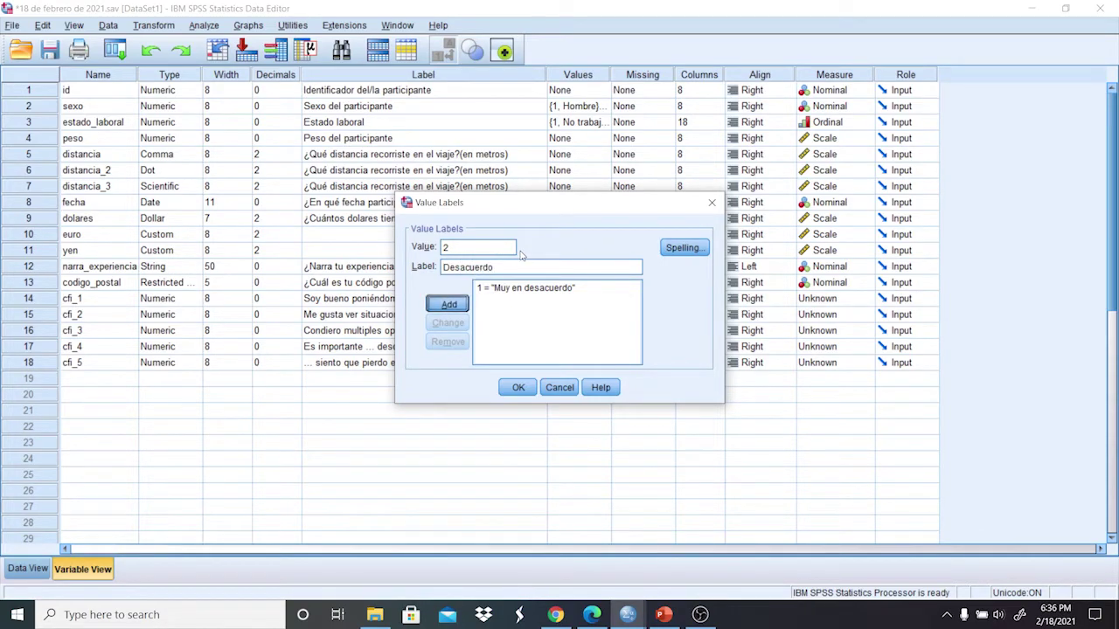
Check the third scale option in the Edge PDF and add the value label 3 = "Algo en desacuerdo" to cfi_1 in SPSS.
type("3")
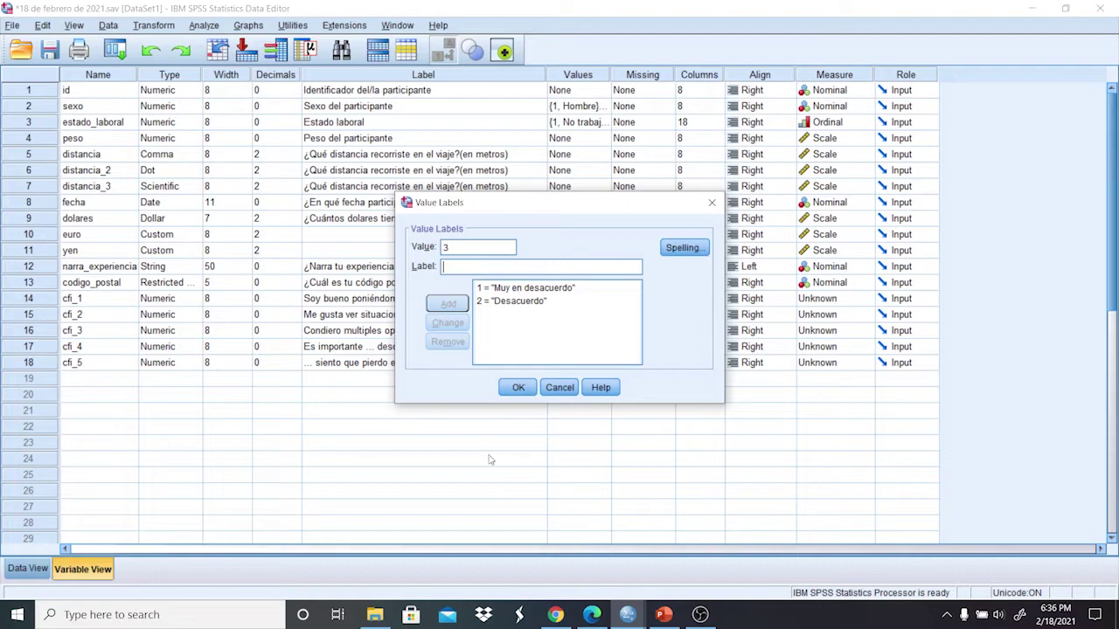
left_click(628, 614)
left_click(593, 614)
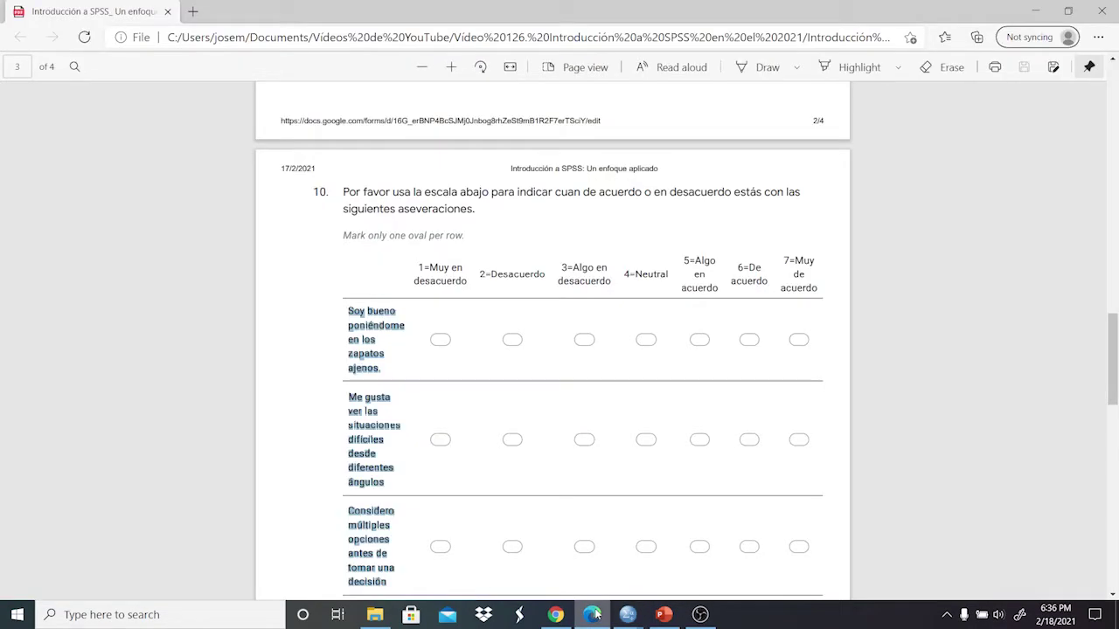
mouse_move(628, 615)
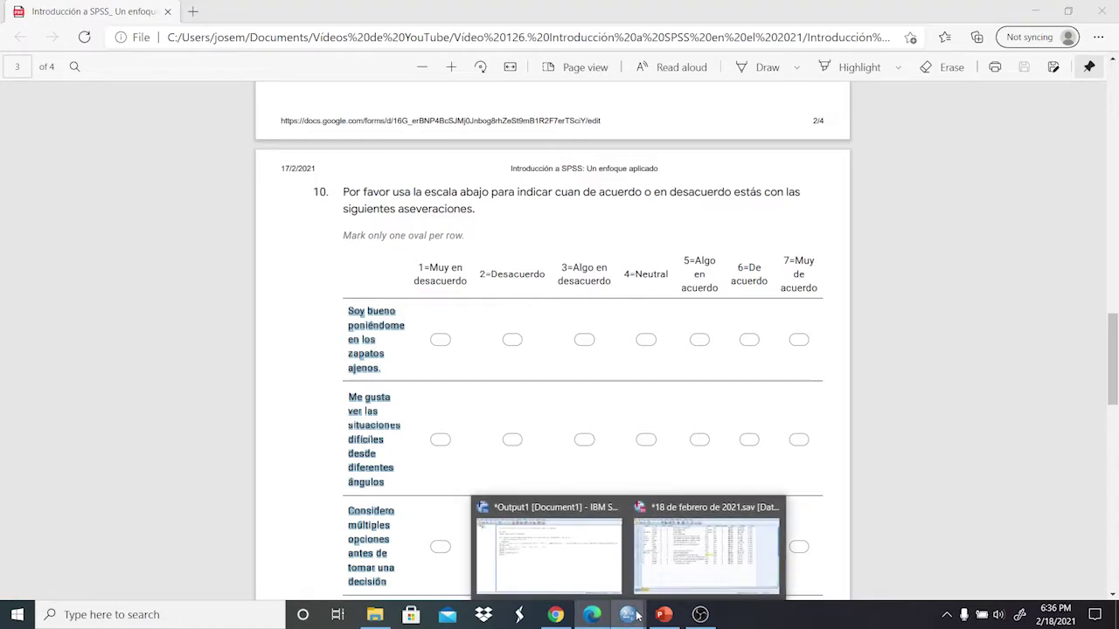
left_click(664, 572)
type("Algo")
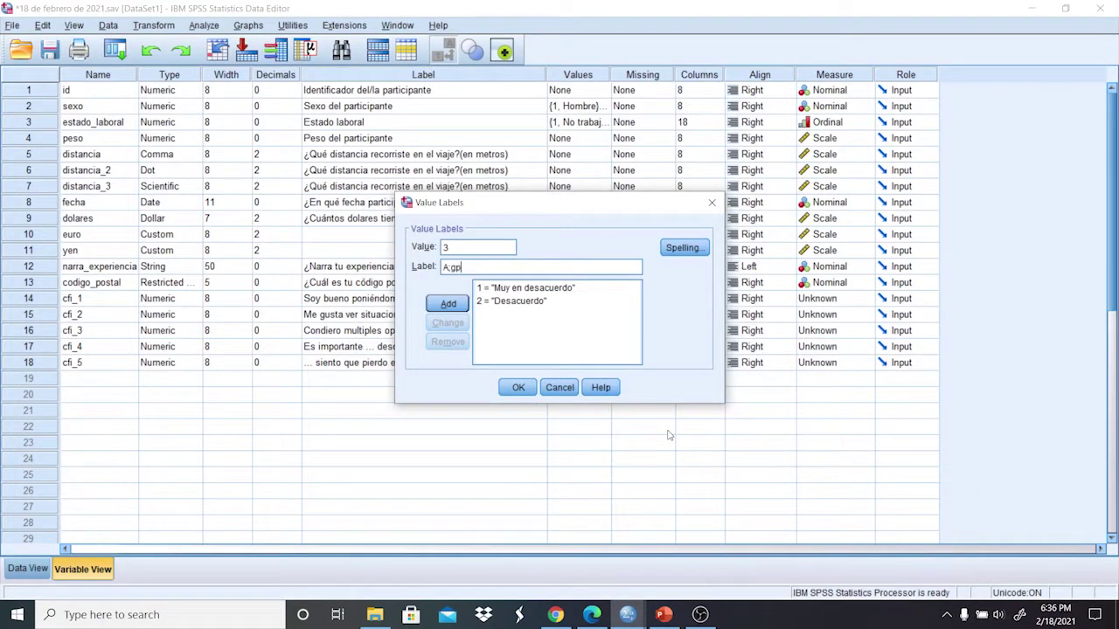
key("BackSpace")
key("BackSpace")
key("BackSpace")
type("lgo en desacuerdo")
key("Return")
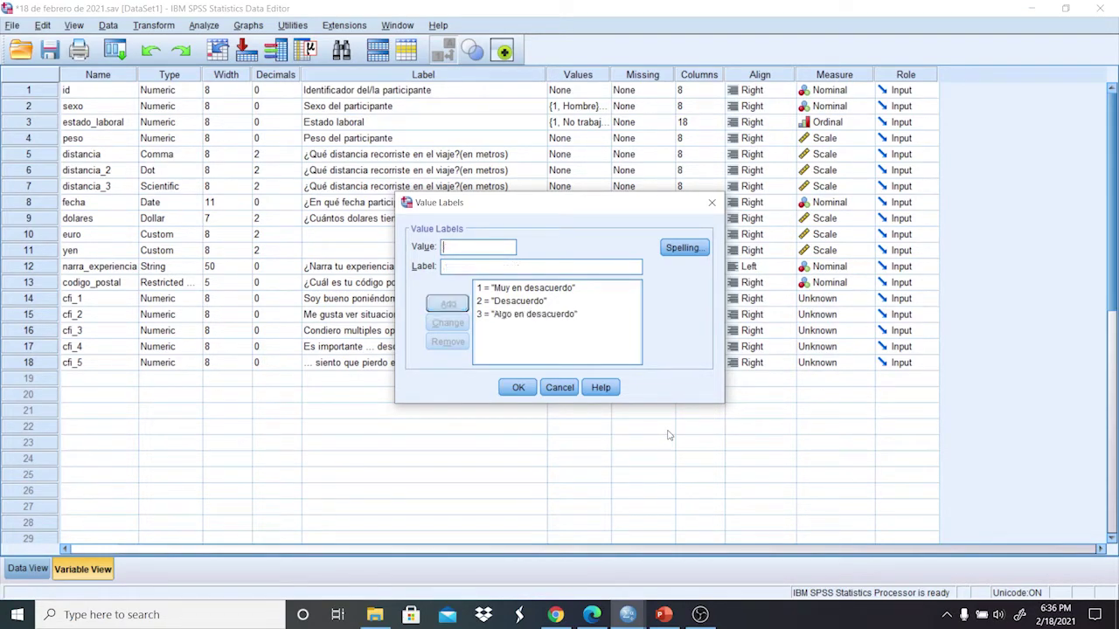
Add the value label 4 = "Neutral" to cfi_1.
type("4")
key("Tab")
type("Neut")
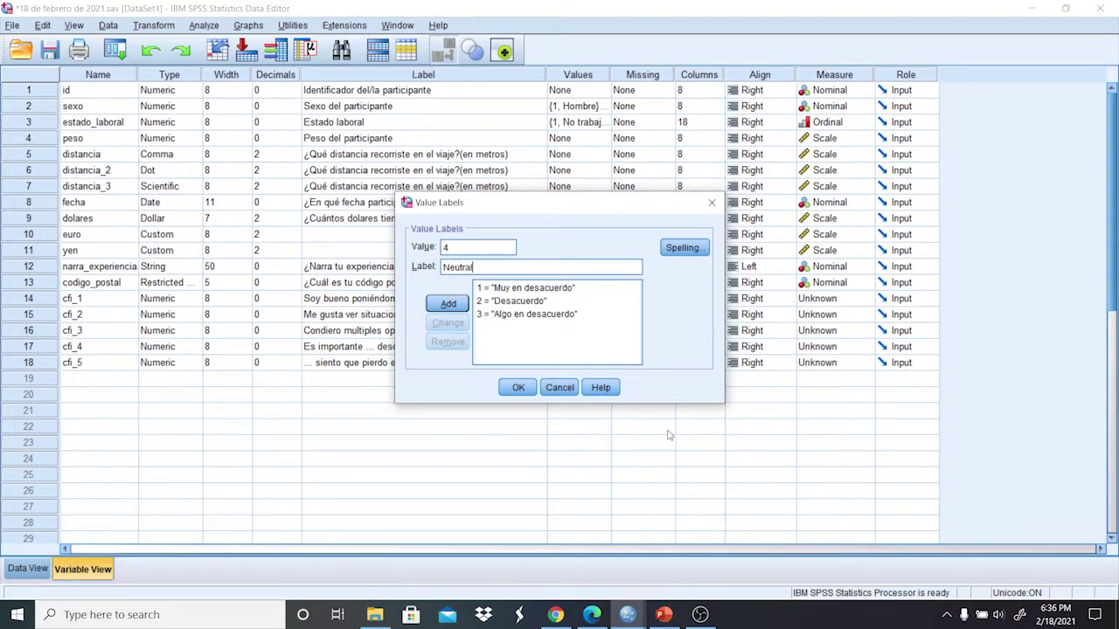
type("ral")
key("Return")
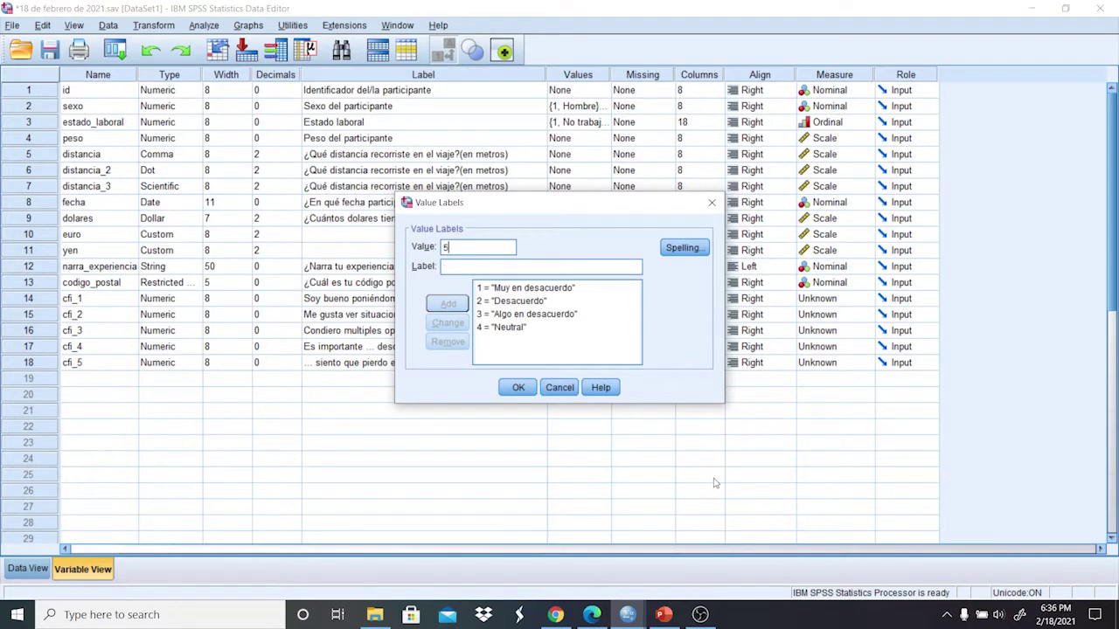
Check the fifth scale option in the Edge PDF and add the value label 5 = "Algo en acuerdo" to cfi_1 in SPSS.
left_click(592, 615)
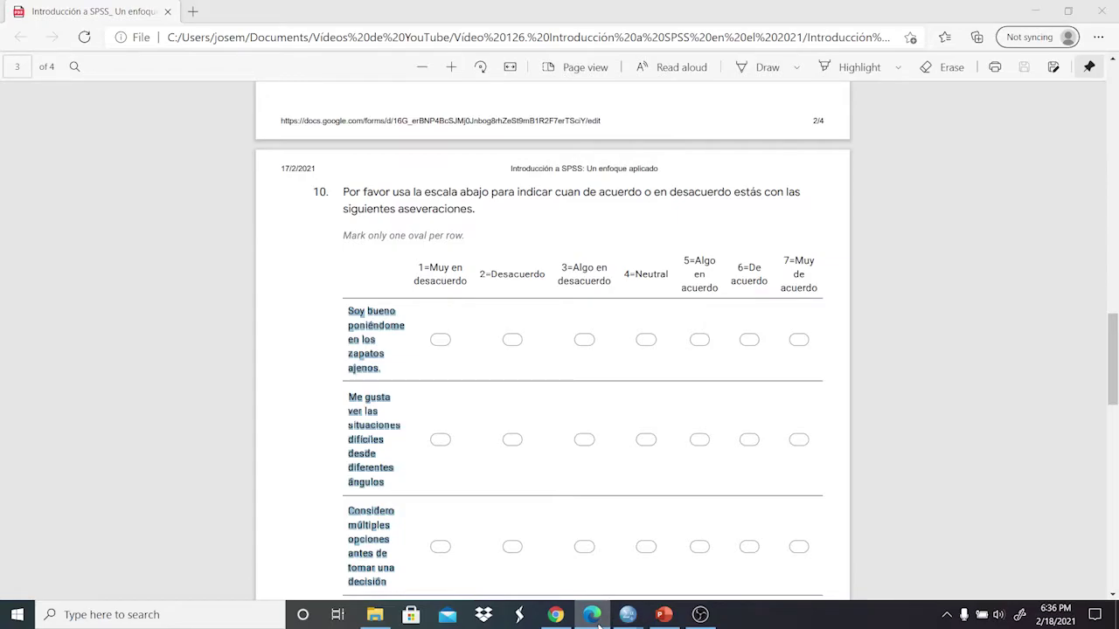
left_click(628, 614)
type("Algo ")
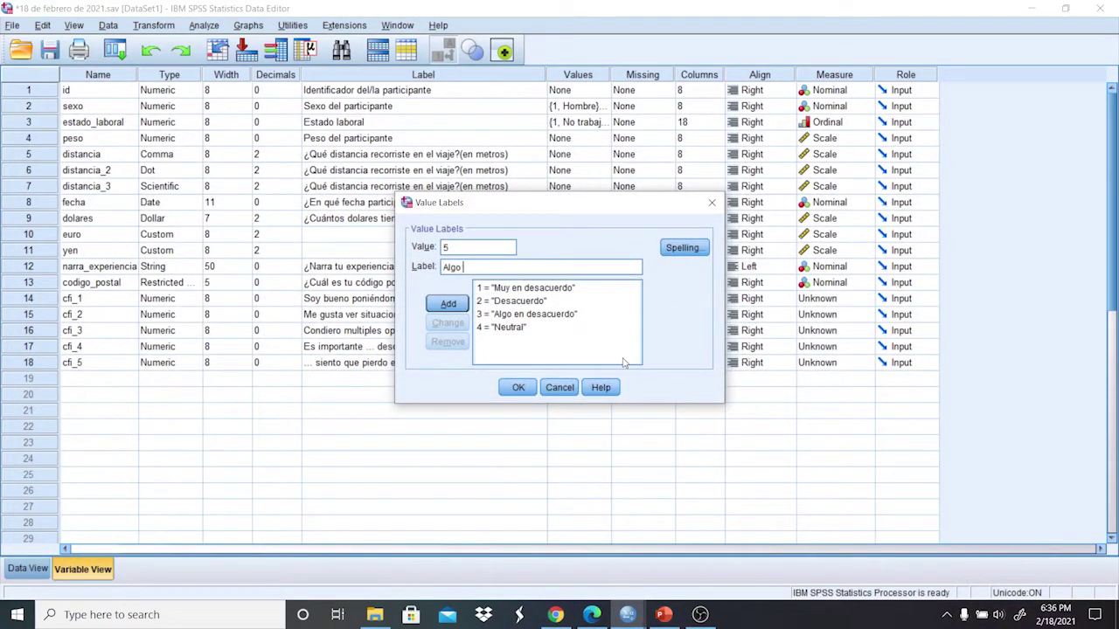
type("en acuerdo")
key("Return")
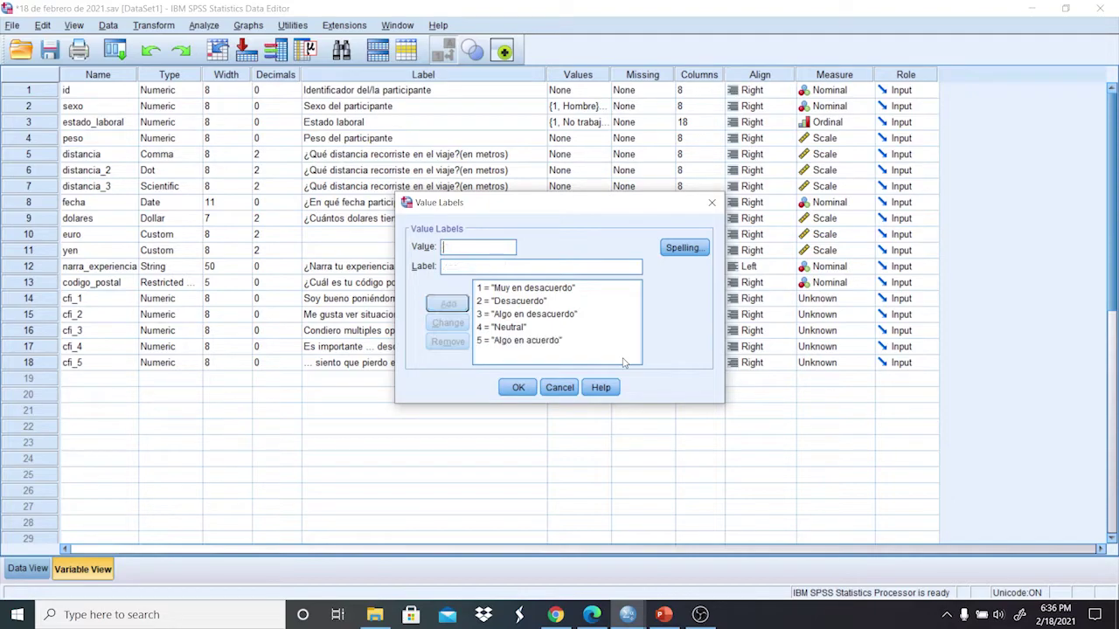
Add the value labels 6 = "De acuerdo" and 7 = "Muy de acuerdo" to cfi_1 and apply the full set.
type("De acu")
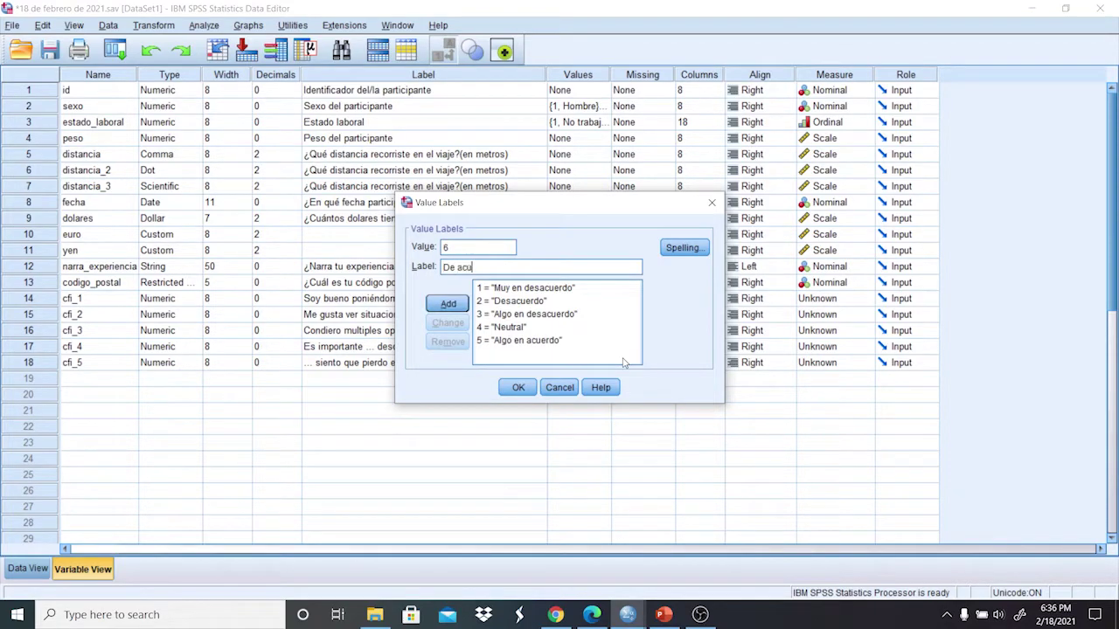
type("erdo")
key("Return")
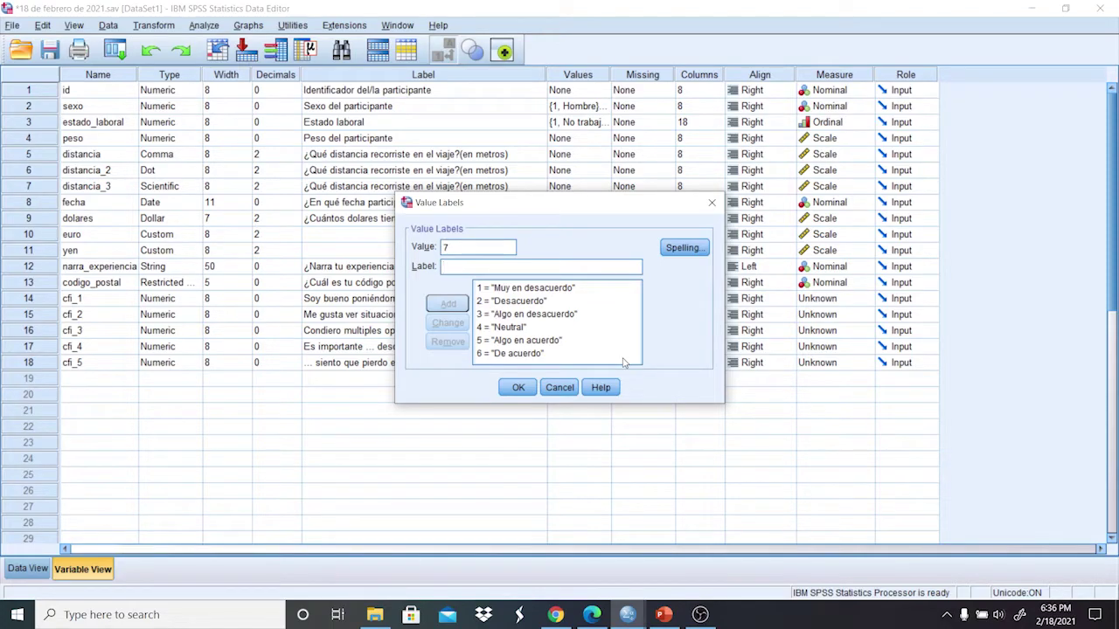
type("Muy de acuerdo")
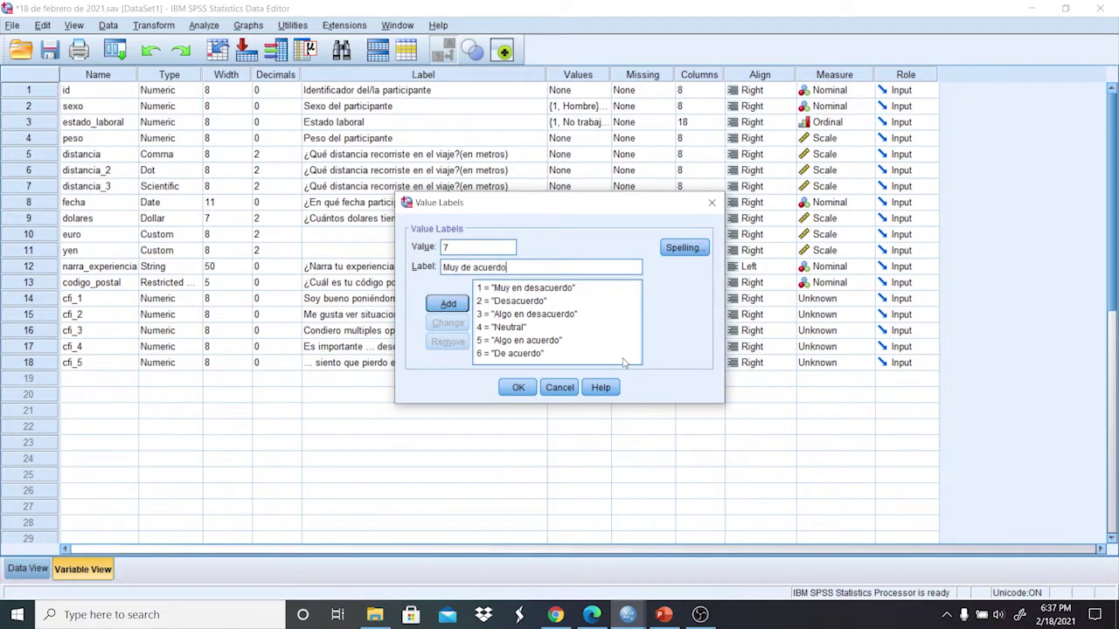
left_click(448, 303)
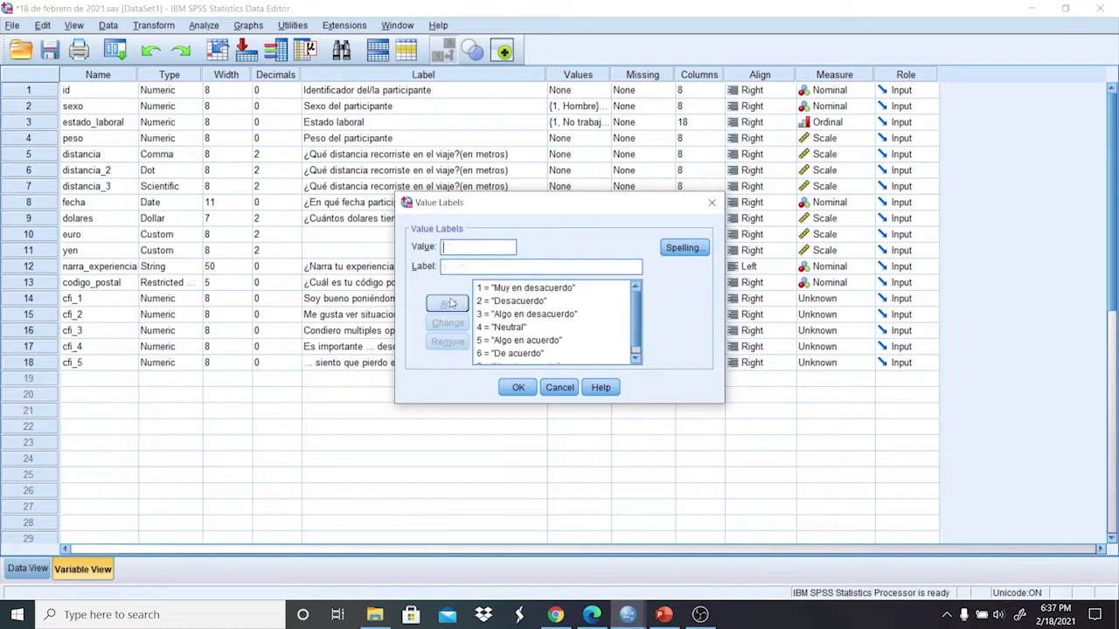
left_click(518, 388)
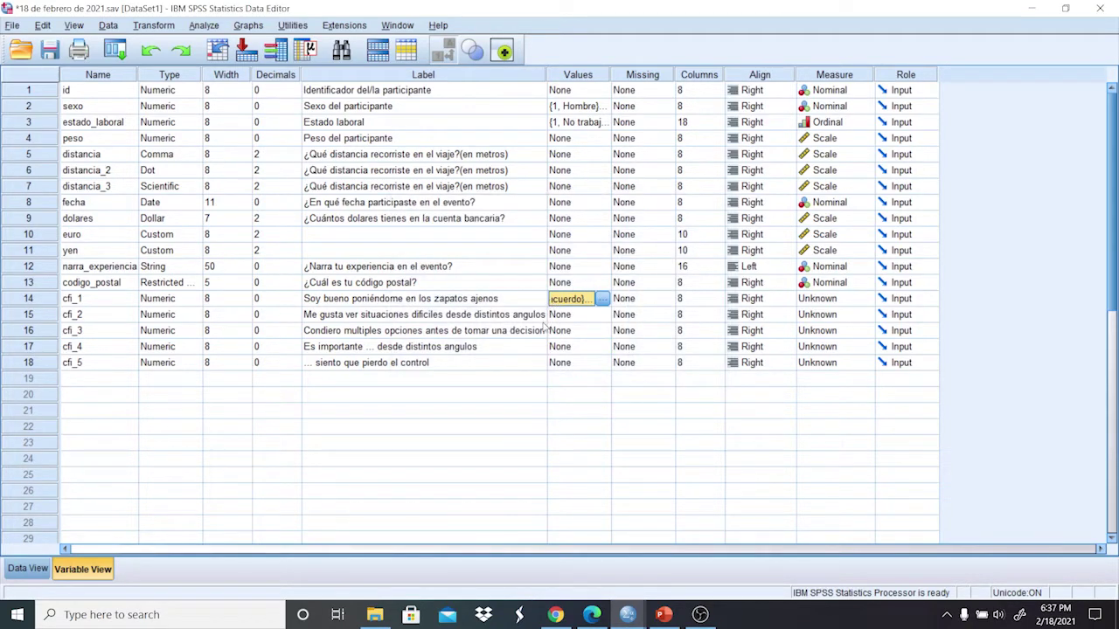
left_click(603, 315)
left_click(603, 314)
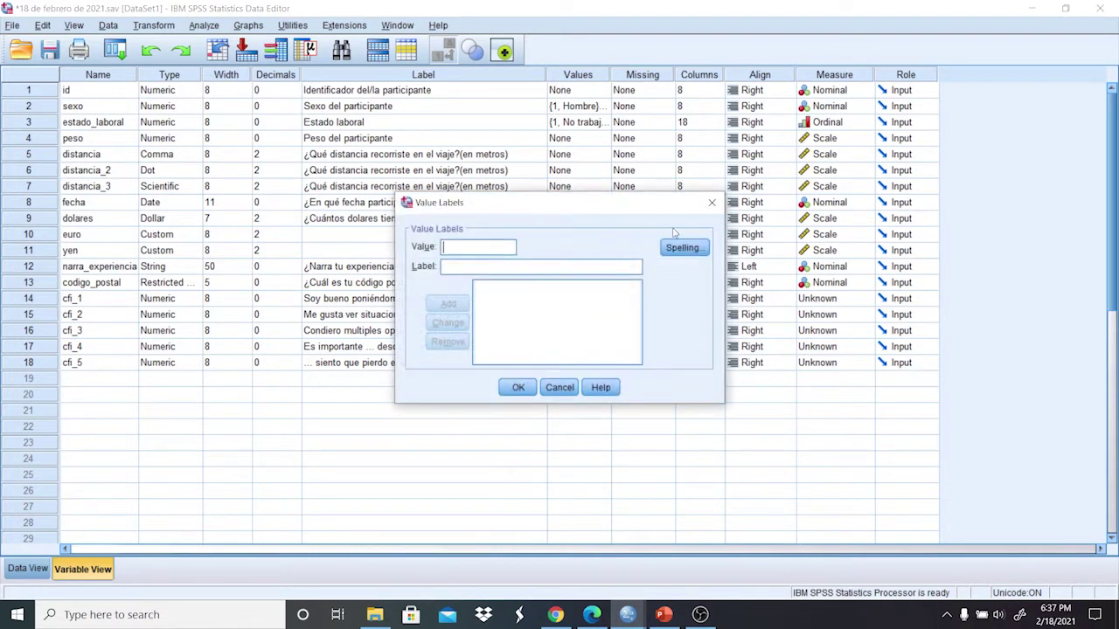
left_click(712, 202)
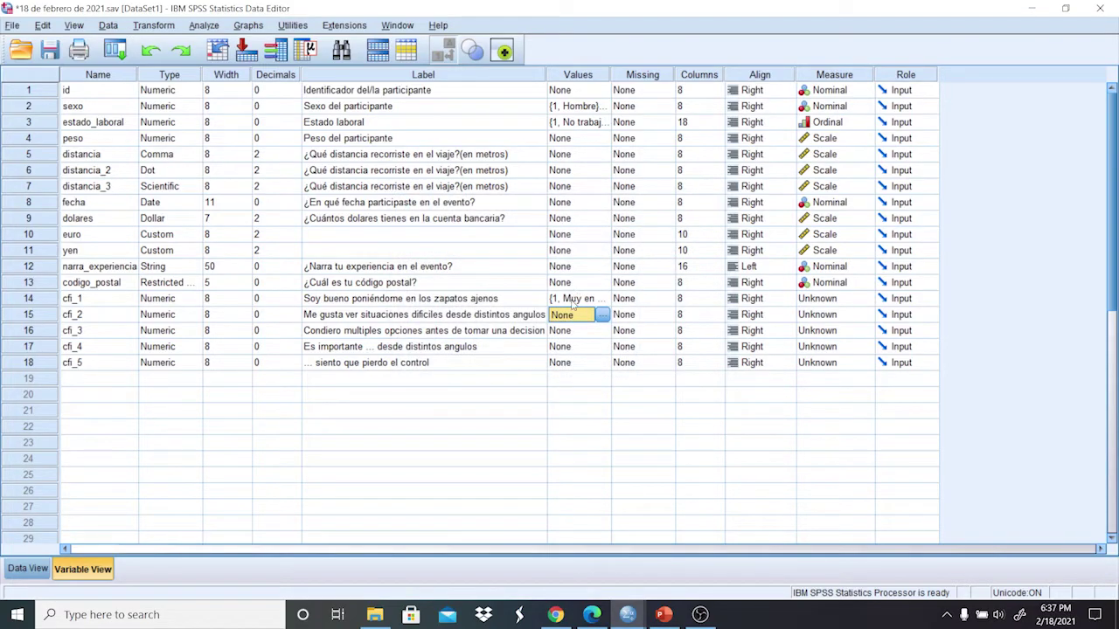
Copy cfi_1's value labels to the variables cfi_2 through cfi_5.
right_click(573, 302)
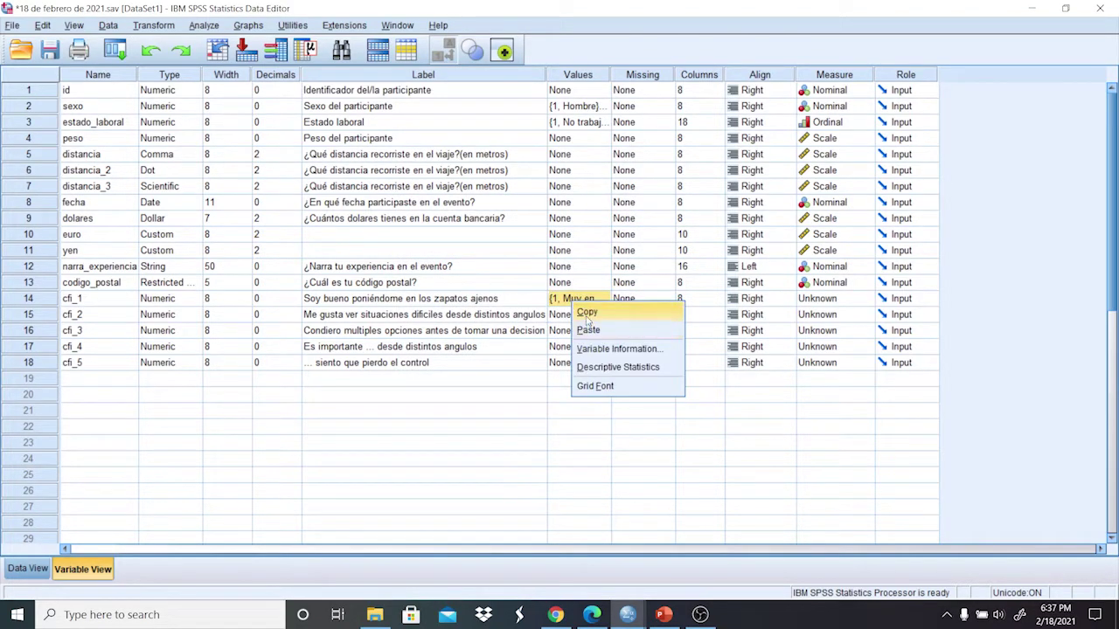
left_click(587, 313)
left_click_drag(579, 315, 568, 363)
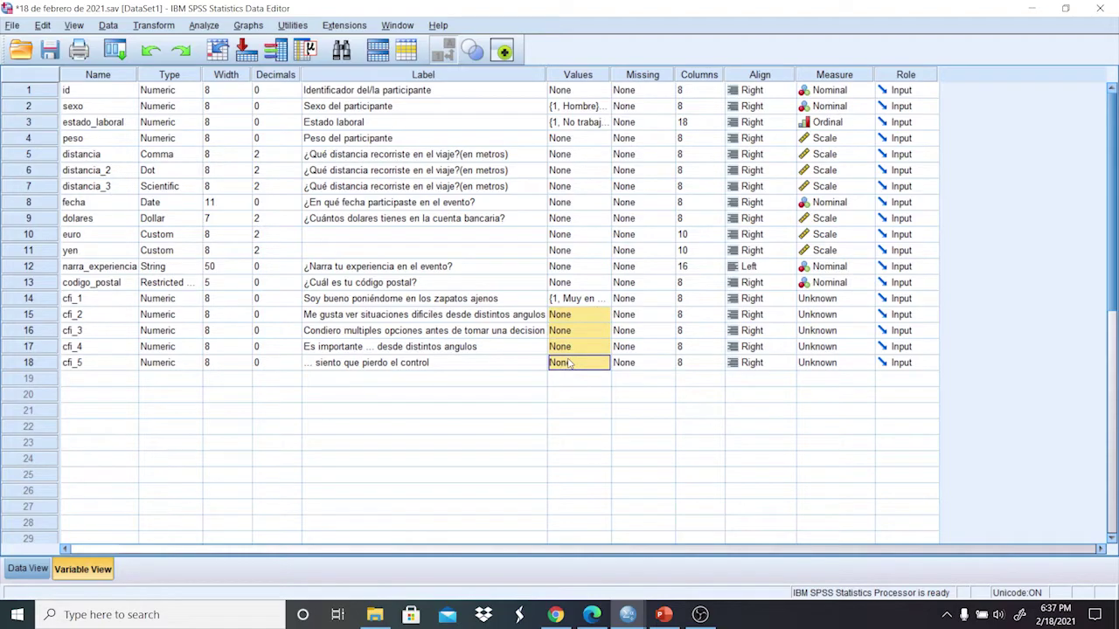
right_click(569, 363)
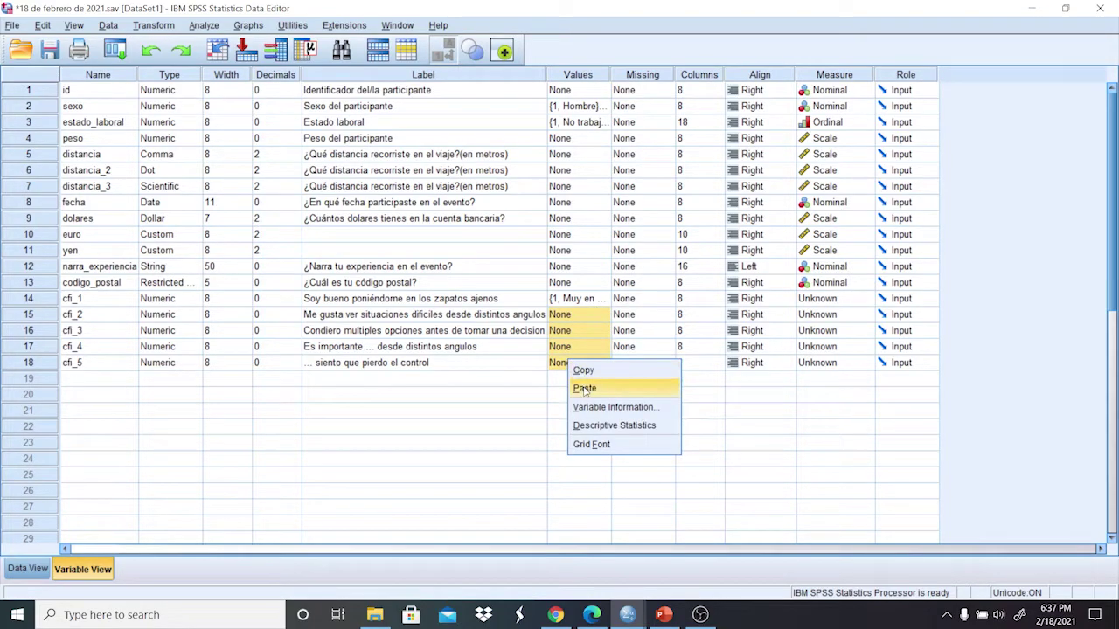
left_click(584, 388)
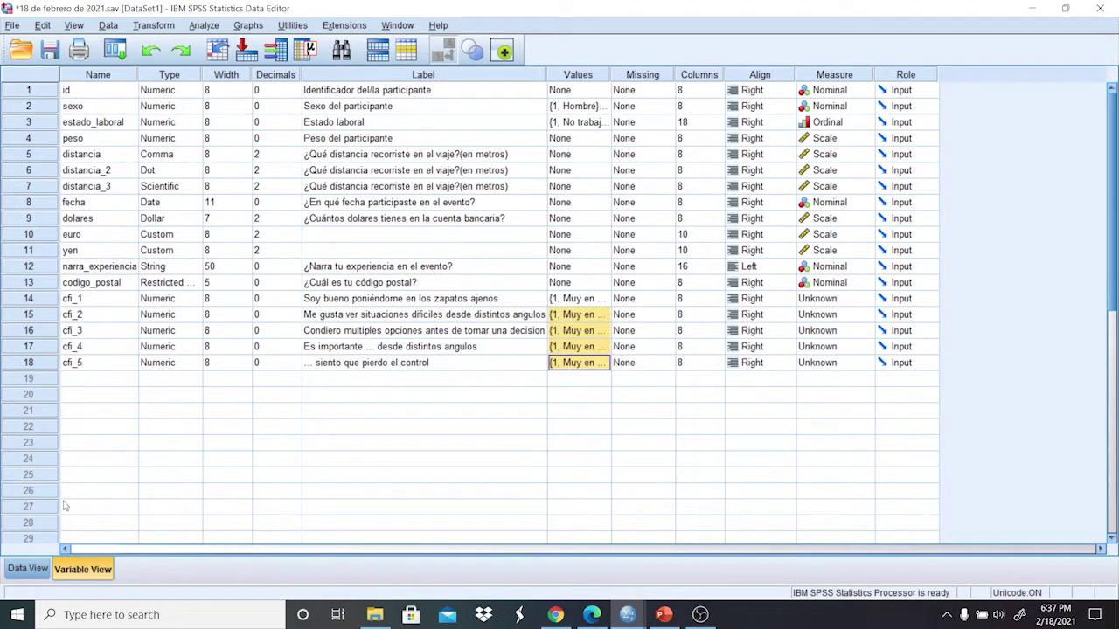
In the case data, enter 1 for cfi_1 in case 1 and widen the cfi_1 column to fit its full label.
left_click(35, 569)
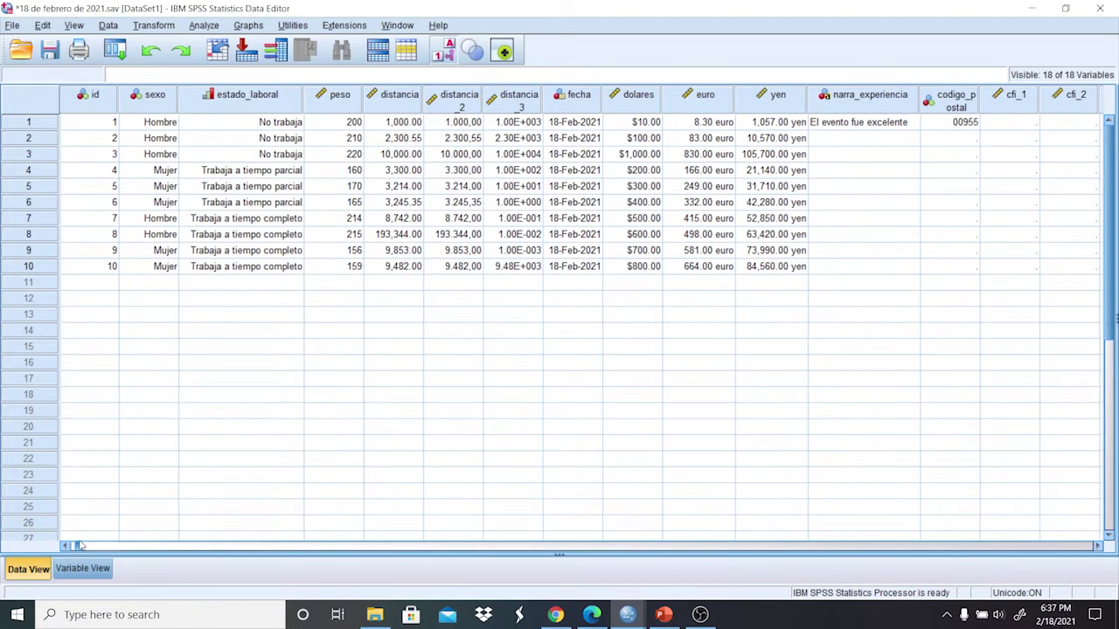
left_click_drag(74, 544, 634, 550)
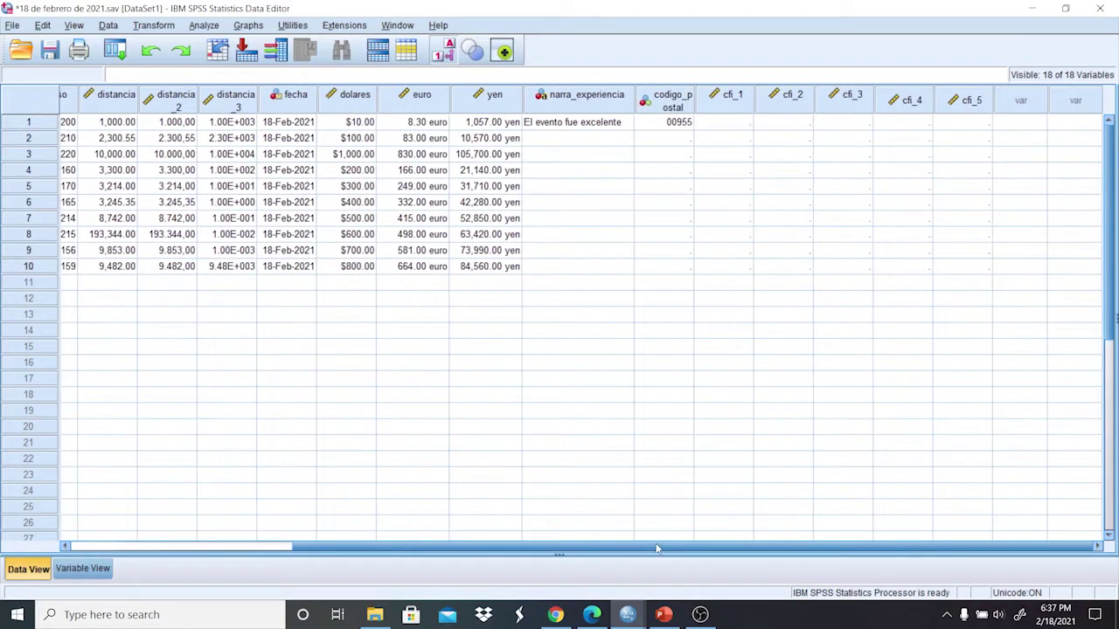
left_click(715, 124)
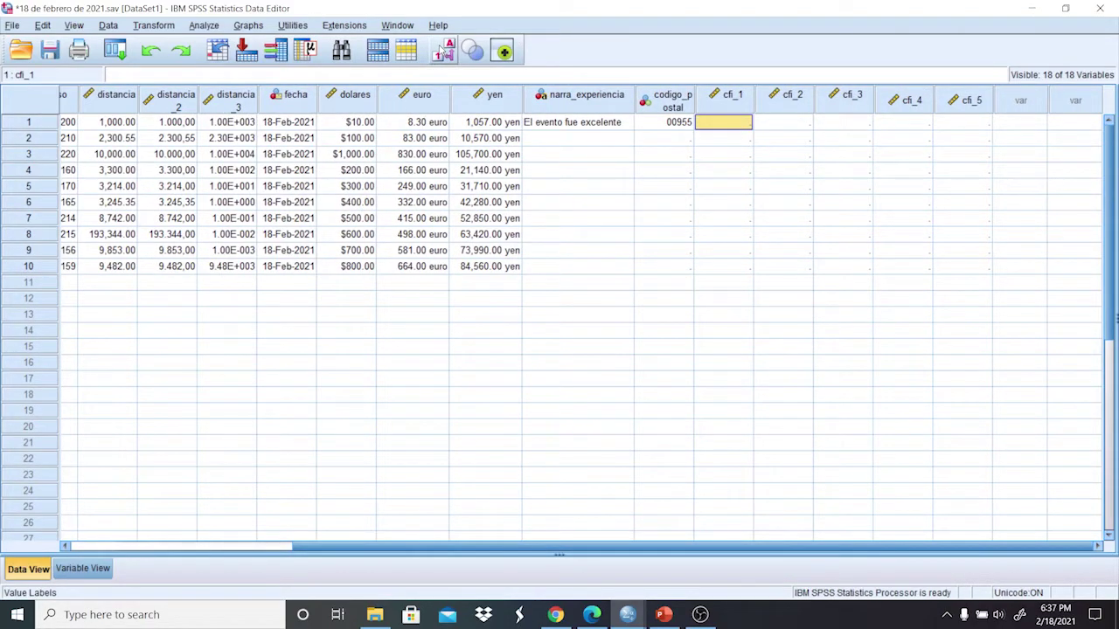
type("1")
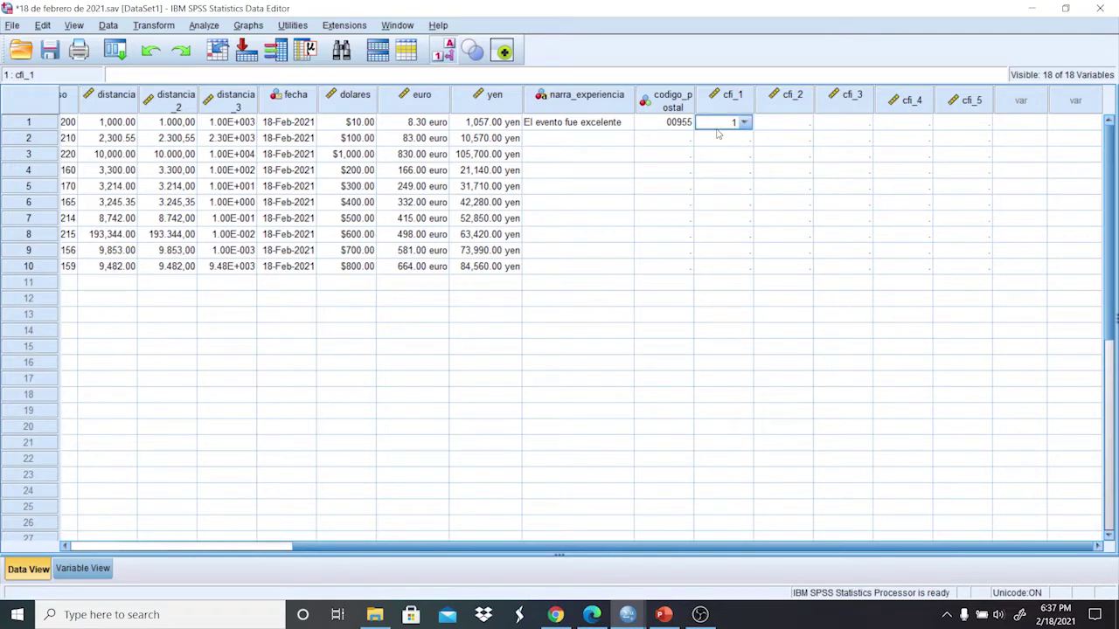
key("Tab")
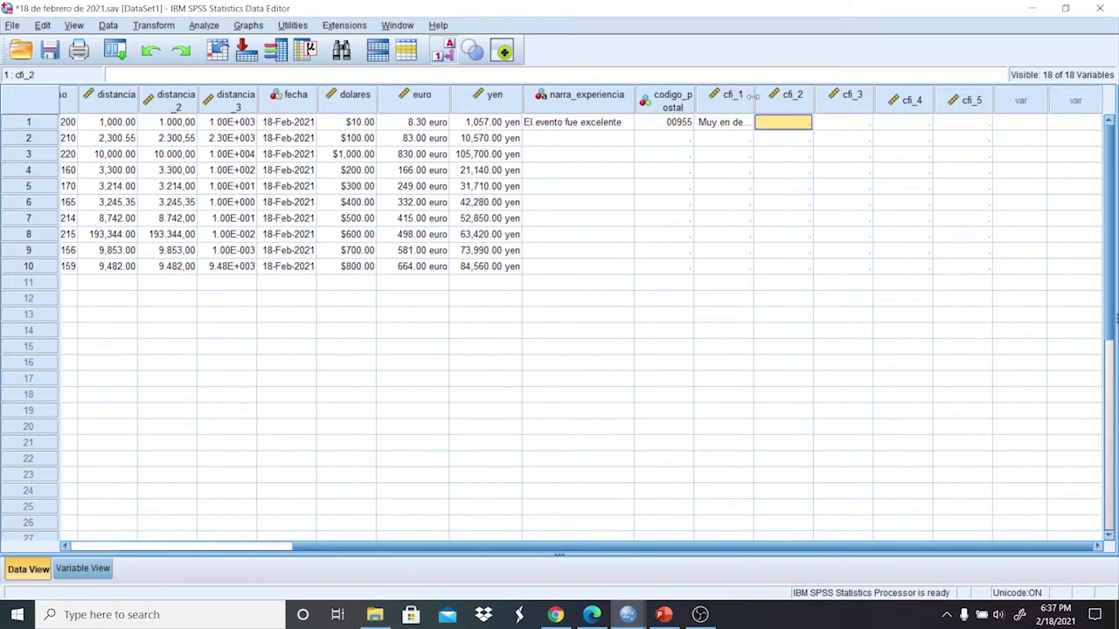
left_click_drag(753, 98, 792, 98)
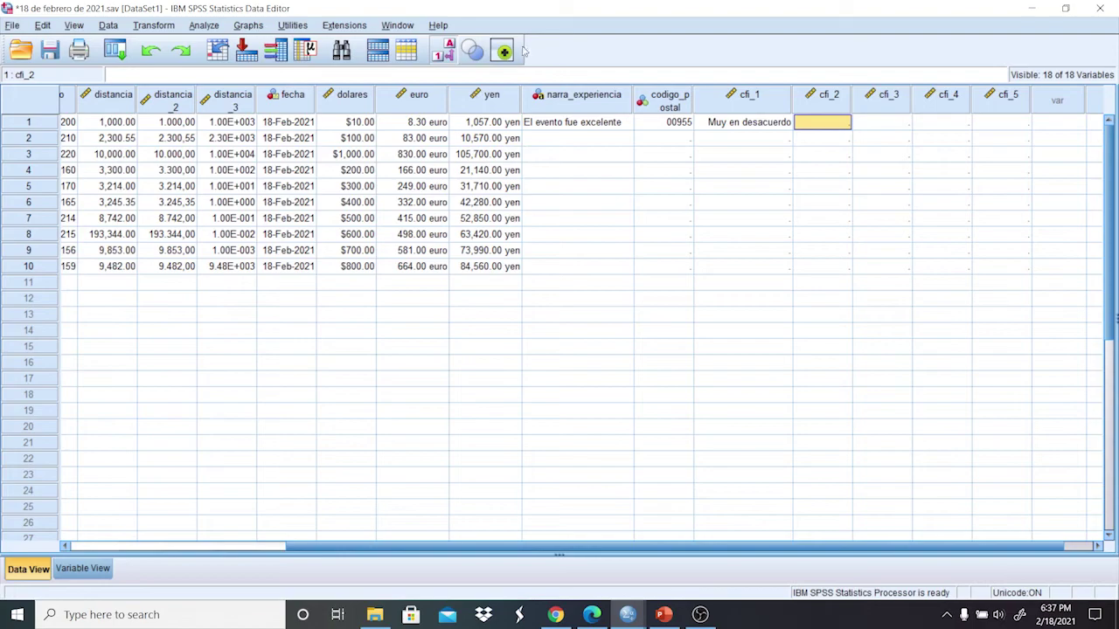
Display numeric codes instead of value labels and enter 2, 3, 4, 5, 6 and 7 for cfi_1 in cases 2 to 7.
left_click(472, 51)
left_click(762, 141)
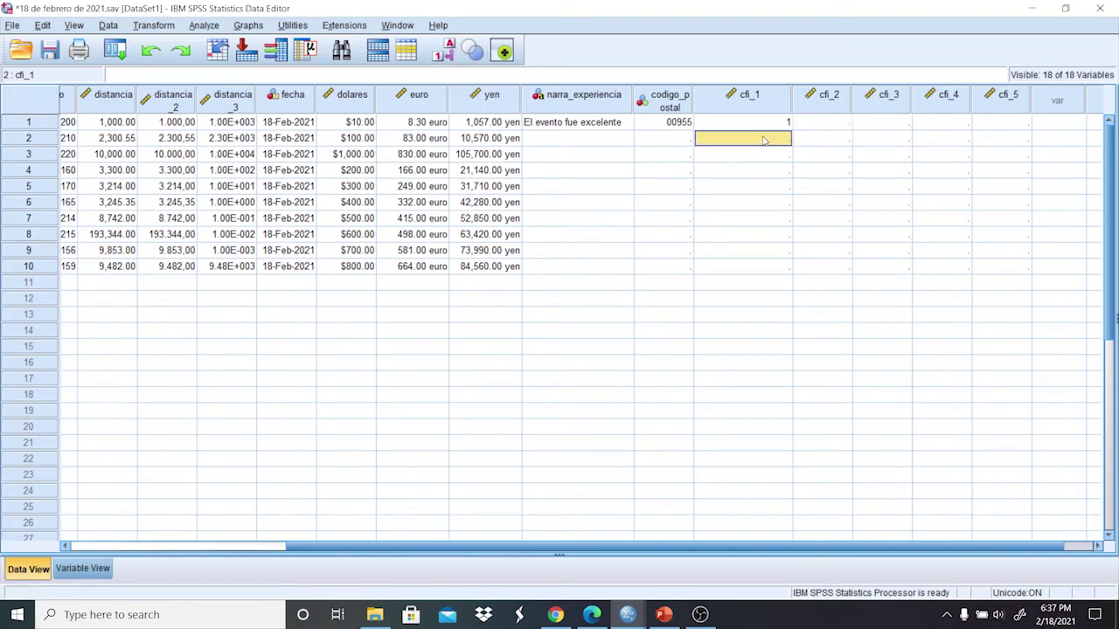
type("2")
key("Return")
type("3")
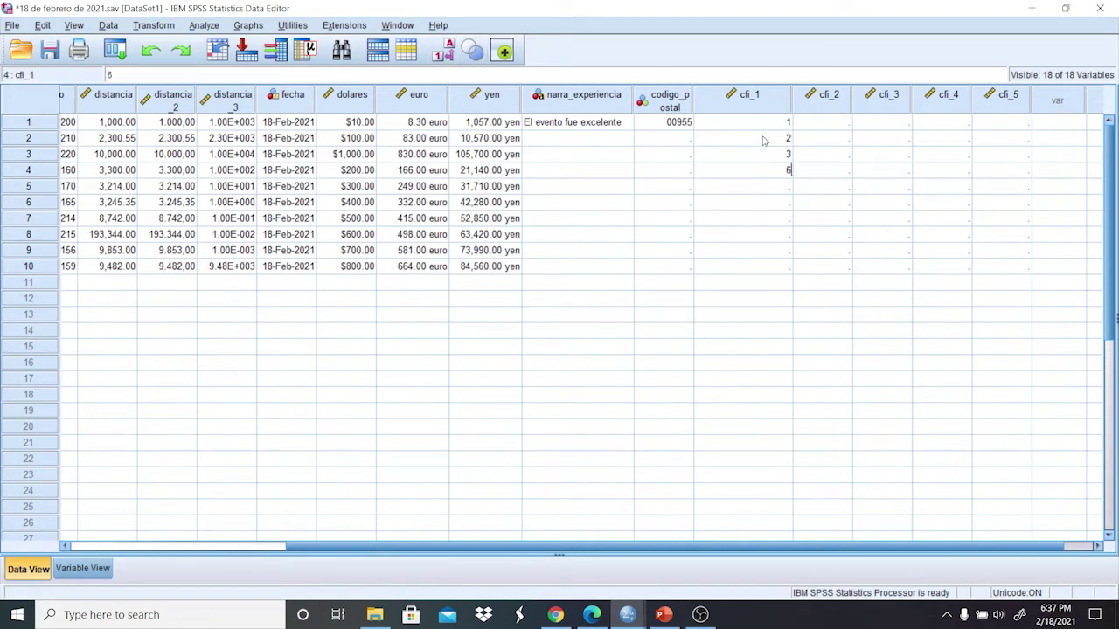
key("Up")
key("Down")
type("4")
key("Return")
type("5")
key("Return")
type("6")
key("Return")
type("7")
key("Return")
Display value labels instead of numeric codes in the case data and enter 3 for cfi_4 in case 3.
left_click(760, 109)
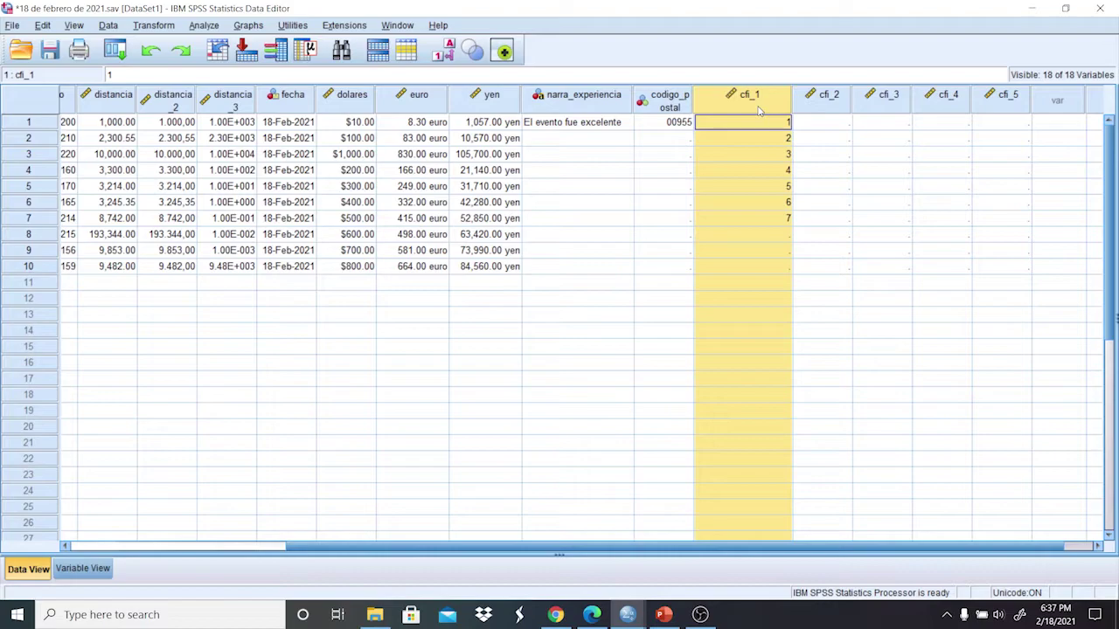
left_click(444, 54)
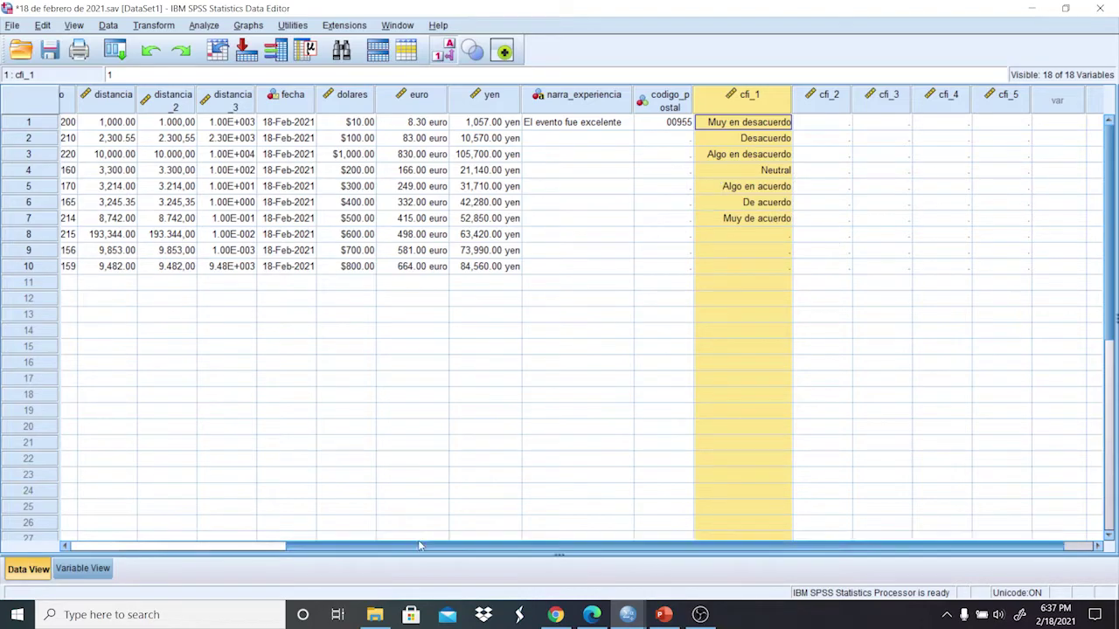
left_click(942, 154)
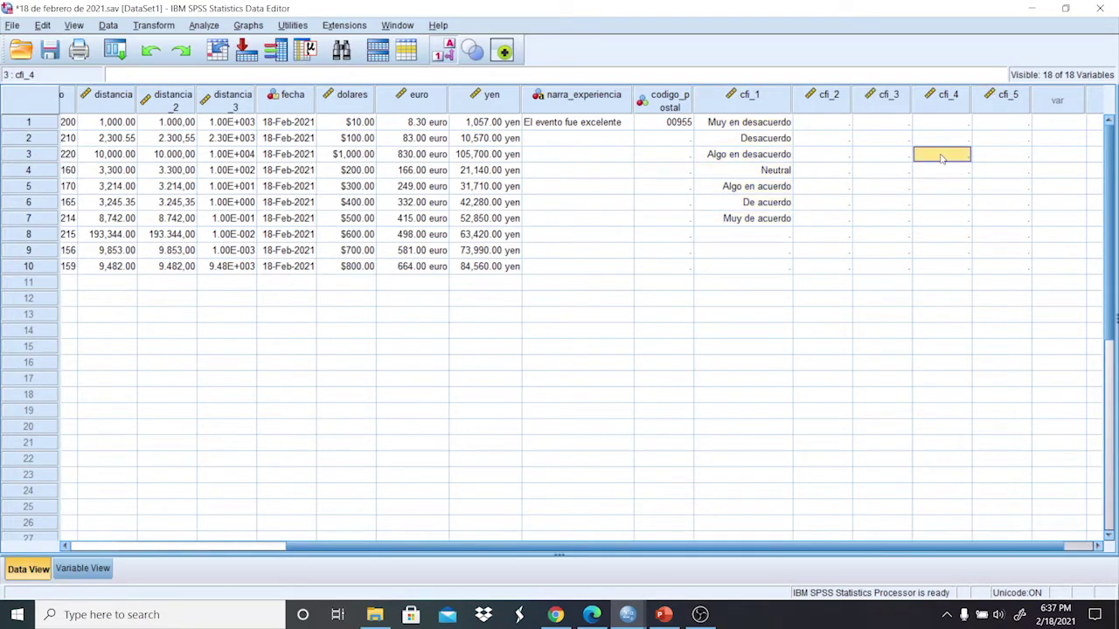
type("3")
key("Tab")
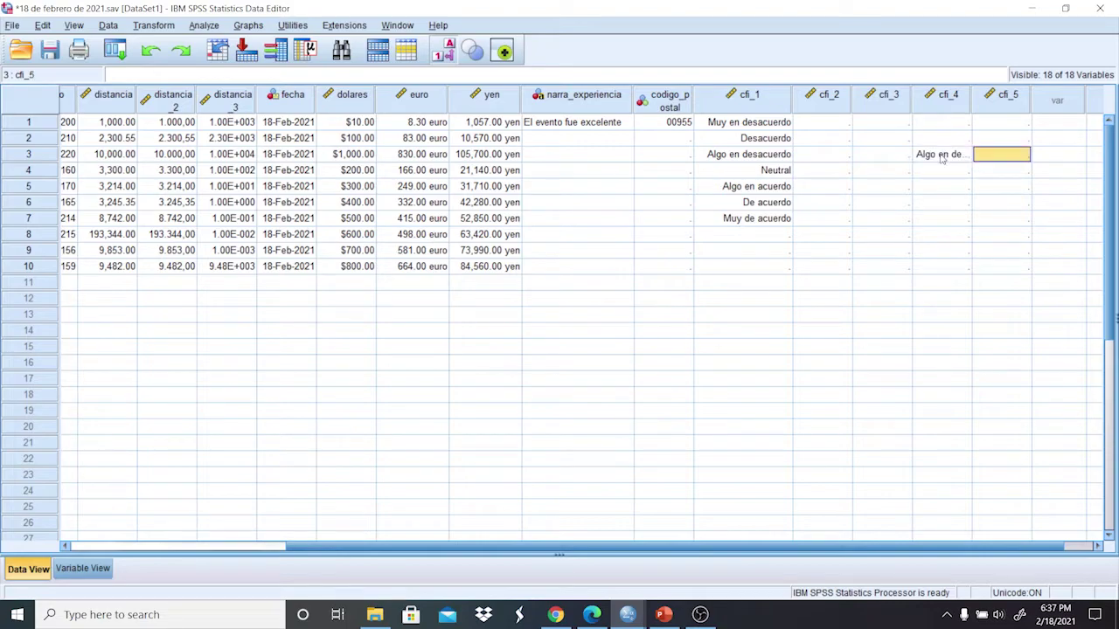
key("Down")
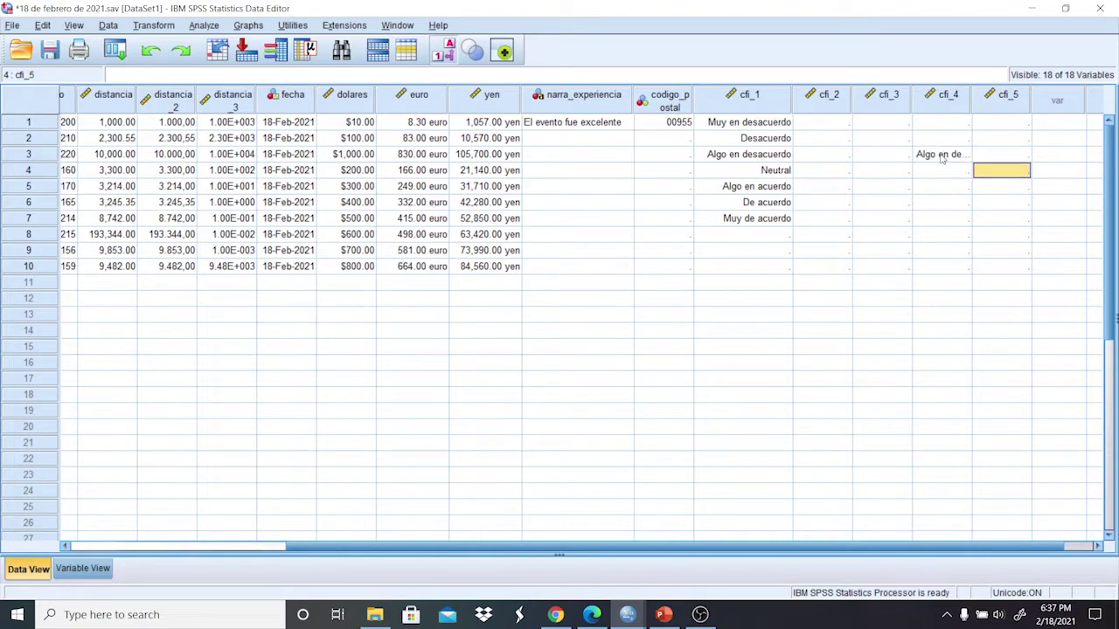
Consult question 11 in the questionnaire PDF, return to the SPSS dataset and define the variables stai_1 and stai_2 after cfi_5.
left_click(591, 614)
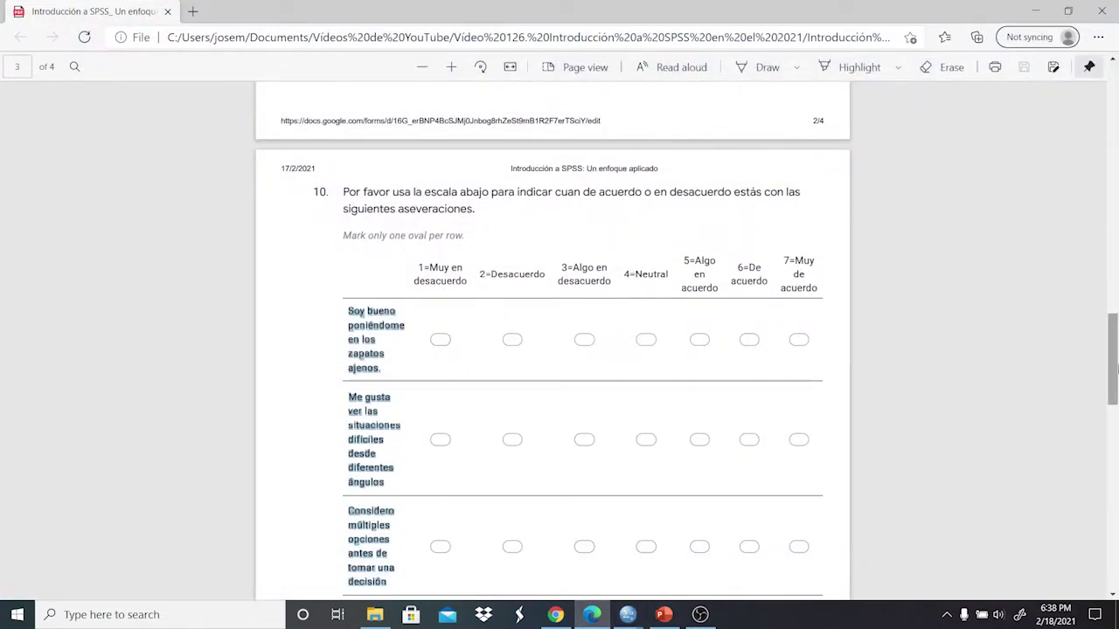
left_click_drag(1116, 369, 1116, 503)
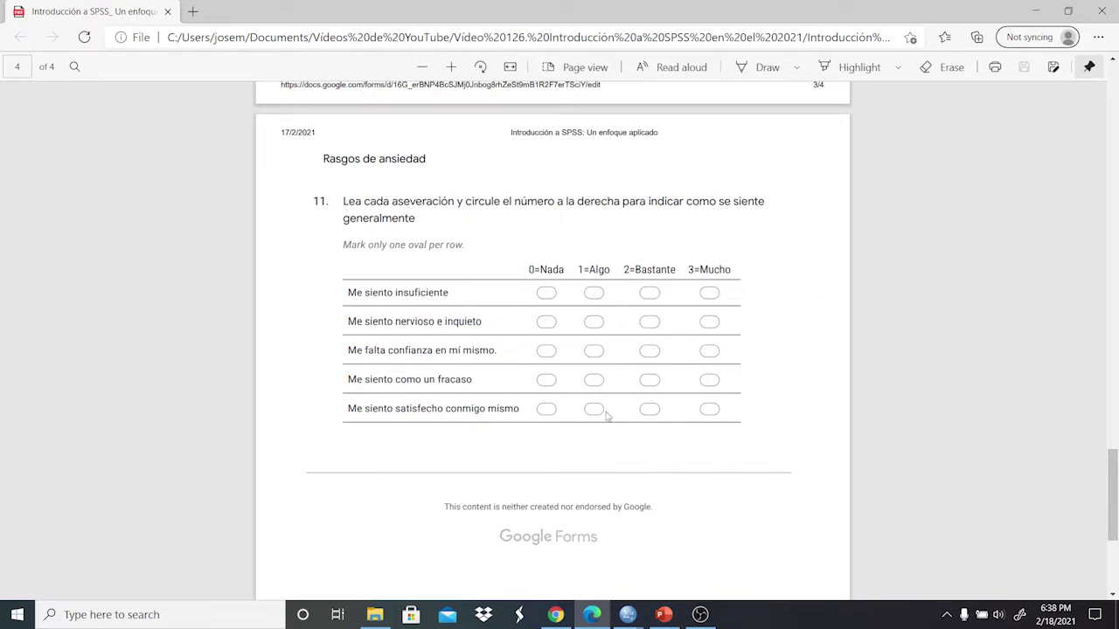
mouse_move(631, 612)
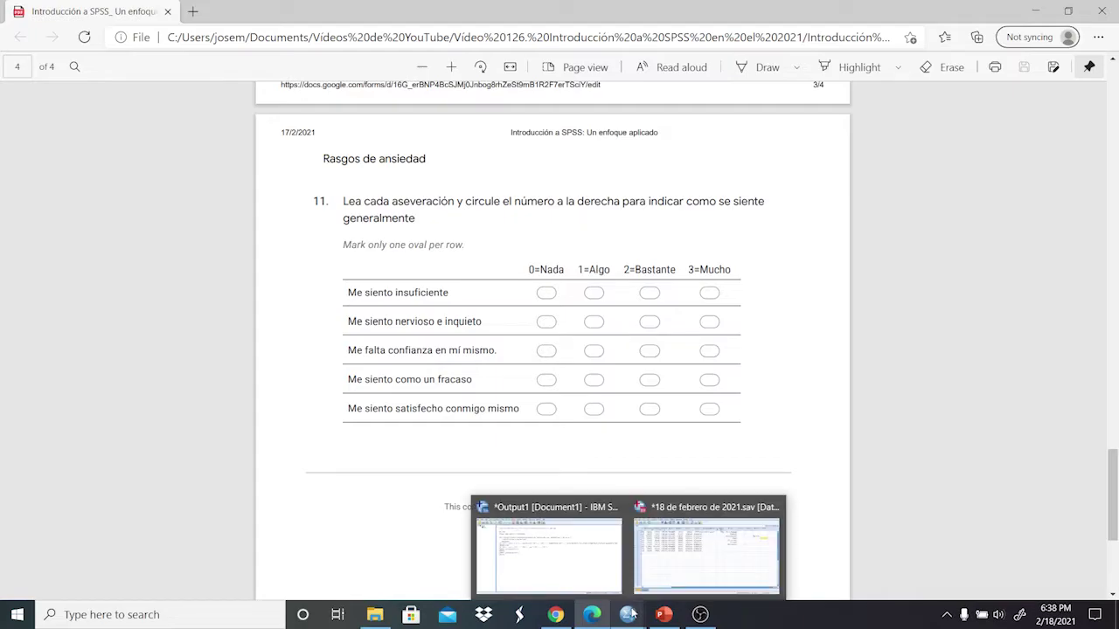
left_click(663, 547)
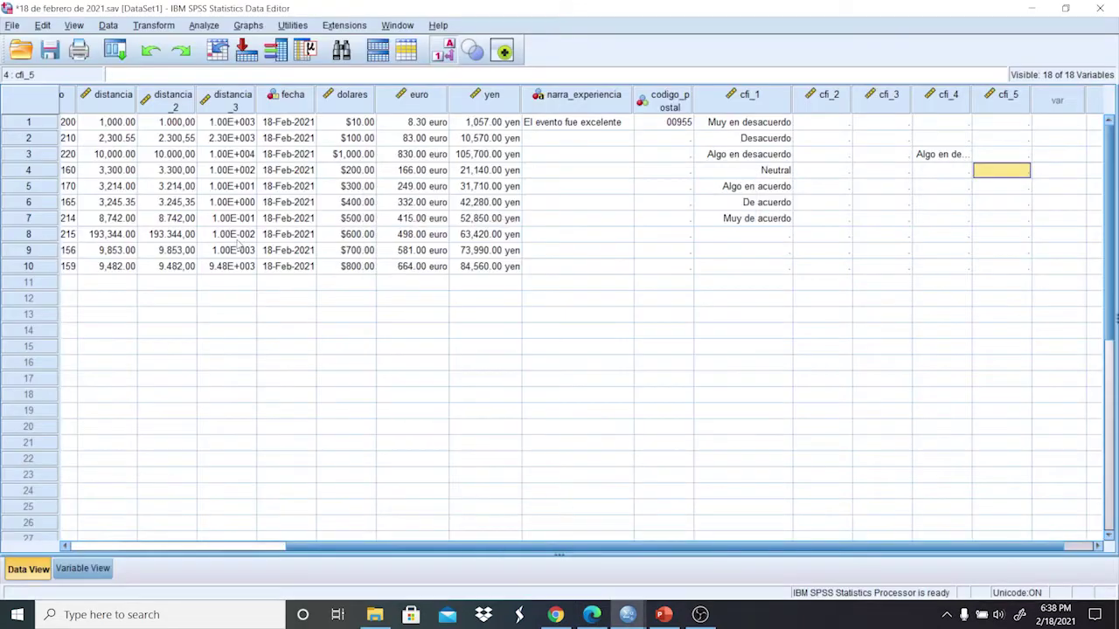
left_click(108, 569)
left_click(78, 379)
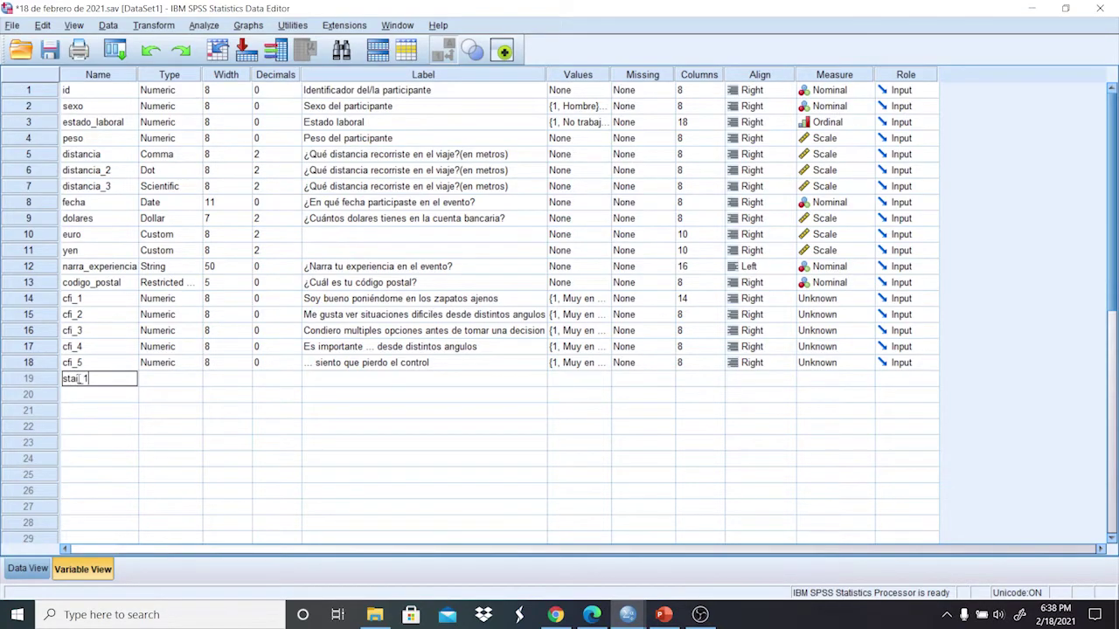
key("Return")
type("sta")
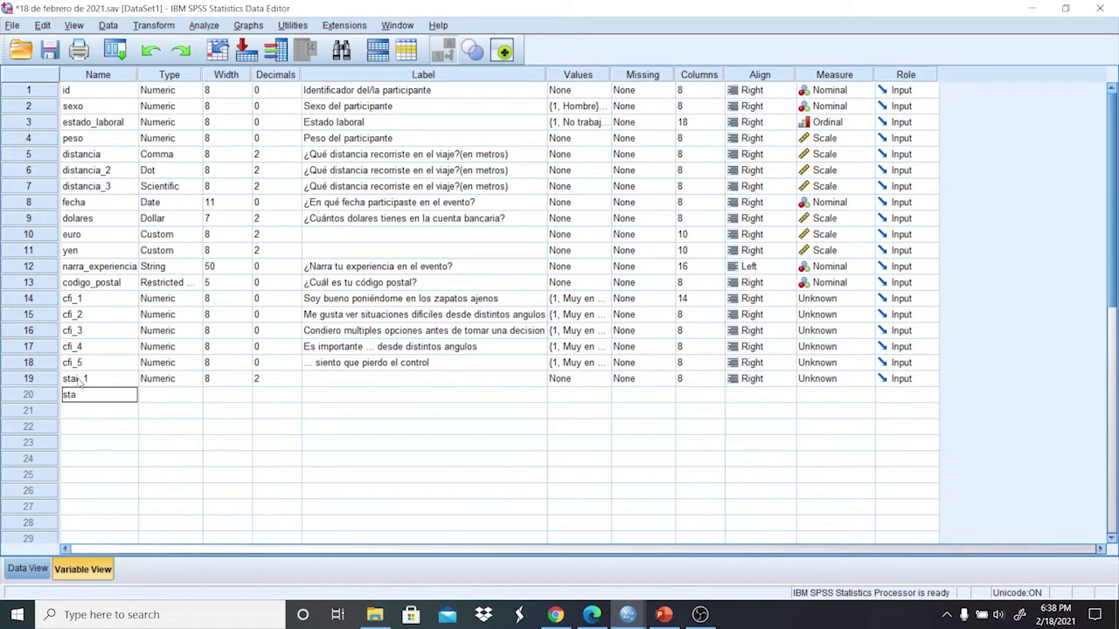
type("i_2")
key("Return")
Define the variables stai_3, stai_4 and stai_5 below stai_2.
type("st")
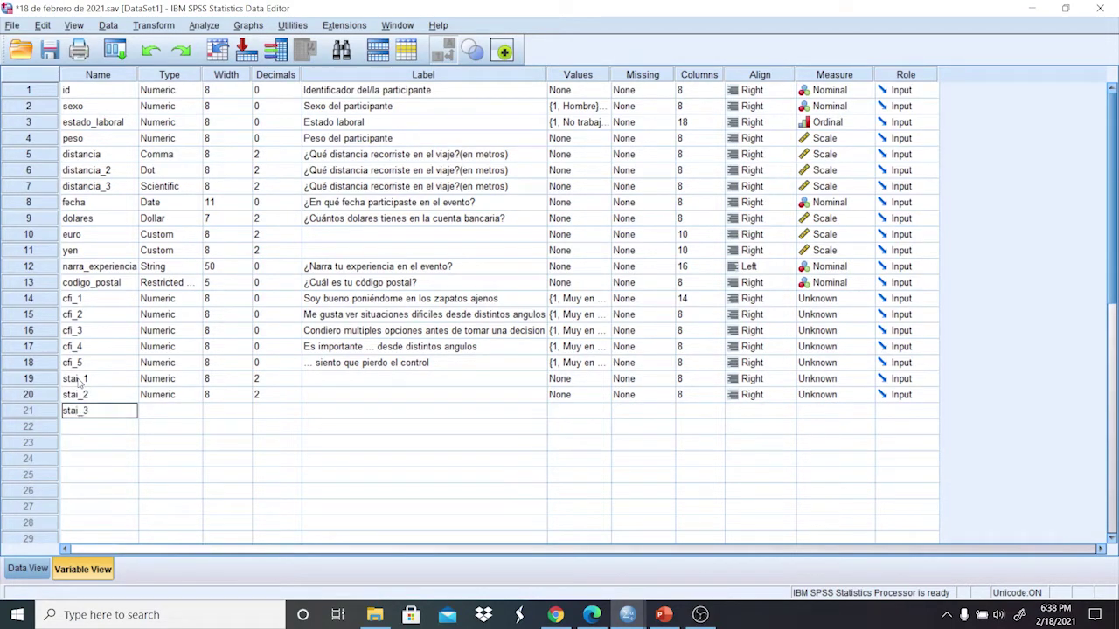
type("ai_3")
key("Return")
type("stai")
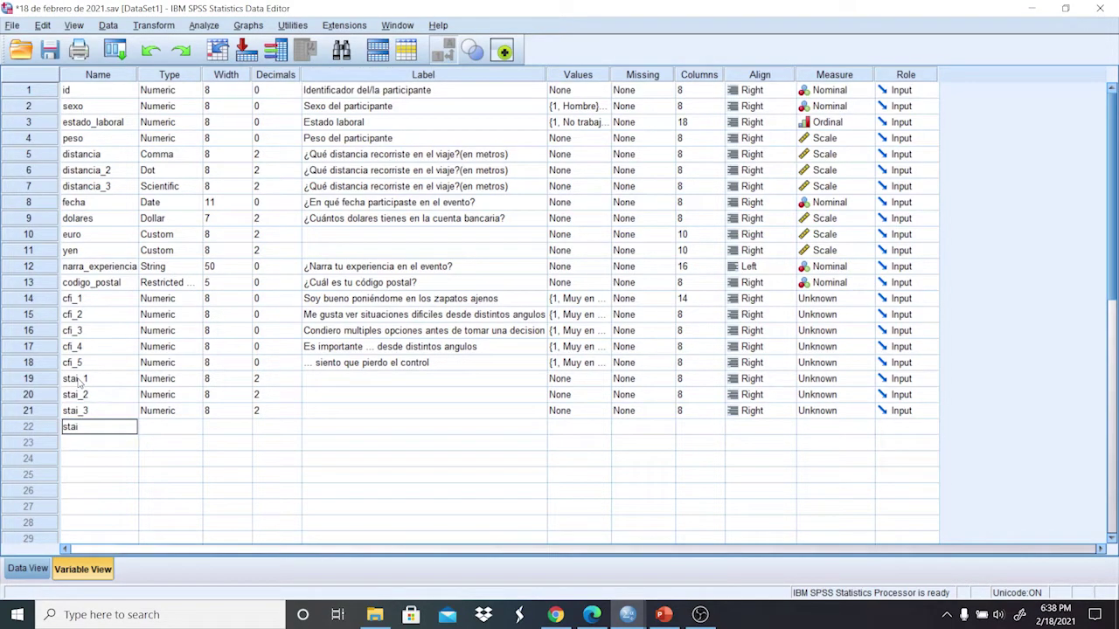
type("_4")
key("Return")
type("stai_5")
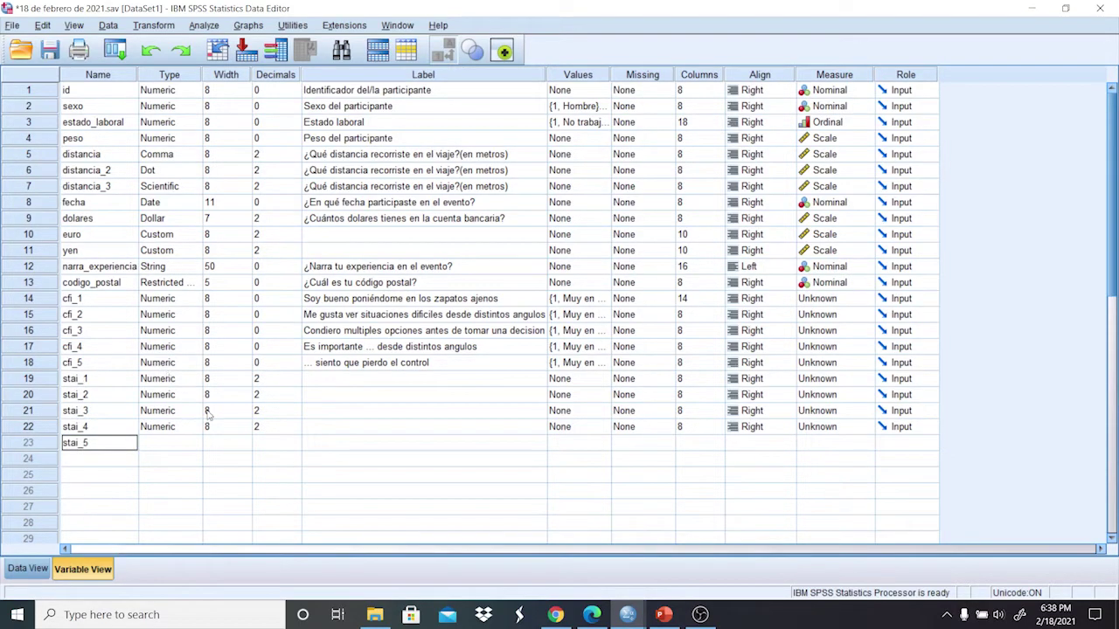
left_click(184, 382)
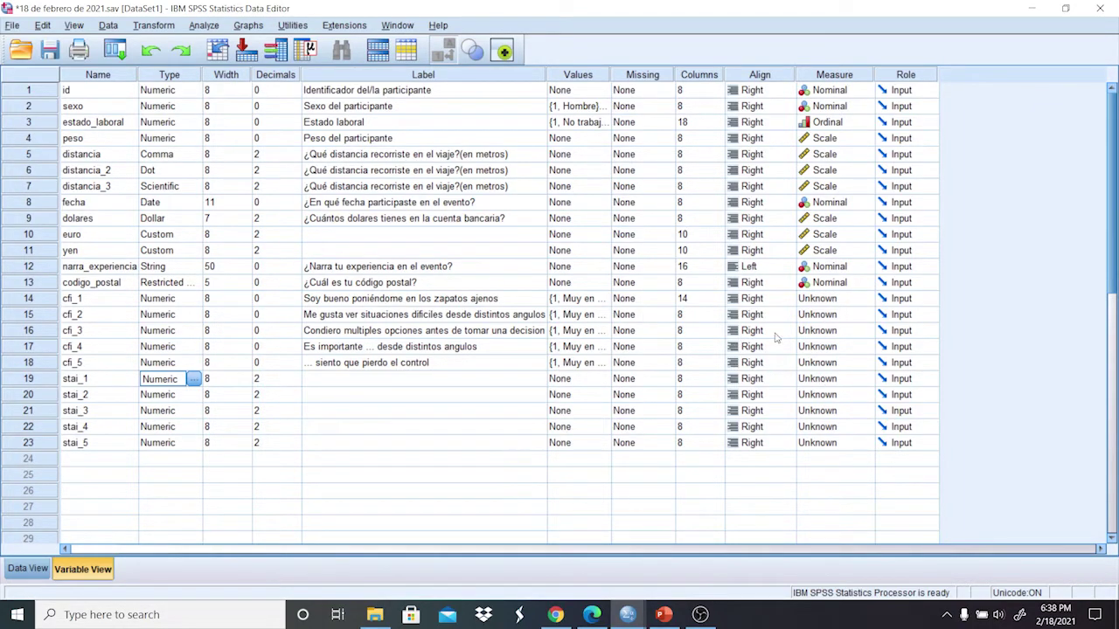
Set the measurement level of cfi_1 to Ordinal and copy it to the variables cfi_2 through stai_5.
left_click(847, 300)
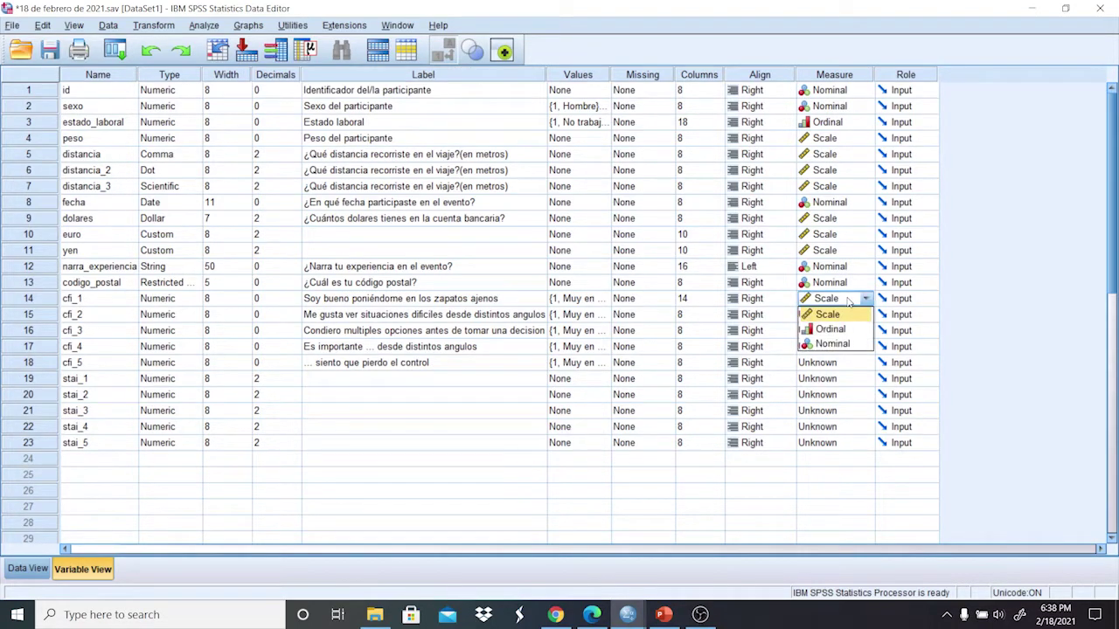
left_click(835, 328)
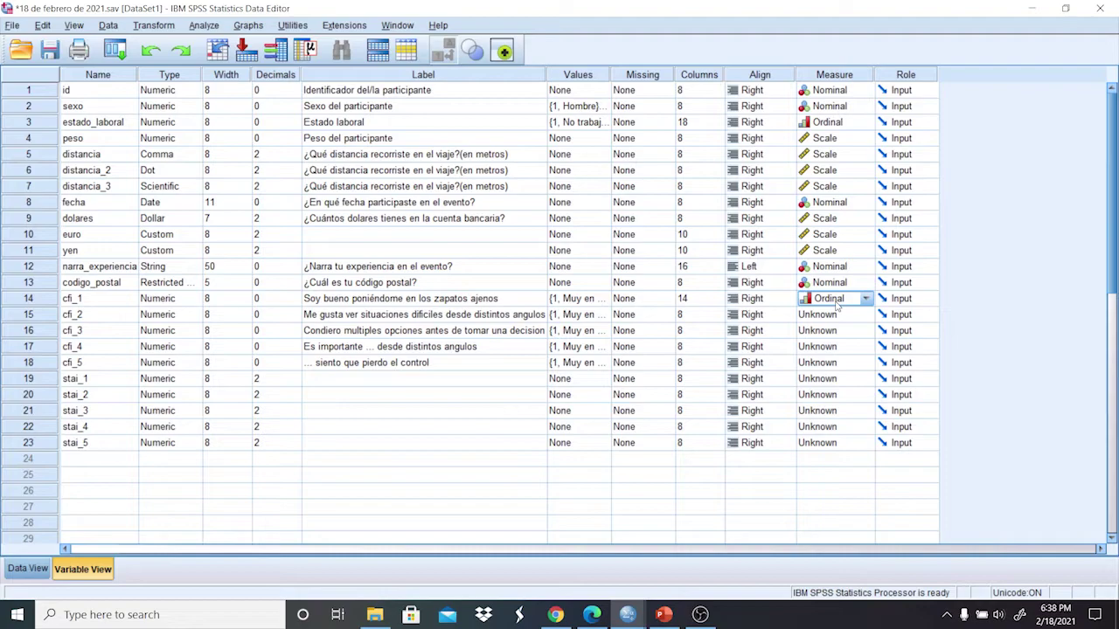
left_click(835, 312)
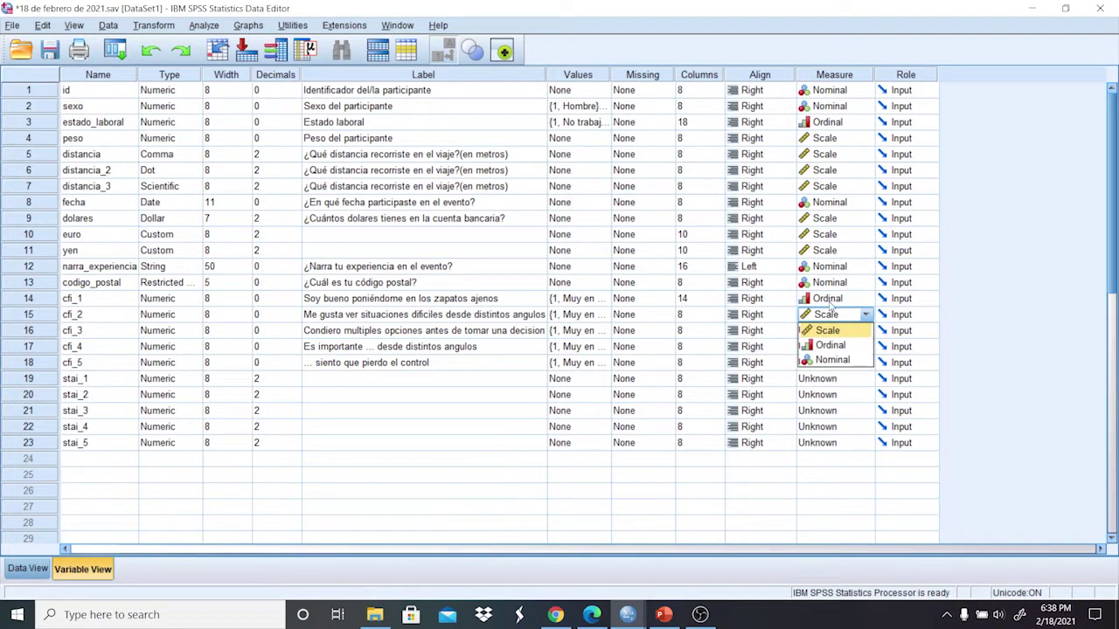
left_click(828, 326)
right_click(831, 308)
left_click(837, 319)
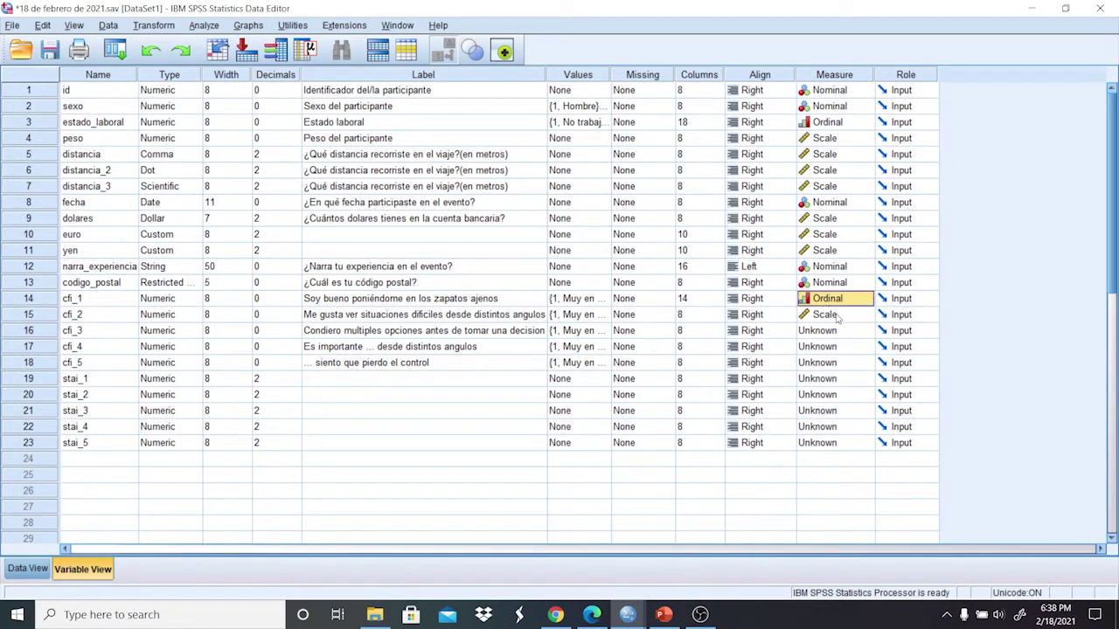
left_click_drag(837, 319, 844, 441)
right_click(844, 443)
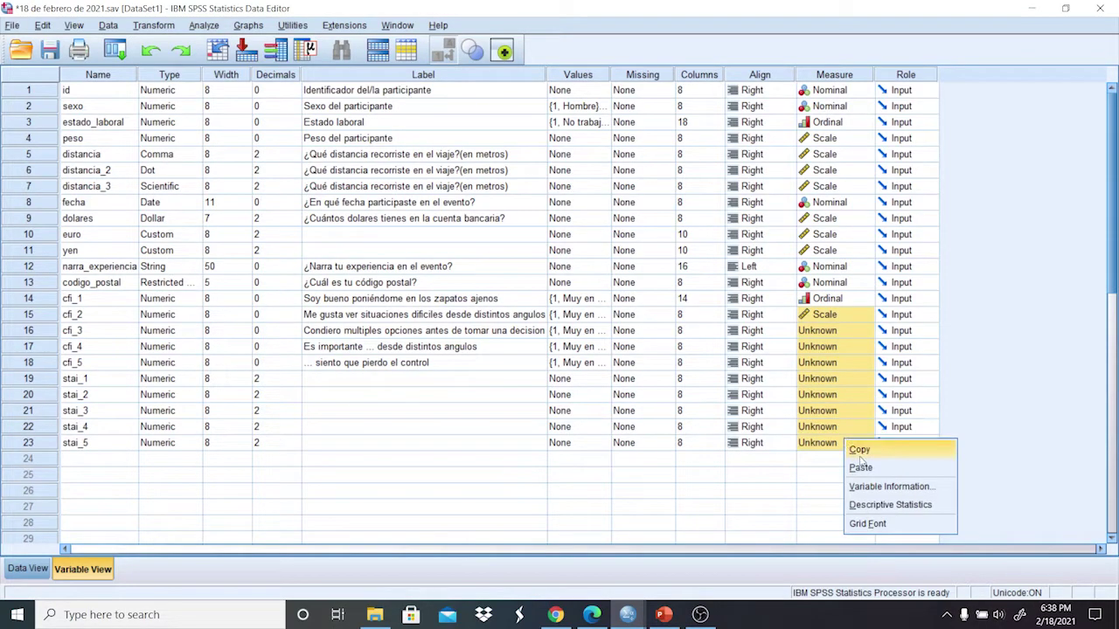
left_click(860, 468)
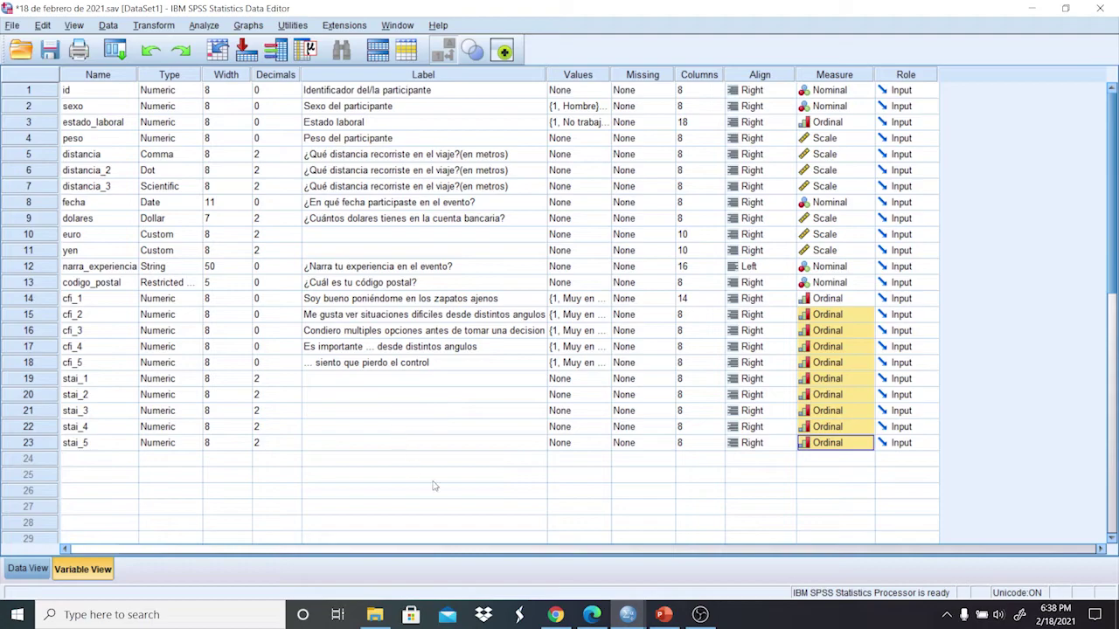
Copy "Me siento insuficiente" from question 11 in the questionnaire PDF into SPSS as the label of stai_1.
left_click(593, 616)
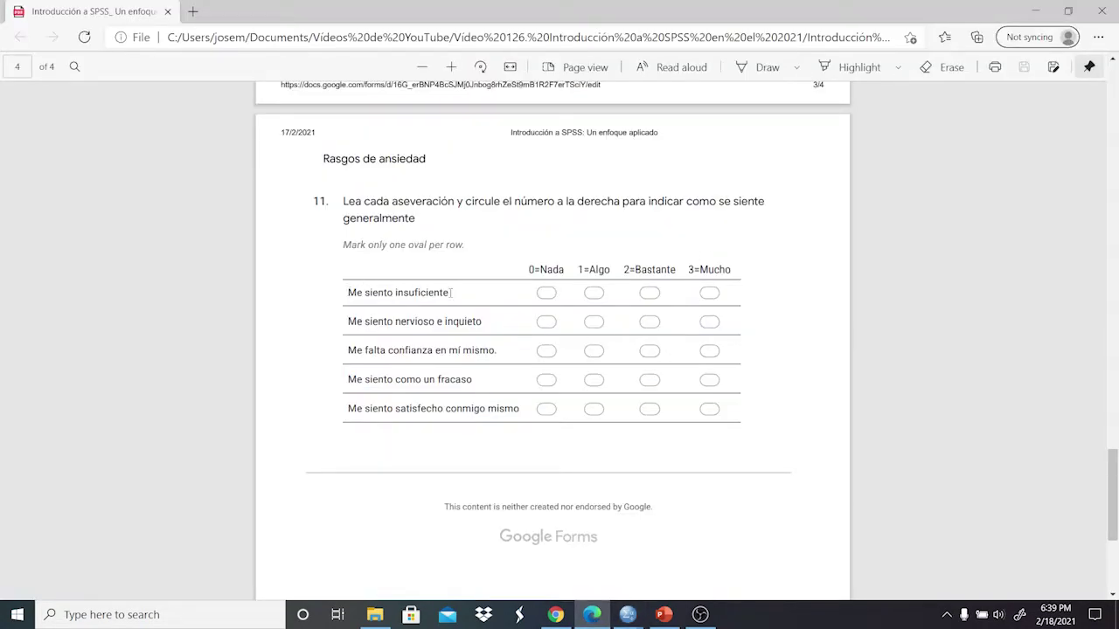
triple_click(353, 290)
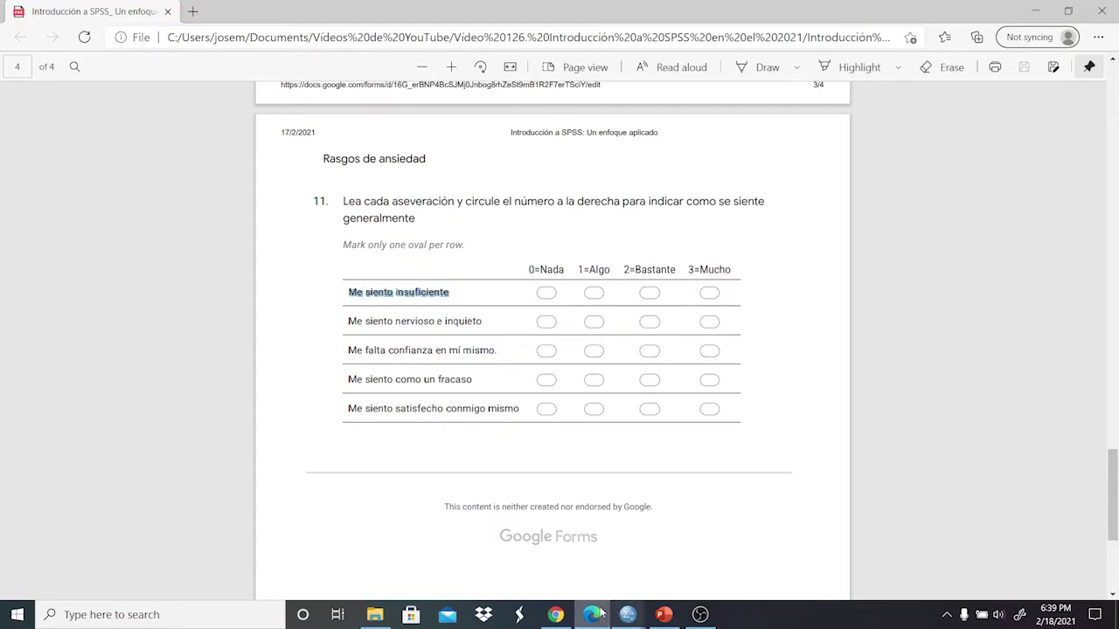
left_click(626, 615)
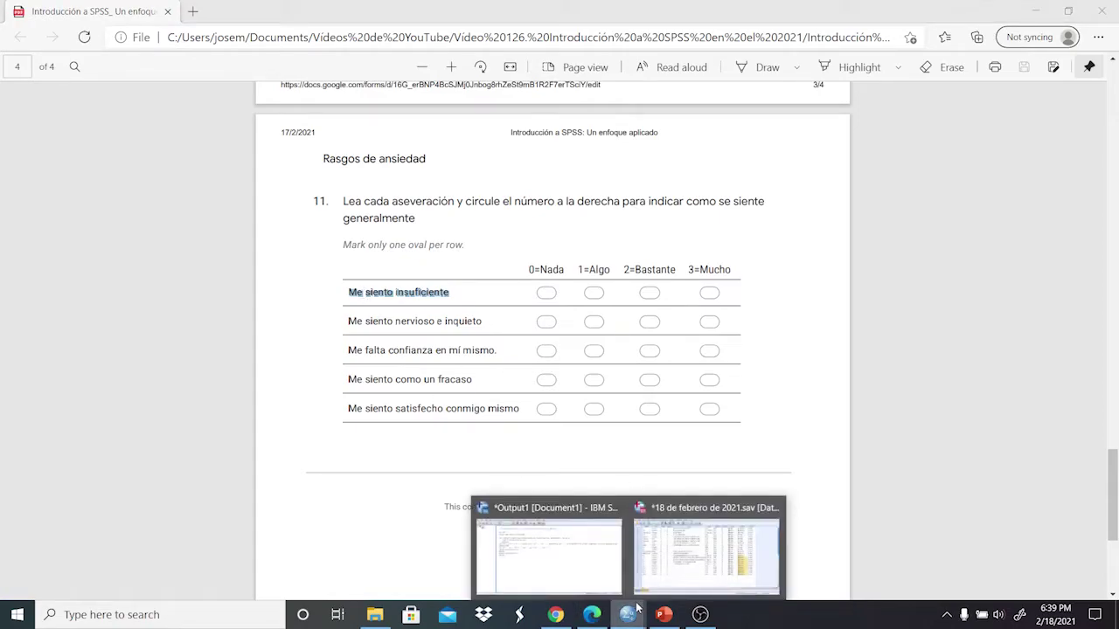
left_click(670, 545)
left_click(372, 385)
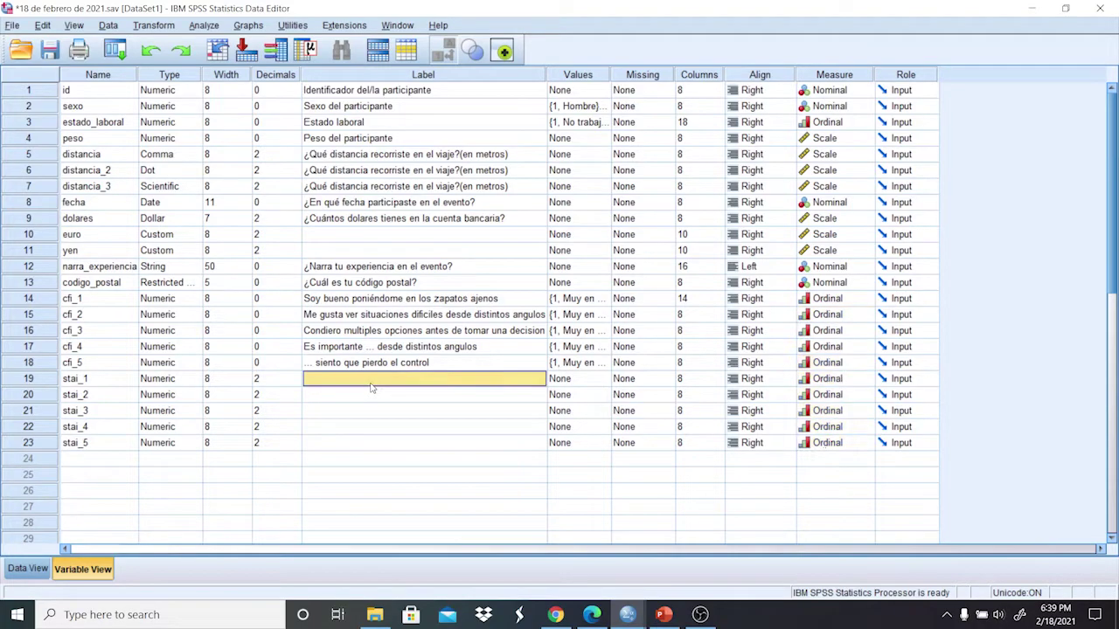
key("ctrl+v")
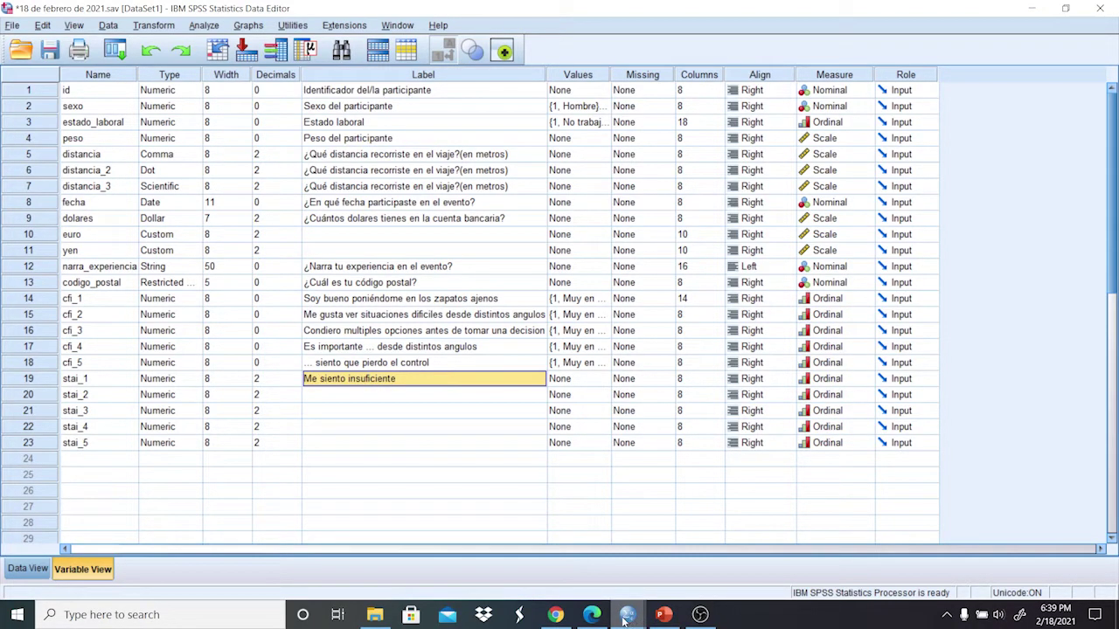
Copy "Me siento nervioso e inquieto" from the questionnaire PDF into SPSS as the label of stai_2.
left_click(592, 614)
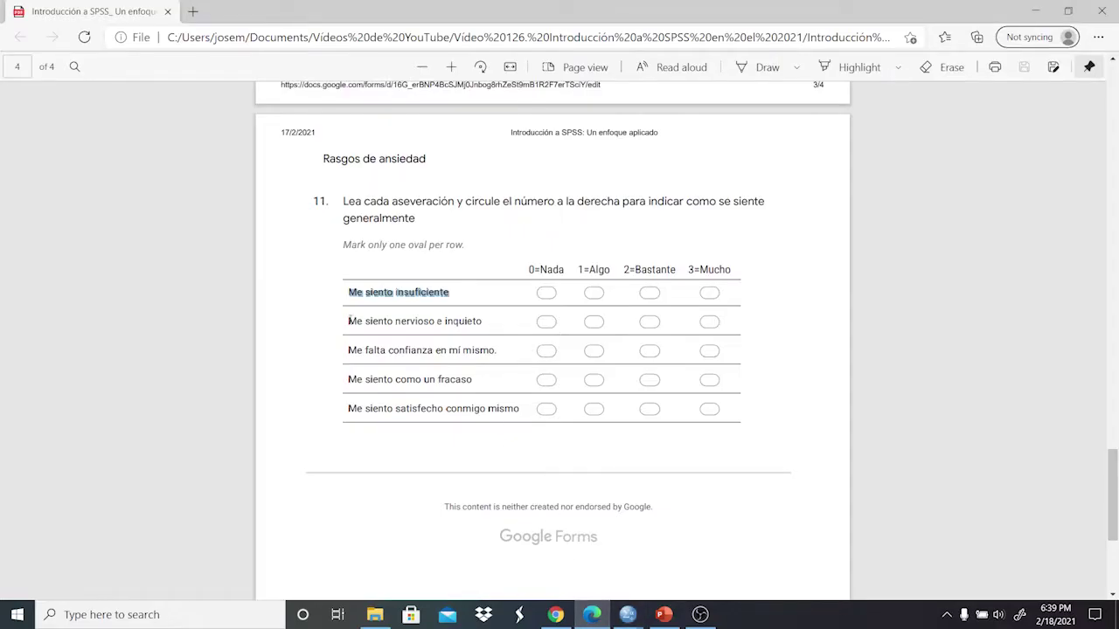
left_click_drag(349, 321, 482, 322)
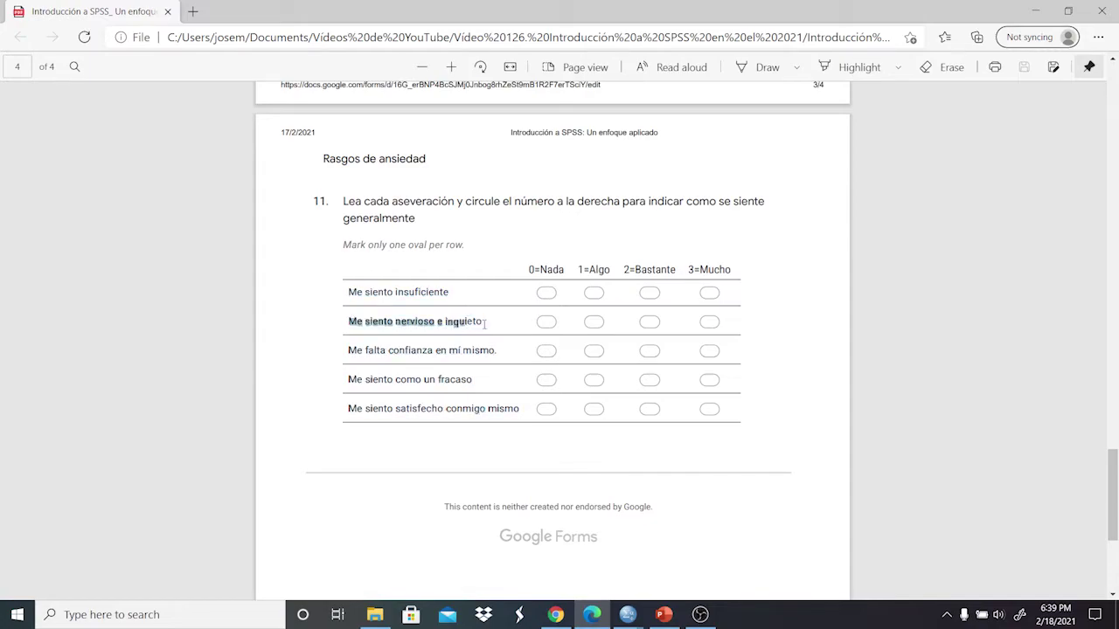
left_click(408, 318)
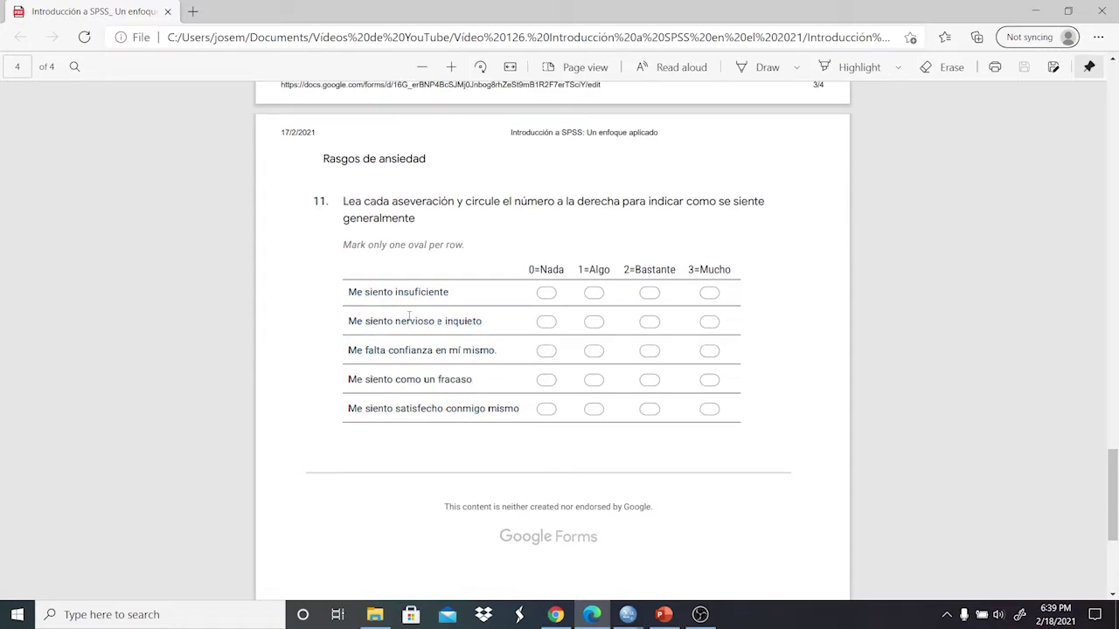
triple_click(407, 319)
key("ctrl+c")
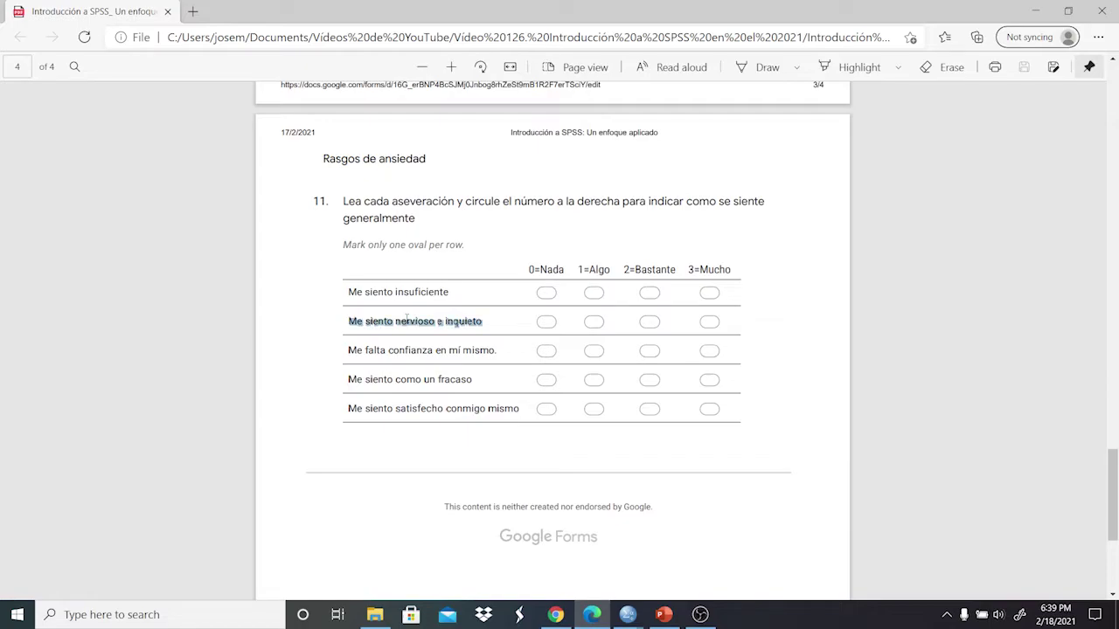
left_click(628, 615)
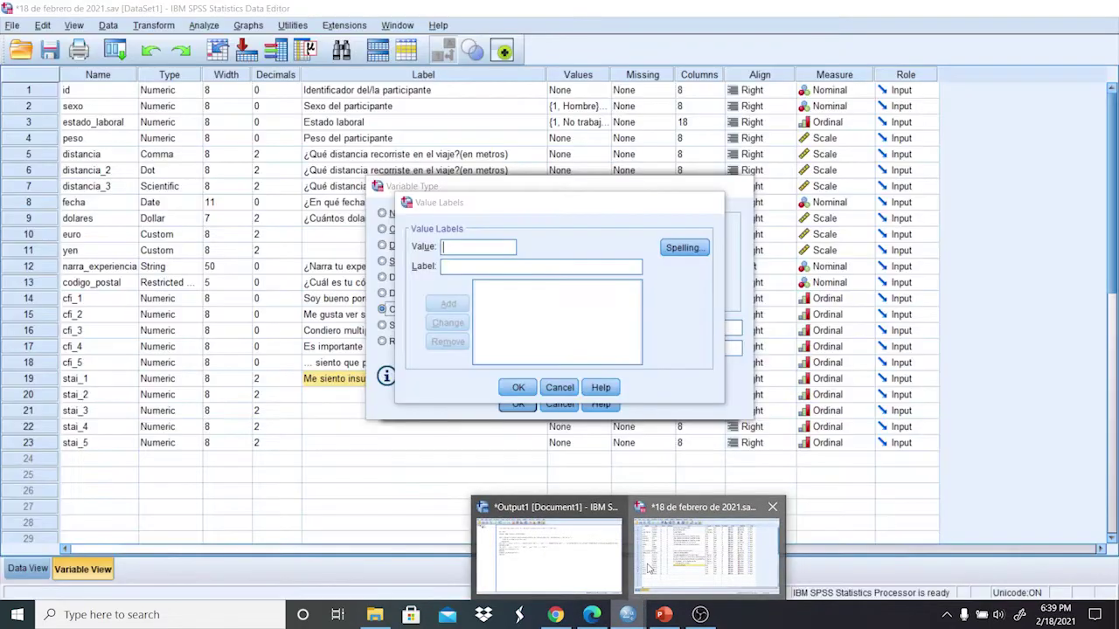
left_click(648, 569)
left_click(477, 402)
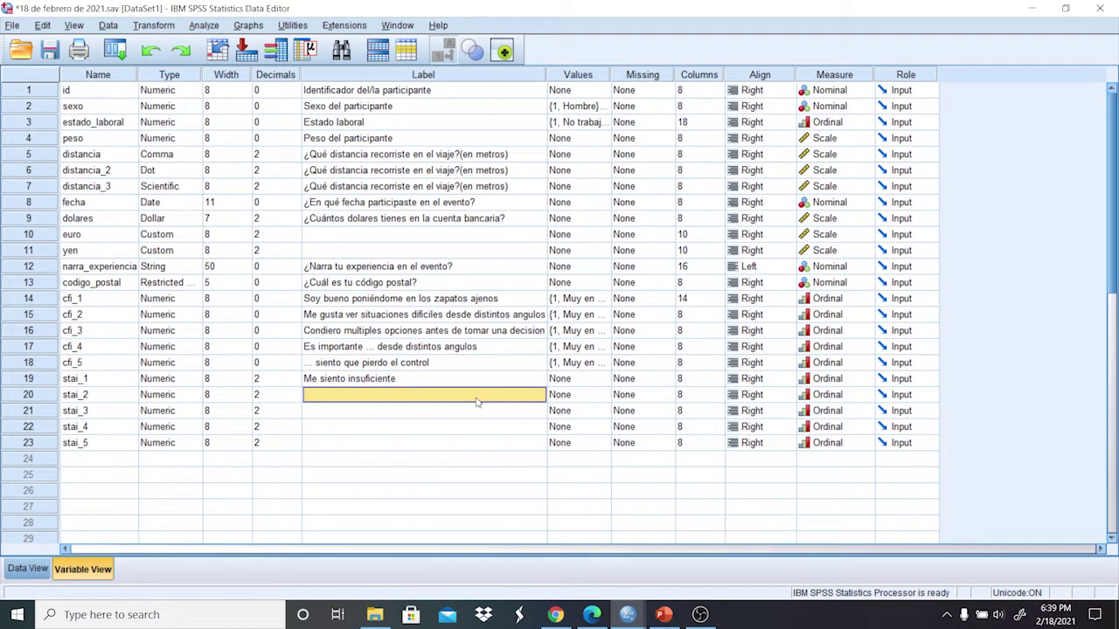
key("ctrl+v")
Copy "Me falta confianza en mí mismo." from question 11 in the questionnaire PDF into SPSS as the label of stai_3.
left_click(592, 614)
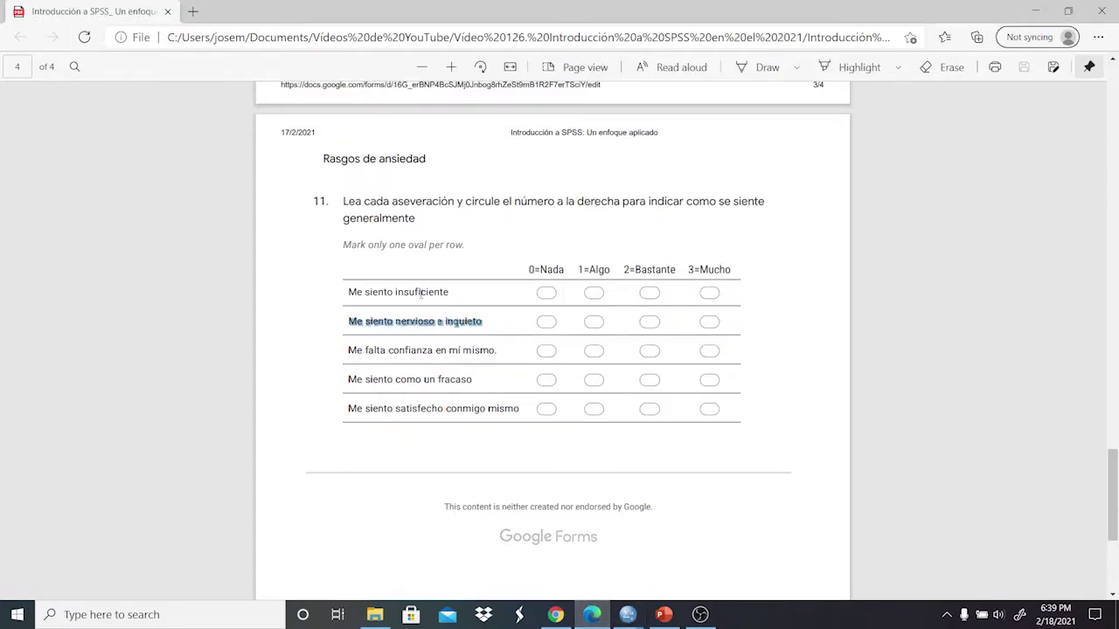
left_click(351, 347)
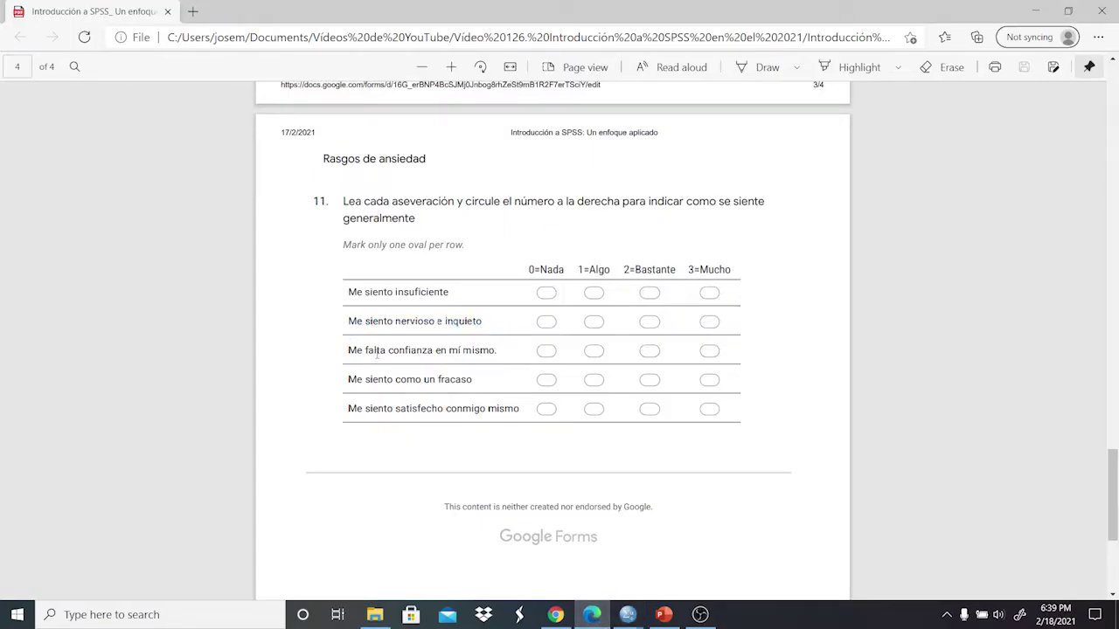
triple_click(458, 349)
key("ctrl+c")
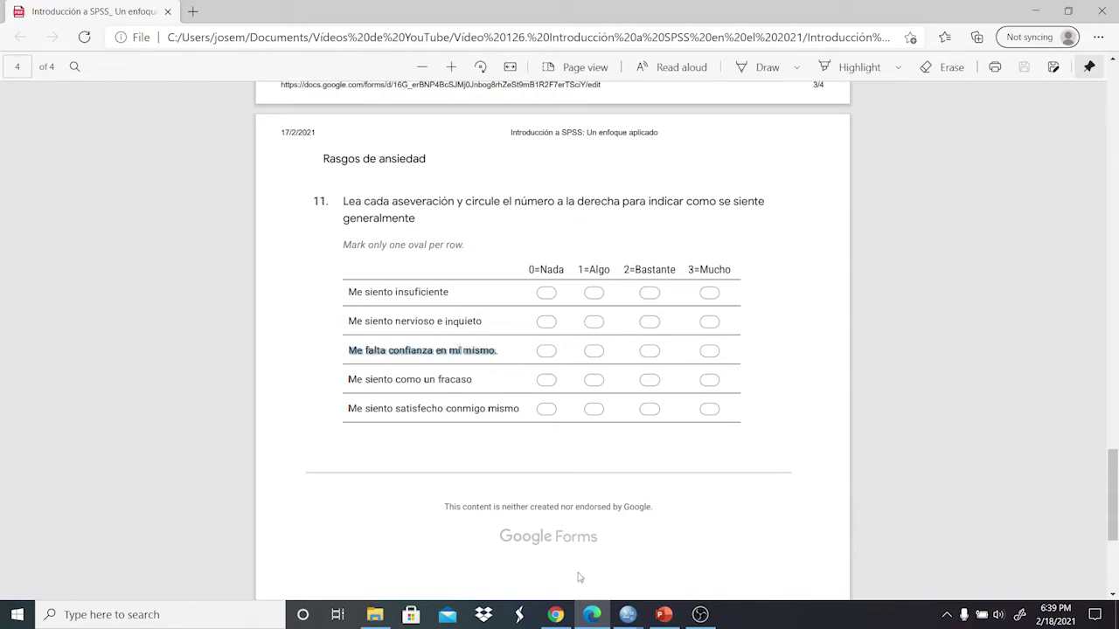
left_click(628, 614)
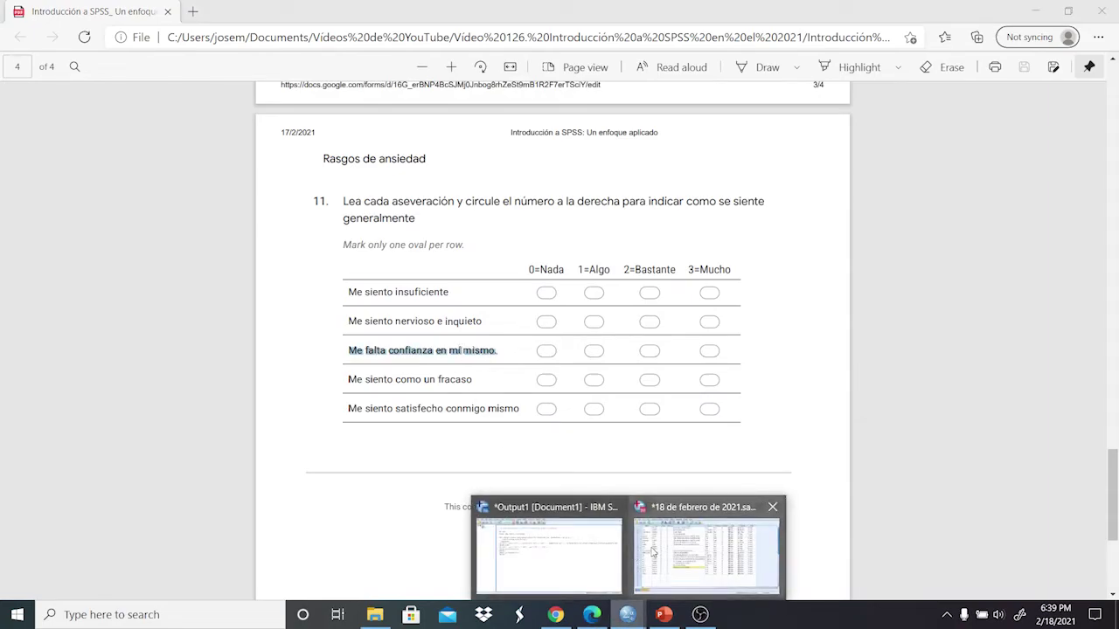
left_click(652, 551)
left_click(442, 417)
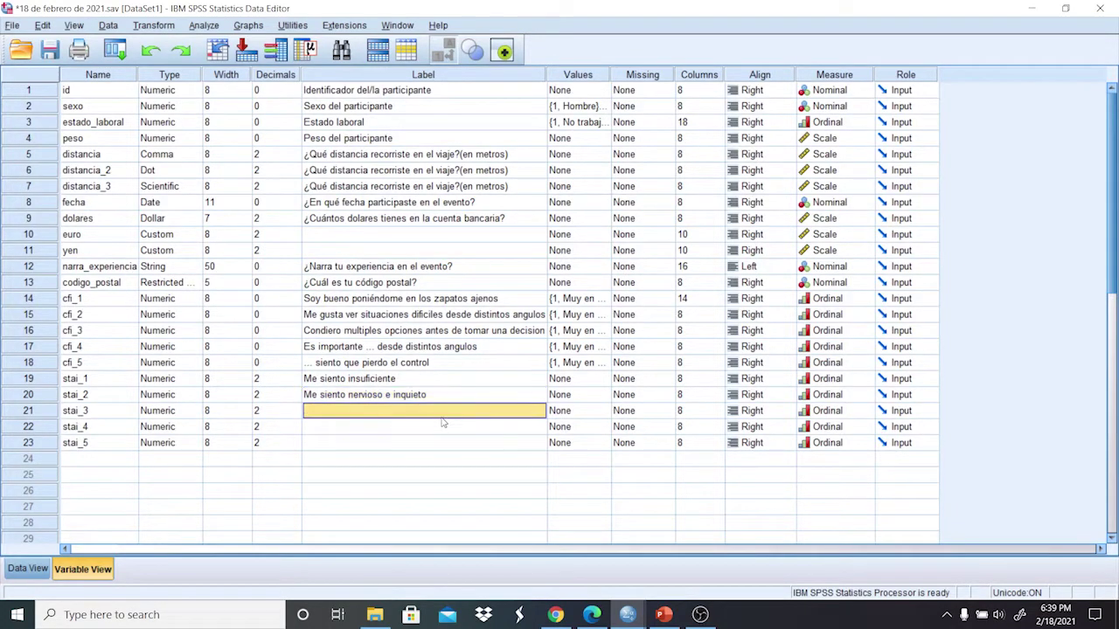
key("ctrl+v")
Copy "Me siento como un fracaso" from the questionnaire PDF into SPSS as the label of stai_4.
left_click(591, 615)
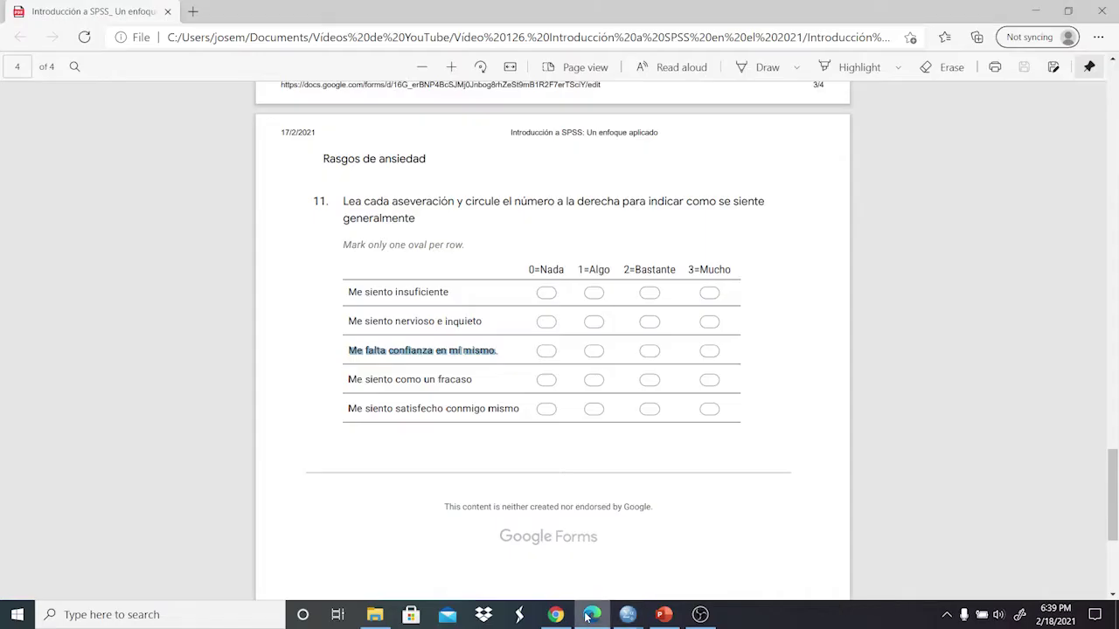
triple_click(349, 379)
key("ctrl+c")
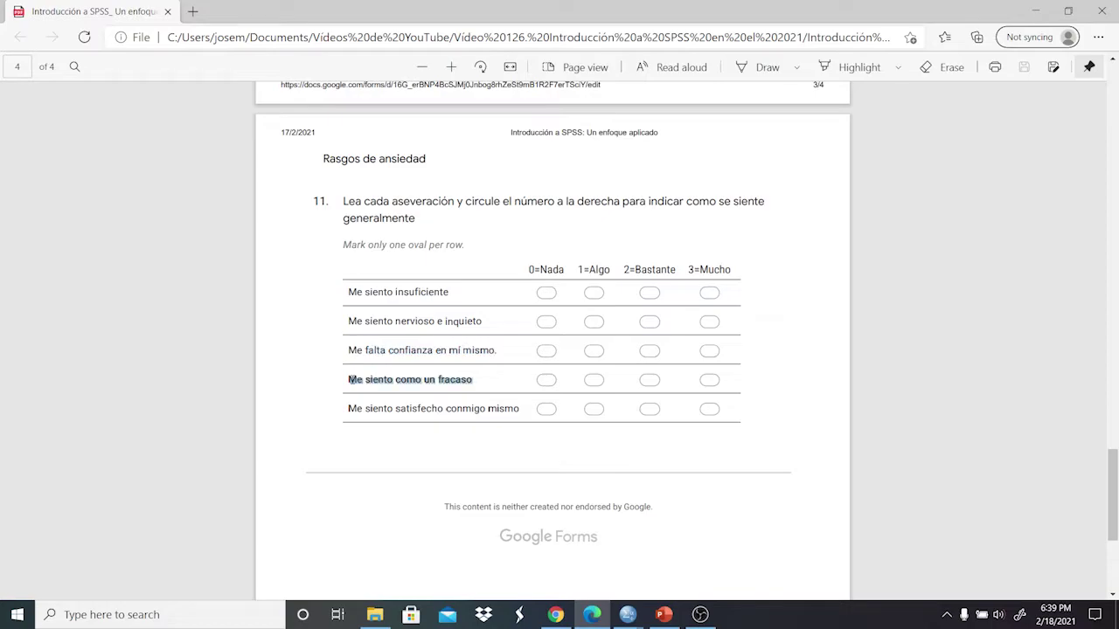
left_click(628, 614)
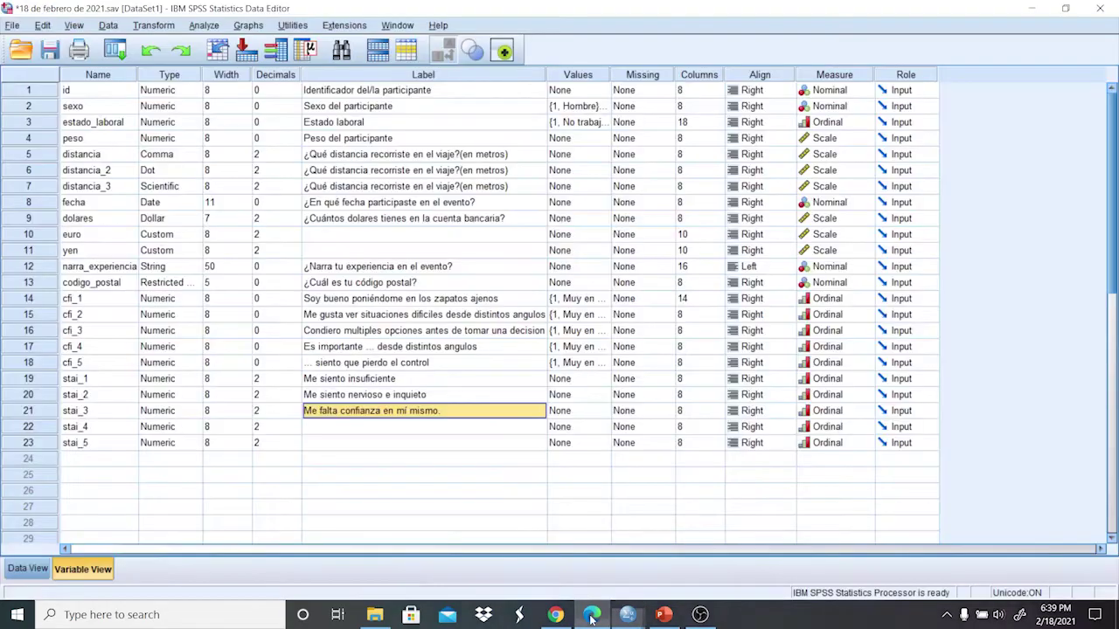
left_click(388, 428)
key("ctrl+v")
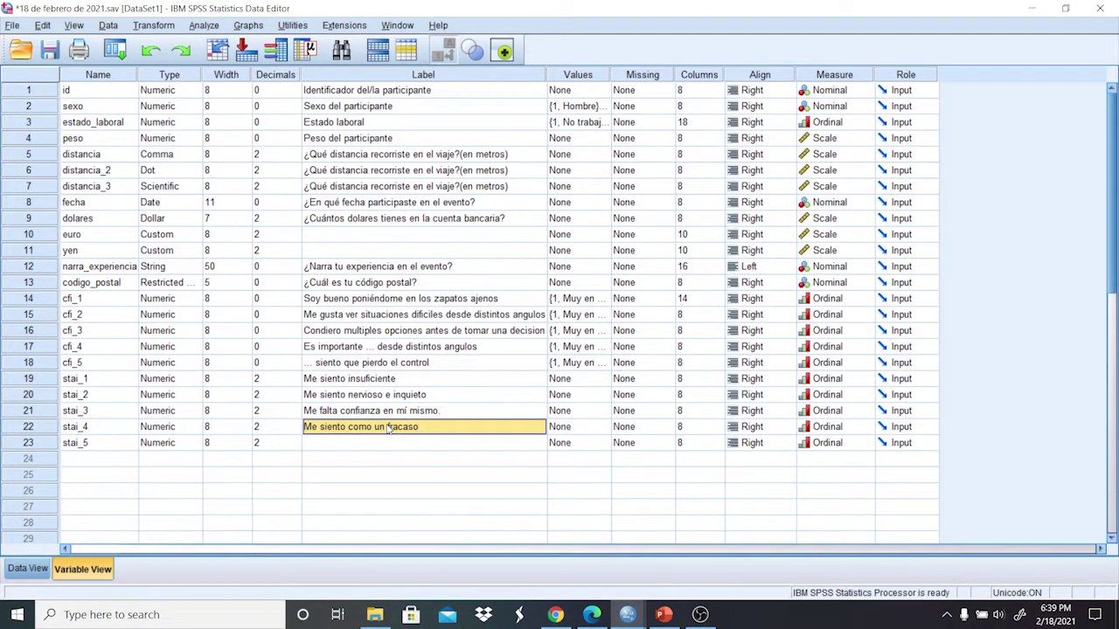
Copy "Me siento satisfecho conmigo mismo" from the questionnaire PDF into SPSS as the label of stai_5.
left_click(592, 614)
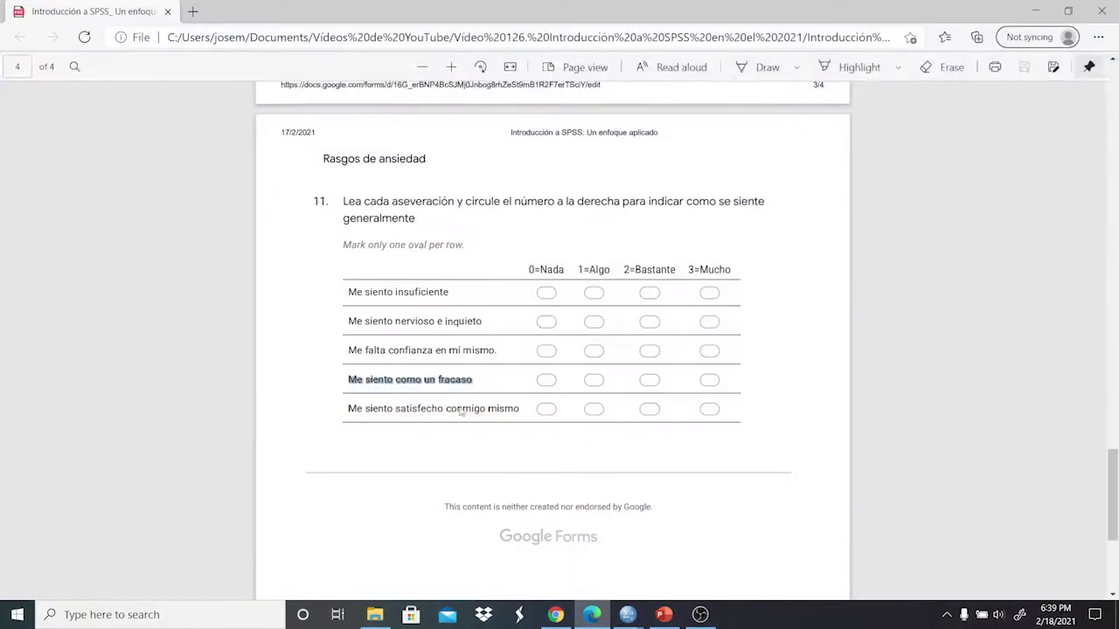
triple_click(351, 409)
key("ctrl+c")
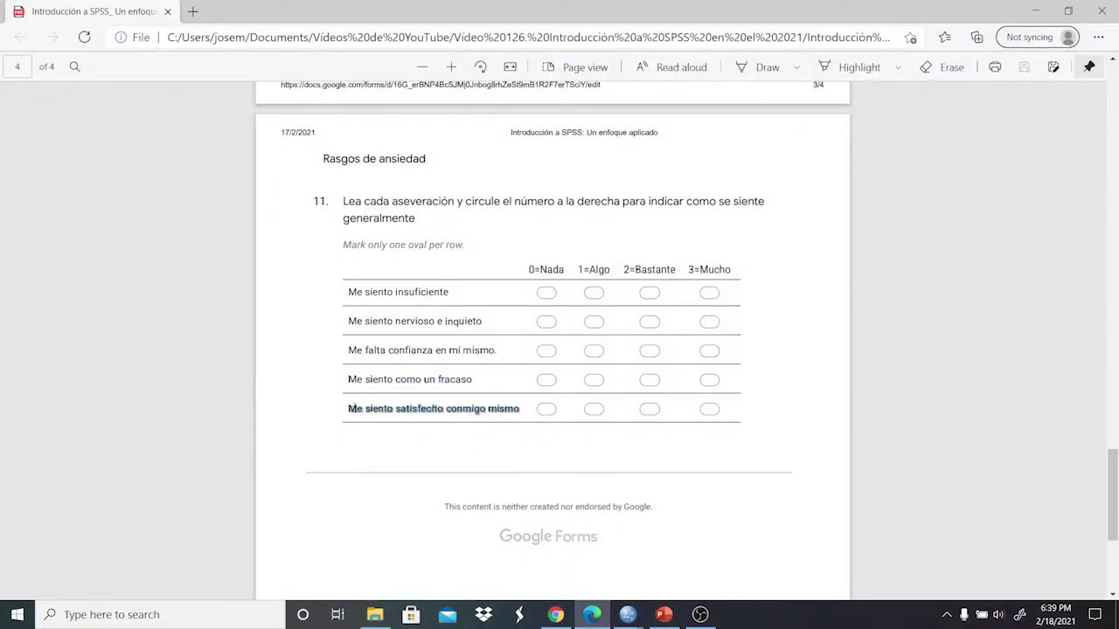
left_click(628, 614)
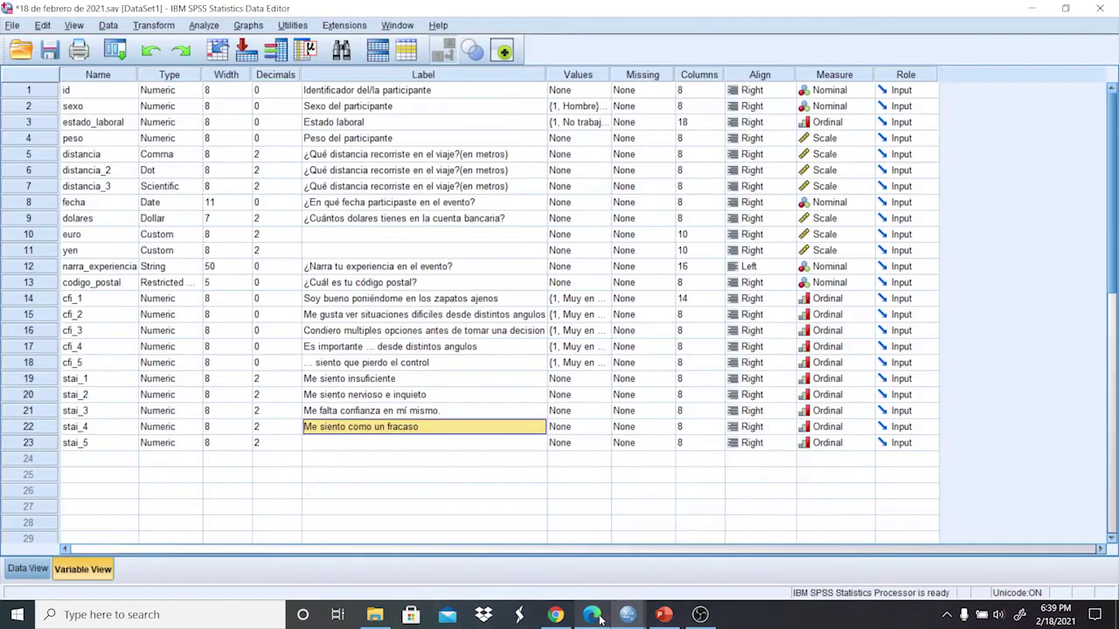
left_click(317, 443)
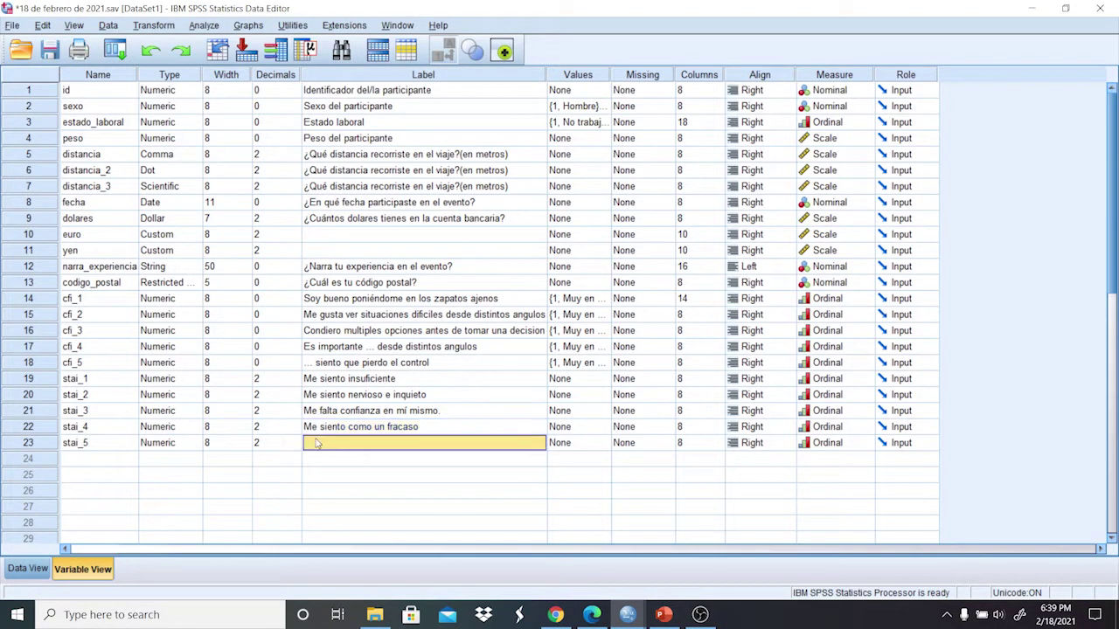
key("ctrl+v")
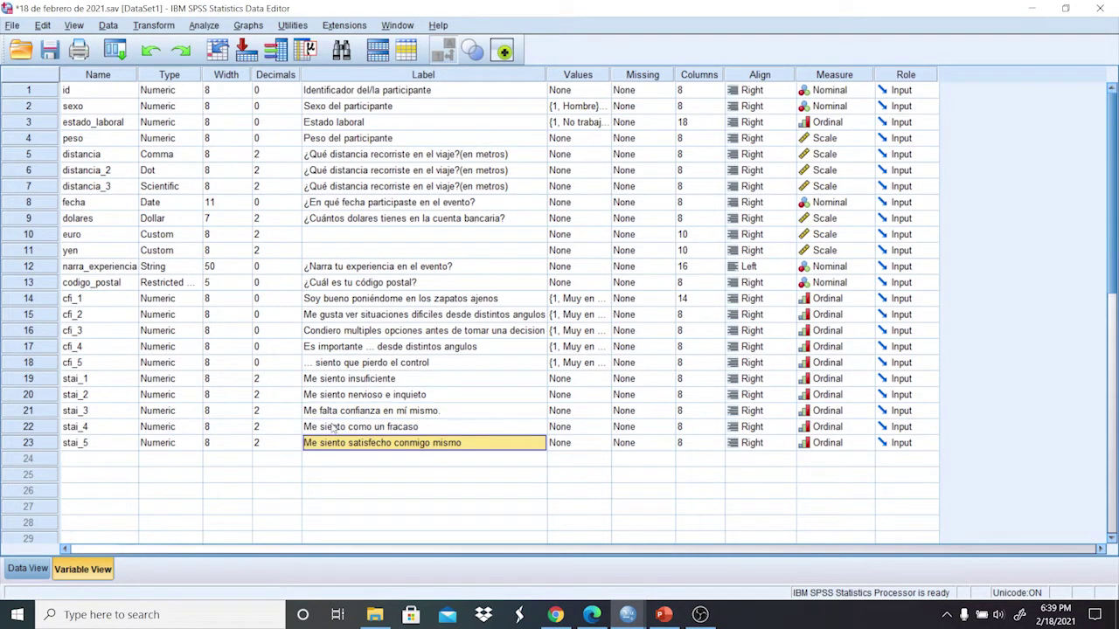
Check the response scale in the questionnaire PDF and add the value labels 0 = Nada and 1 = Algo to stai_1.
left_click(605, 382)
left_click(604, 379)
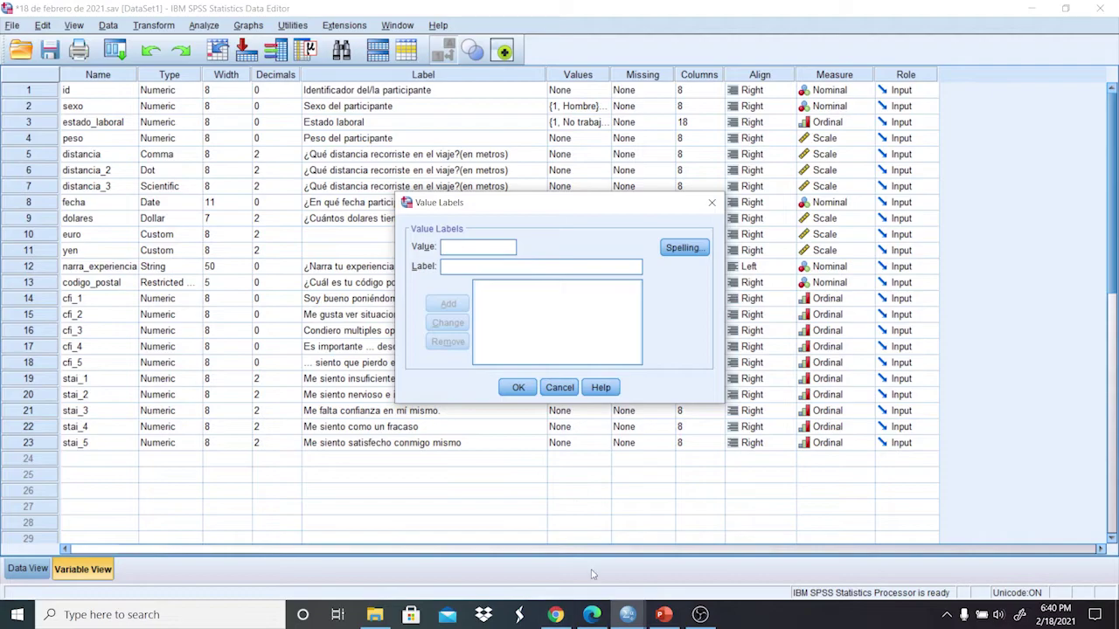
left_click(592, 614)
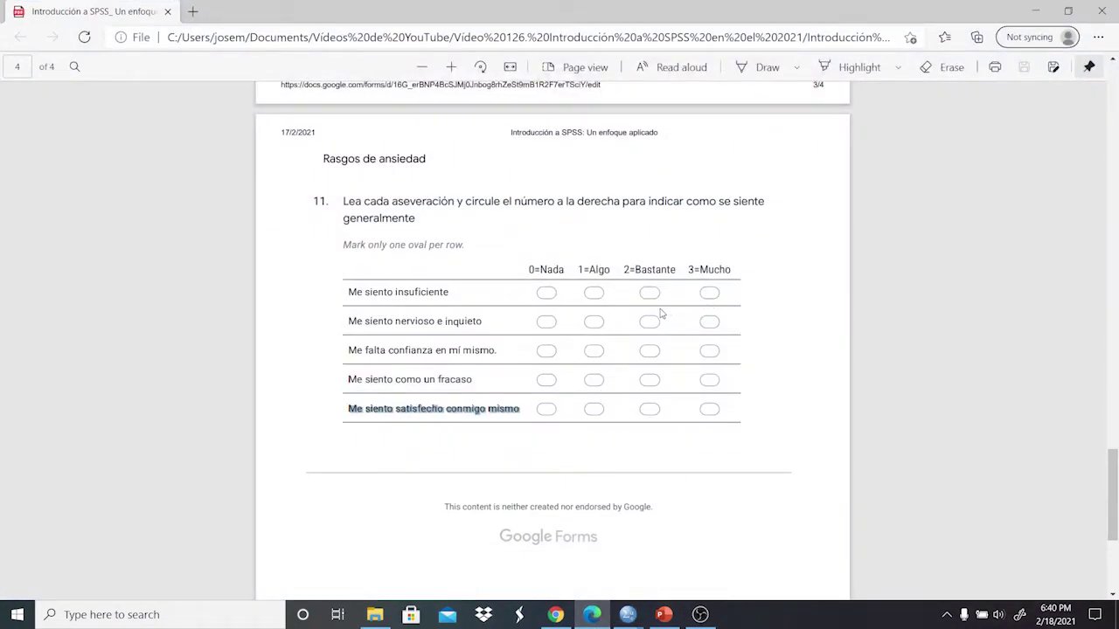
left_click(597, 617)
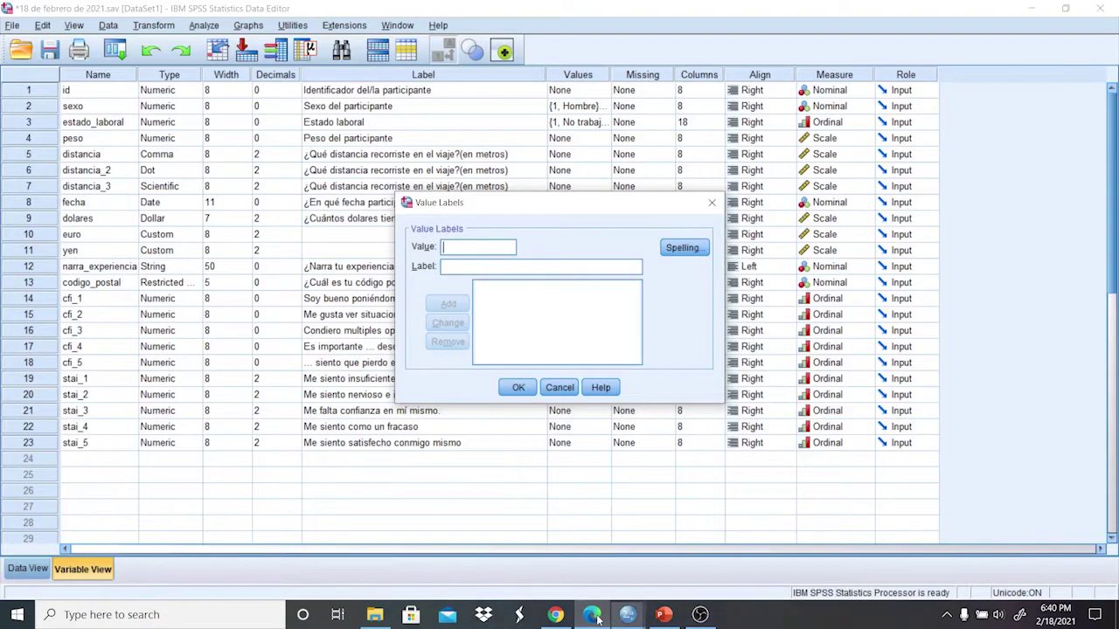
type("Nada")
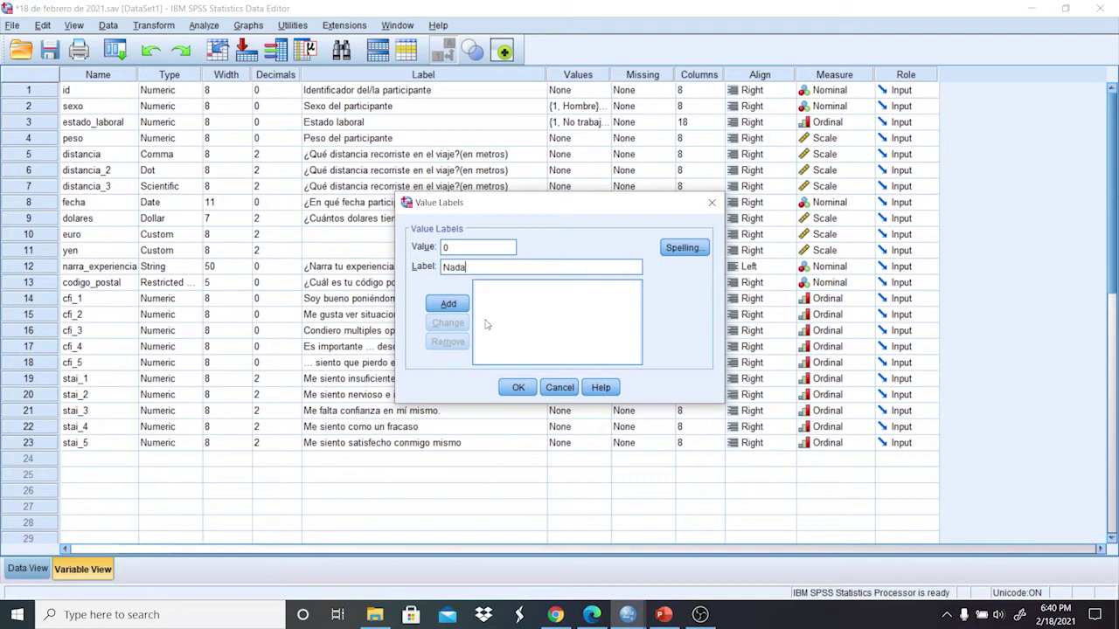
key("Tab")
key("Return")
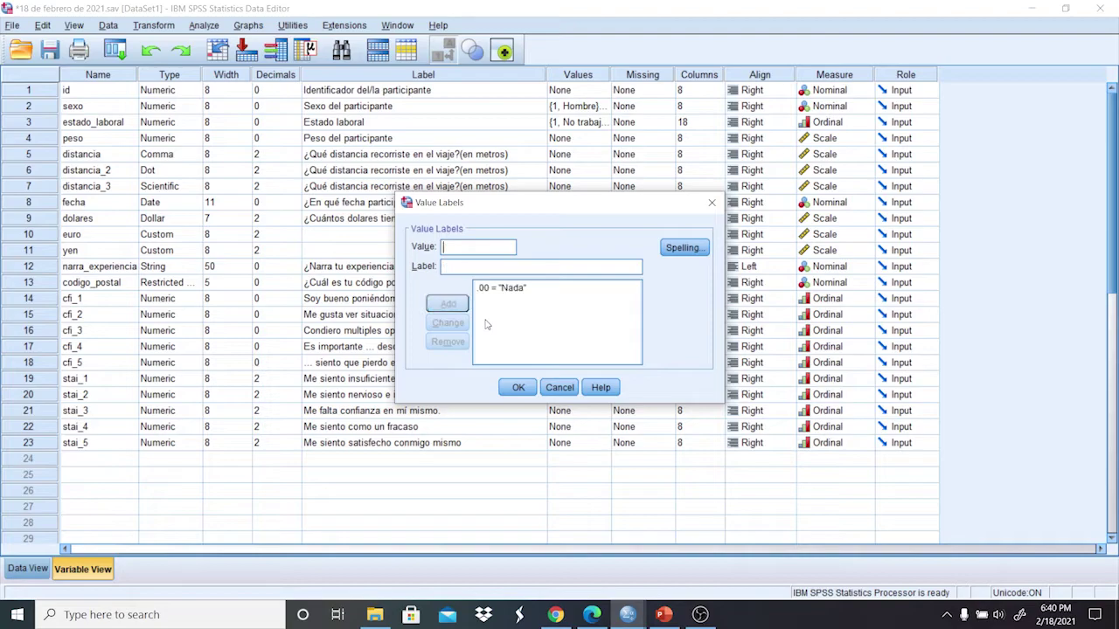
type("Alg")
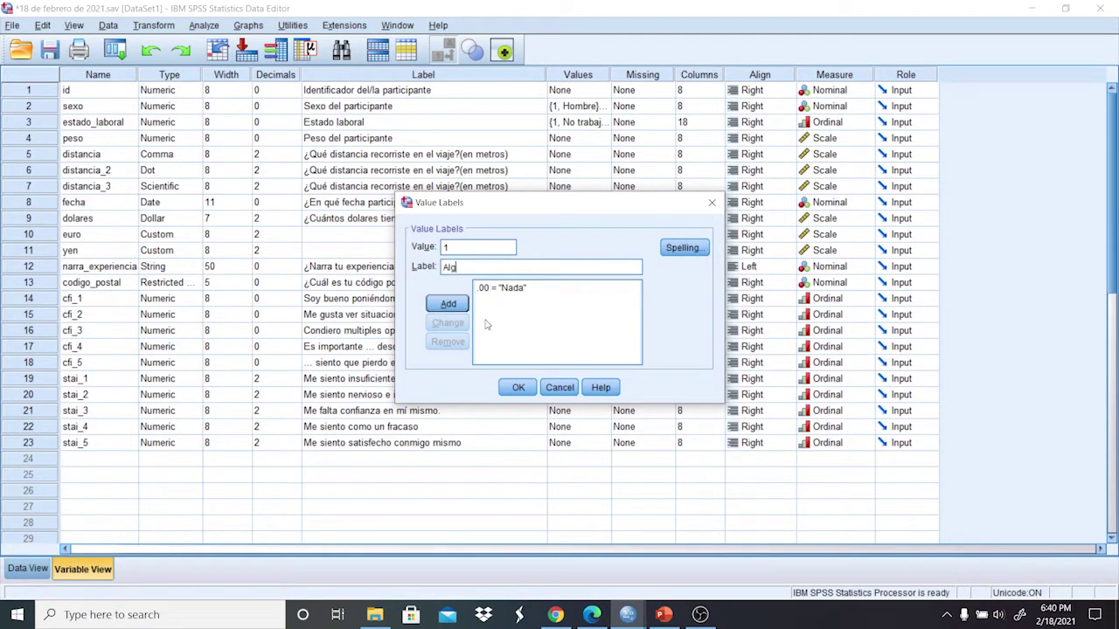
type("o")
key("Tab")
key("Return")
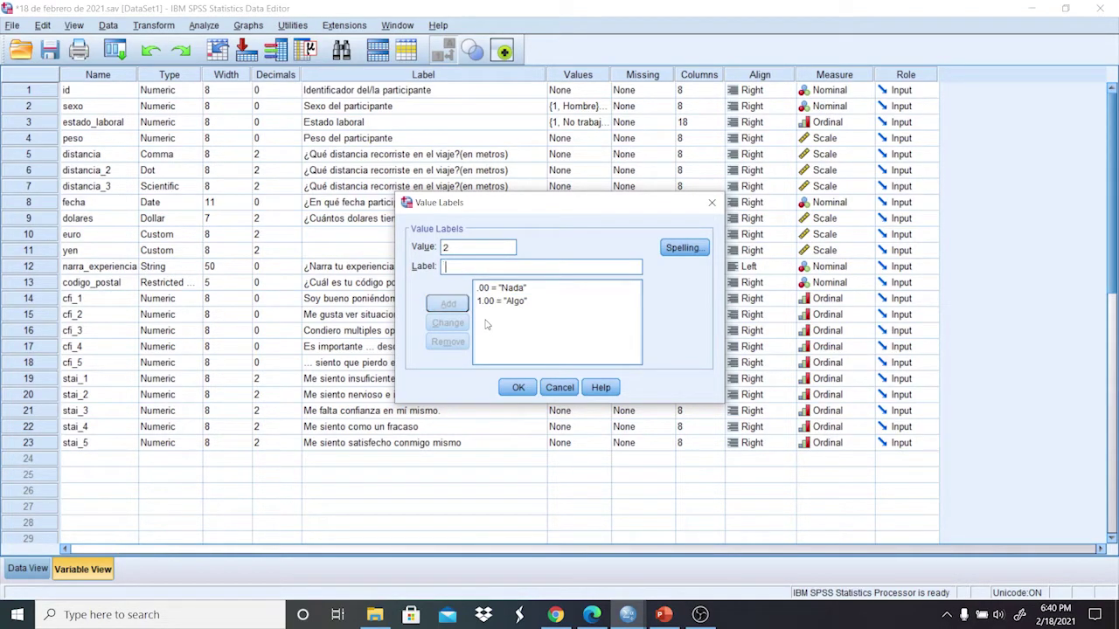
Add the value labels 2 = Bastante and 3 = Mucho to stai_1 and confirm the value labels.
type("B")
key("BackSpace")
type("Bastan")
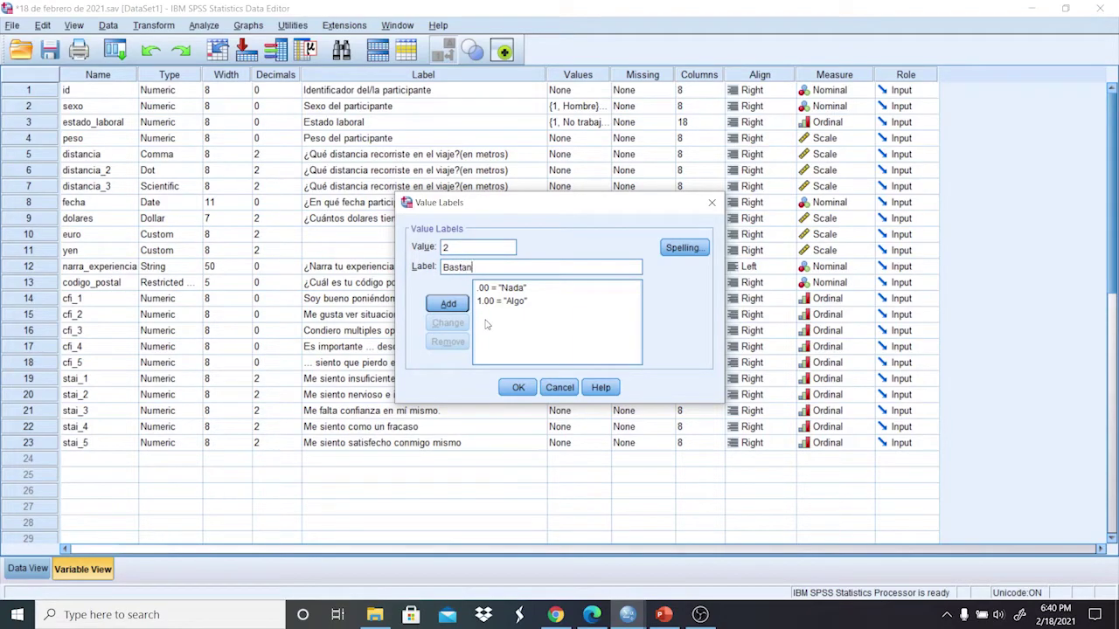
type("tr")
key("BackSpace")
type("e")
key("Return")
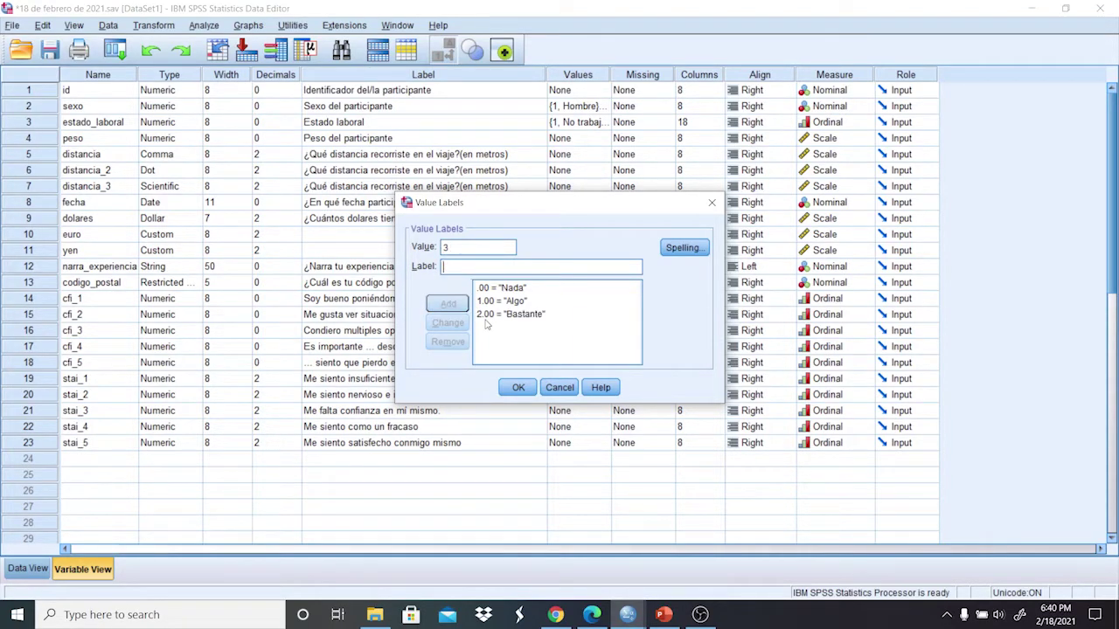
type("M")
key("BackSpace")
type("Much")
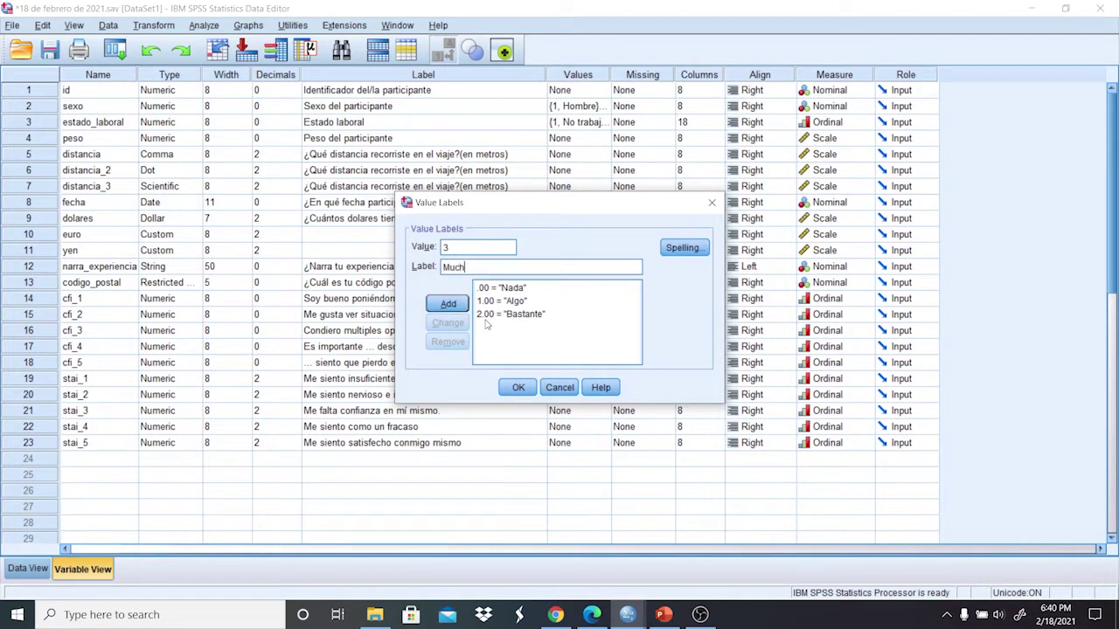
type("o")
key("Return")
left_click(518, 392)
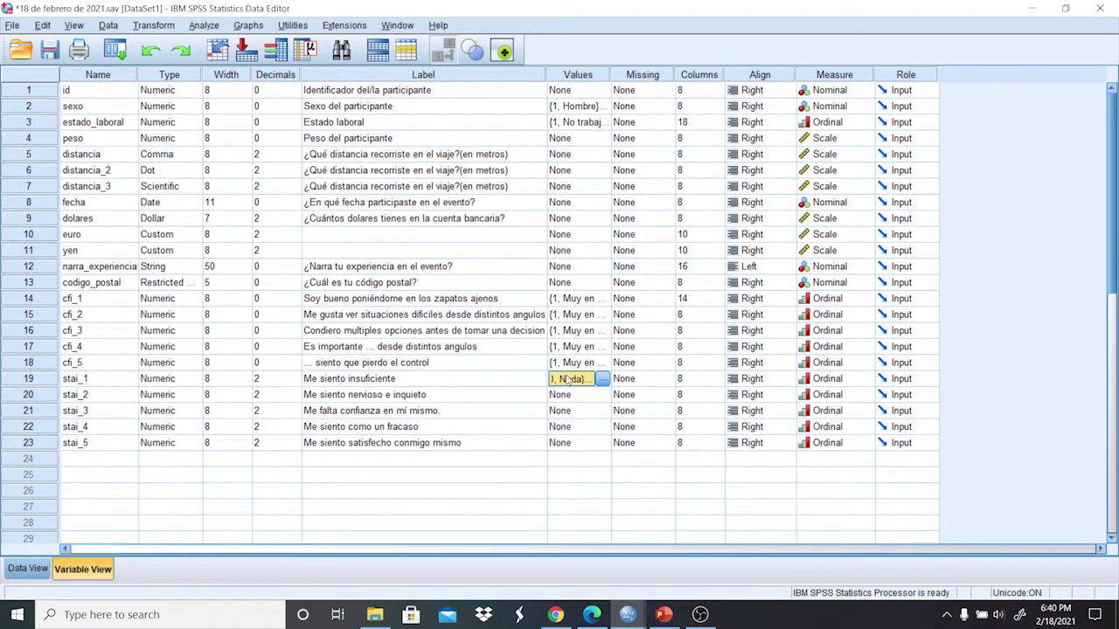
Copy the value labels of stai_1 to stai_2 through stai_5, check the questionnaire PDF and save the SPSS data file.
left_click_drag(573, 394, 577, 444)
key("ctrl+v")
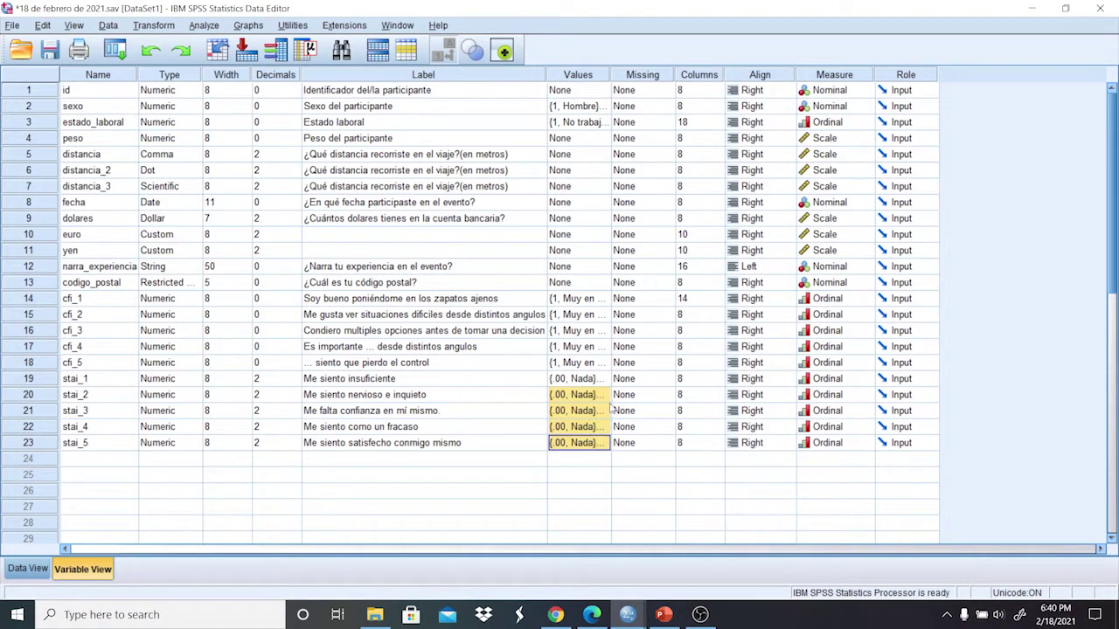
left_click(592, 615)
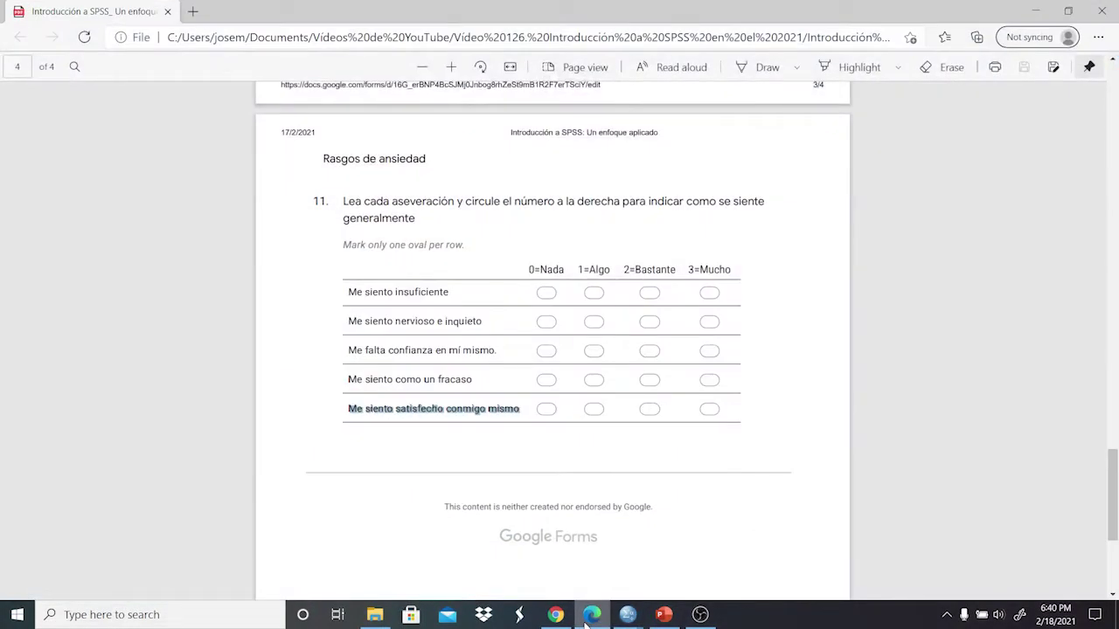
left_click_drag(1113, 492, 1114, 407)
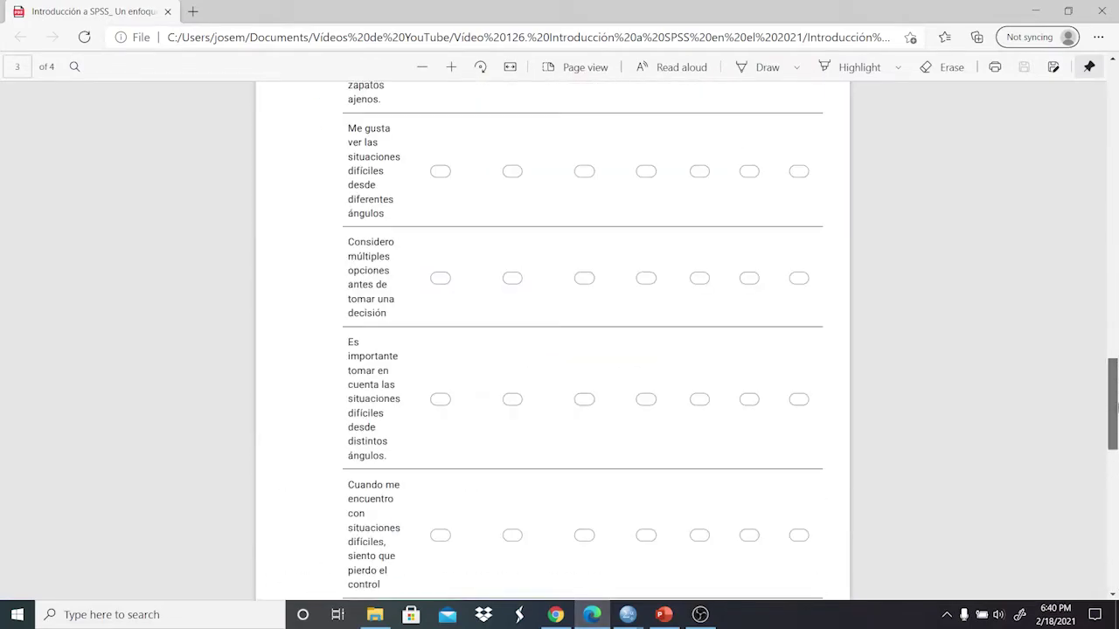
left_click(644, 612)
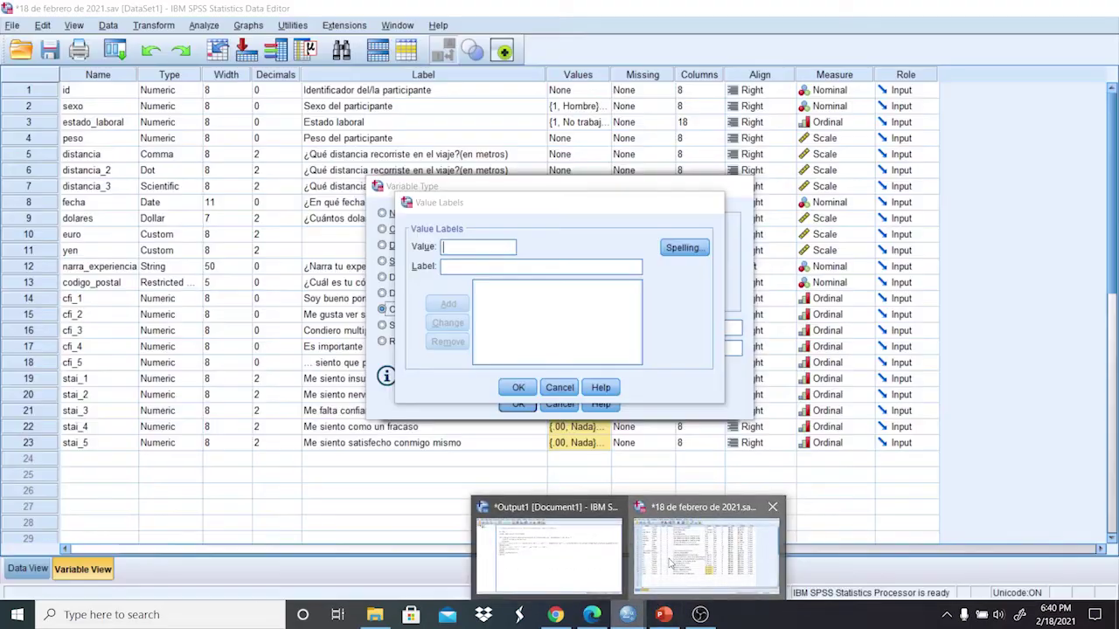
left_click(695, 557)
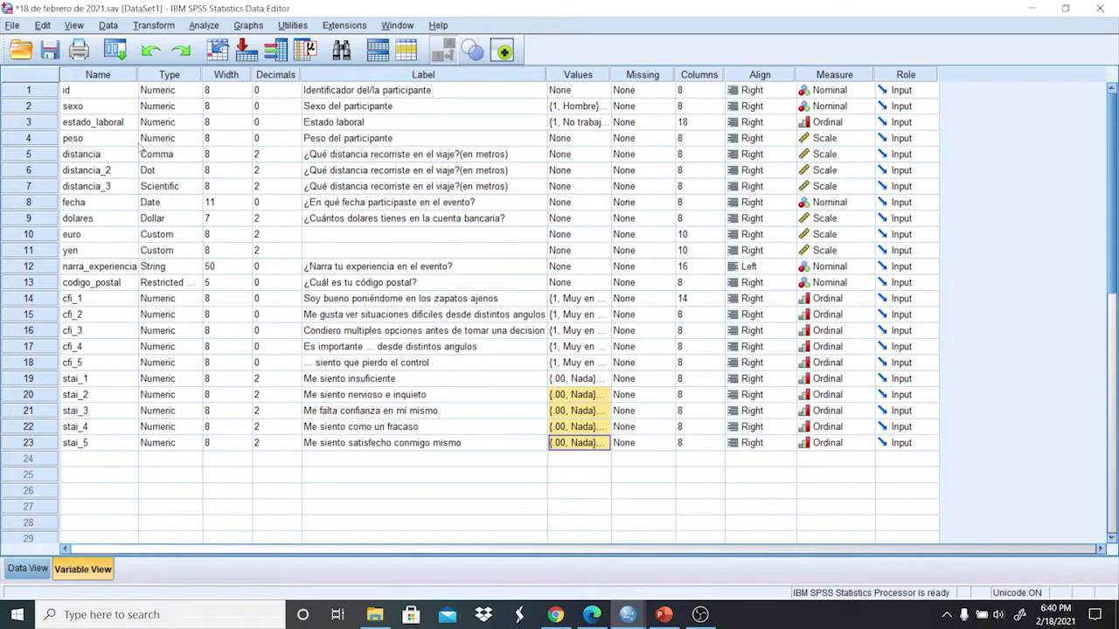
left_click(50, 52)
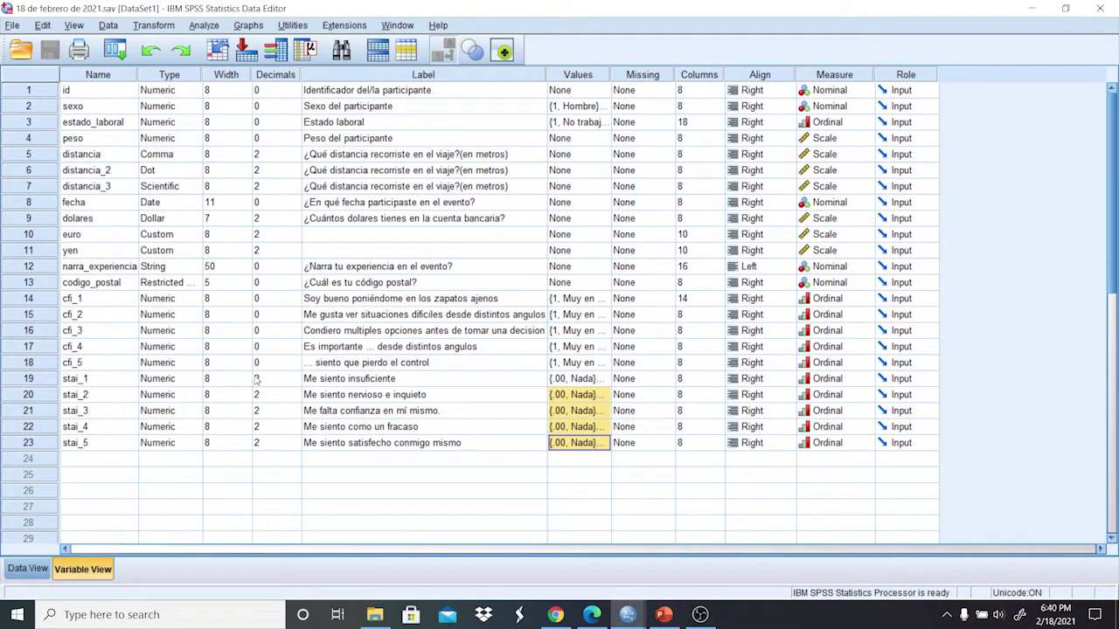
left_click(345, 366)
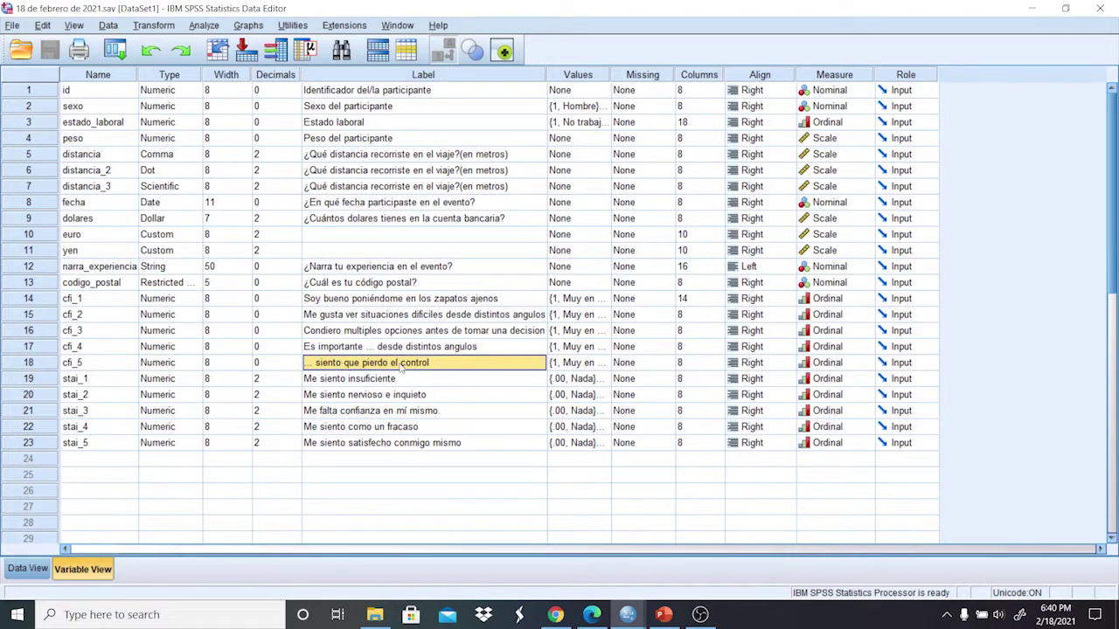
double_click(405, 365)
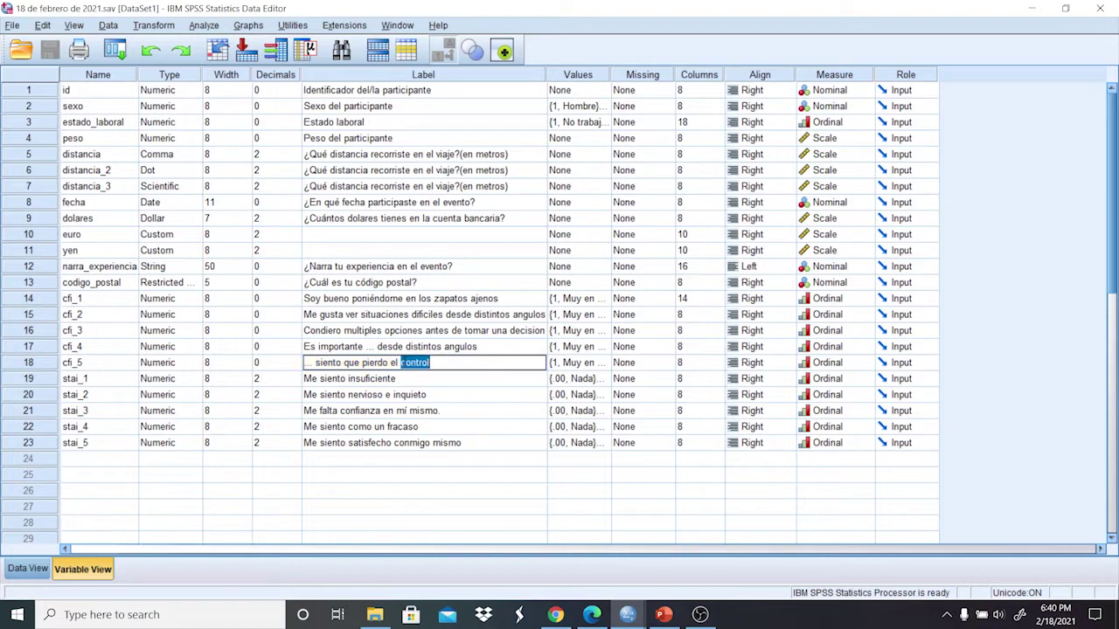
left_click(320, 365)
Set the decimals of the variables stai_1 through stai_5 to 0.
left_click(279, 379)
left_click(296, 382)
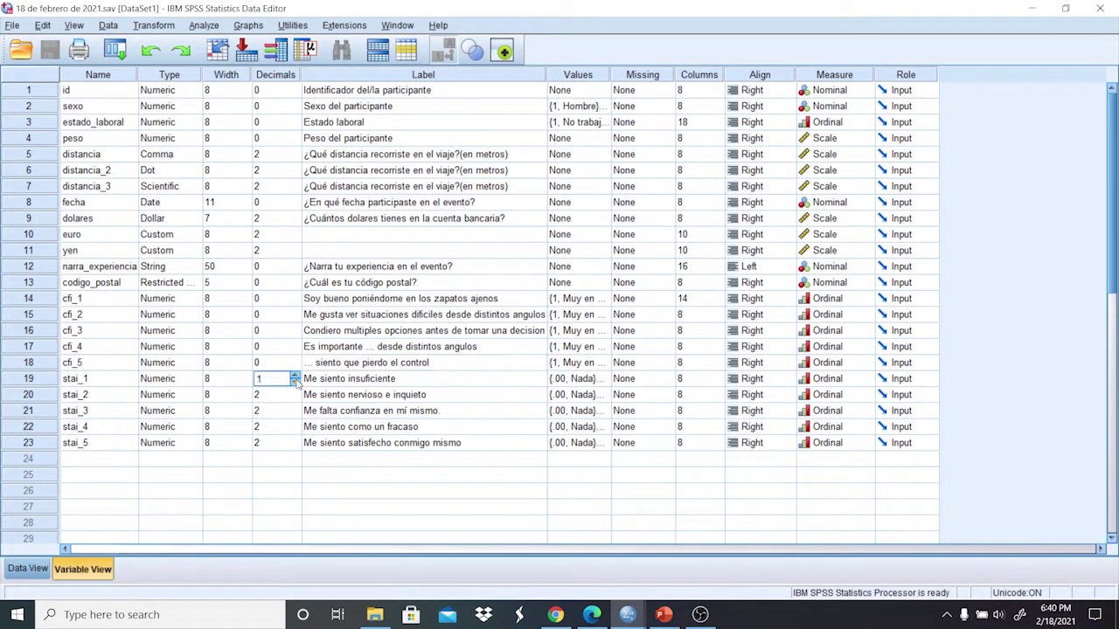
left_click(298, 396)
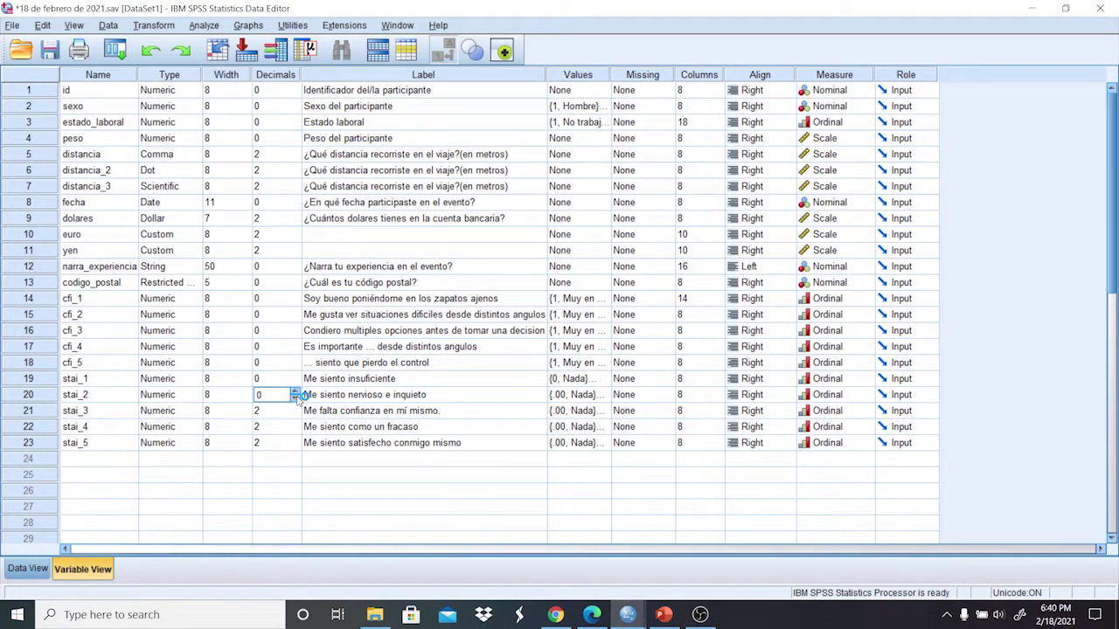
left_click(297, 411)
left_click(297, 414)
left_click(297, 414)
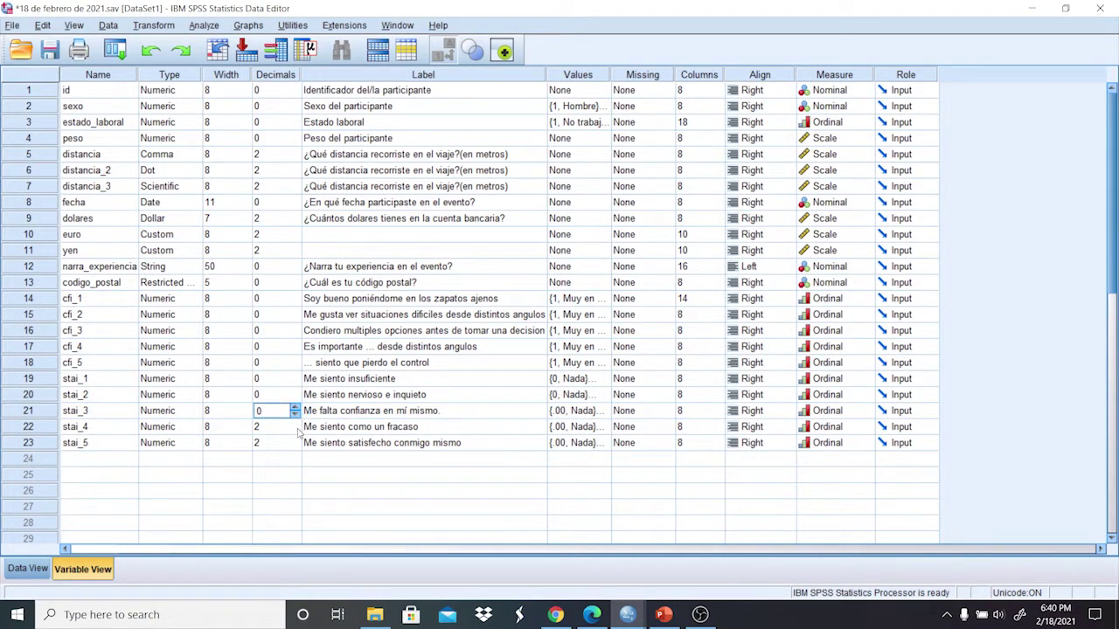
left_click(298, 429)
left_click(298, 431)
left_click(298, 432)
left_click(298, 444)
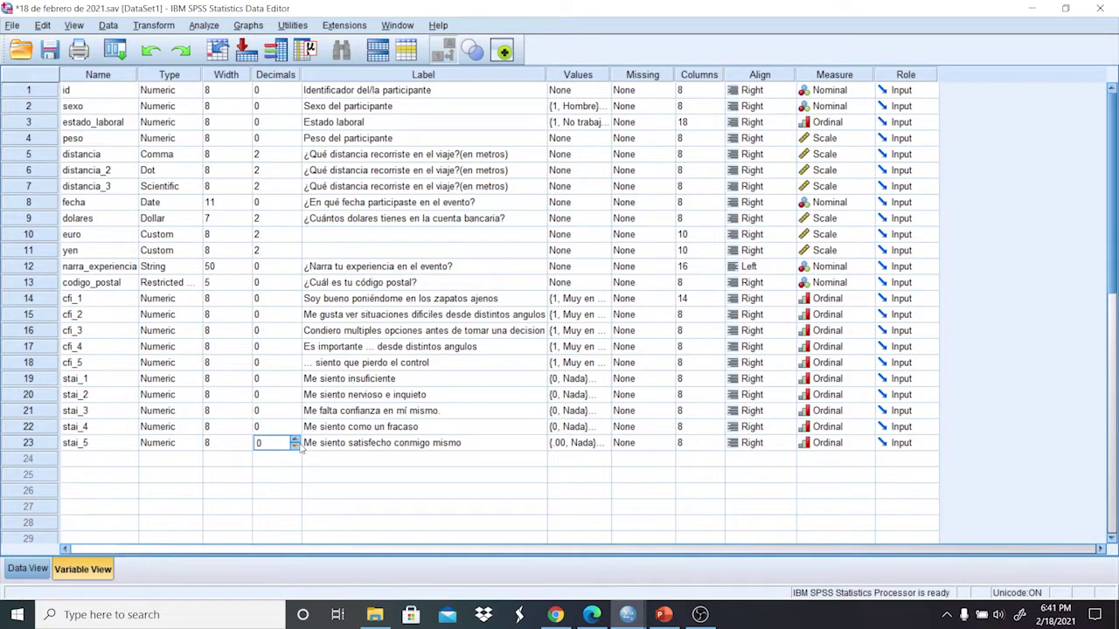
Review the labels of cfi_5 and stai_5 and examine the value labels of stai_5 without changing them.
left_click(372, 363)
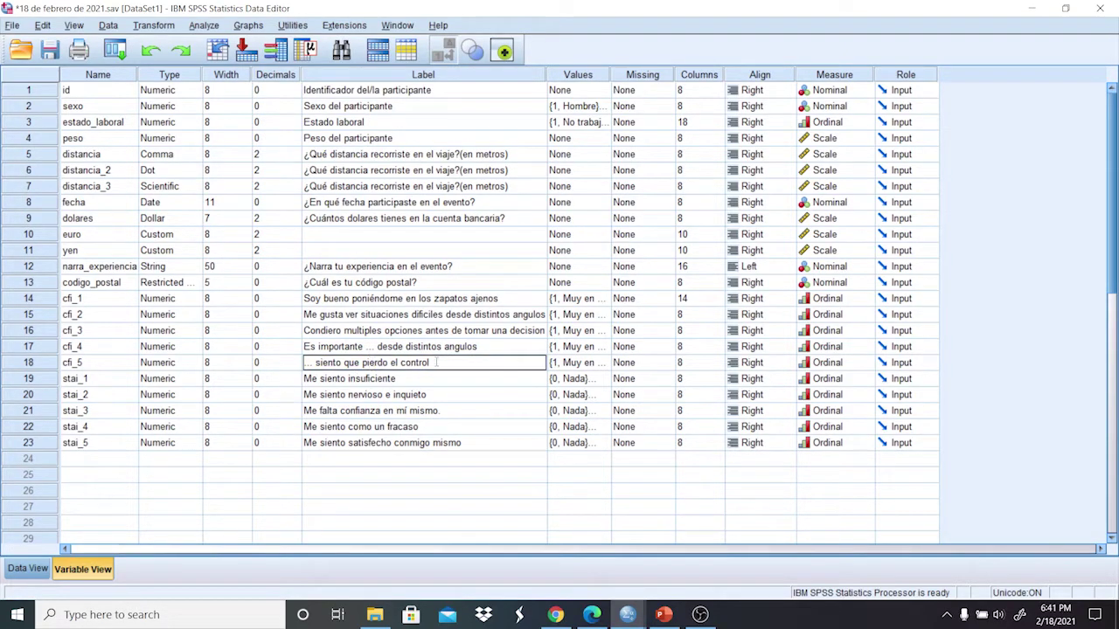
double_click(303, 363)
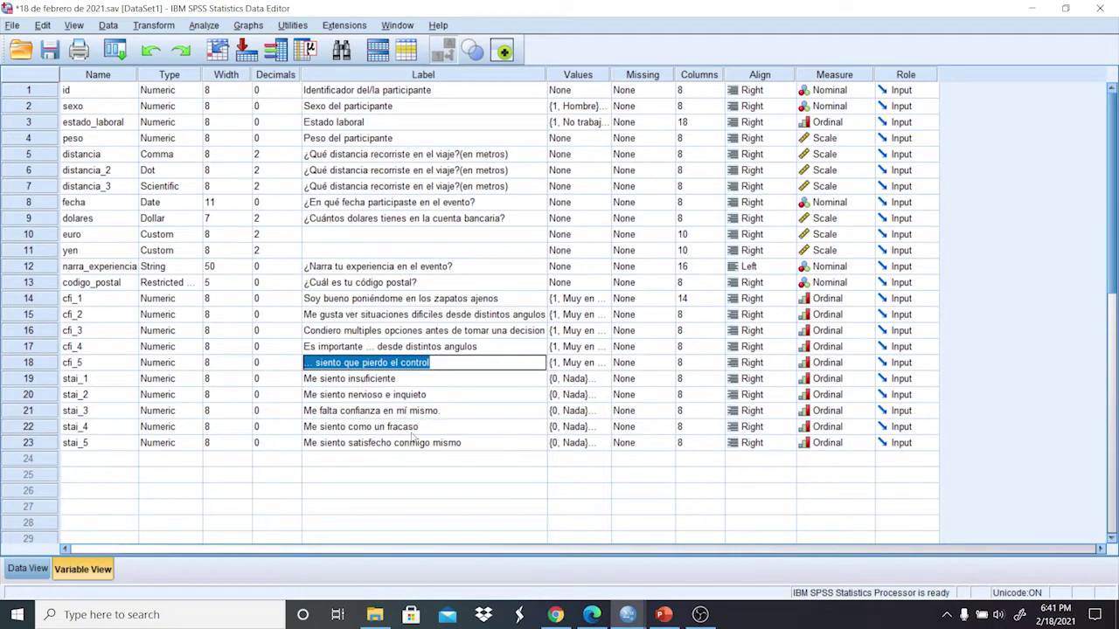
left_click(475, 443)
left_click(474, 443)
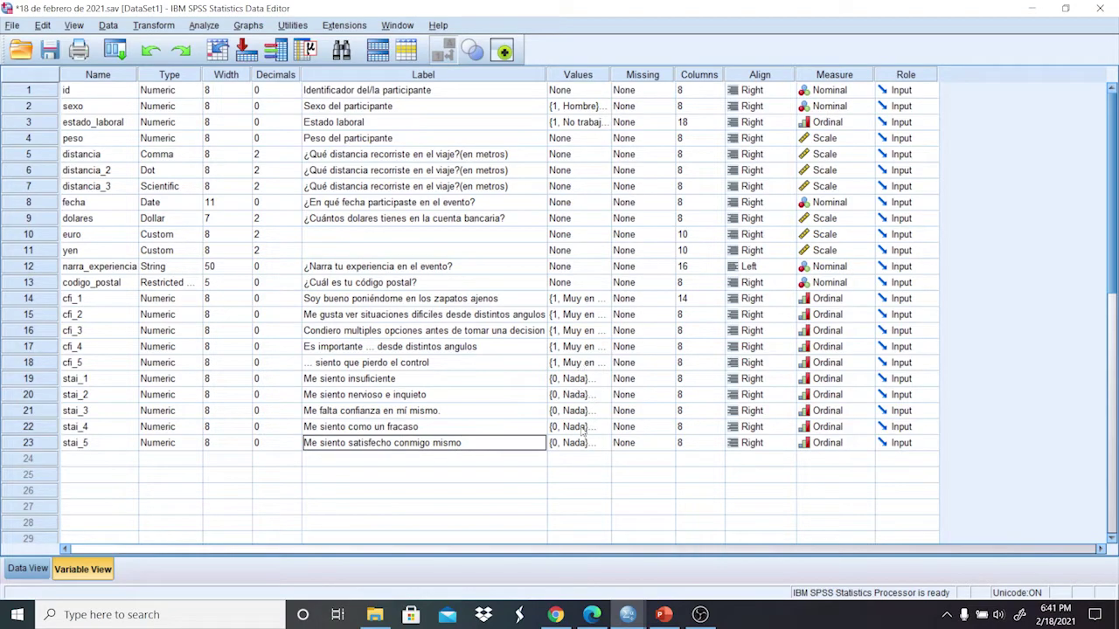
left_click(605, 443)
left_click(605, 443)
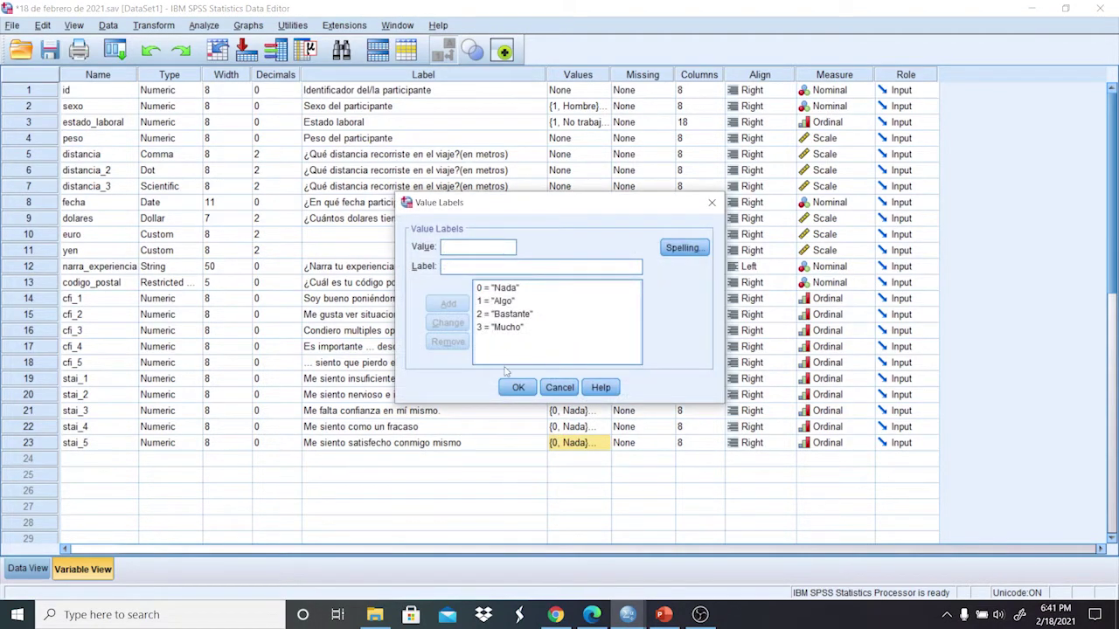
left_click(559, 387)
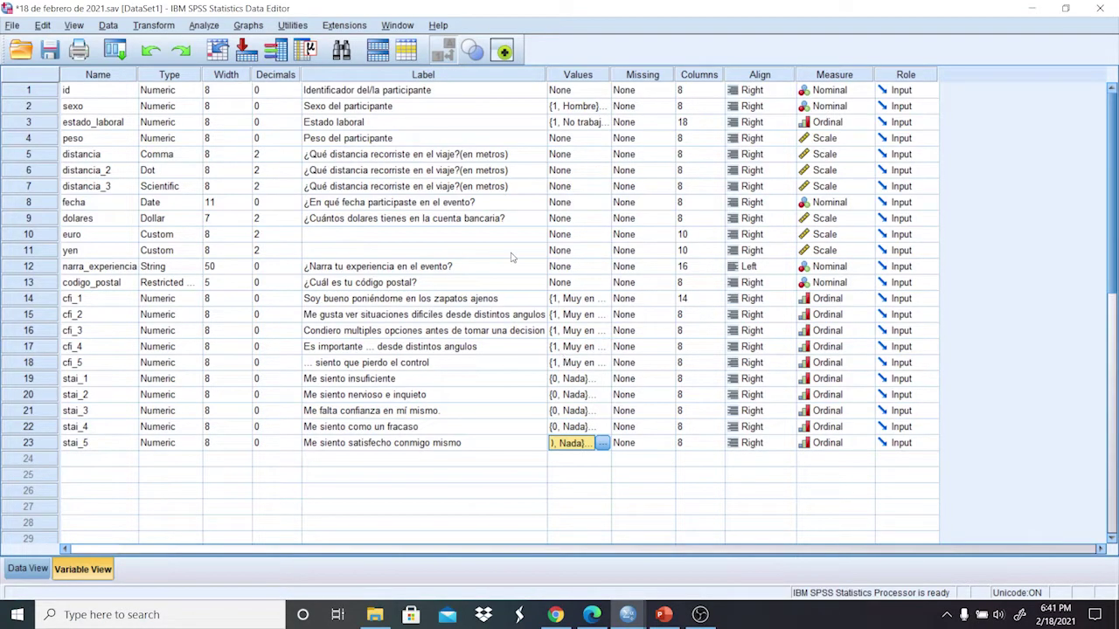
left_click(540, 363)
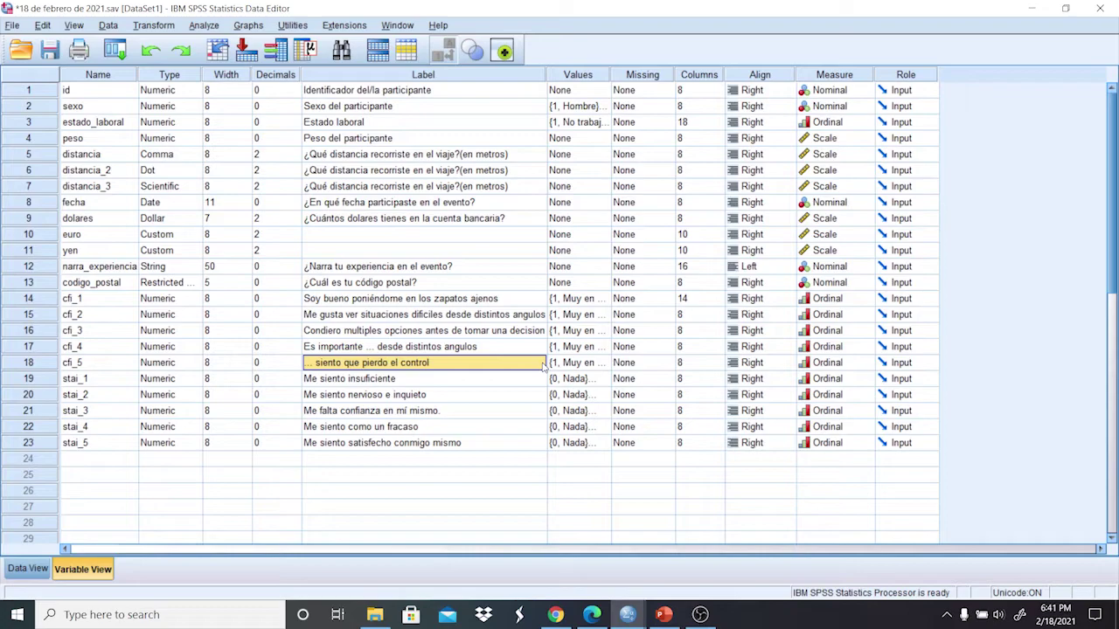
left_click(539, 443)
left_click(540, 445)
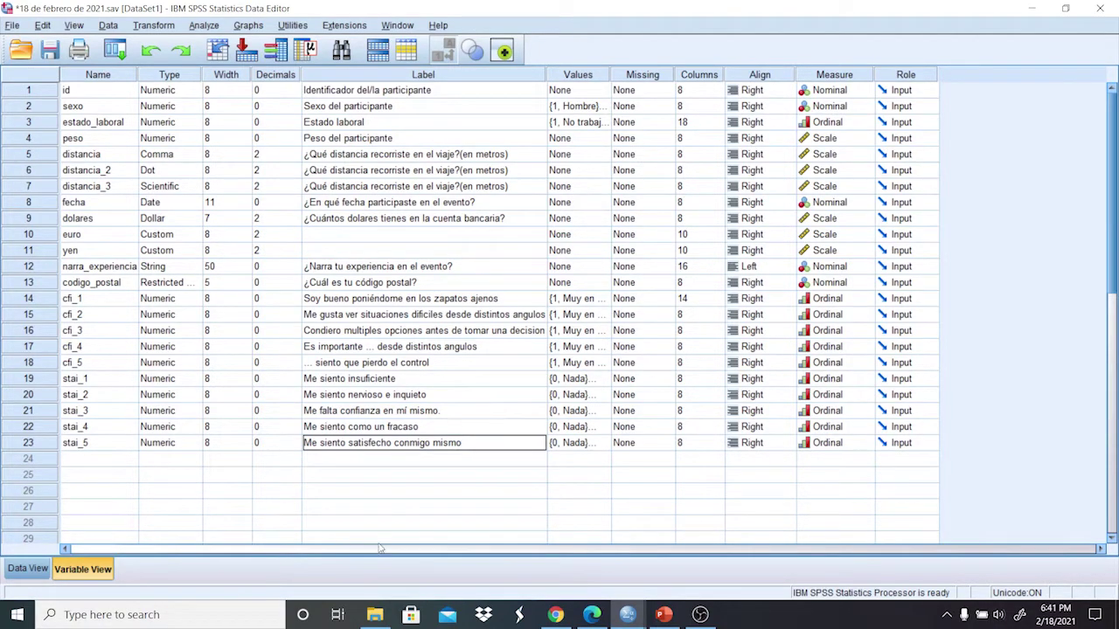
Switch to the workshop objectives sheet in Chrome and tick off describing the variable types and demonstrating data entry in SPSS.
left_click(557, 617)
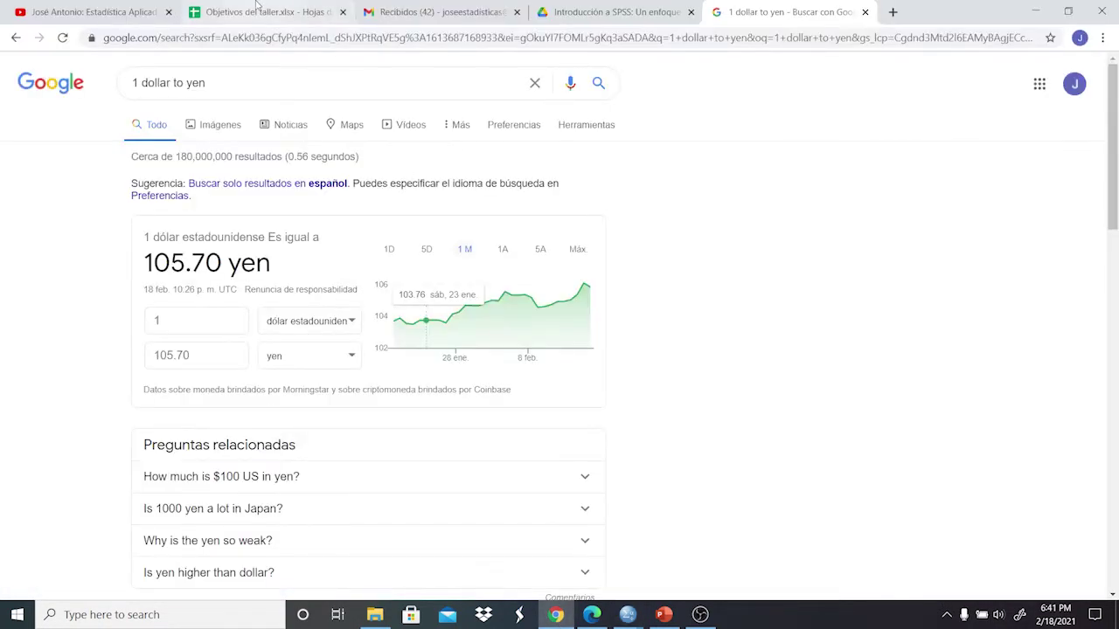
left_click(257, 7)
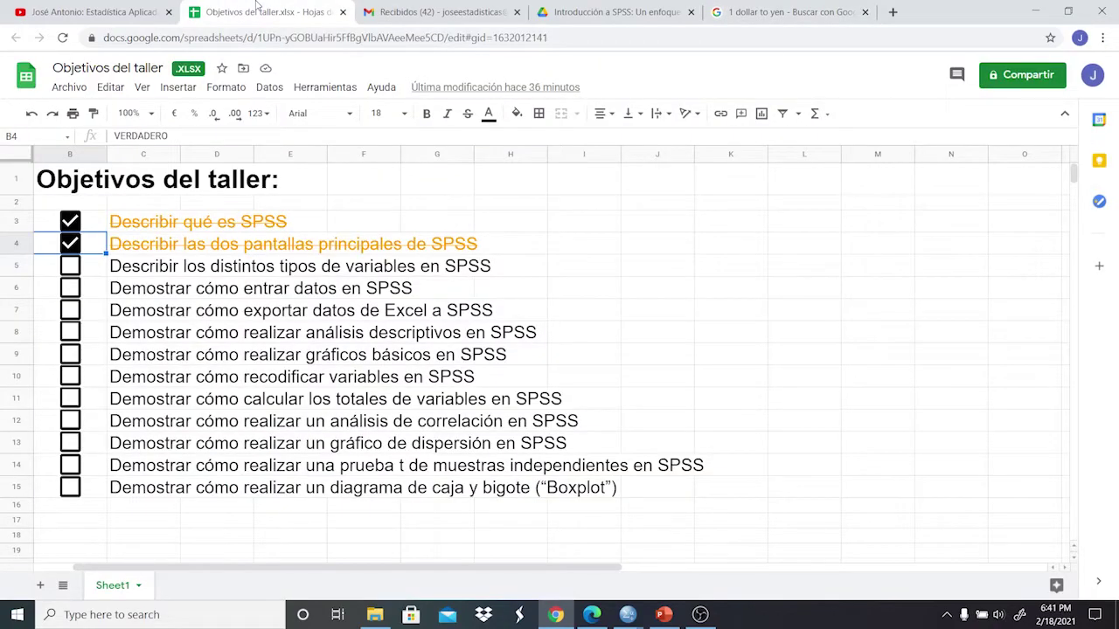
left_click(74, 271)
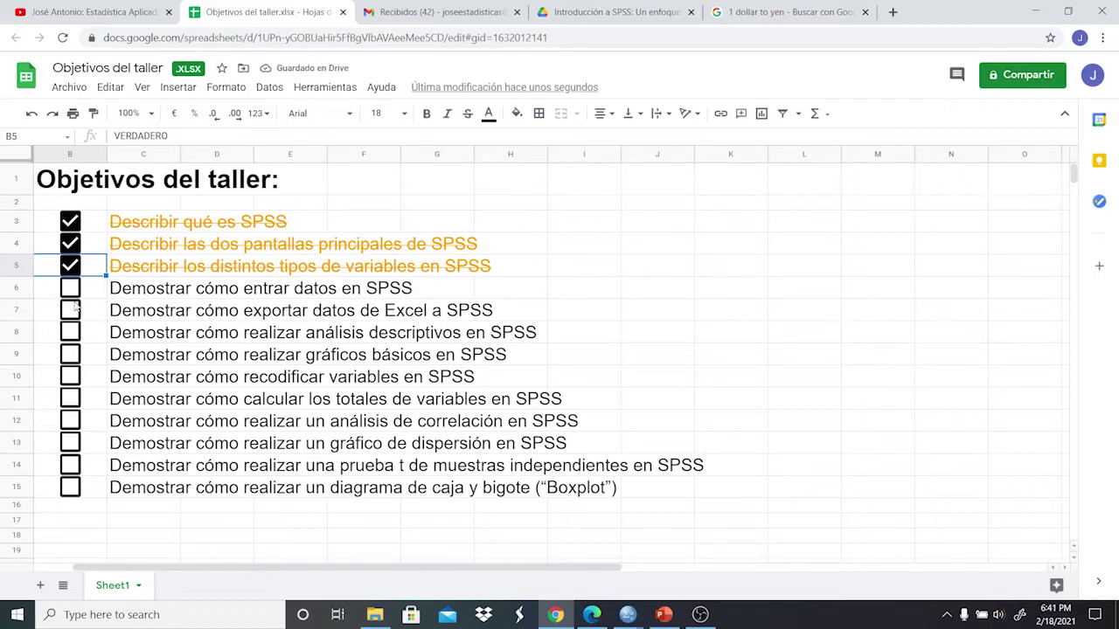
left_click(72, 291)
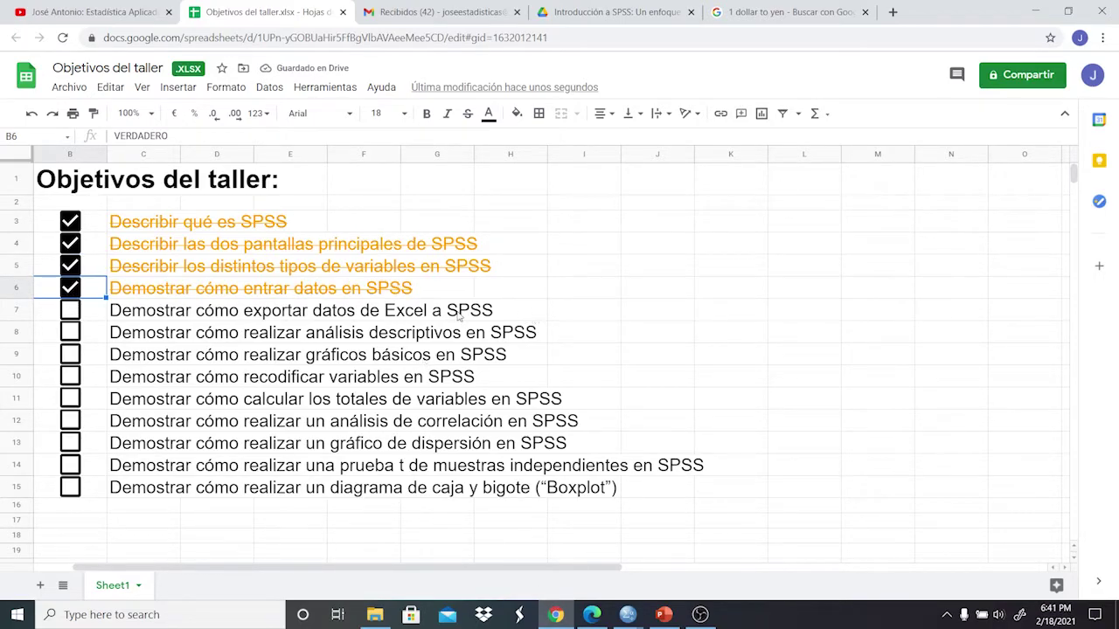
Return to SPSS, save the data file and exit the program without saving the output.
mouse_move(627, 614)
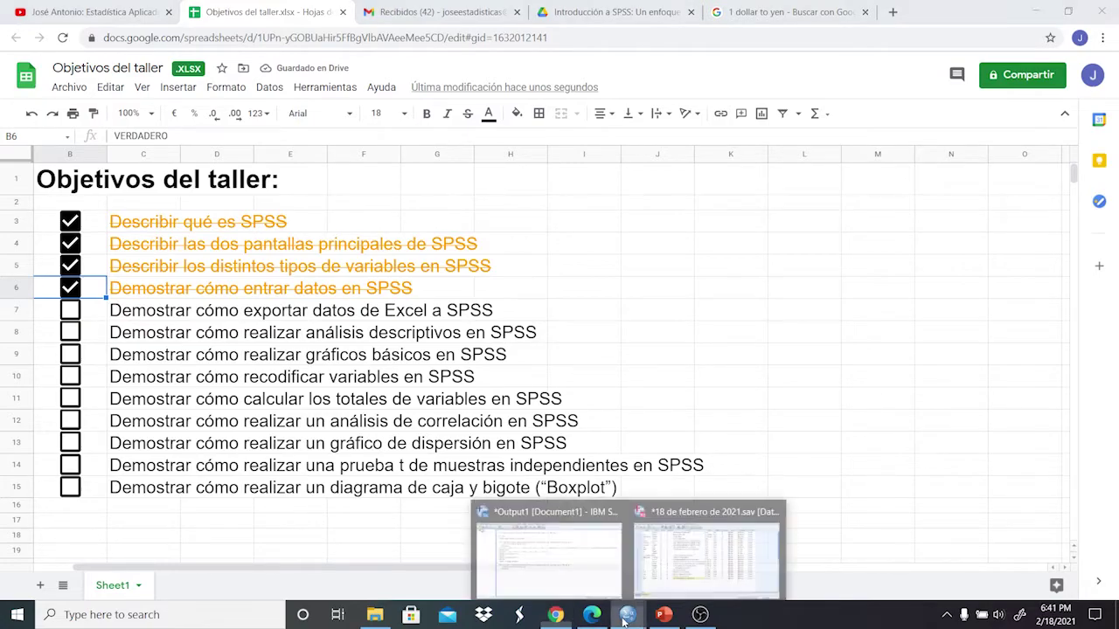
left_click(651, 487)
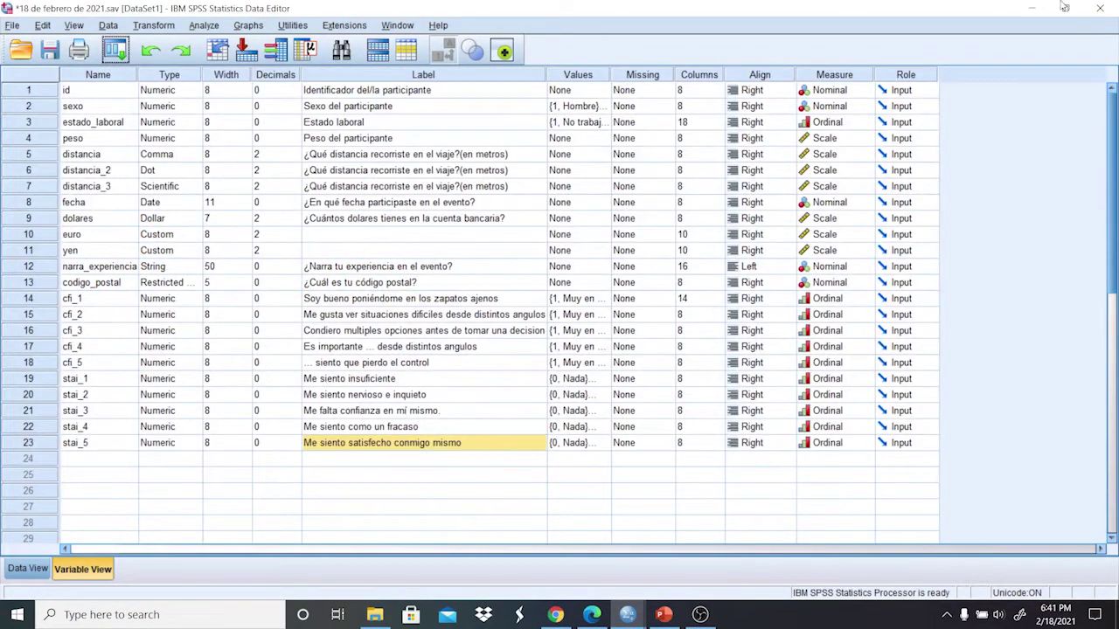
left_click(49, 51)
left_click(1100, 7)
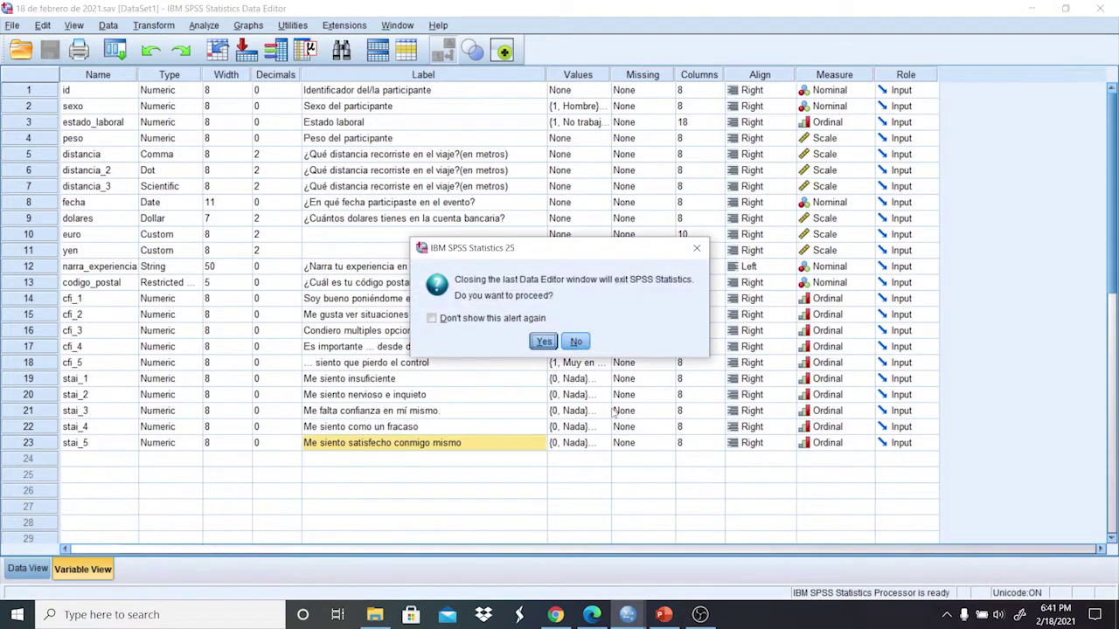
left_click(545, 342)
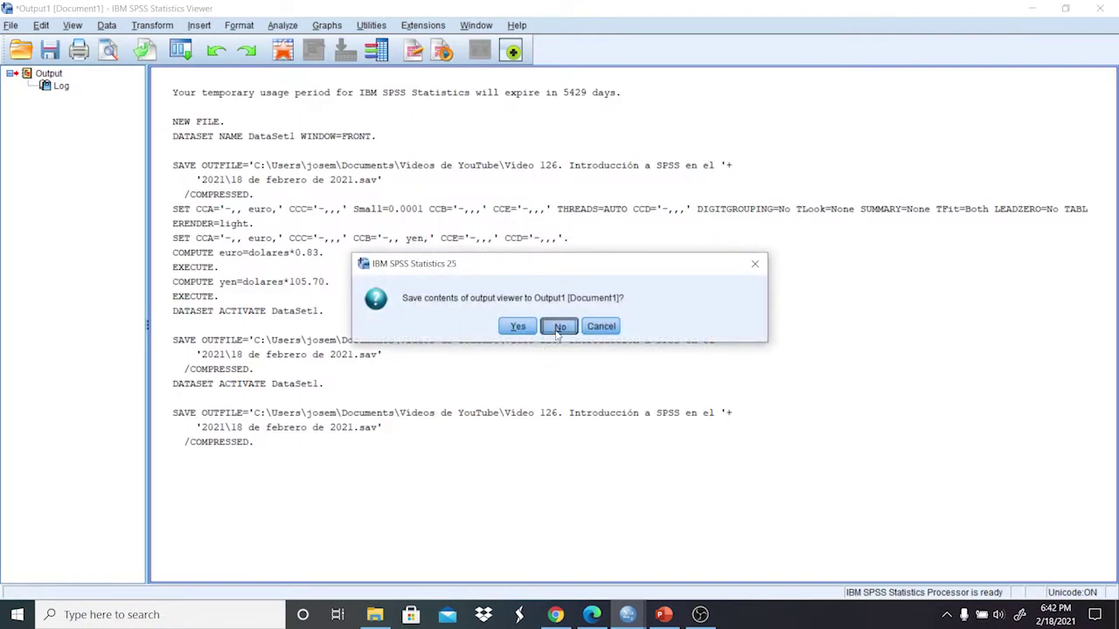
left_click(554, 325)
Search Windows for spss, launch IBM SPSS Statistics 25 and create a new dataset.
left_click(166, 614)
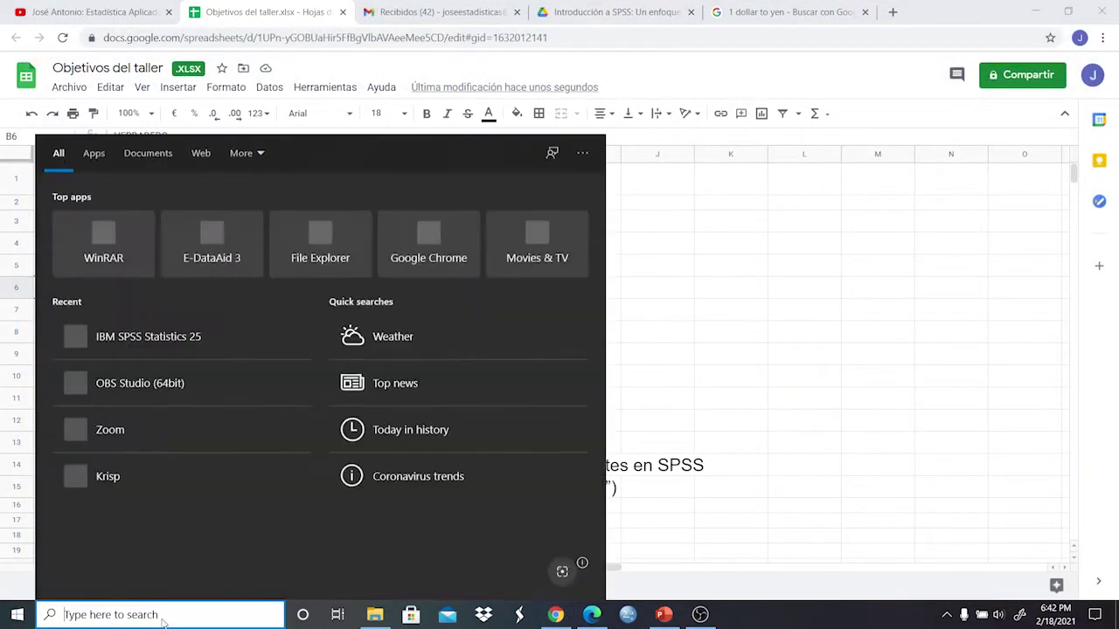
type("spss")
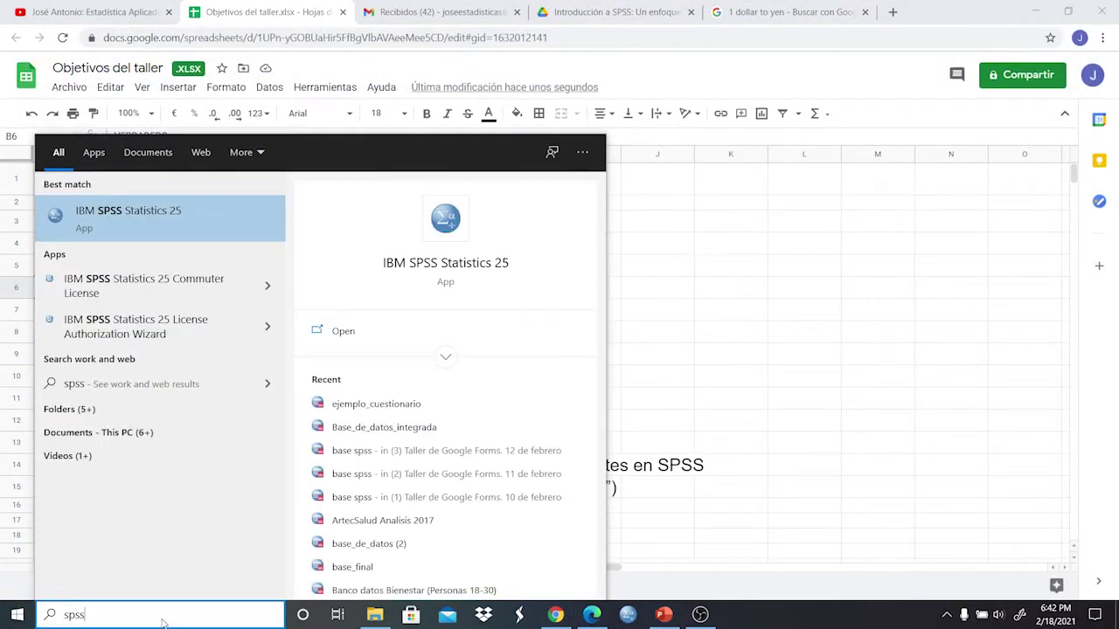
left_click(166, 226)
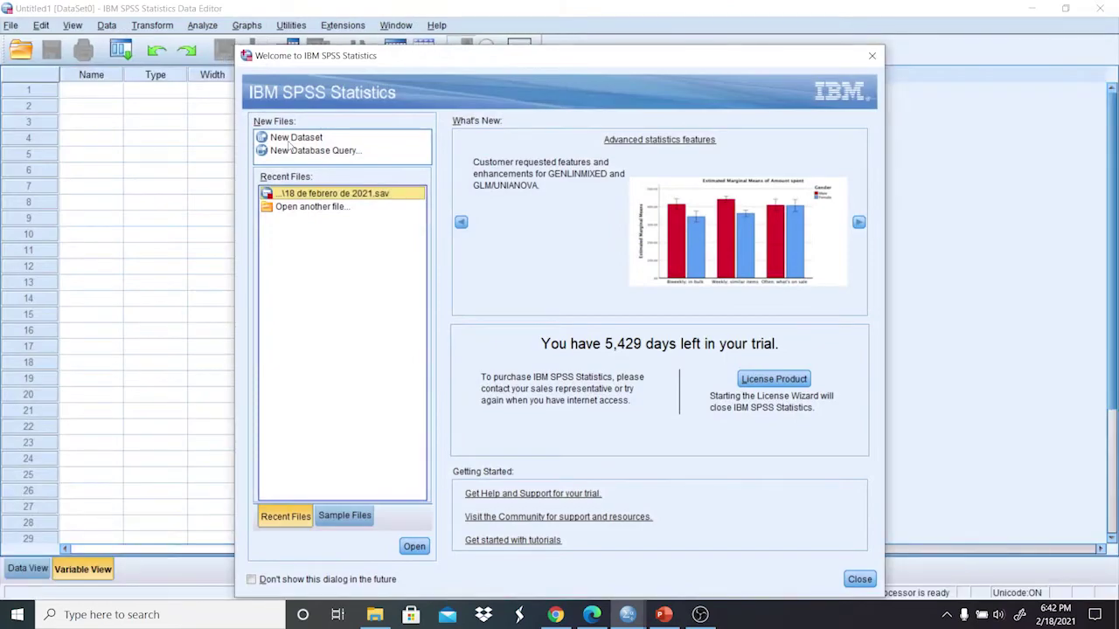
double_click(302, 139)
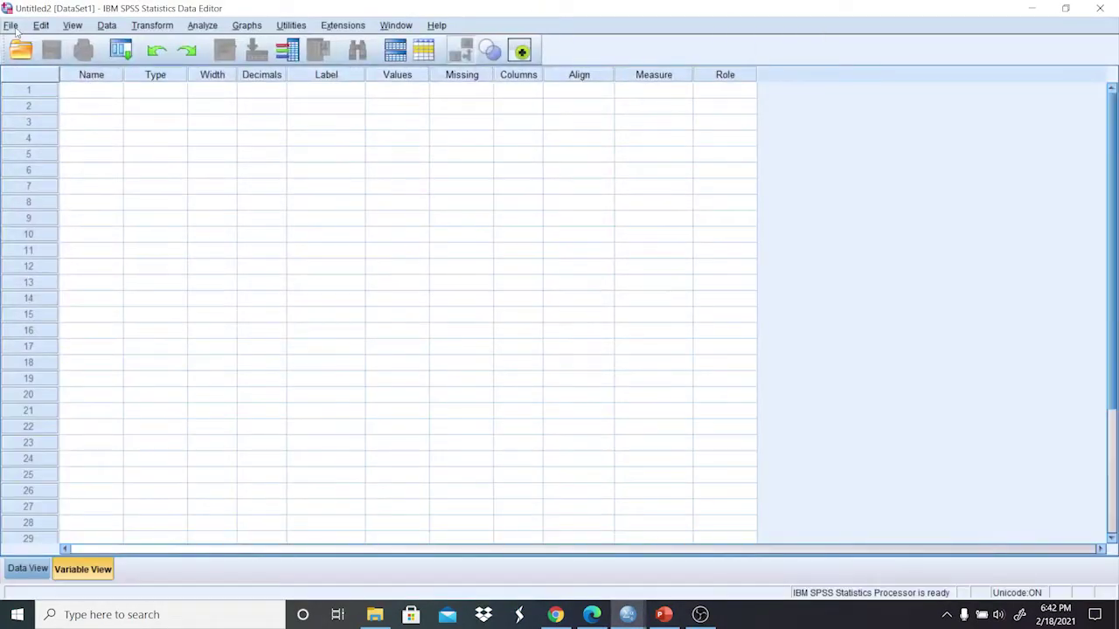
Try to open the Excel file ejemplo_cuestionario.xlsx as data, filtering the file type to Excel.
left_click(11, 27)
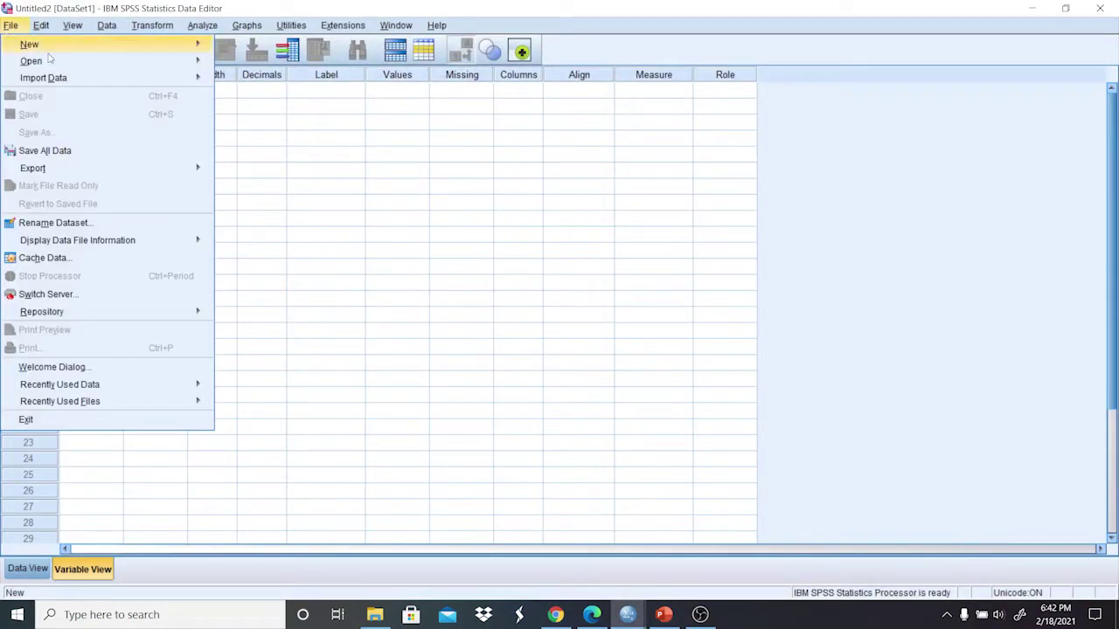
mouse_move(74, 61)
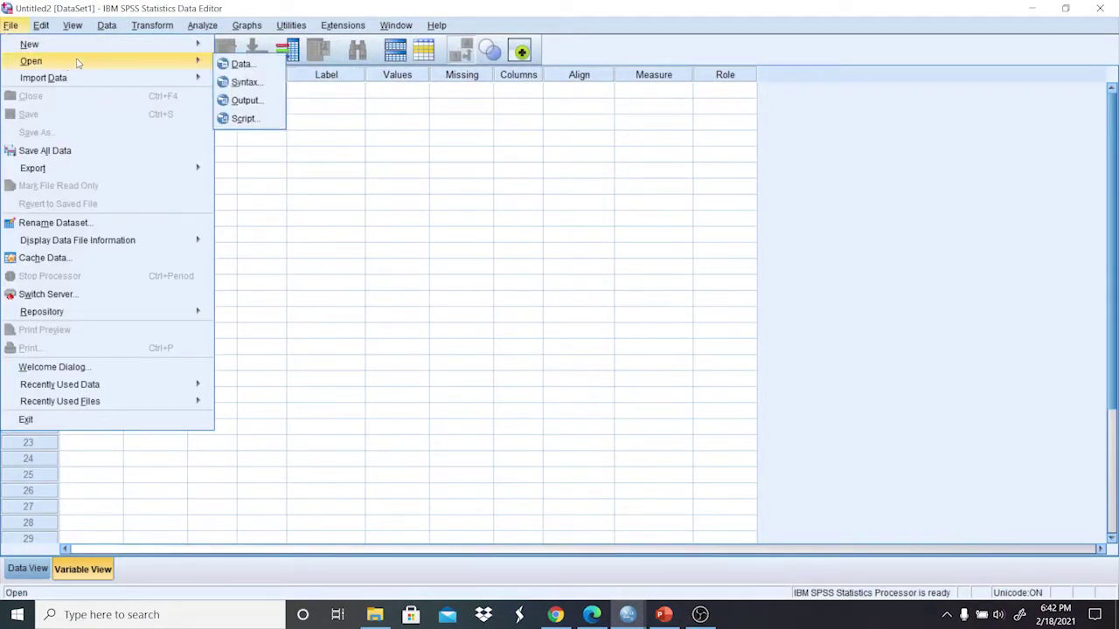
left_click(240, 64)
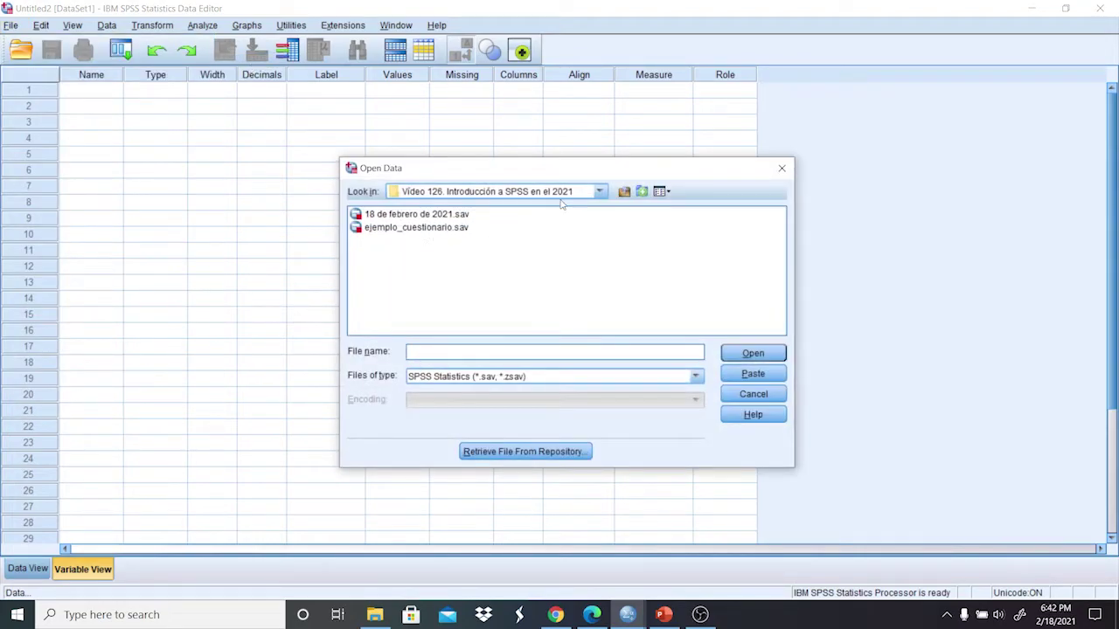
left_click(444, 378)
left_click(450, 420)
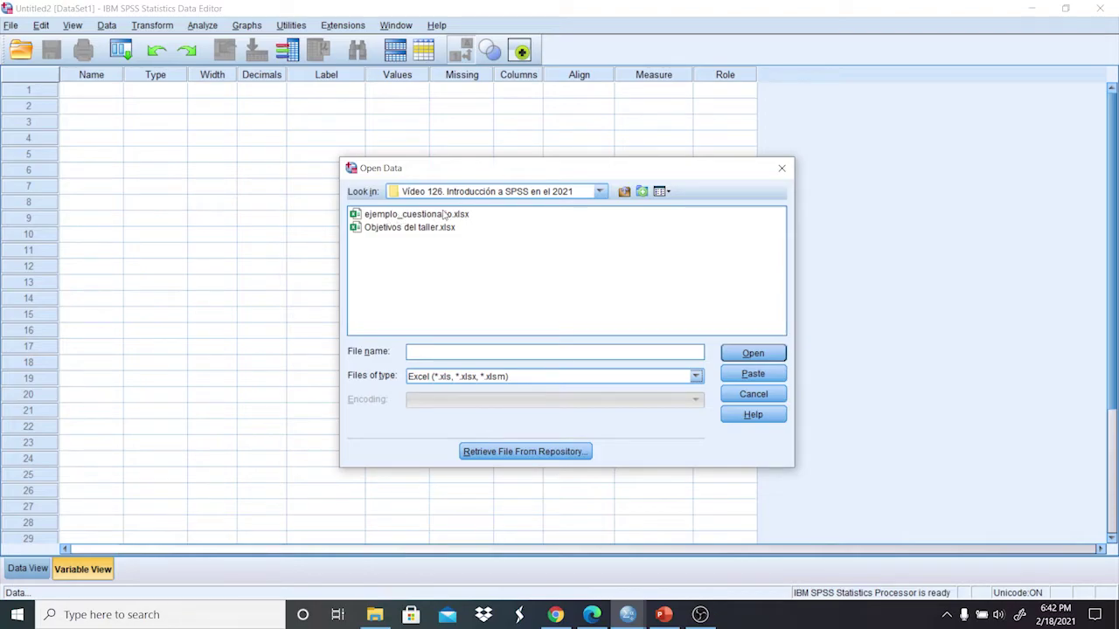
left_click(406, 214)
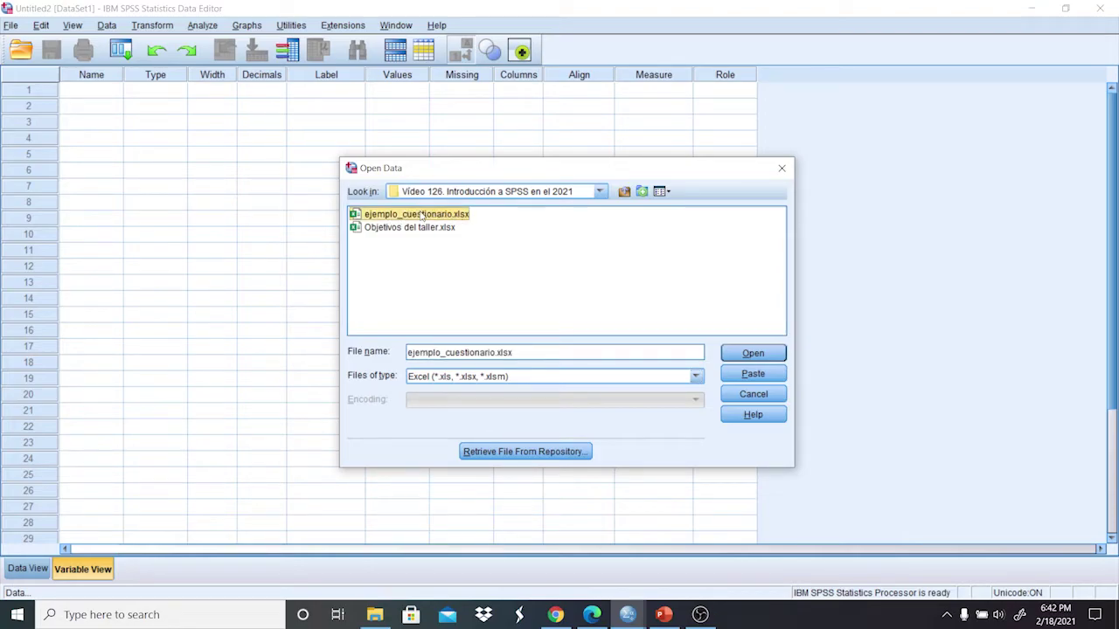
left_click(435, 214)
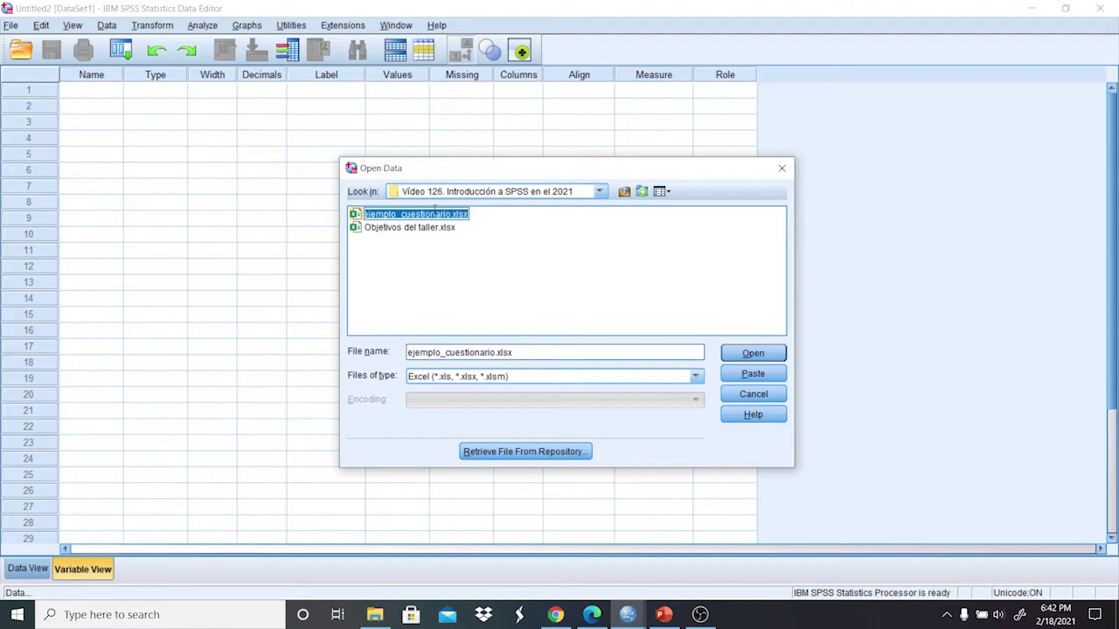
double_click(359, 215)
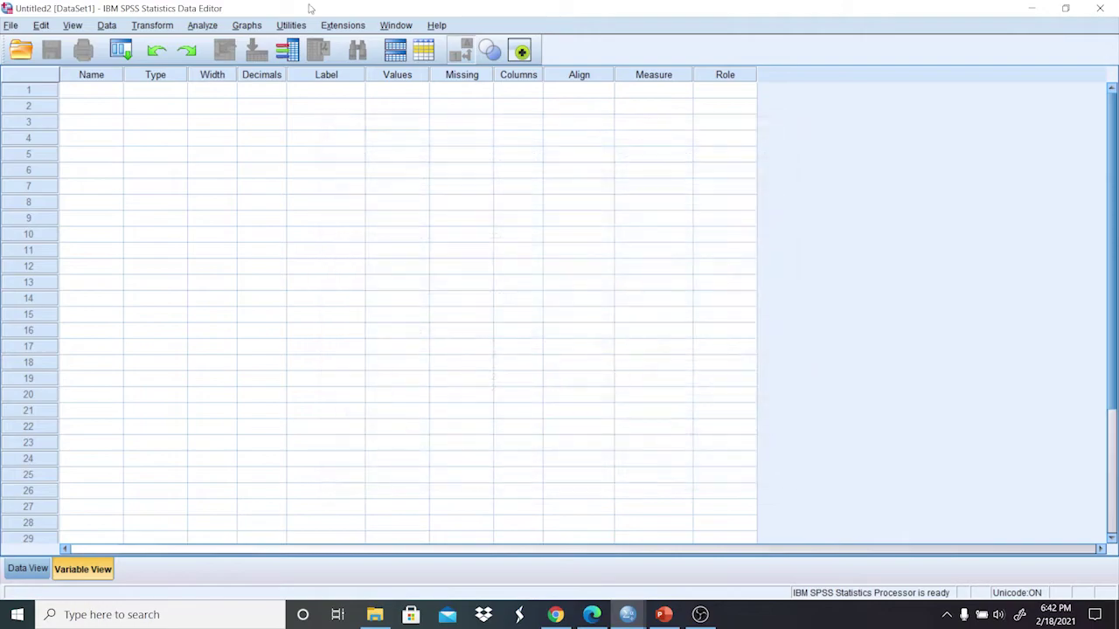
left_click(790, 124)
left_click(12, 26)
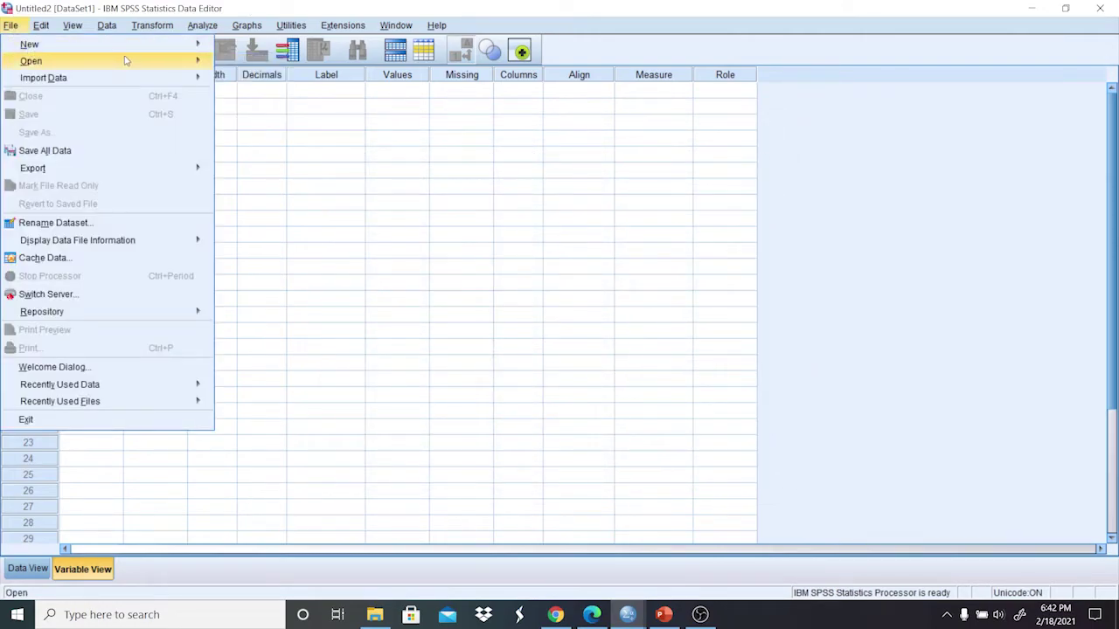
mouse_move(166, 46)
left_click(242, 47)
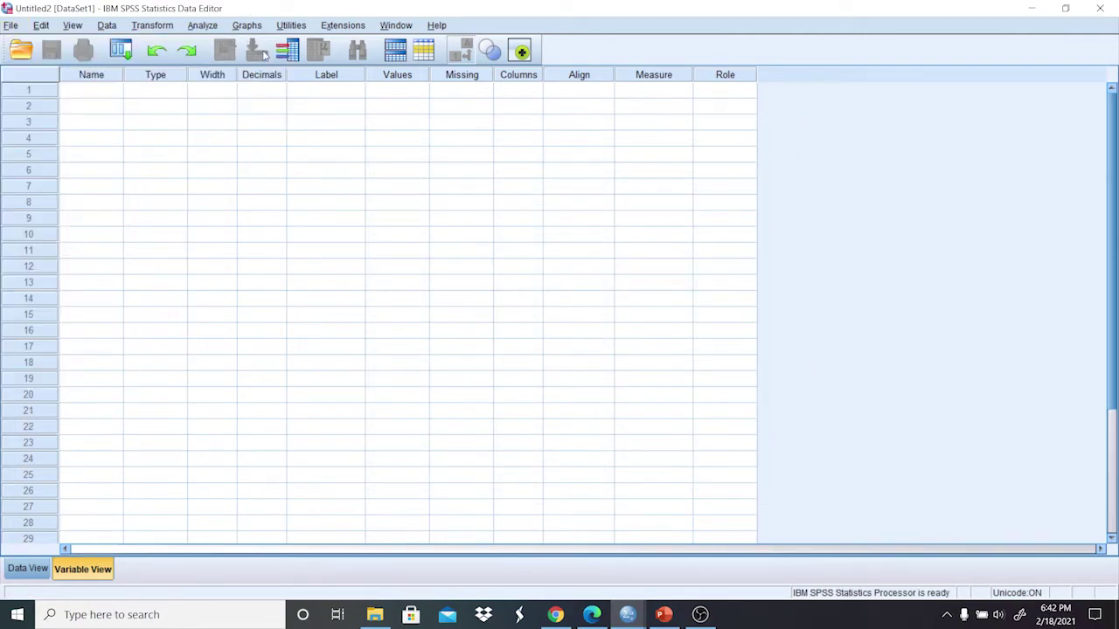
left_click(1100, 8)
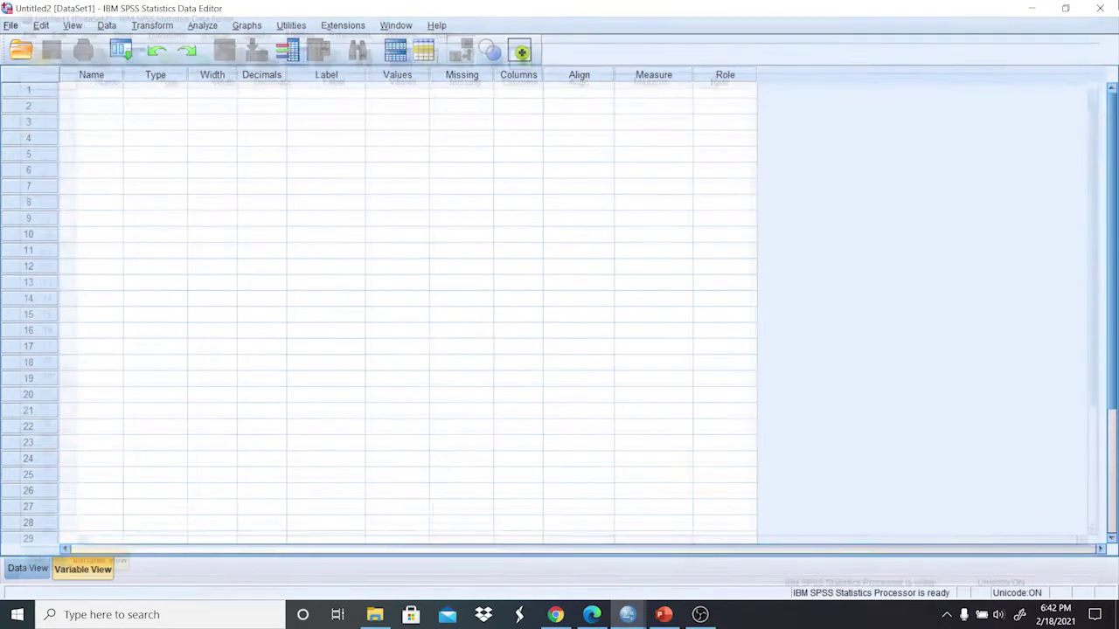
Open the Excel file ejemplo_cuestionario.xlsx as data, filtering the file type to Excel, and import its ejemplo_cuestionario worksheet.
left_click(12, 27)
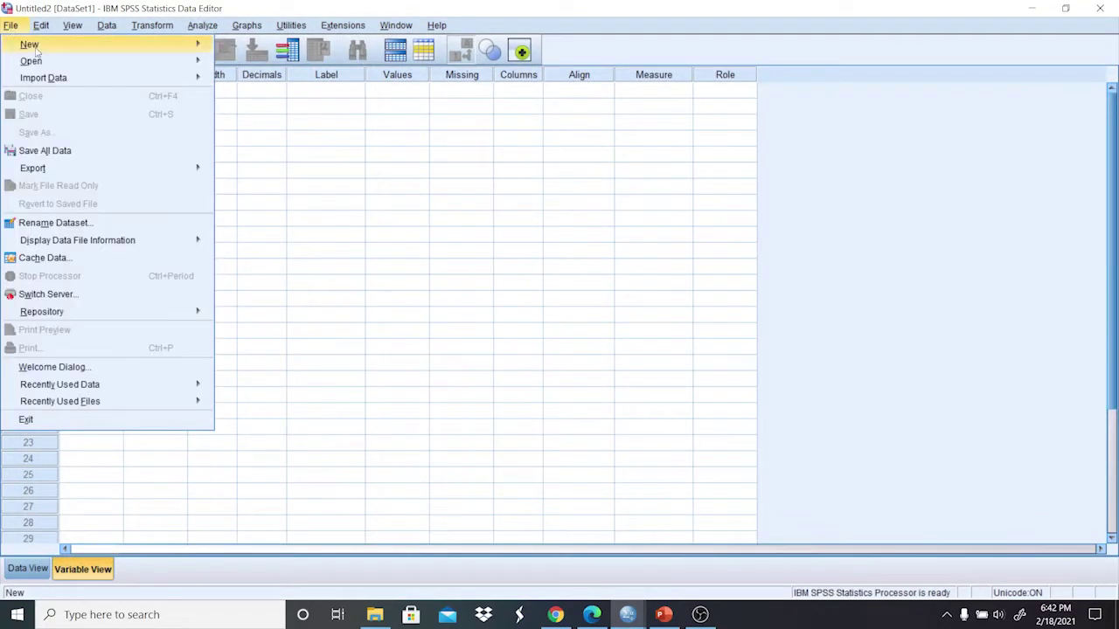
mouse_move(130, 58)
left_click(241, 65)
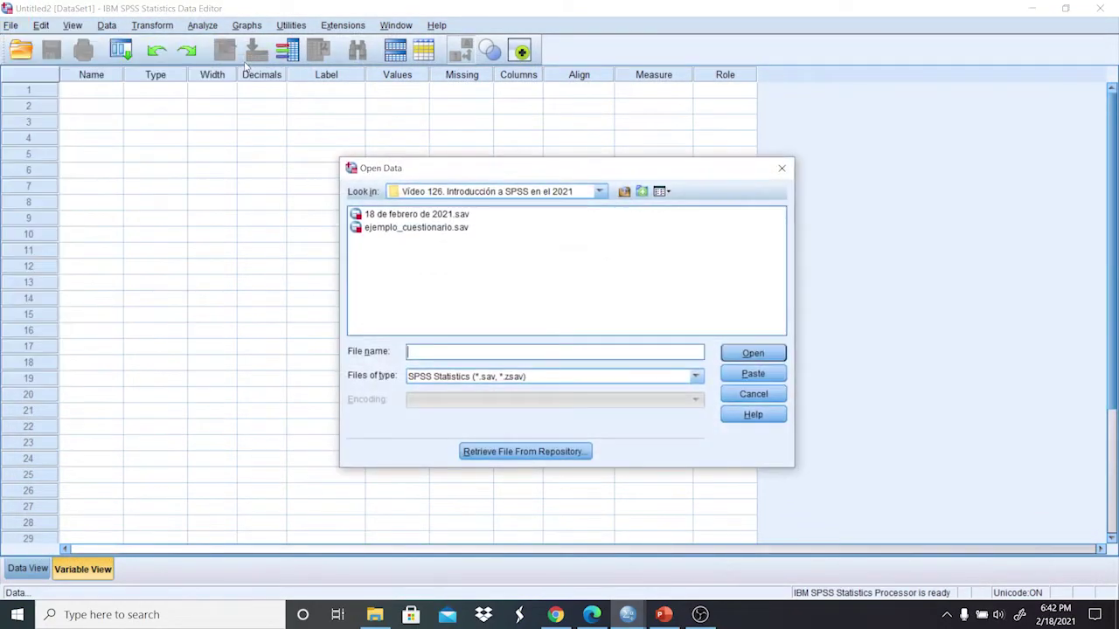
left_click(443, 380)
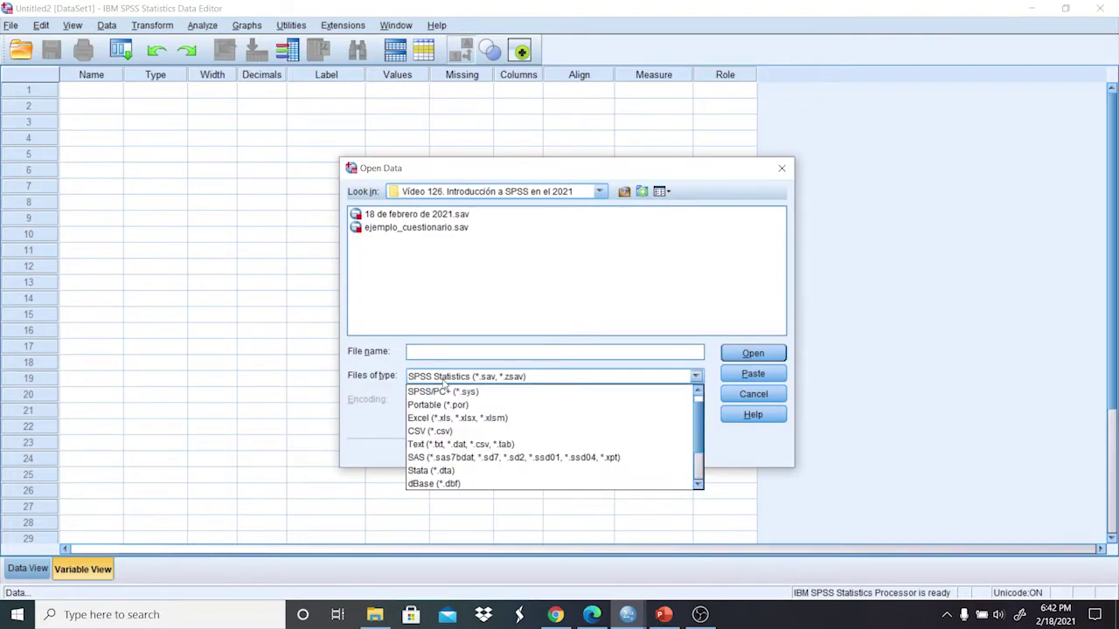
left_click(444, 419)
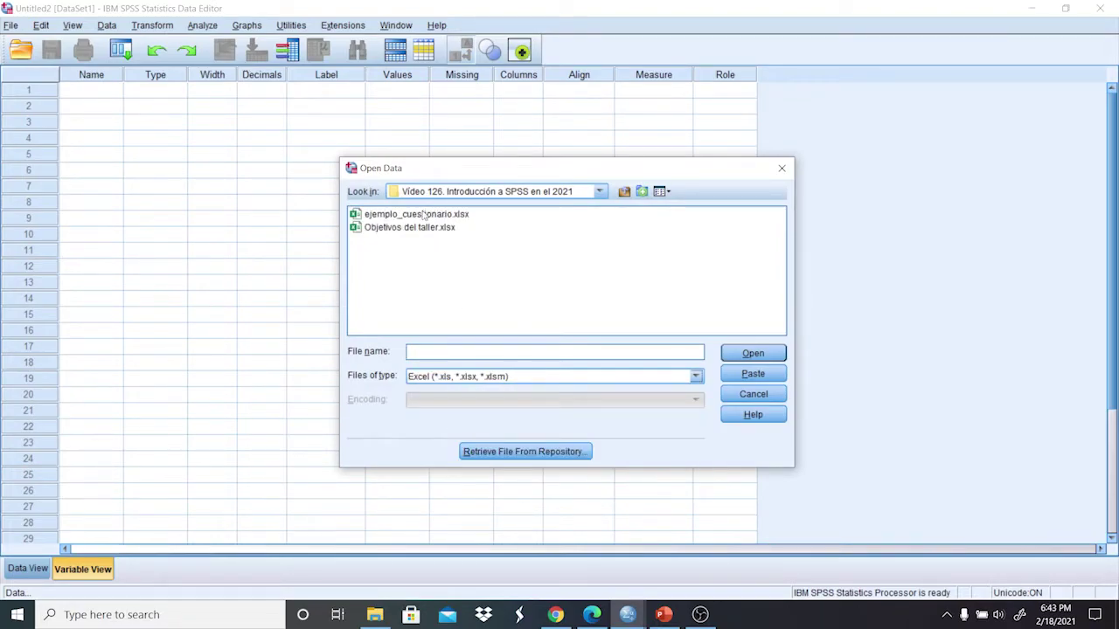
double_click(423, 217)
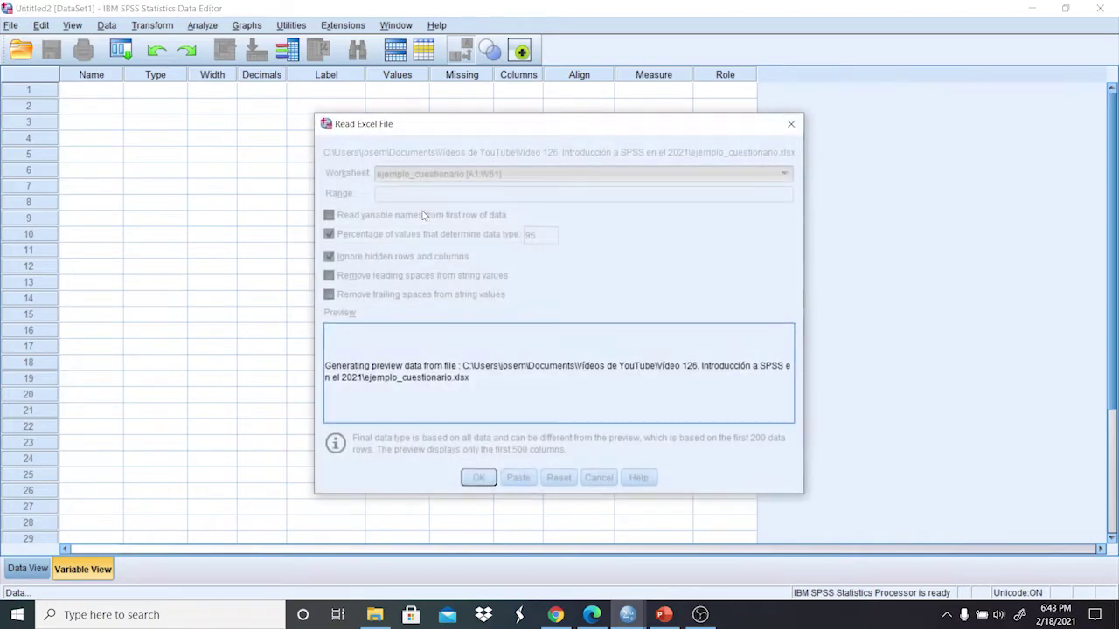
left_click(481, 479)
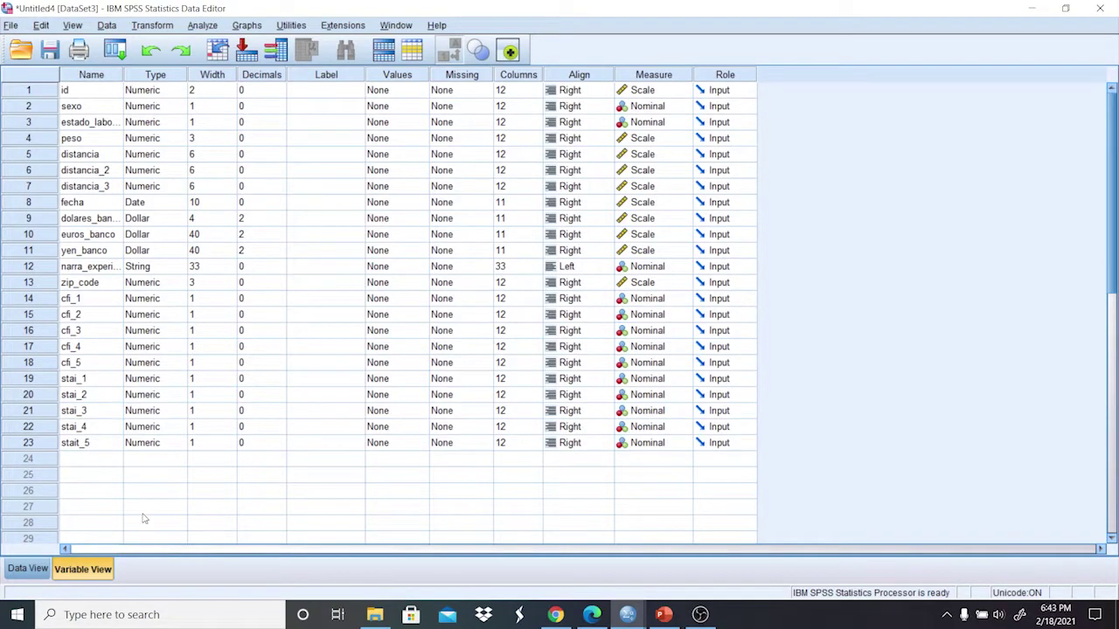
Examine the imported questionnaire's cases across the data columns and its variable definitions.
left_click(28, 569)
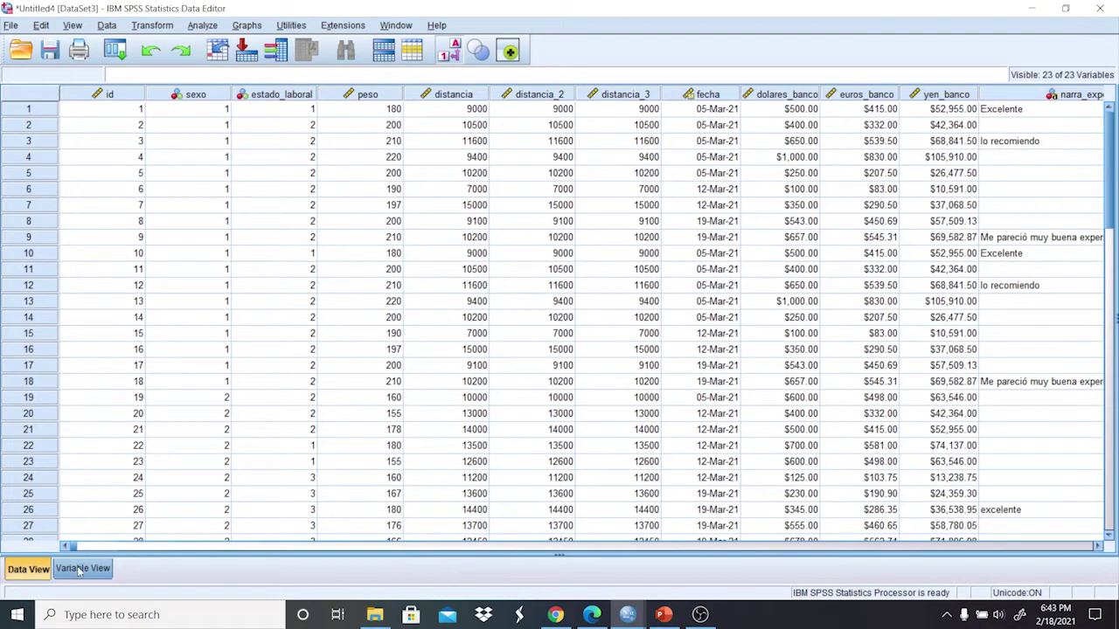
left_click_drag(79, 544, 399, 553)
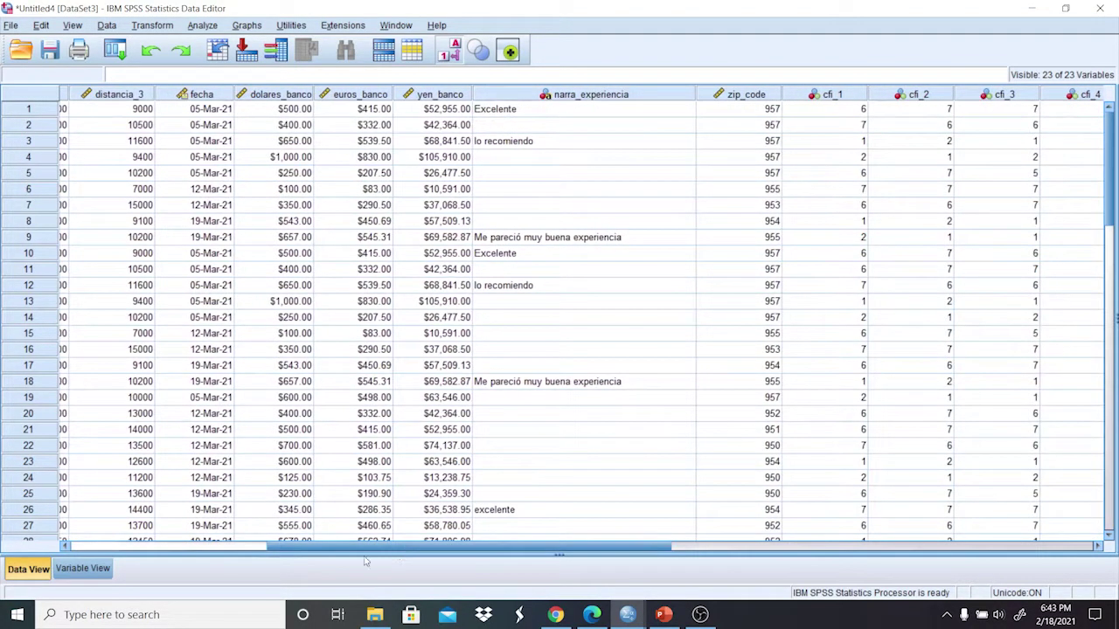
left_click(85, 569)
scroll(406, 193, "down", 4)
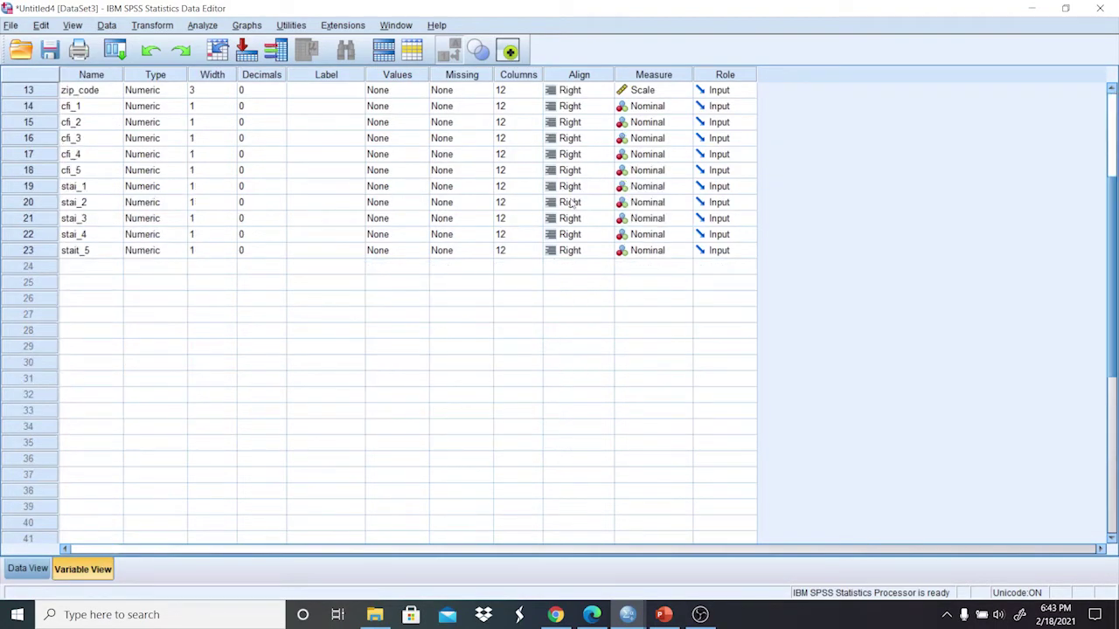
left_click_drag(1112, 227, 1112, 144)
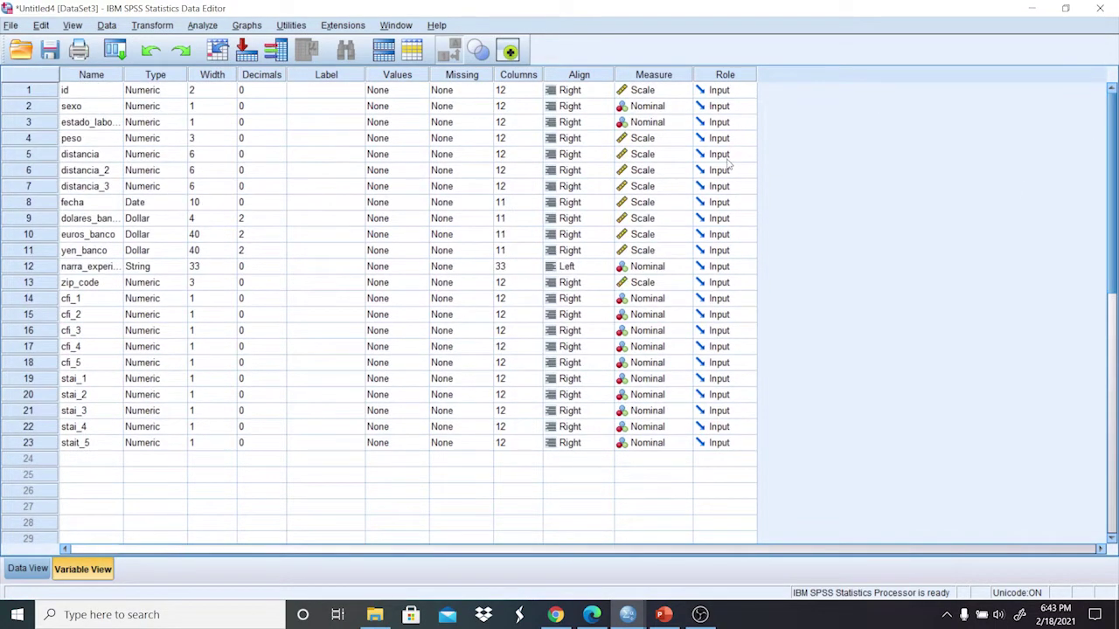
Open the saved file 18 de febrero de 2021.sav and copy its entire Label column of variable definitions.
left_click(374, 614)
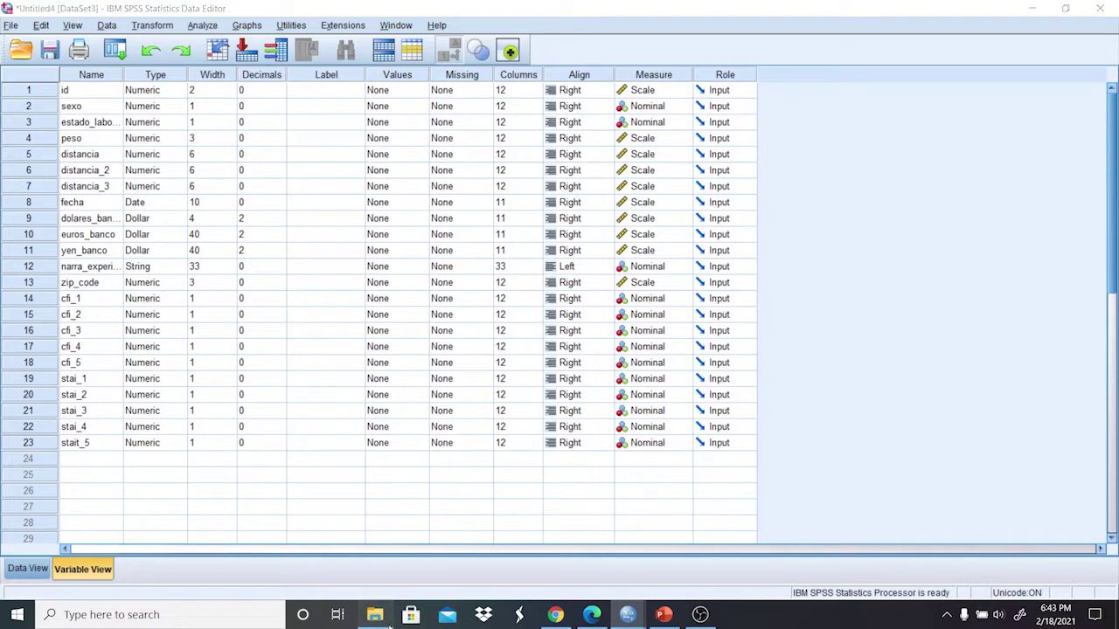
double_click(181, 178)
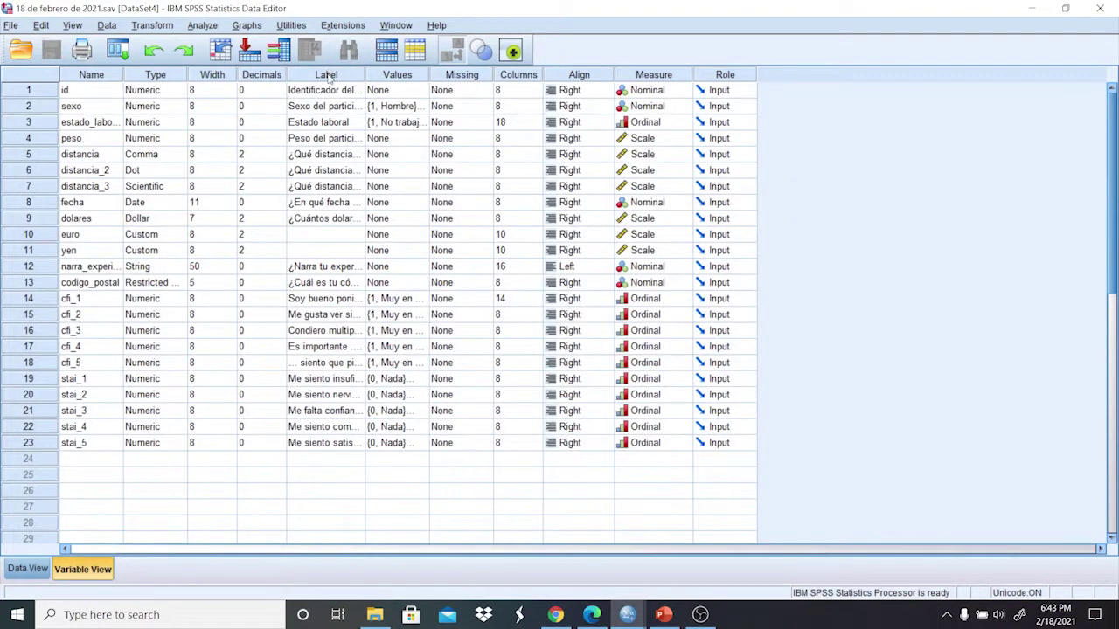
left_click(326, 75)
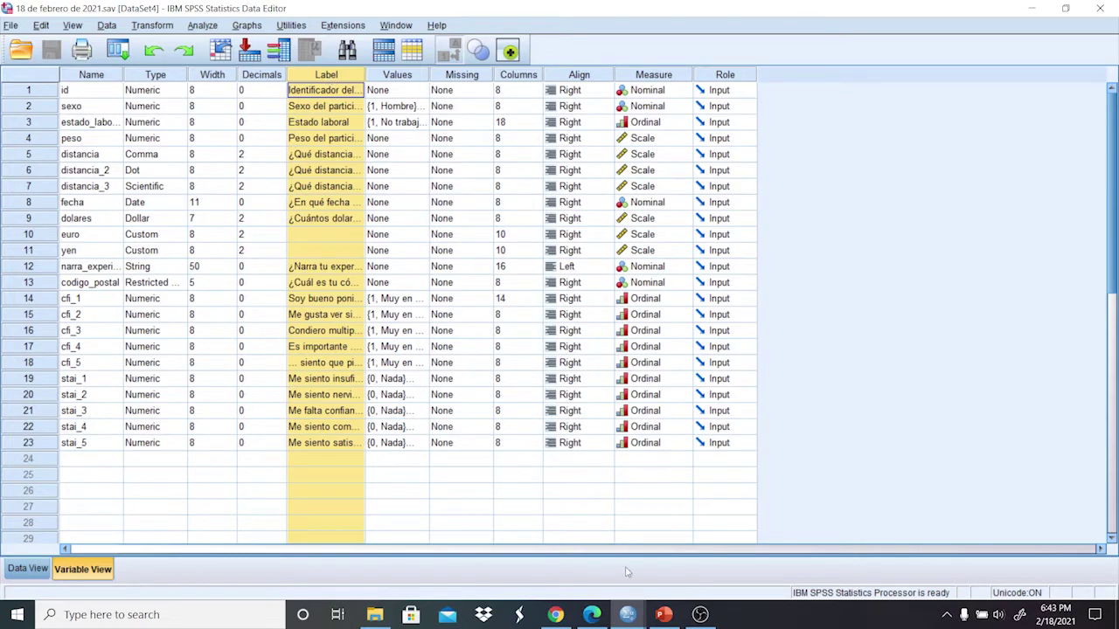
Switch to the imported Untitled4 dataset and paste the copied labels into its Label column.
mouse_move(628, 615)
mouse_move(682, 547)
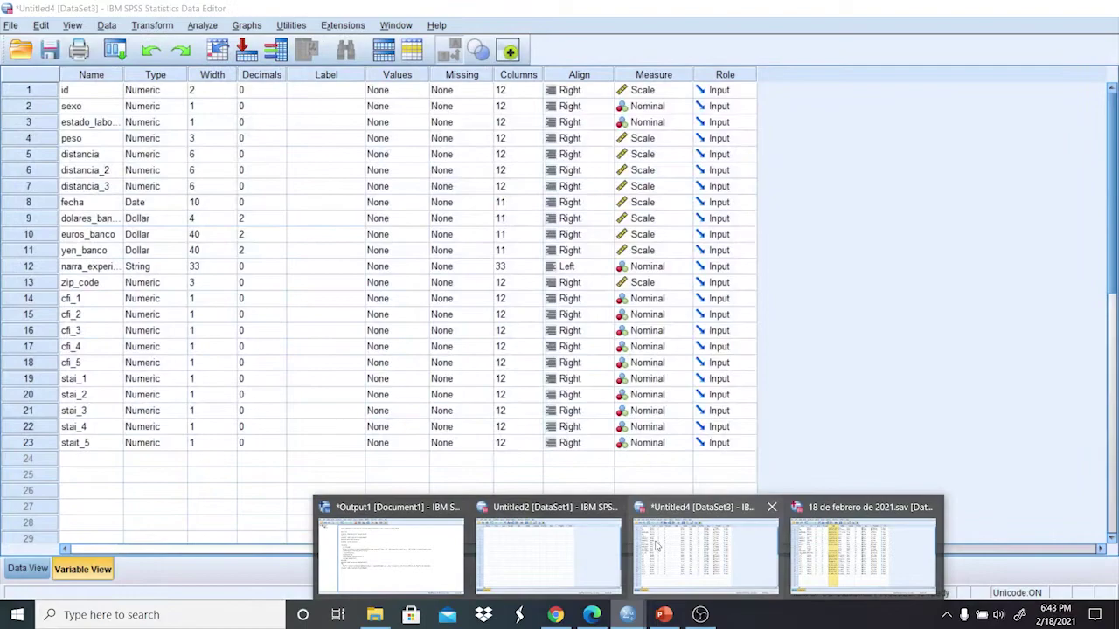
left_click(657, 546)
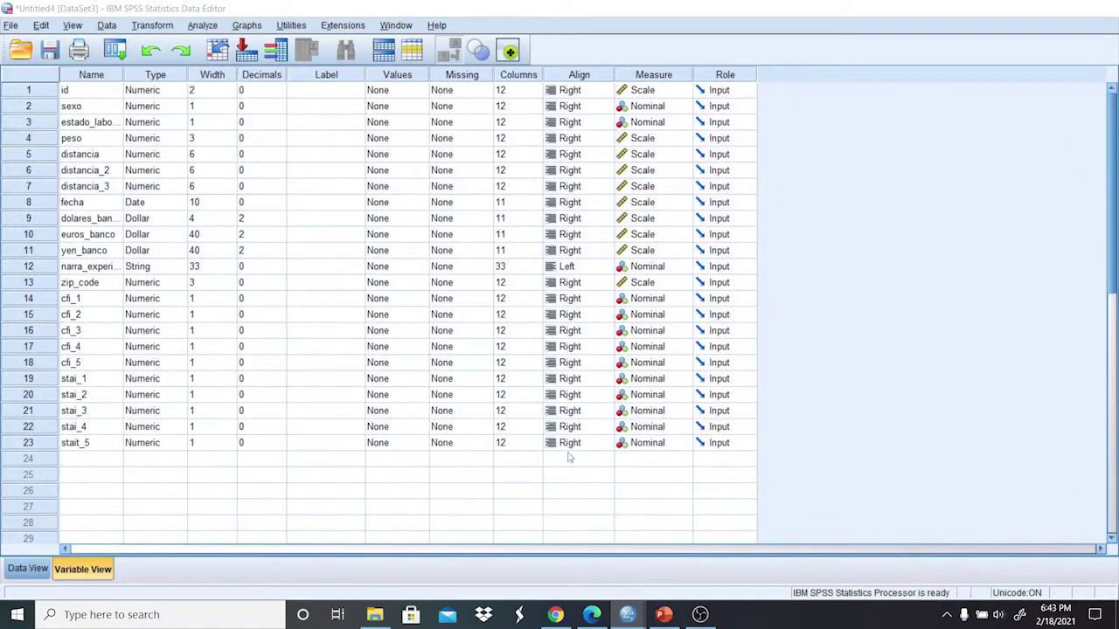
left_click(325, 75)
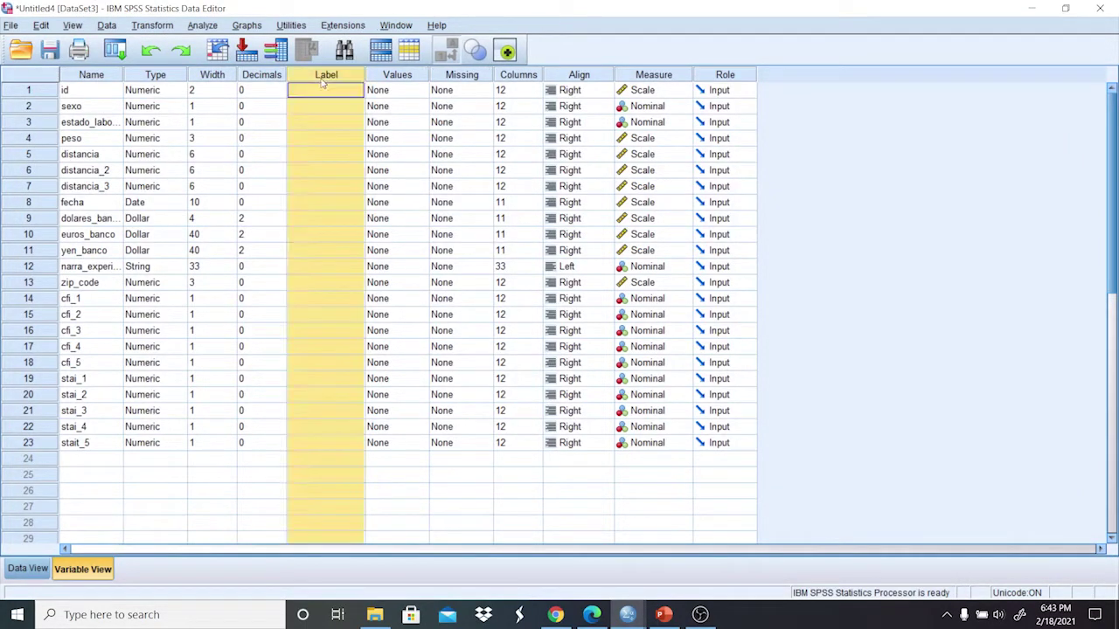
key("ctrl+v")
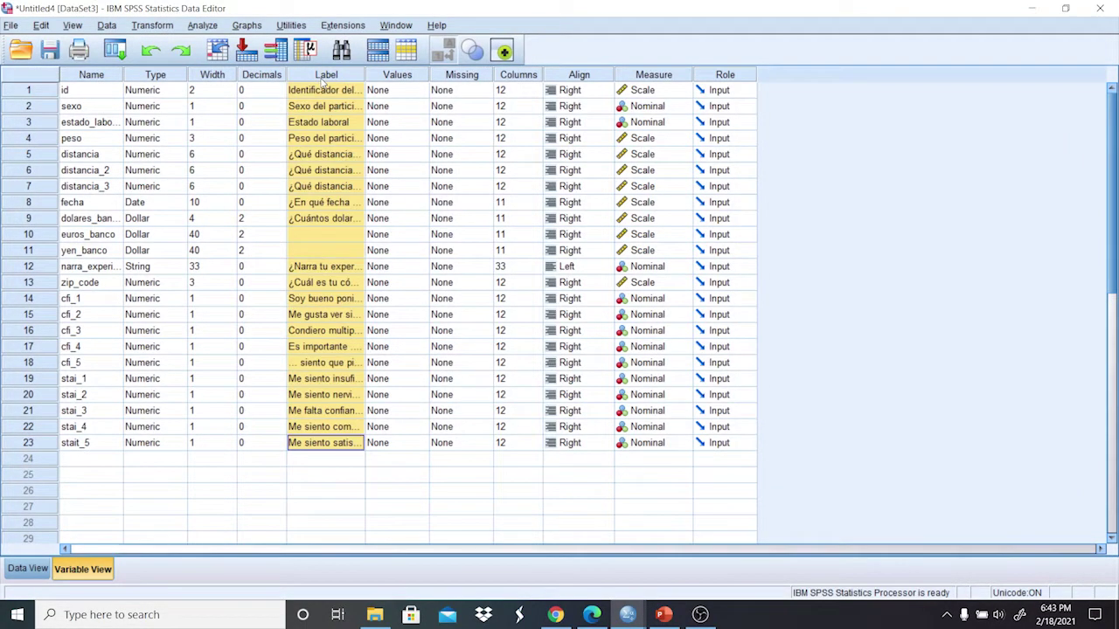
Check the imported data from zip_code to stait_5, then return to the variable definitions.
left_click(28, 569)
left_click(79, 569)
left_click(28, 569)
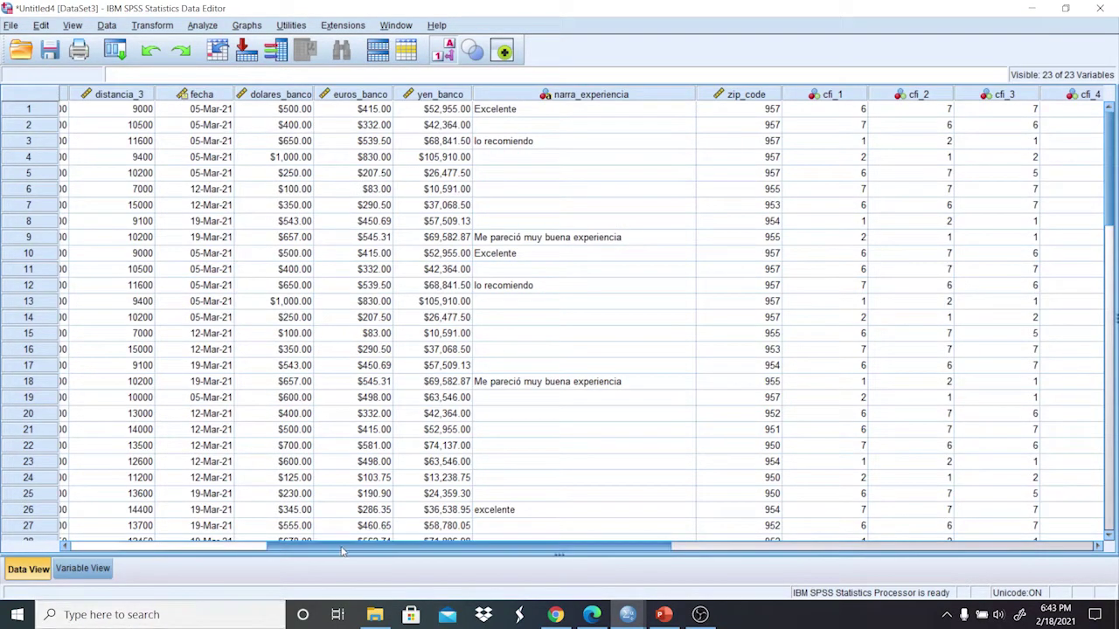
left_click_drag(344, 551, 562, 552)
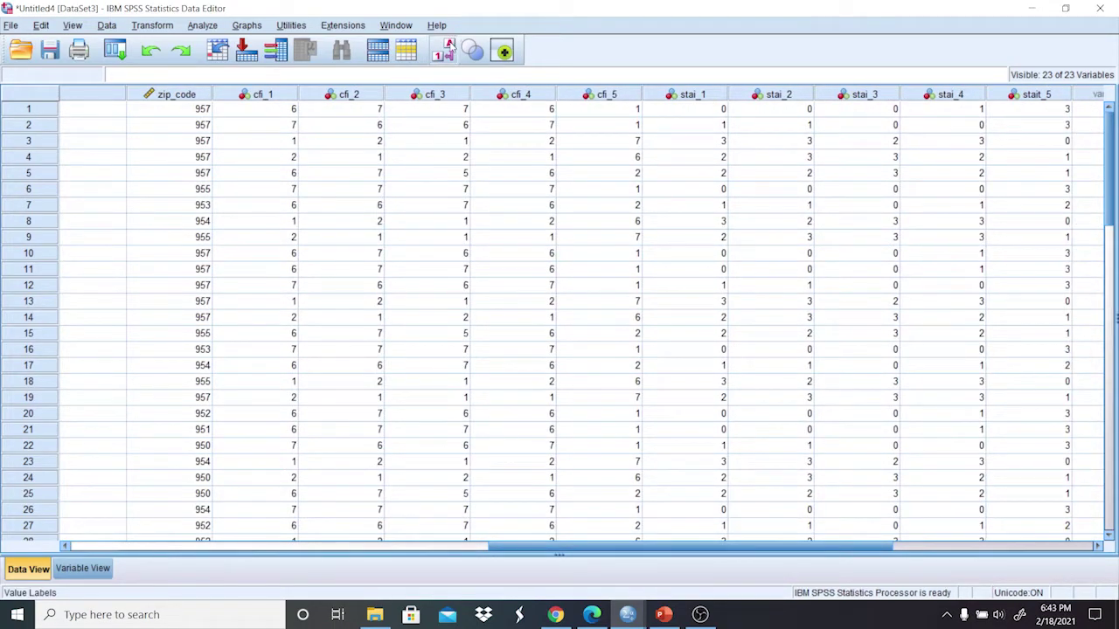
left_click(95, 569)
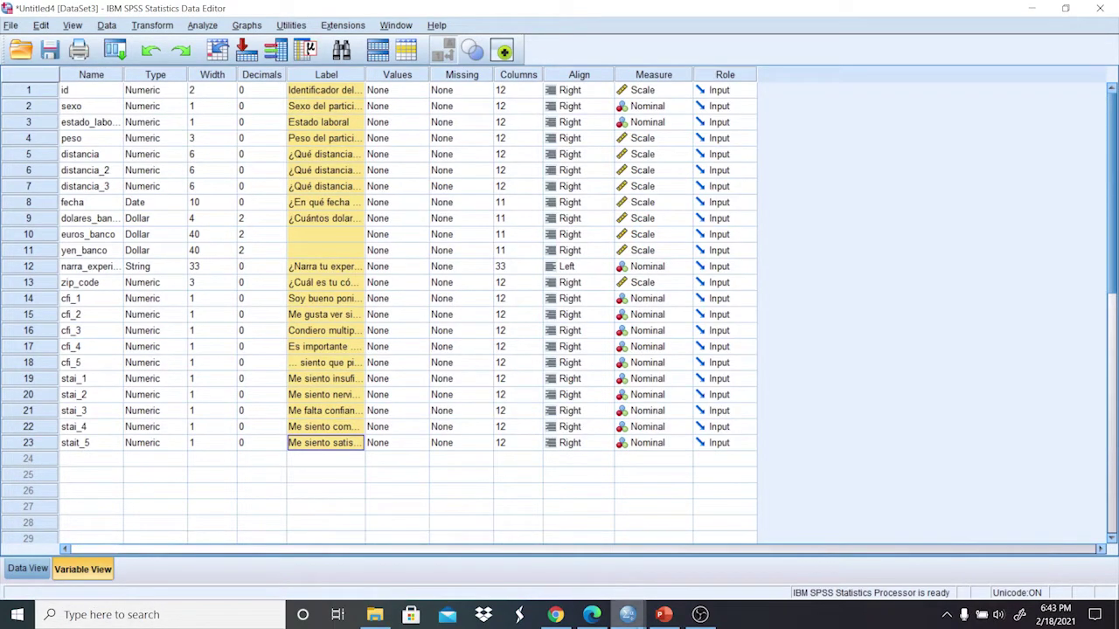
Copy the entire Values column from 18 de febrero de 2021.sav and go back to the imported Untitled4 dataset.
mouse_move(628, 615)
left_click(820, 521)
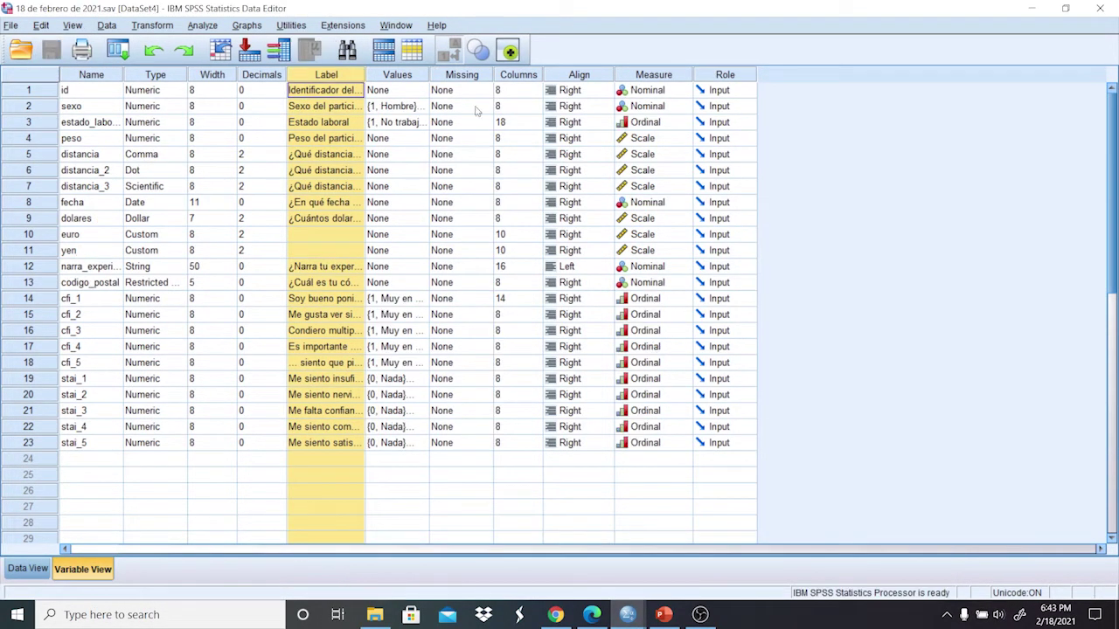
left_click(416, 77)
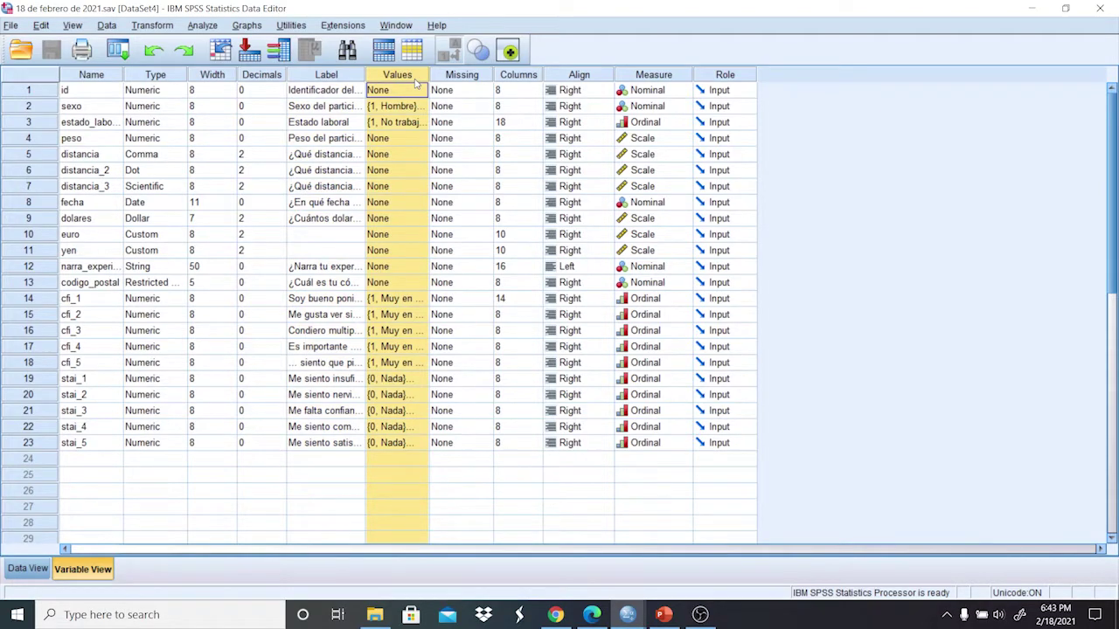
mouse_move(628, 615)
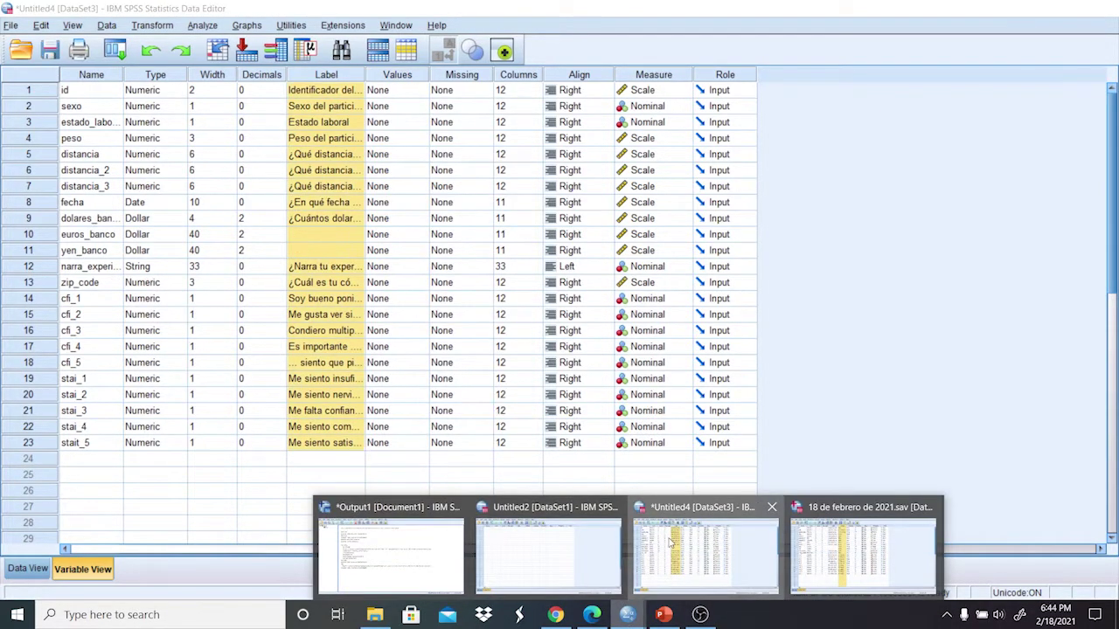
Paste the copied value labels into the whole Values column of the Untitled4 dataset.
left_click(717, 544)
left_click(385, 78)
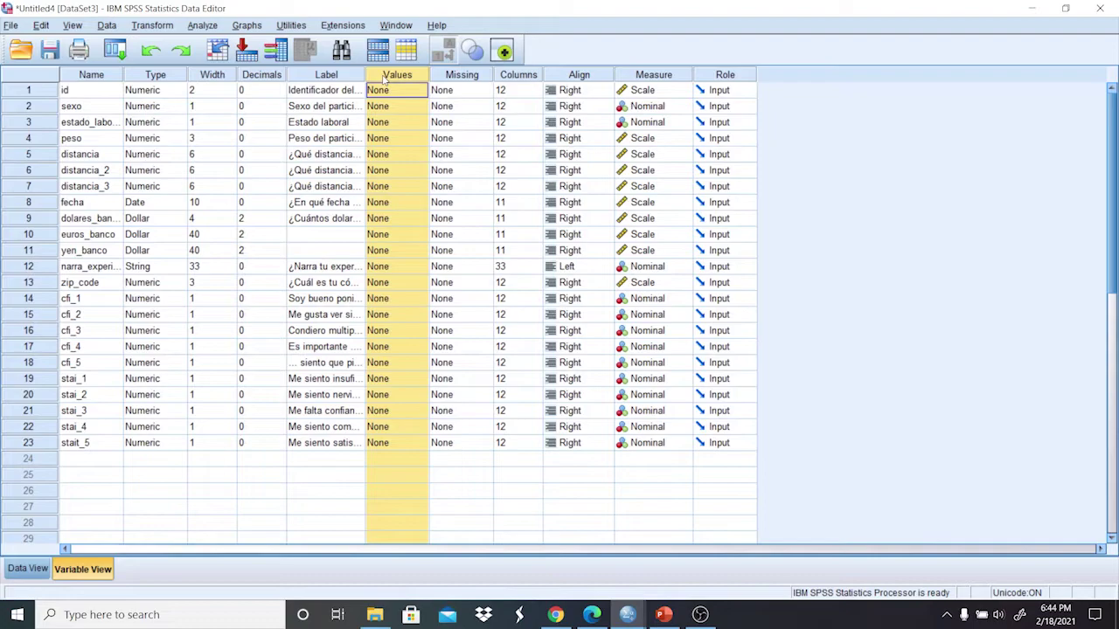
key("ctrl+v")
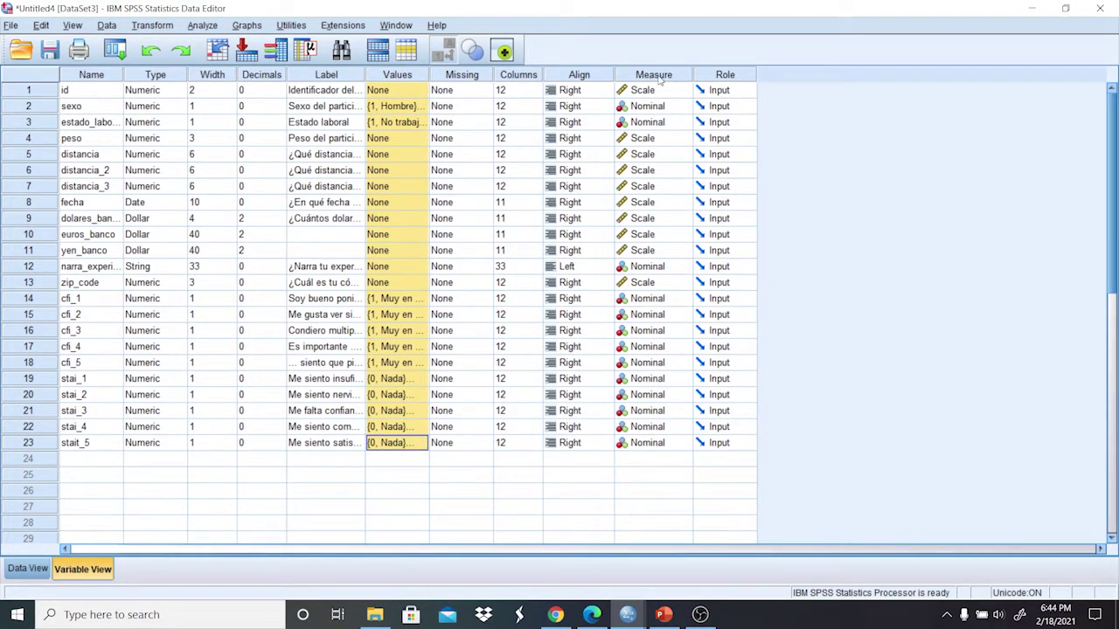
Copy the Measure column from 18 de febrero de 2021.sav and paste it over the Measure column of Untitled4.
mouse_move(627, 614)
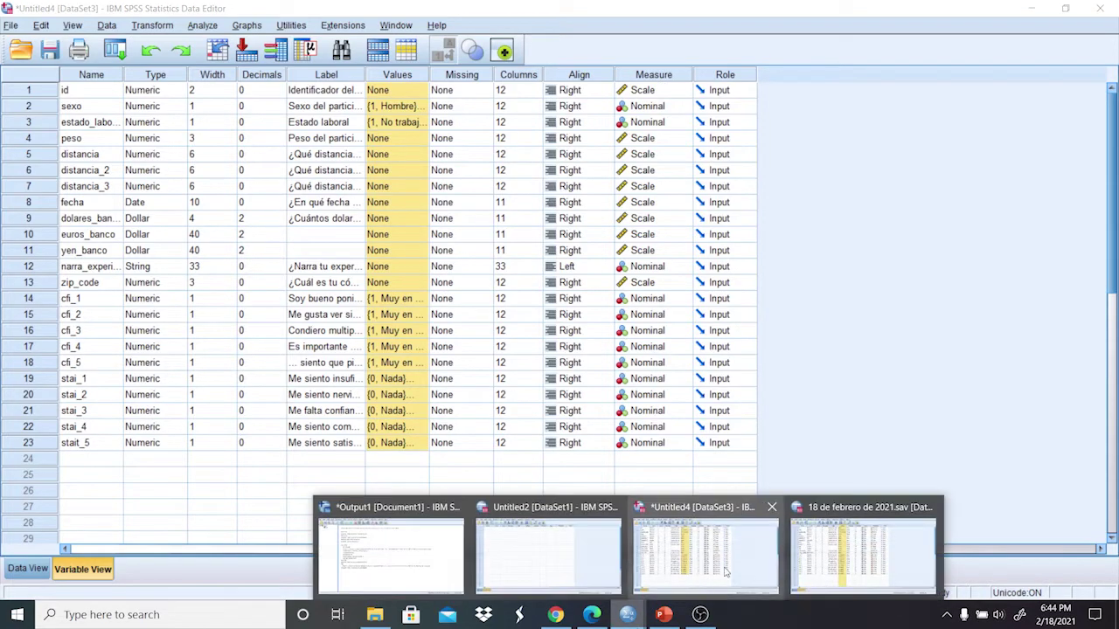
left_click(863, 559)
left_click(660, 76)
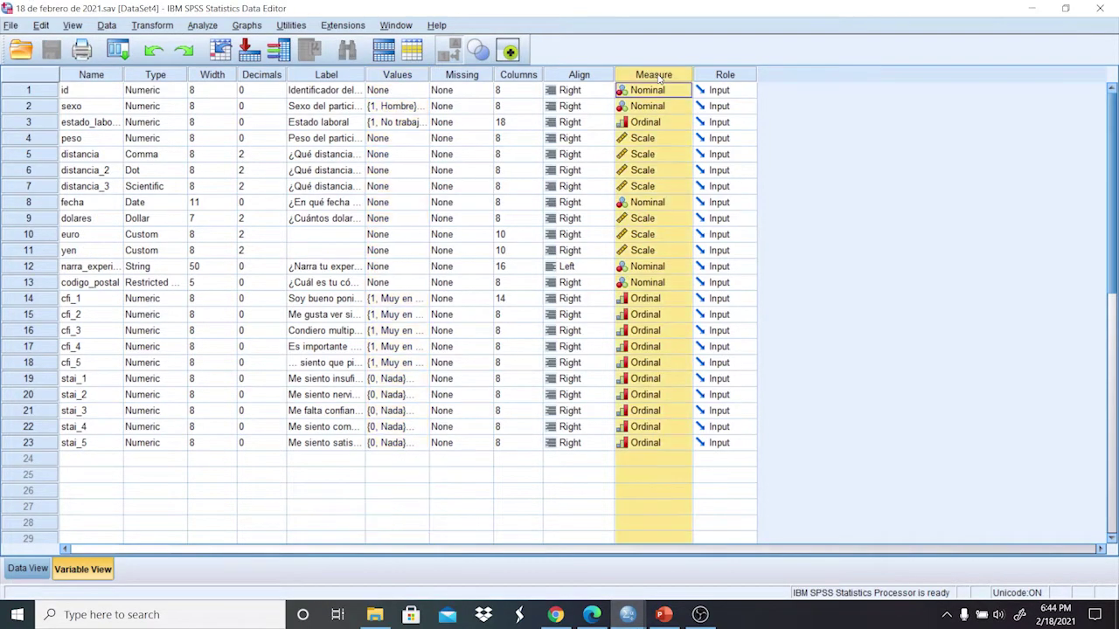
mouse_move(627, 614)
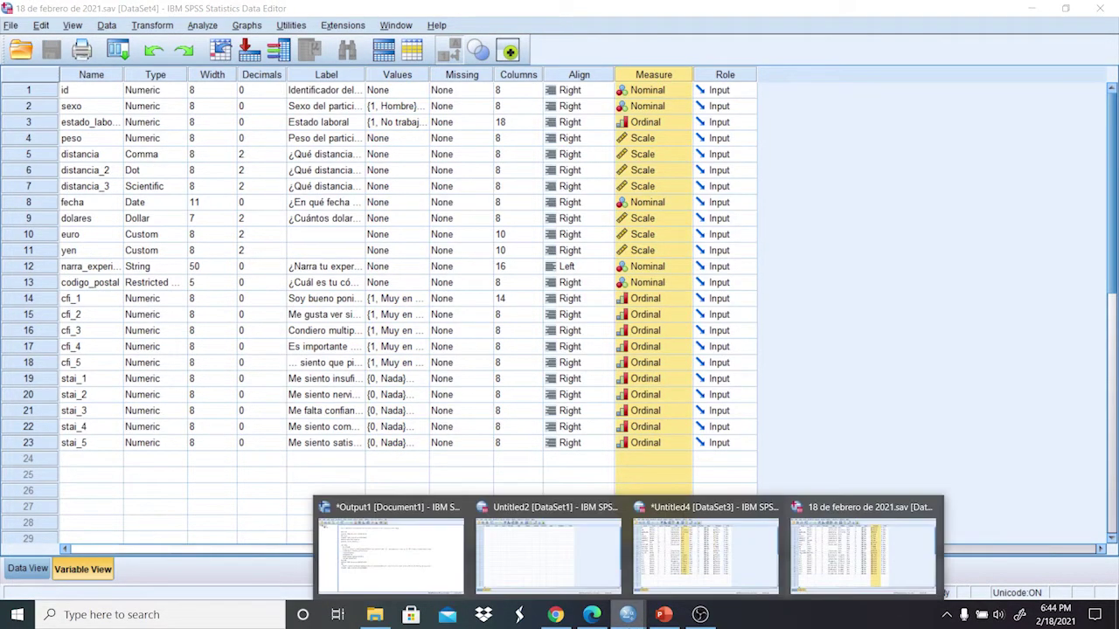
left_click(664, 563)
left_click(657, 77)
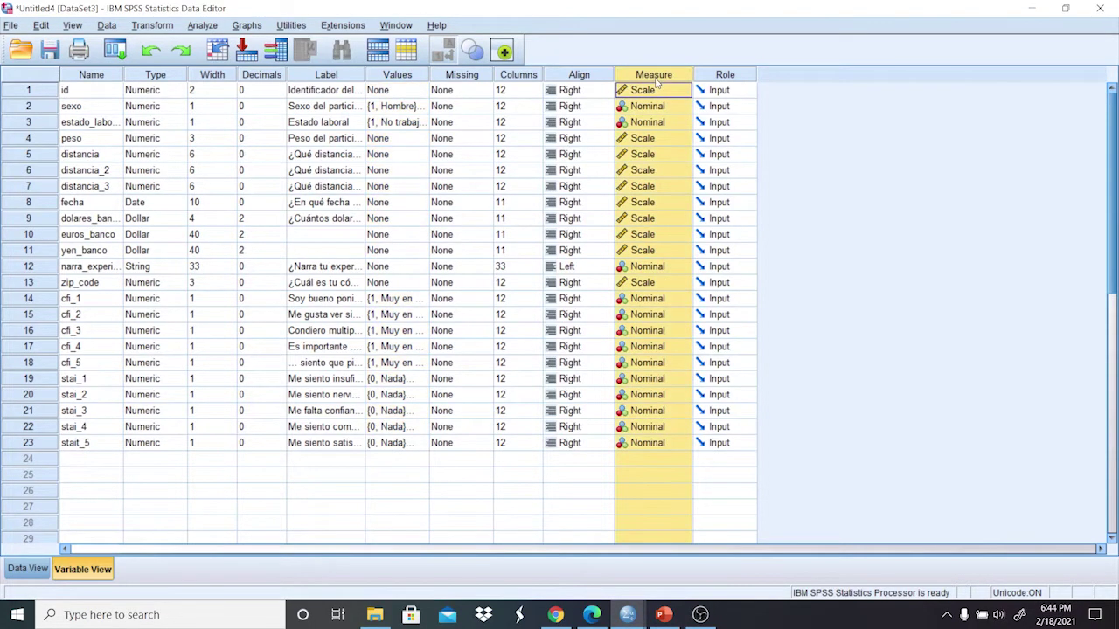
key("ctrl+v")
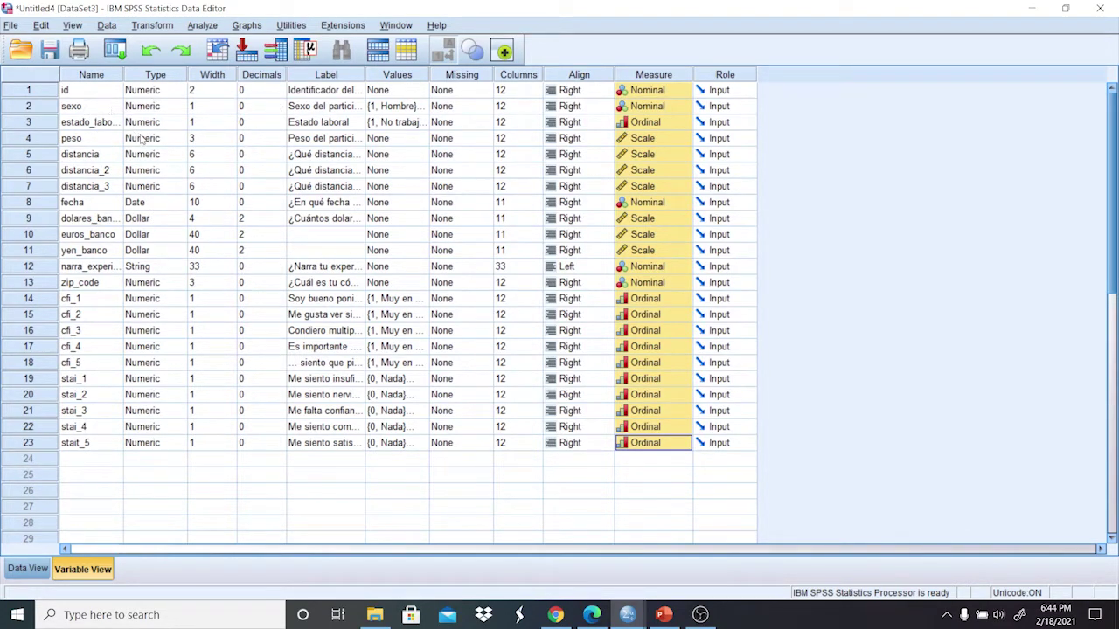
Set the variable type of distancia to Comma.
left_click(177, 158)
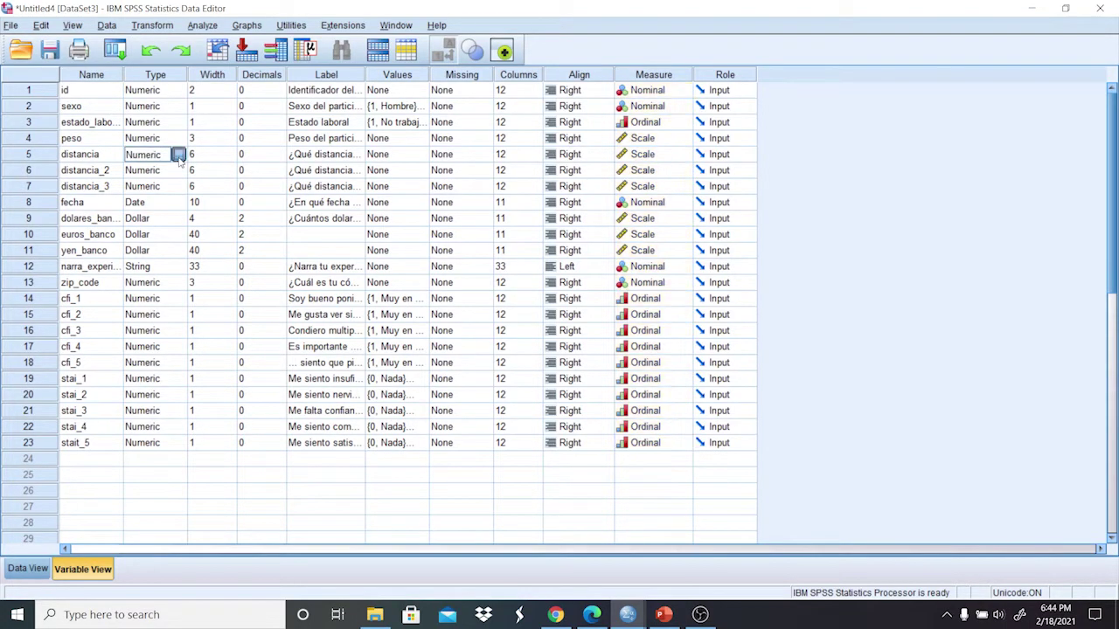
left_click(182, 154)
left_click(397, 229)
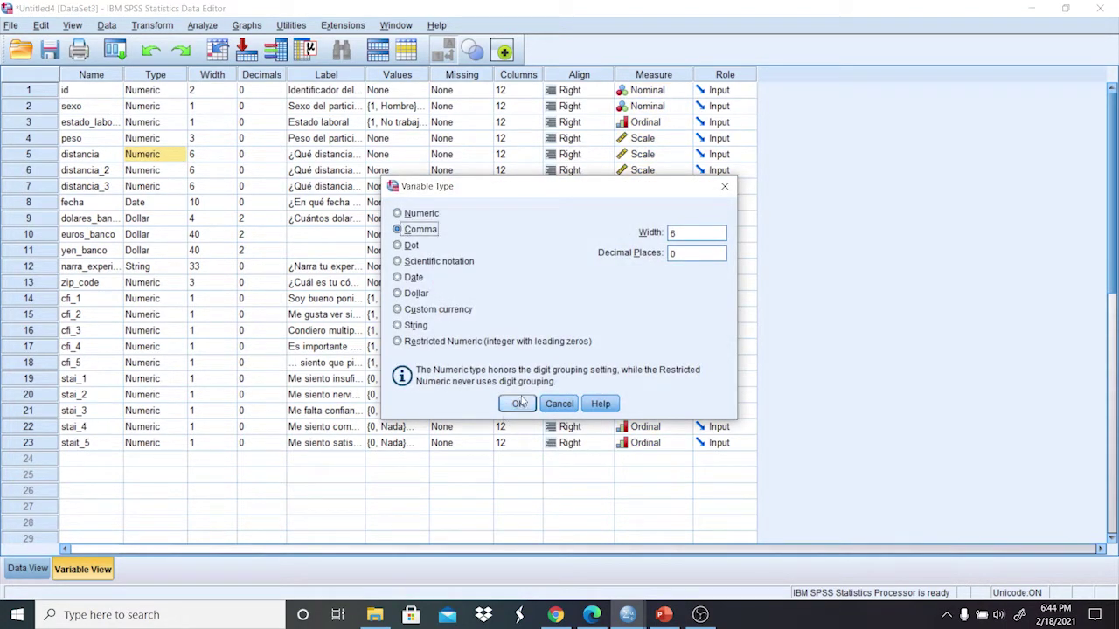
left_click(518, 404)
Set the variable type of distancia_2 to Dot.
left_click(187, 172)
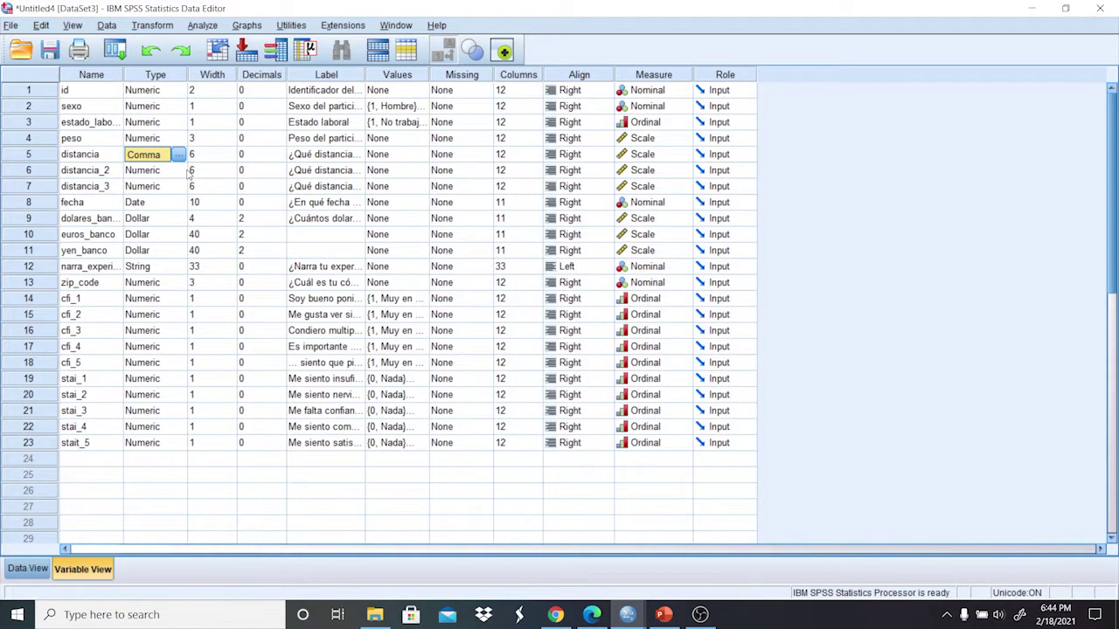
left_click(180, 171)
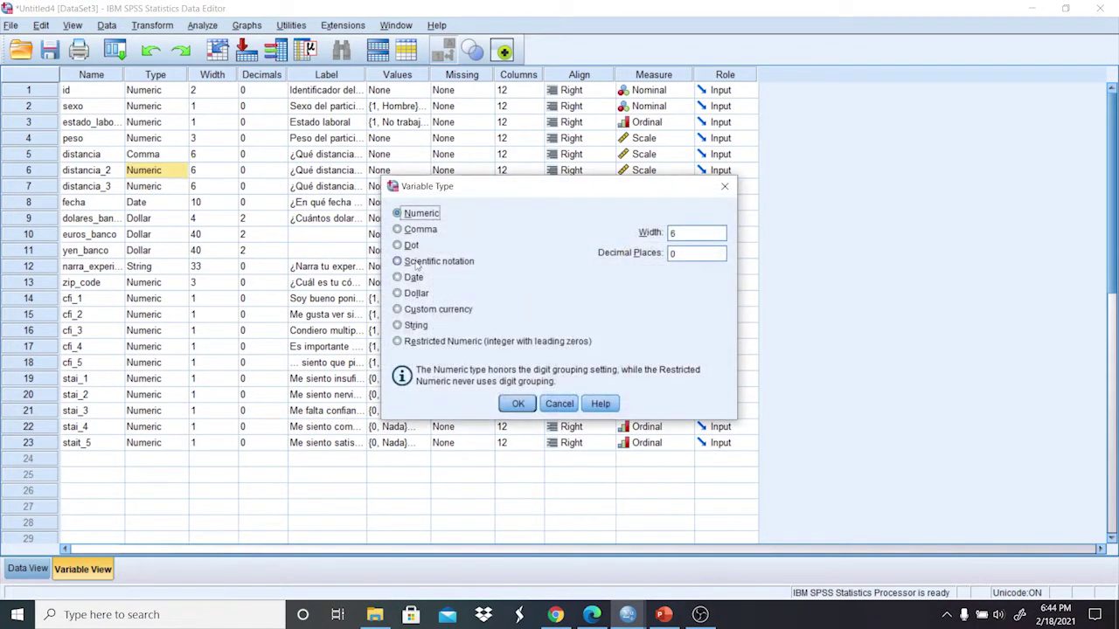
left_click(408, 246)
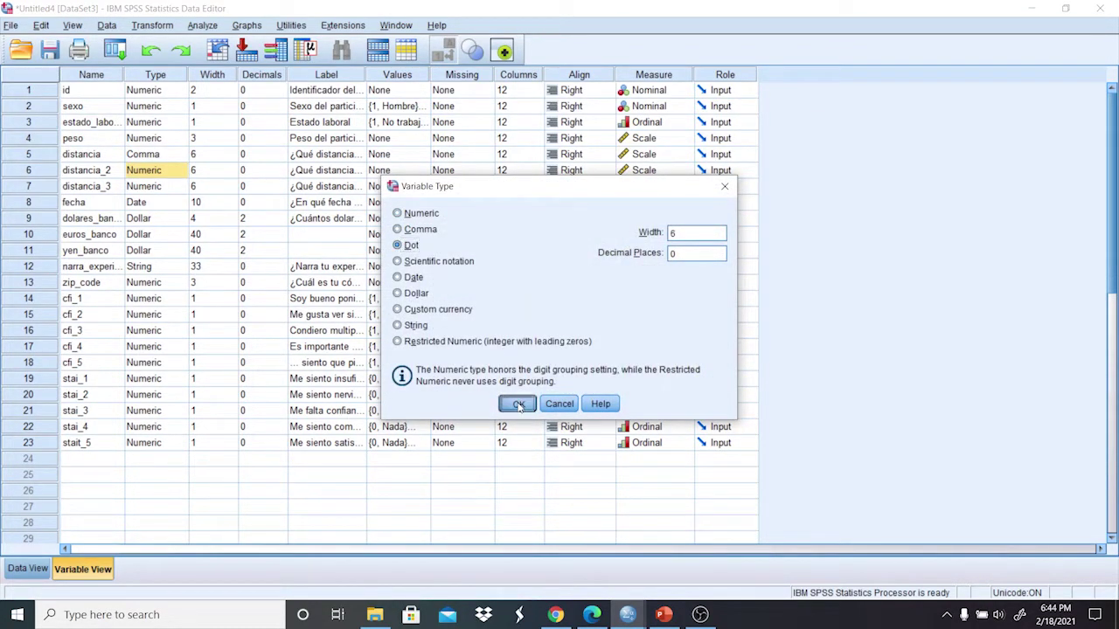
left_click(517, 404)
Set the variable type of distancia_3 to Scientific notation.
left_click(179, 187)
left_click(180, 186)
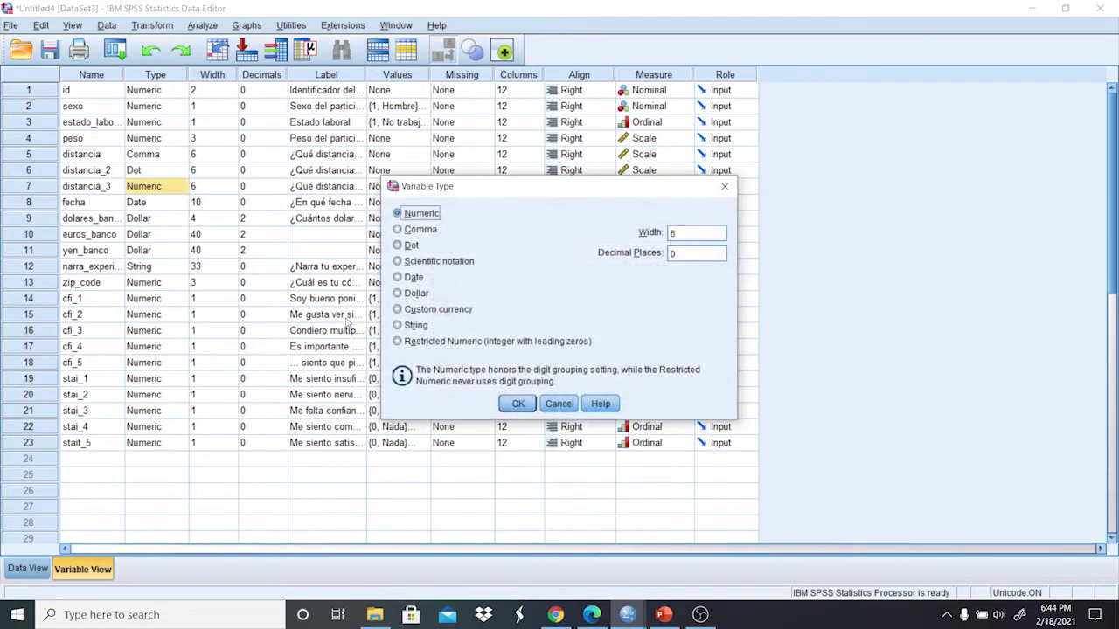
left_click(398, 261)
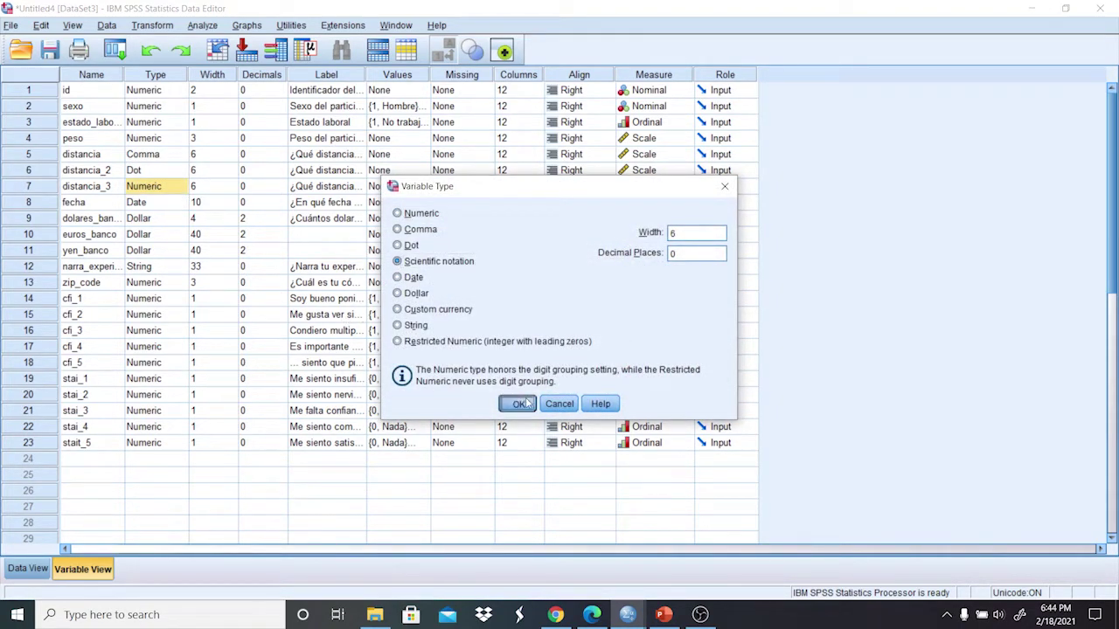
left_click(518, 404)
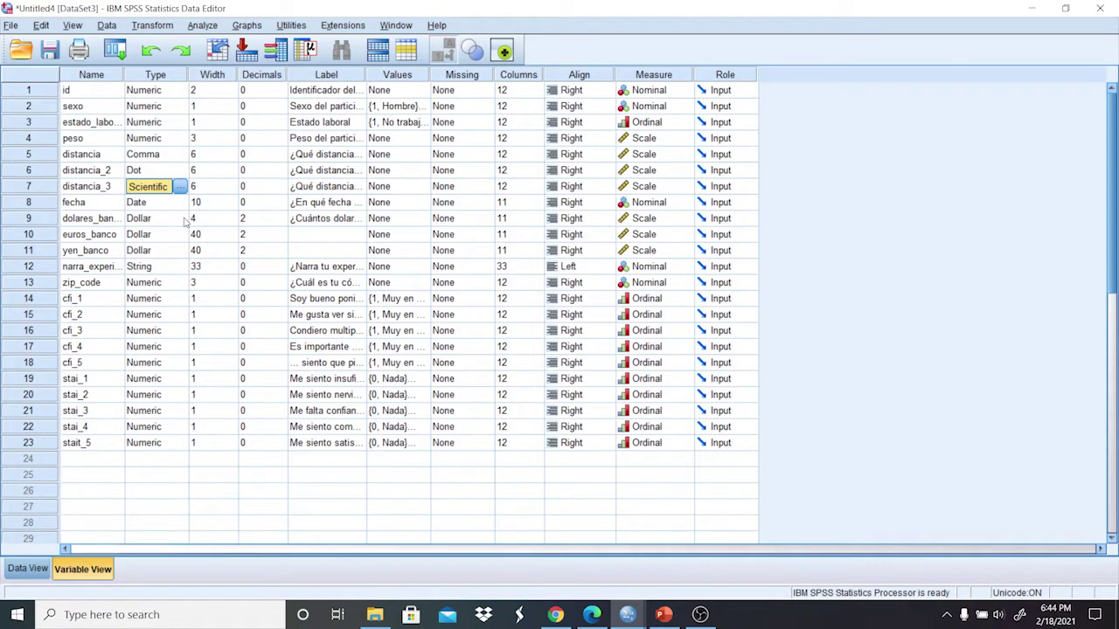
Set the variable type of euros_banco to Custom currency with the CCA euro format.
left_click(179, 234)
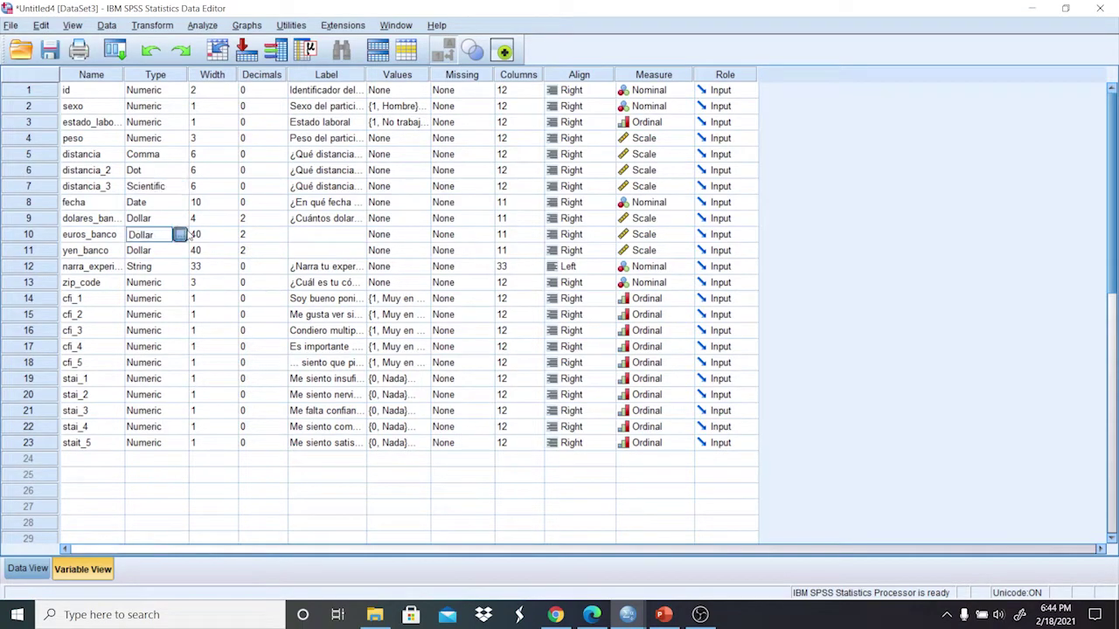
left_click(180, 235)
left_click(404, 310)
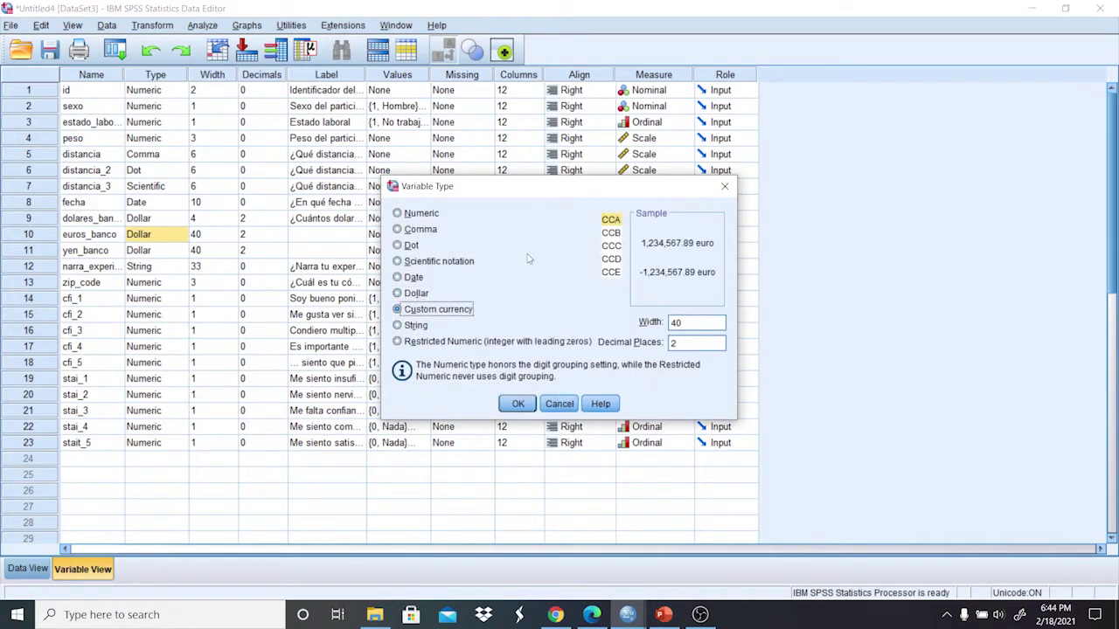
left_click(515, 404)
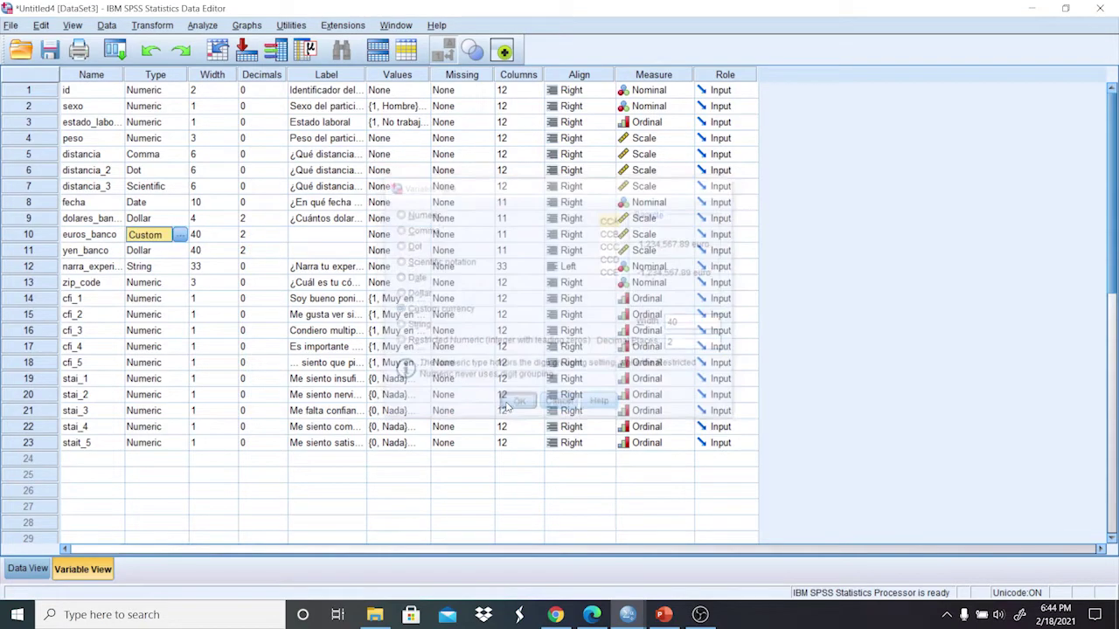
Set the variable type of yen_banco to Custom currency with the CCB yen format.
left_click(185, 251)
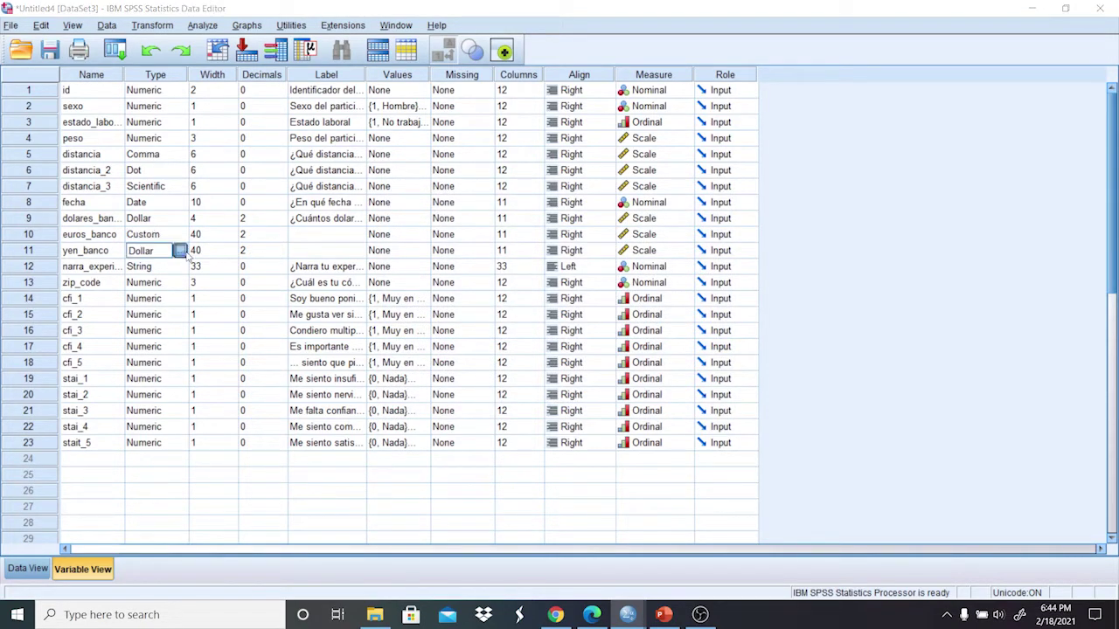
left_click(180, 250)
left_click(437, 310)
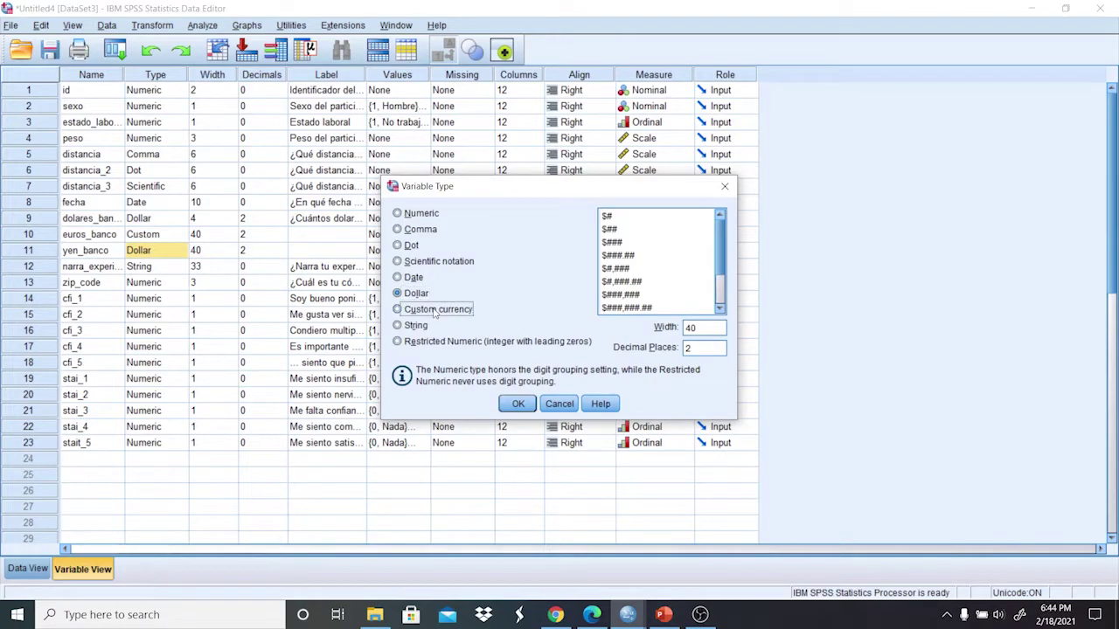
left_click(611, 234)
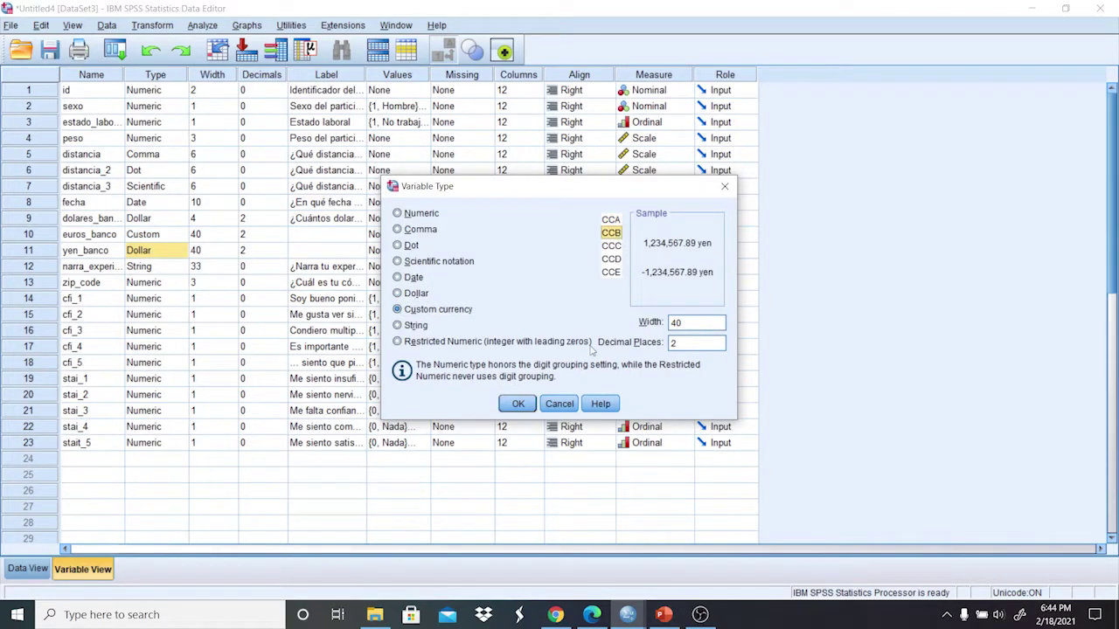
left_click(518, 406)
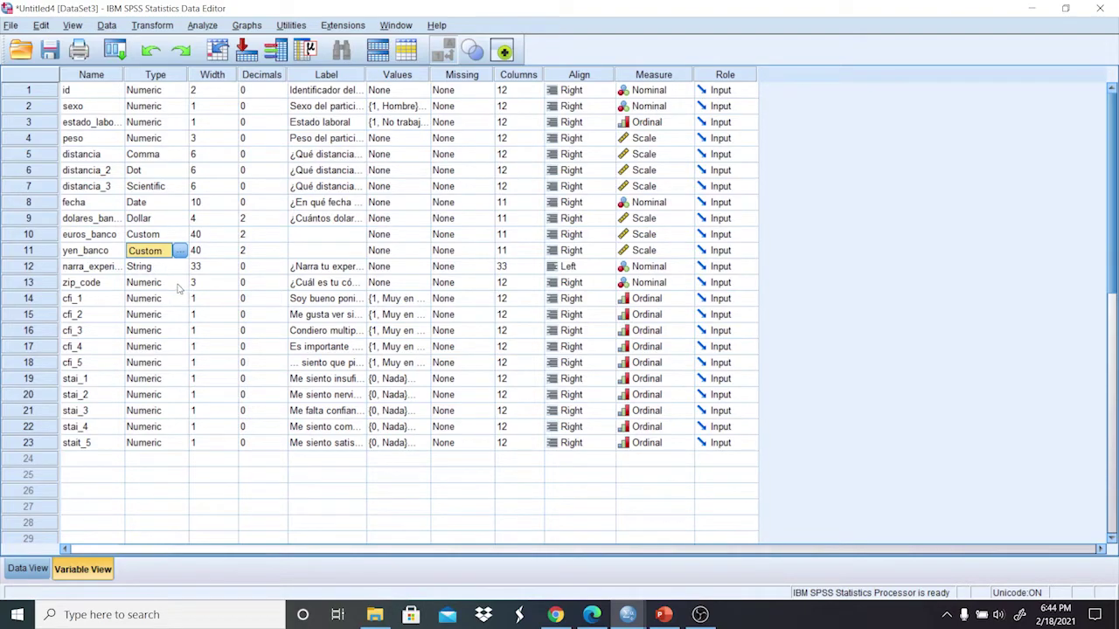
Set the variable type of zip_code to Restricted Numeric (integer with leading zeros).
left_click(177, 286)
left_click(180, 284)
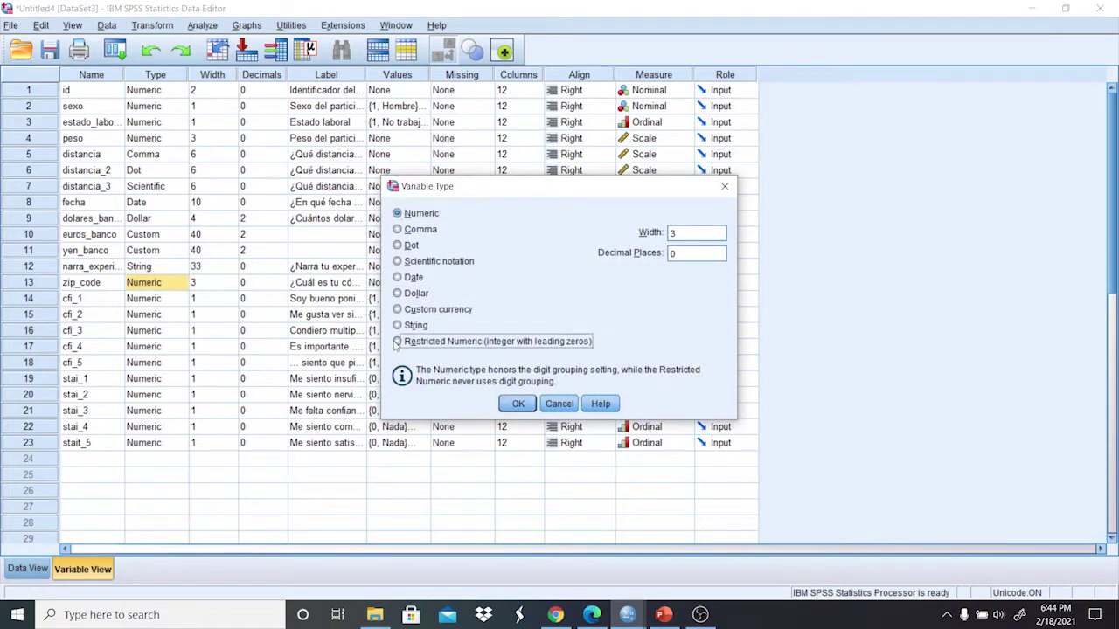
left_click(397, 342)
left_click(518, 404)
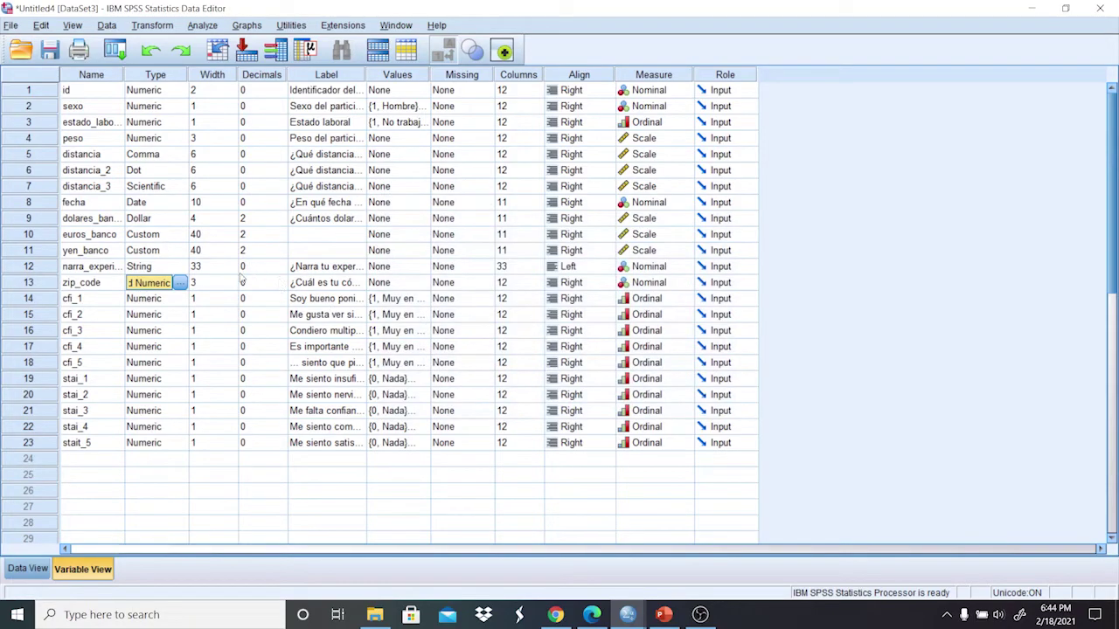
Review the cfi and stai columns in the data, toggling the value labels off and on, and return to the variable definitions.
left_click(28, 569)
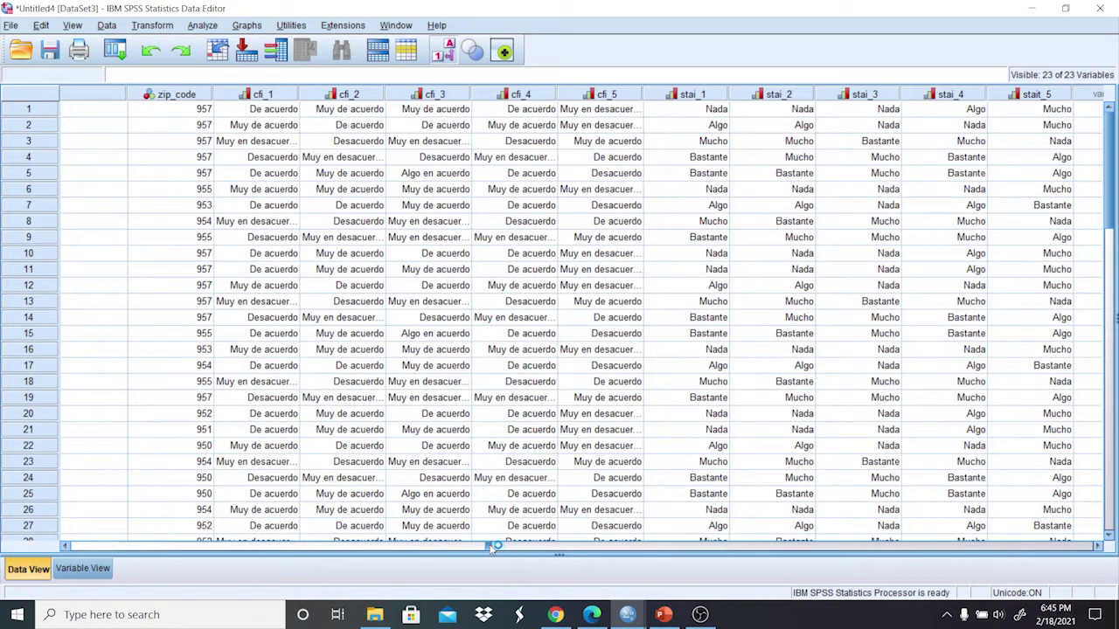
mouse_move(489, 546)
left_mouse_down()
mouse_move(994, 503)
mouse_move(491, 525)
left_mouse_up()
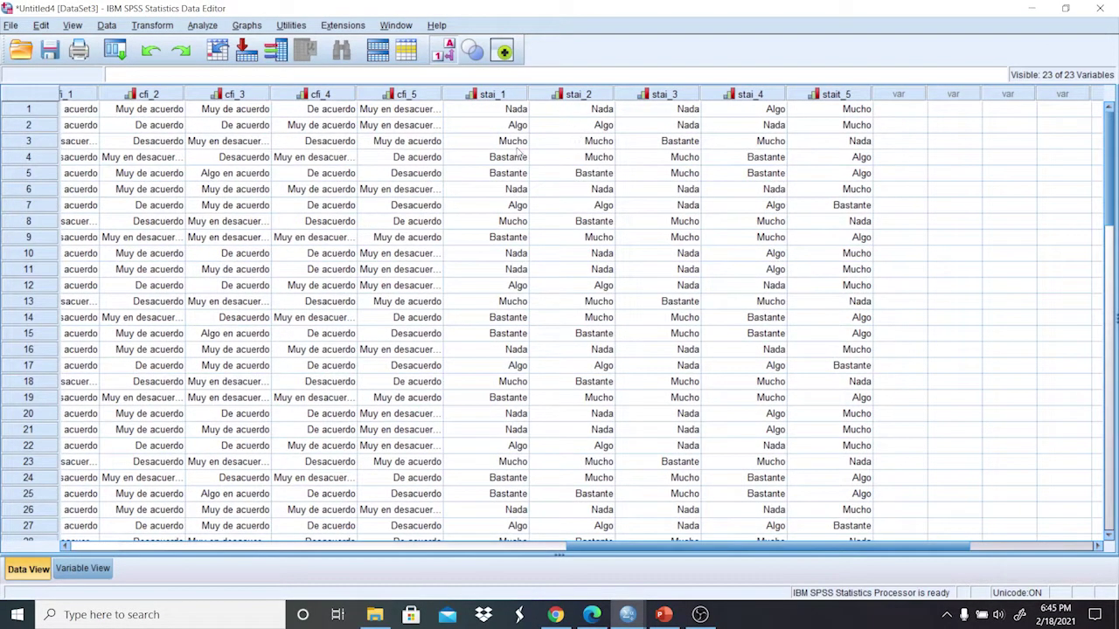
left_click(443, 52)
left_click(443, 52)
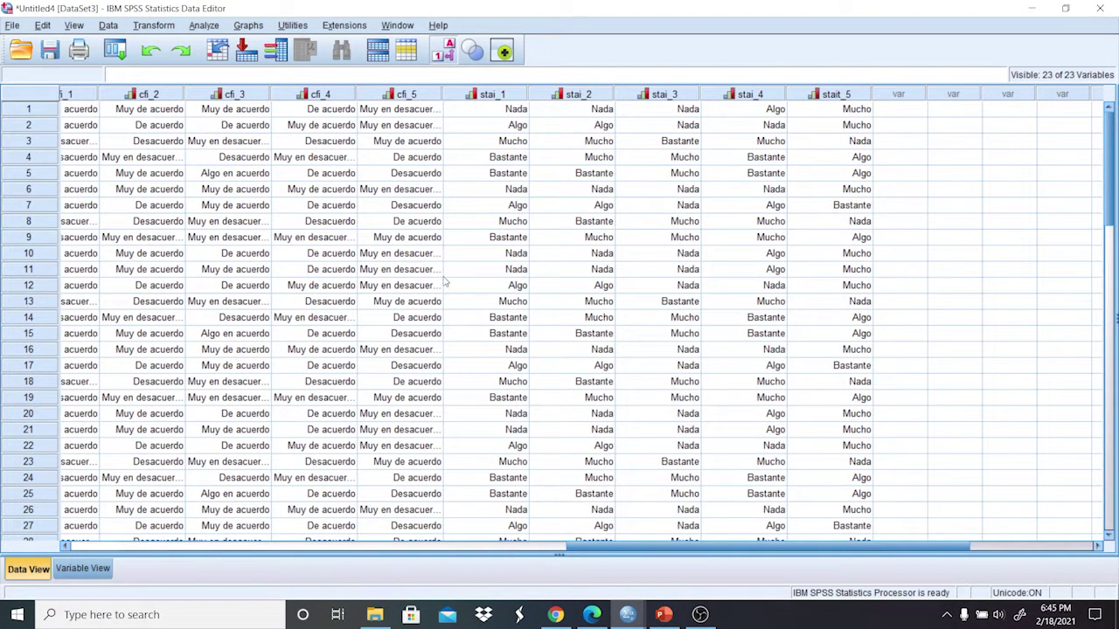
left_click(82, 568)
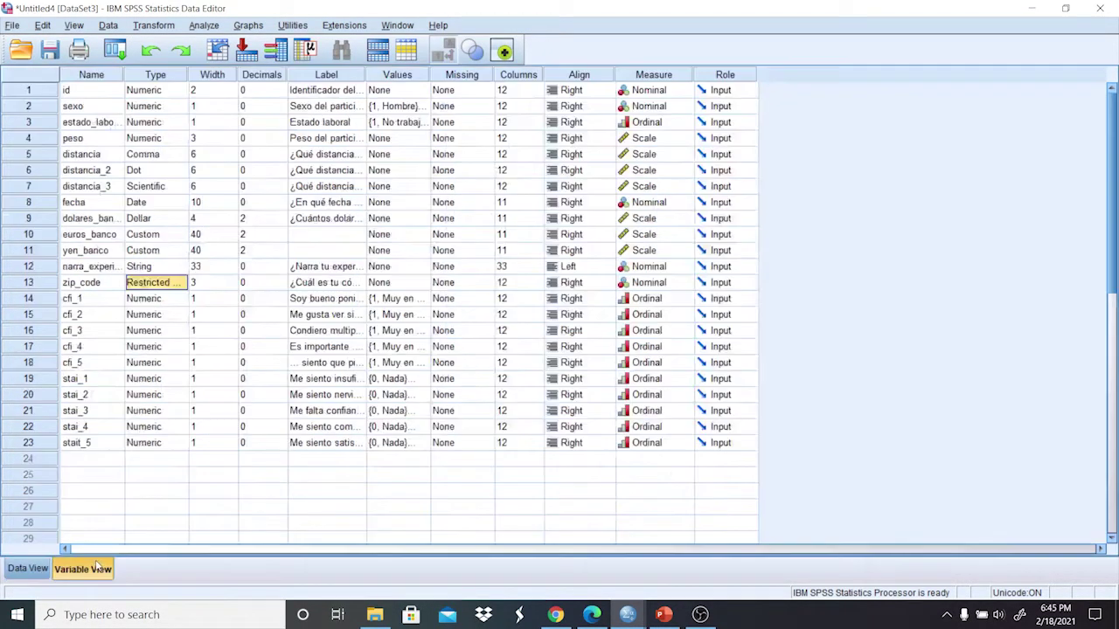
Switch to the workshop objectives spreadsheet in Chrome and check off "Demostrar cómo exportar datos de Excel a SPSS".
left_click(556, 614)
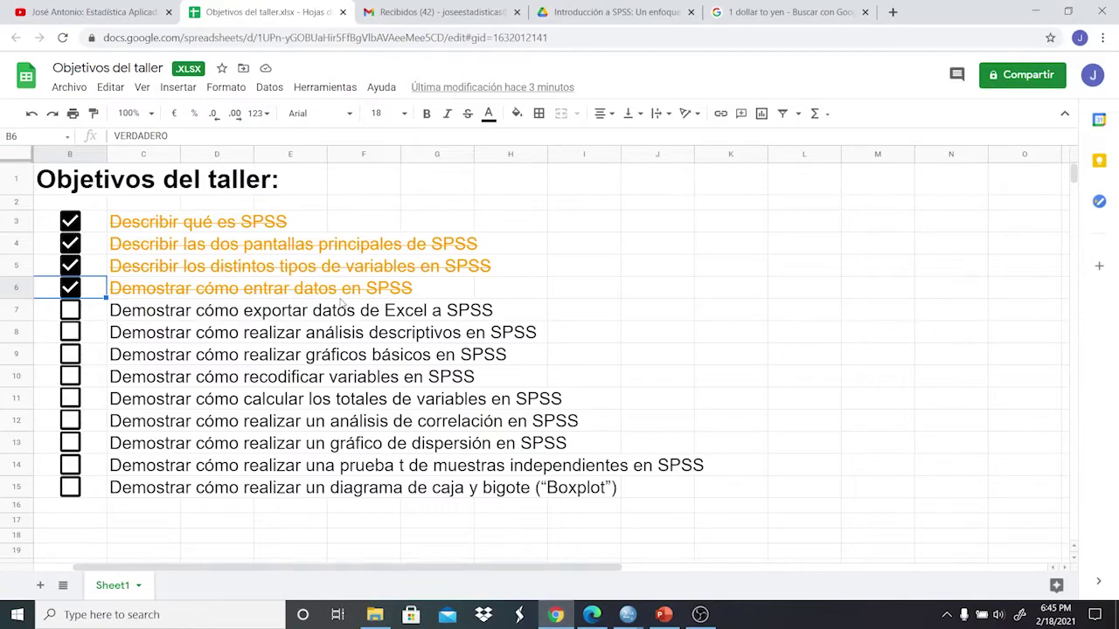
left_click(69, 310)
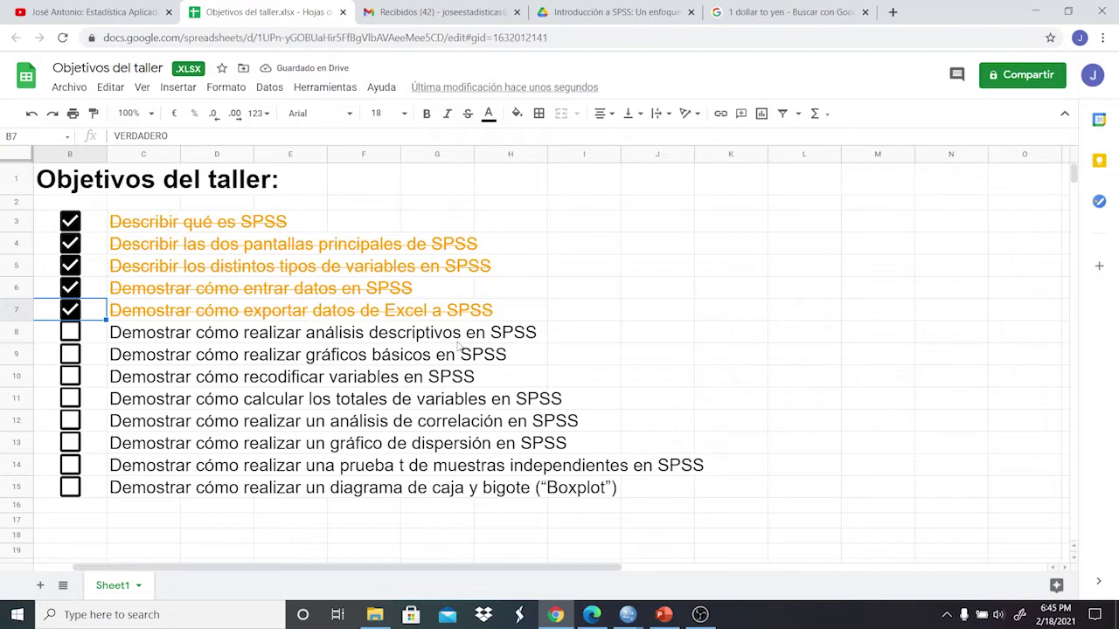
Switch to the Untitled4 dataset in SPSS, run Frequencies for Sexo del participante [sexo] with frequency tables, and open the output.
mouse_move(638, 614)
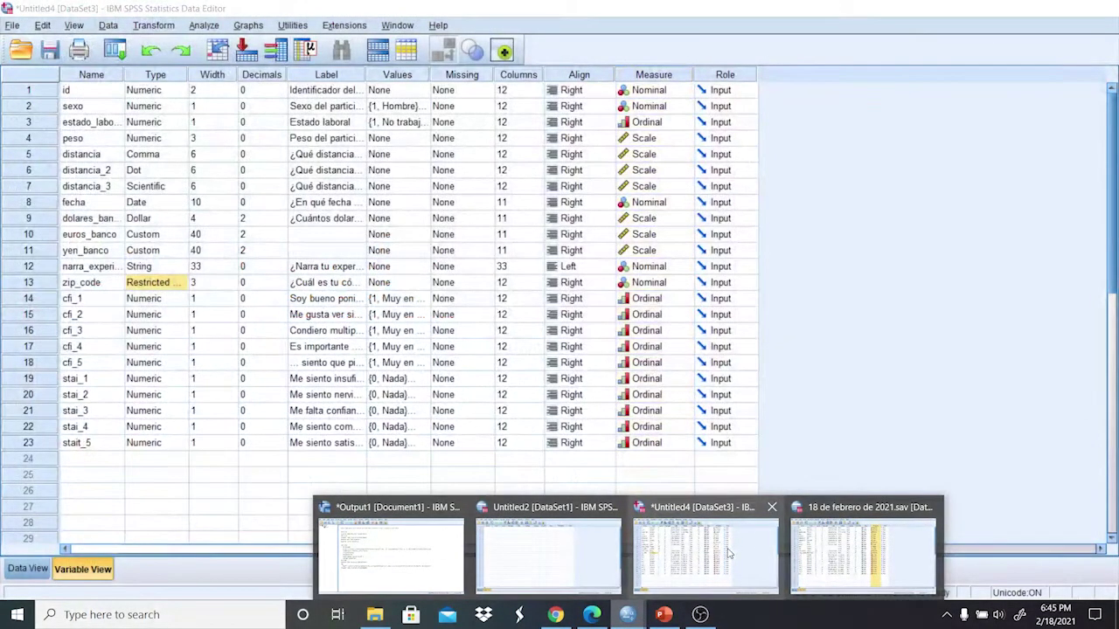
left_click(728, 552)
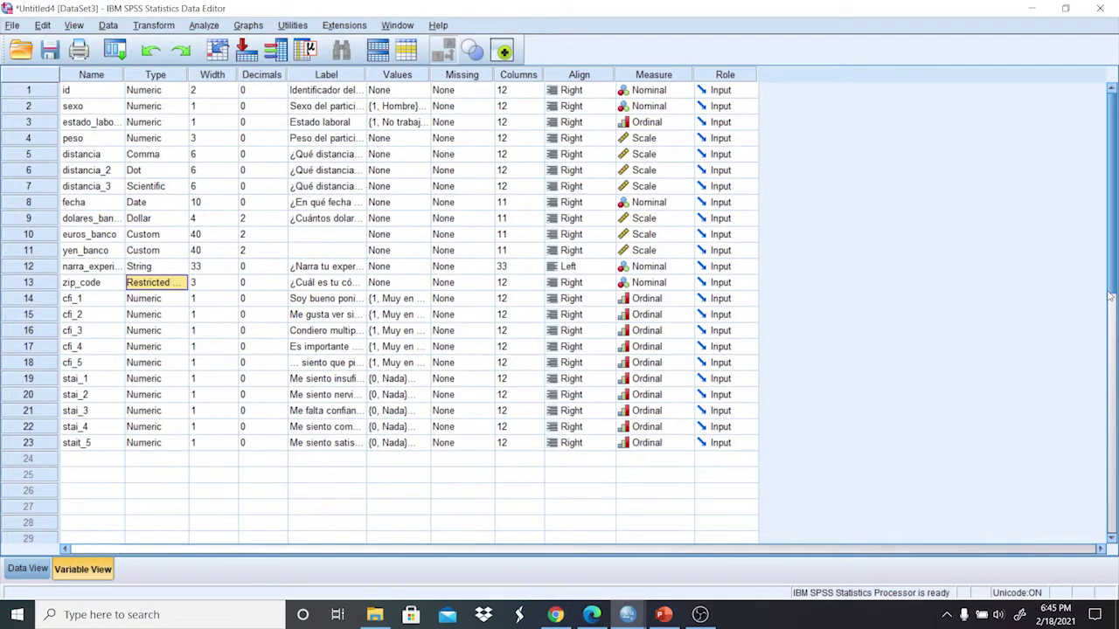
left_click(204, 26)
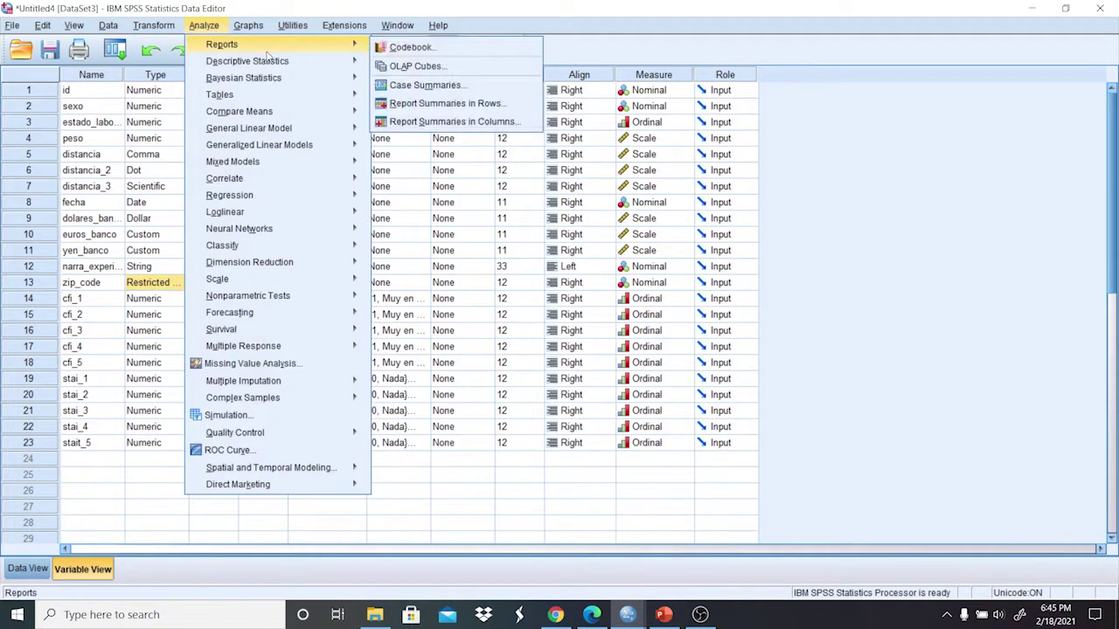
mouse_move(284, 61)
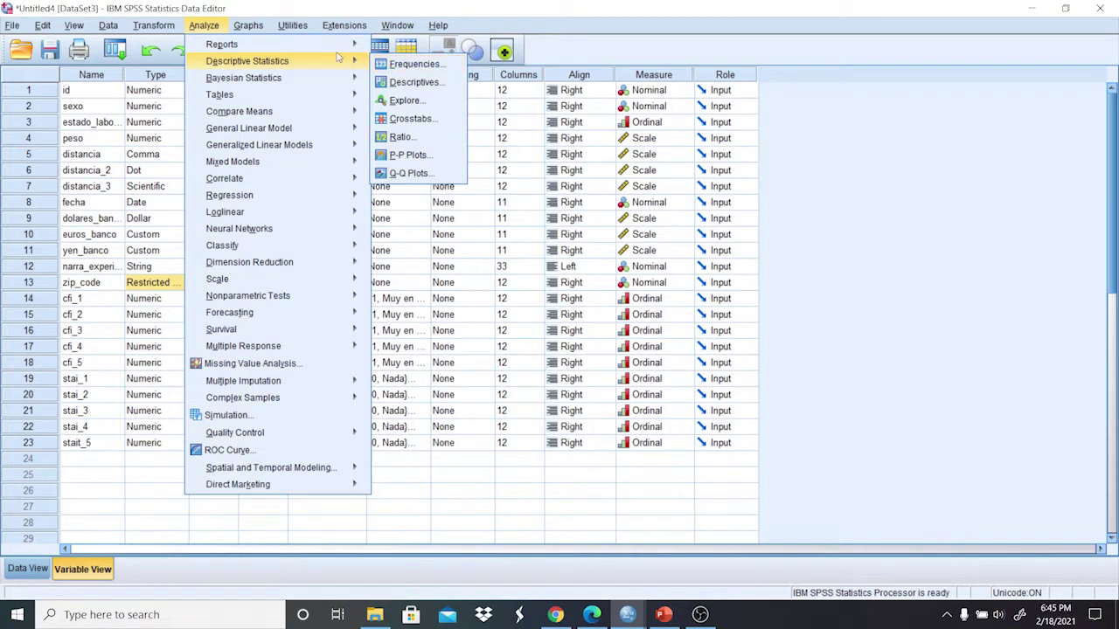
left_click(413, 63)
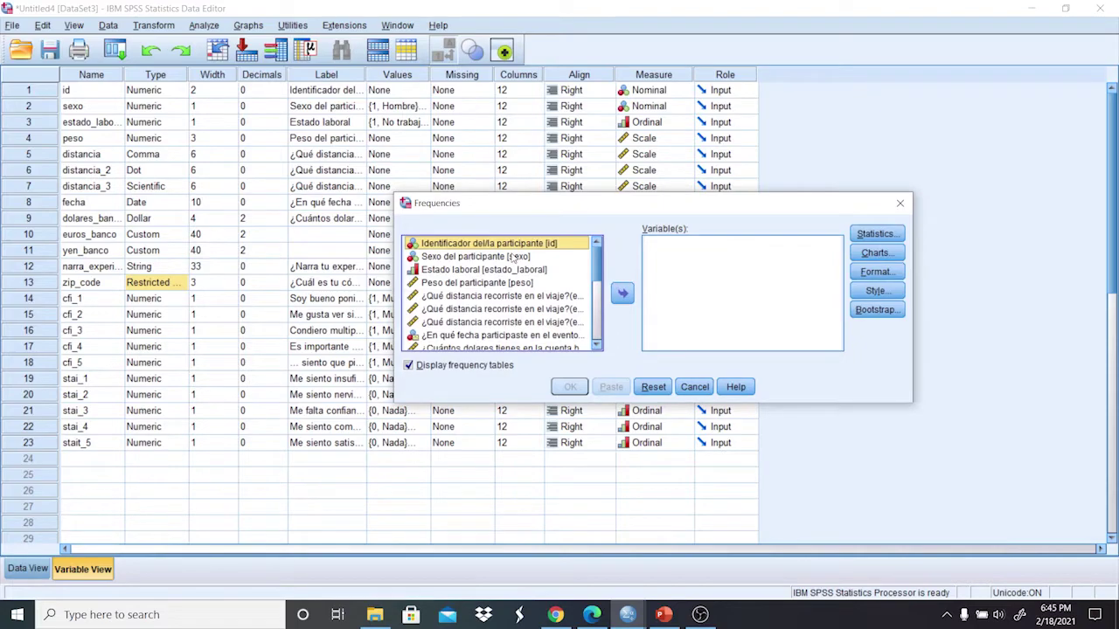
left_click(516, 256)
left_click(622, 292)
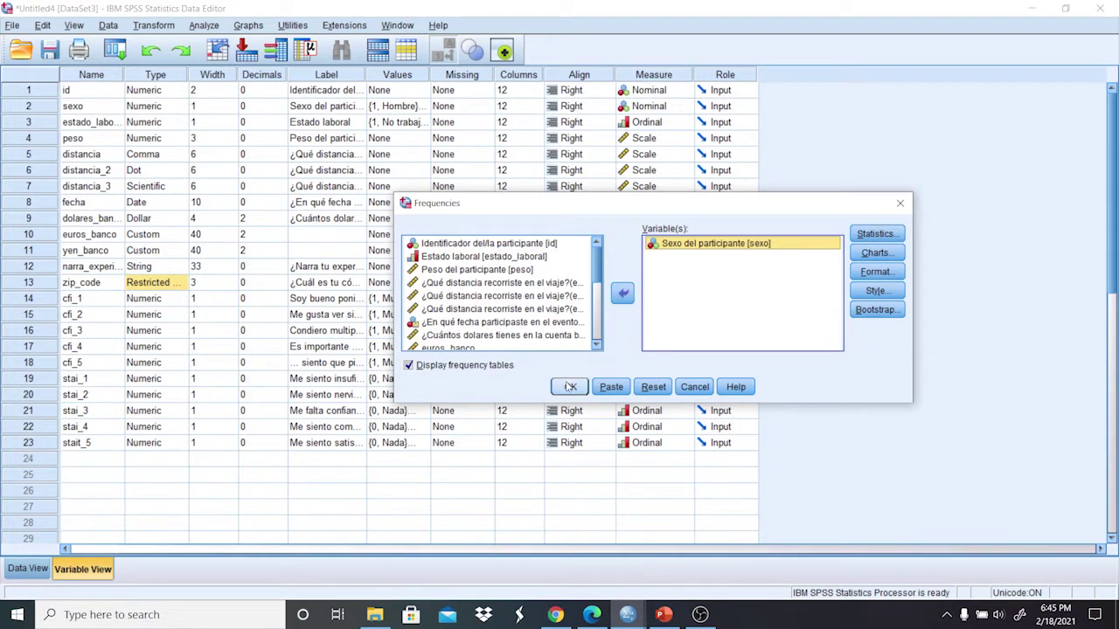
left_click(569, 387)
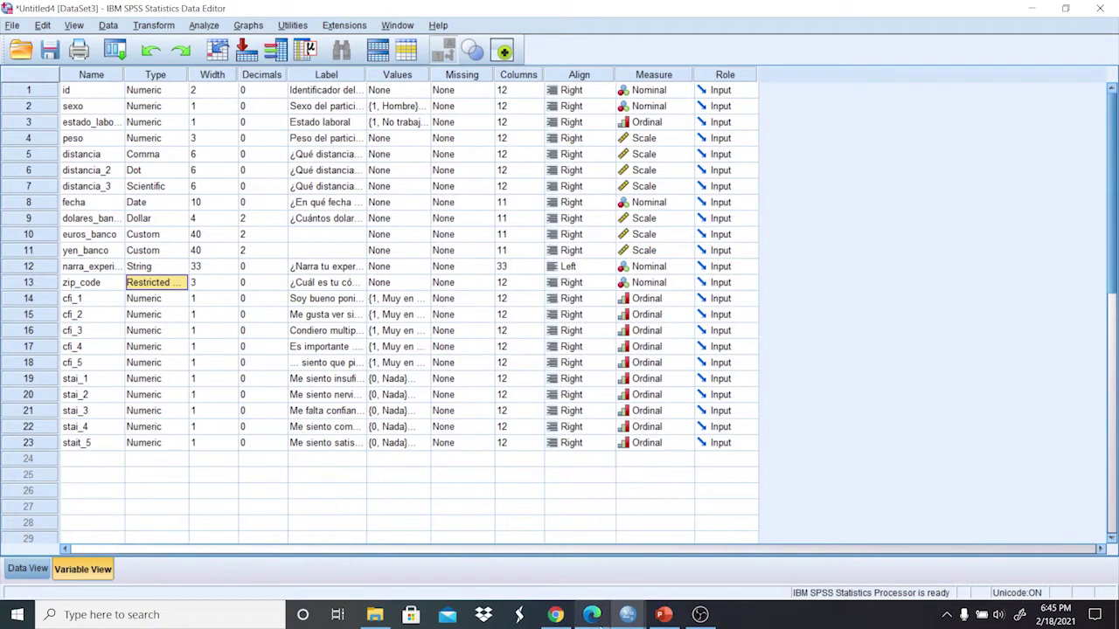
mouse_move(627, 615)
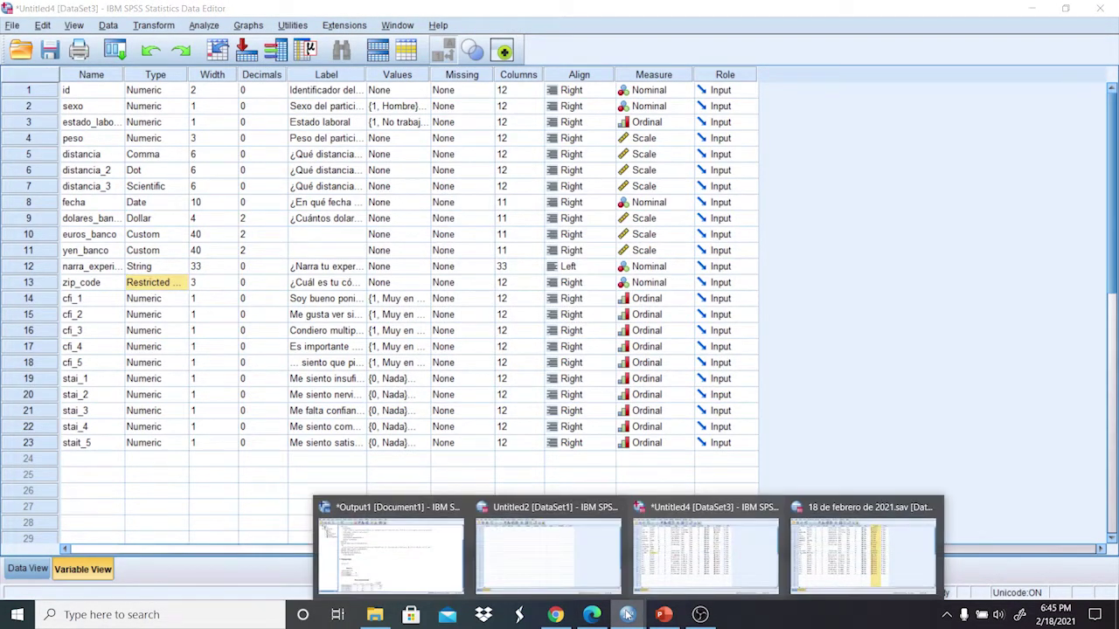
left_click(446, 556)
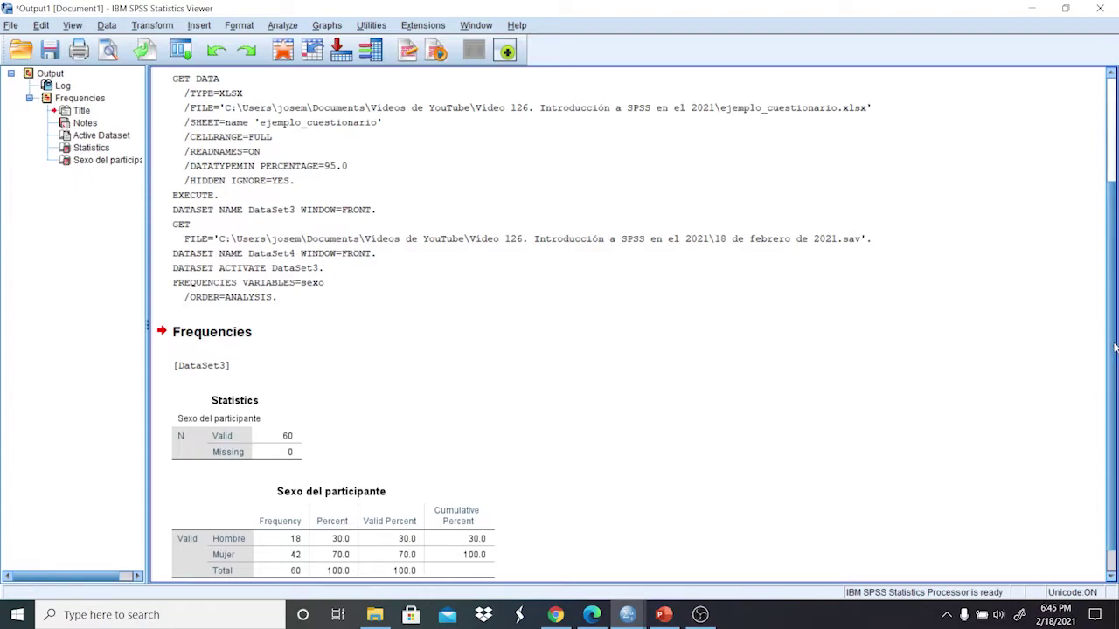
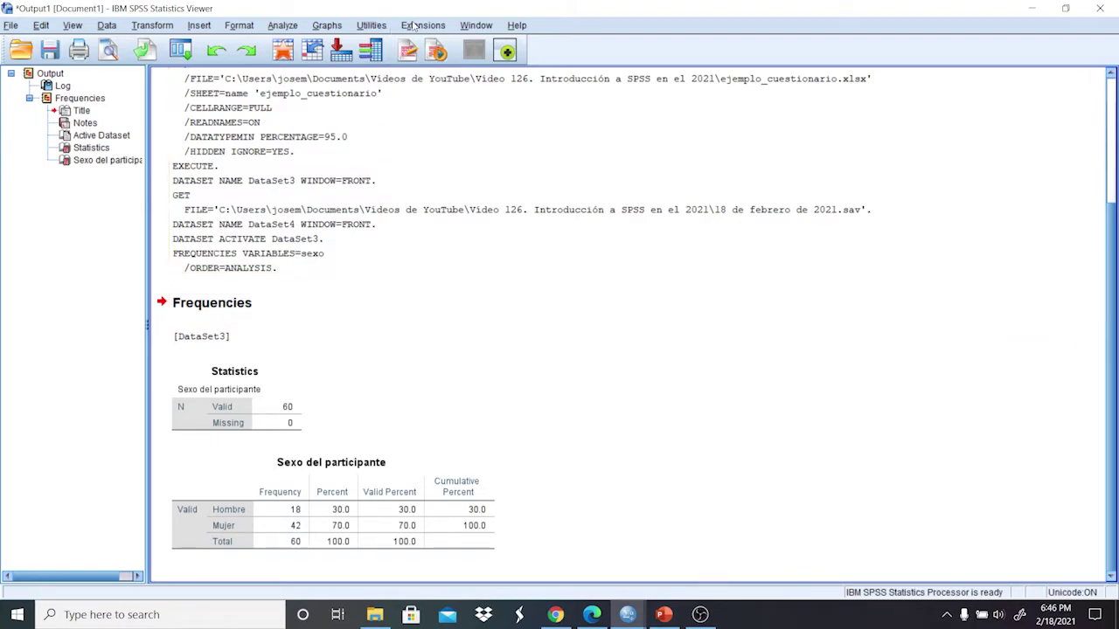
Create a simple bar chart of summaries for groups of cases, with Sexo del participante [sexo] as category axis and N of cases as bars.
left_click(329, 26)
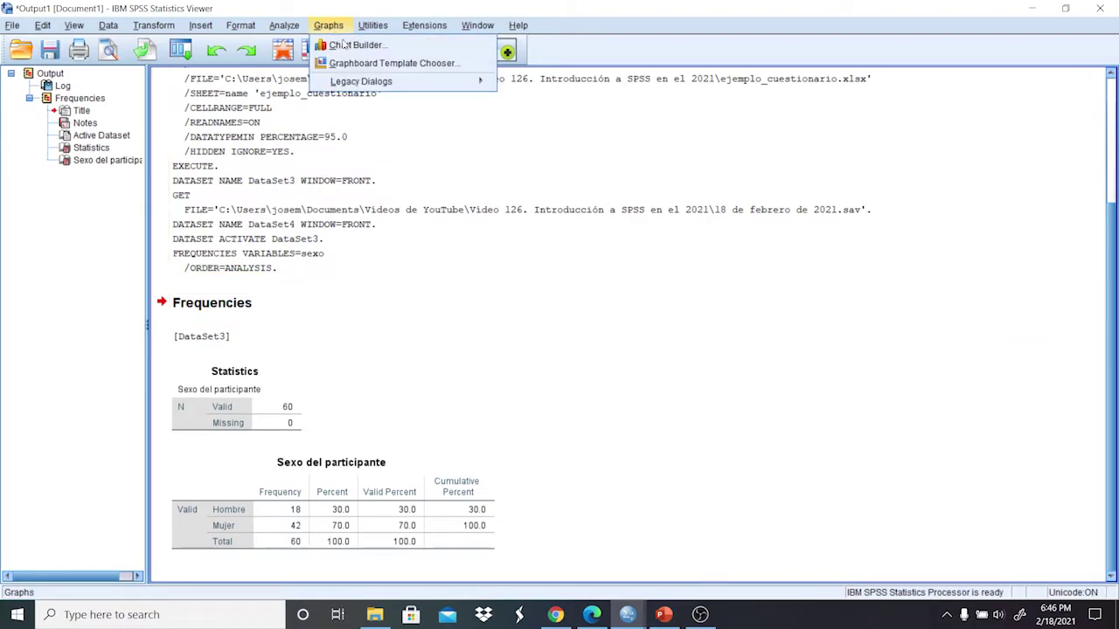
mouse_move(437, 81)
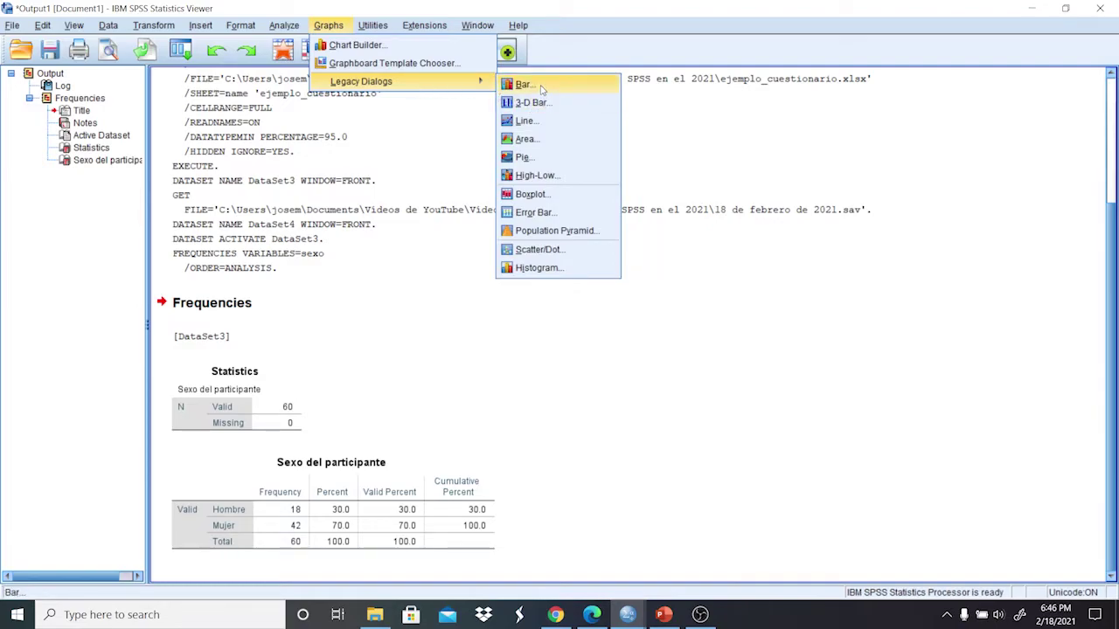
left_click(523, 85)
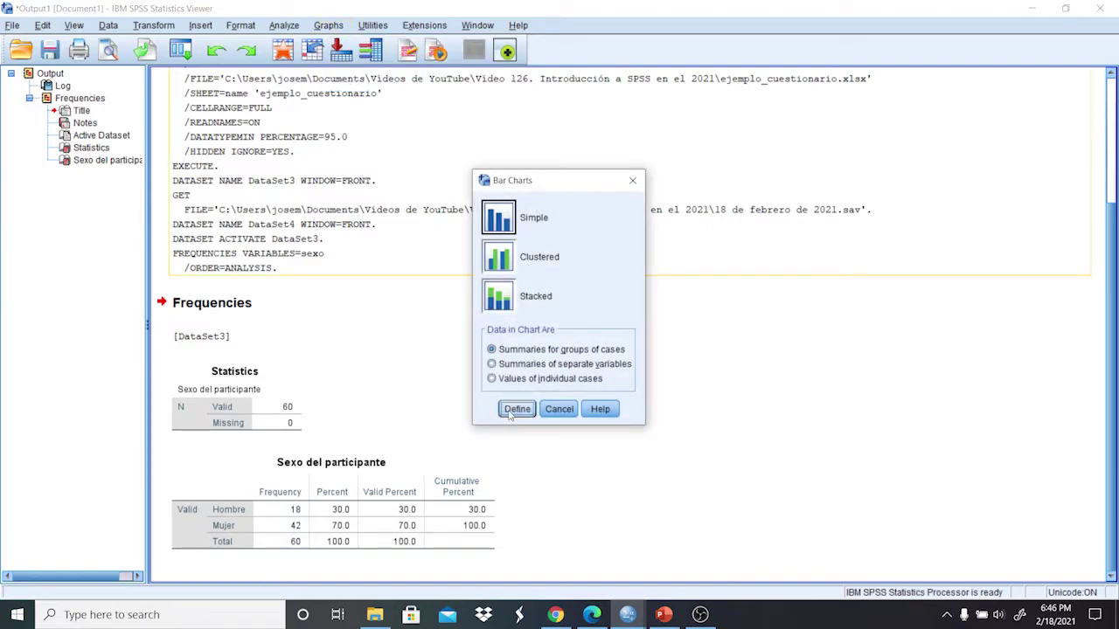
left_click(516, 409)
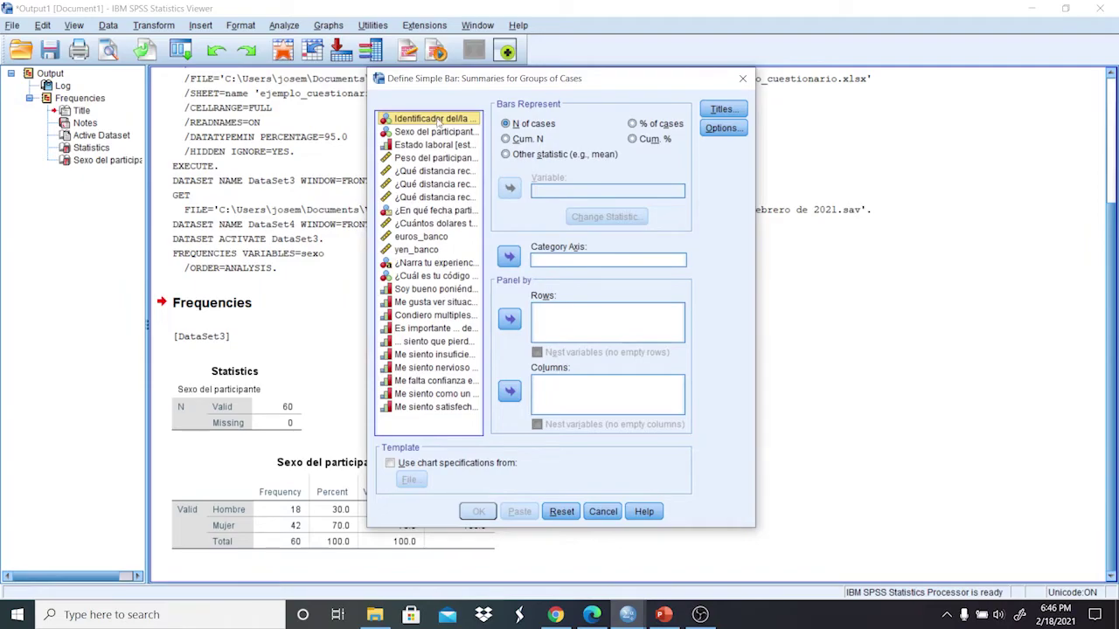
left_click_drag(427, 131, 568, 260)
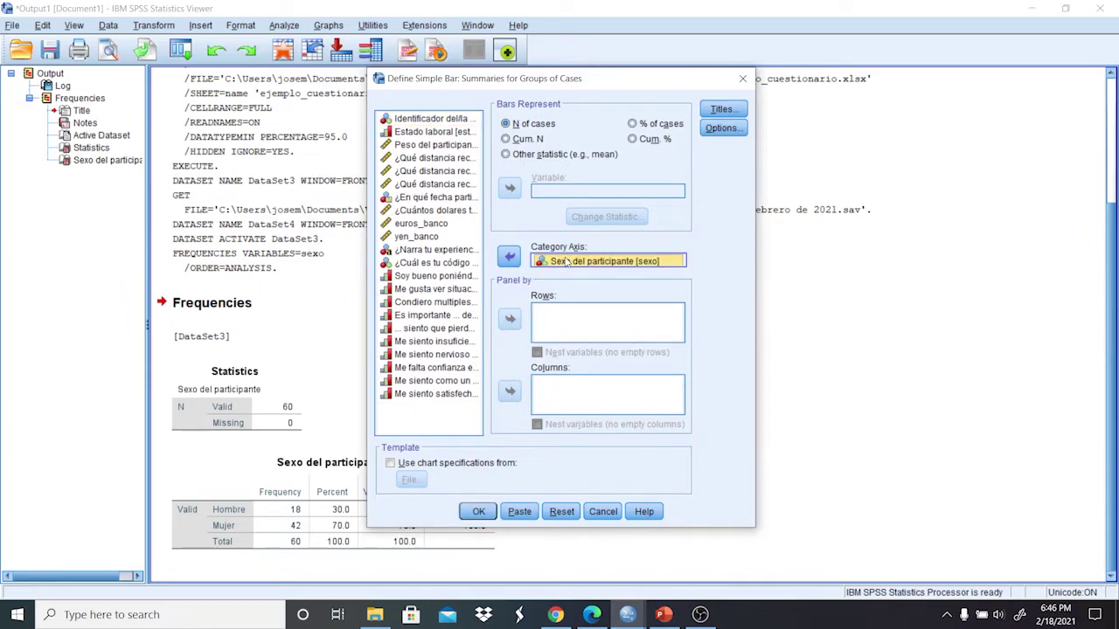
left_click(478, 512)
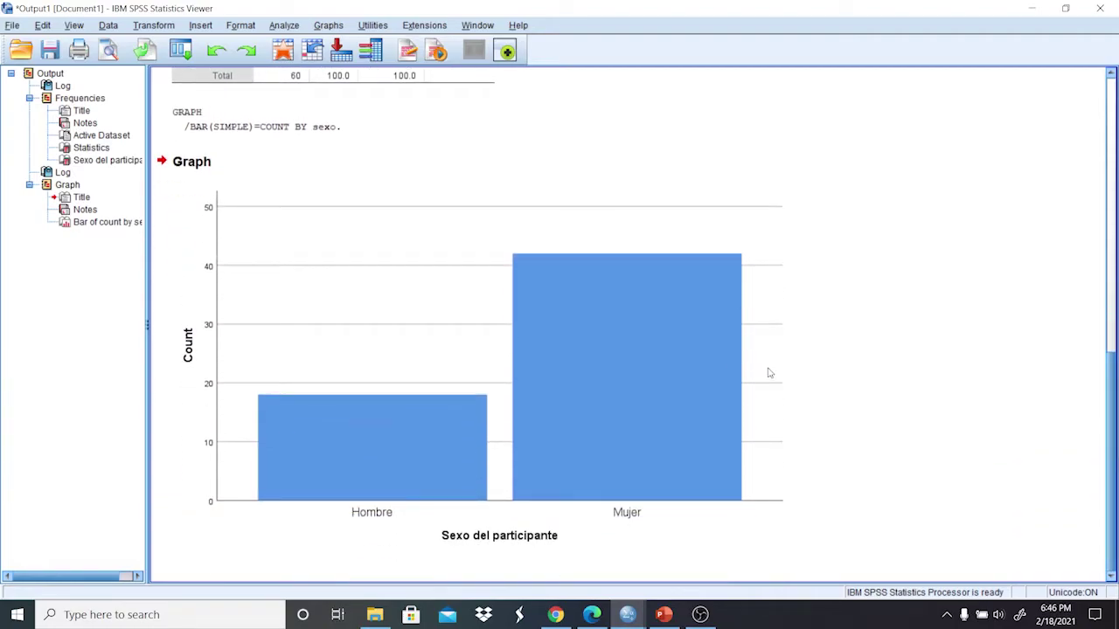
left_click(612, 368)
double_click(612, 368)
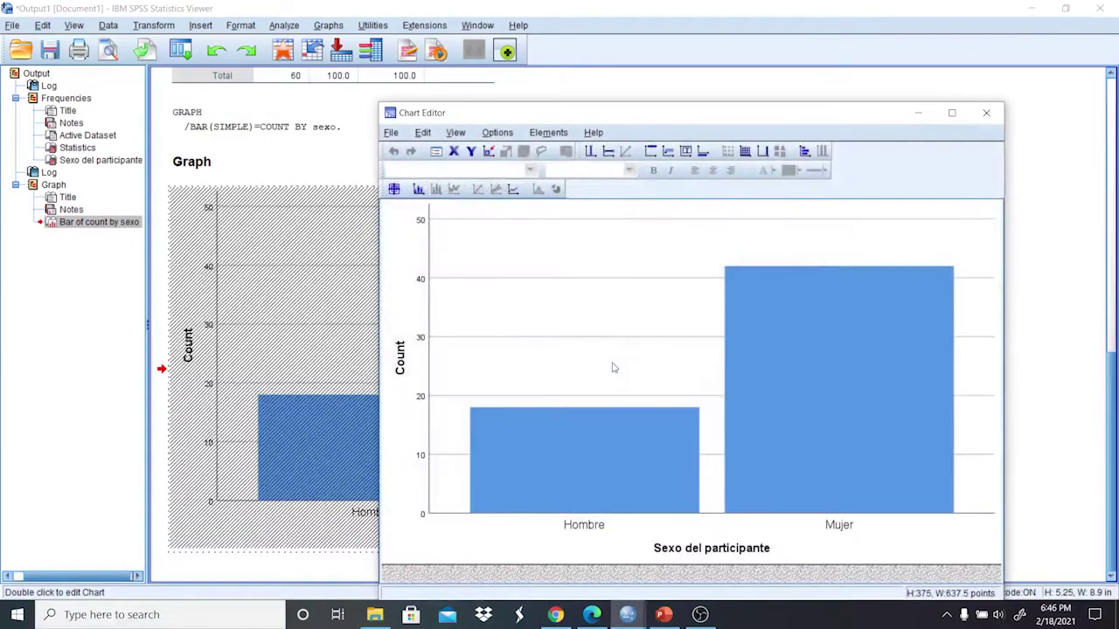
double_click(804, 383)
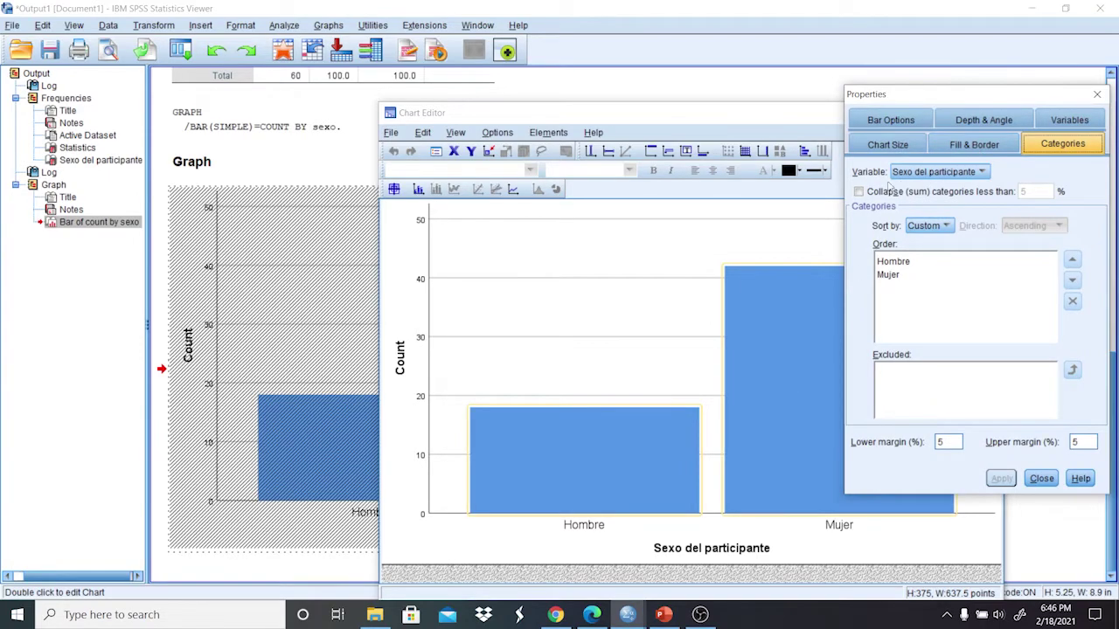
left_click(1095, 97)
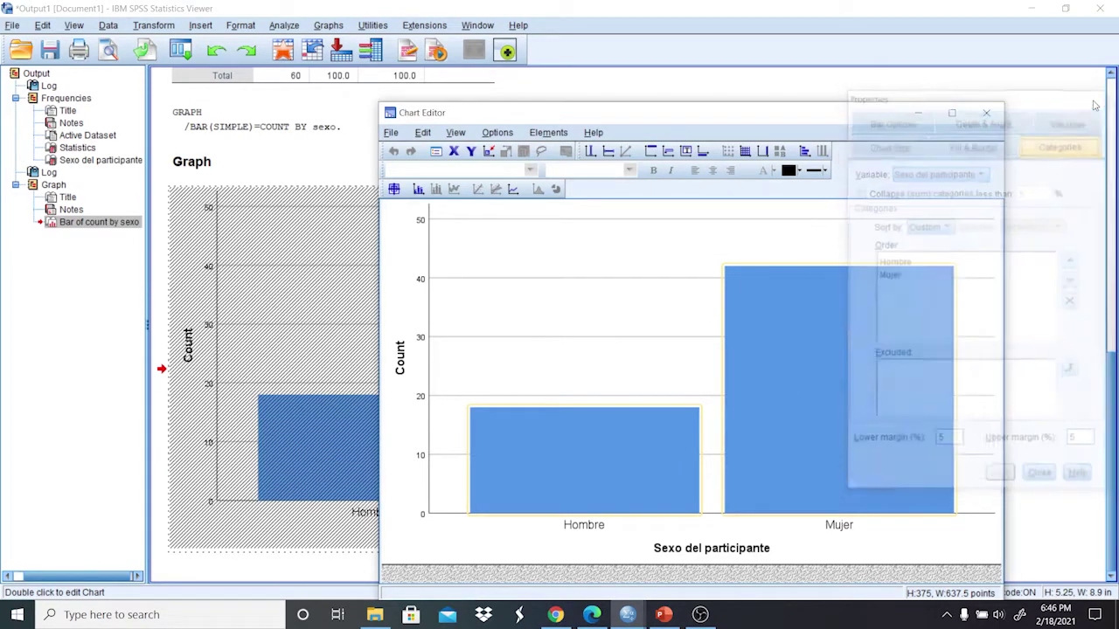
left_click(986, 113)
Open the sexo bar chart for editing and change the fill color of both bars to red (215, 0, 51).
double_click(630, 308)
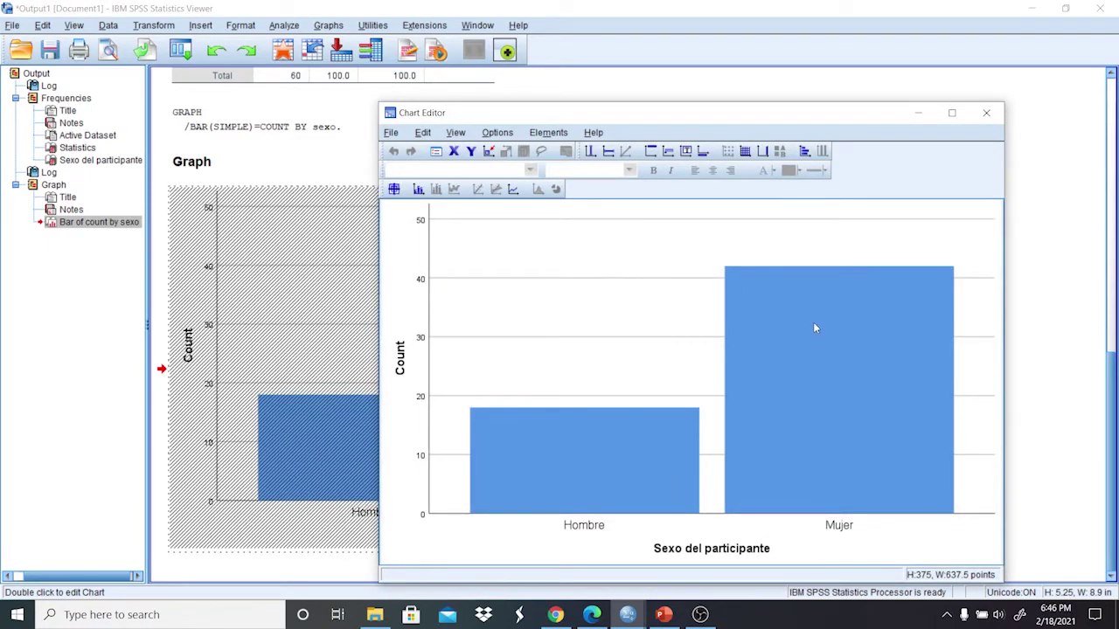
double_click(813, 328)
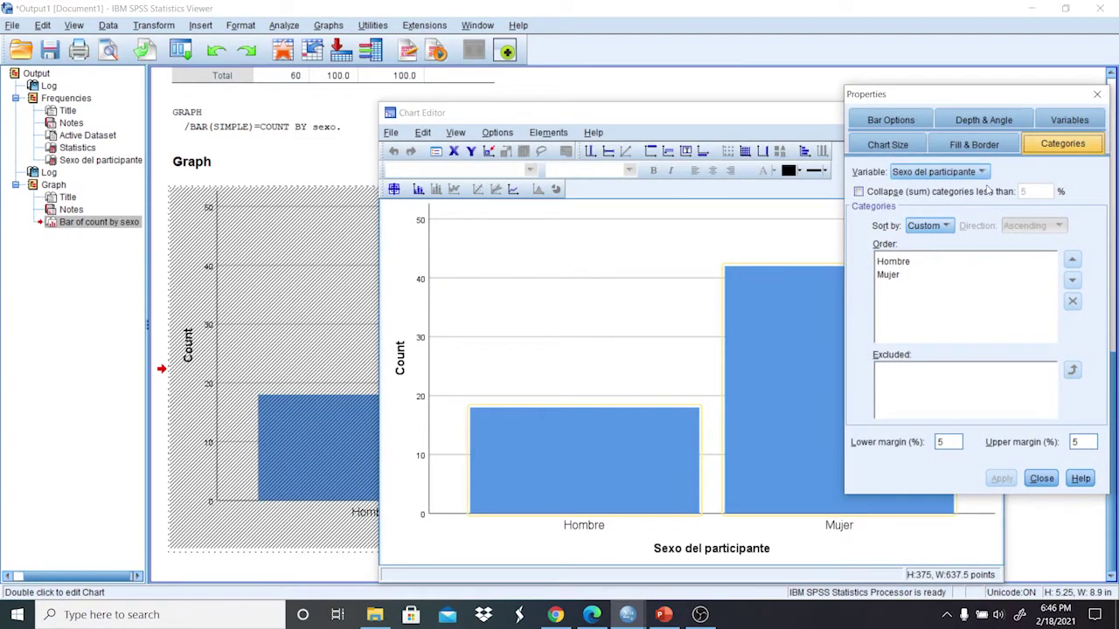
left_click(991, 148)
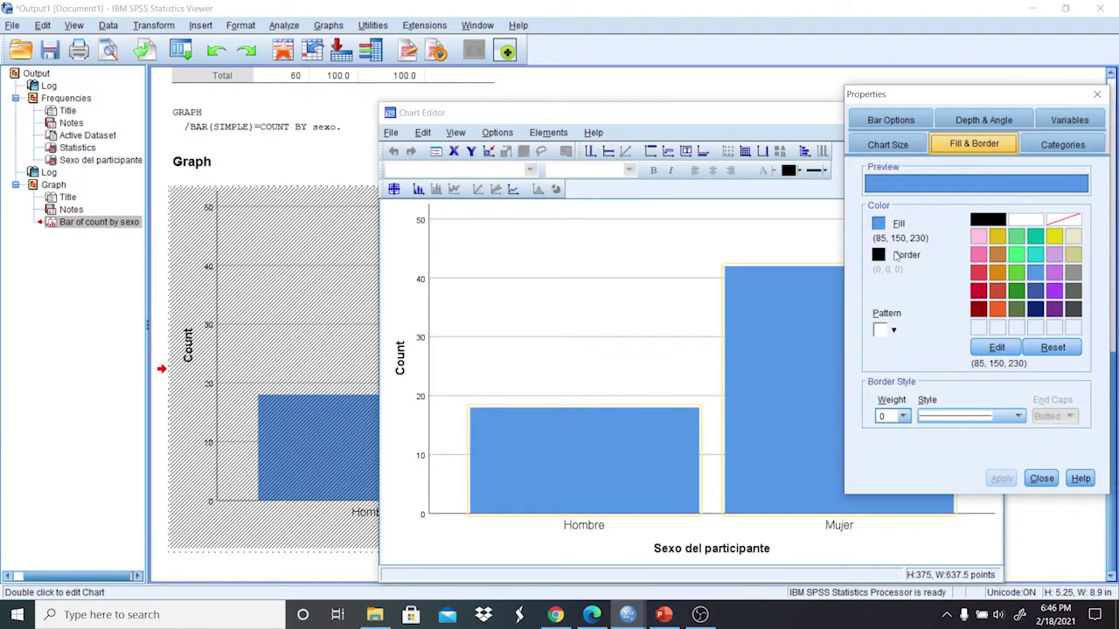
left_click(878, 226)
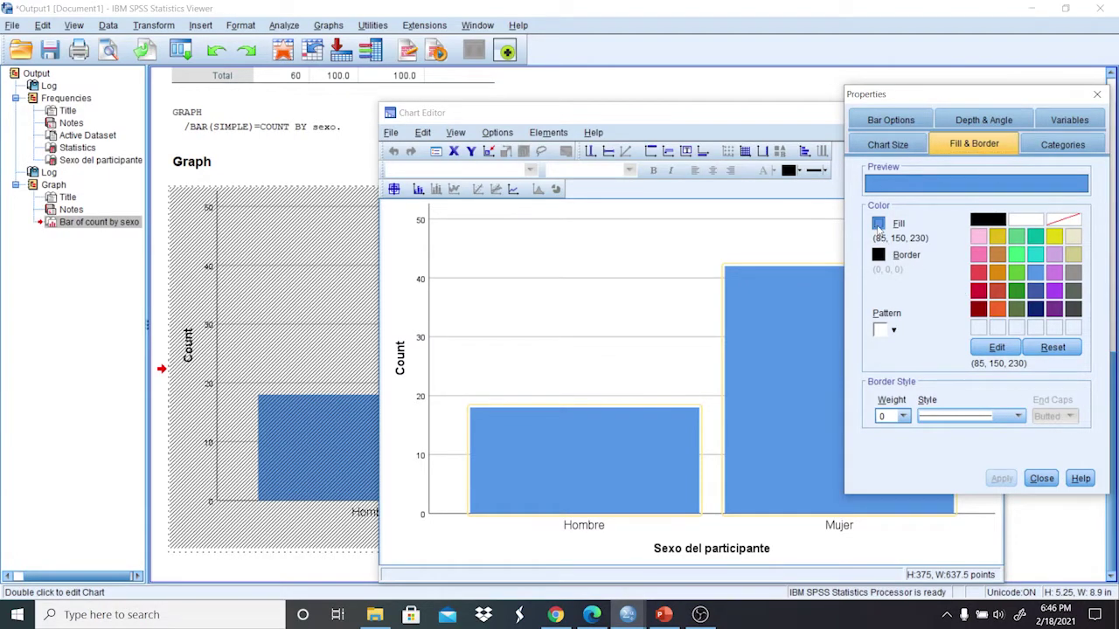
left_click(978, 291)
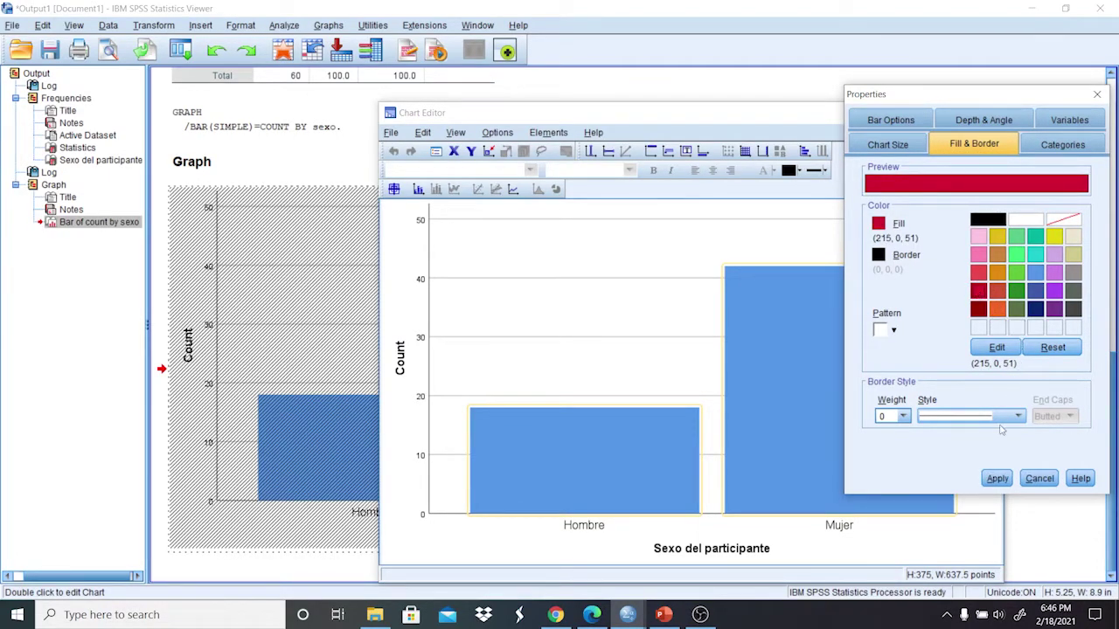
left_click(1003, 479)
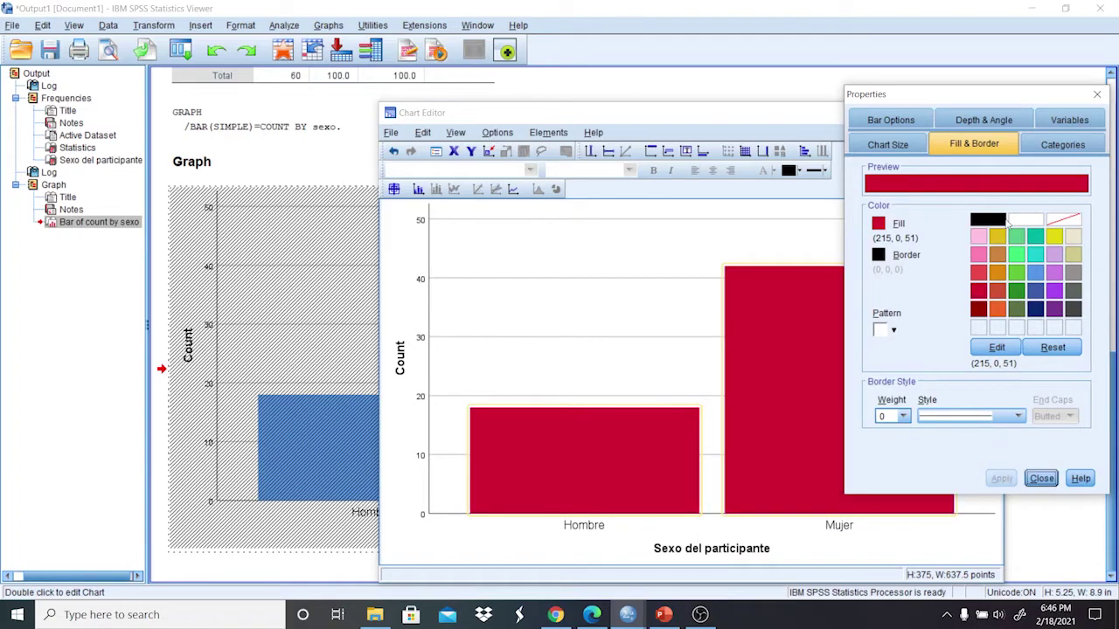
Set the bars' border color to purple (171, 73, 243), apply it, and close the chart editor.
left_click(878, 255)
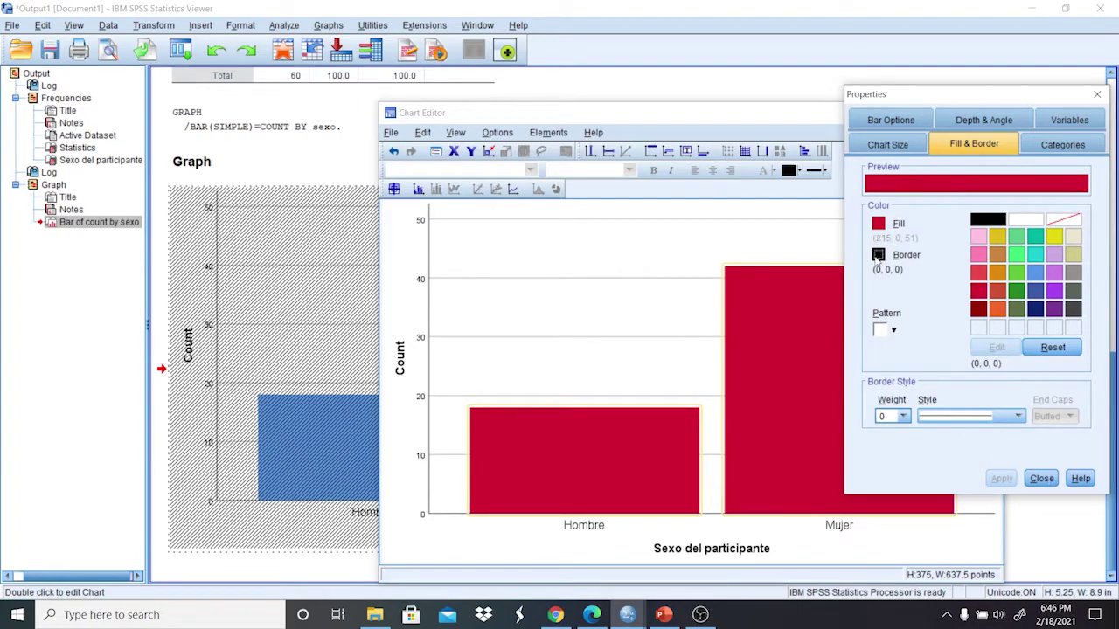
left_click(1056, 292)
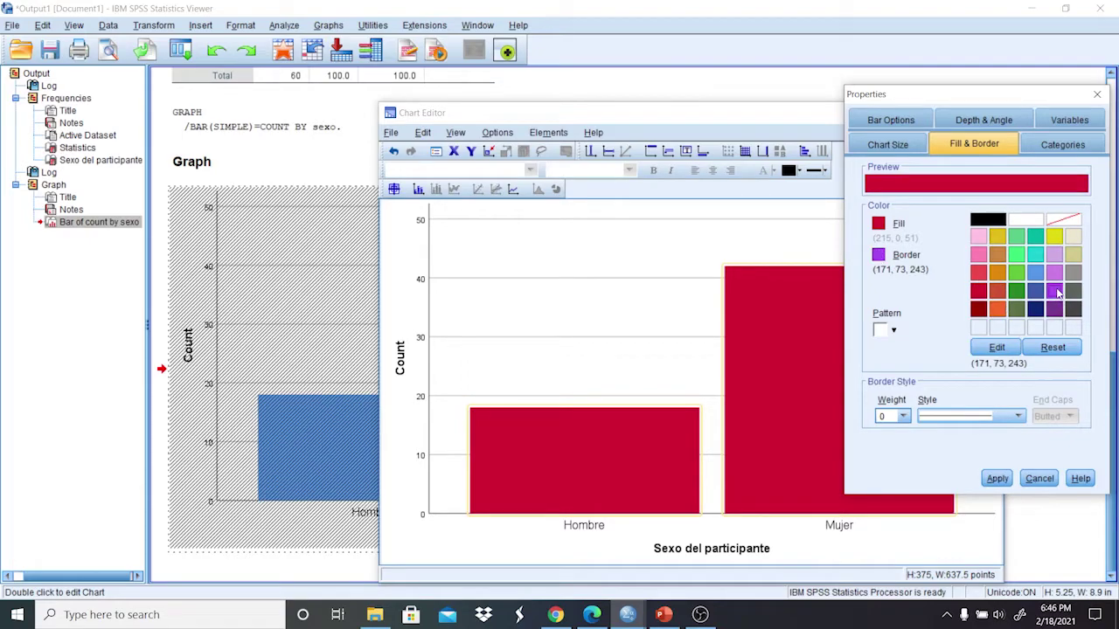
left_click(997, 478)
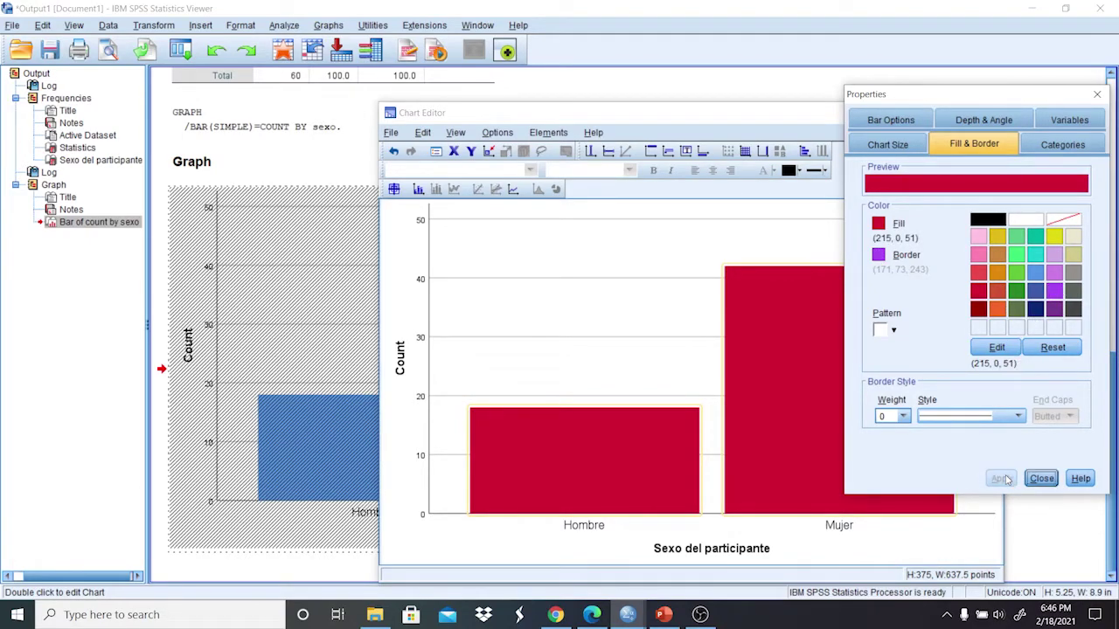
left_click(1097, 95)
left_click(993, 117)
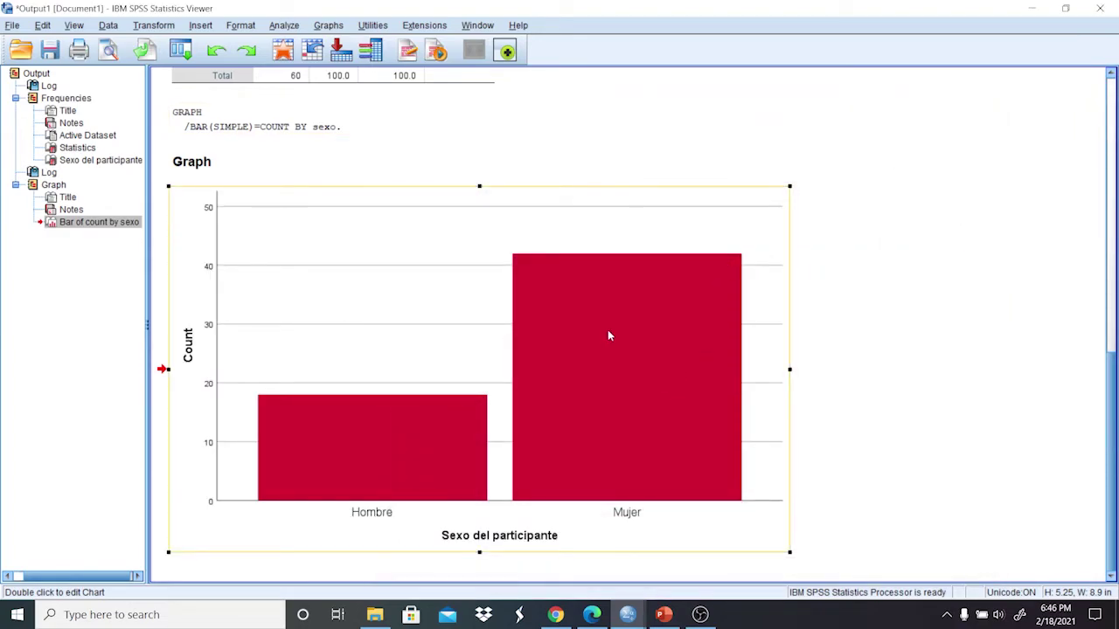
Reopen the bar chart for editing and display Count data labels on the bars, toggling them off and on again.
double_click(607, 332)
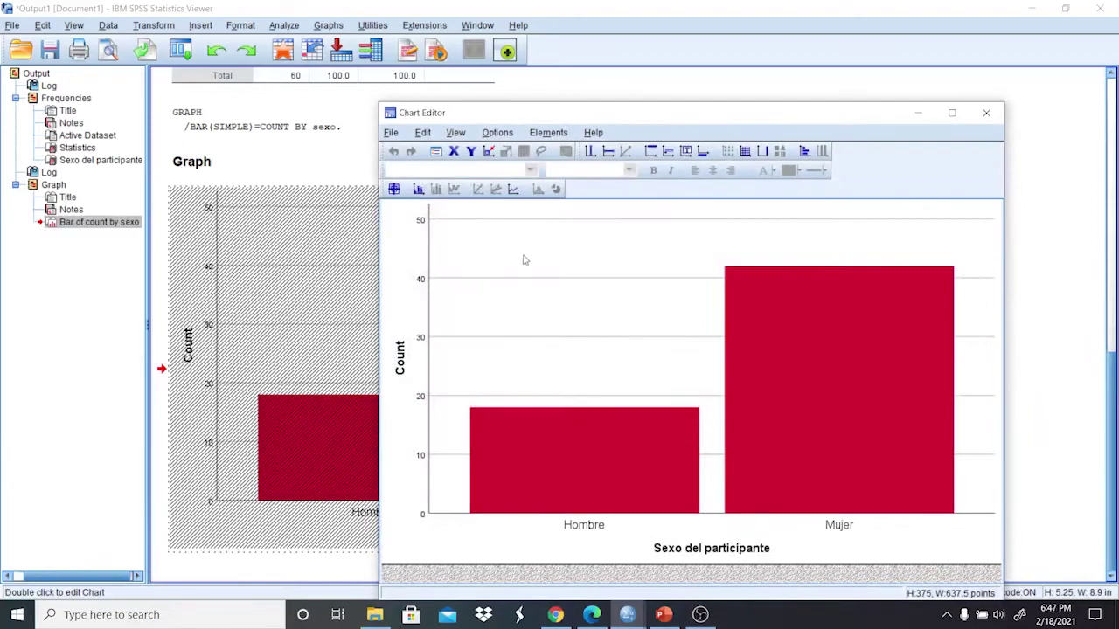
left_click(418, 190)
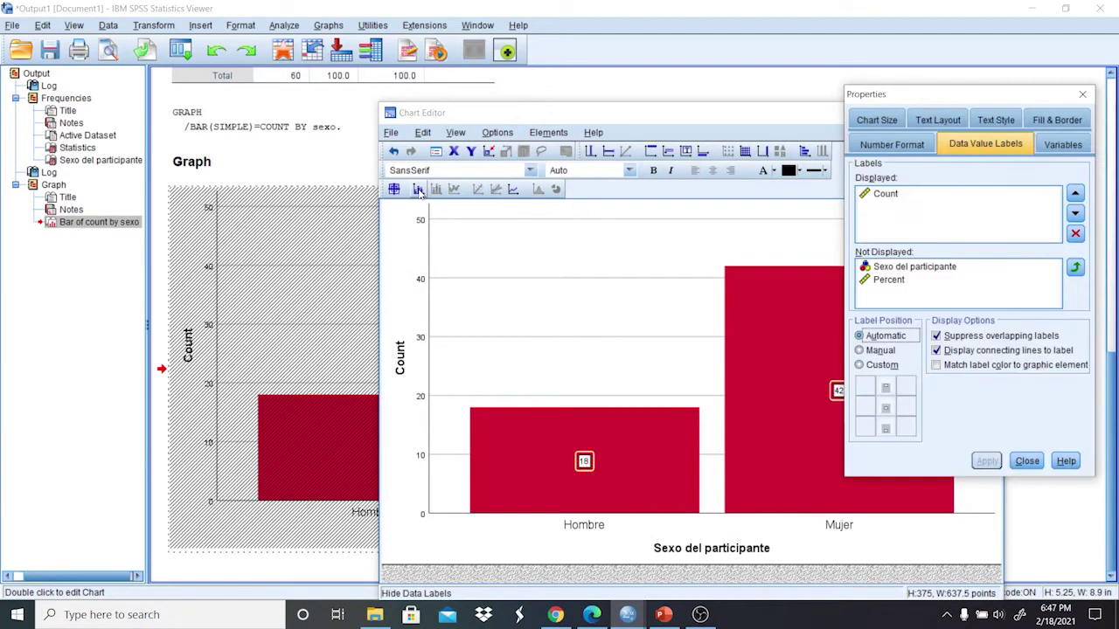
left_click(1082, 93)
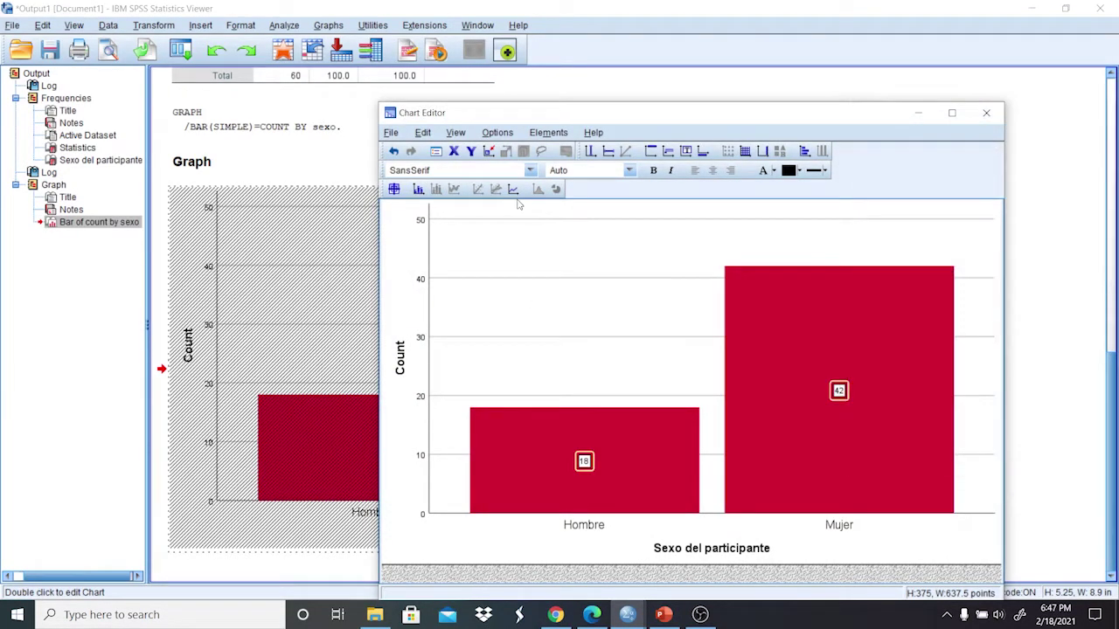
left_click(418, 189)
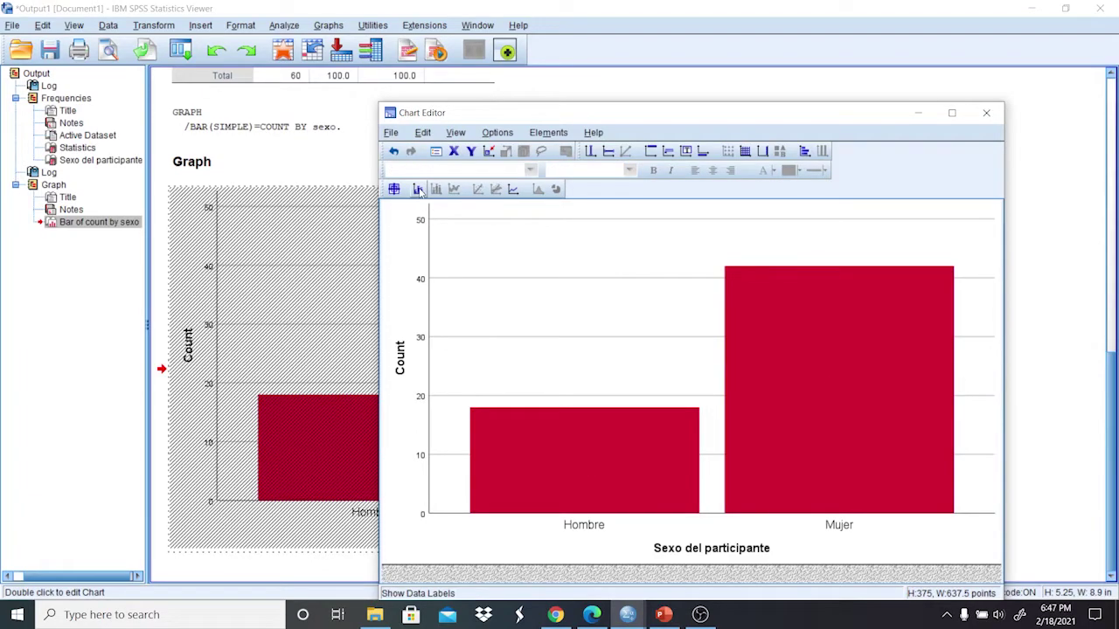
left_click(418, 189)
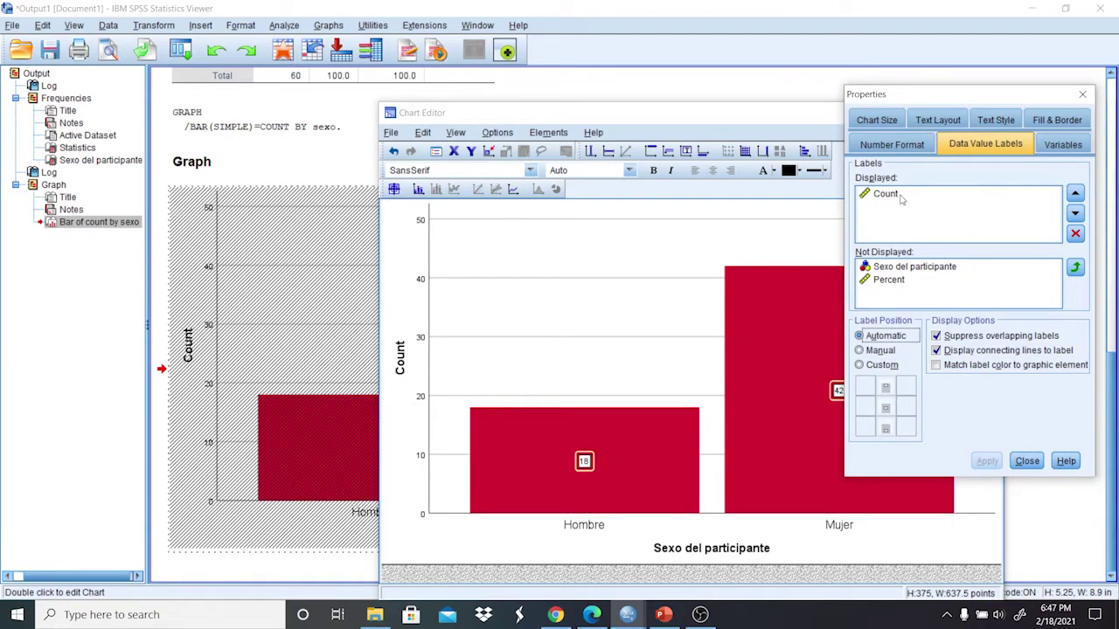
left_click_drag(916, 262, 935, 273)
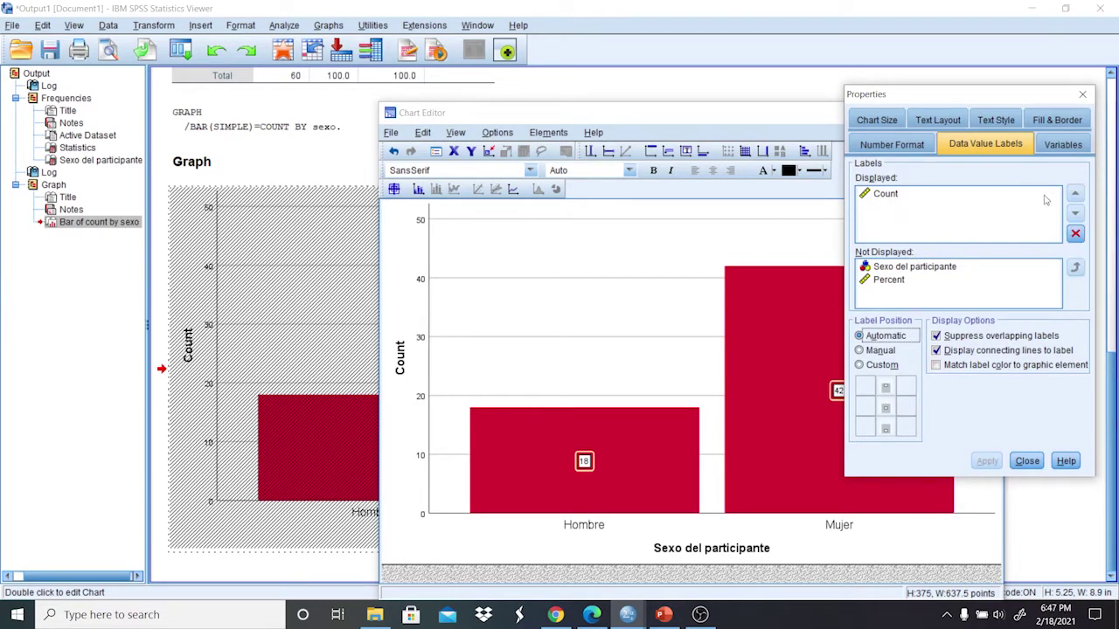
Replace the Count data labels on the sexo bars with Percent, apply it, and close the label properties.
left_click(1075, 233)
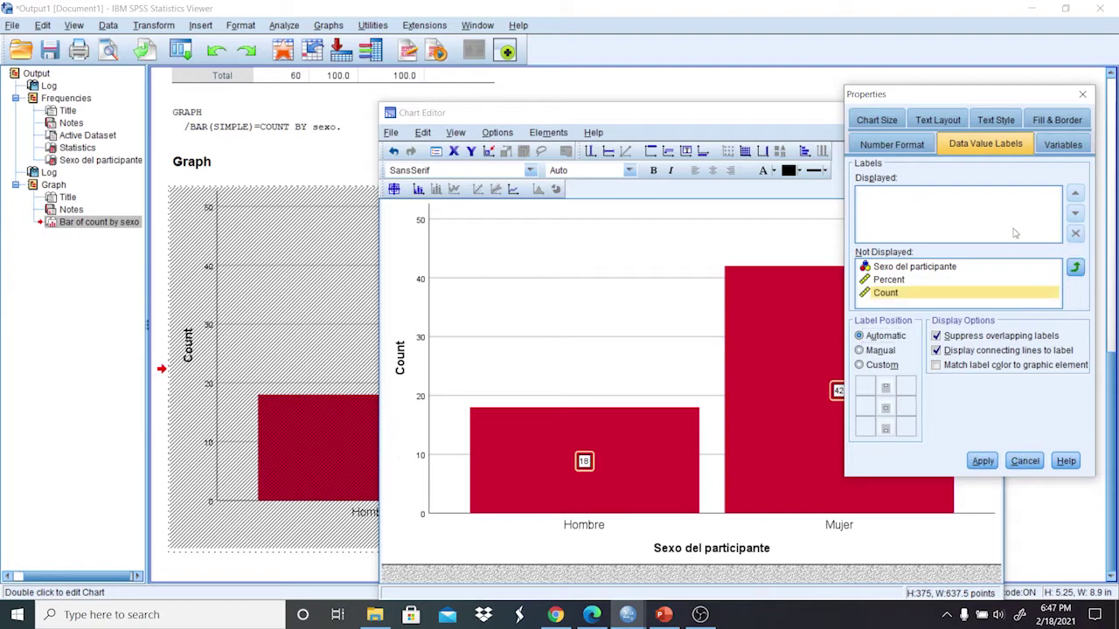
left_click(906, 280)
left_click(1075, 267)
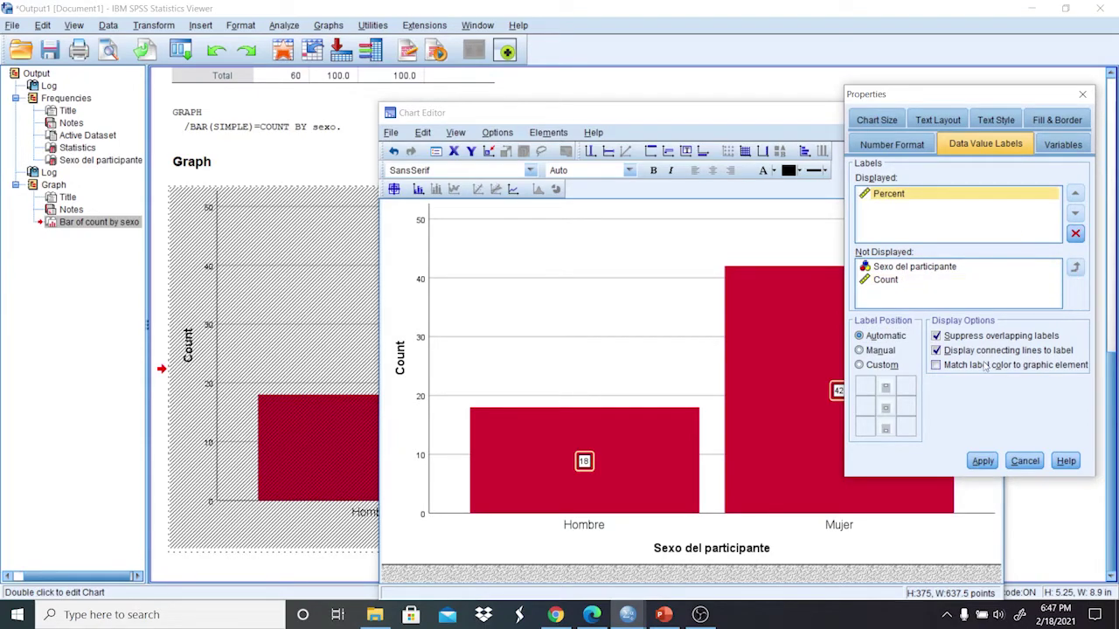
left_click(983, 462)
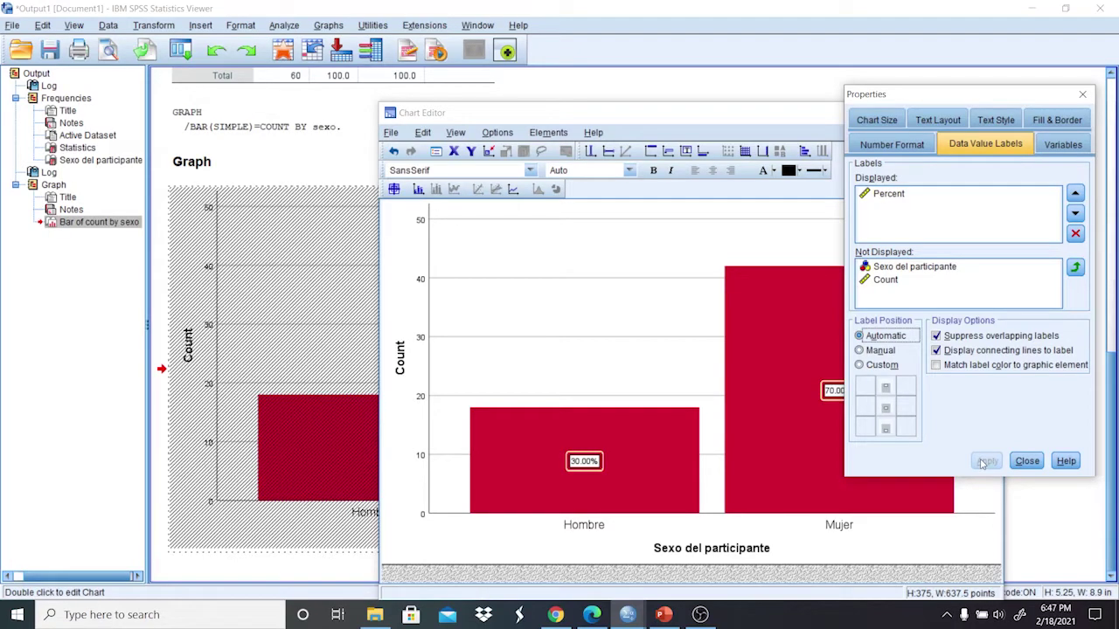
left_click(1029, 461)
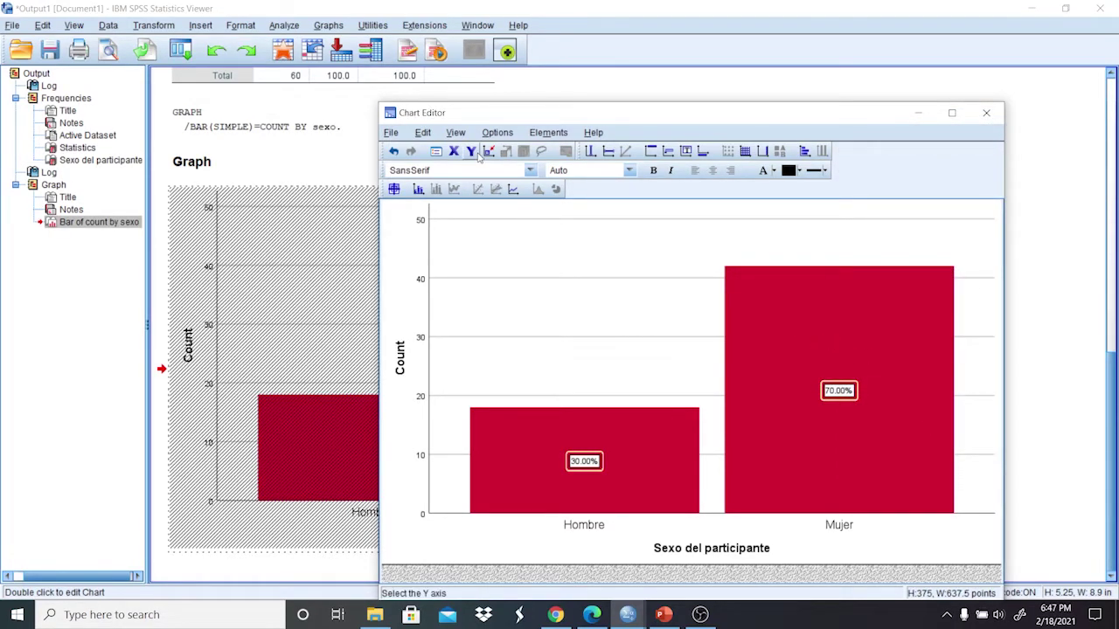
Set the font size of the bars' percent labels to 18 and close the chart editor.
double_click(573, 171)
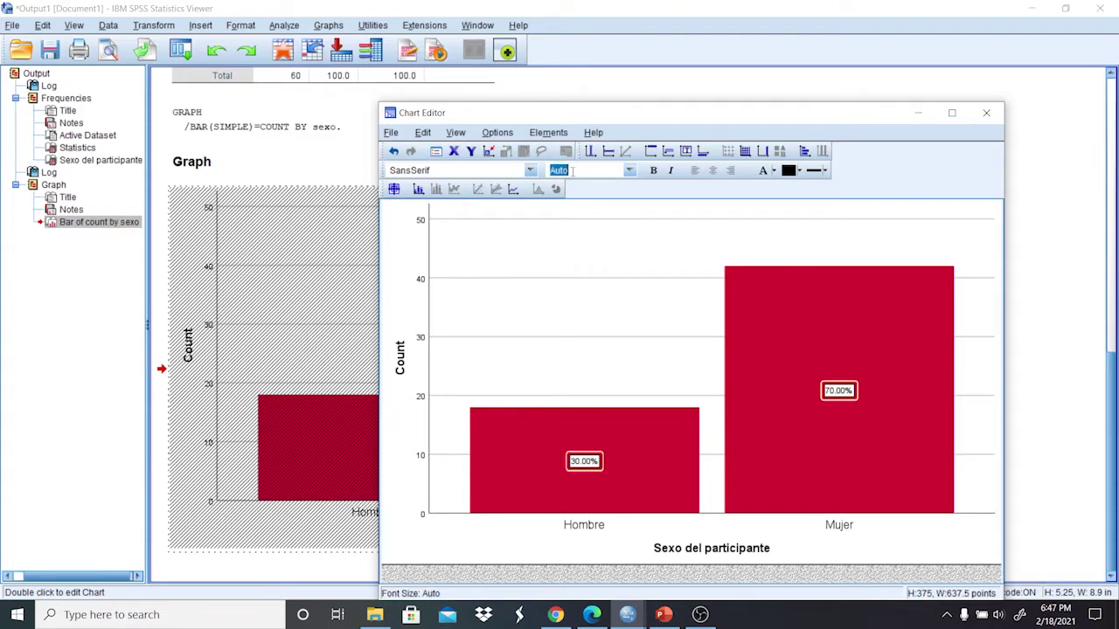
left_click(630, 170)
scroll(586, 245, "down", 2)
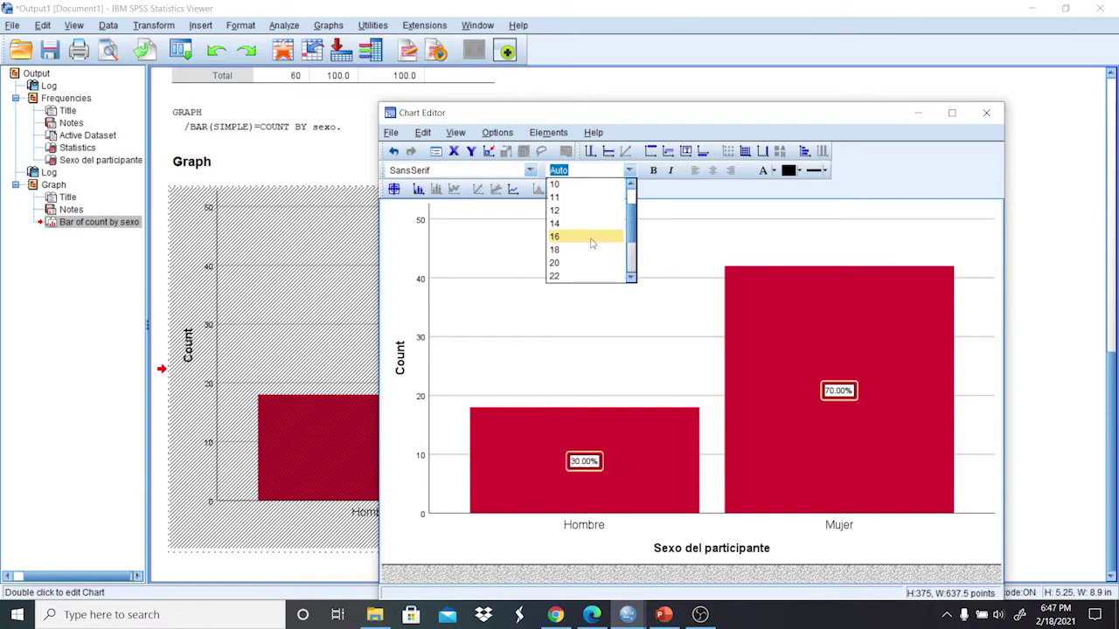
left_click(555, 247)
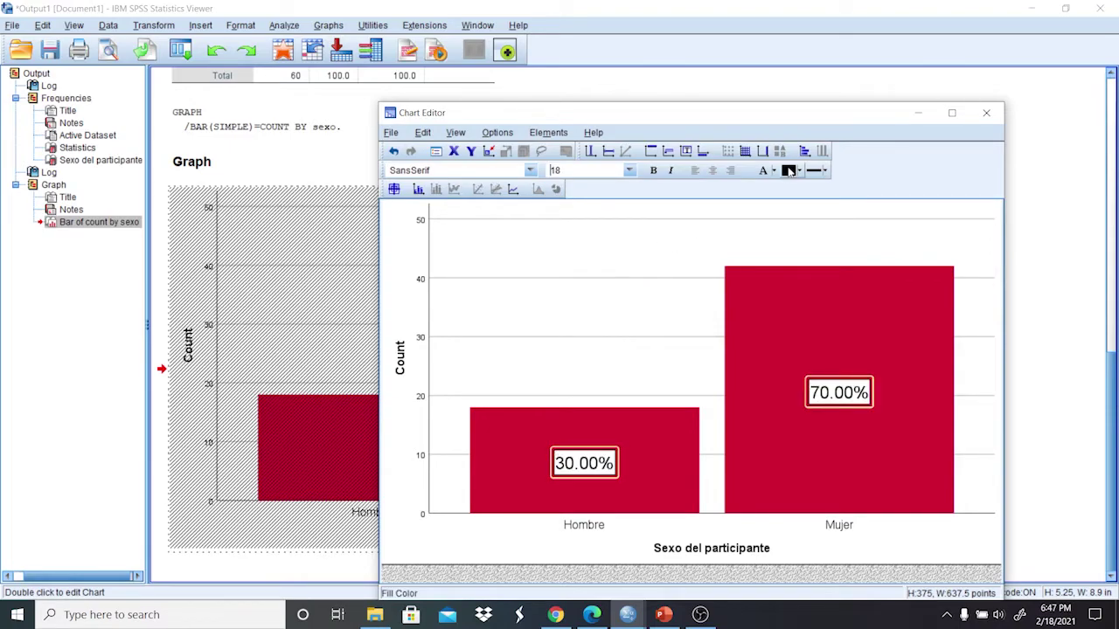
left_click(986, 113)
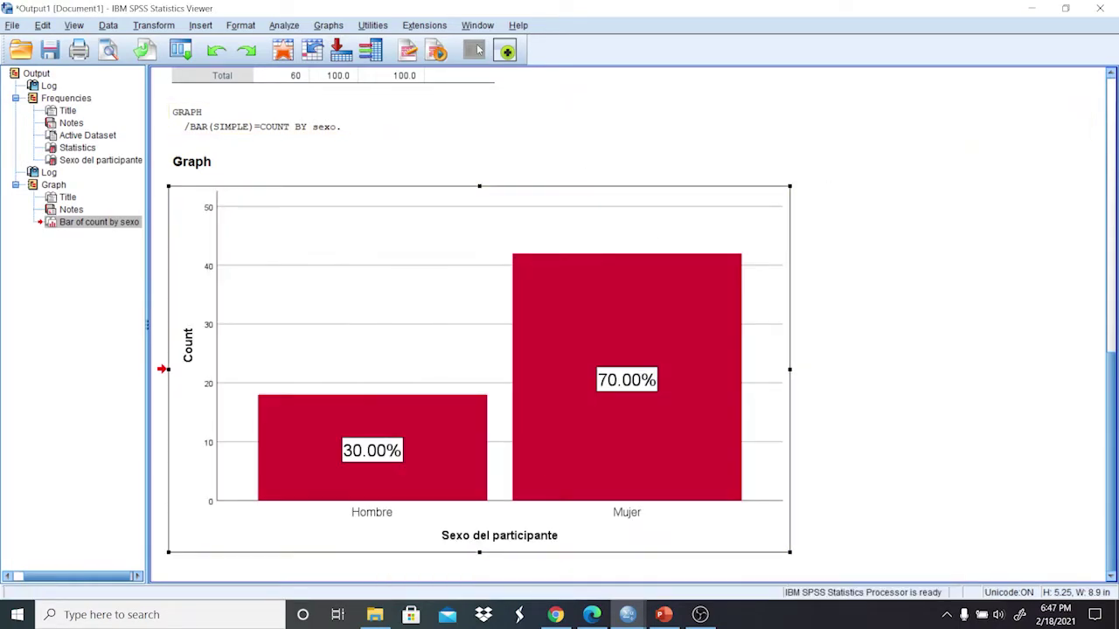
Create a pie chart of summaries for groups of cases, with slices defined by Sexo del participante [sexo] and representing N of cases.
mouse_move(1112, 367)
left_mouse_down()
mouse_move(1111, 262)
mouse_move(1113, 374)
left_mouse_up()
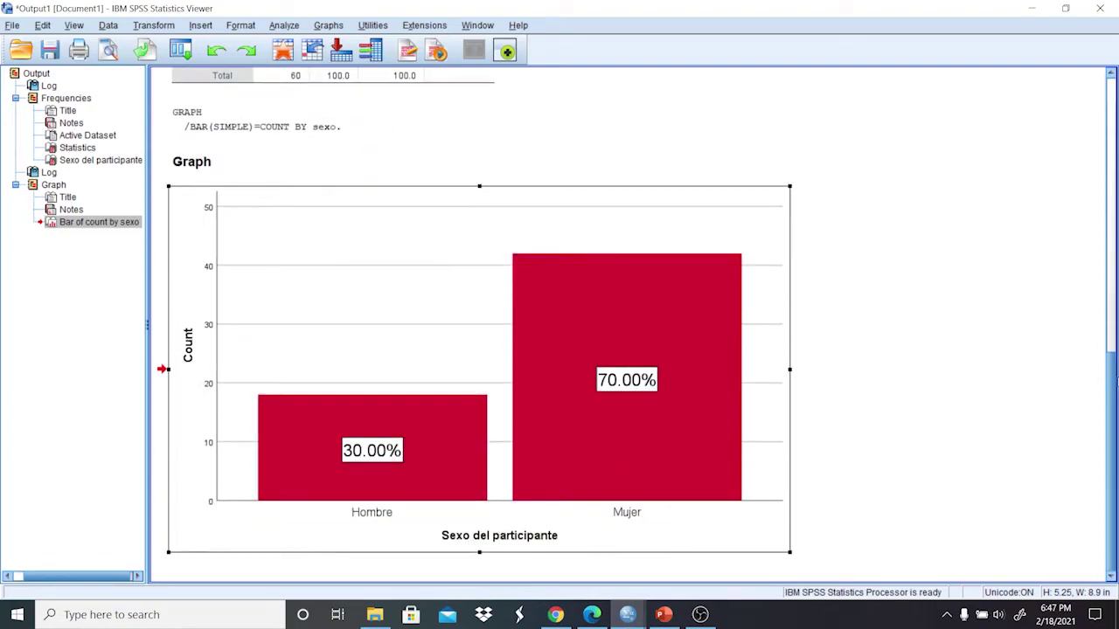
left_click(328, 25)
mouse_move(486, 83)
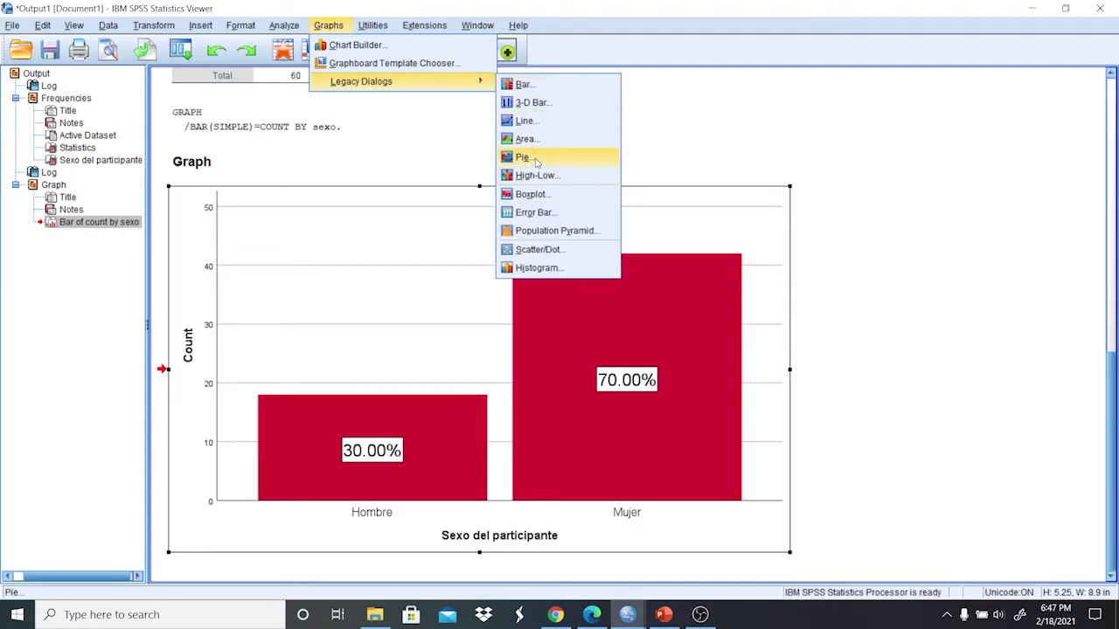
left_click(534, 160)
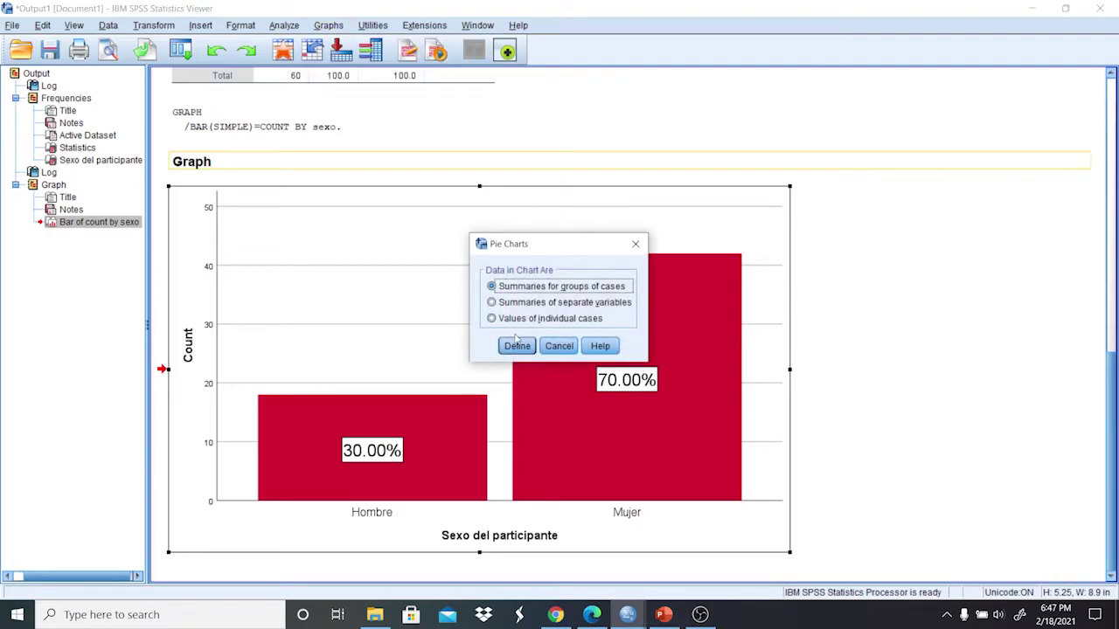
left_click(517, 346)
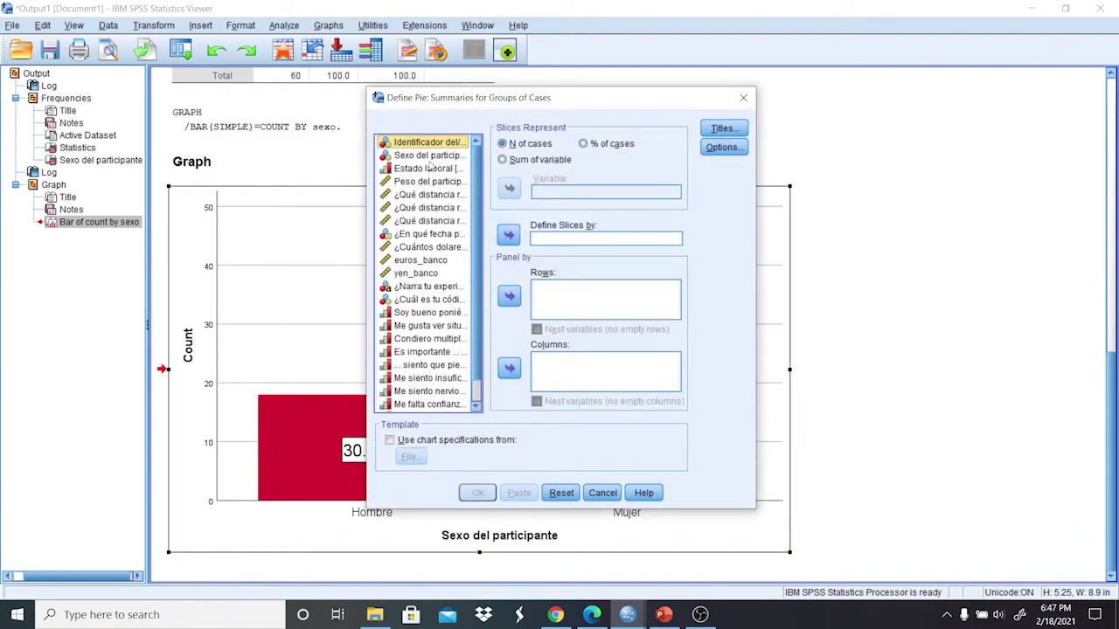
left_click(430, 155)
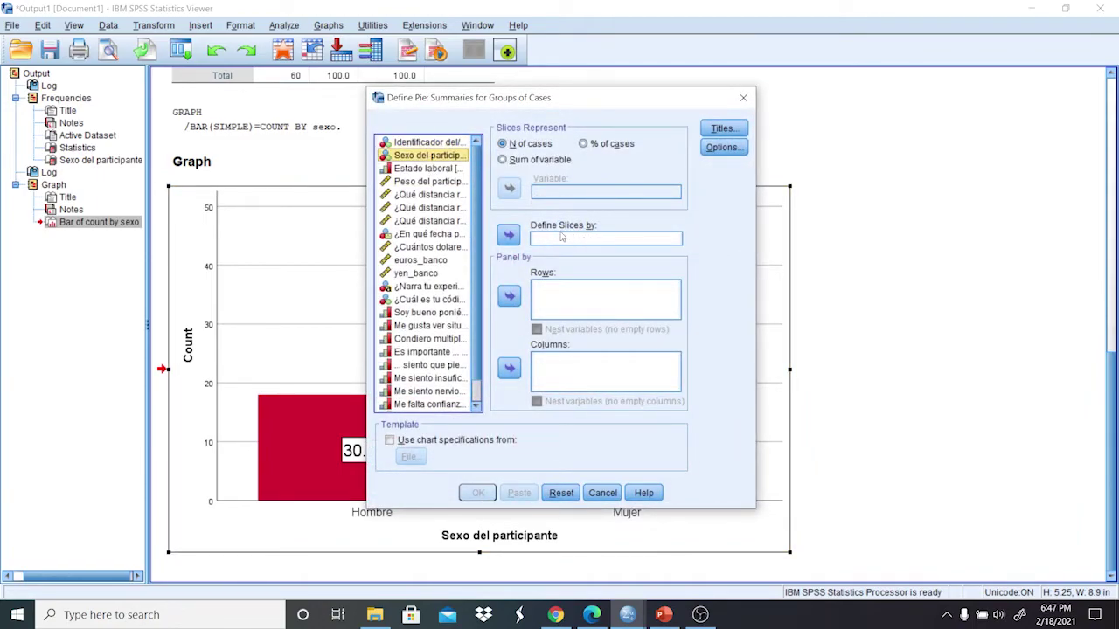
left_click(509, 234)
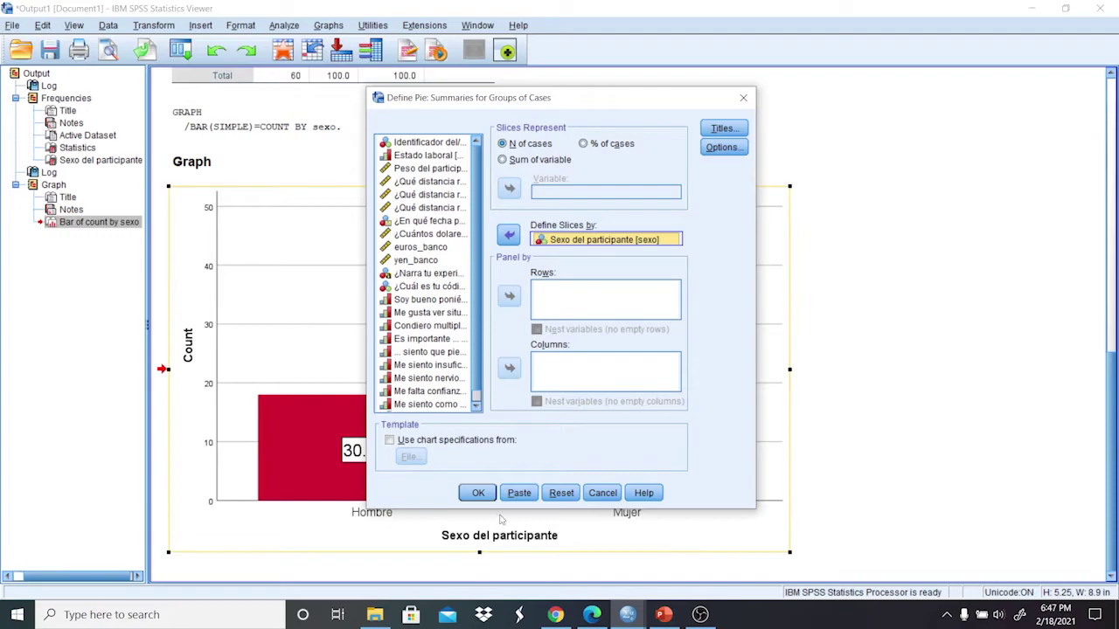
left_click(479, 493)
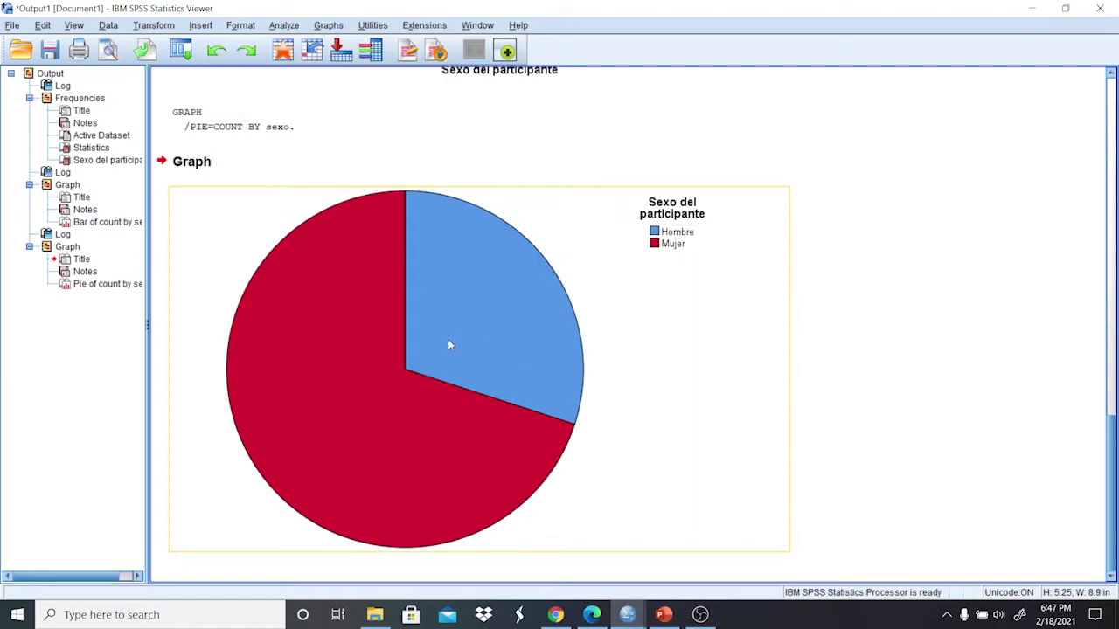
Open the sexo pie chart for editing and add data labels to the slices showing Percent instead of Count.
double_click(397, 354)
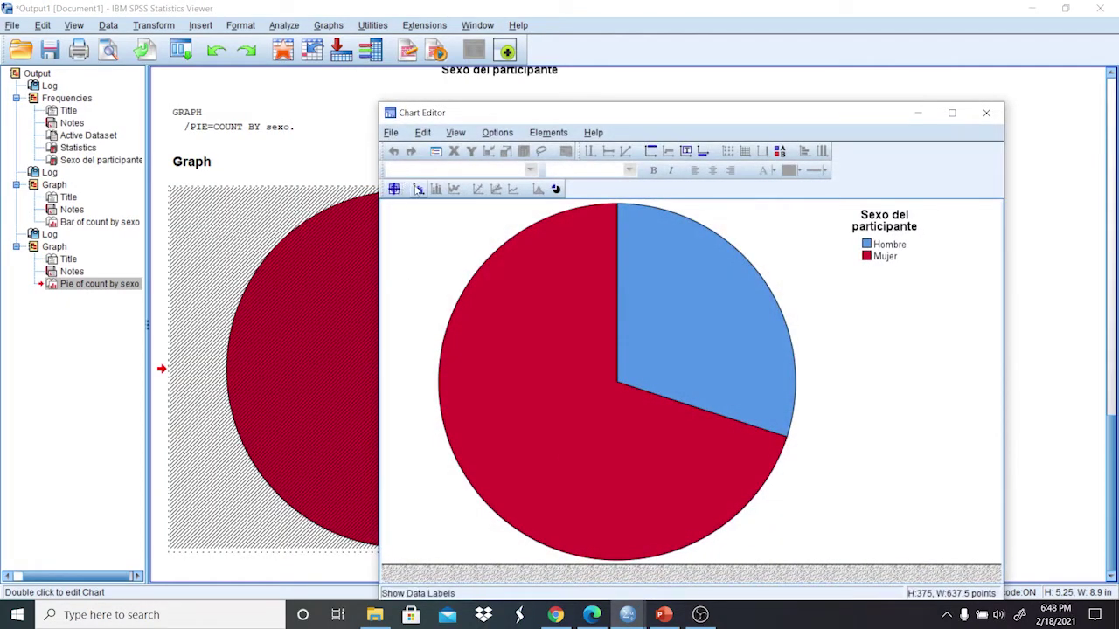
left_click(419, 189)
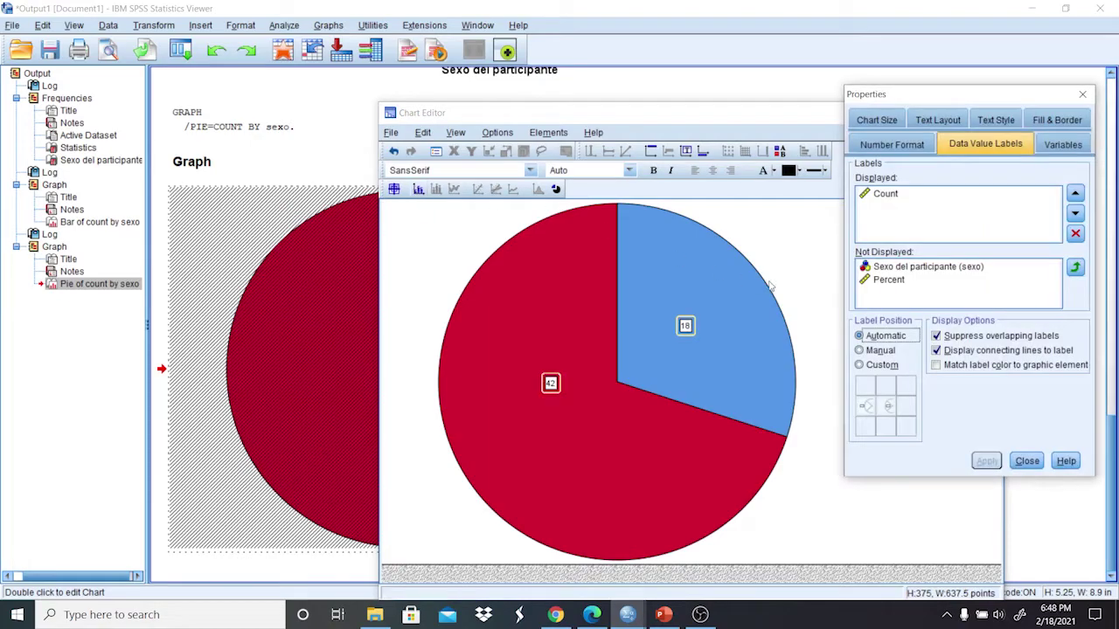
left_click(888, 195)
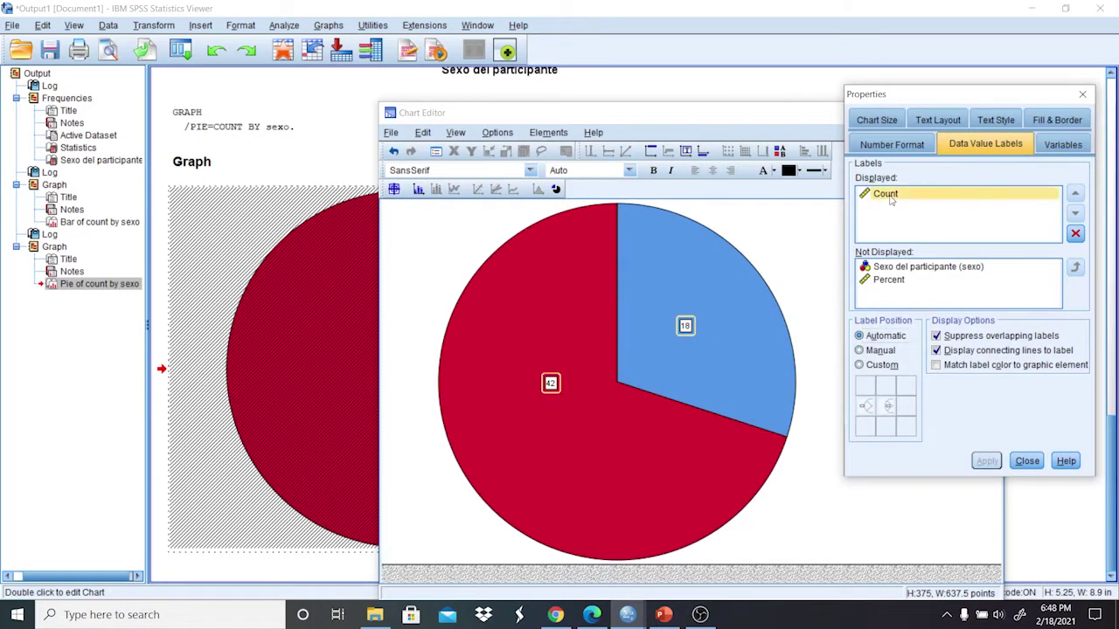
left_click(1075, 233)
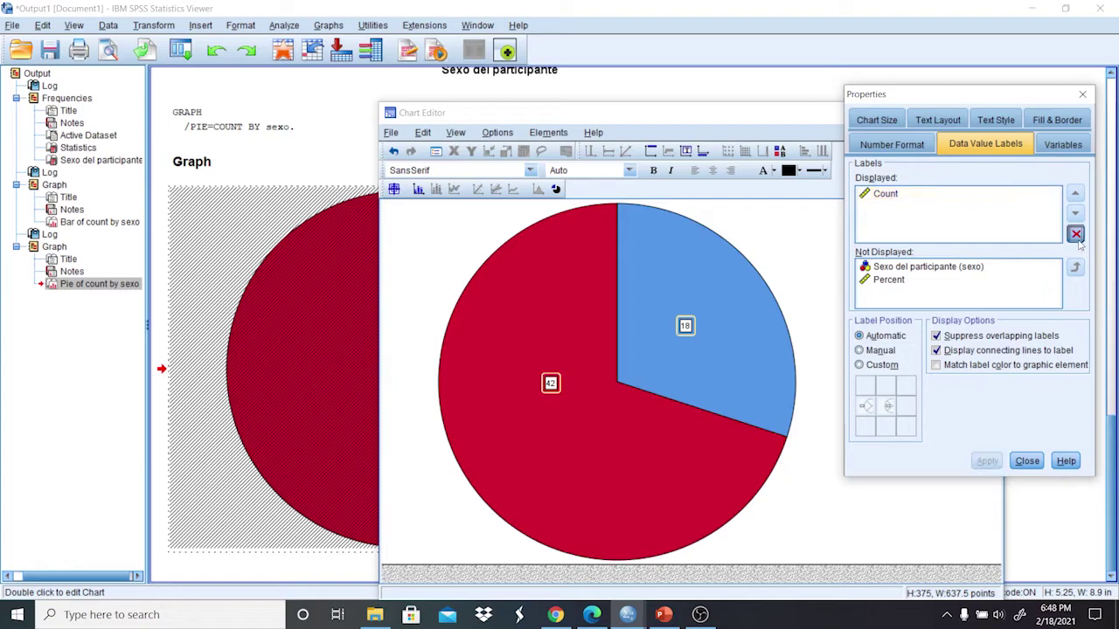
left_click(900, 281)
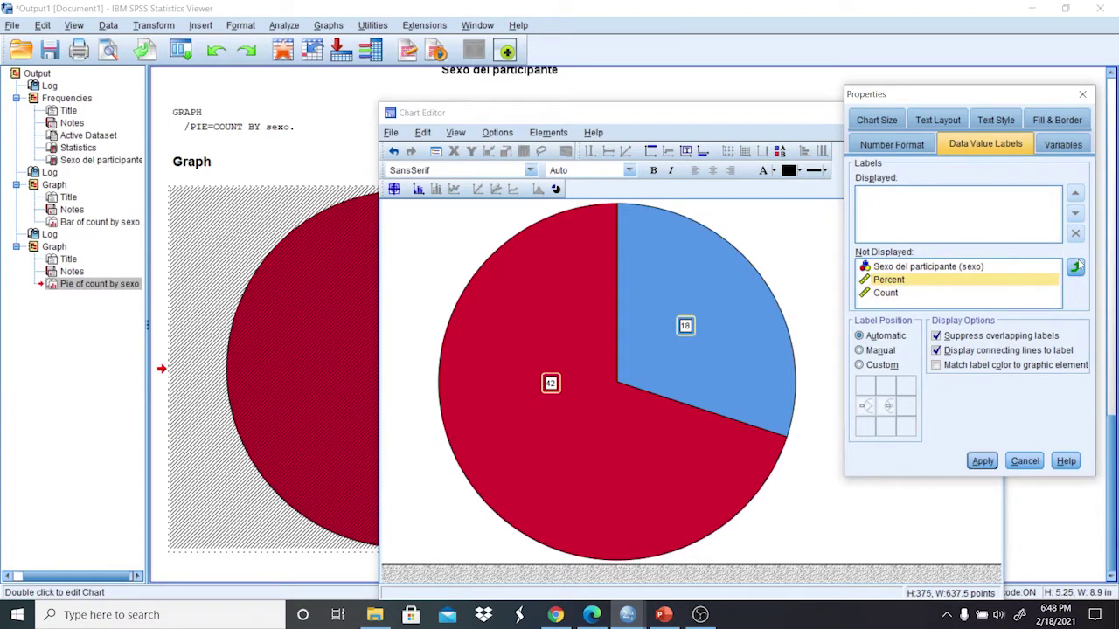
left_click(1076, 266)
left_click(982, 461)
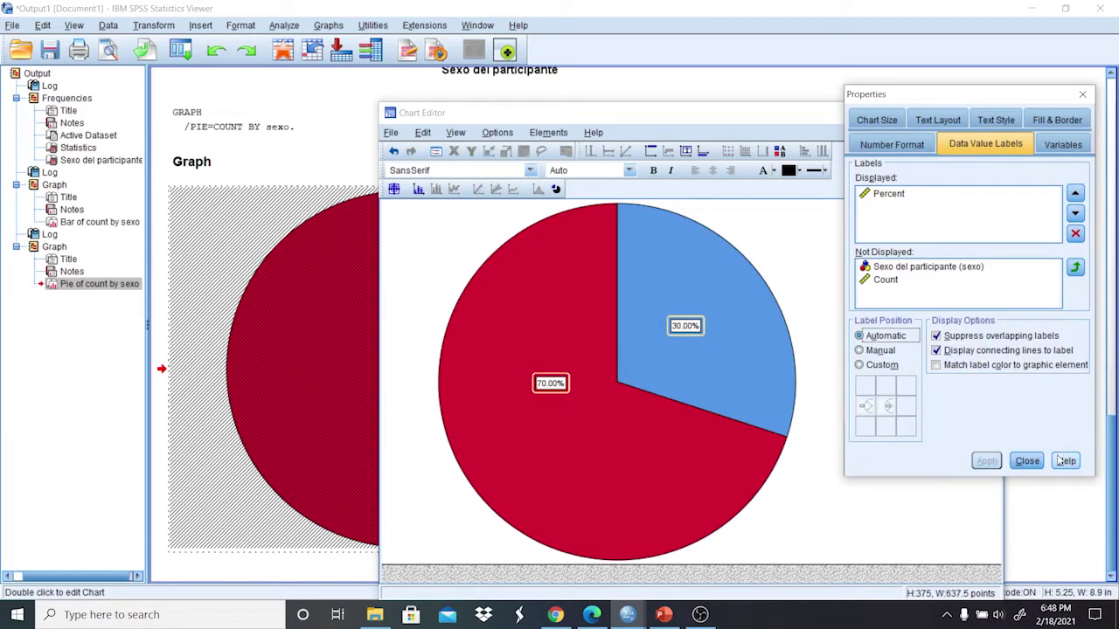
left_click(1027, 461)
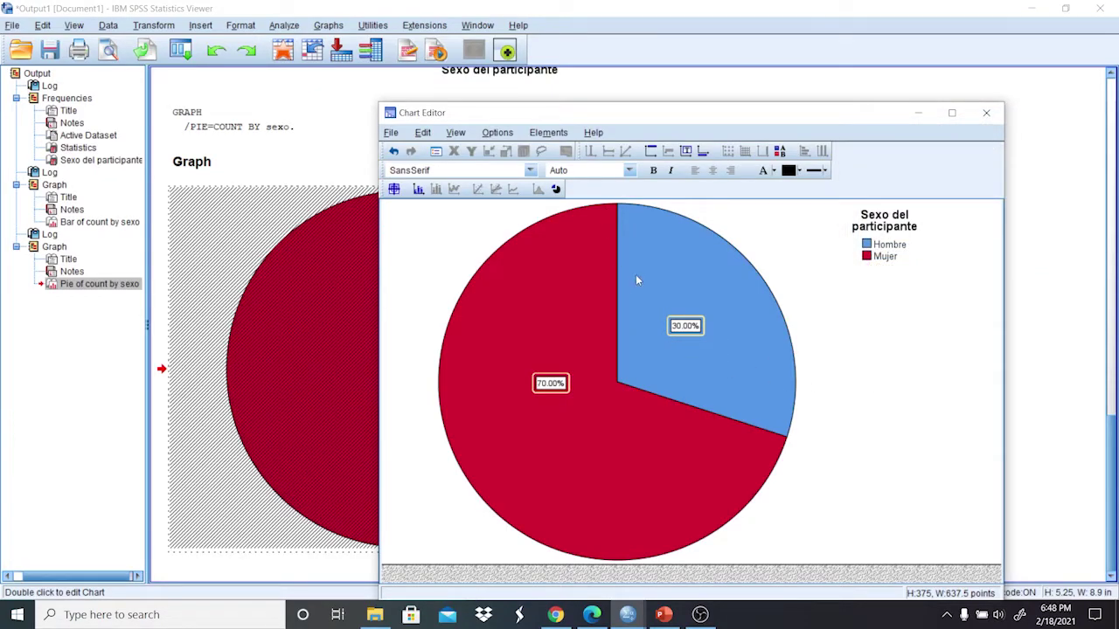
Set the font size of the pie slices' percent labels to 22 and close the chart editor.
left_click(630, 171)
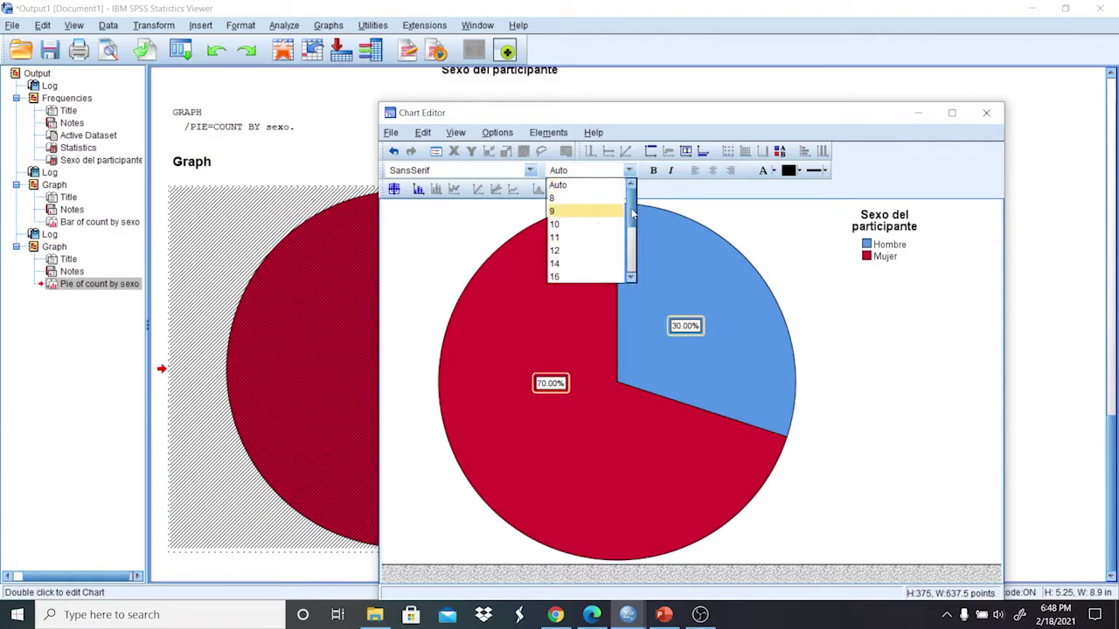
scroll(633, 231, "down", 2)
left_click(556, 261)
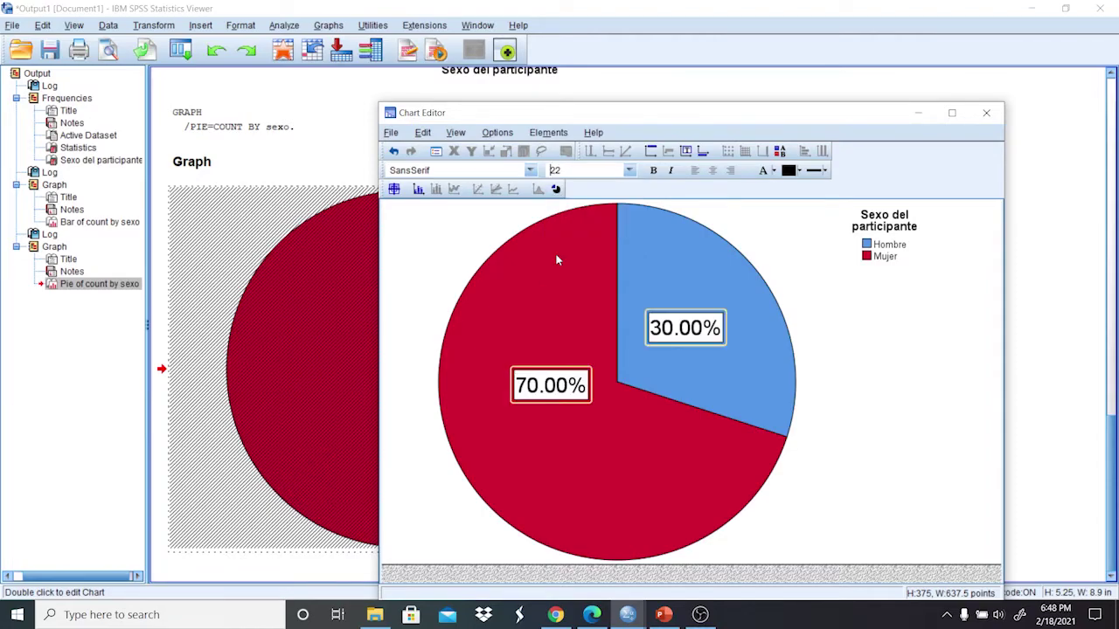
left_click(987, 112)
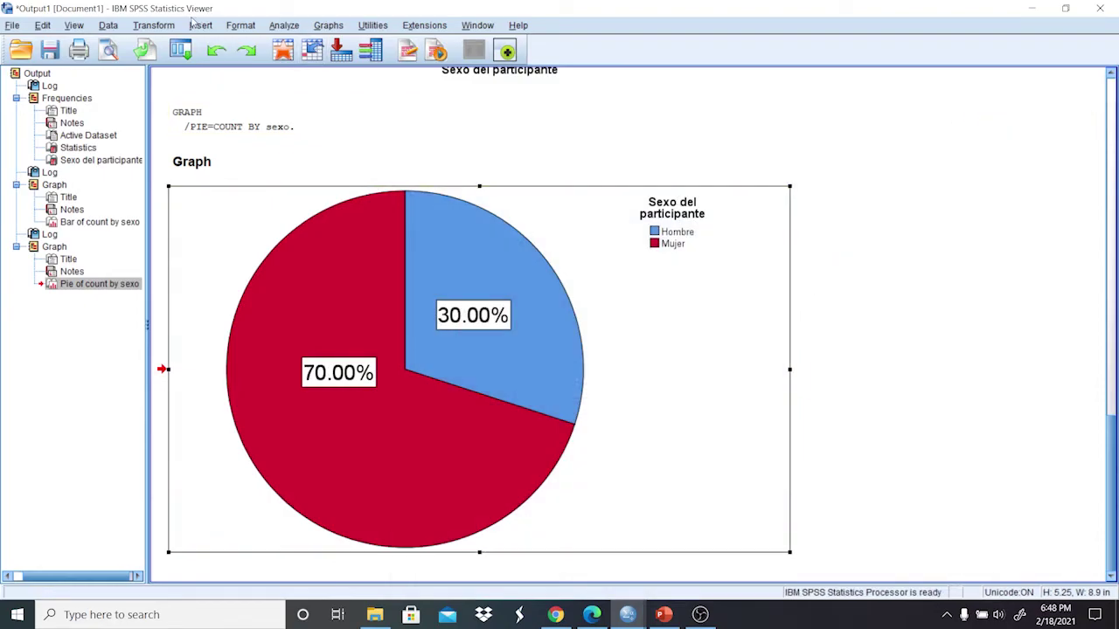
left_click(417, 290)
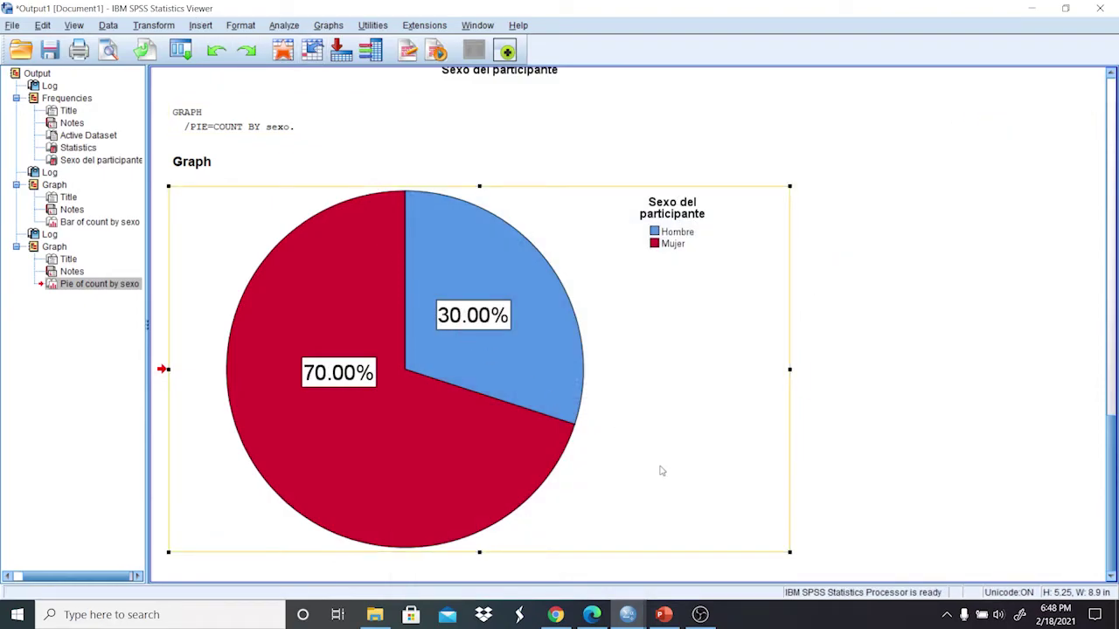
Start a new Frequencies analysis, replacing Sexo del participante [sexo] with Peso del participante [peso] as the analyzed variable.
left_click_drag(1108, 479, 1099, 236)
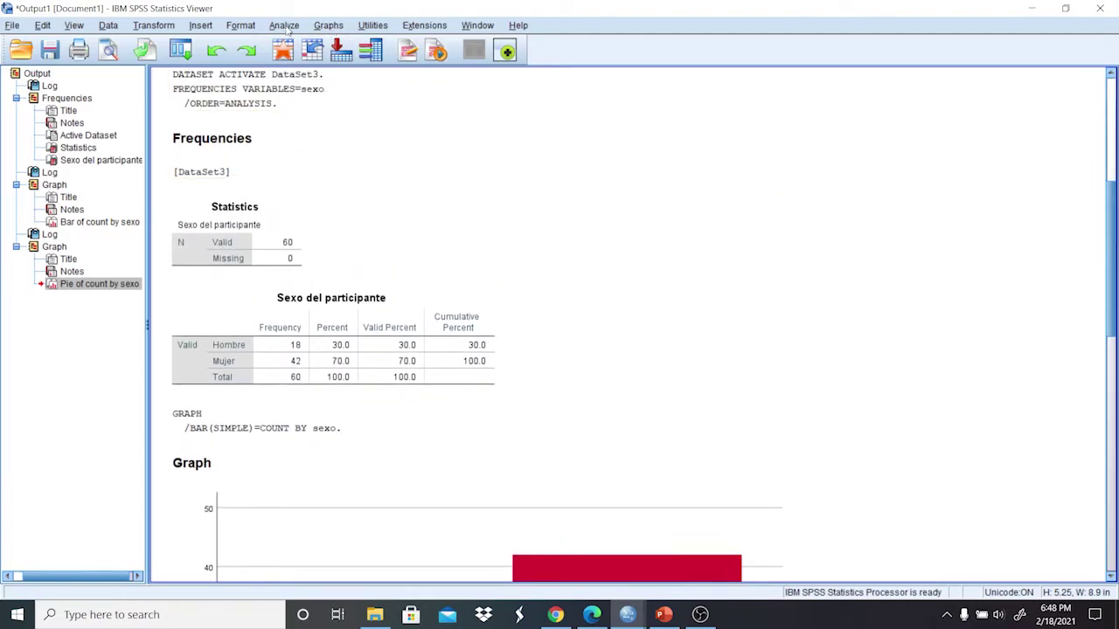
left_click(284, 25)
mouse_move(367, 62)
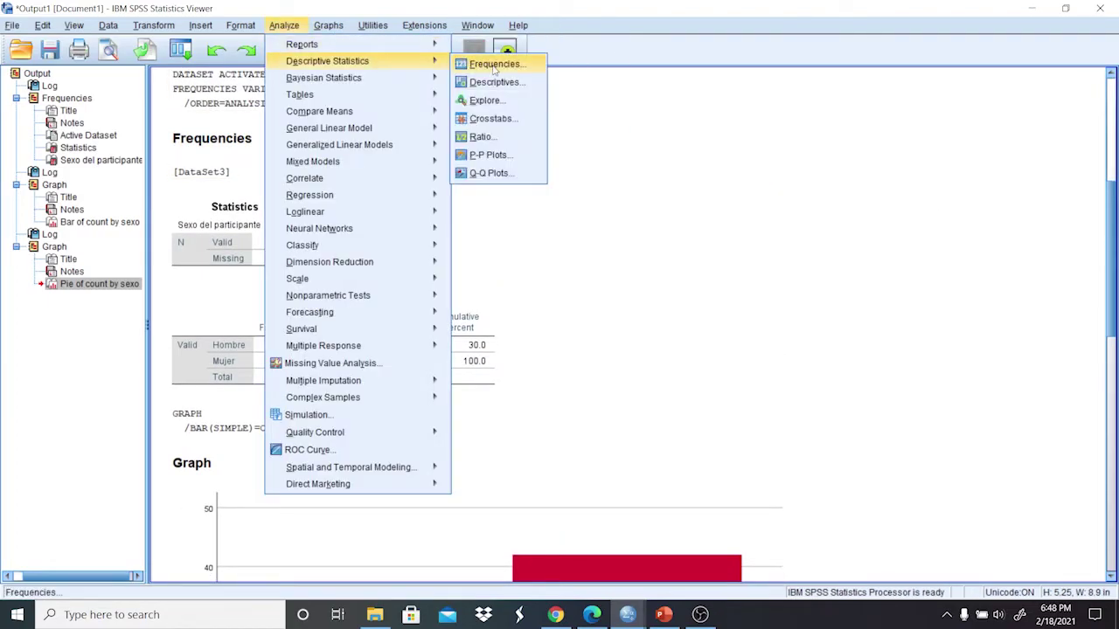
left_click(494, 68)
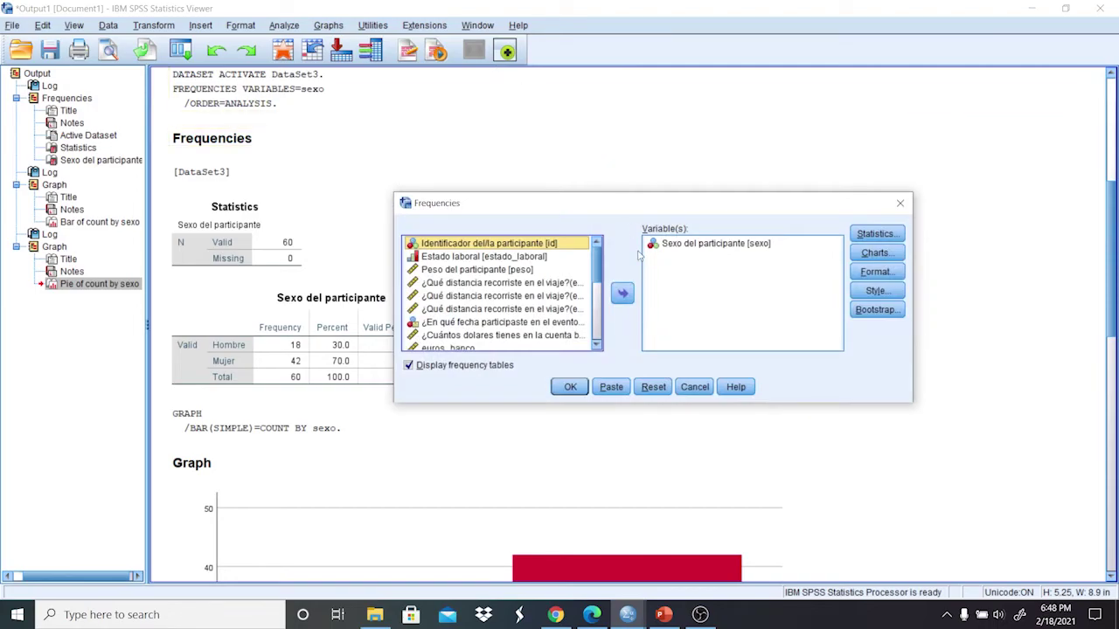
left_click(717, 243)
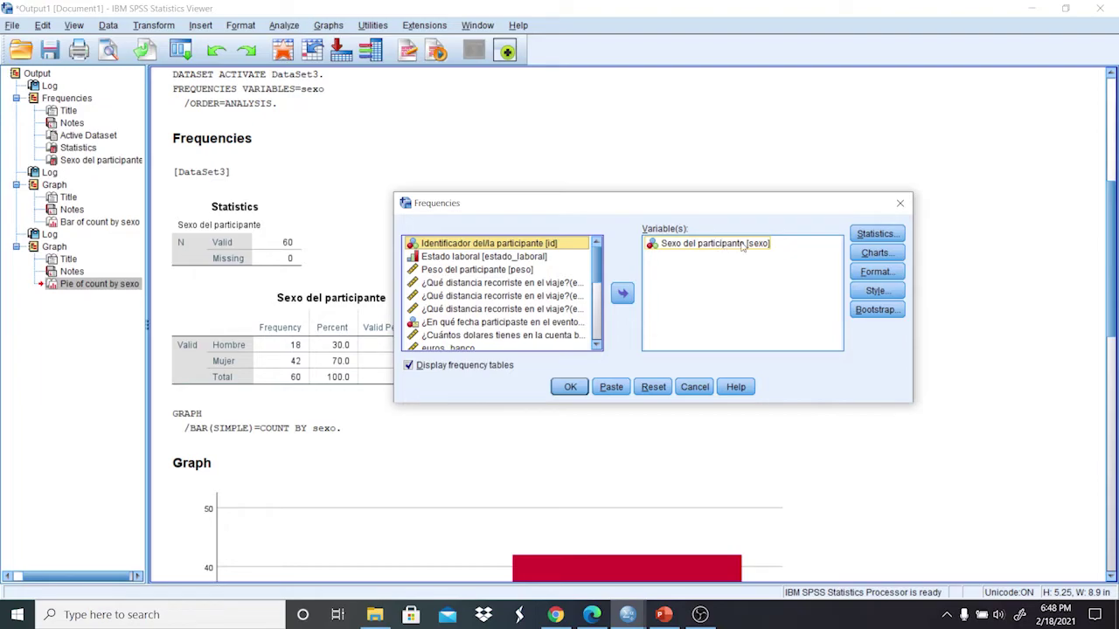
scroll(594, 258, "down", 1)
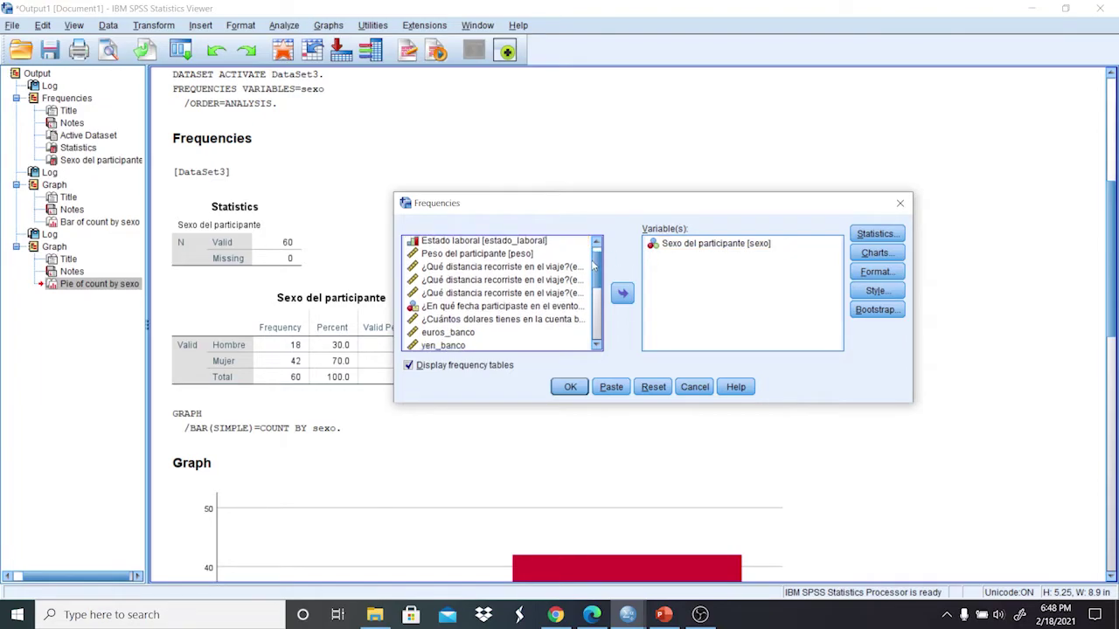
scroll(595, 257, "up", 1)
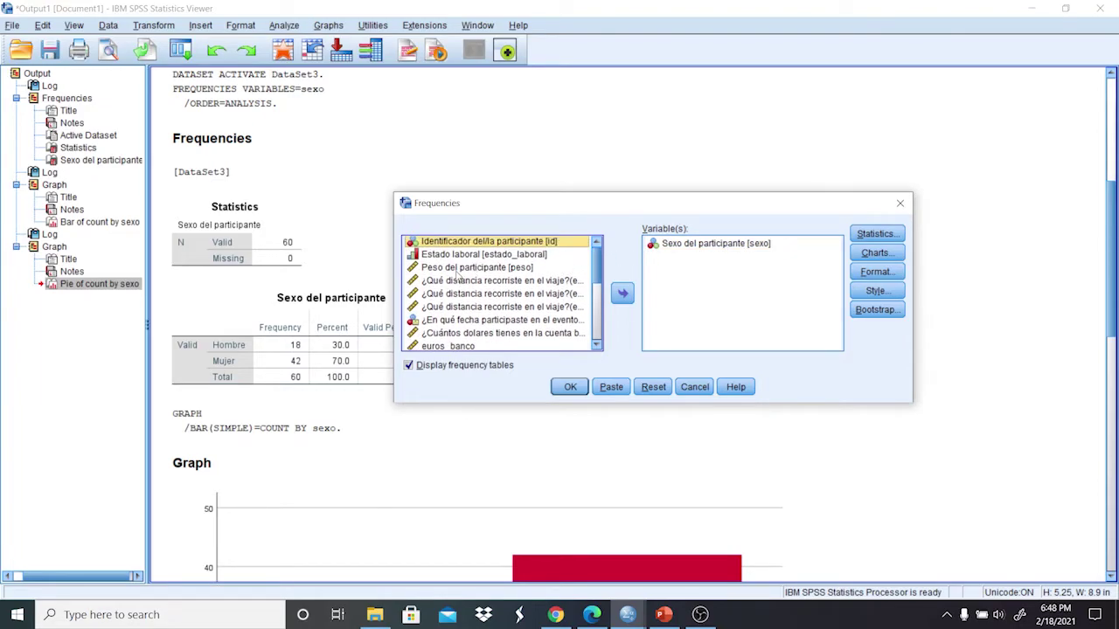
left_click_drag(463, 267, 567, 269)
left_click_drag(708, 280, 710, 282)
left_click_drag(673, 242, 521, 279)
Request the mean and standard deviation for Peso del participante [peso], run the Frequencies analysis, and select the resulting Statistics table.
left_click(869, 237)
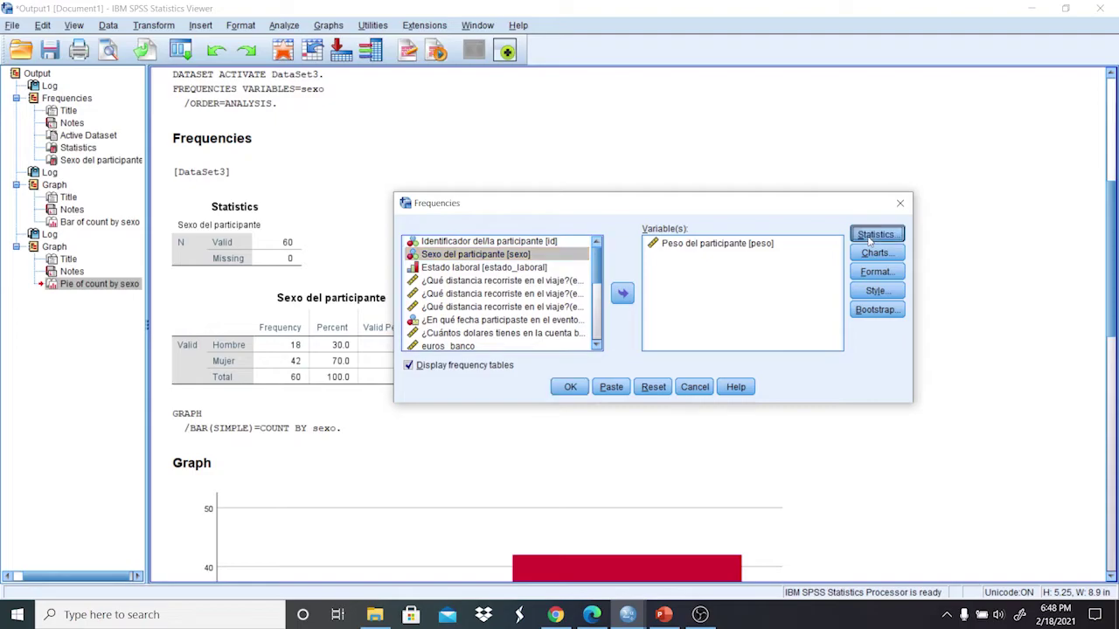
left_click(698, 205)
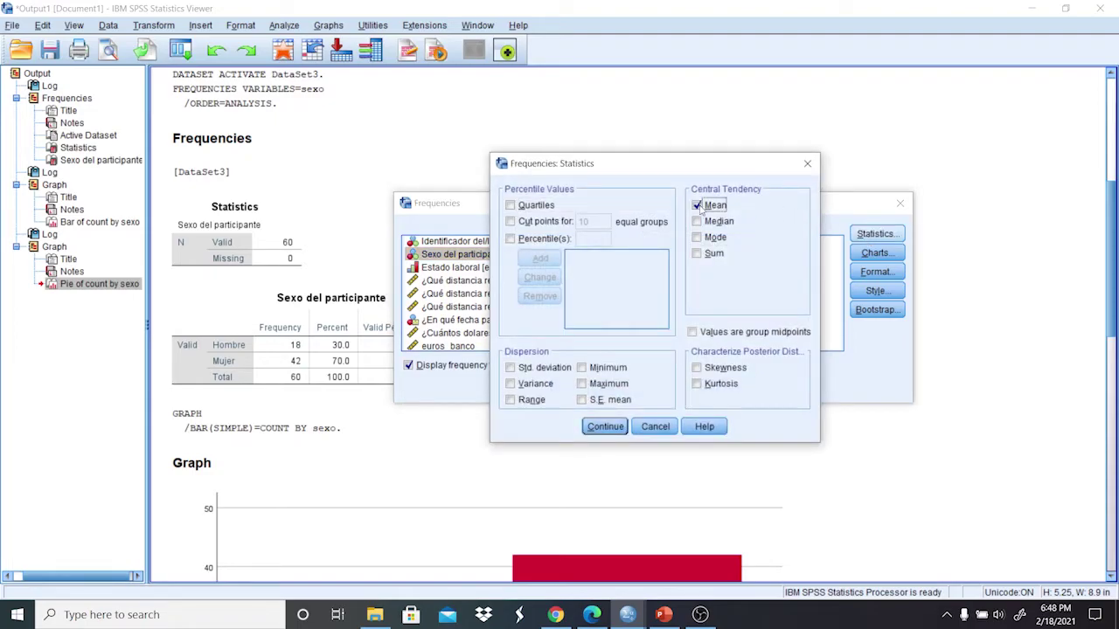
left_click(510, 368)
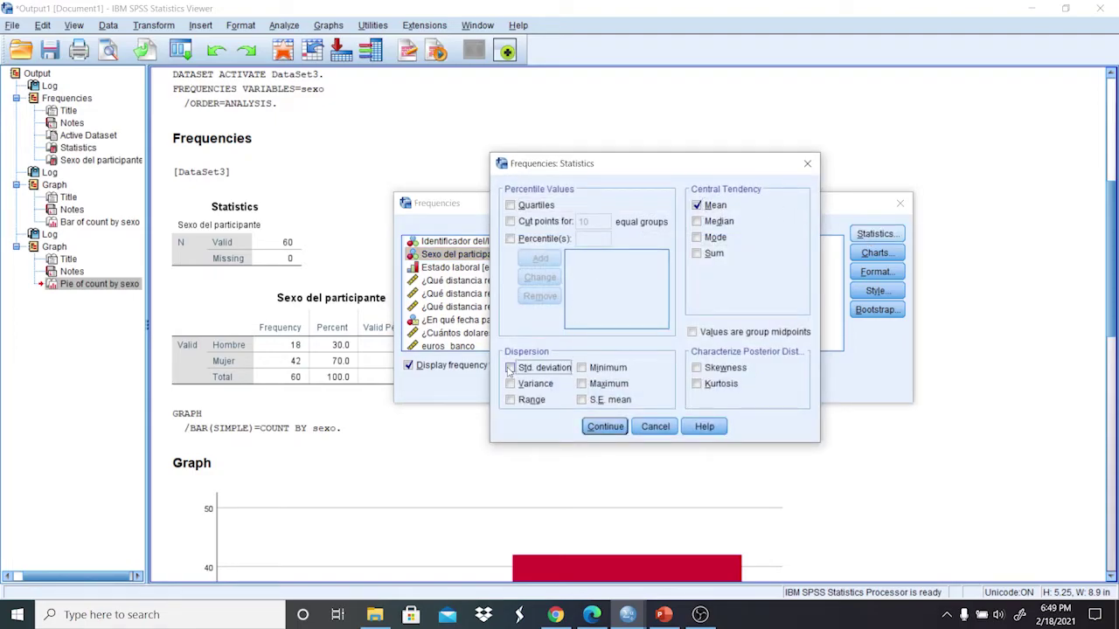
left_click(605, 427)
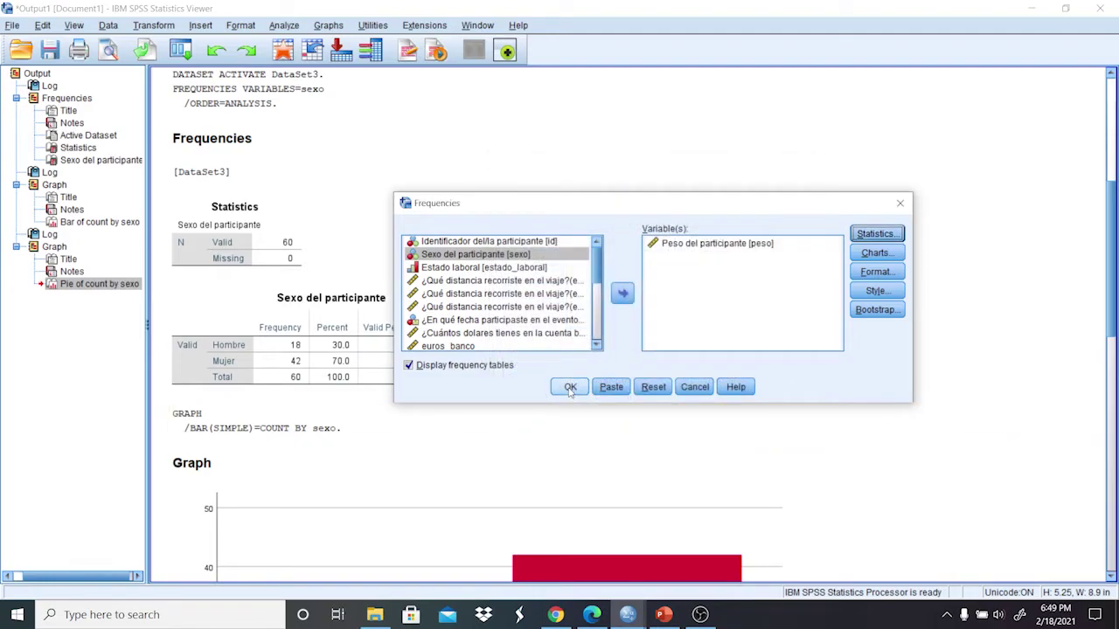
left_click(569, 389)
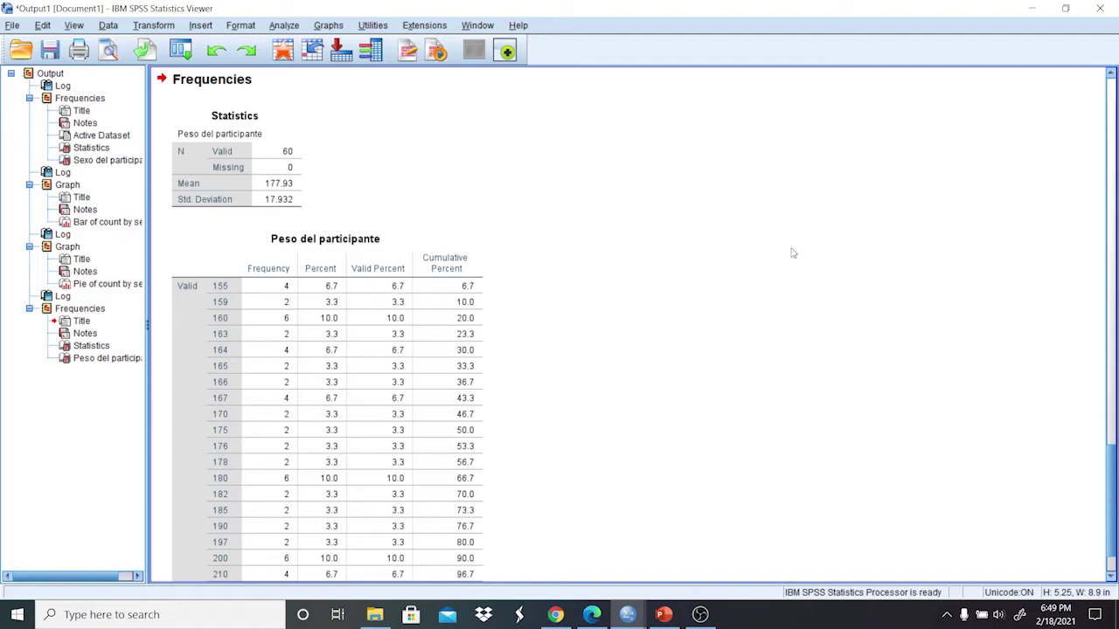
left_click(220, 171)
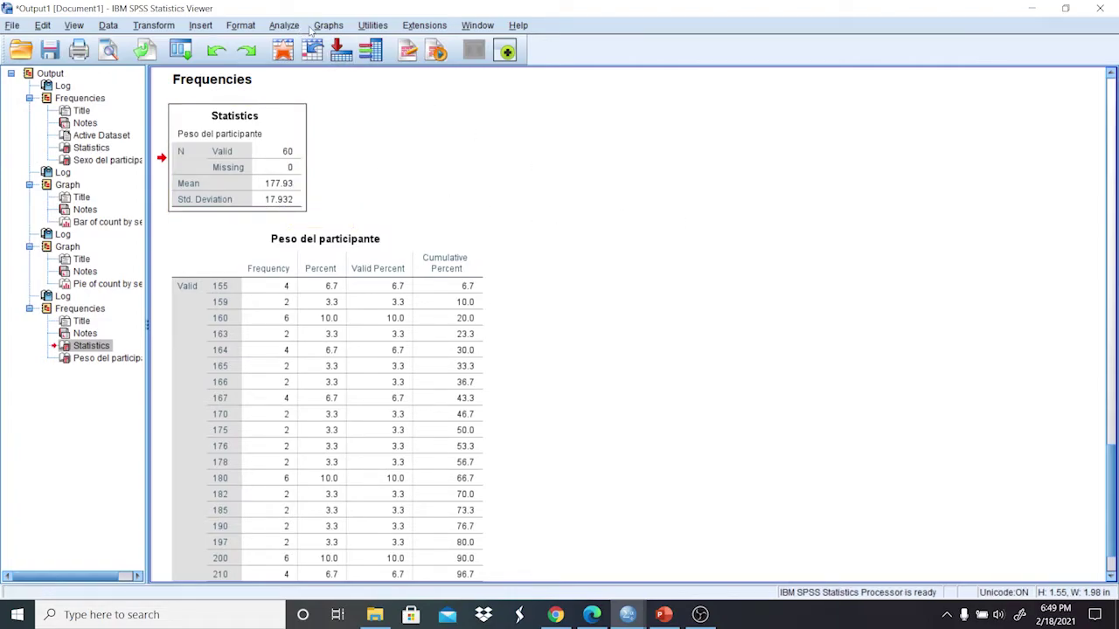
Create a legacy histogram of Peso del participante [peso] and bring it into view in the output.
left_click(340, 28)
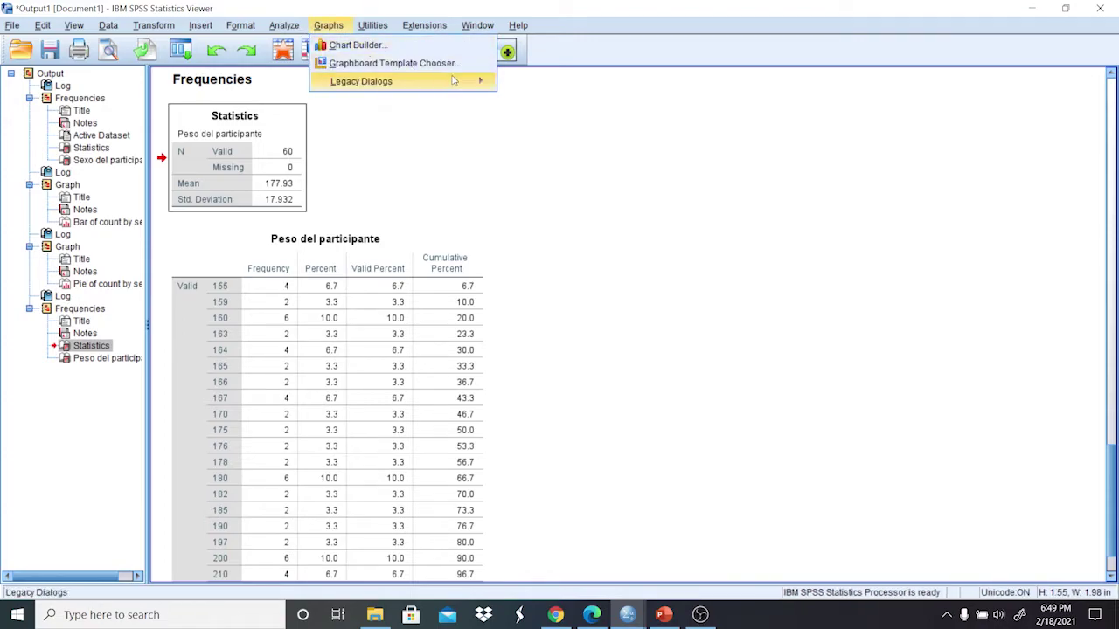
mouse_move(469, 85)
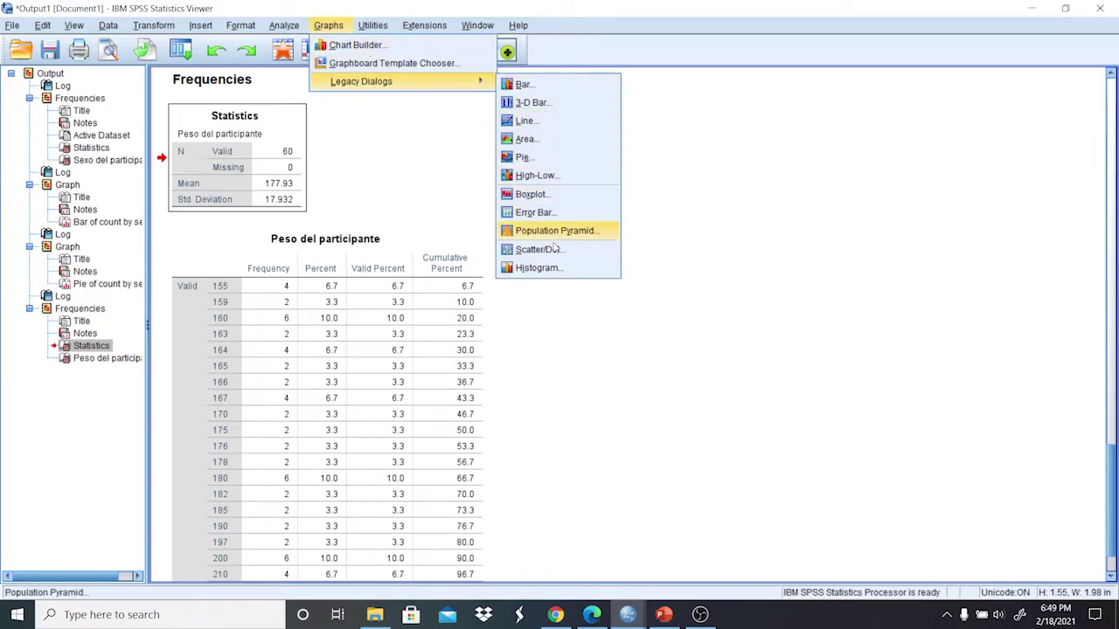
left_click(560, 271)
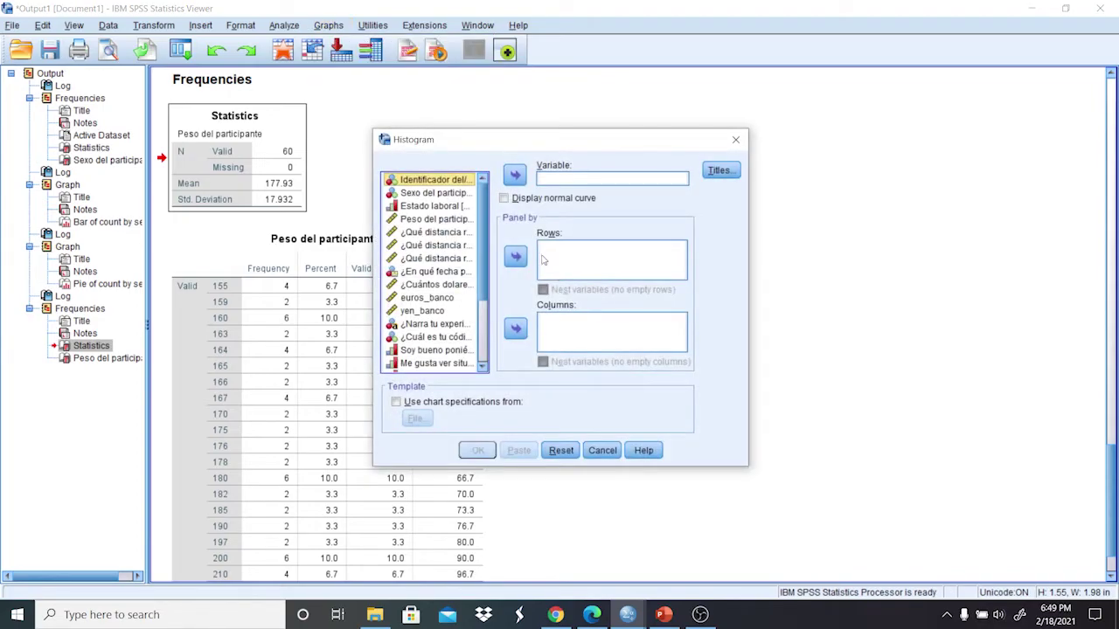
scroll(463, 214, "down", 1)
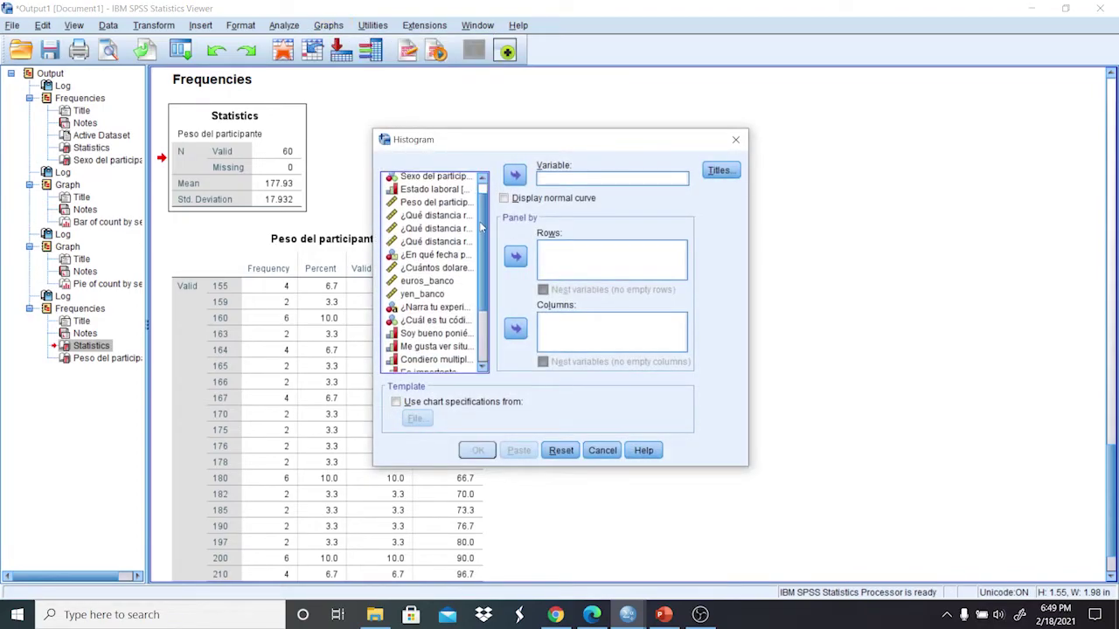
scroll(459, 223, "up", 1)
left_click_drag(437, 219, 568, 180)
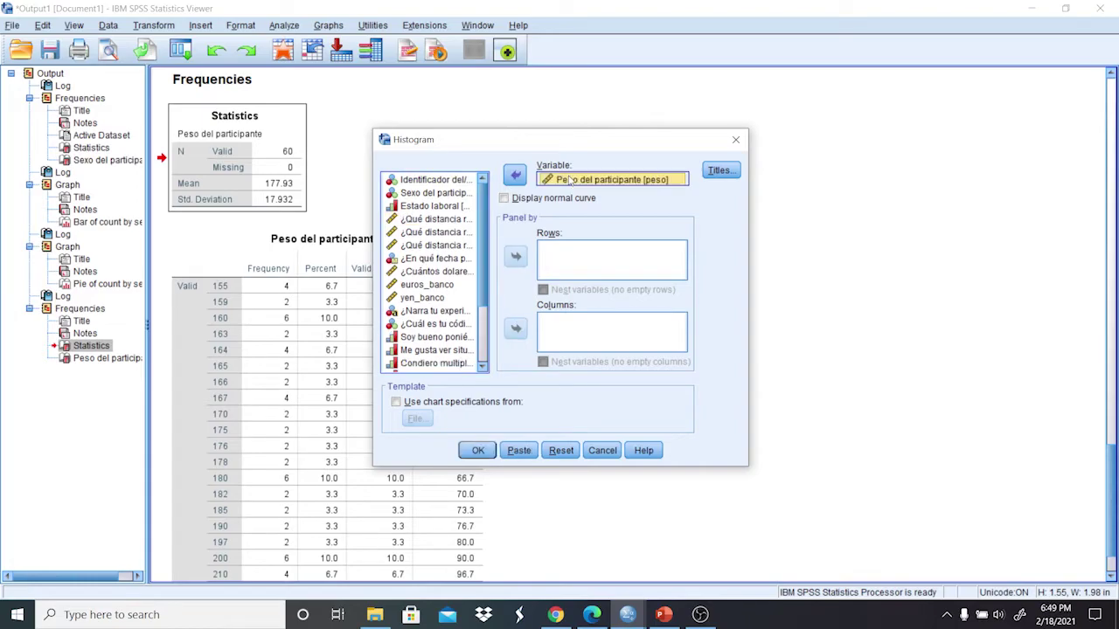
left_click(478, 450)
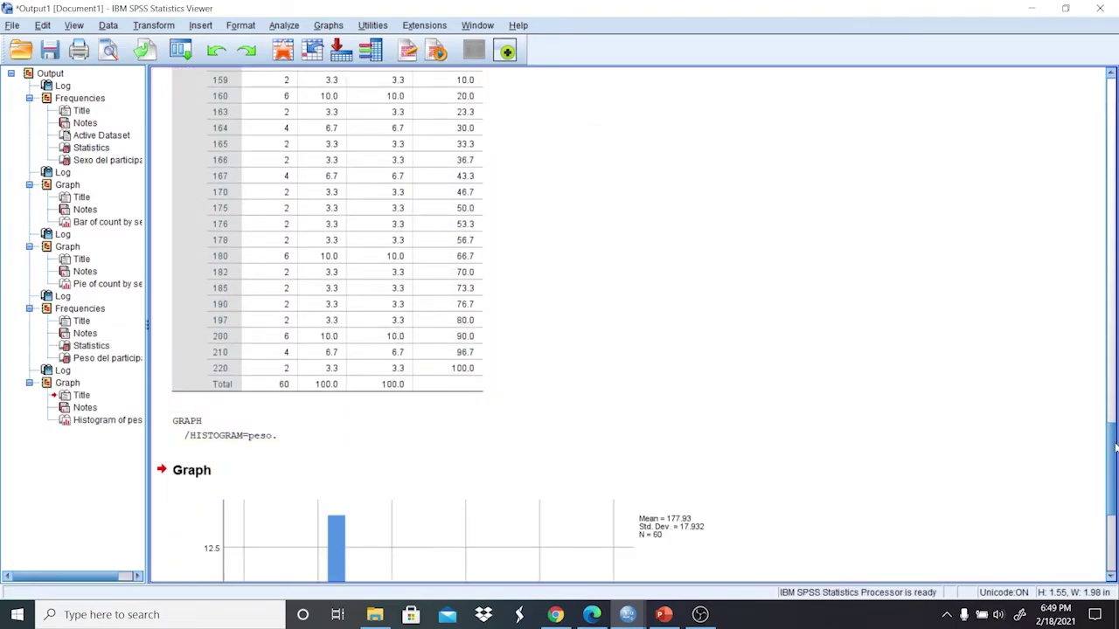
left_click_drag(1115, 445, 1109, 530)
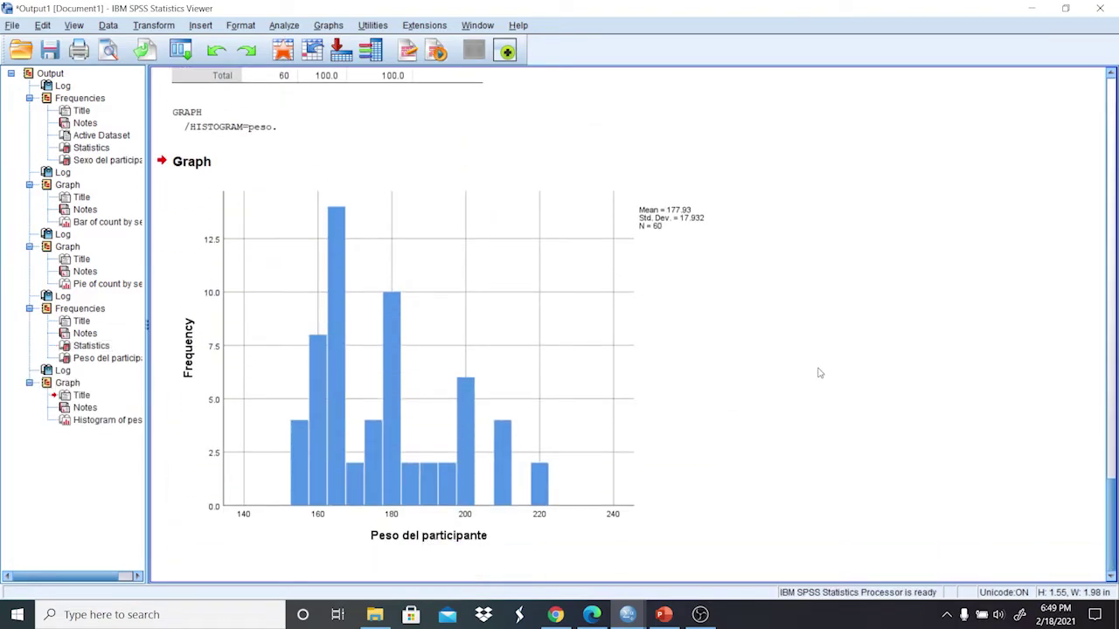
Add a Normal distribution curve to the peso histogram and close the chart editor.
double_click(424, 372)
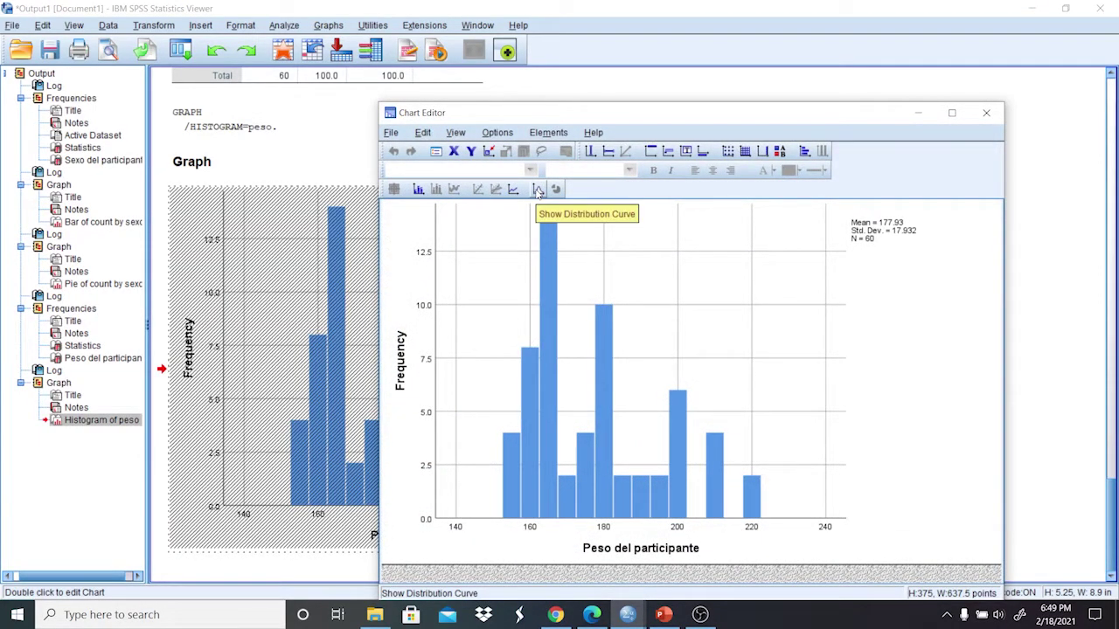
left_click(537, 190)
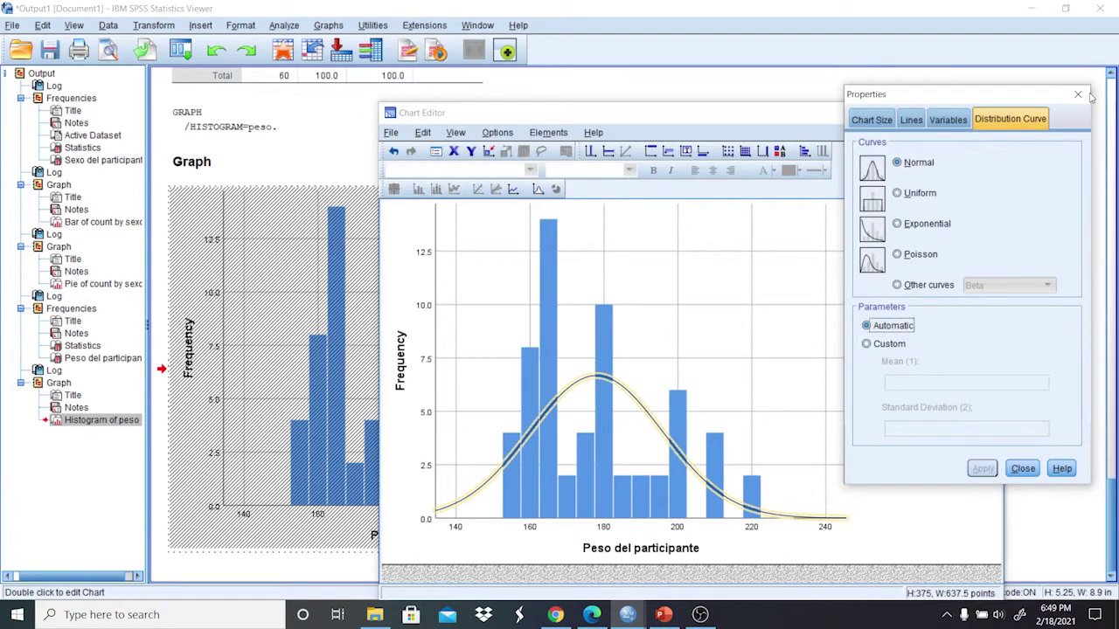
left_click(1078, 94)
left_click(995, 111)
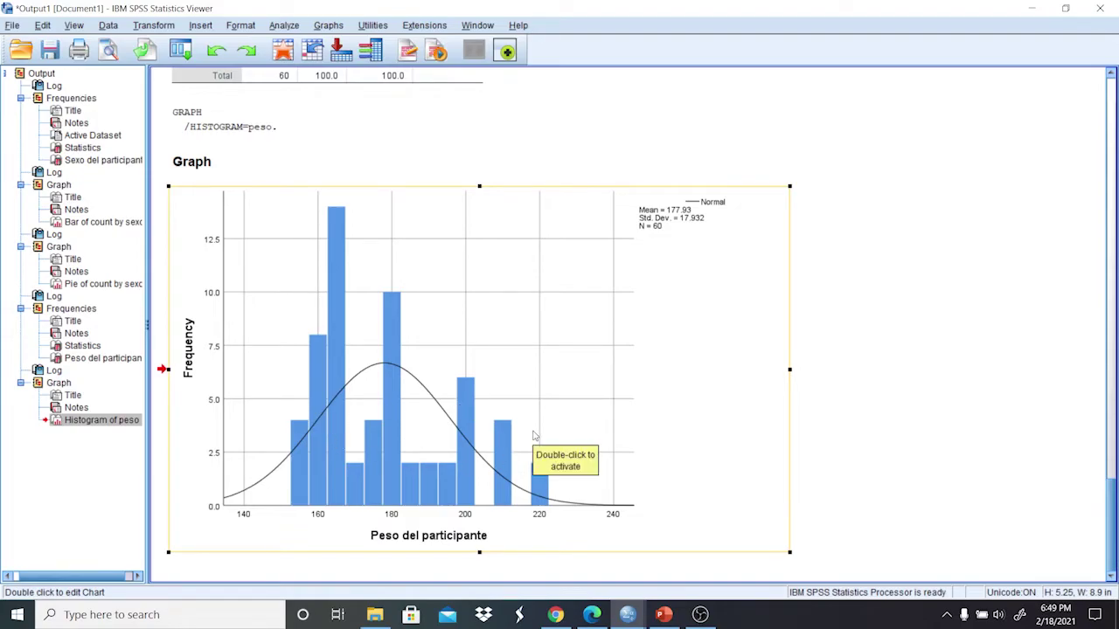
Switch to the Objetivos del taller sheet in Chrome and check off the análisis descriptivos and gráficos básicos objectives.
left_click(555, 615)
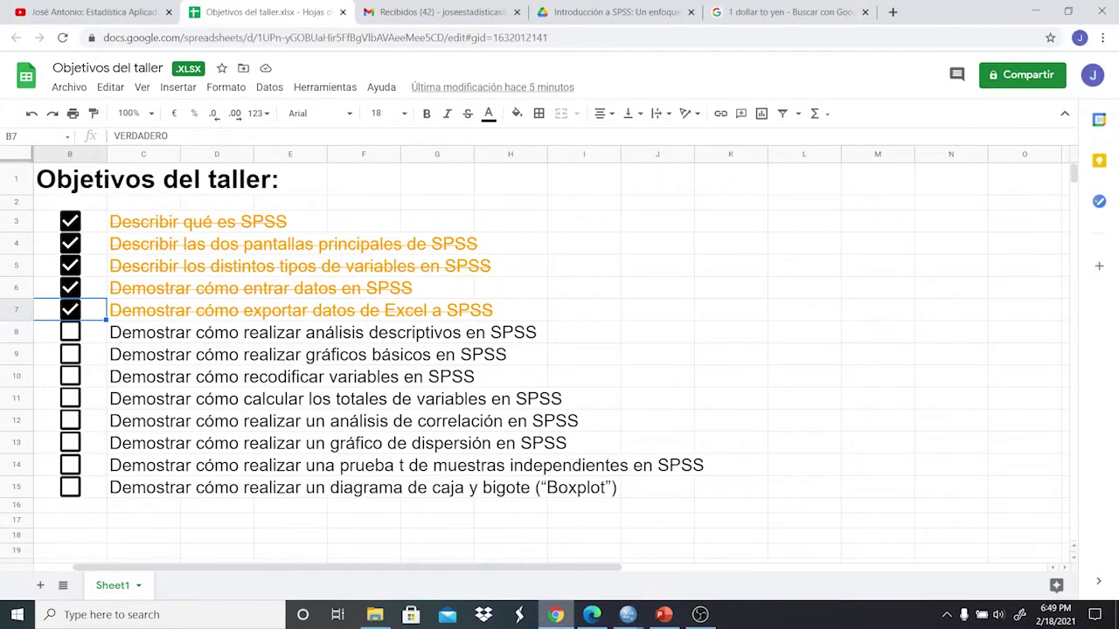
left_click(75, 335)
left_click(75, 354)
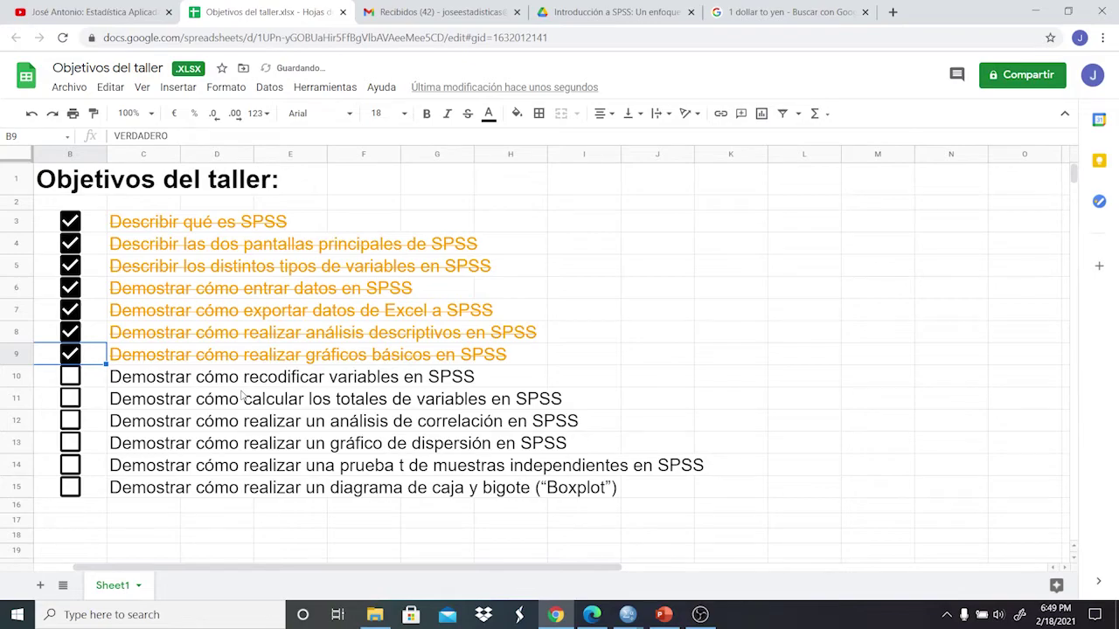
Switch to the Untitled4 [DataSet3] data editor in SPSS and examine the label text of cfi_5.
left_click(627, 614)
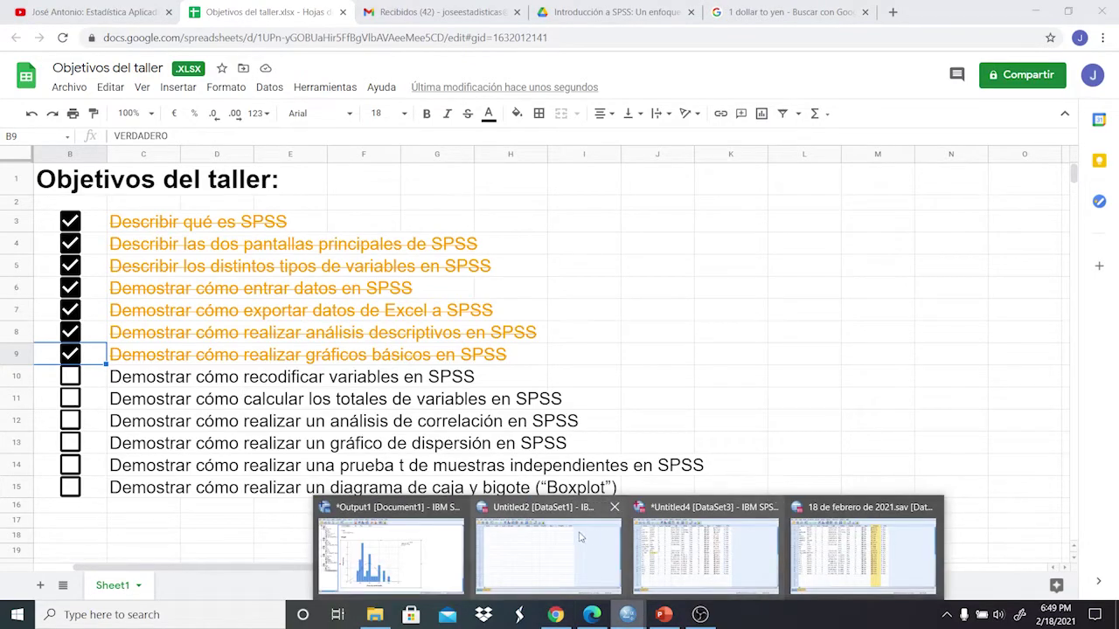
left_click(704, 546)
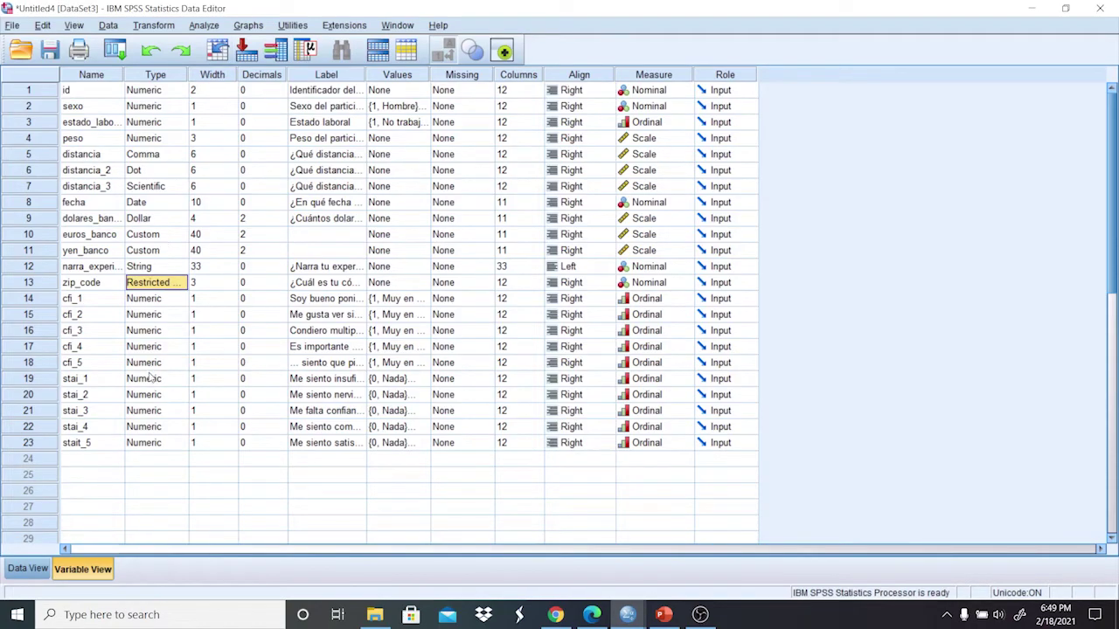
double_click(322, 363)
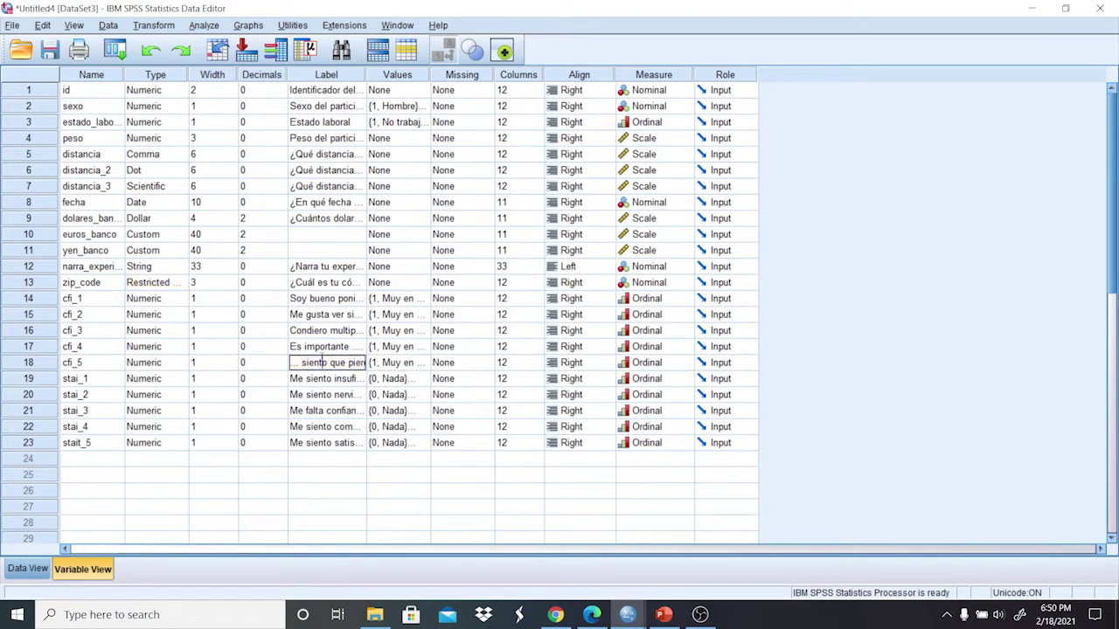
key("shift+Home")
Start Recode into Different Variables with variables listed by name, using cfi_5 as input and cfi_5_reverse as the output variable name.
left_click(153, 26)
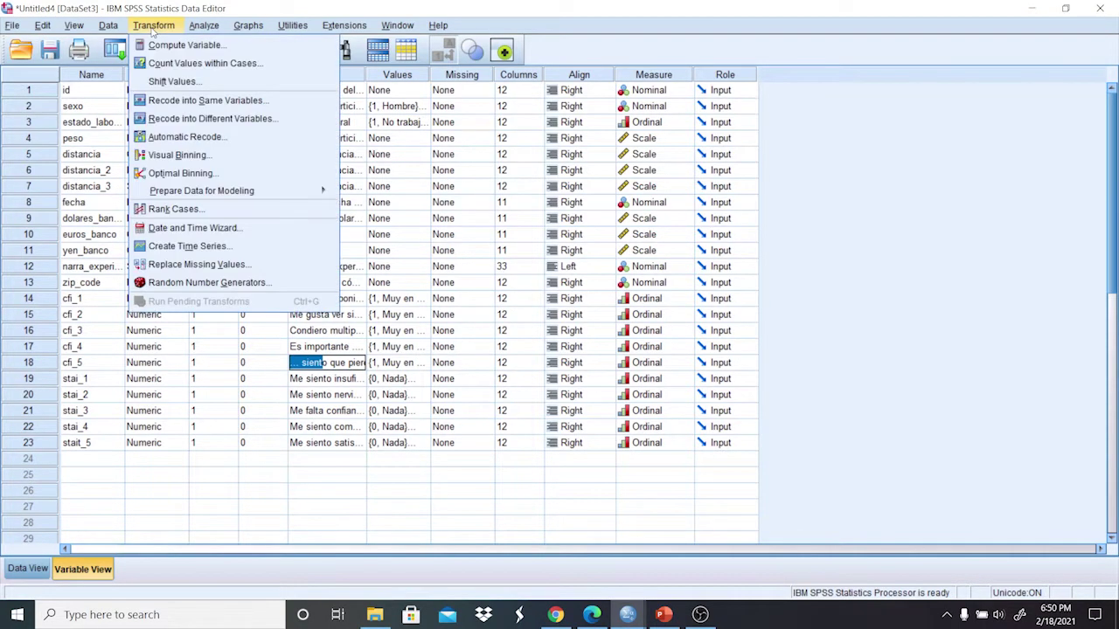
left_click(223, 119)
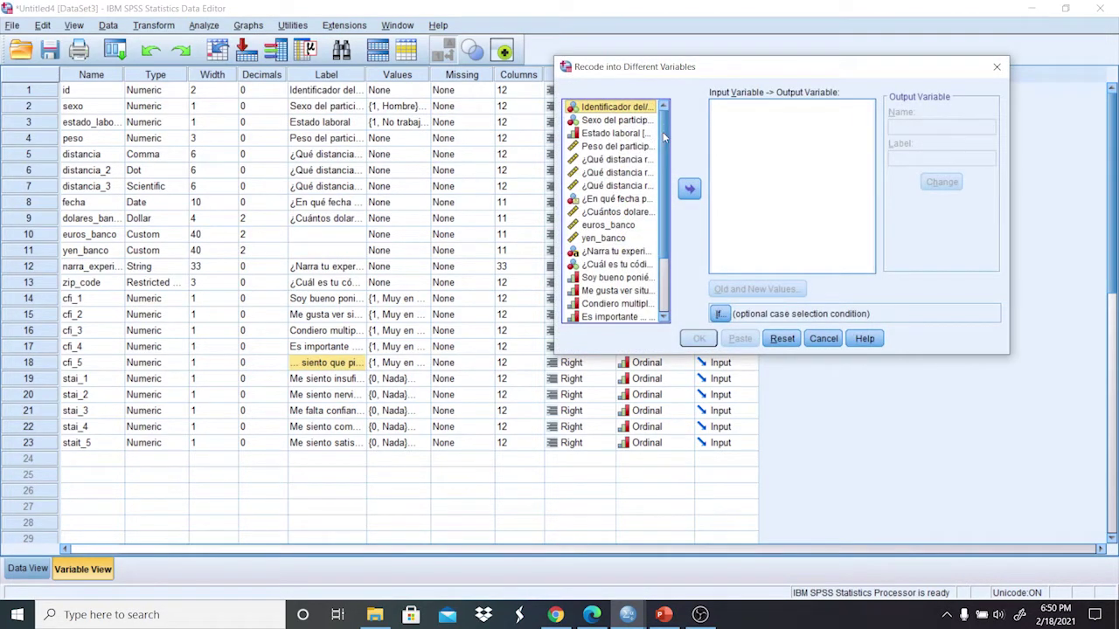
right_click(629, 184)
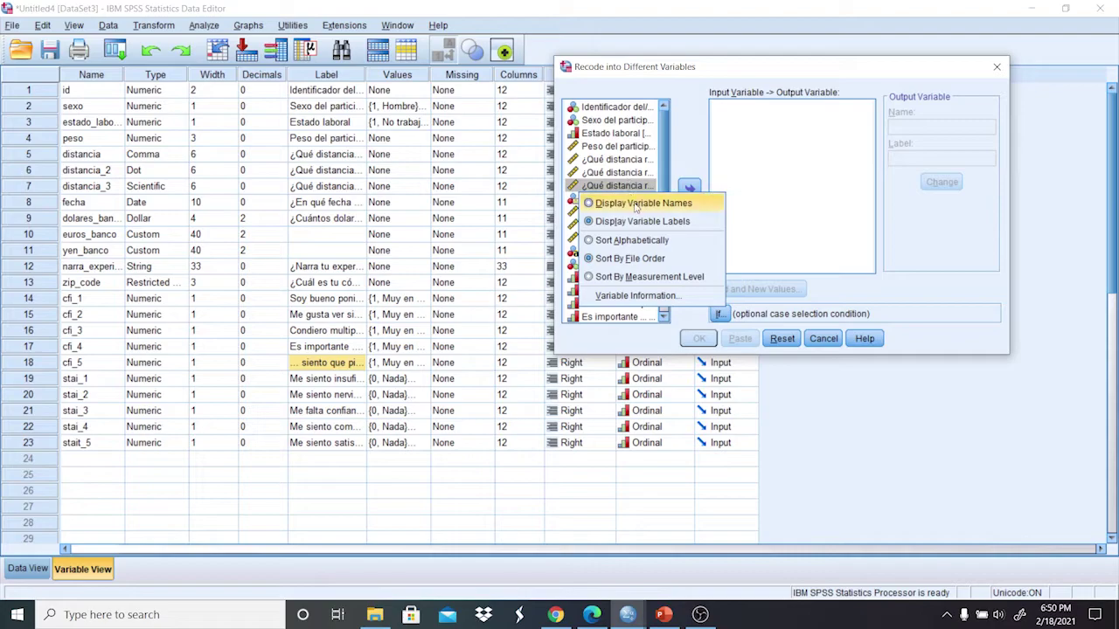
left_click(636, 207)
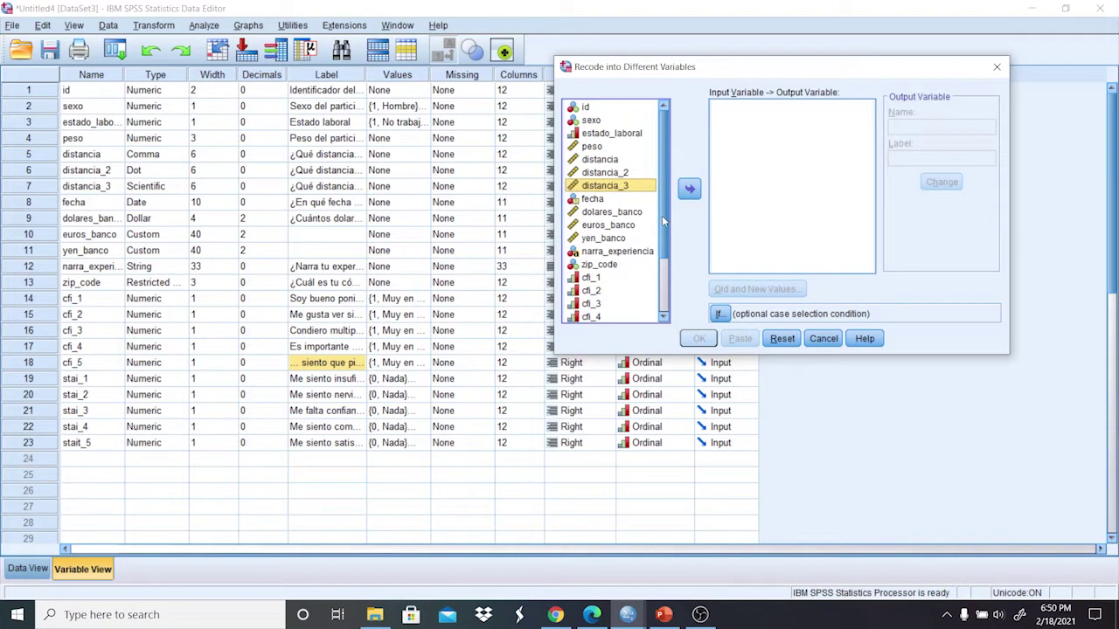
scroll(670, 287, "down", 2)
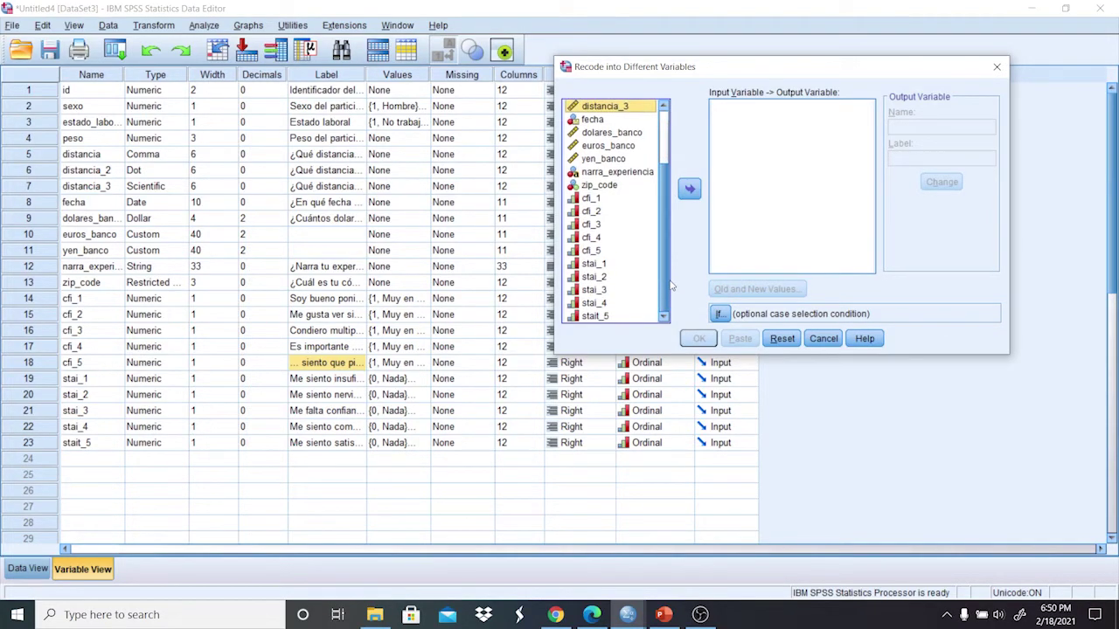
double_click(595, 252)
left_click(907, 127)
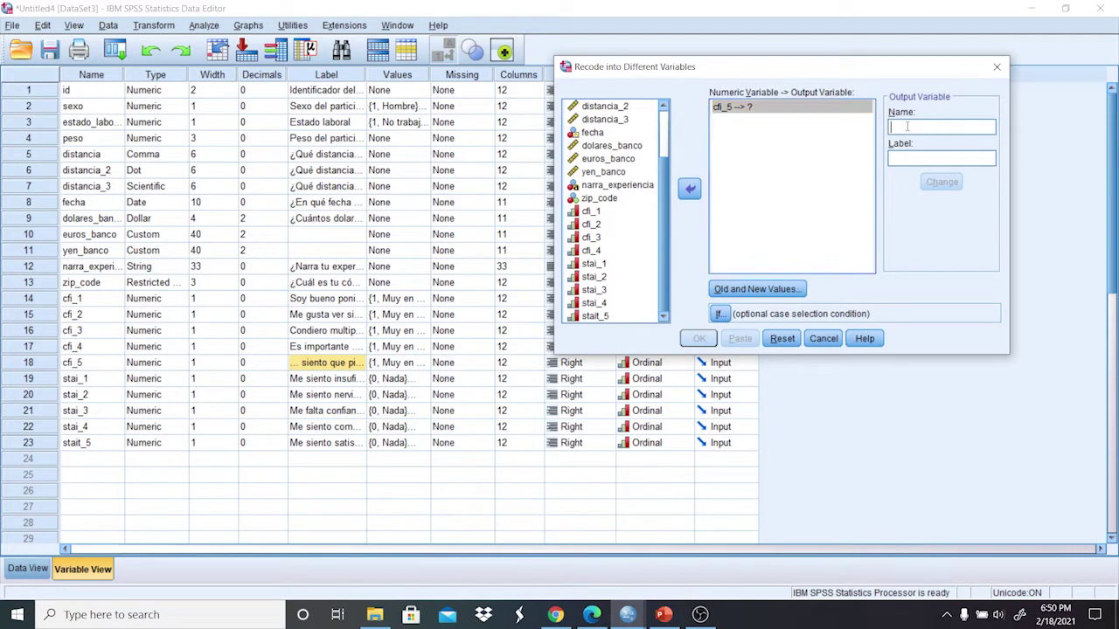
type("cfi_5_reverse")
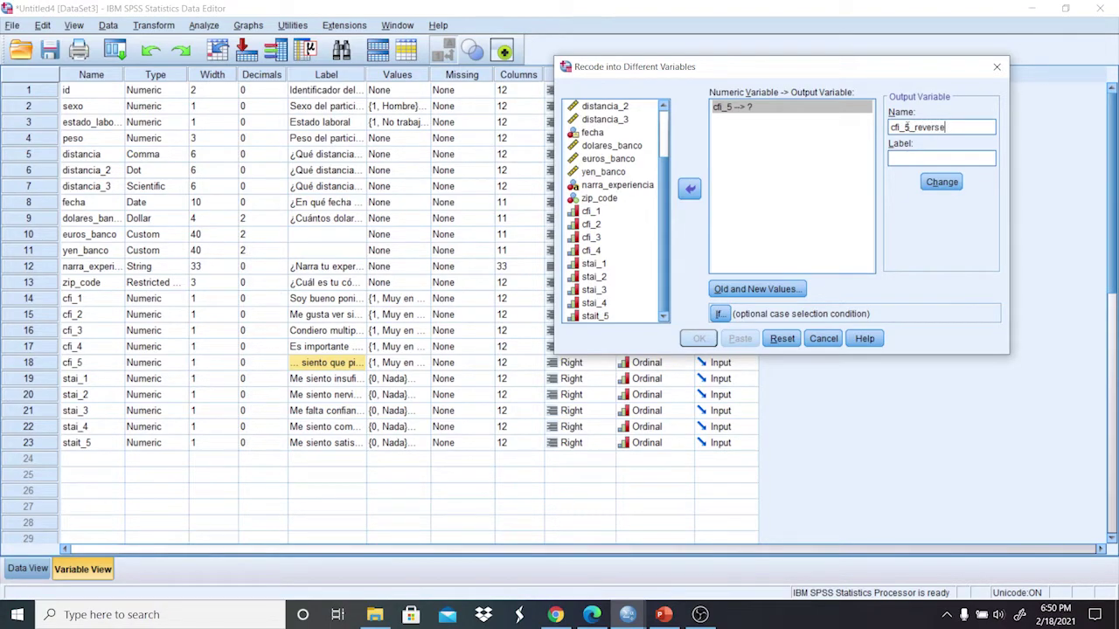
Begin the old and new values for reversing cfi_5 by adding the mappings 1 to 7 and 2 to 6.
left_click(769, 291)
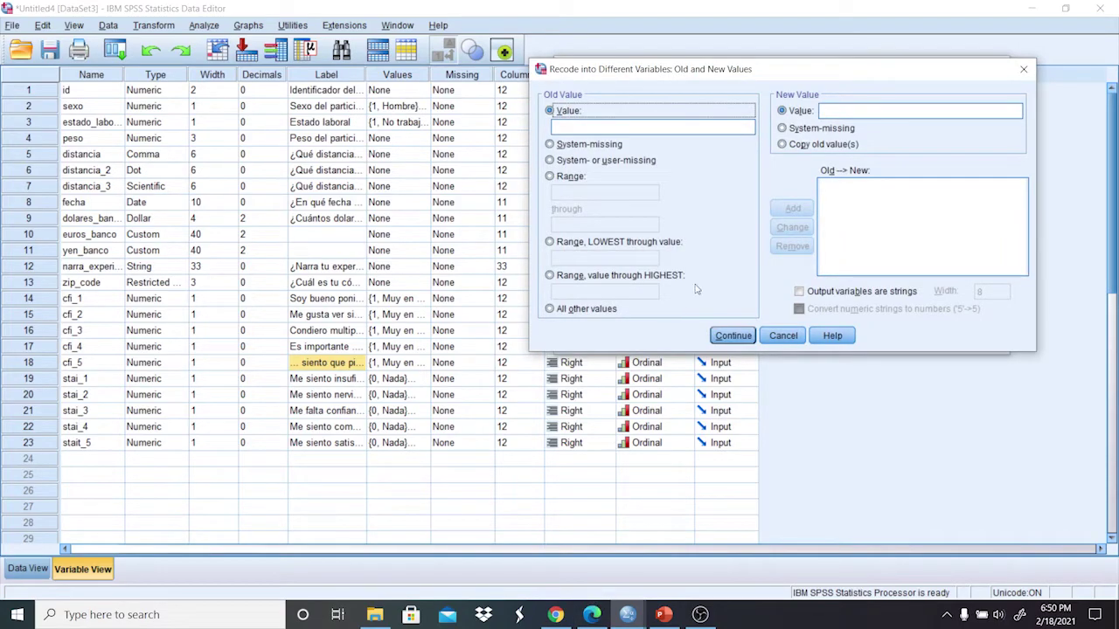
left_click(650, 122)
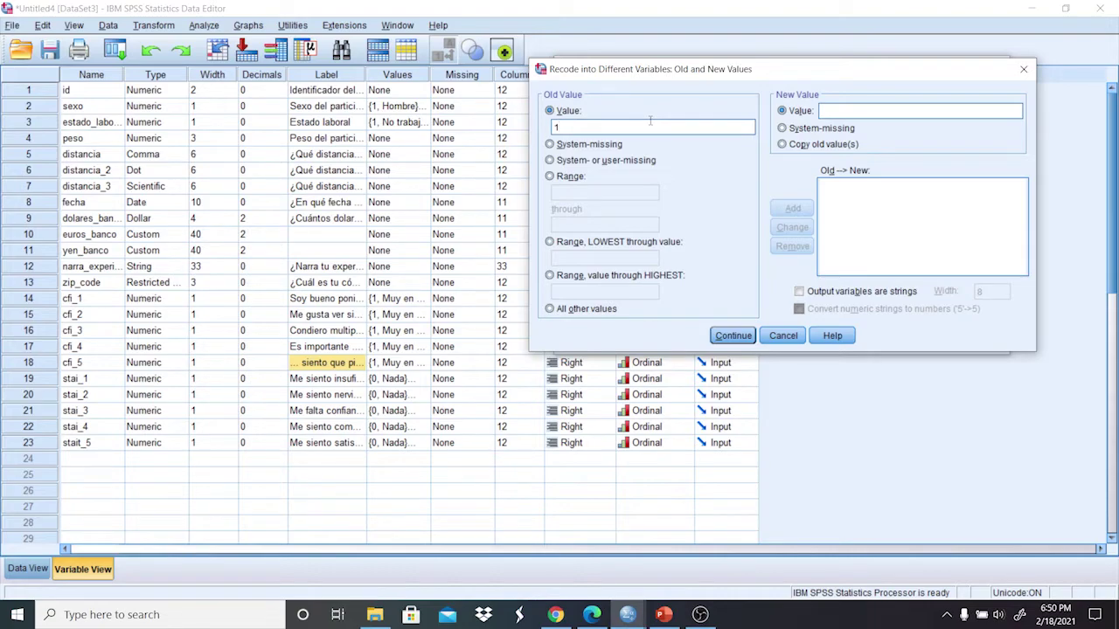
key("Tab")
key("Tab")
type("7")
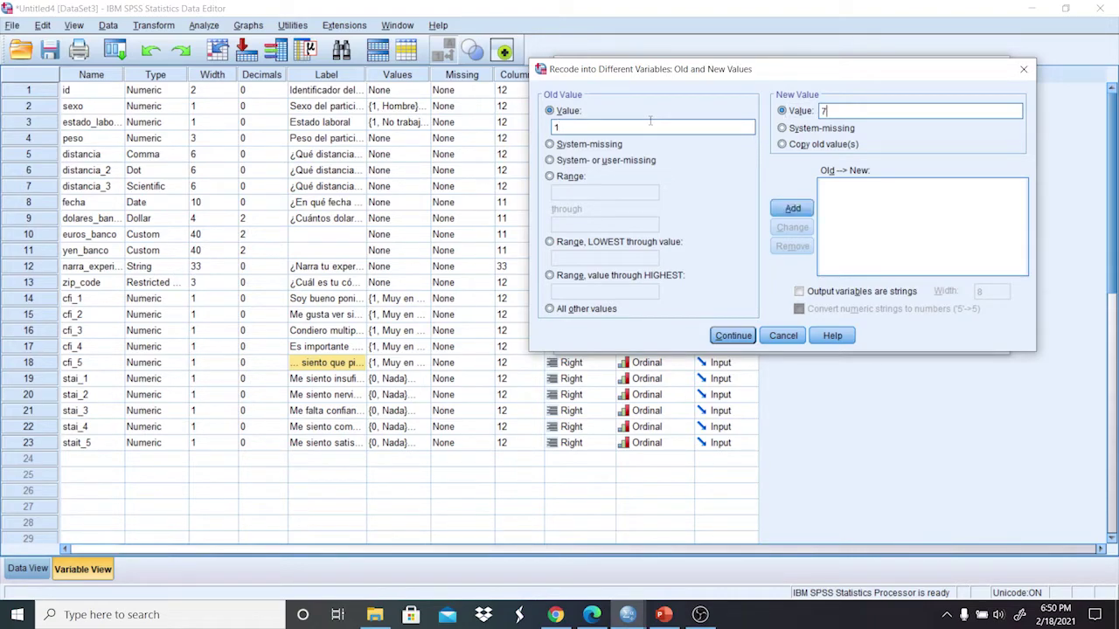
key("Return")
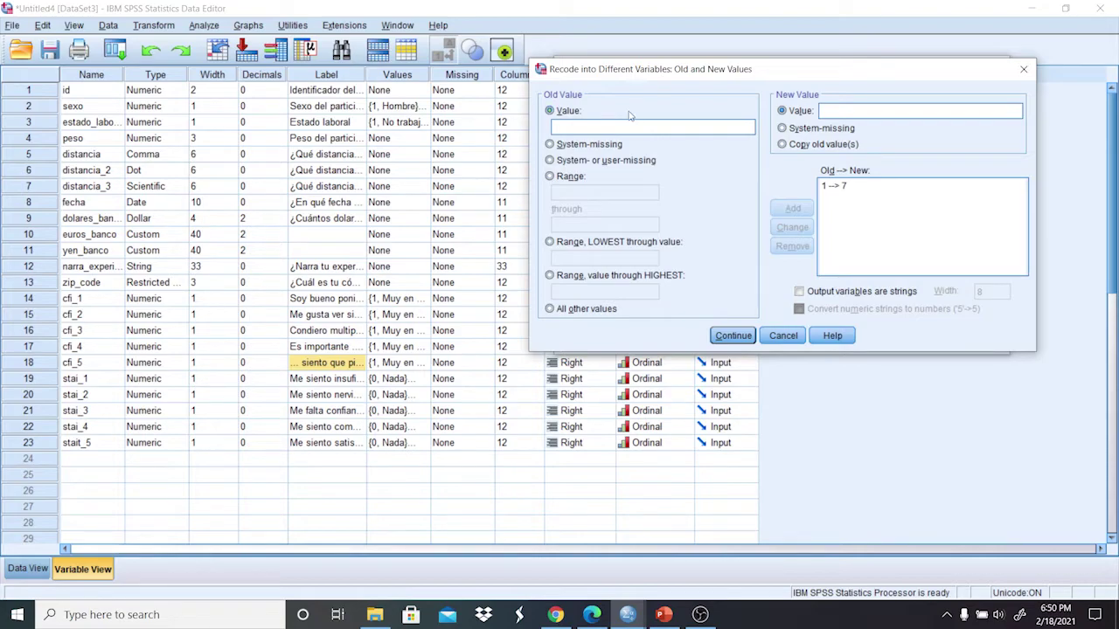
type("2")
key("Tab")
key("Tab")
type("6")
key("Return")
Add the recode mappings 3 to 5 and 4 to 4 for cfi_5.
type("3")
key("Tab")
key("Tab")
type("5")
key("Return")
key("Tab")
key("Tab")
type("4")
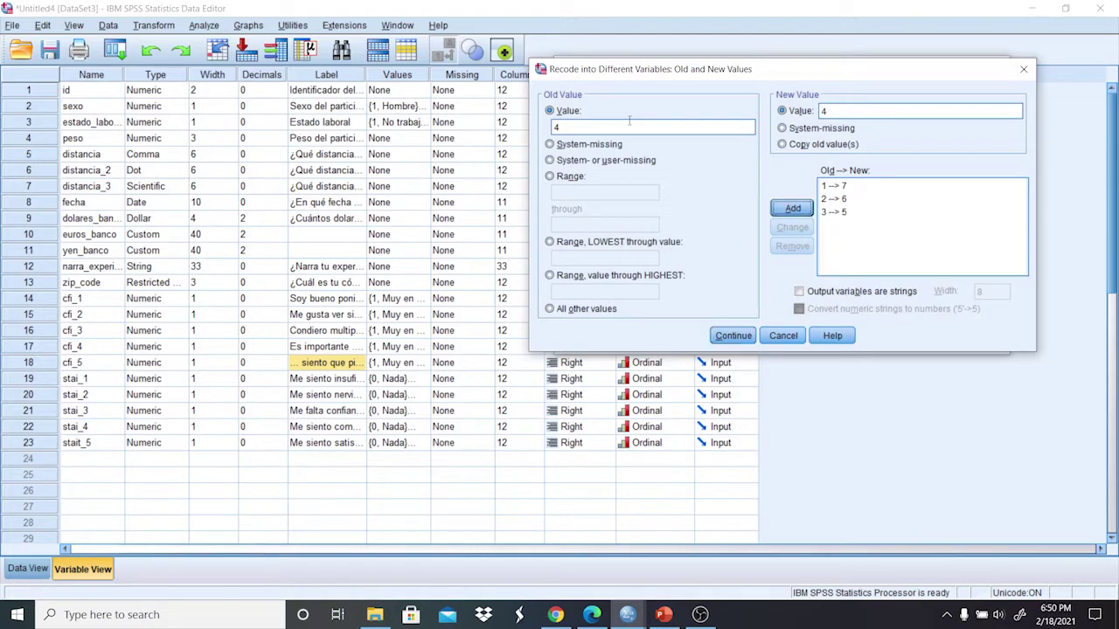
key("Return")
Complete the reverse-scoring list for cfi_5 with the mappings 5 to 3, 6 to 2 and 7 to 1.
type("5")
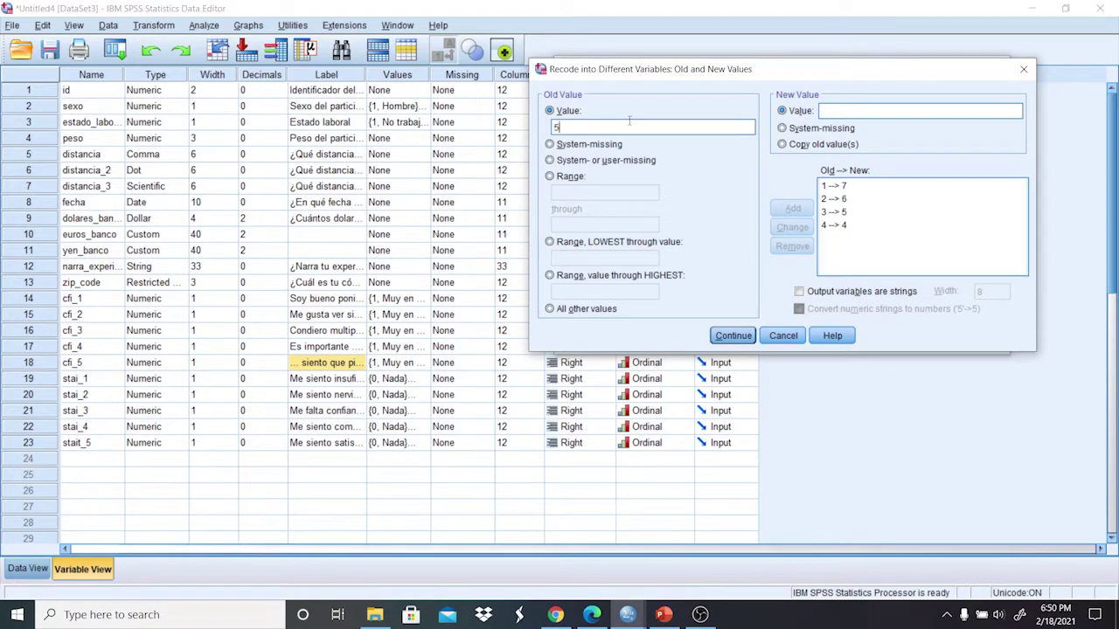
key("Tab")
key("Tab")
type("3")
key("Return")
type("2")
key("Return")
key("Tab")
key("Tab")
type("1")
left_click(800, 208)
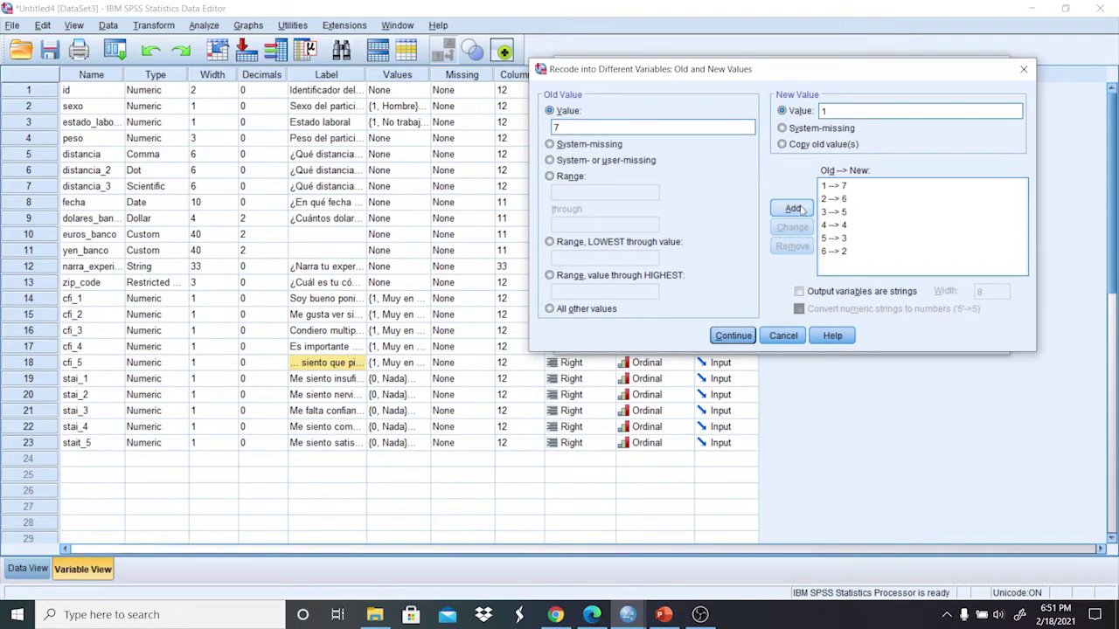
Accept the recode mappings, assign cfi_5_reverse as the output for cfi_5, and run the recode.
left_click(746, 334)
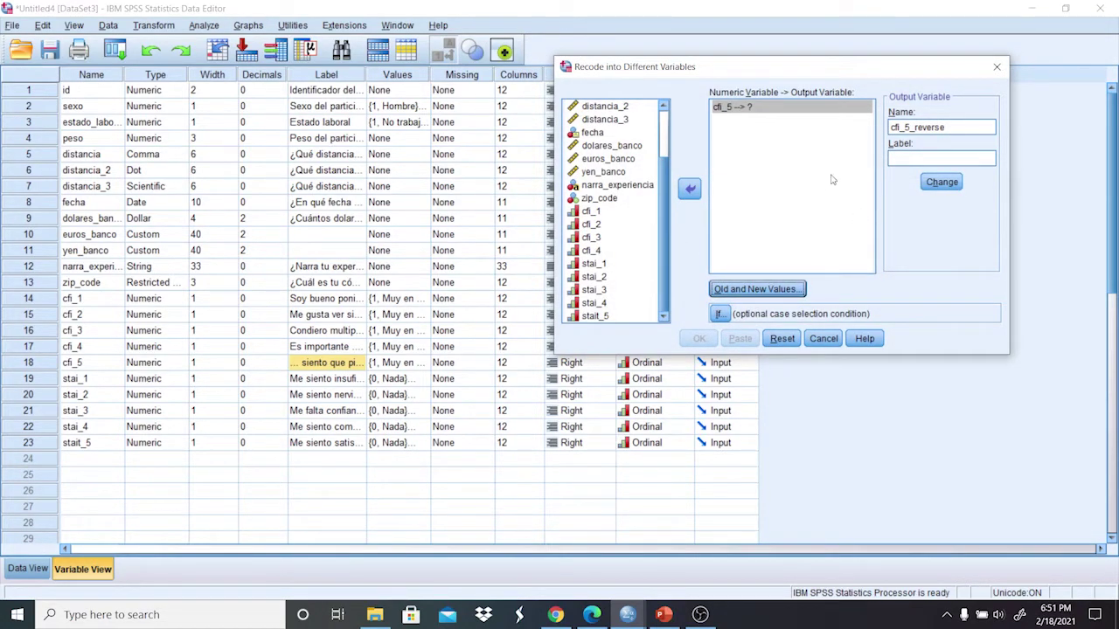
left_click(942, 184)
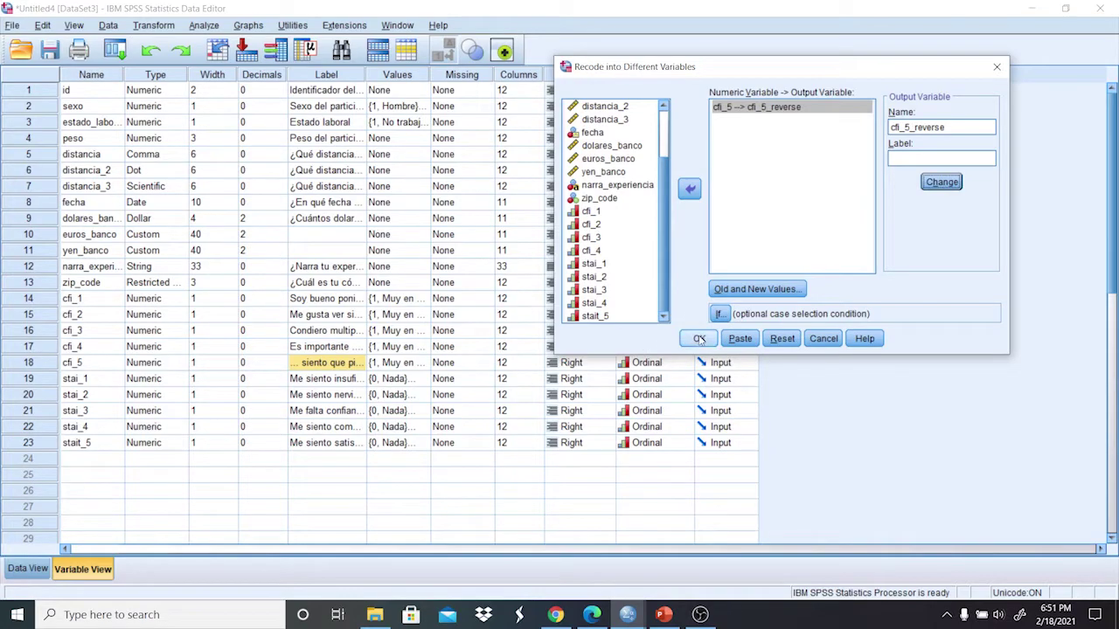
left_click(701, 339)
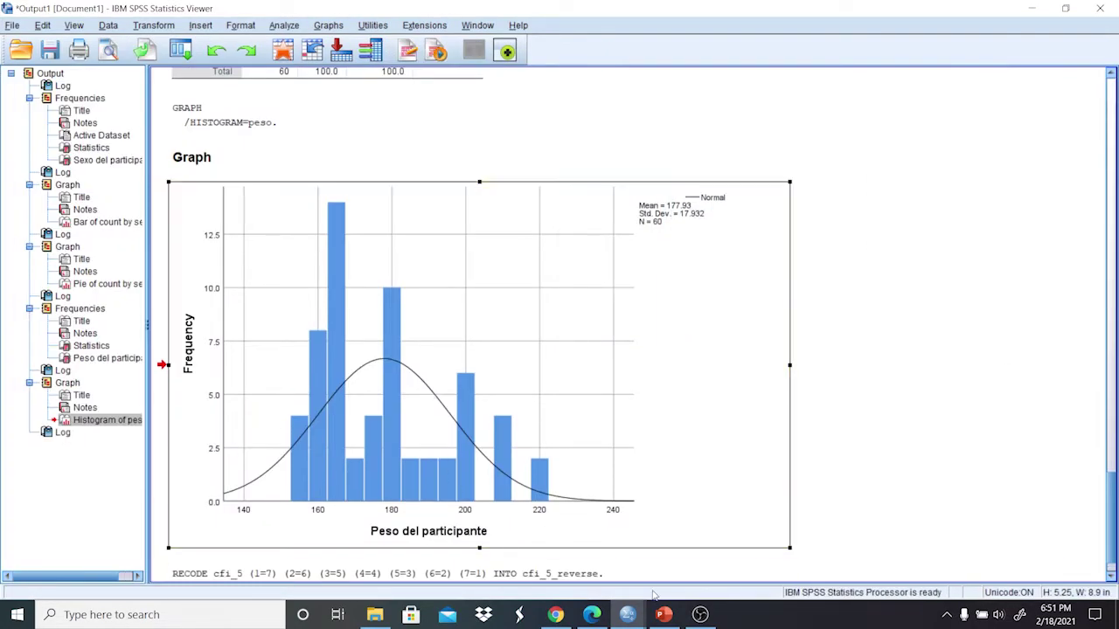
Return to the Untitled4 dataset and set the decimals of cfi_5_reverse to 0.
left_click(628, 614)
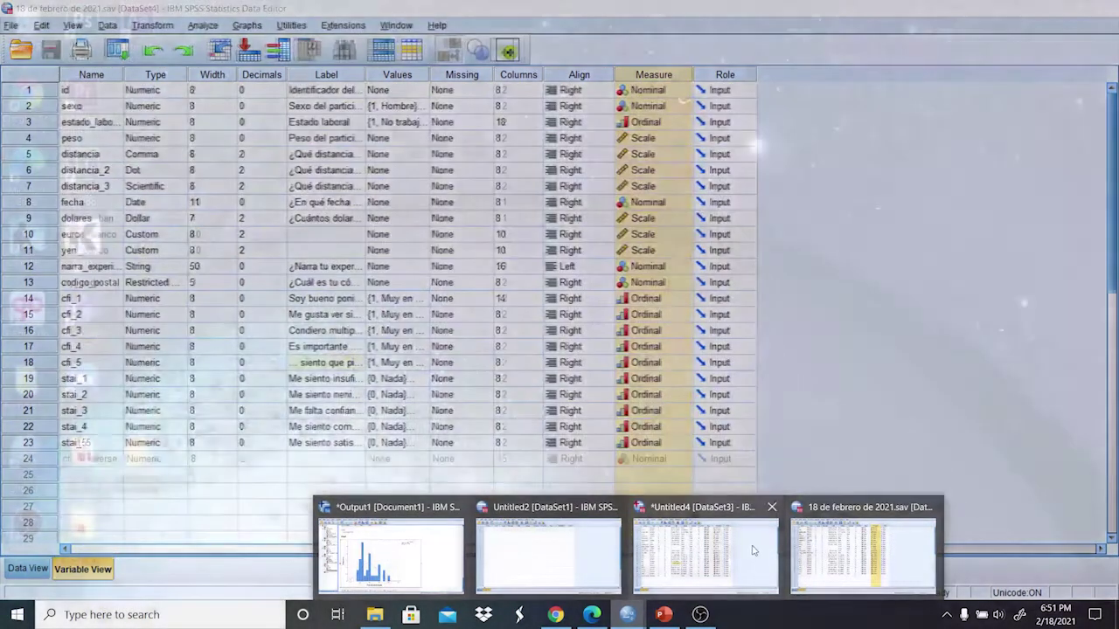
left_click(766, 548)
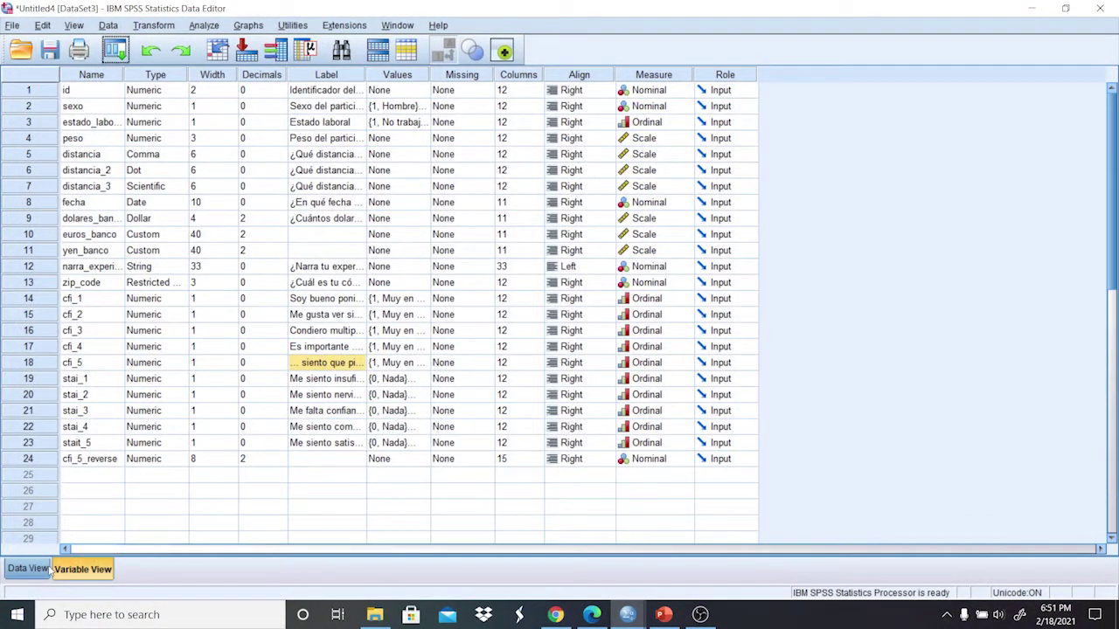
left_click(273, 465)
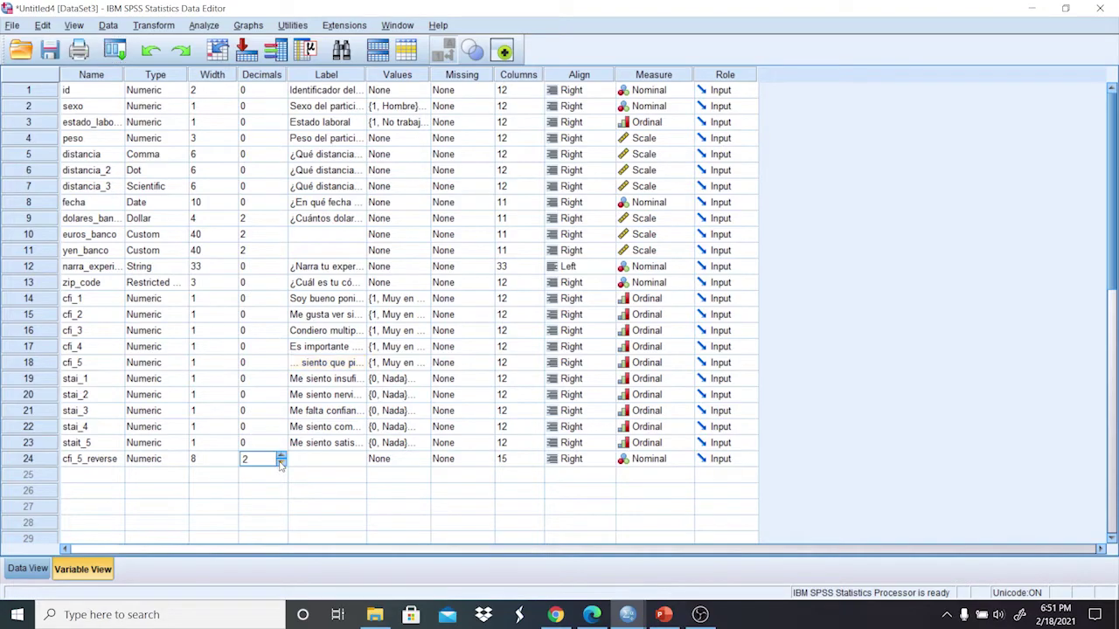
type("0")
Show the data as numeric codes instead of value labels and compare the cfi_5 and cfi_5_reverse columns.
left_click(35, 570)
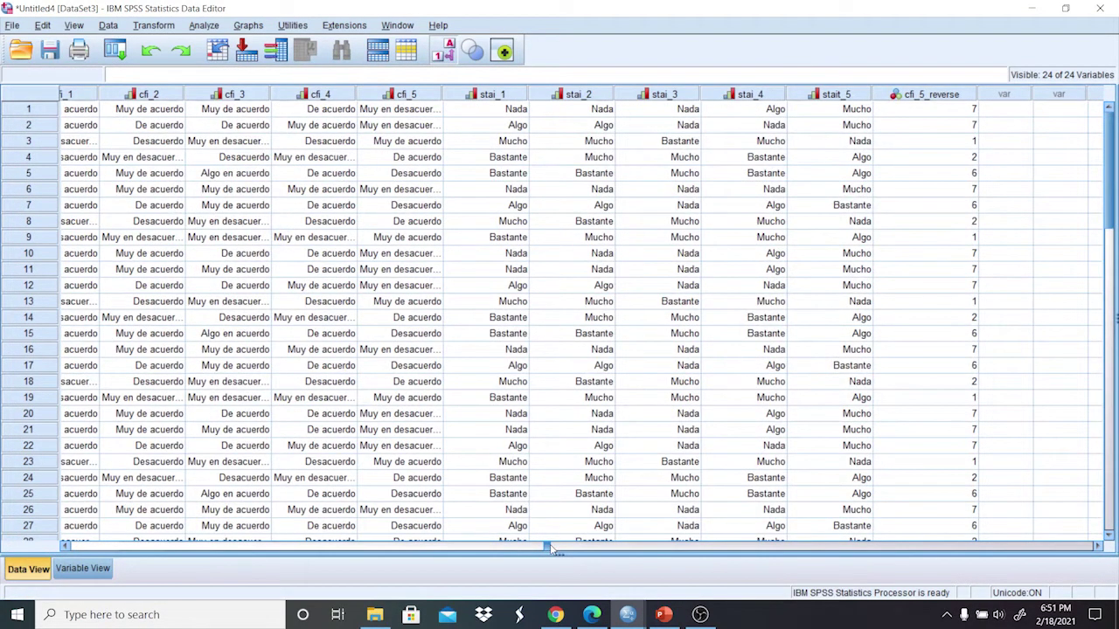
scroll(564, 549, "left", 5)
scroll(565, 549, "right", 6)
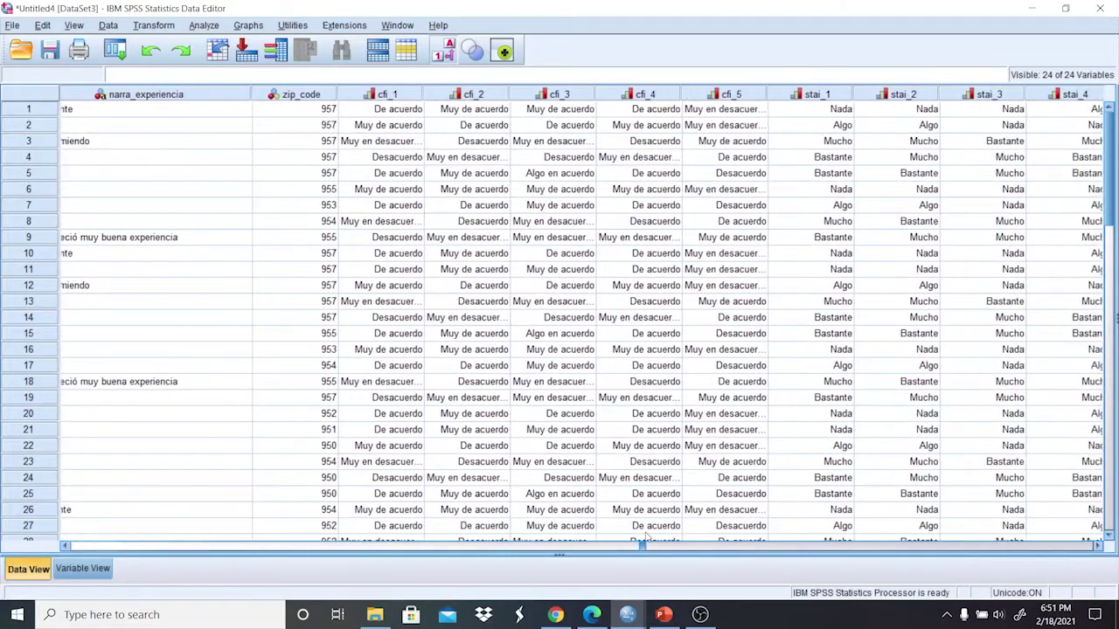
scroll(775, 519, "right", 3)
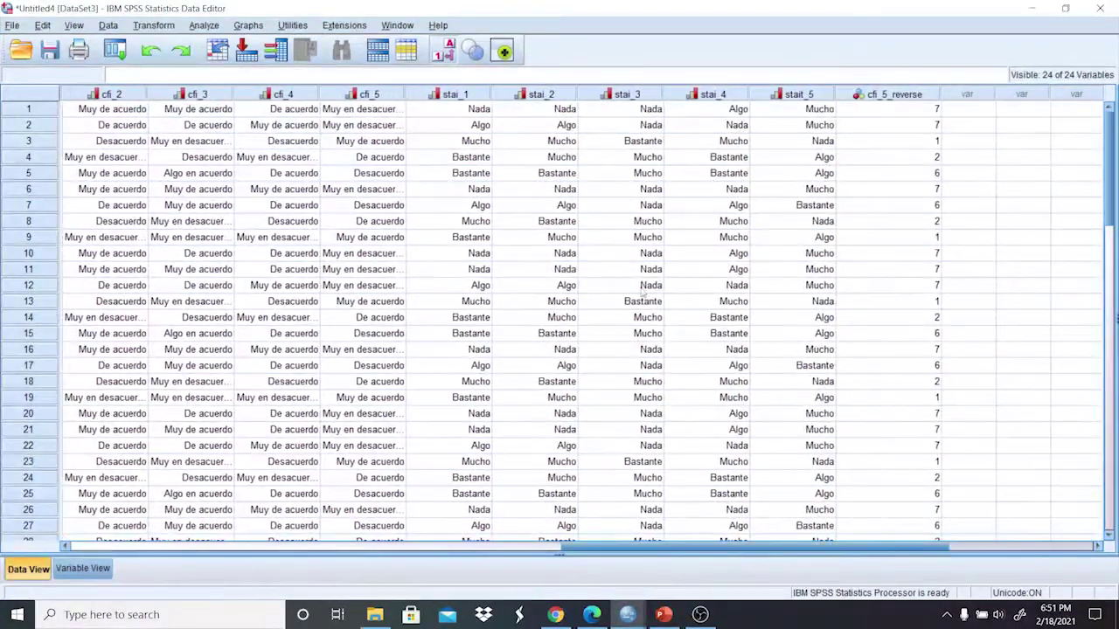
left_click(449, 52)
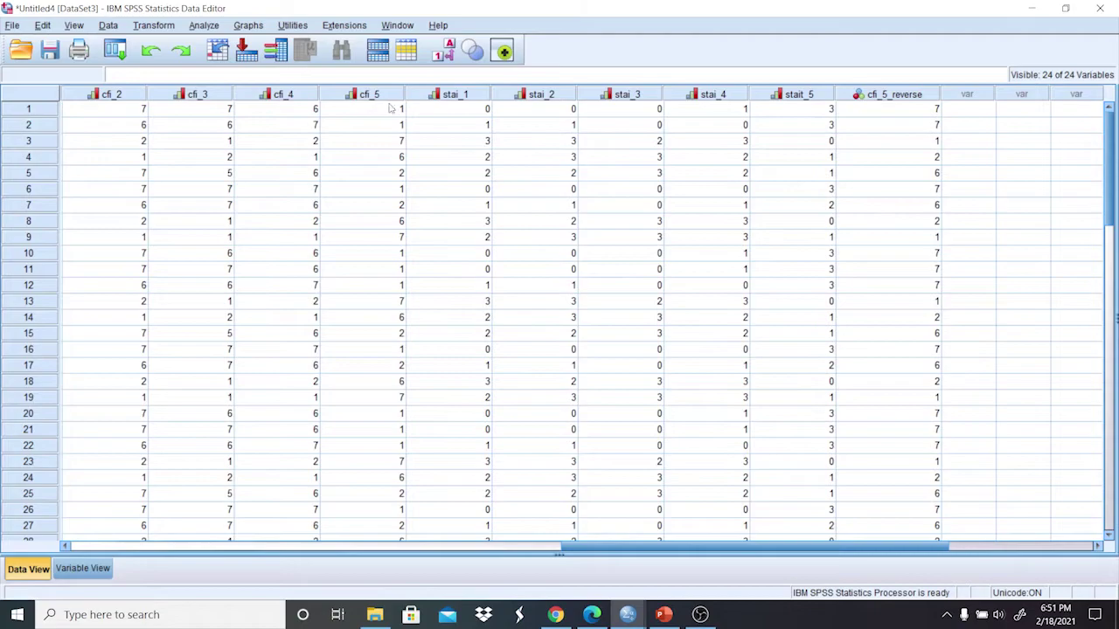
left_click(401, 108)
left_click(397, 99)
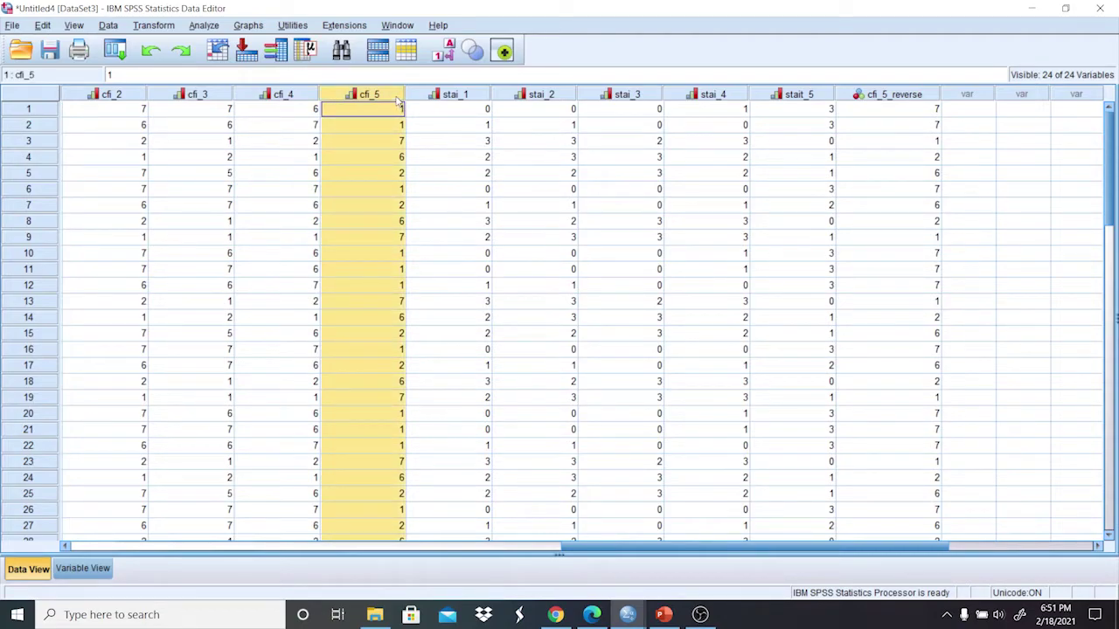
left_click(907, 96, "ctrl")
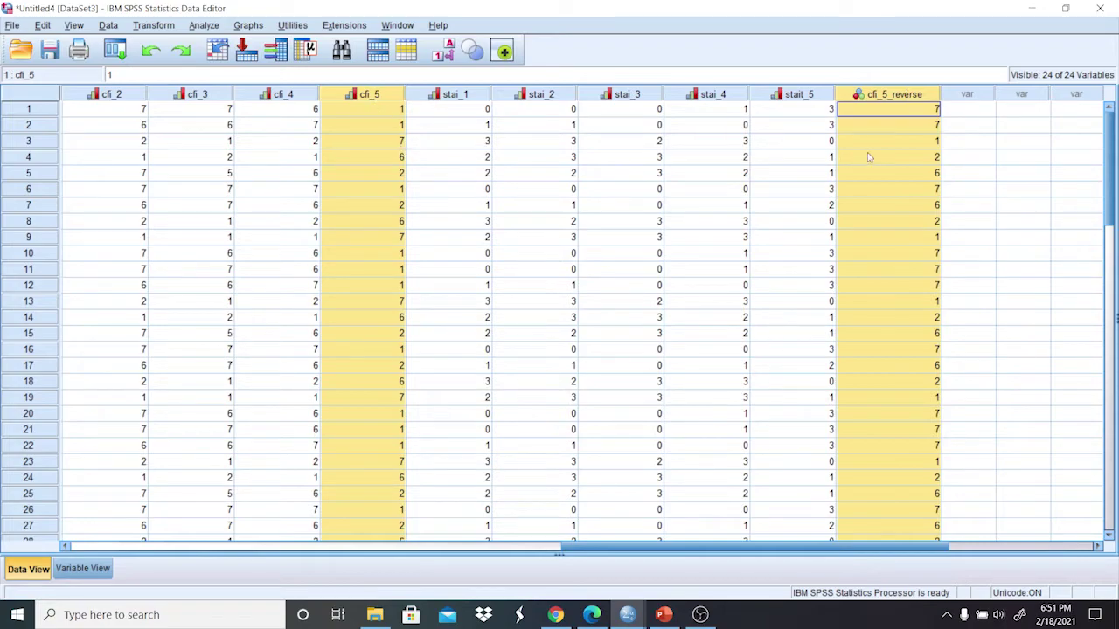
Widen the Label column in the variable definitions and read the full item wording of cfi_5 and stait_5.
left_click(99, 571)
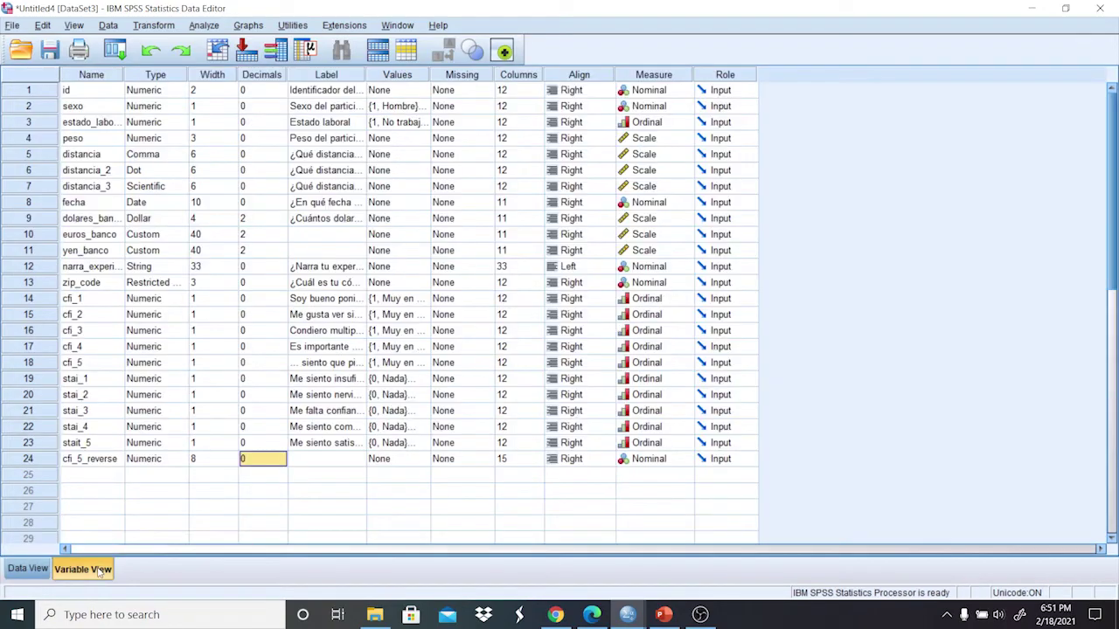
double_click(352, 363)
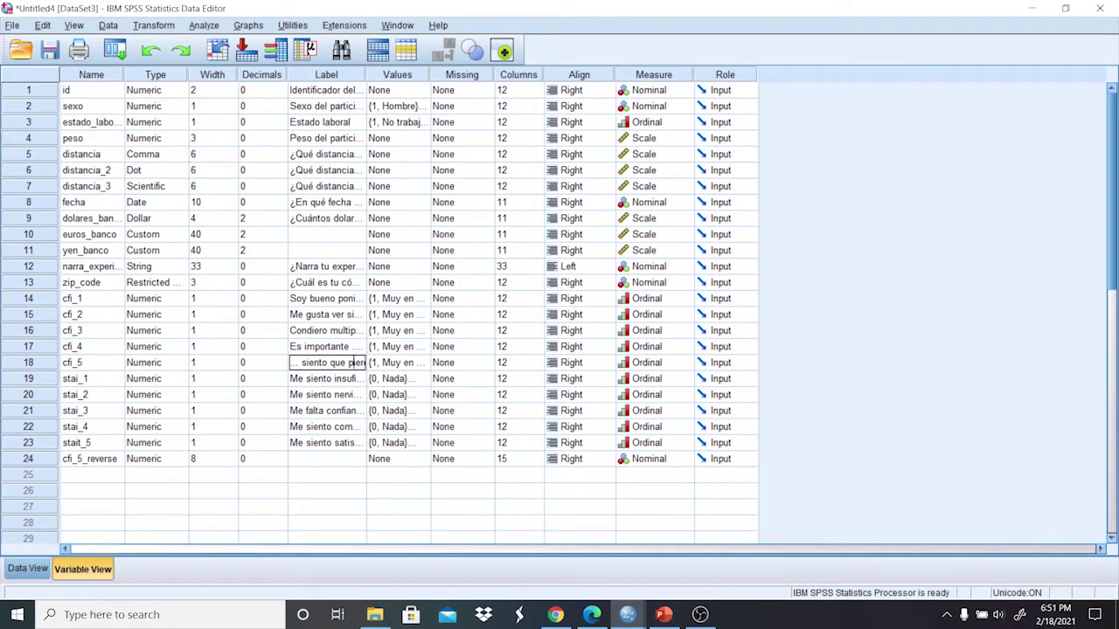
double_click(337, 443)
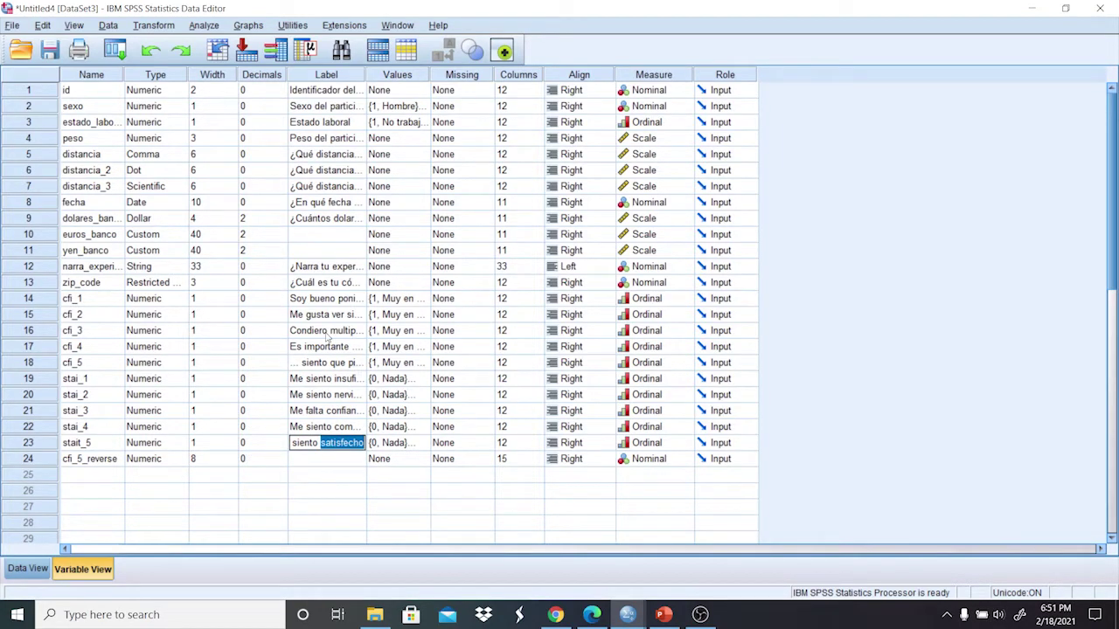
left_click_drag(368, 74, 590, 74)
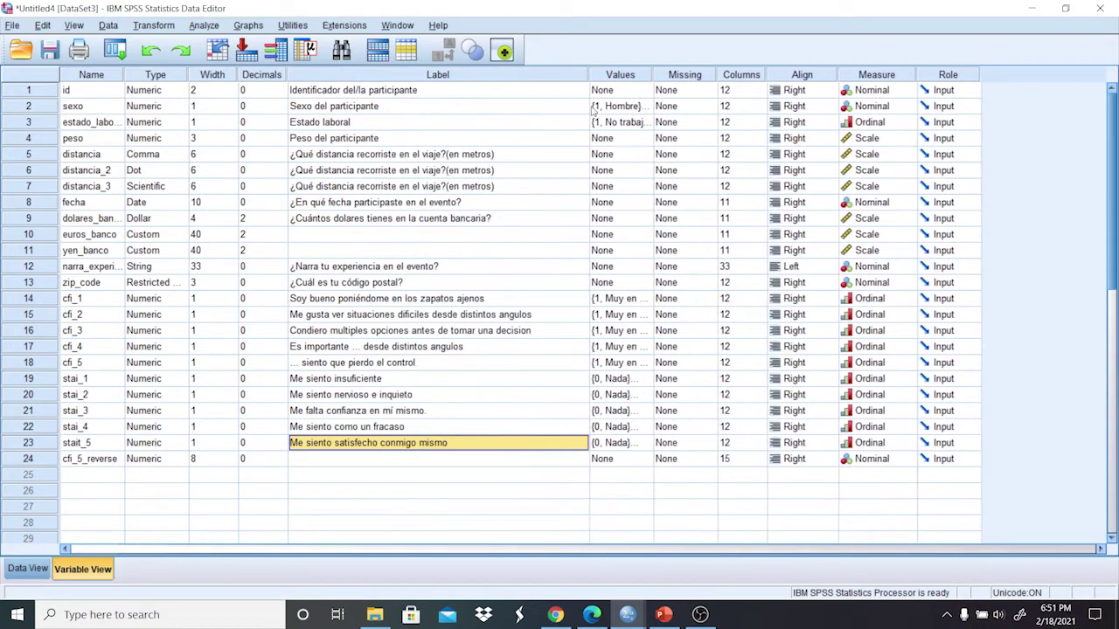
triple_click(423, 443)
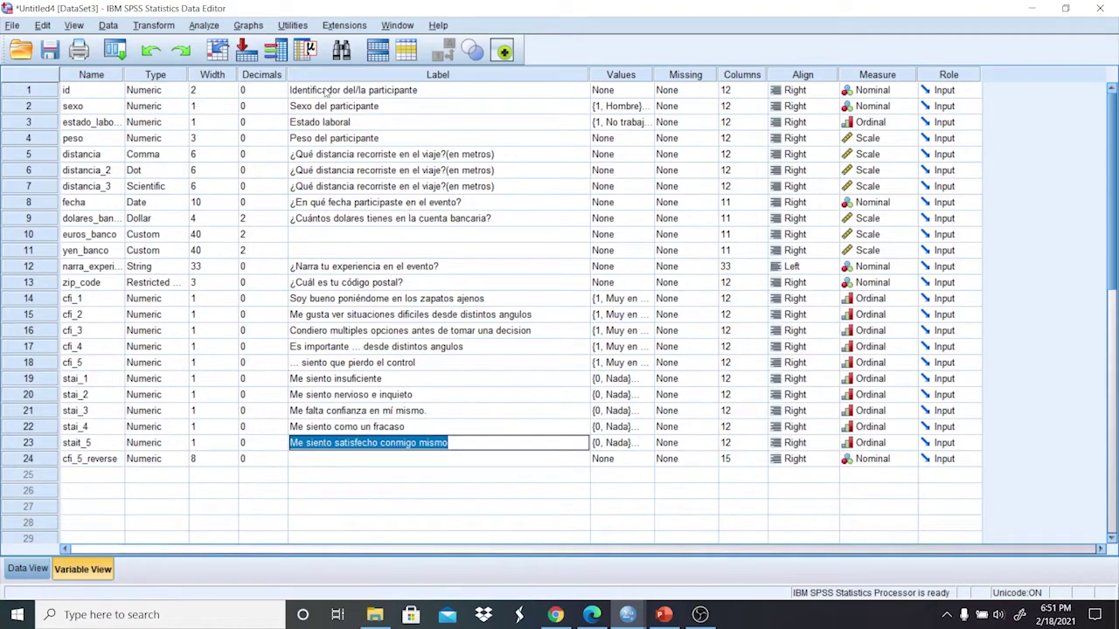
Start another Recode into Different Variables, removing cfi_5 and using stait_5 as the input variable.
left_click(155, 26)
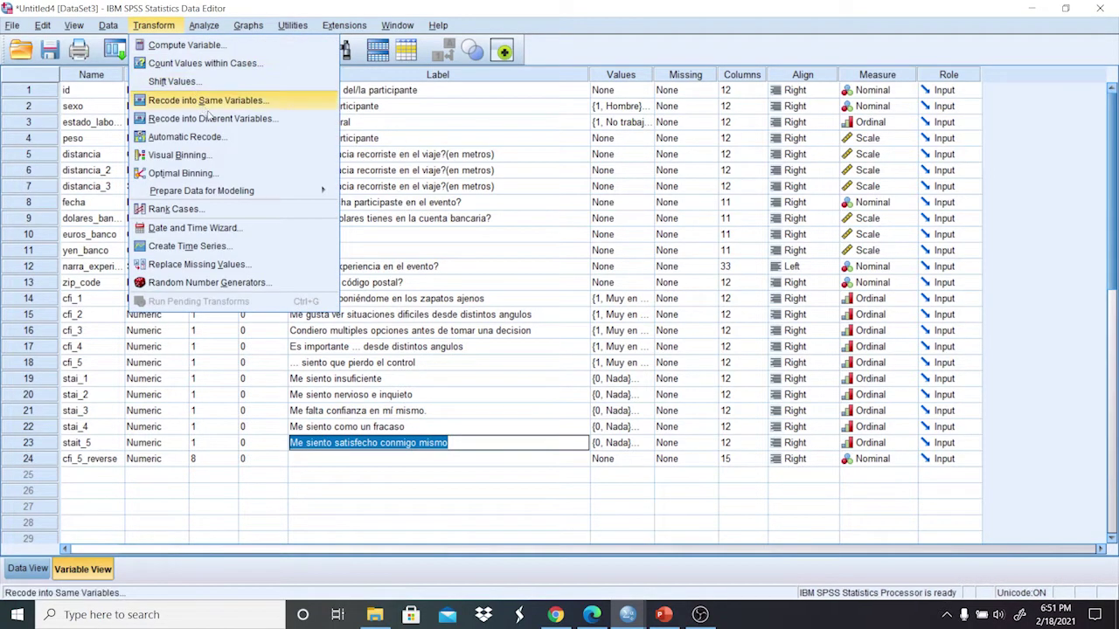
left_click(236, 119)
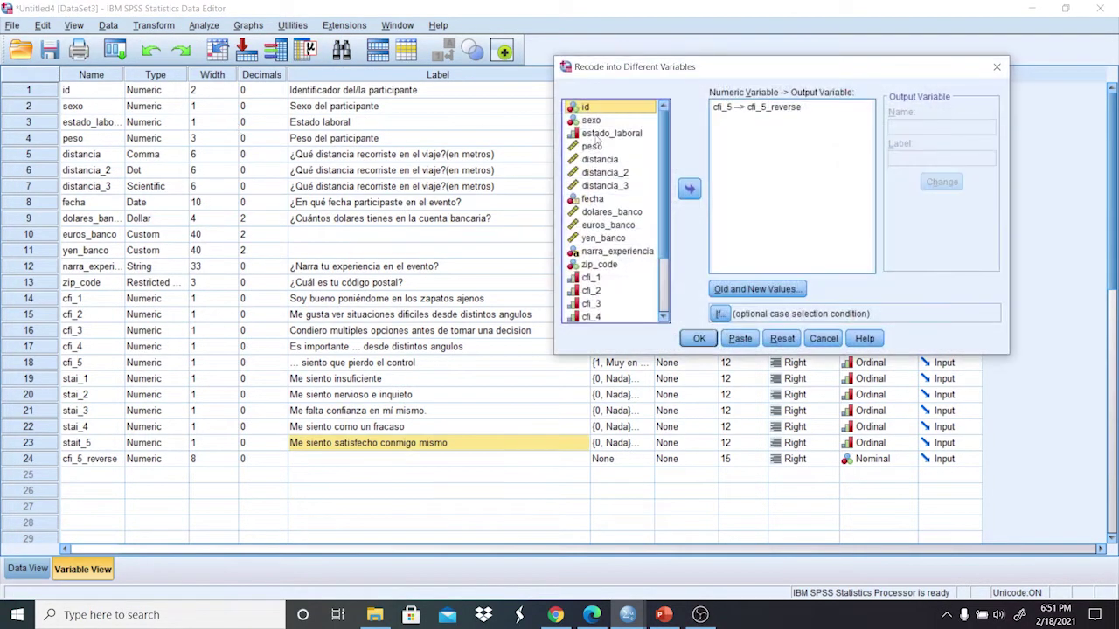
left_click(753, 106)
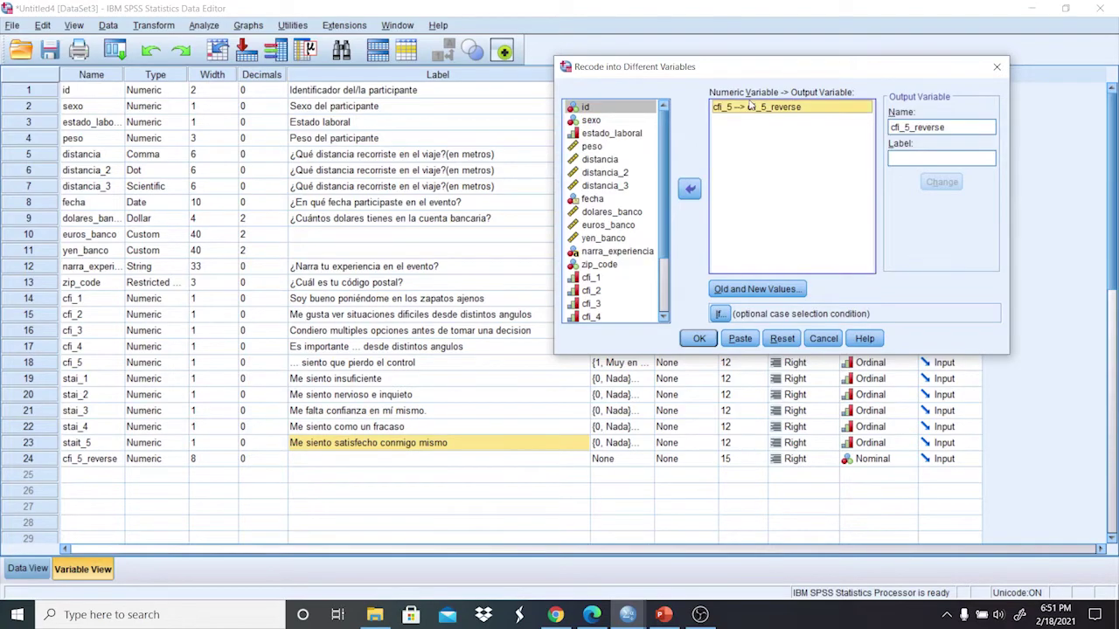
left_click(689, 189)
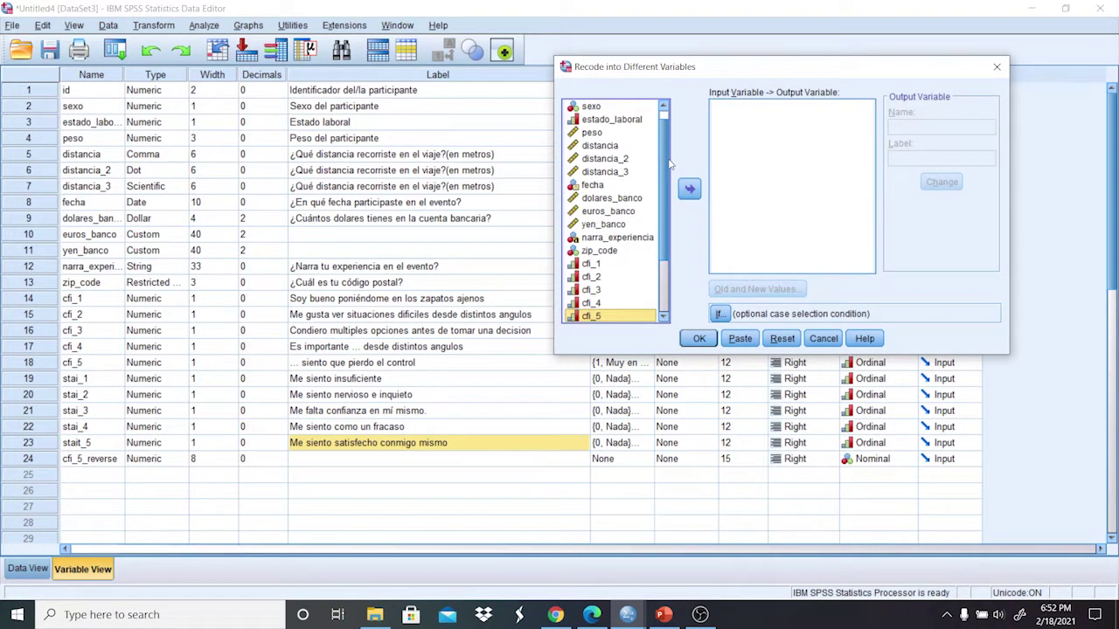
scroll(670, 164, "down", 2)
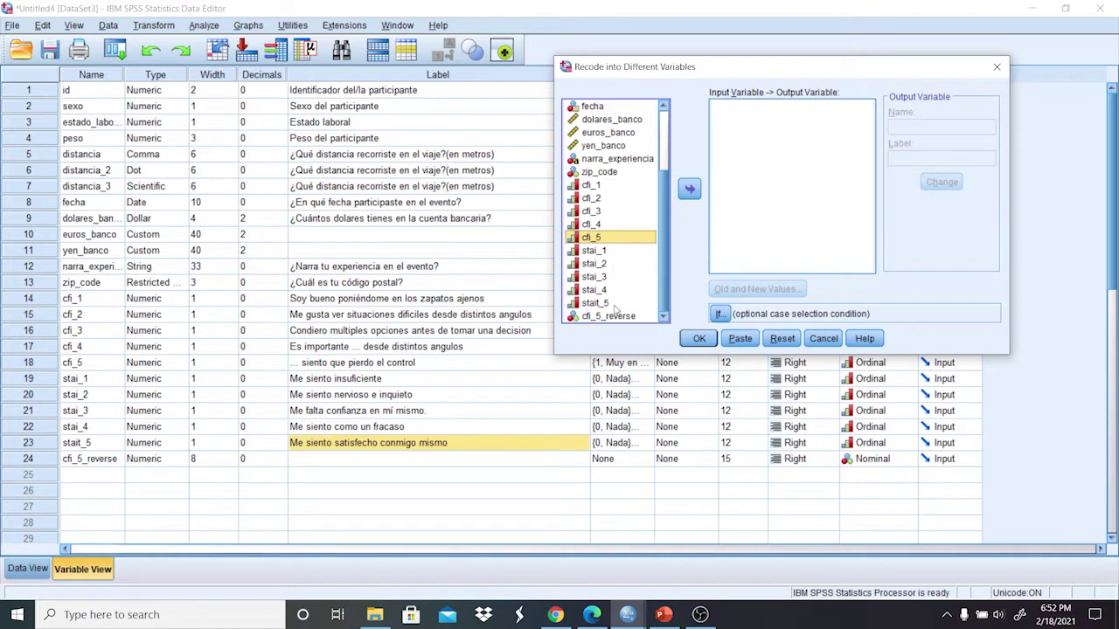
left_click_drag(615, 305, 758, 210)
Assign stai_5_reverse as the output variable for stait_5 and open its old and new values.
left_click(919, 127)
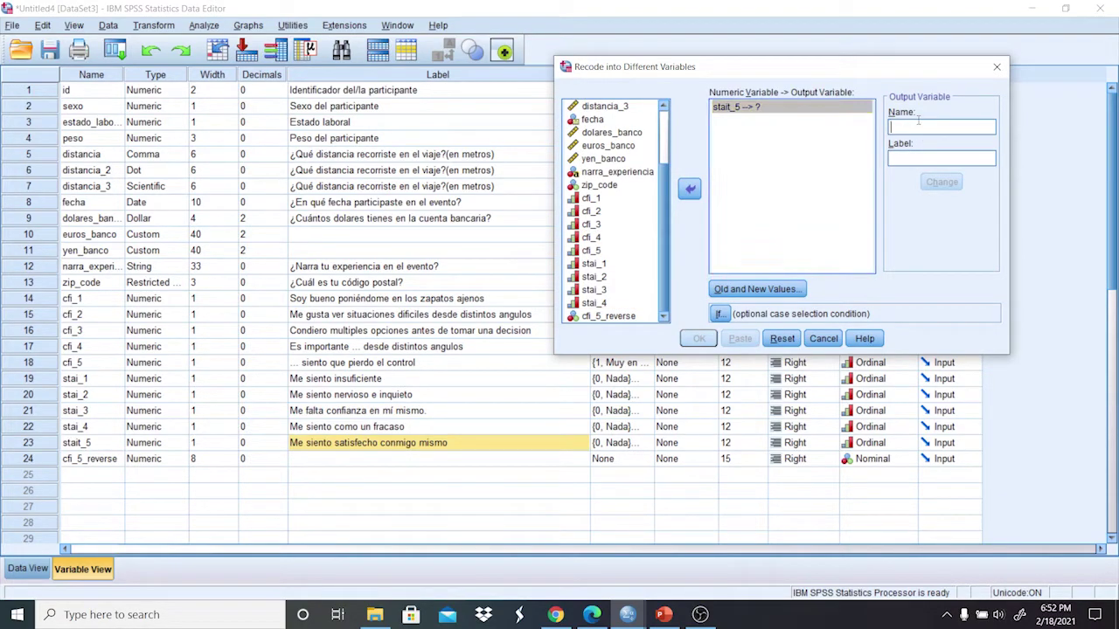
type("stai_5")
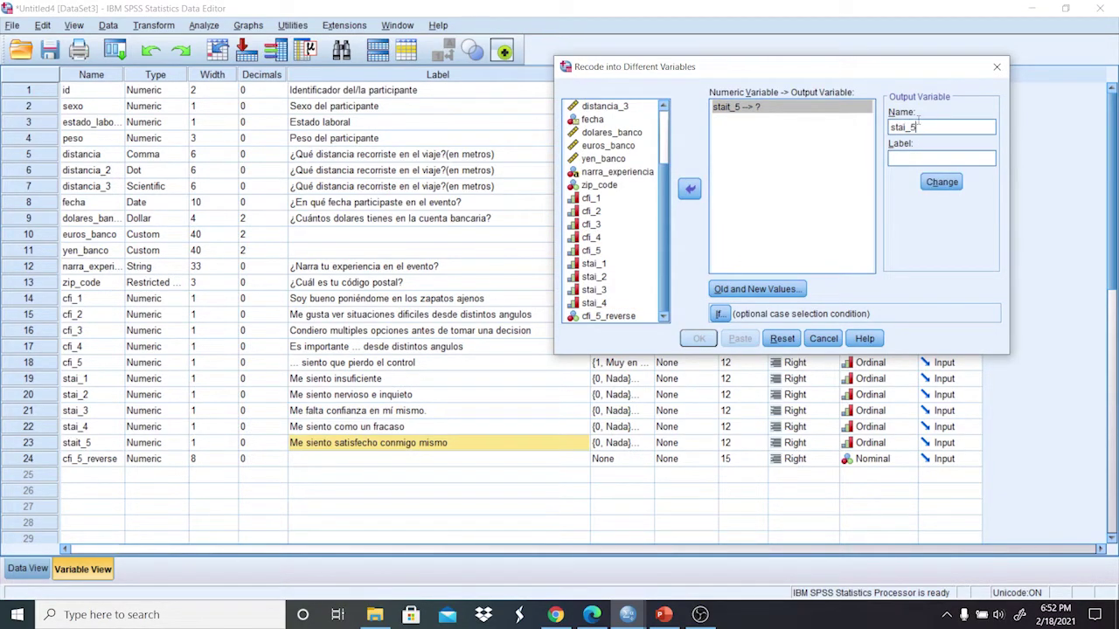
type("_reverse")
left_click(941, 182)
left_click(782, 289)
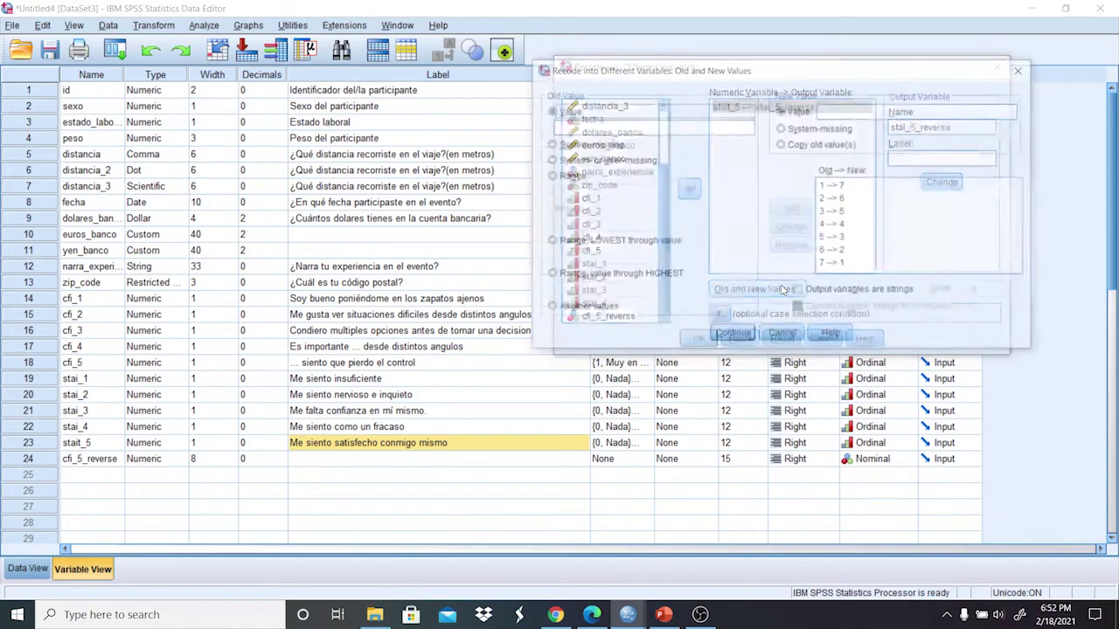
Add the recode mapping 0 to 3 for stait_5.
left_click(658, 126)
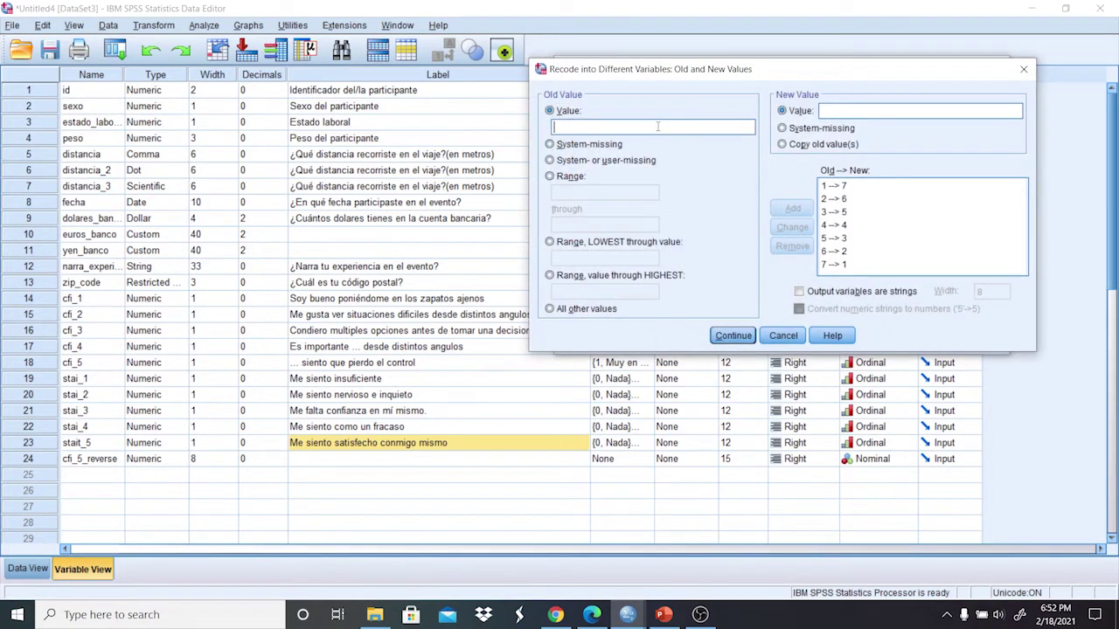
type("0")
key("Tab")
type("8")
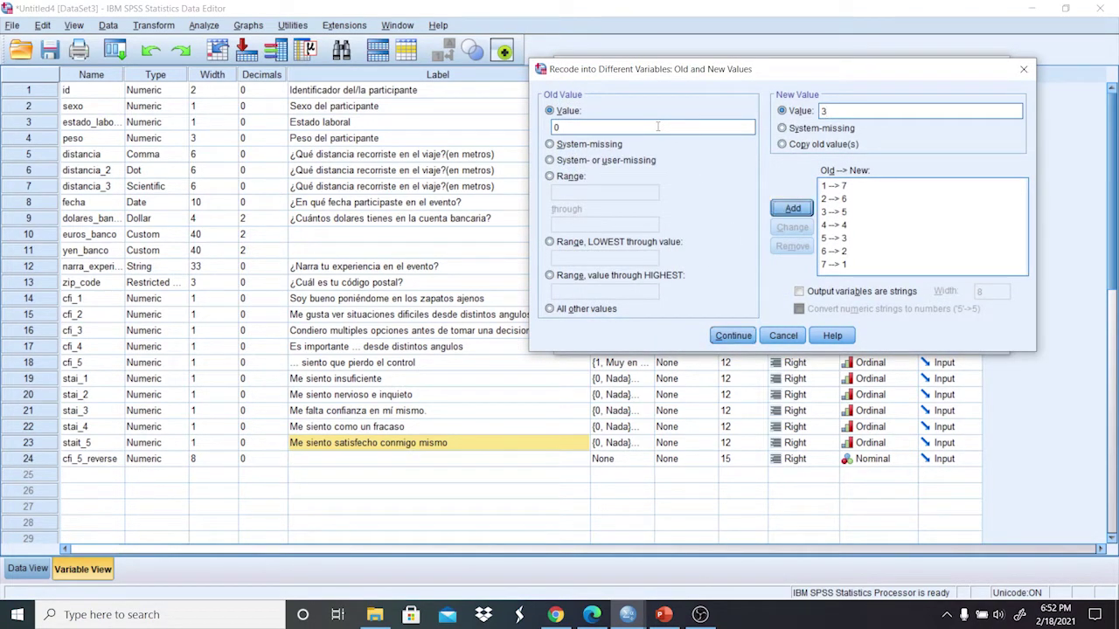
key("Return")
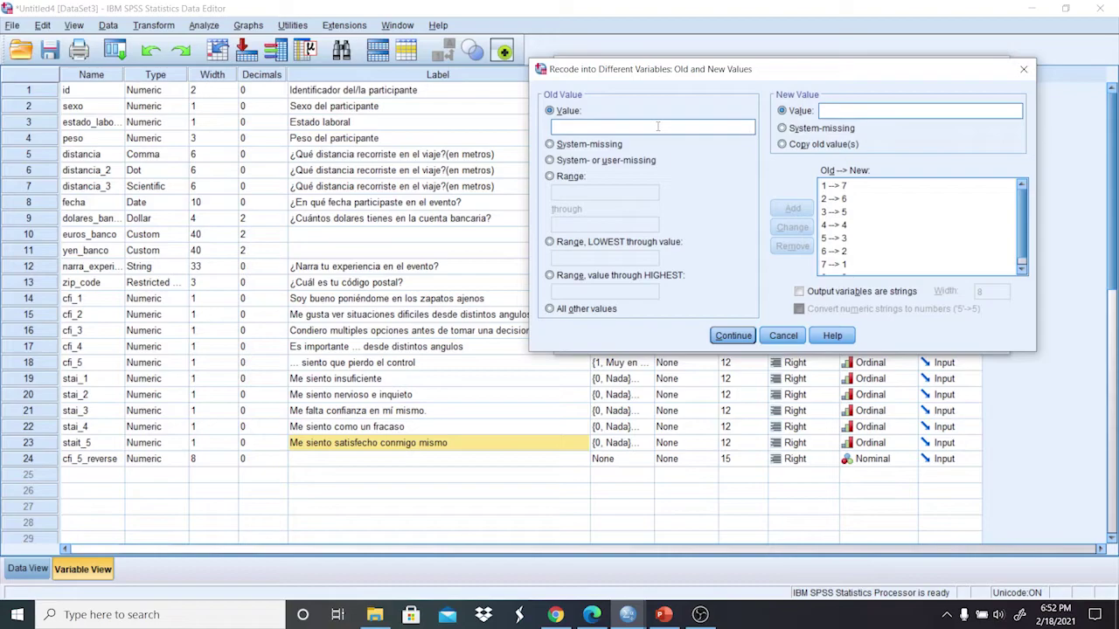
Remove the leftover mappings 1 to 7, 3 to 5, 6 to 2 and 2 to 6 from the recode list.
left_click(833, 186)
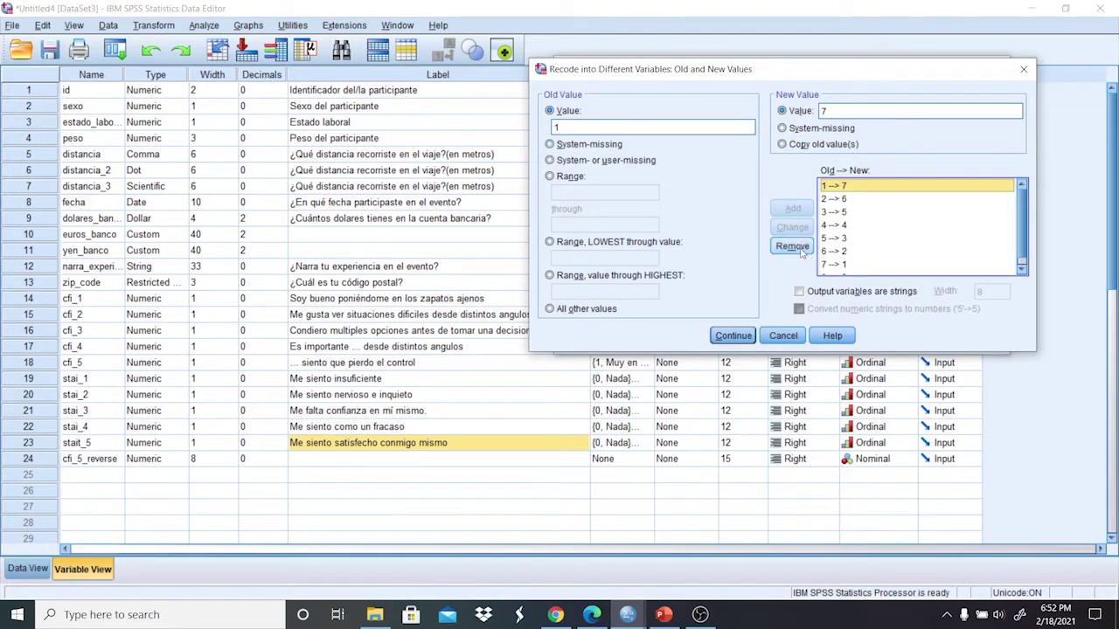
left_click(799, 247)
left_click(844, 212)
left_click(834, 199)
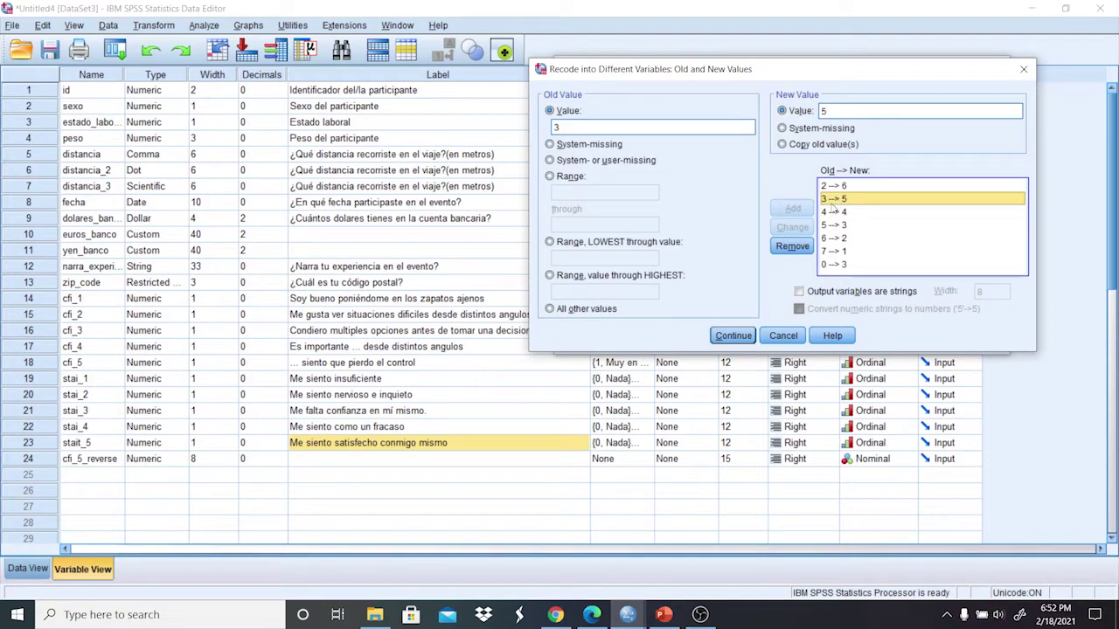
left_click(793, 246)
left_click(833, 225)
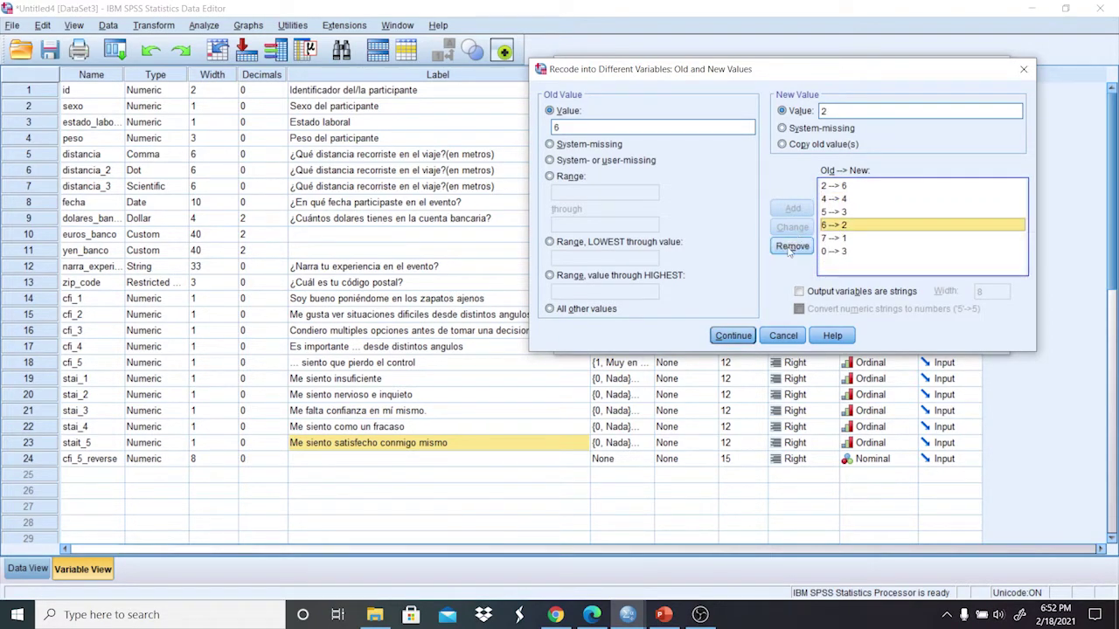
left_click(791, 248)
left_click(834, 186)
left_click(792, 246)
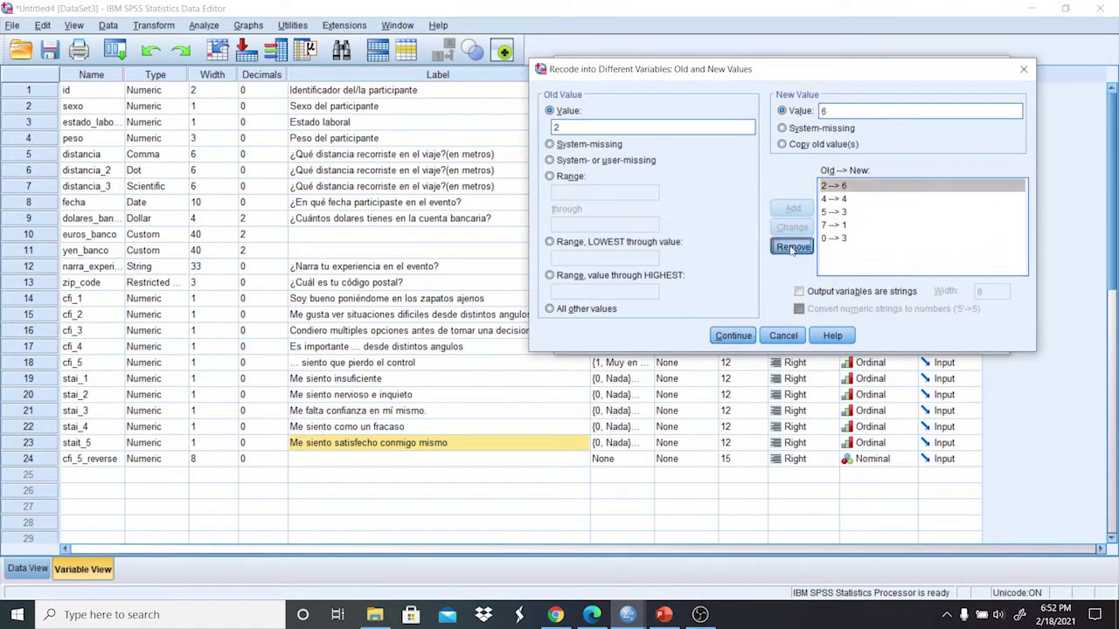
Clear the recode list by removing the remaining mappings 0 to 3, 5 to 3, 4 to 4 and 7 to 1.
left_click(835, 201)
left_click(826, 226)
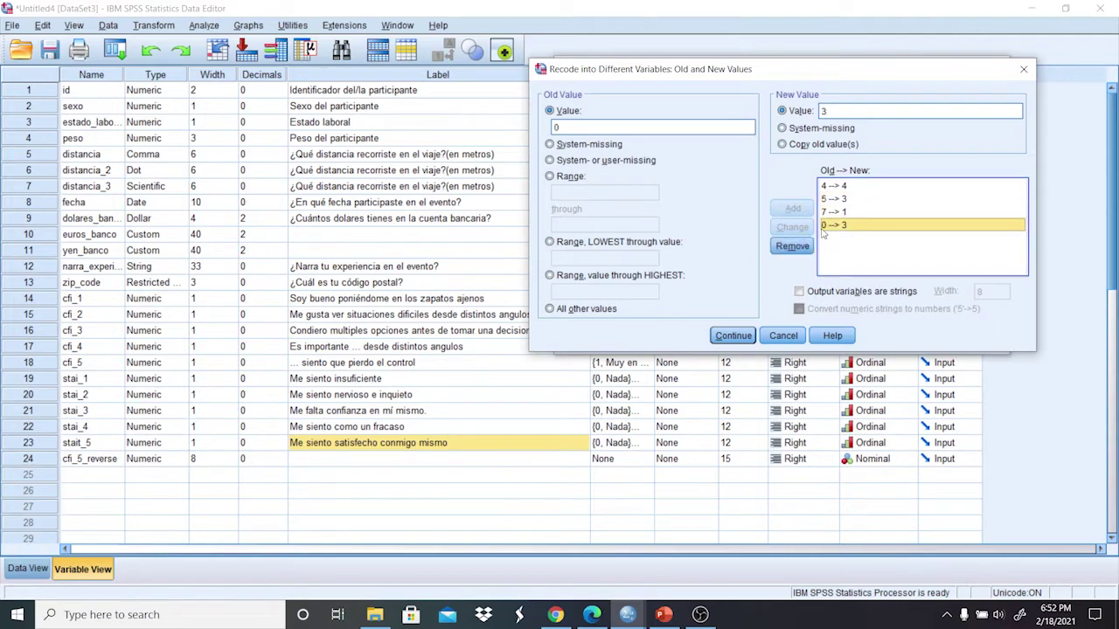
left_click(793, 247)
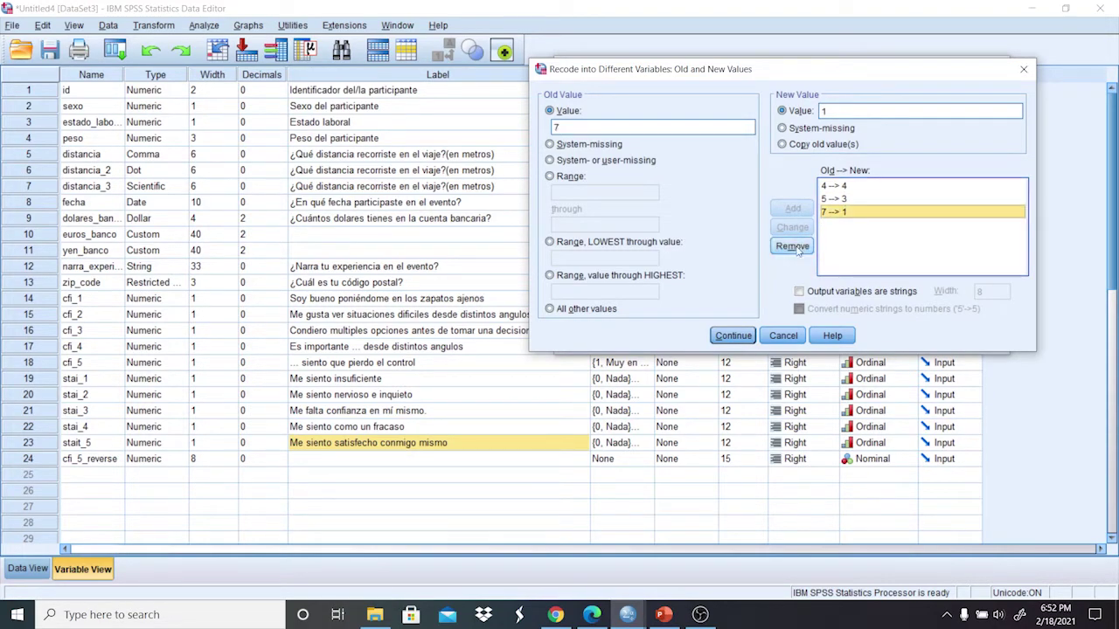
left_click(805, 248)
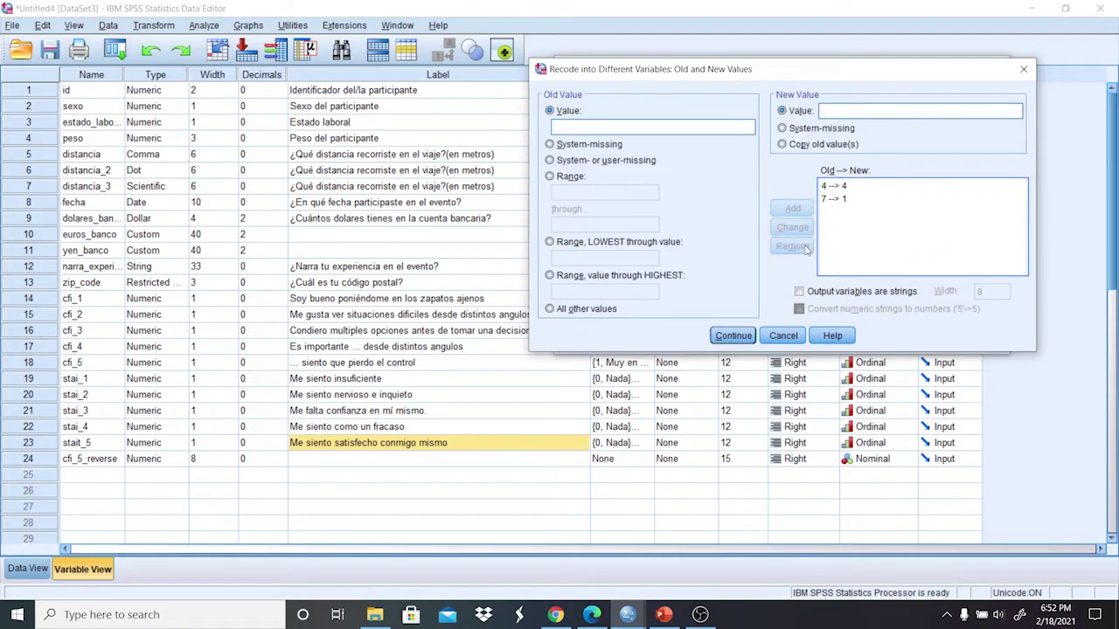
left_click(834, 186)
left_click(792, 247)
left_click(834, 186)
left_click(793, 247)
Add the reverse-scoring mappings 0 to 3, 1 to 2, 2 to 1 and 3 to 0 for stait_5.
type("0")
key("Tab")
key("Tab")
type("3")
key("Return")
type("1")
key("Tab")
key("Tab")
type("2")
key("Return")
key("Tab")
key("Tab")
type("1")
key("Return")
type("0")
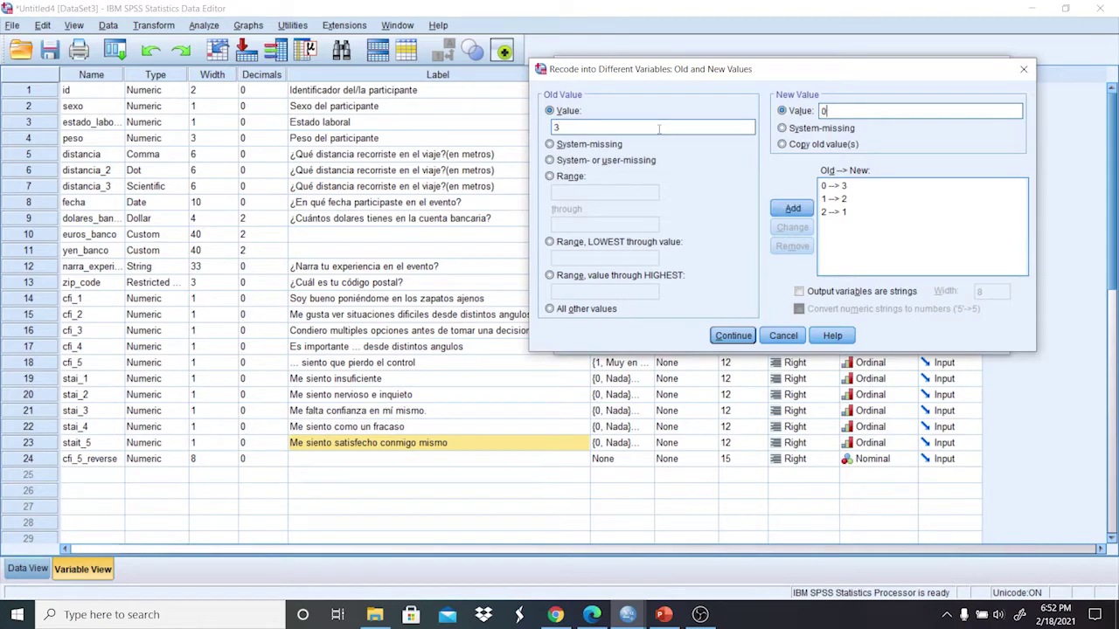
key("Return")
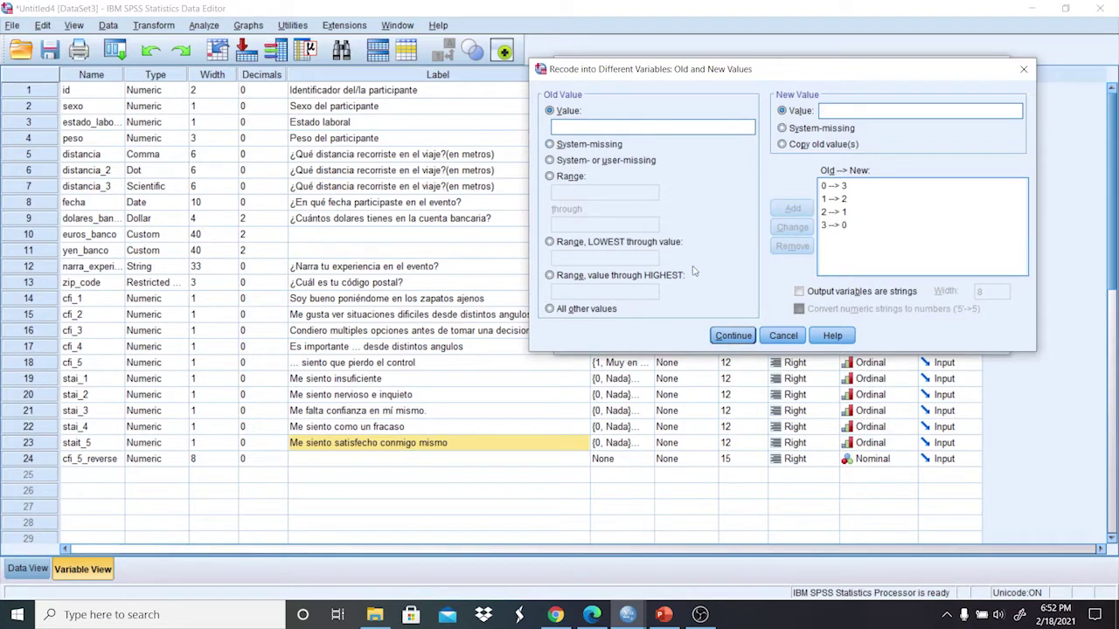
Accept the mappings, run the recode into stai_5_reverse, and return to the Untitled4 data set.
left_click(733, 336)
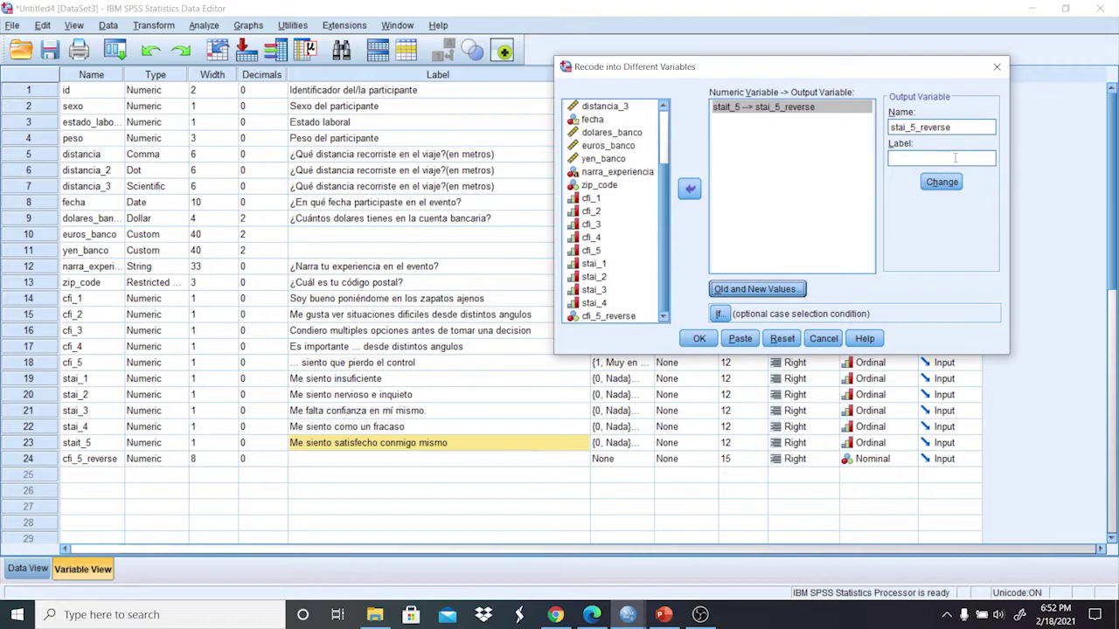
left_click(699, 338)
left_click(628, 615)
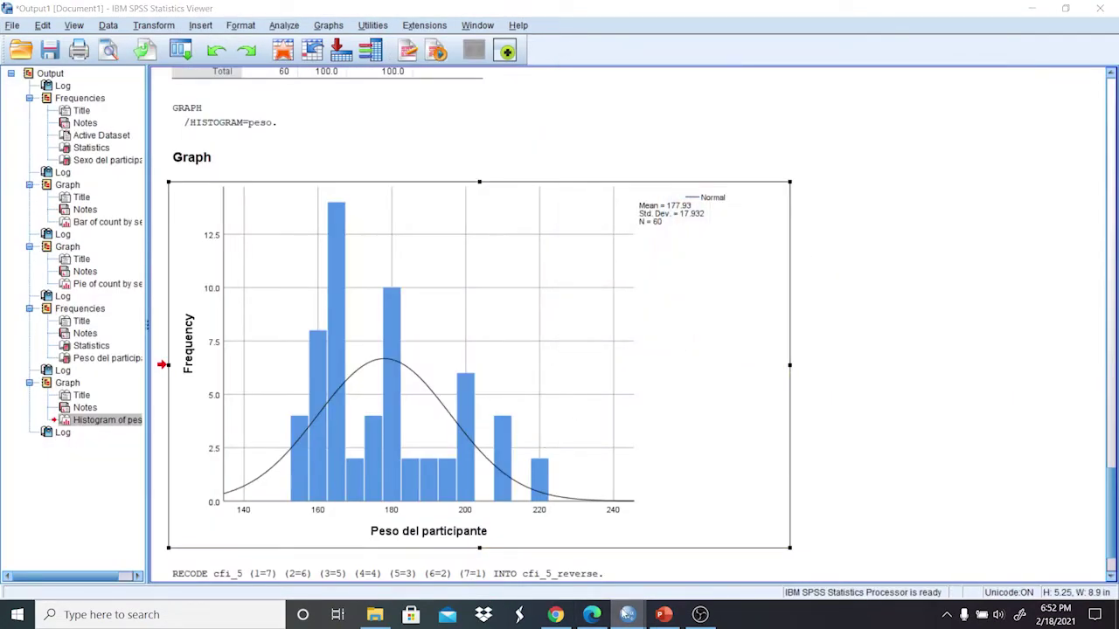
mouse_move(737, 532)
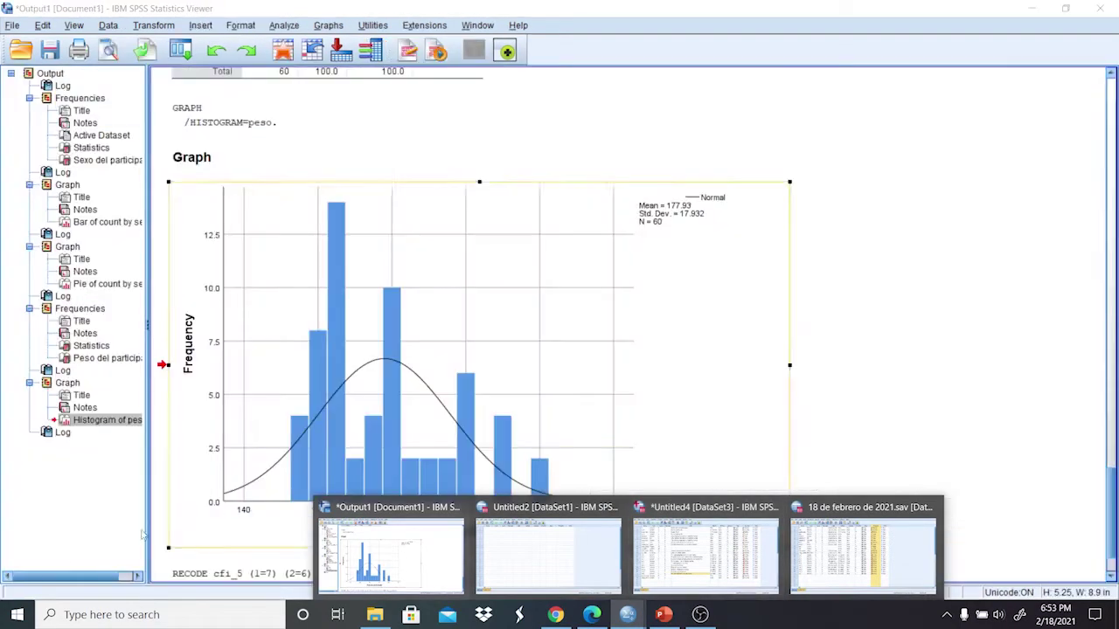
left_click(692, 582)
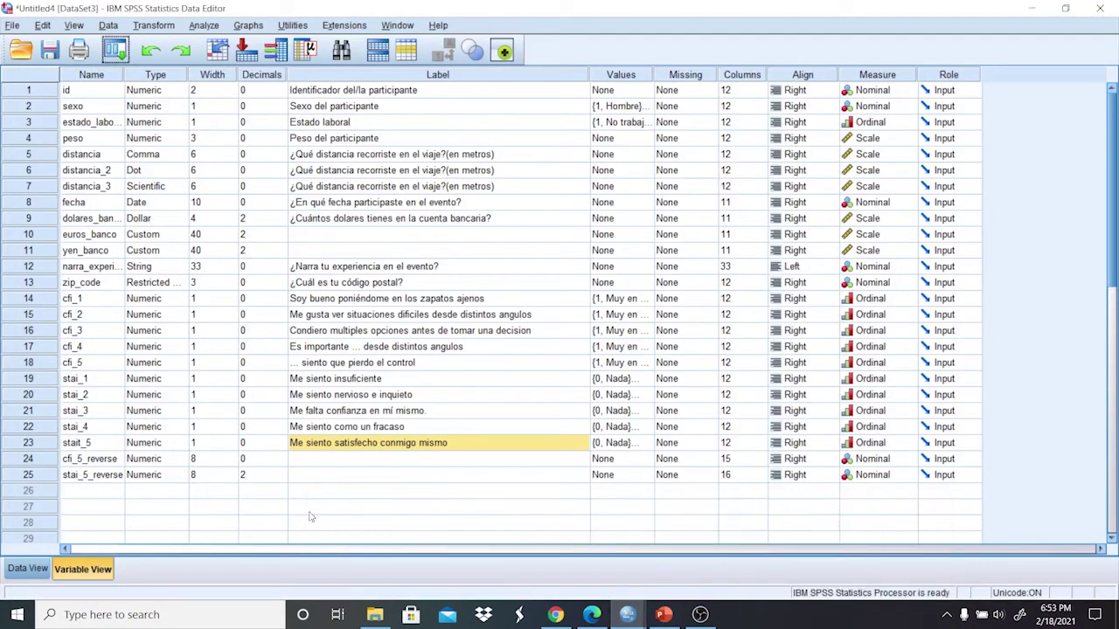
Compare the stait_5 and stai_5_reverse columns in the data to check the reverse scoring.
left_click(30, 572)
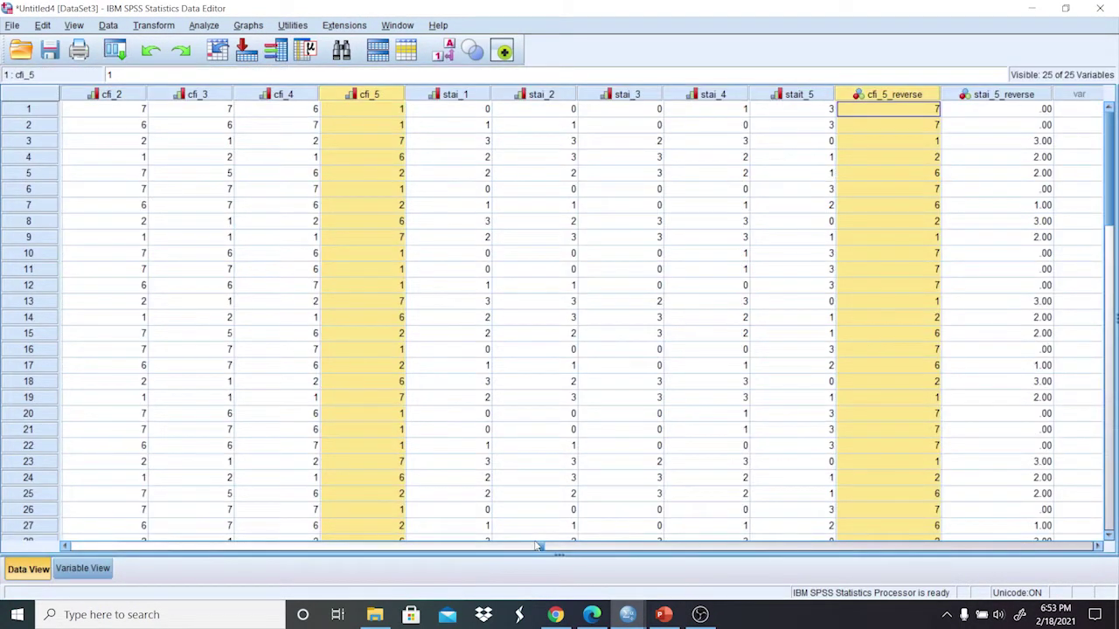
left_click_drag(542, 547, 925, 533)
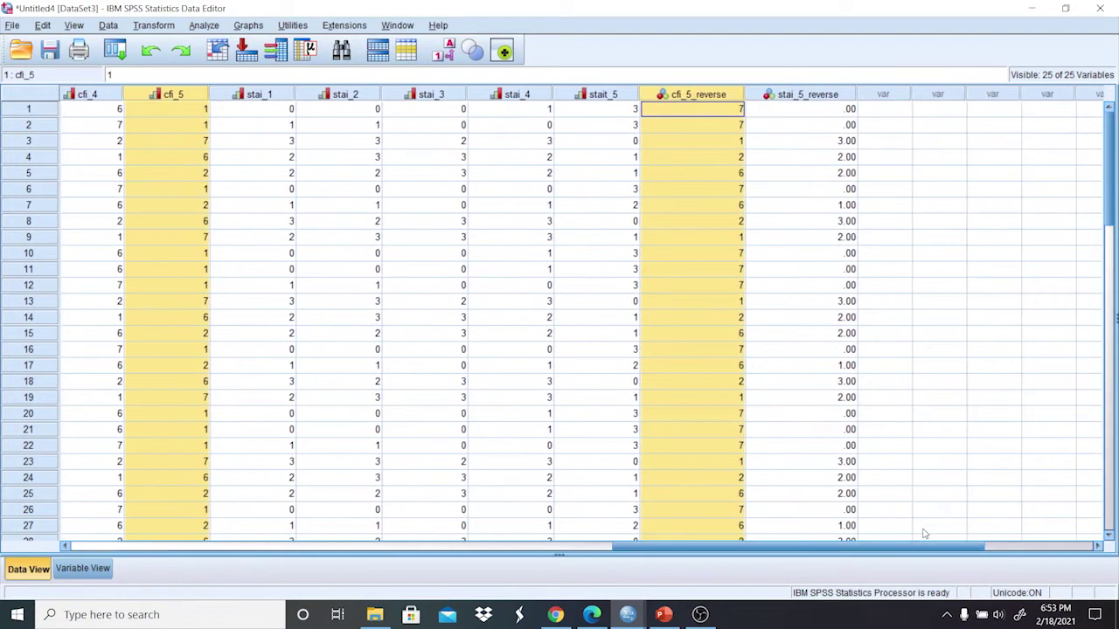
left_click(618, 96)
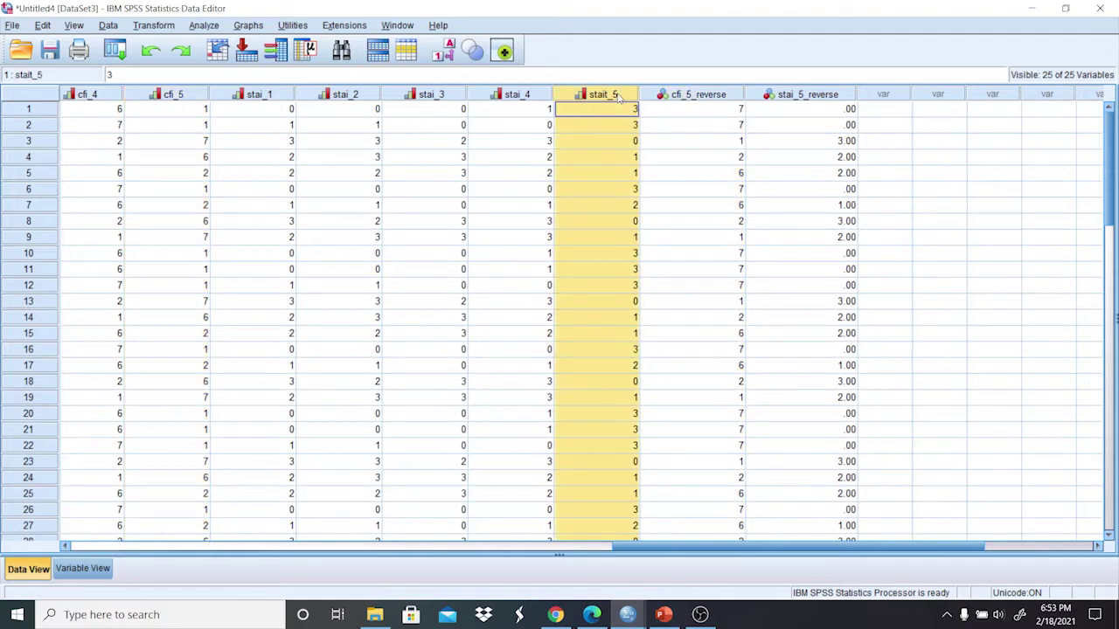
left_click(803, 96, "ctrl")
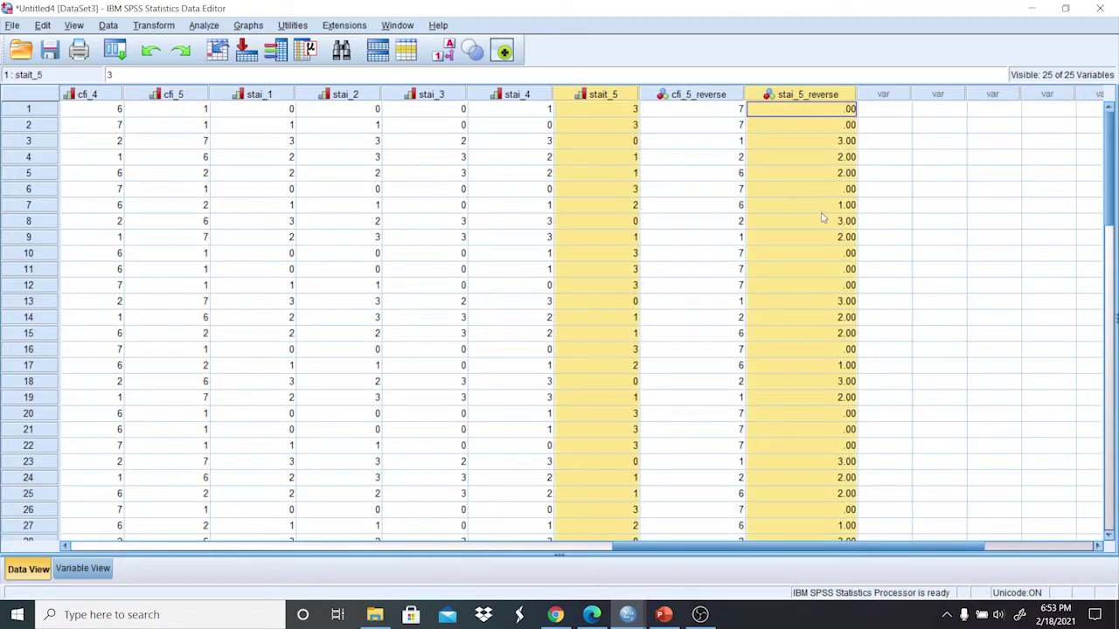
Set the decimals of stai_5_reverse to 0 in the variable definitions.
left_click(88, 569)
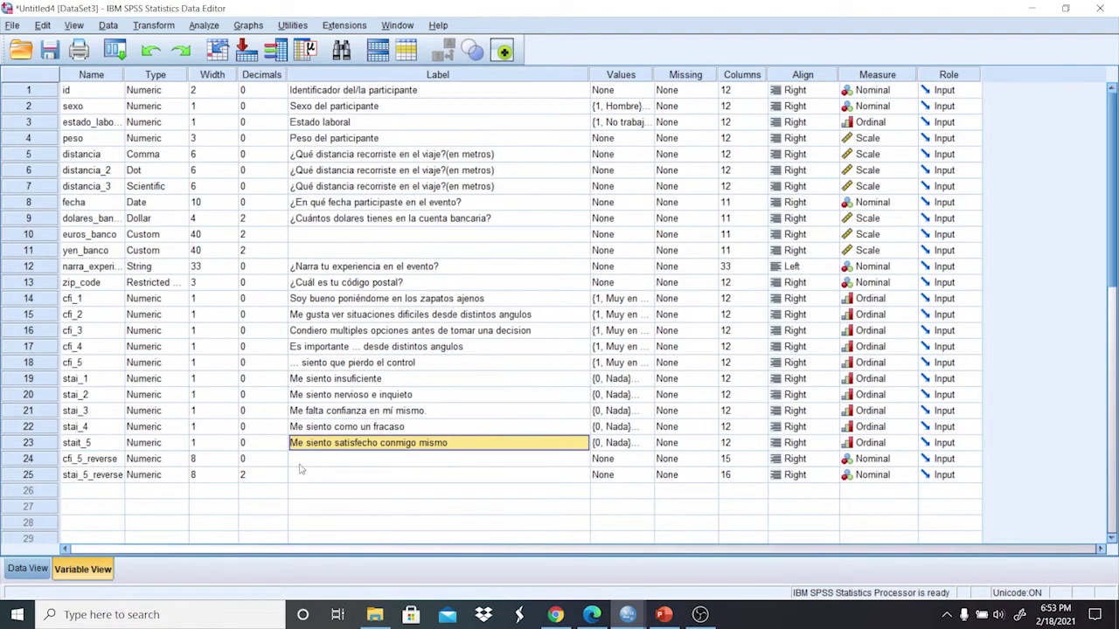
left_click(285, 481)
left_click(284, 479)
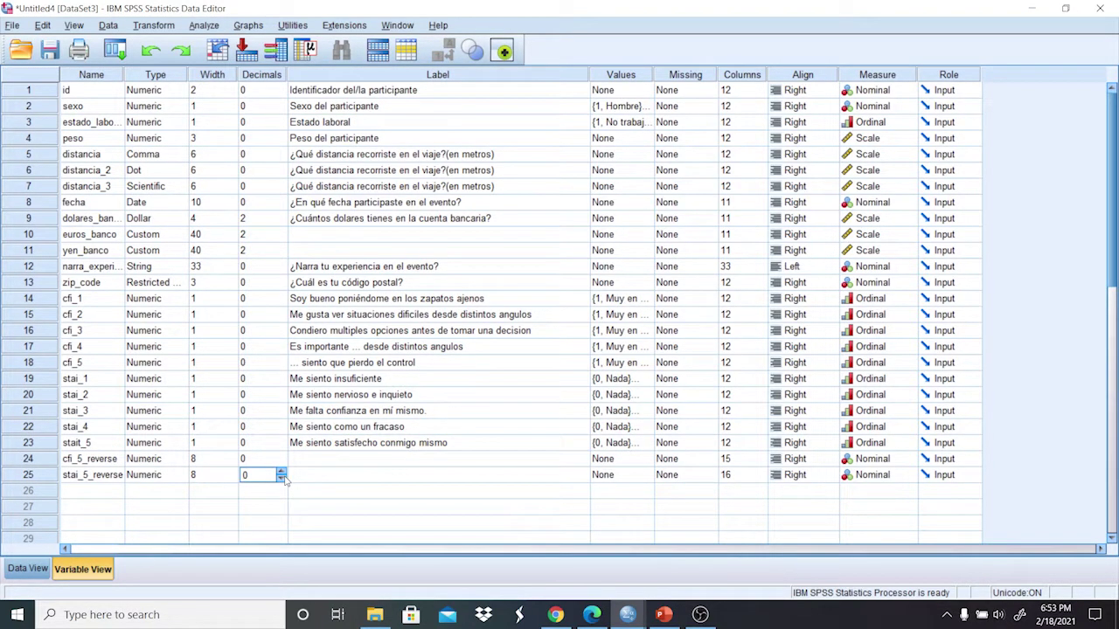
Switch to the Objetivos del taller sheet in Chrome and mark the objective on recoding variables as completed.
mouse_move(555, 614)
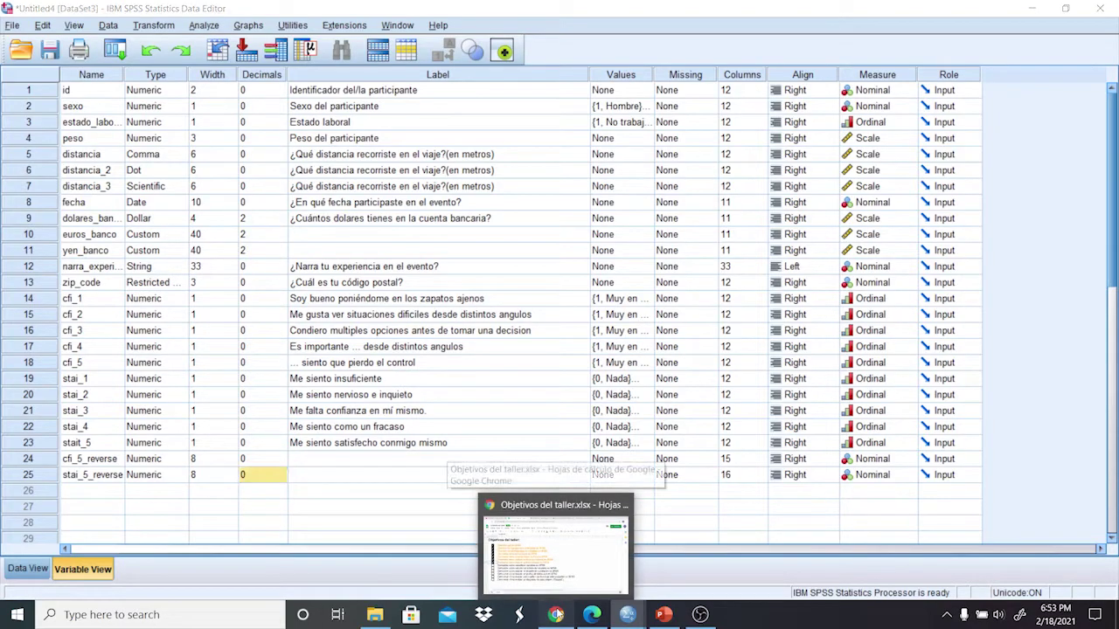
left_click(564, 542)
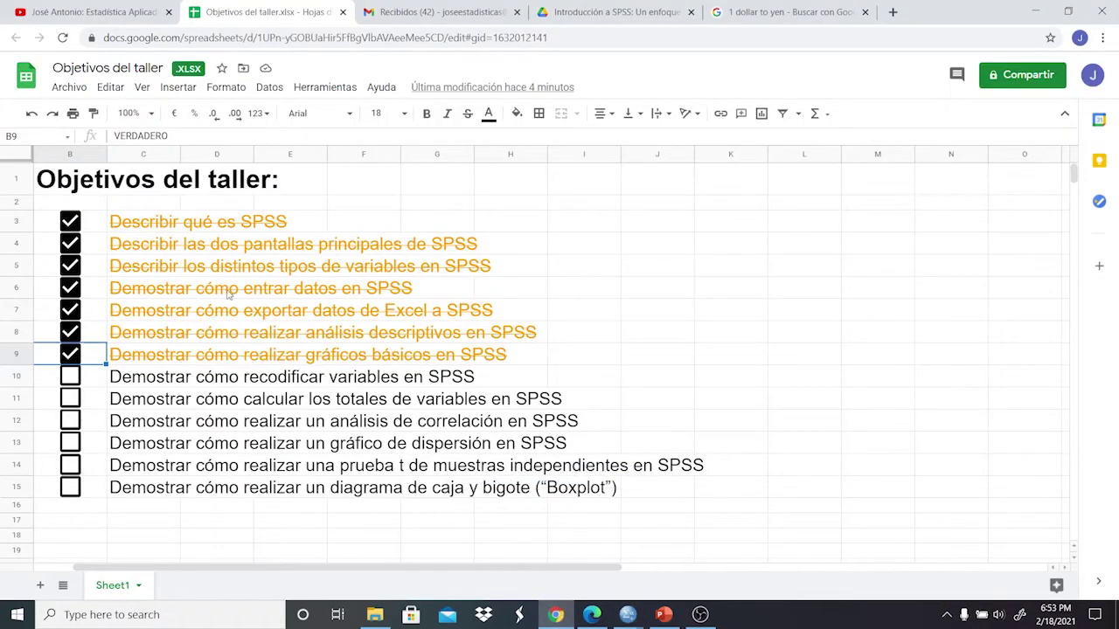
left_click(73, 378)
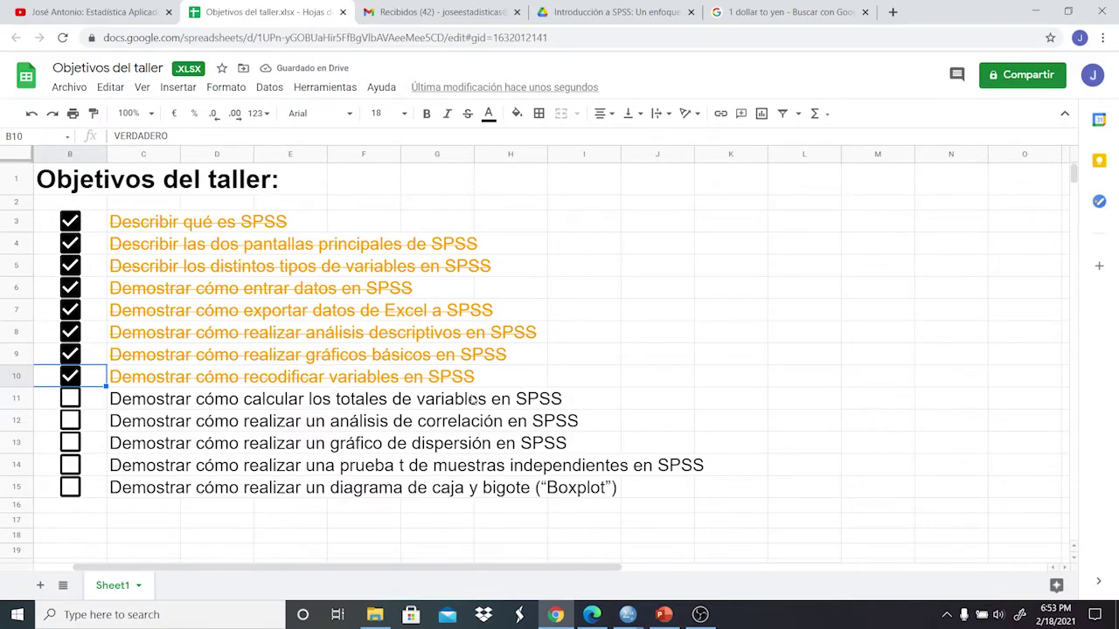
Return to the Untitled4 data set in SPSS and start a Compute Variable with cfi_total as the target variable.
left_click(628, 614)
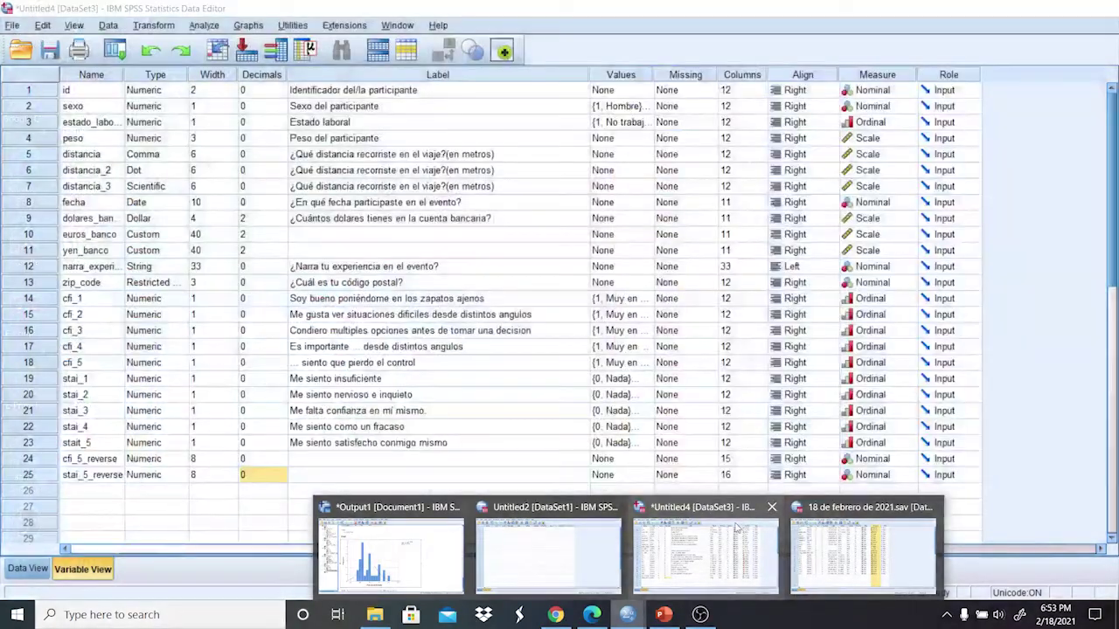
left_click(729, 533)
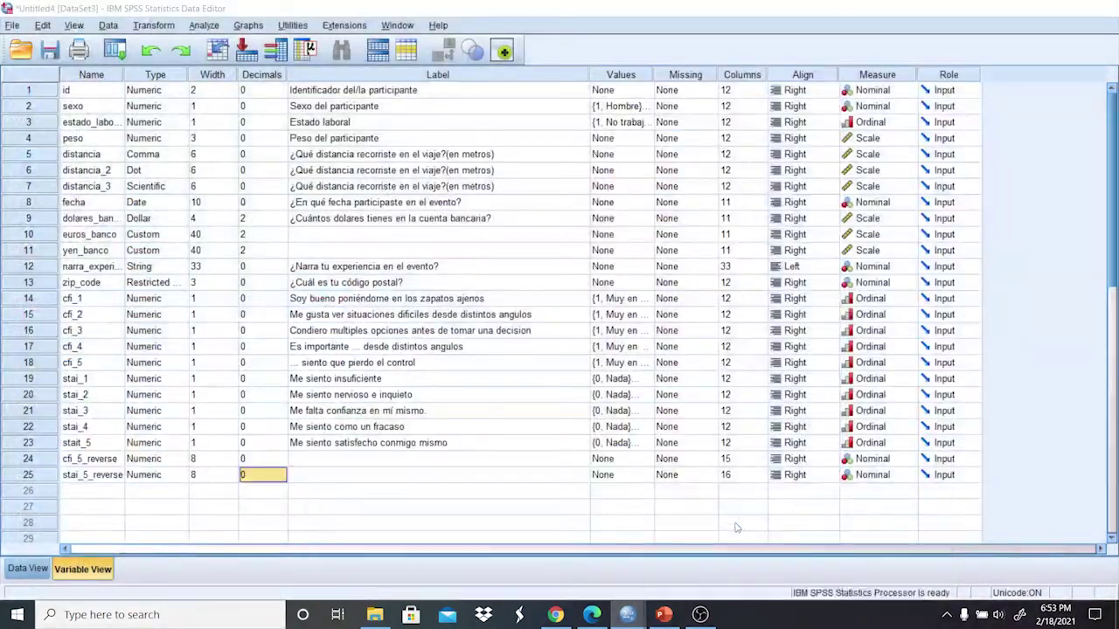
left_click(147, 26)
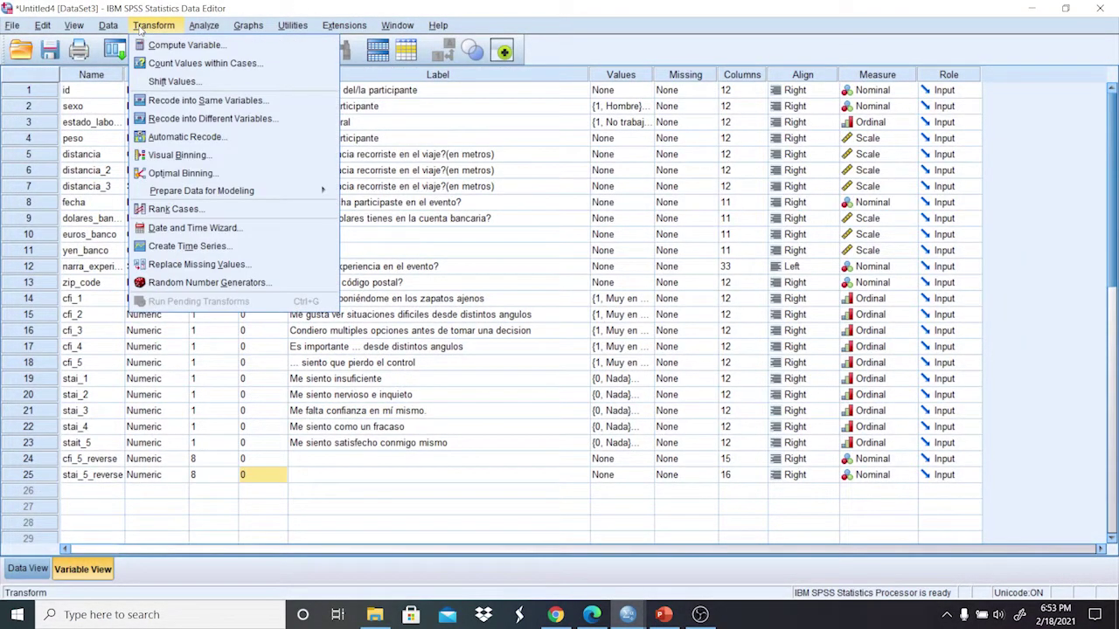
left_click(201, 45)
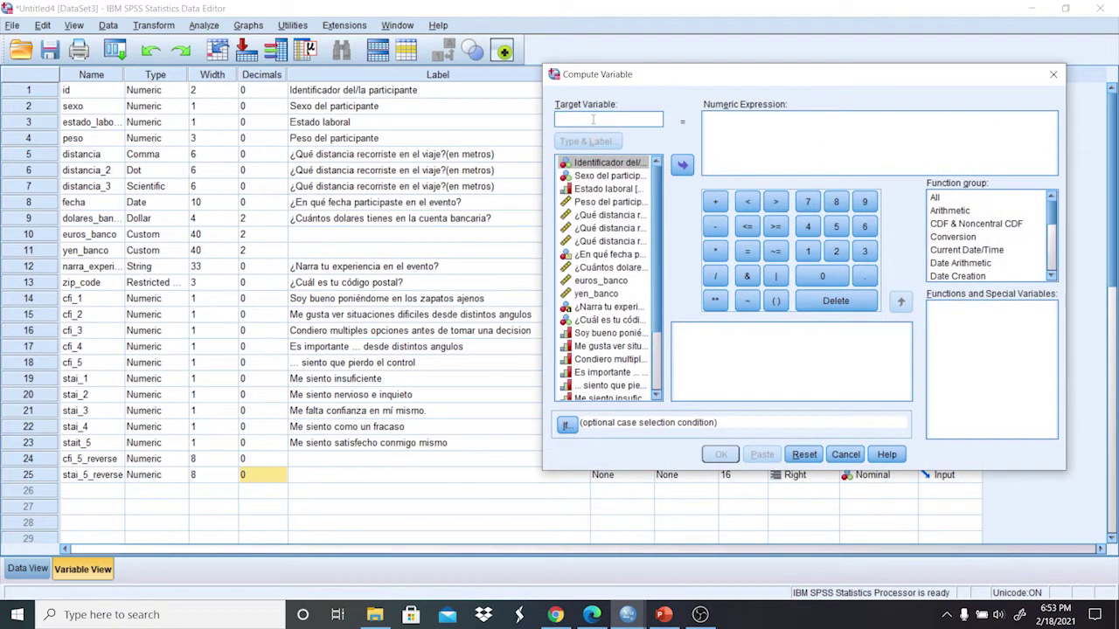
type("cfi_to")
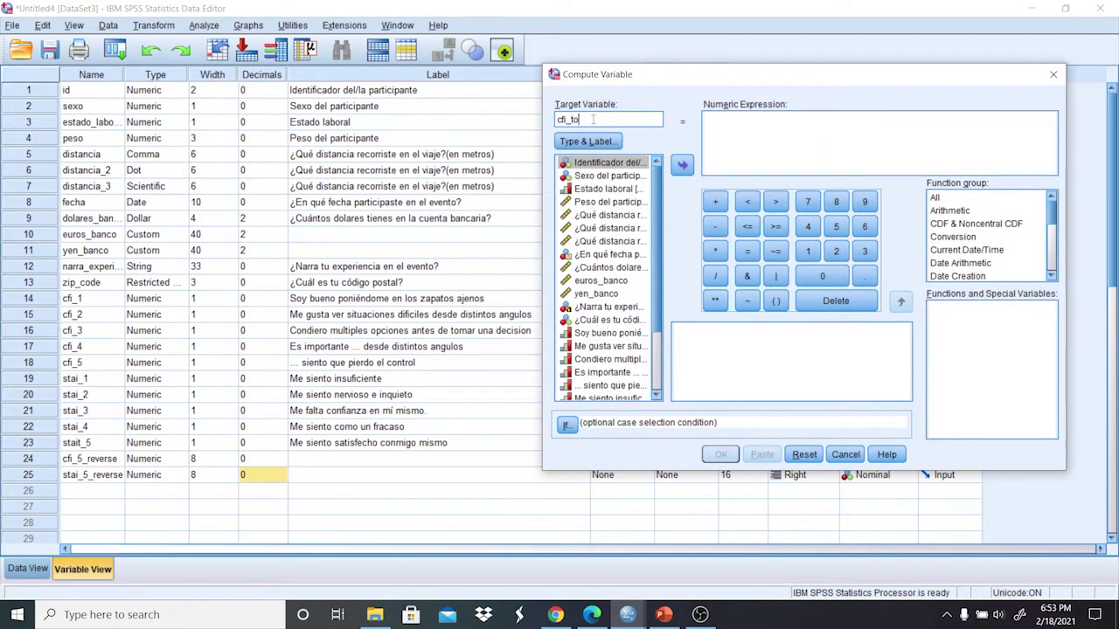
type("tal")
Insert the Sum function from the All function group into the numeric expression and clear its placeholder arguments.
left_click(738, 121)
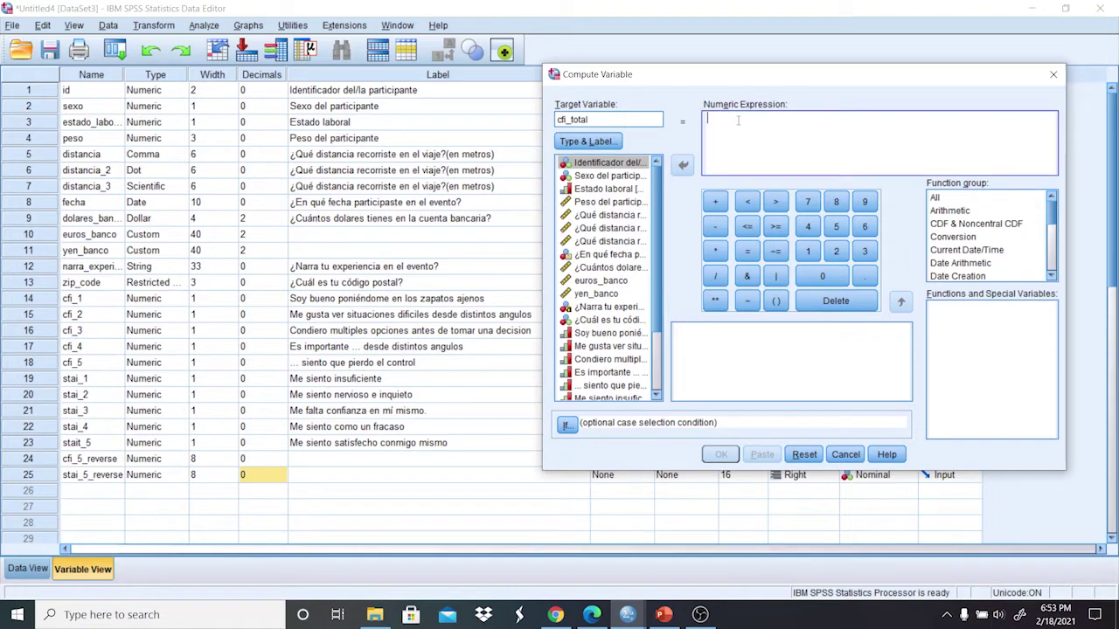
left_click(960, 200)
left_click(985, 360)
key("s")
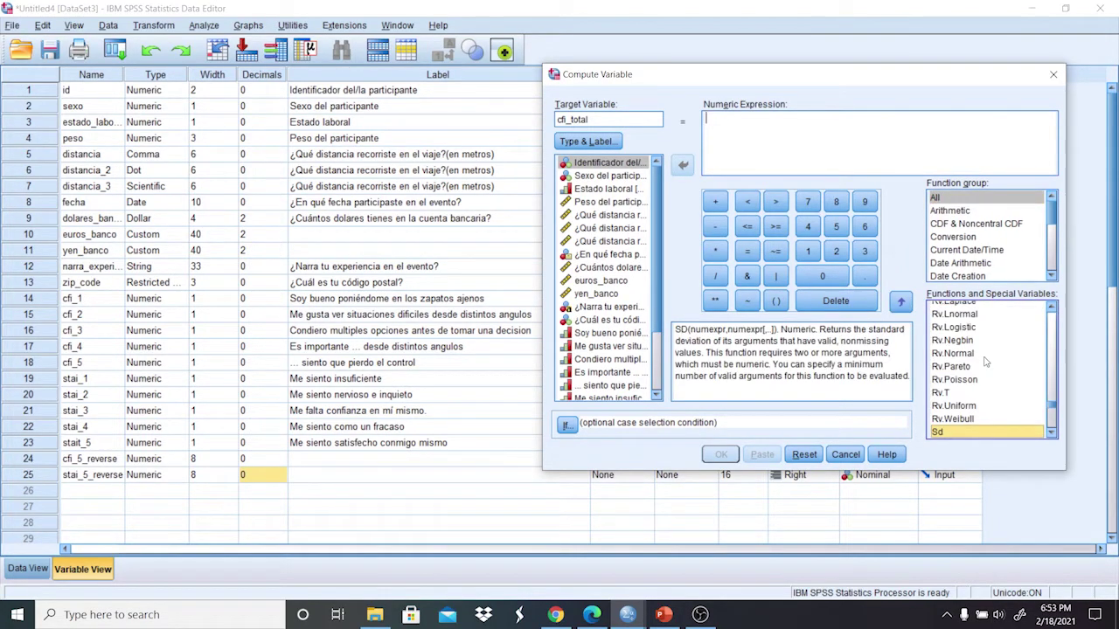
left_click(1054, 424)
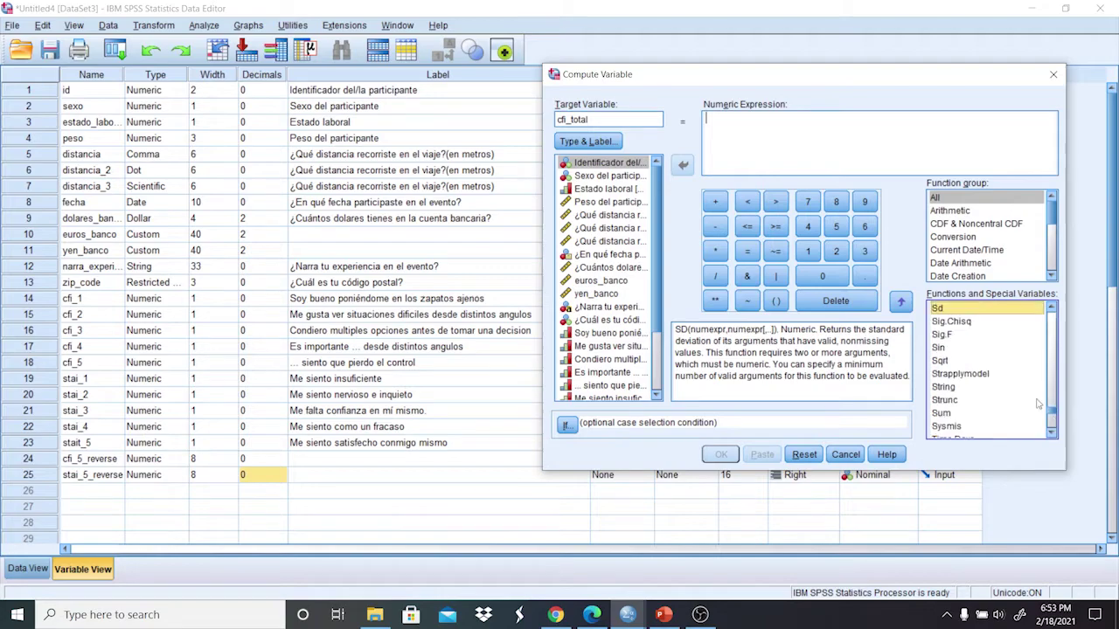
double_click(940, 413)
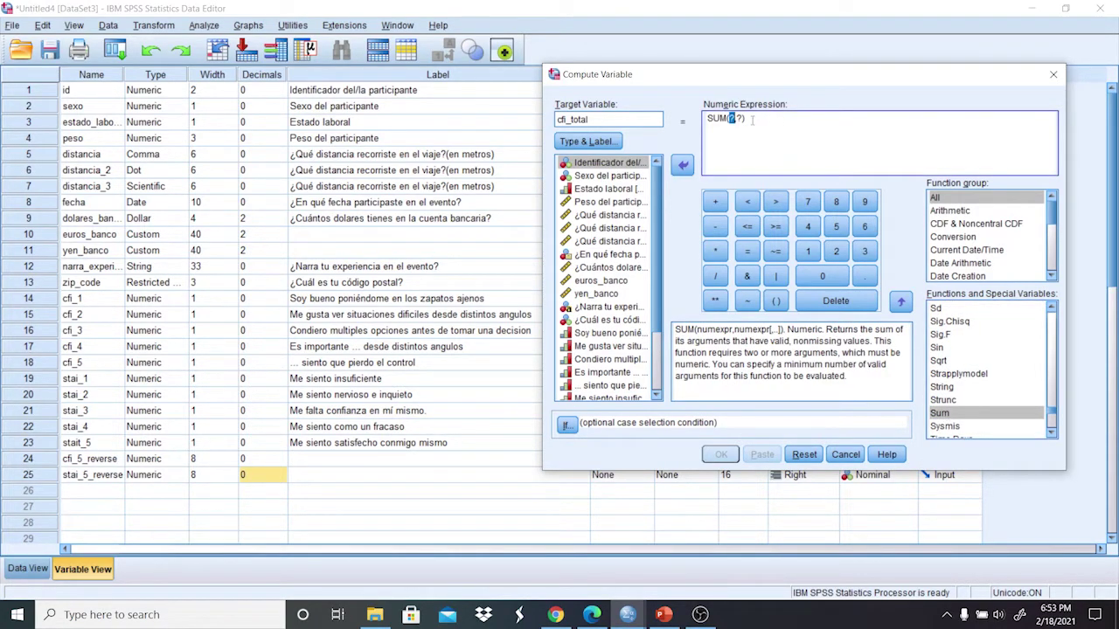
key("BackSpace")
key("BackSpace")
key("BackSpace")
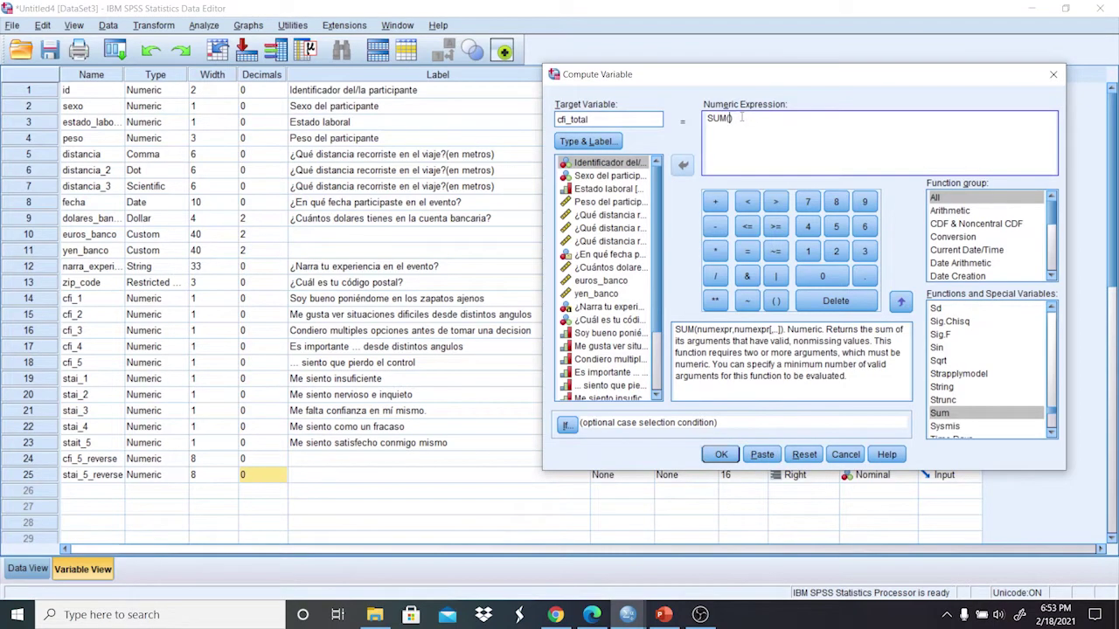
Display the variables by name and fill the SUM arguments with cfi_1, cfi_2, cfi_3, cfi_4 and cfi_5_reverse, separated by commas.
right_click(576, 297)
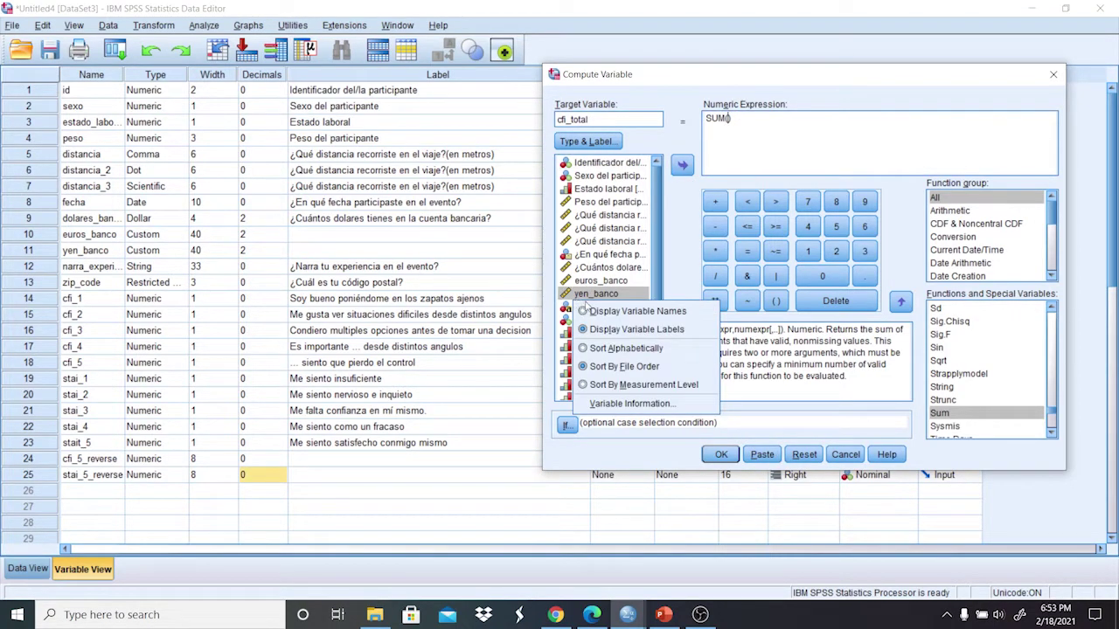
left_click(587, 311)
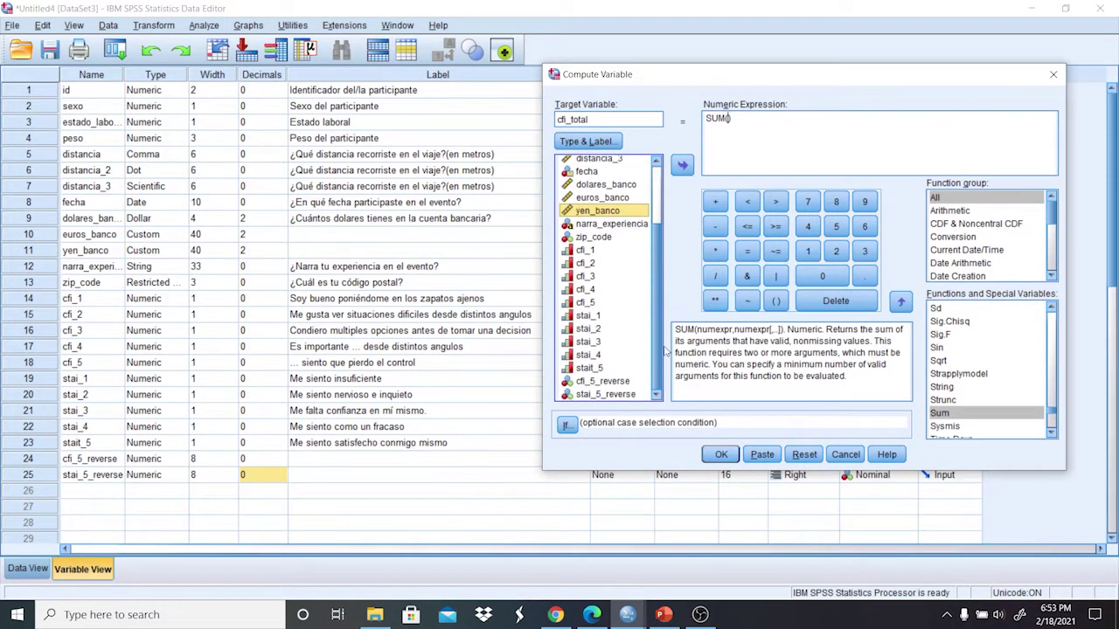
double_click(587, 252)
type(",")
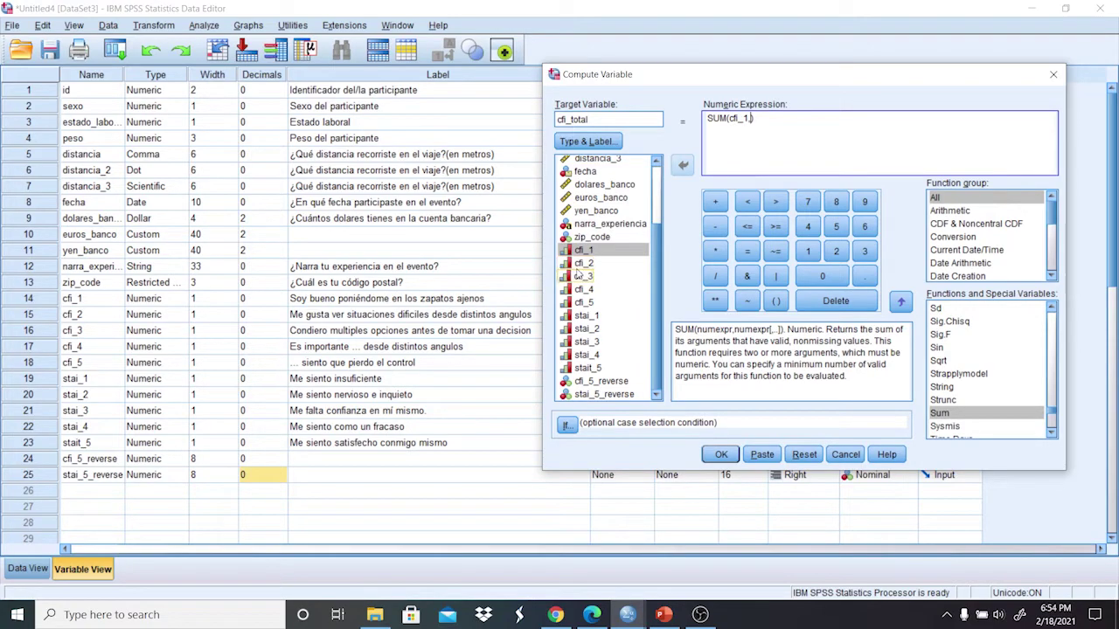
double_click(584, 264)
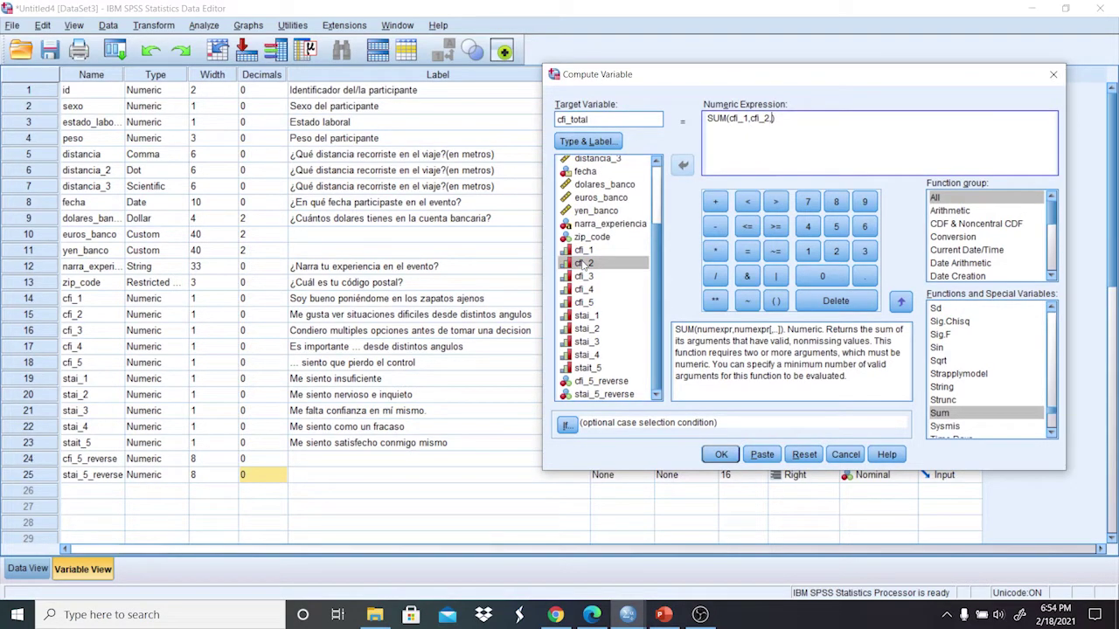
double_click(584, 276)
type(",")
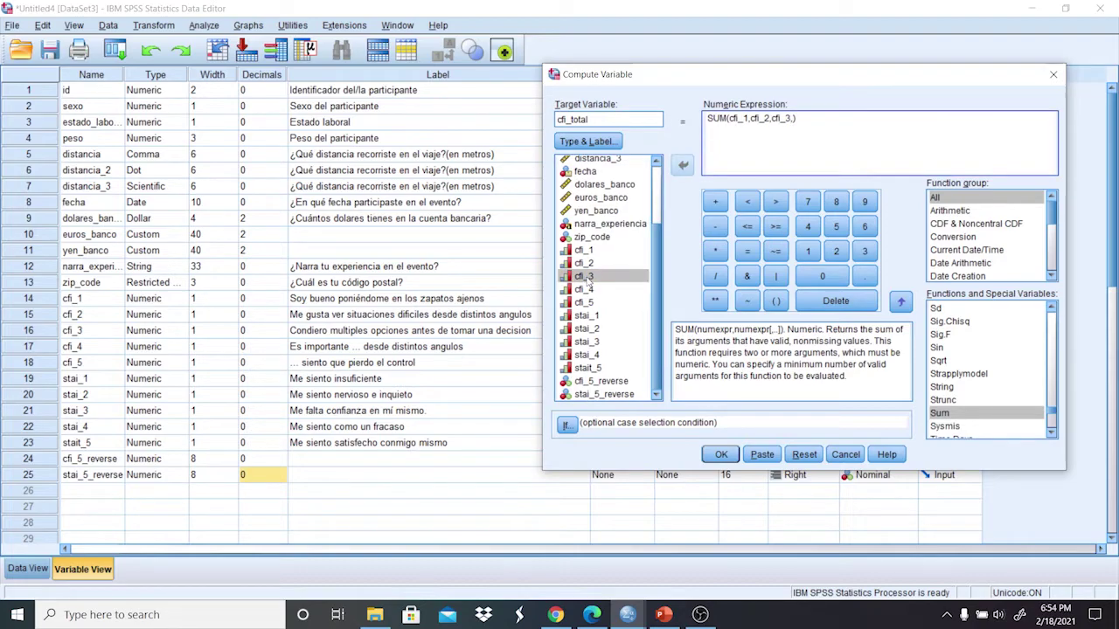
double_click(585, 291)
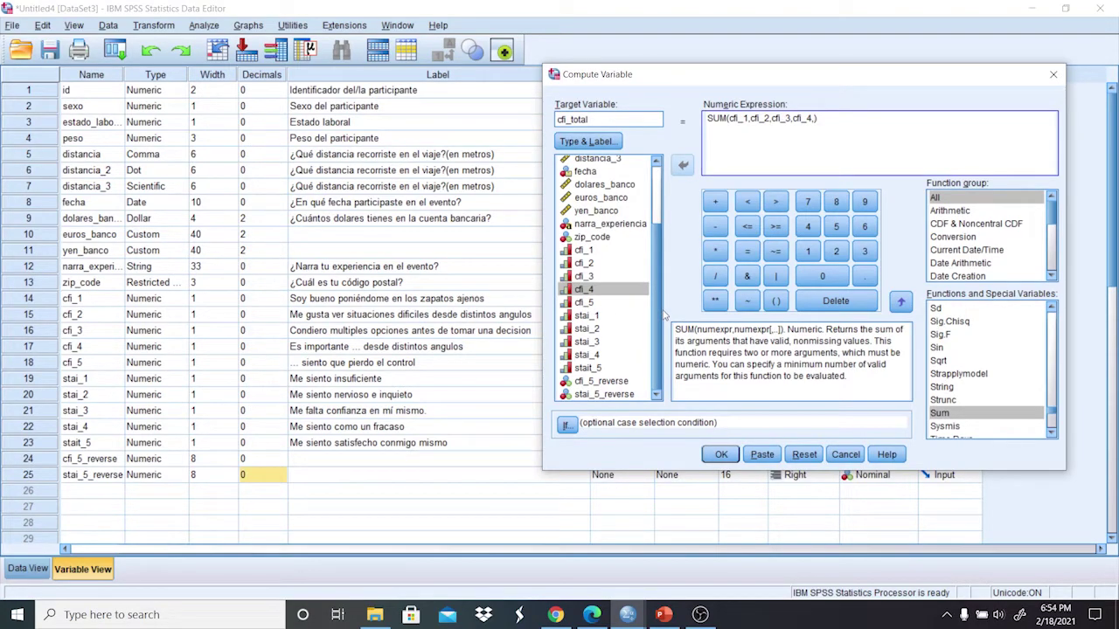
double_click(612, 382)
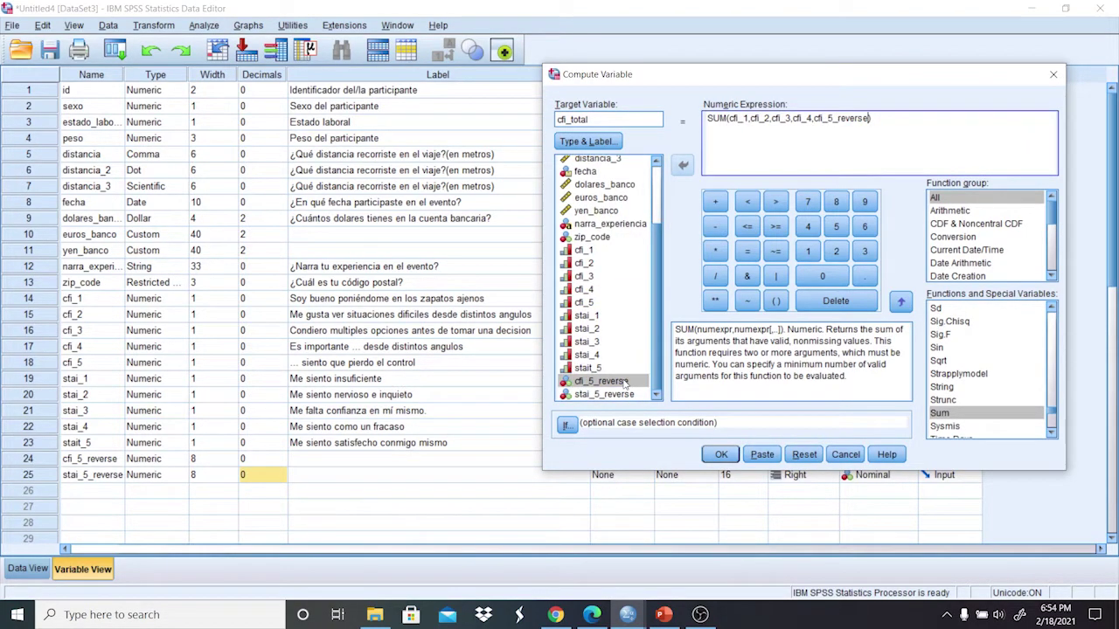
Run the cfi_total computation and show the case data of the Untitled4 data set.
left_click(722, 454)
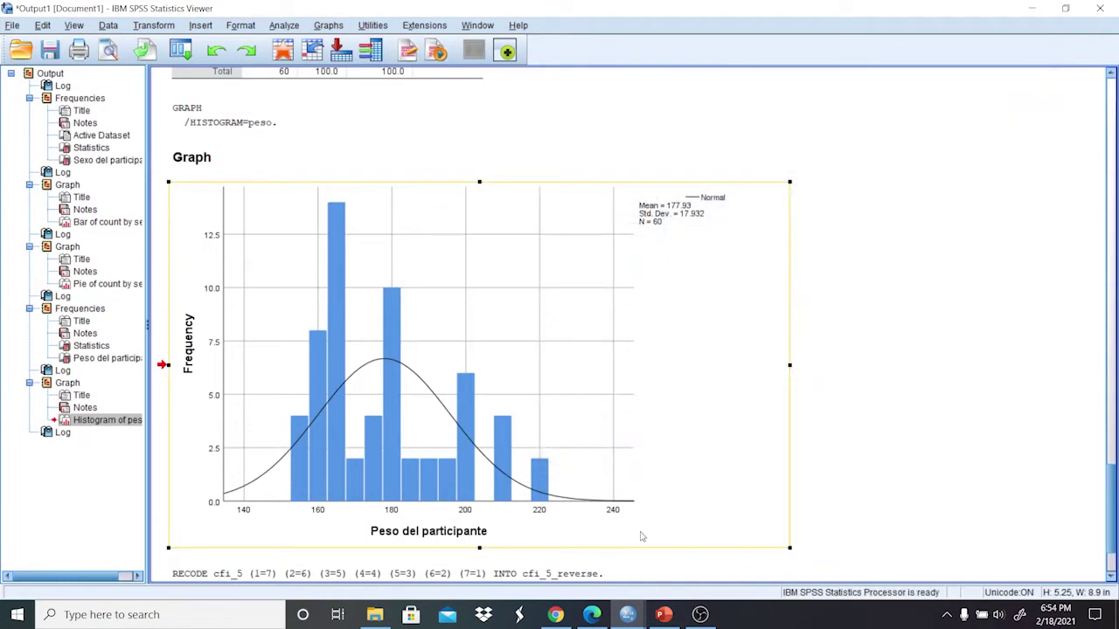
mouse_move(628, 619)
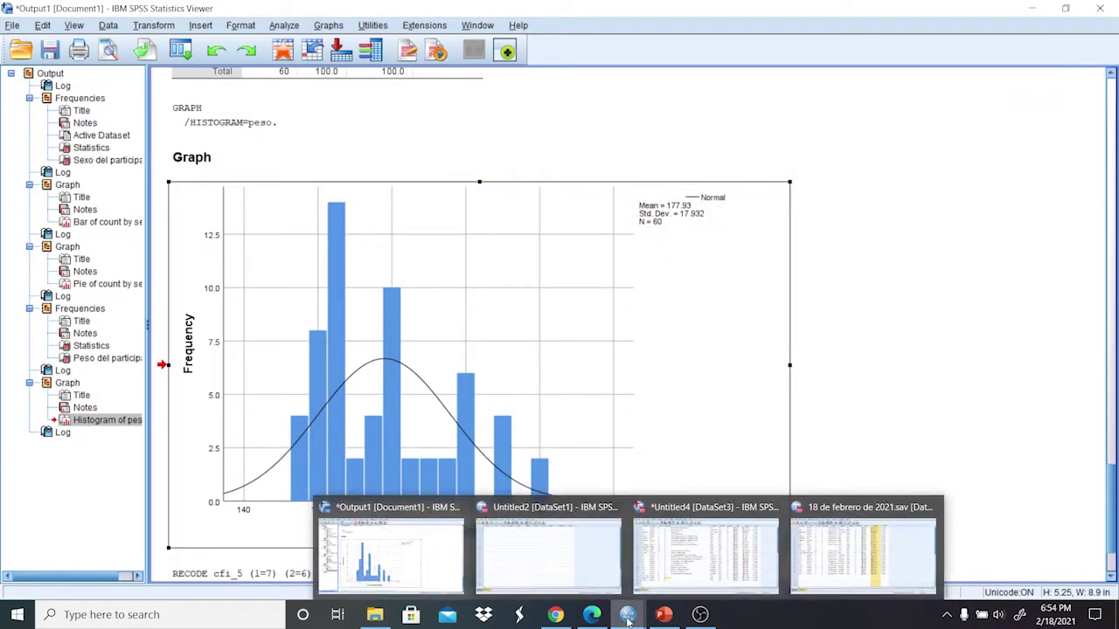
left_click(716, 533)
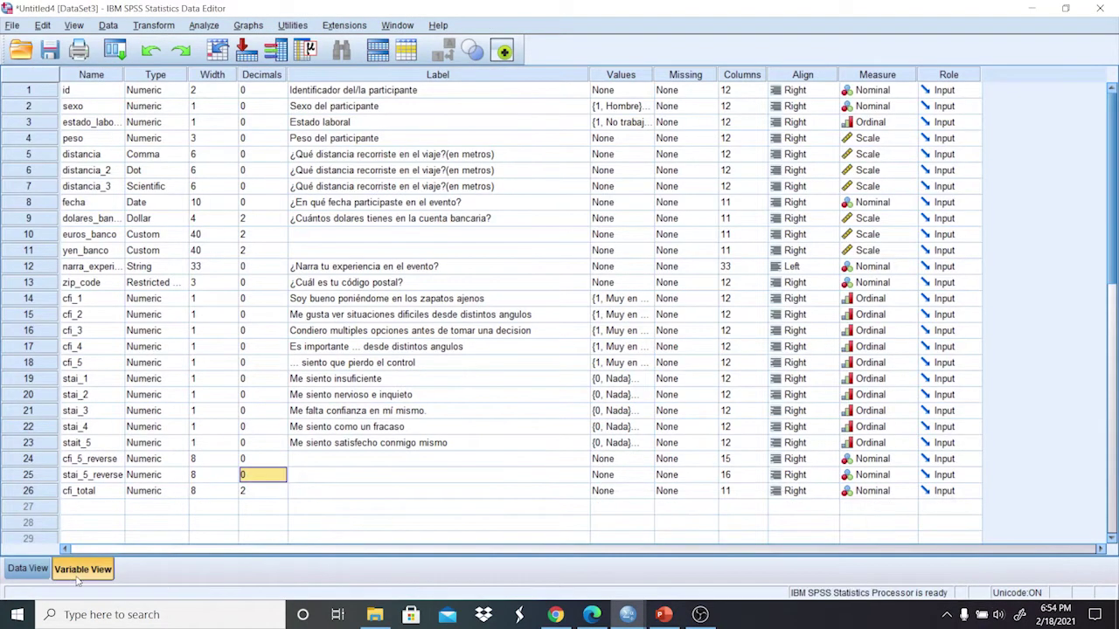
left_click(26, 570)
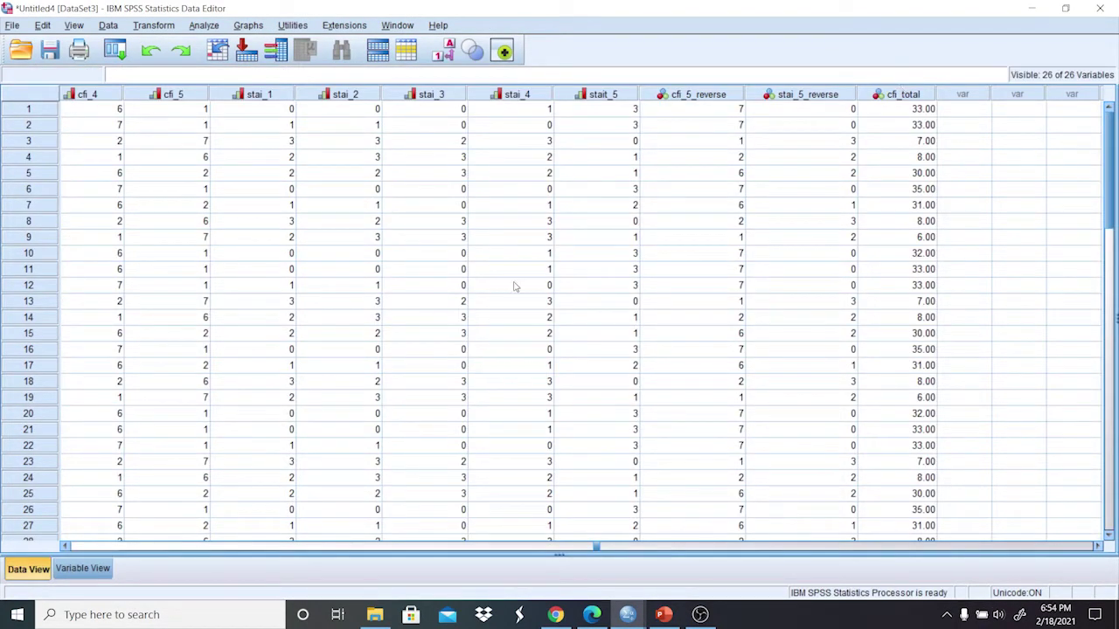
Set the decimals of the cfi_total variable to 0 and its measurement level to Scale.
left_click(84, 568)
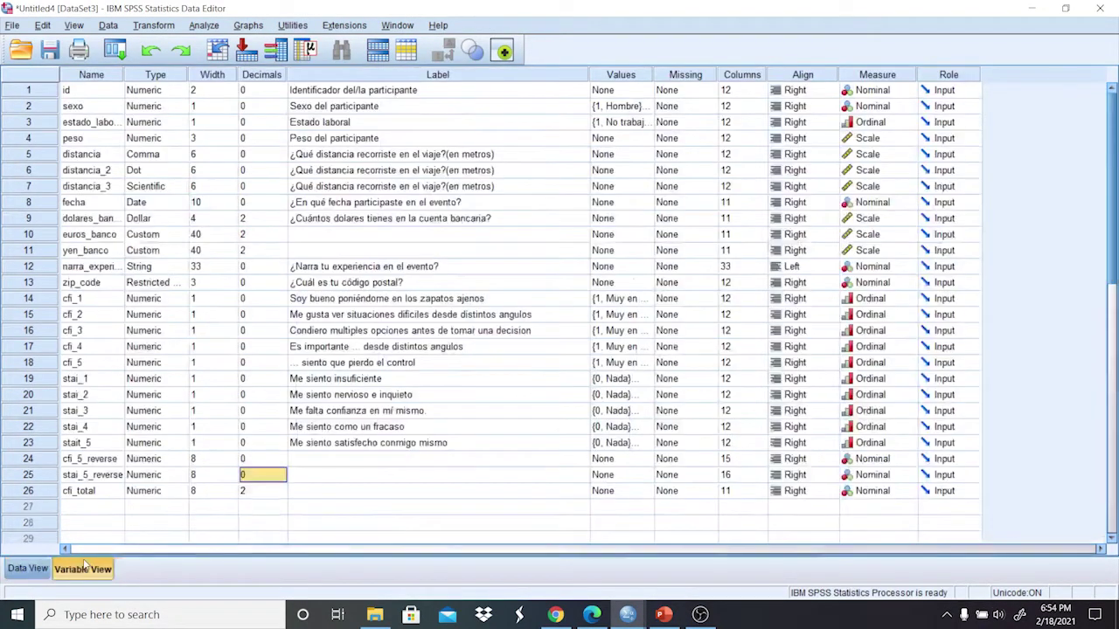
left_click(282, 495)
left_click(281, 495)
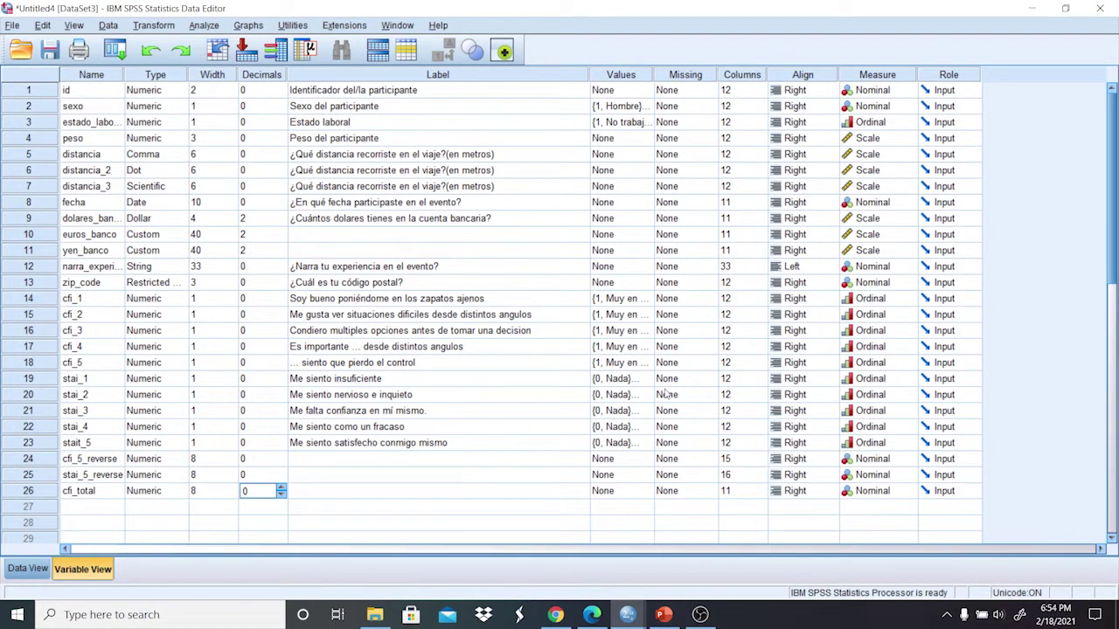
left_click(909, 492)
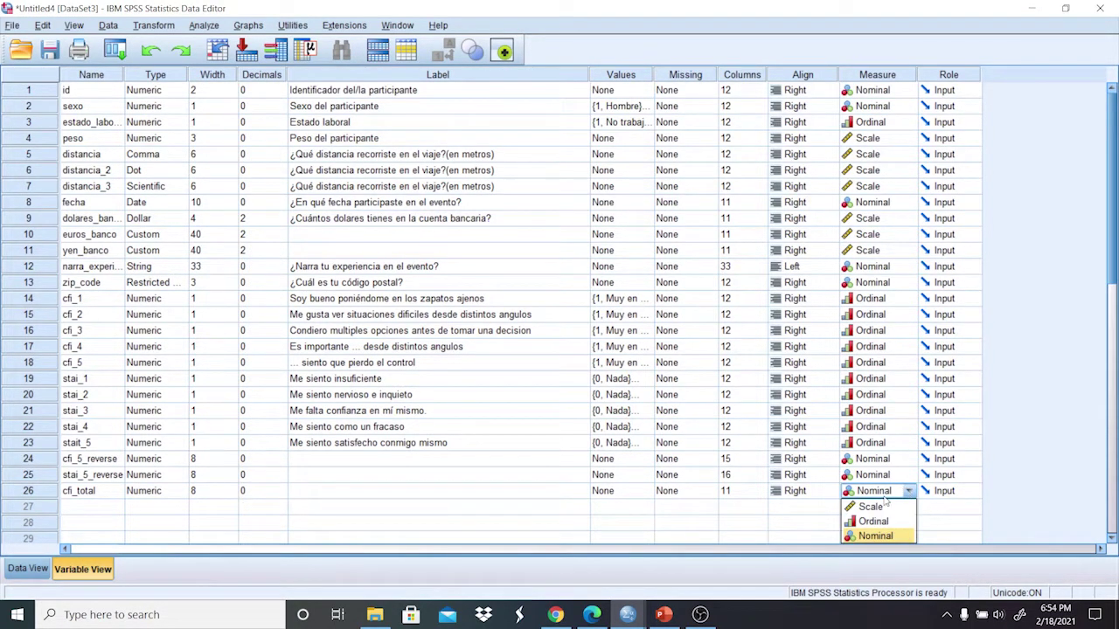
left_click(870, 507)
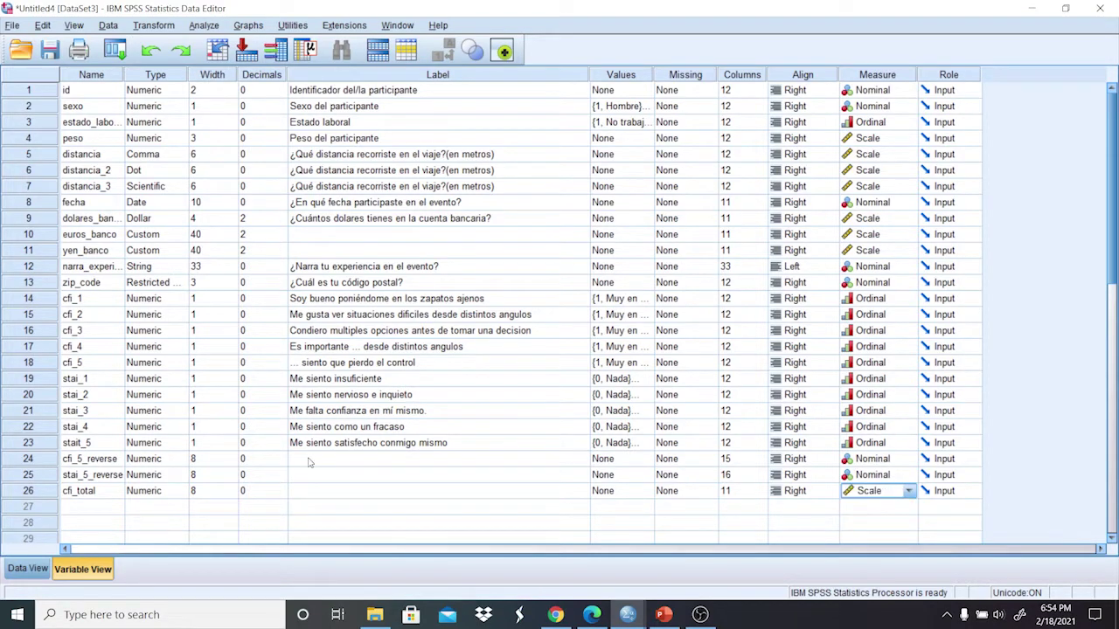
Examine the first case's values from cfi_1 to cfi_5, its cfi_5_reverse value and its cfi_total in the case data.
left_click(27, 569)
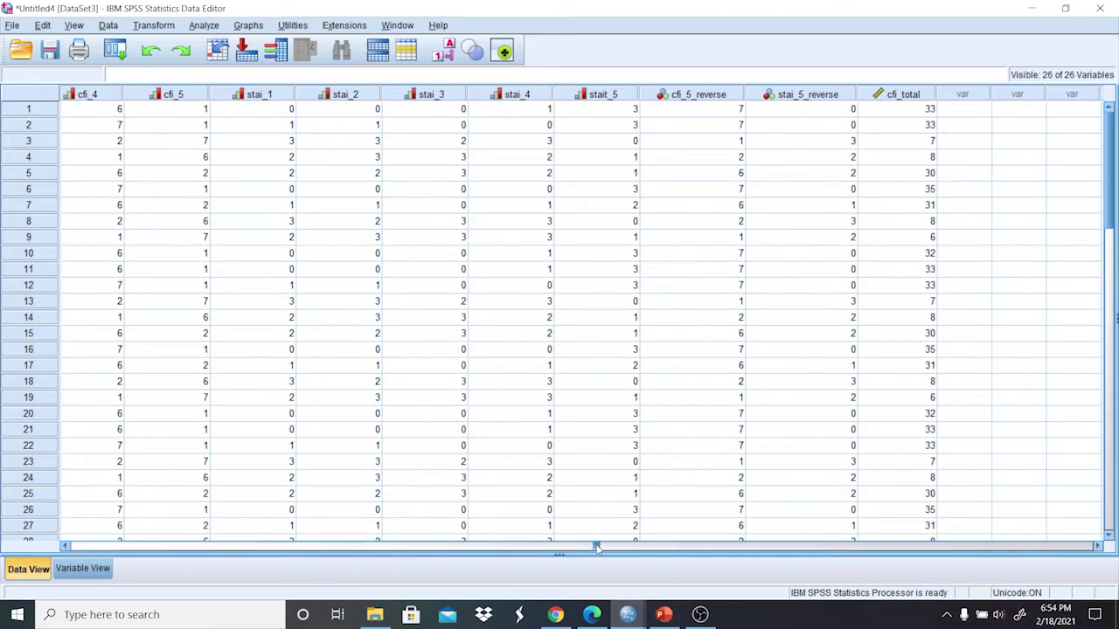
mouse_move(600, 545)
left_mouse_down()
mouse_move(586, 546)
mouse_move(597, 547)
left_mouse_up()
left_click(398, 109)
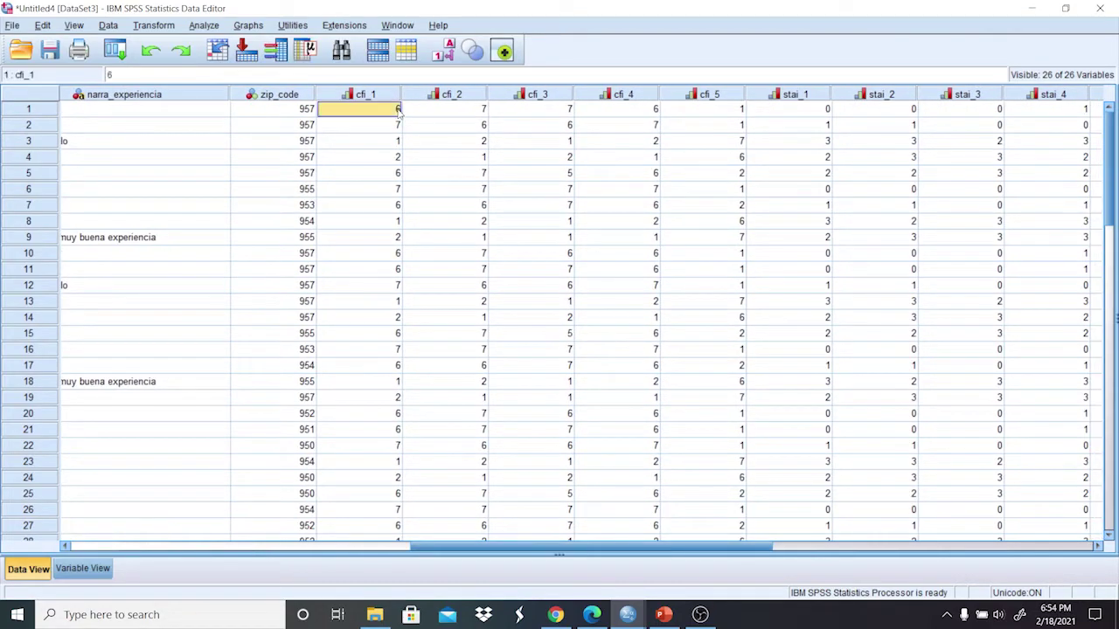
key("Right")
key("Right")
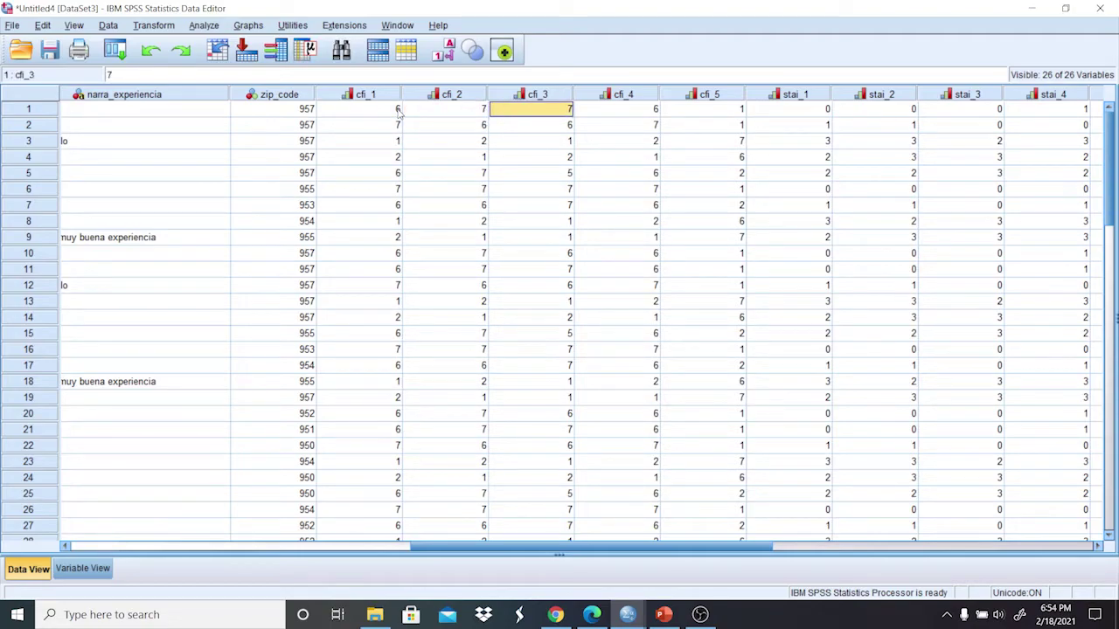
key("Right")
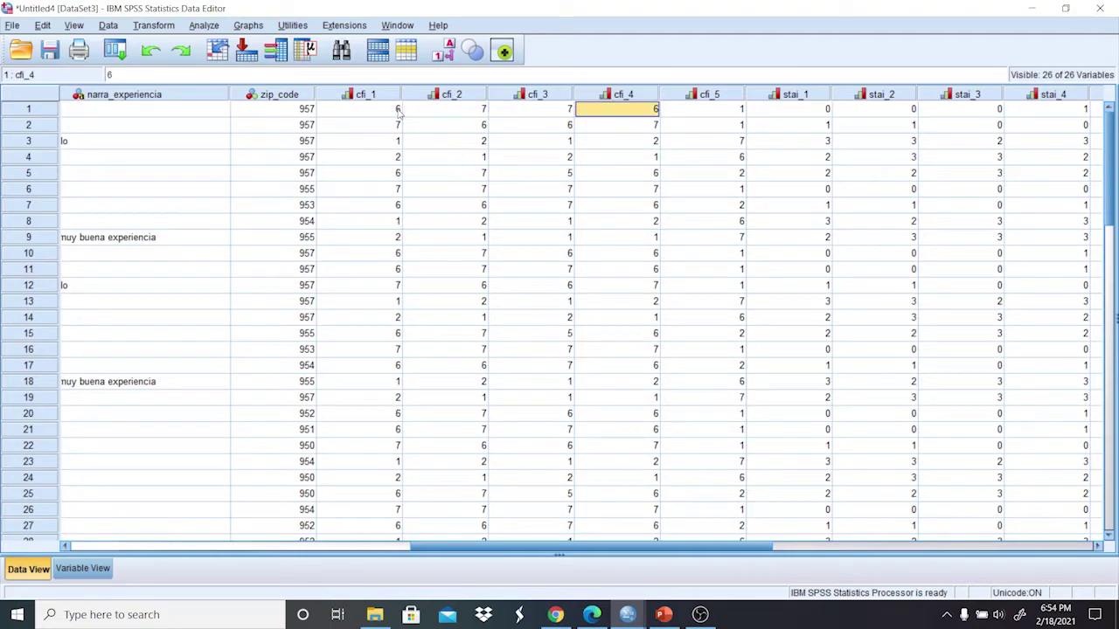
key("Right")
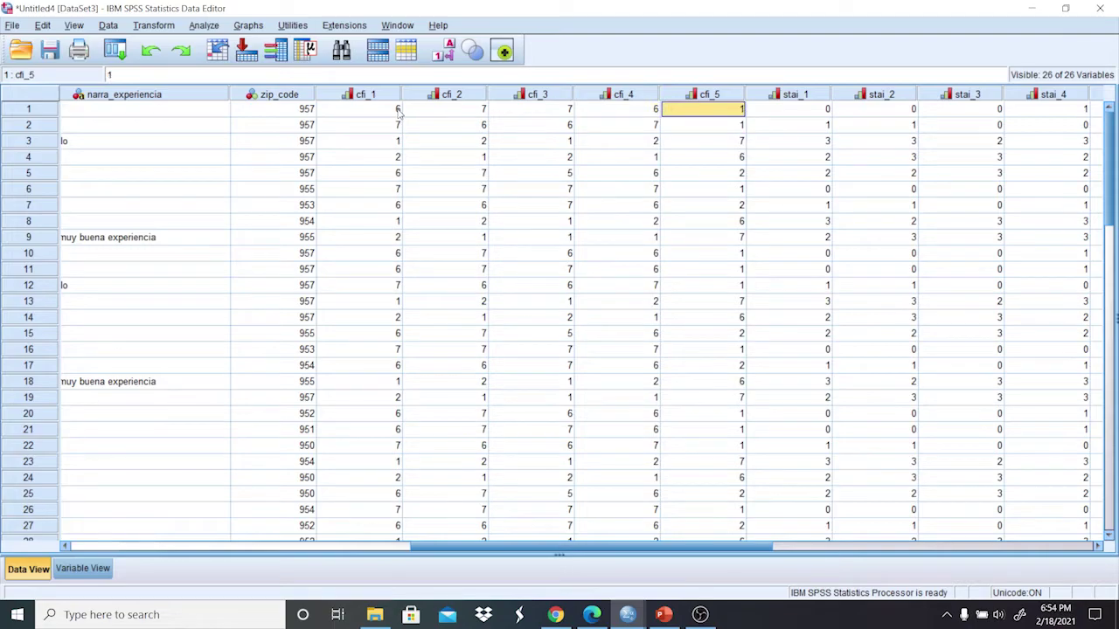
key("Right")
key("Right")
key("Right")
key("Right")
key("Right")
key("Right")
key("Right")
key("Right")
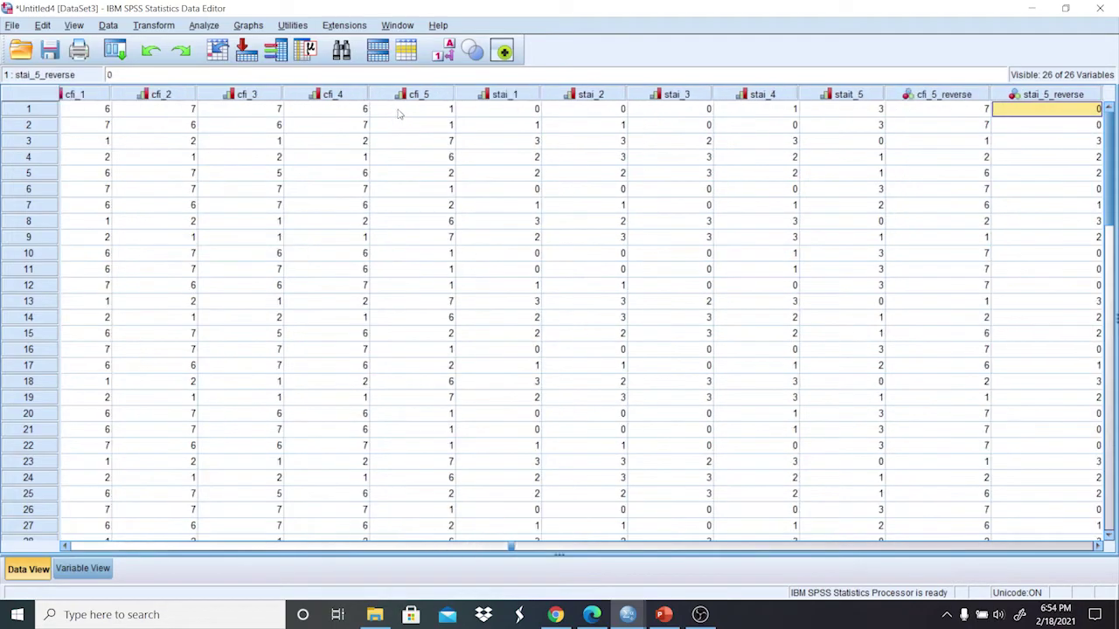
key("Left")
key("Left")
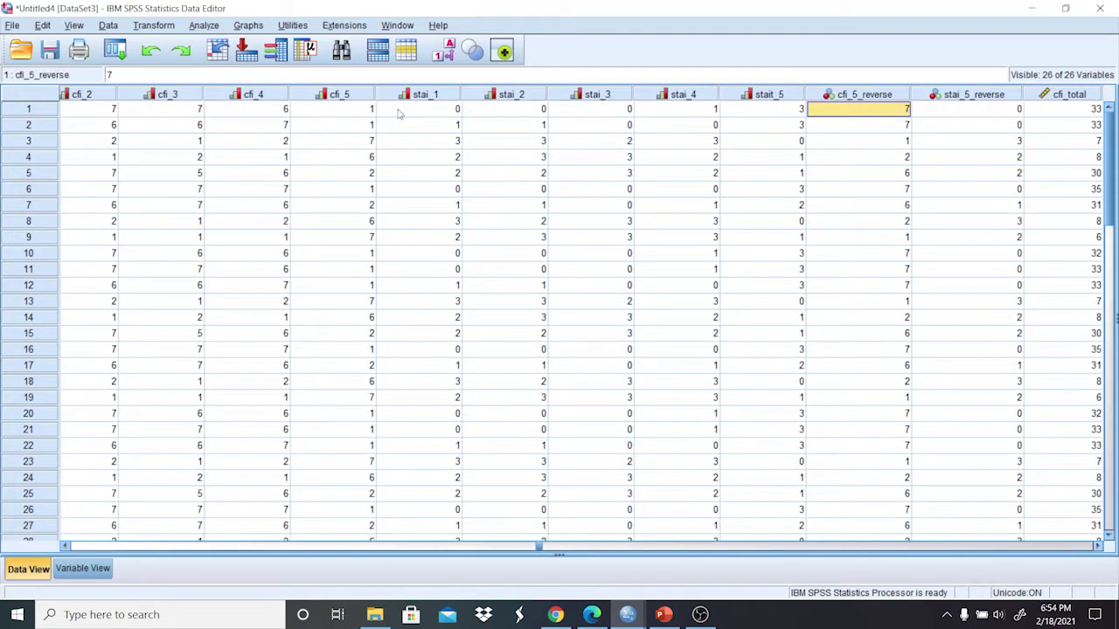
key("Right")
key("Right")
key("Right")
key("Right")
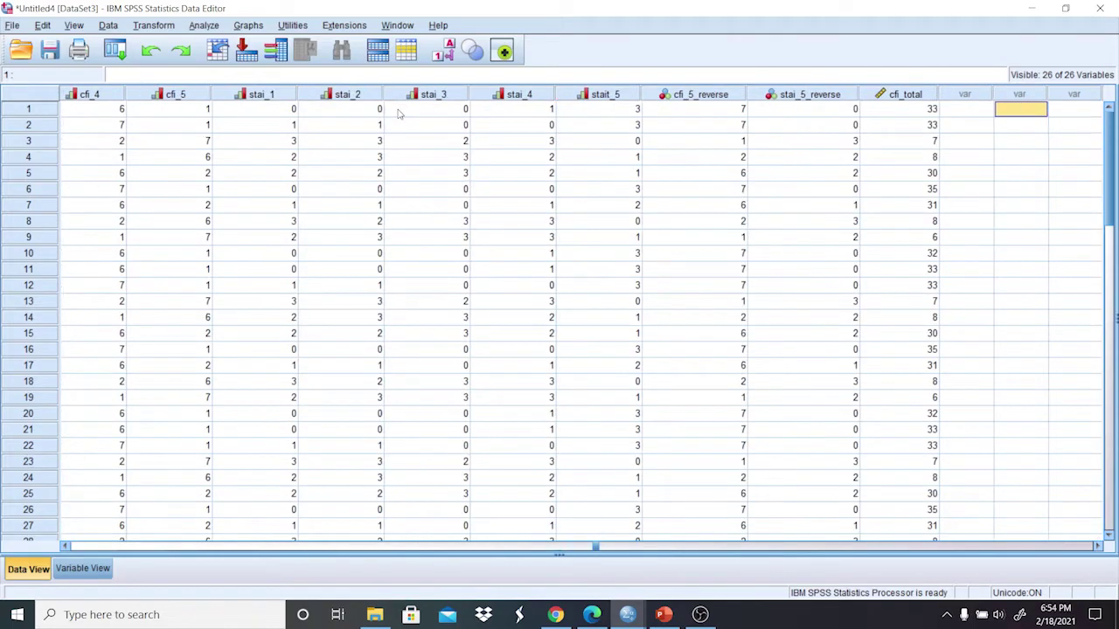
key("Left")
key("Left")
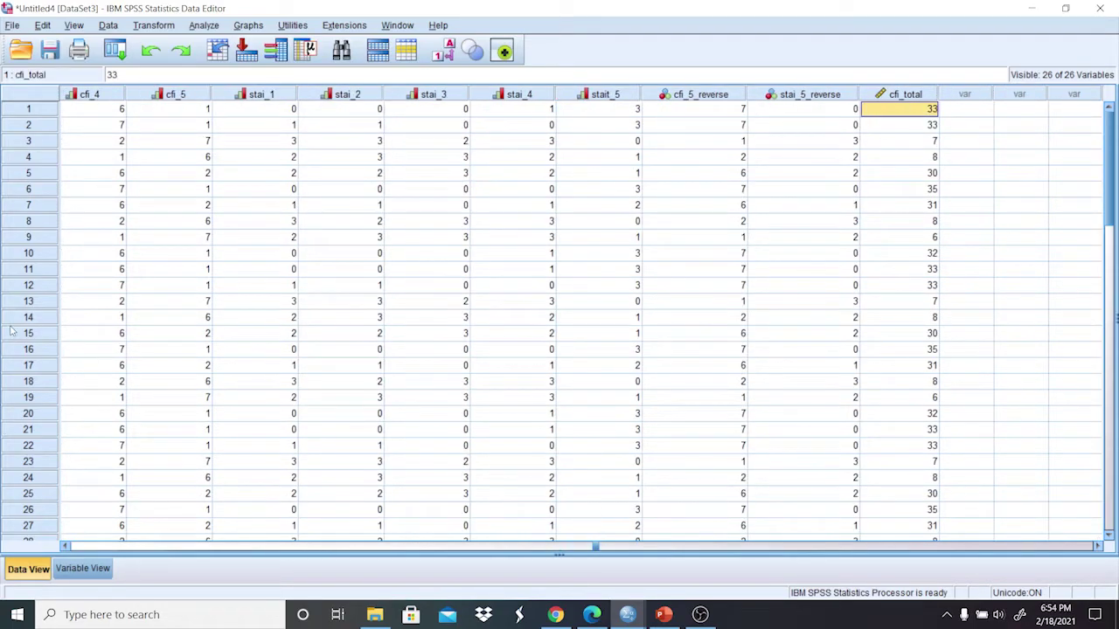
Start a new Compute Variable with stai_total as the target variable and clear the cfi arguments from the SUM expression.
left_click(153, 25)
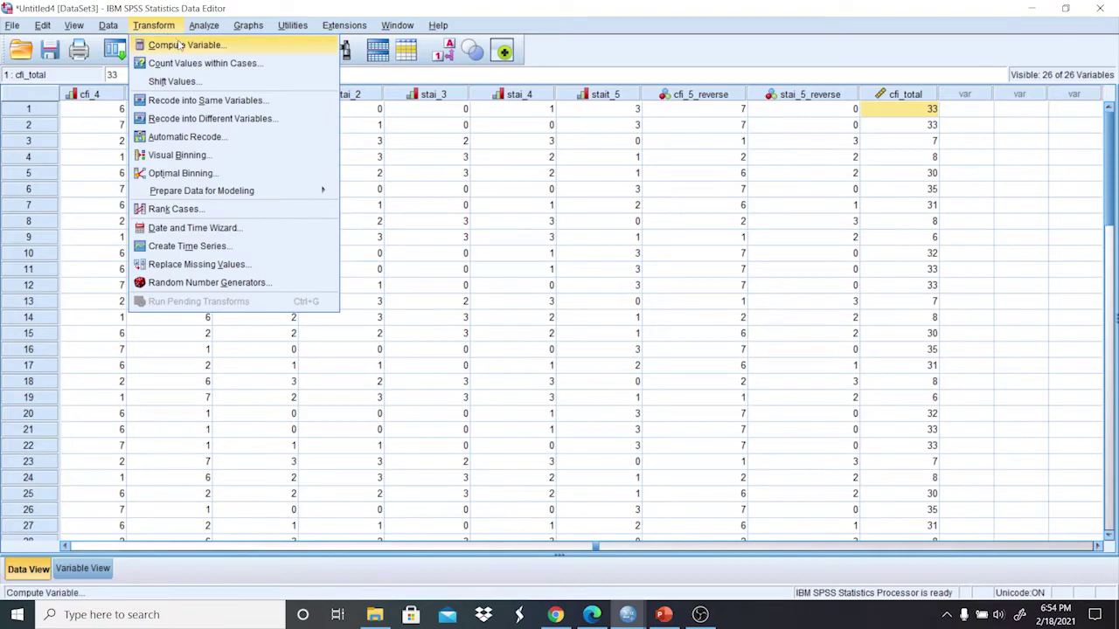
left_click(203, 42)
left_click(570, 119)
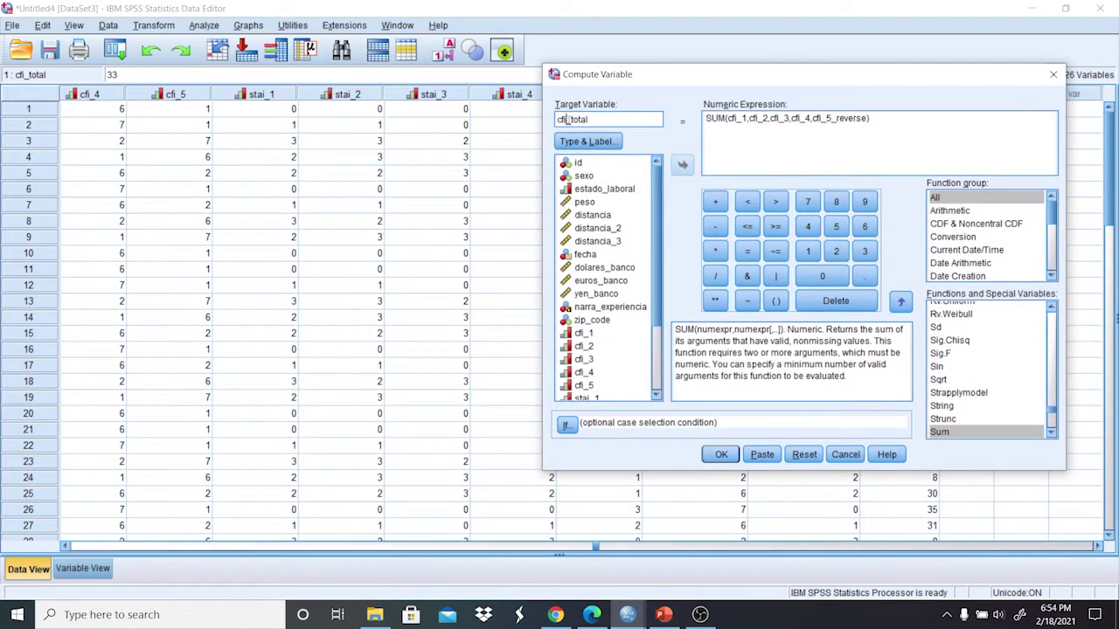
key("BackSpace")
key("BackSpace")
key("BackSpace")
type("stai")
left_click_drag(868, 120, 733, 119)
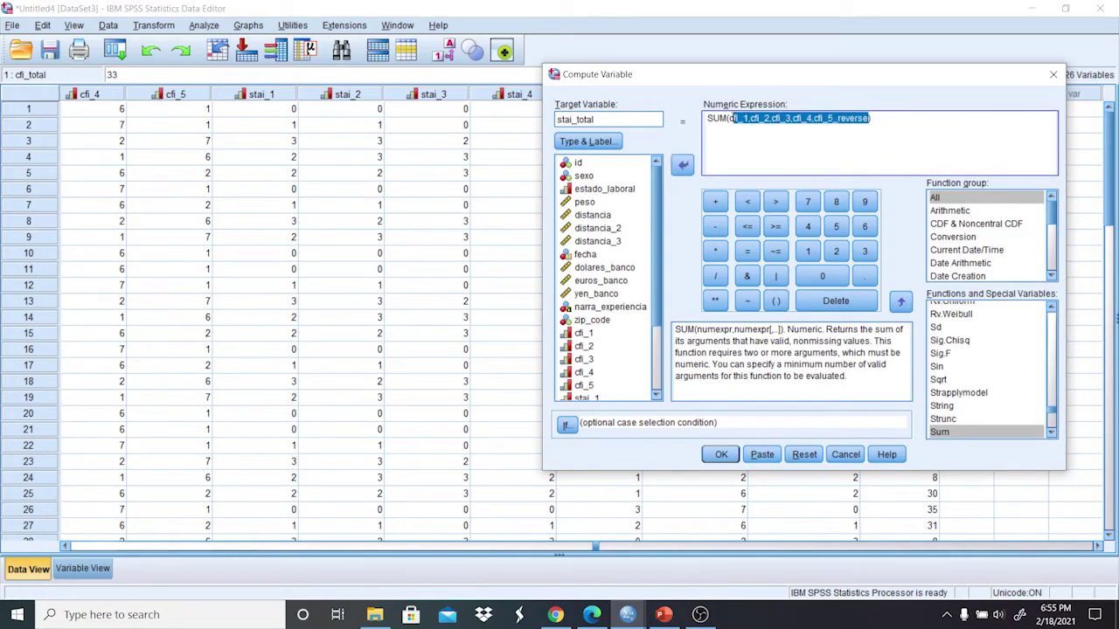
key("BackSpace")
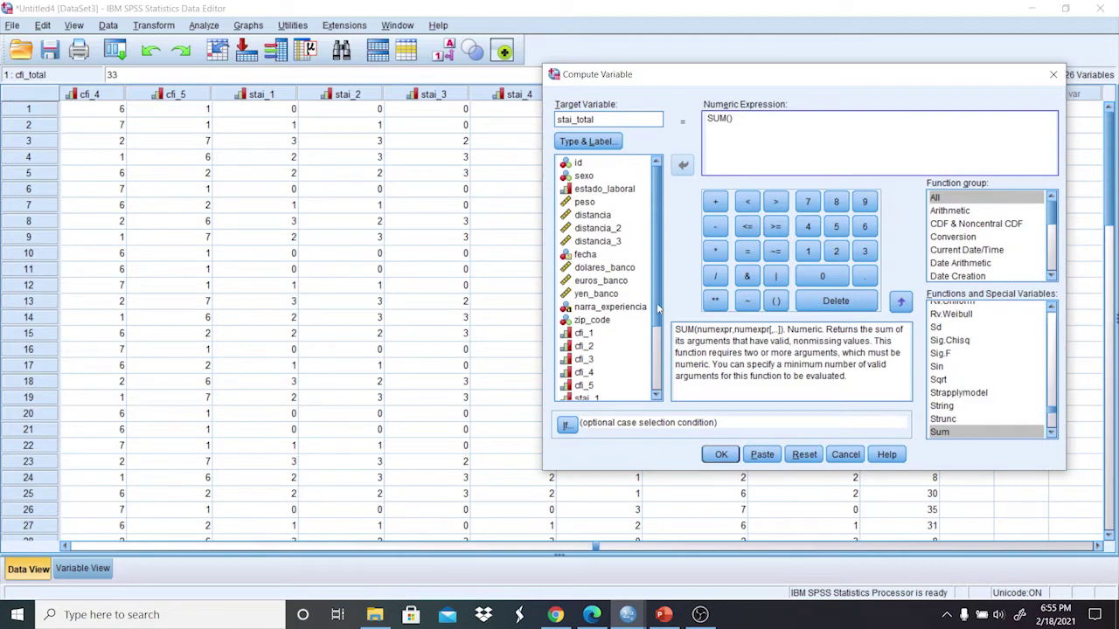
Fill the SUM arguments with stai_1, stai_2, stai_3, stait_4 and stai_5_reverse, separated by commas.
scroll(653, 301, "down", 3)
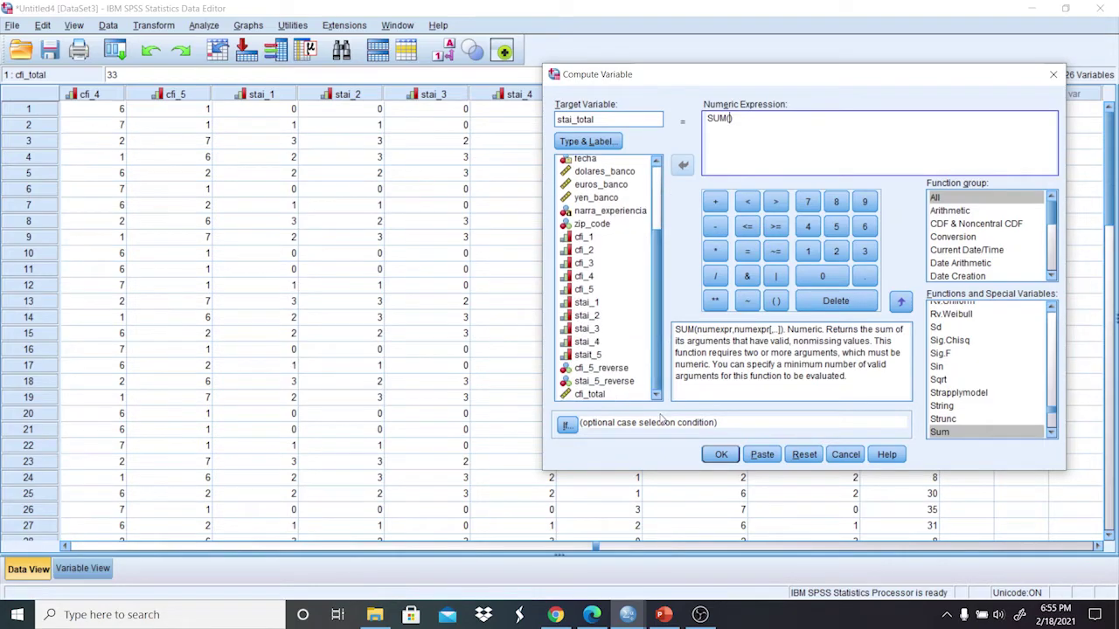
double_click(578, 306)
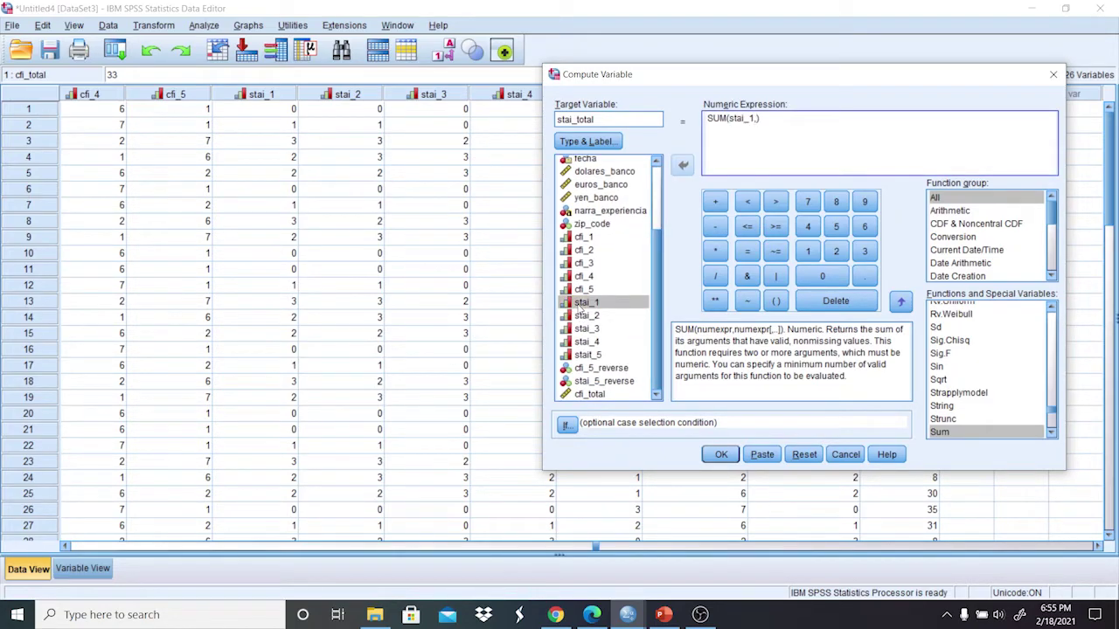
type(",")
double_click(584, 316)
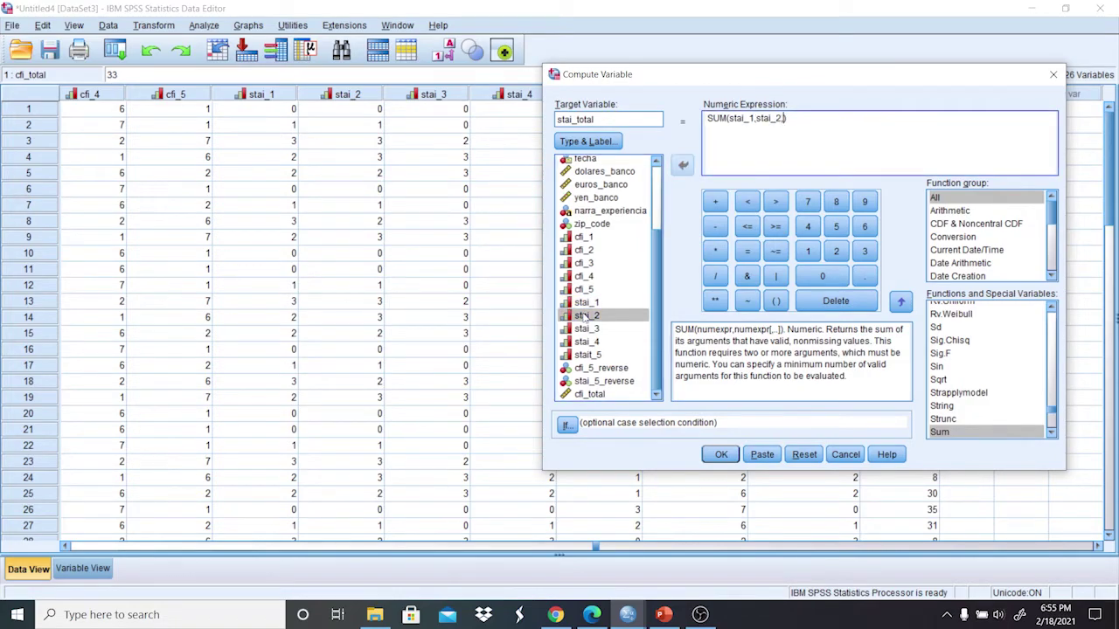
double_click(586, 329)
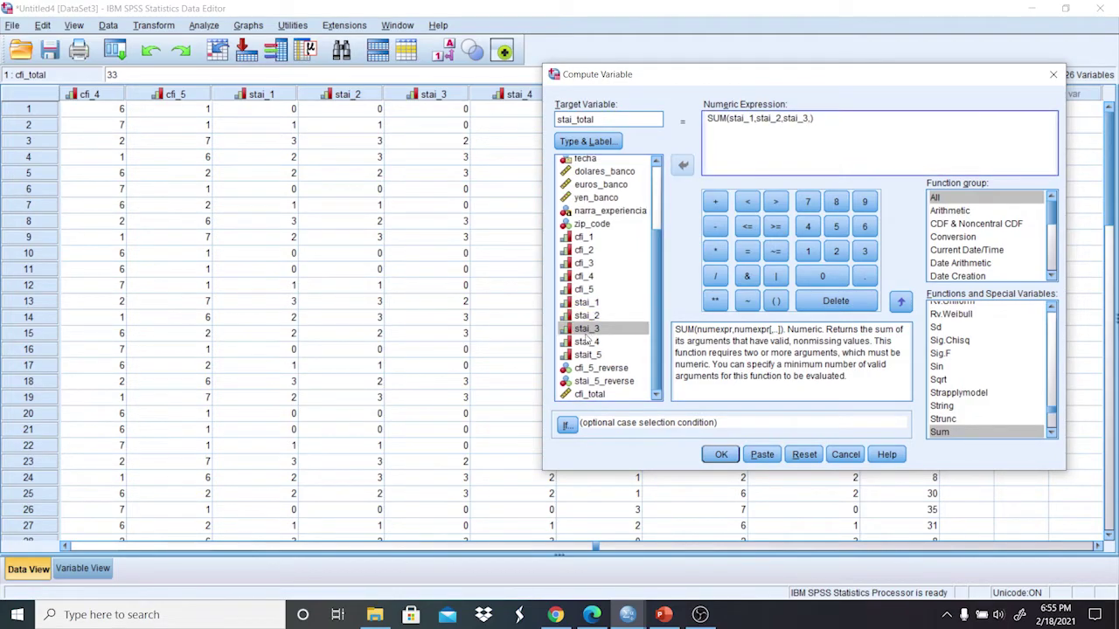
type(",")
double_click(588, 354)
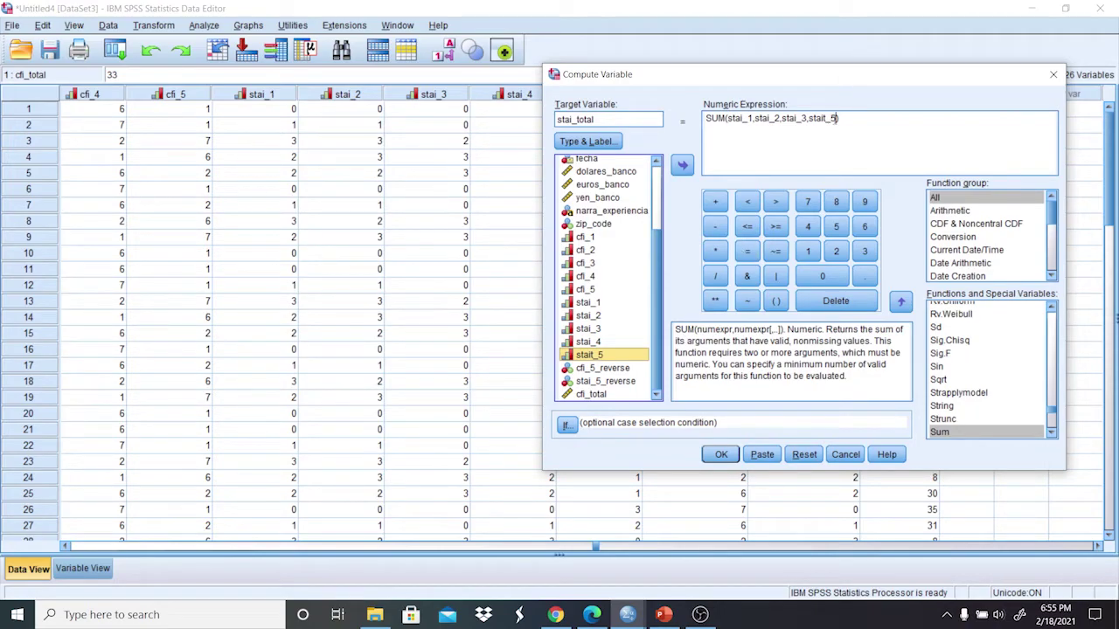
left_click(840, 118)
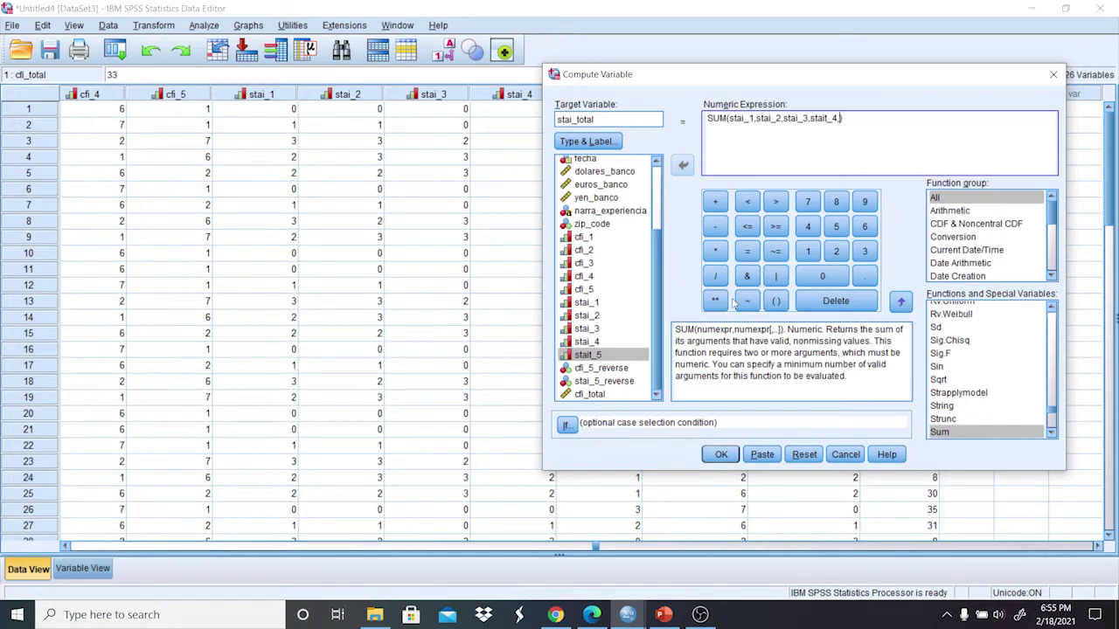
left_click(597, 356)
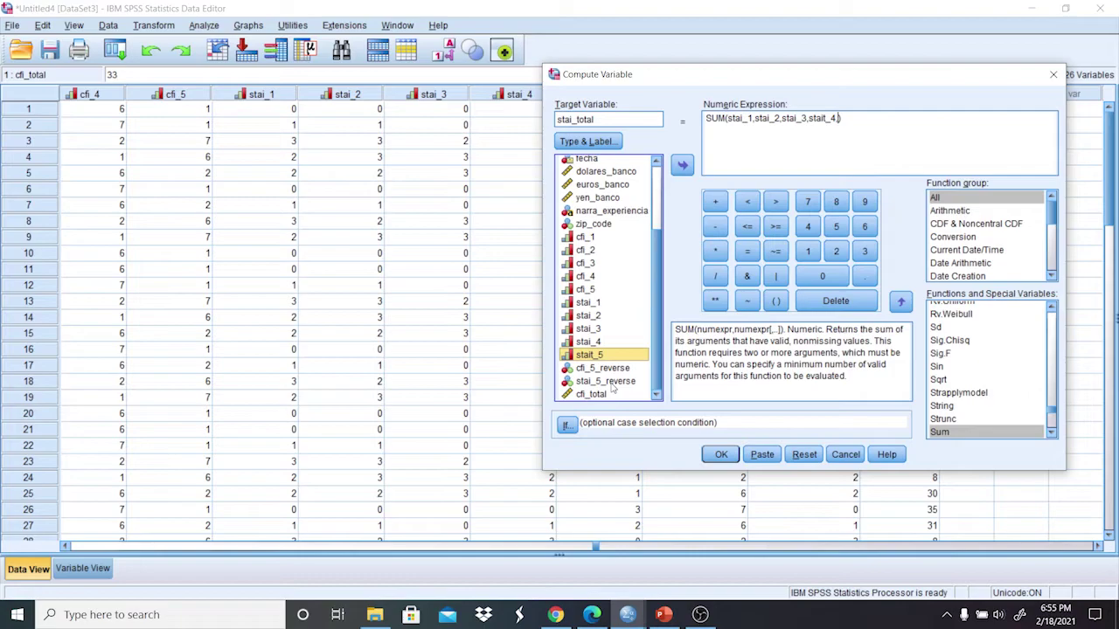
double_click(609, 382)
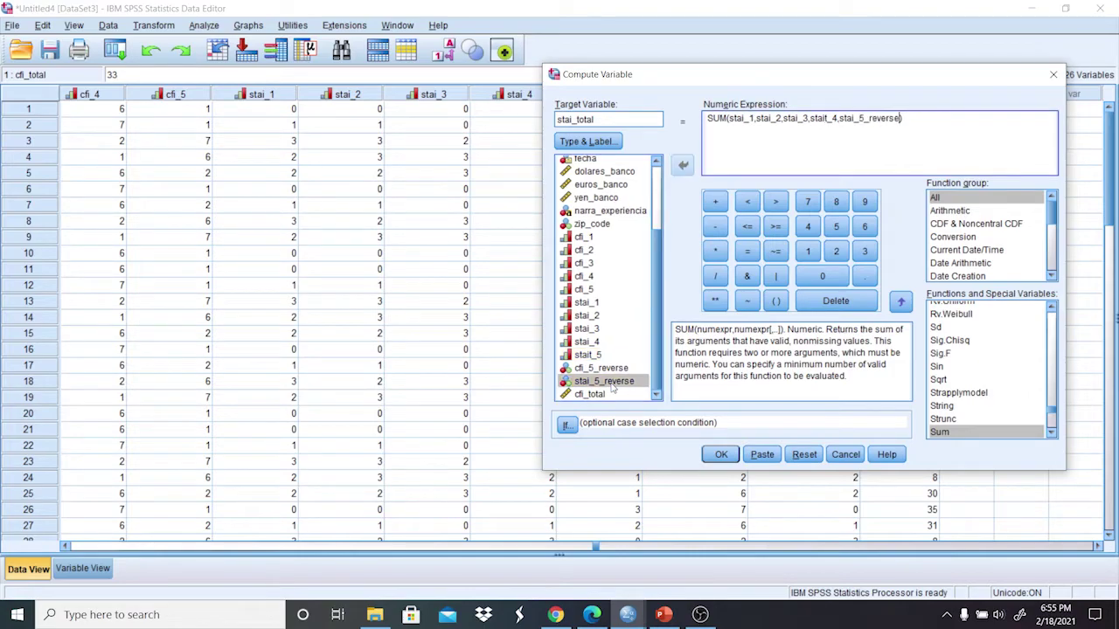
Try to run the computation, and correct the SUM argument stait_4 to stai_4.
left_click(721, 455)
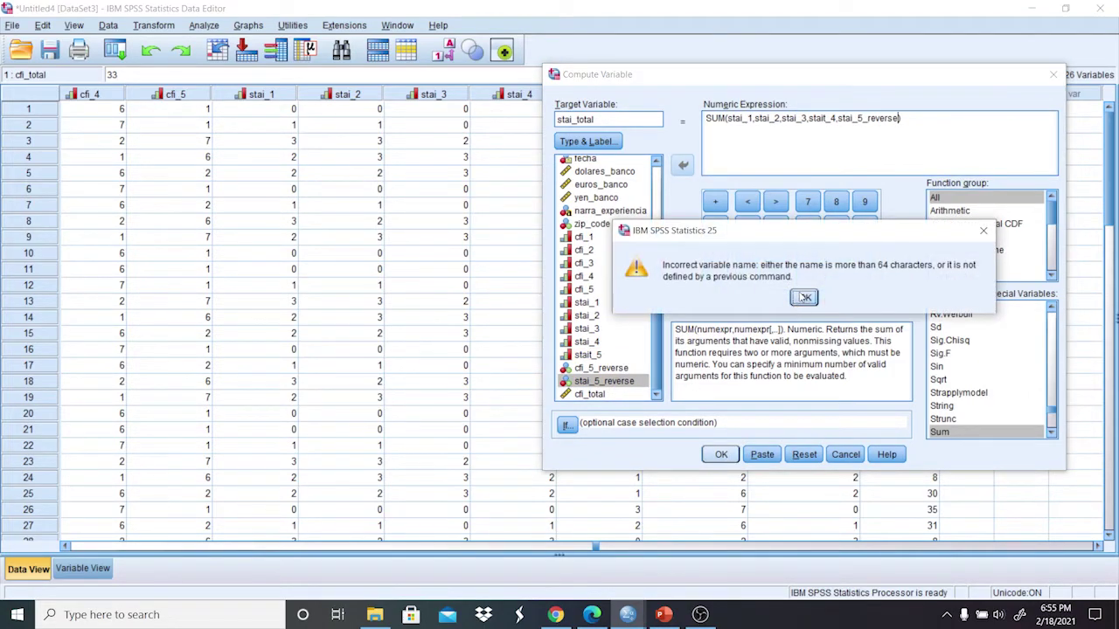
left_click(804, 298)
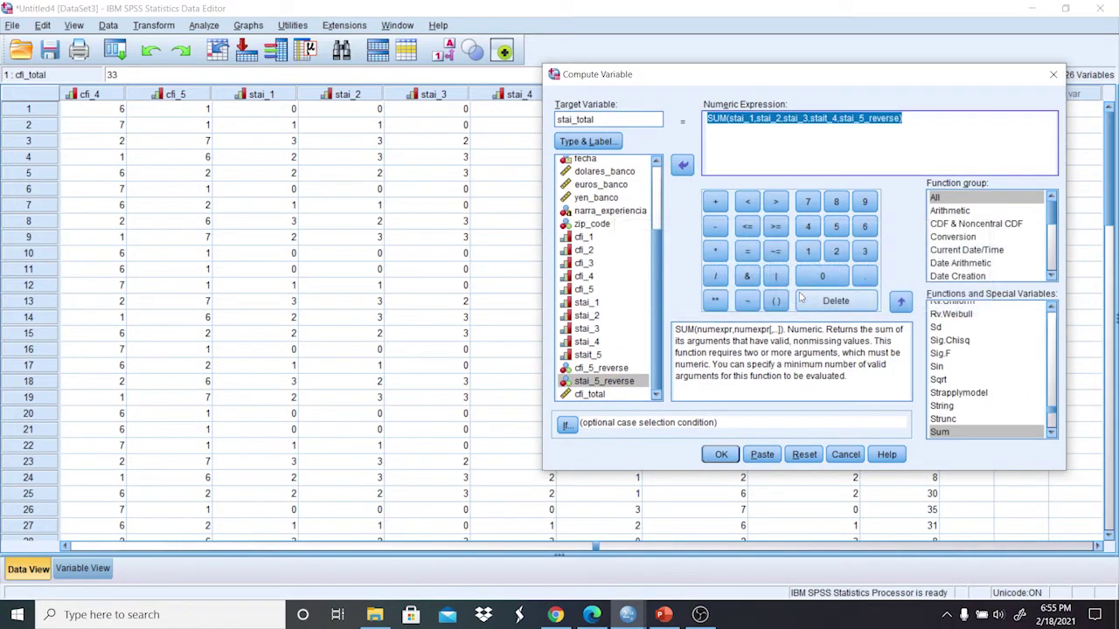
left_click(826, 118)
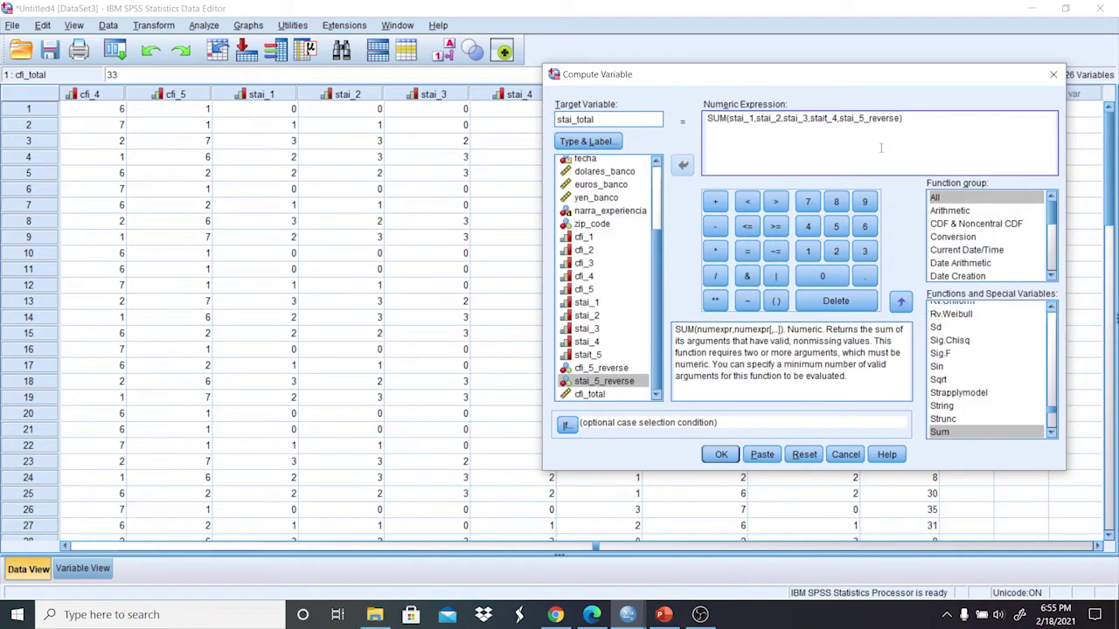
key("BackSpace")
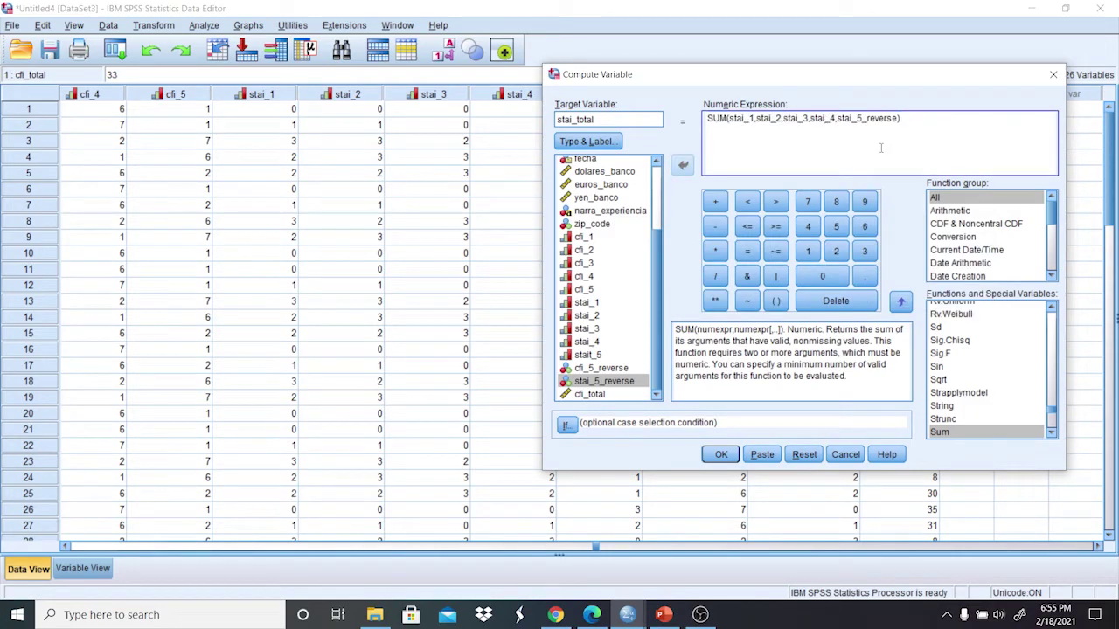
Run the stai_total computation and set the new variable's decimals to 0 in the Untitled4 dataset.
left_click(720, 455)
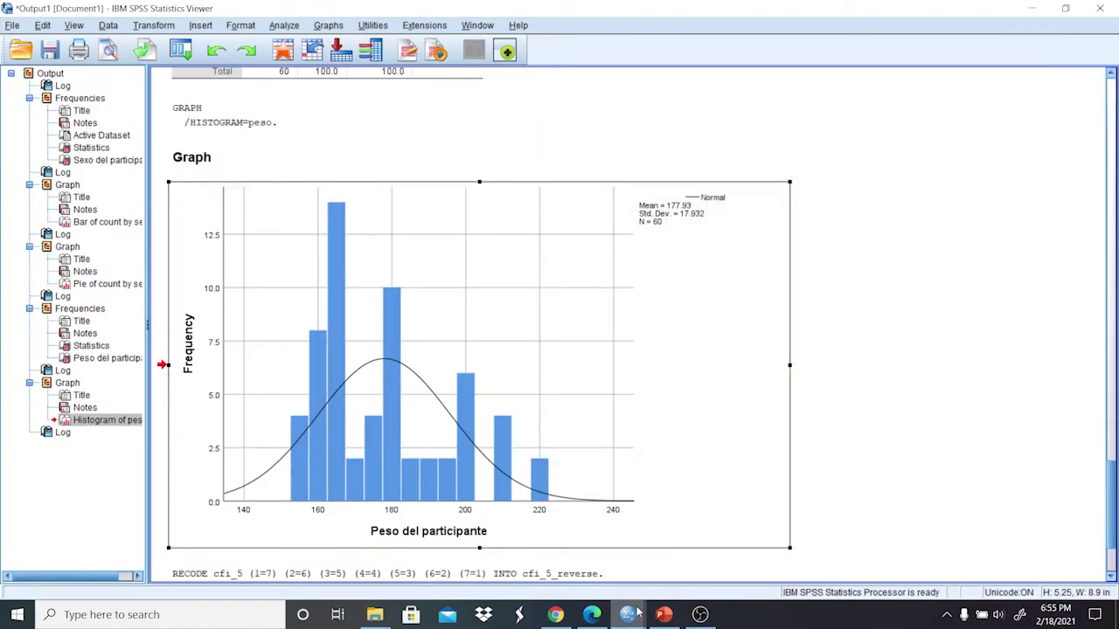
left_click(627, 614)
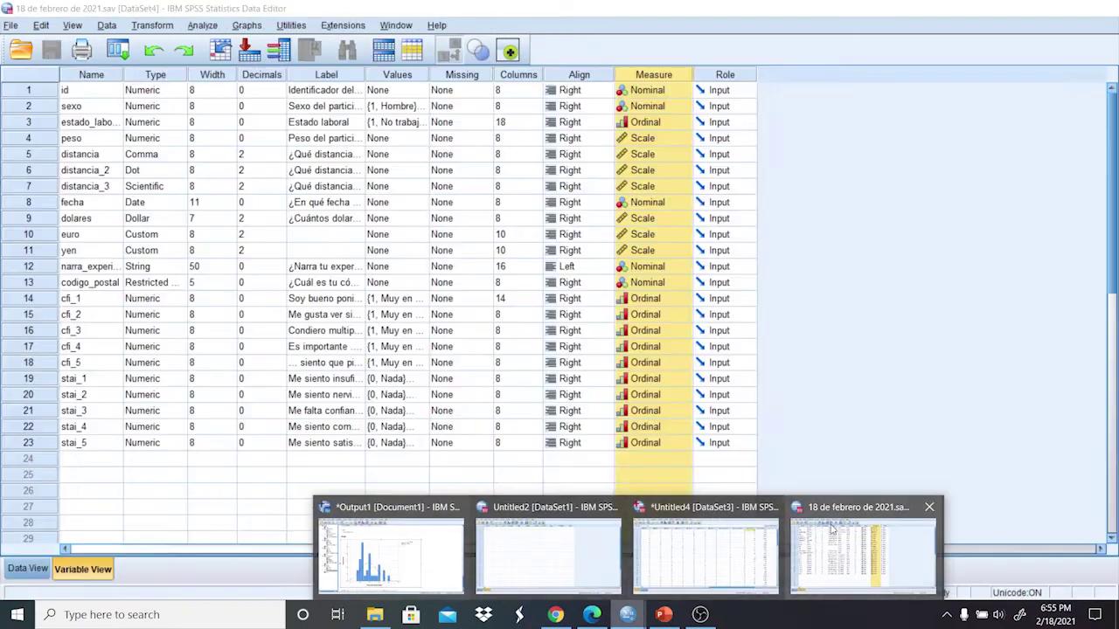
left_click(832, 530)
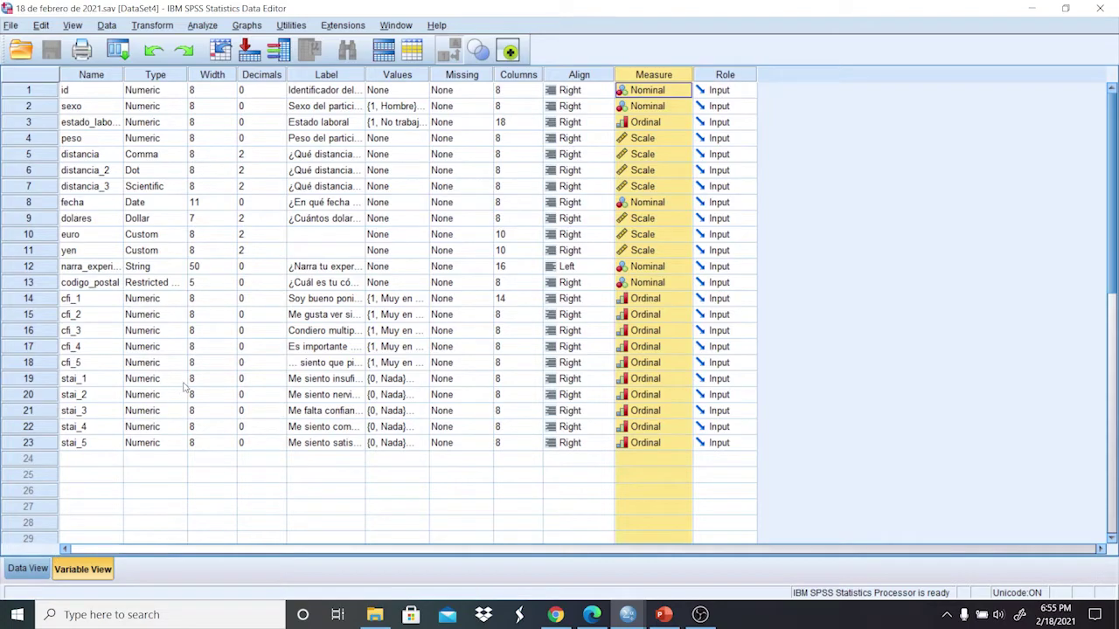
left_click(629, 614)
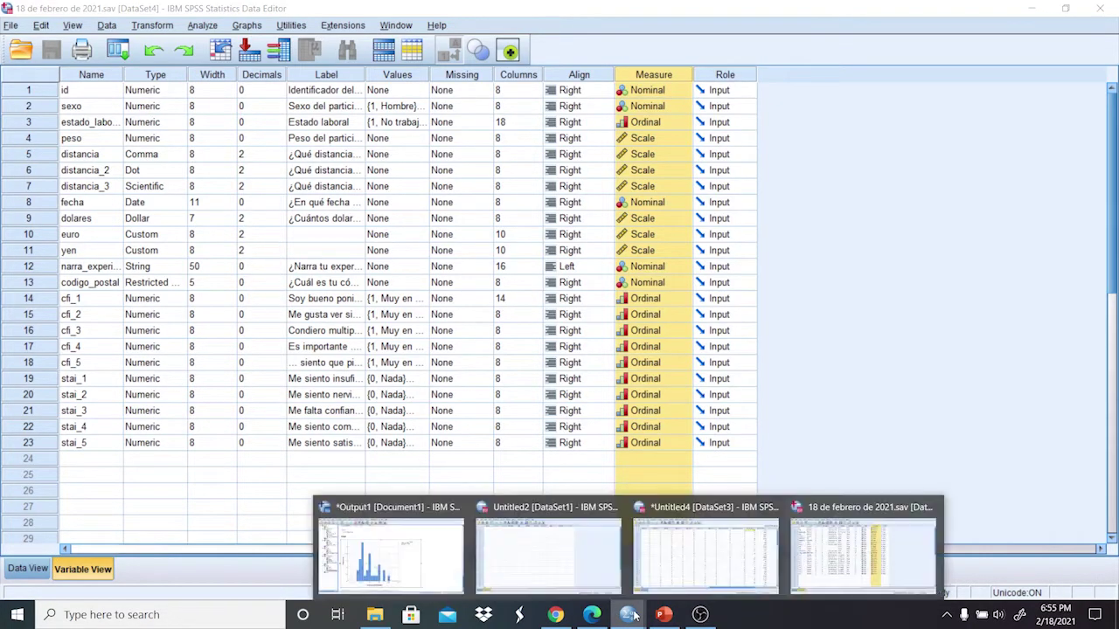
left_click(670, 554)
left_click(81, 569)
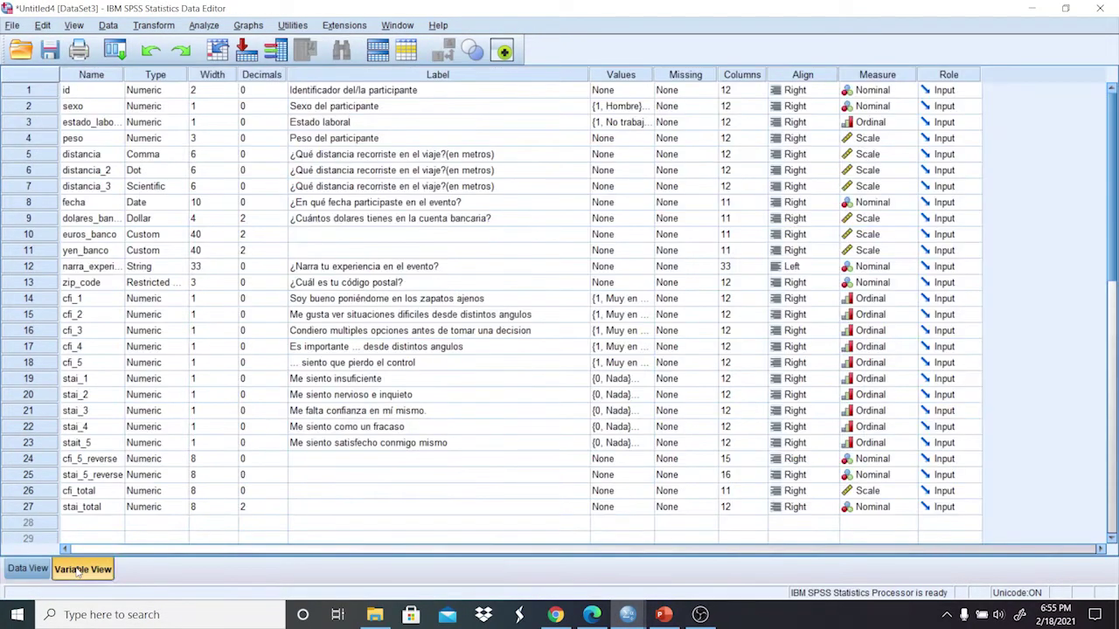
left_click(283, 512)
left_click(281, 512)
left_click(281, 511)
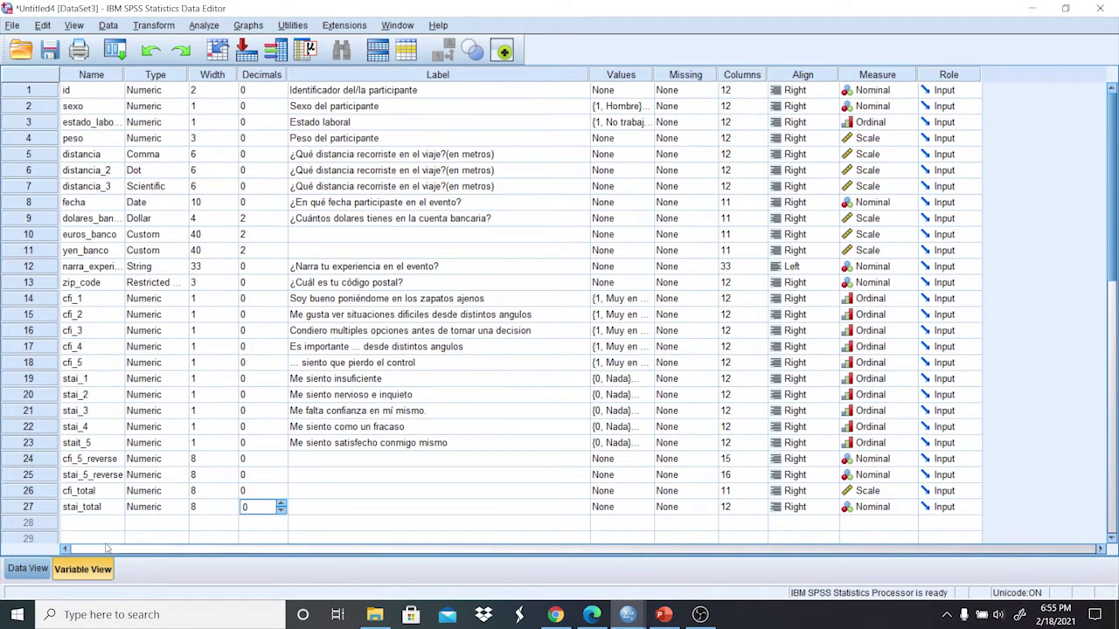
Check the stai_total column in the case data and set the variable's measurement level to Scale.
left_click(27, 569)
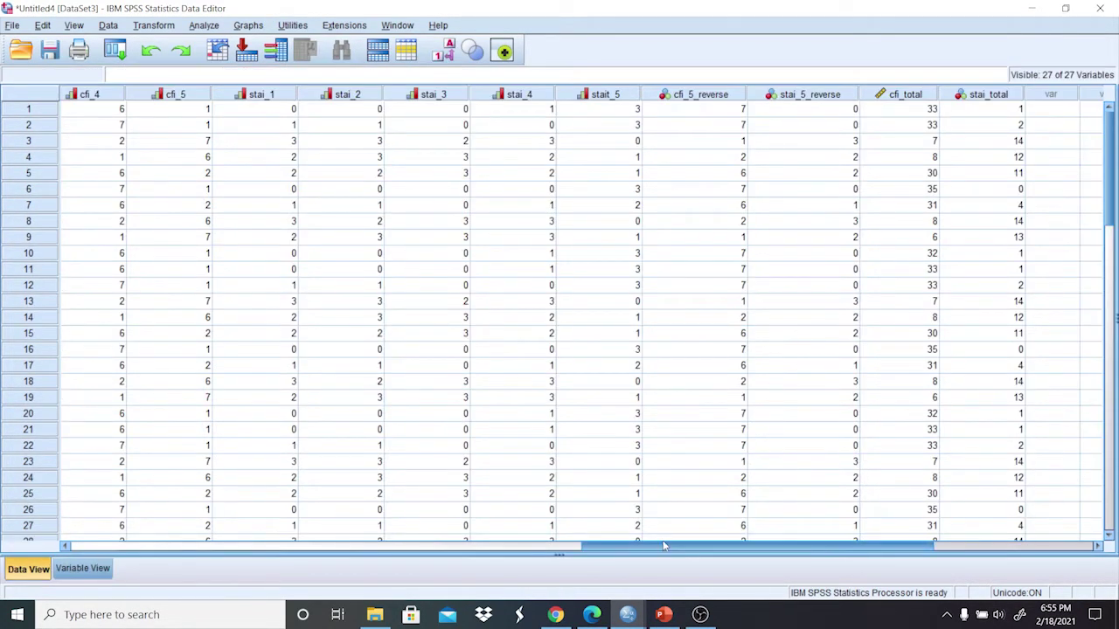
left_click_drag(663, 545, 710, 546)
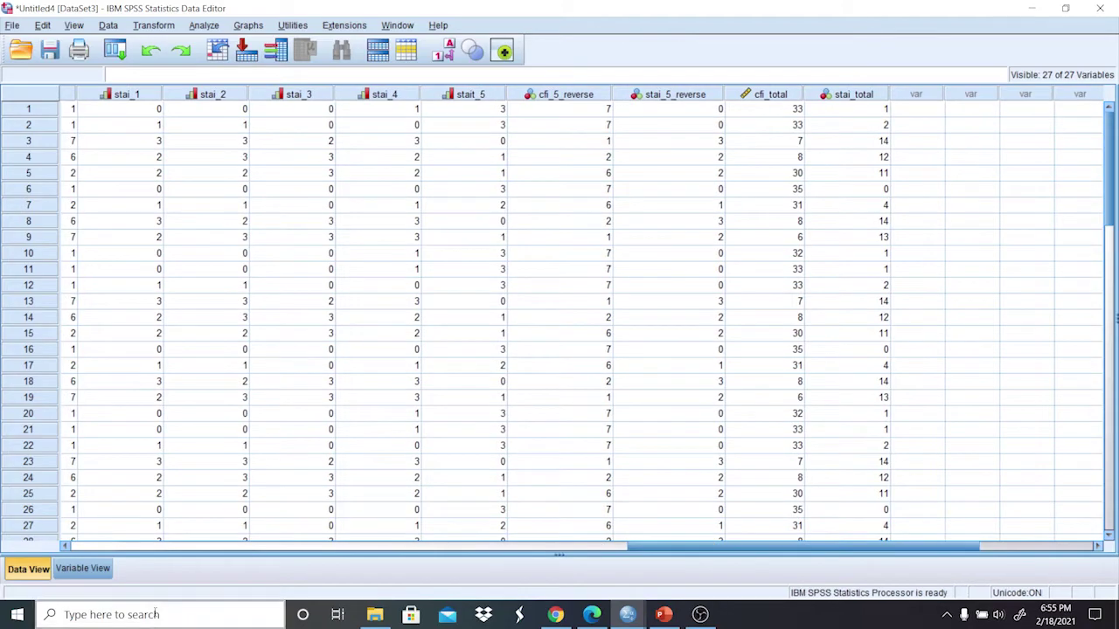
left_click(82, 569)
left_click(907, 508)
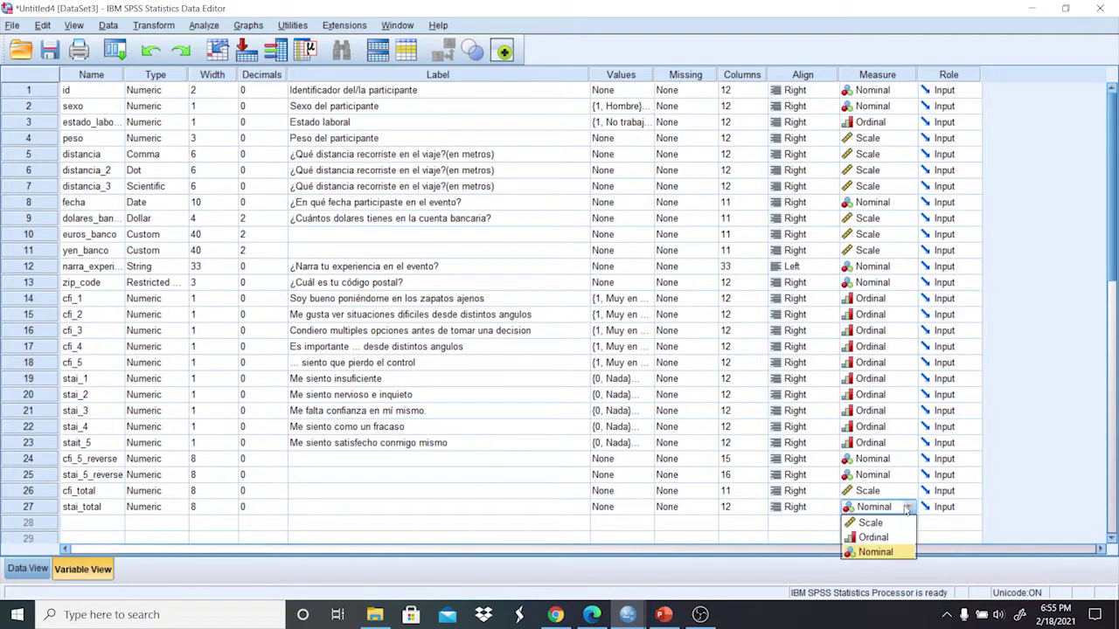
left_click(876, 523)
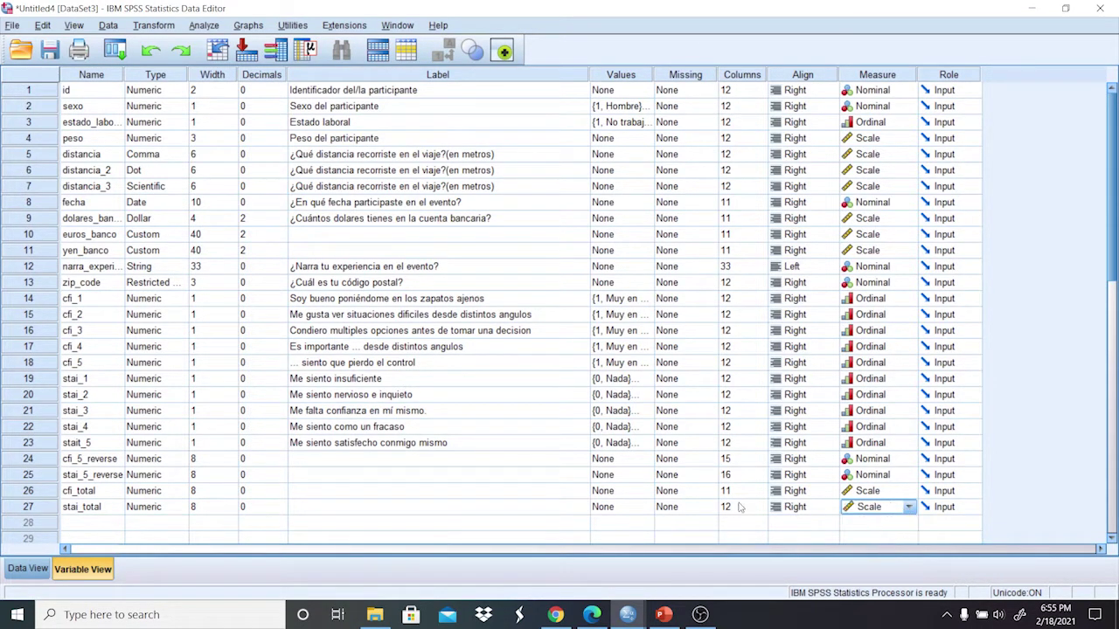
Switch to the workshop objectives in Google Sheets and mark the objective on calculating variable totals as done.
left_click(28, 569)
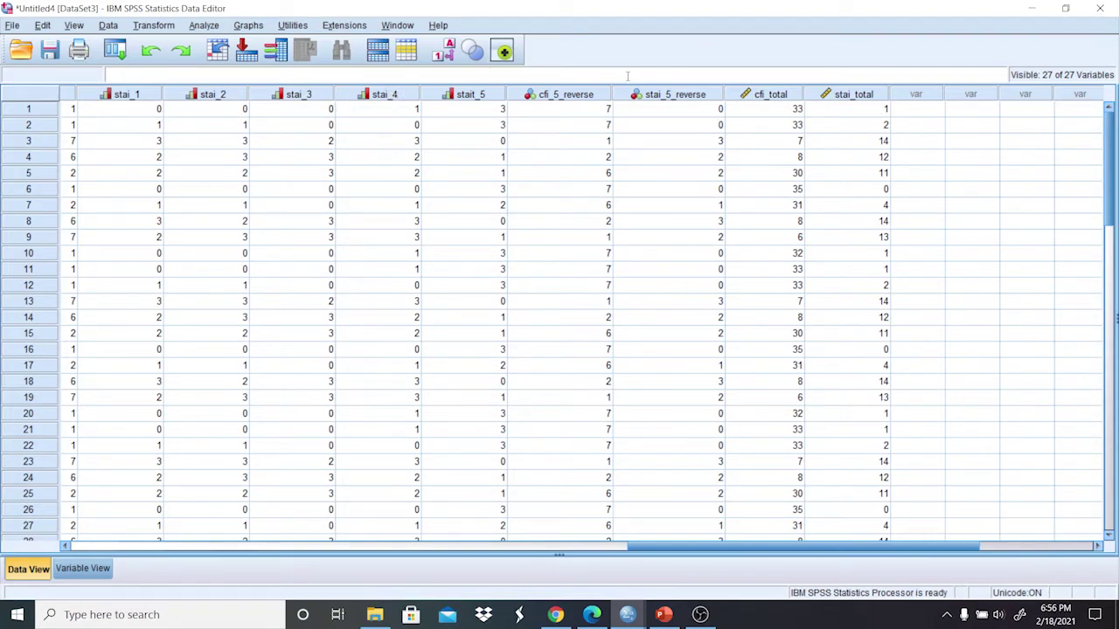
left_click(81, 569)
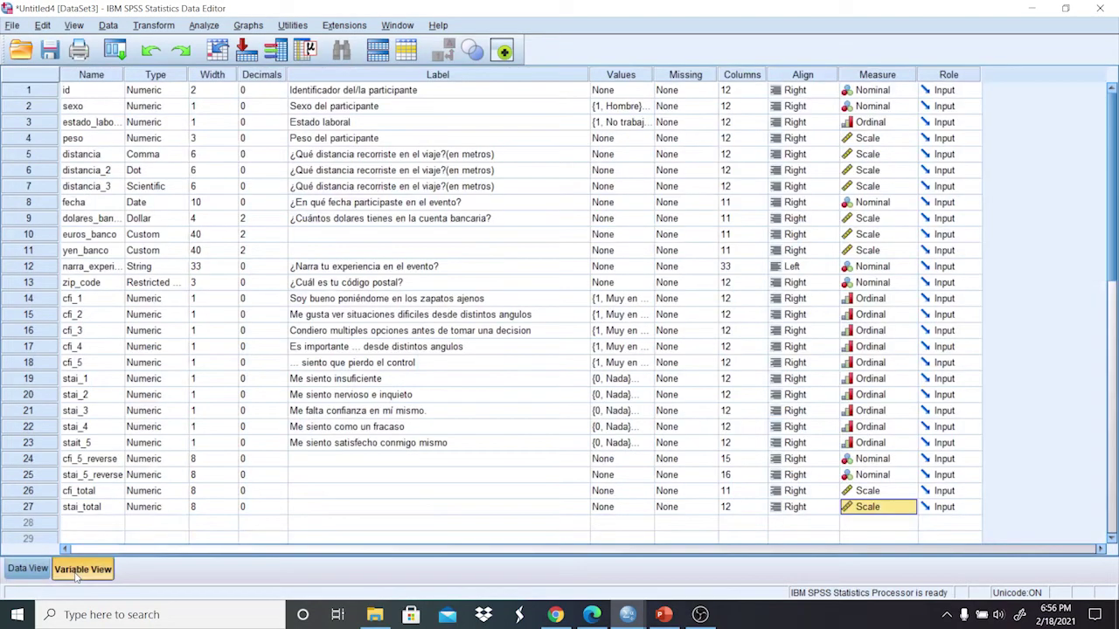
left_click(555, 614)
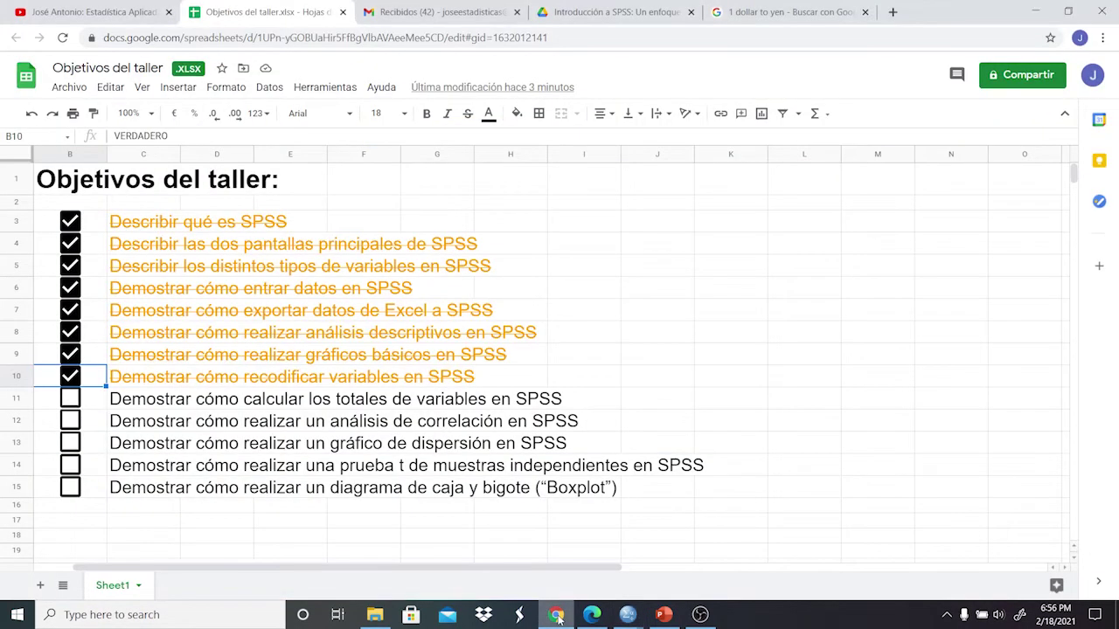
left_click(74, 402)
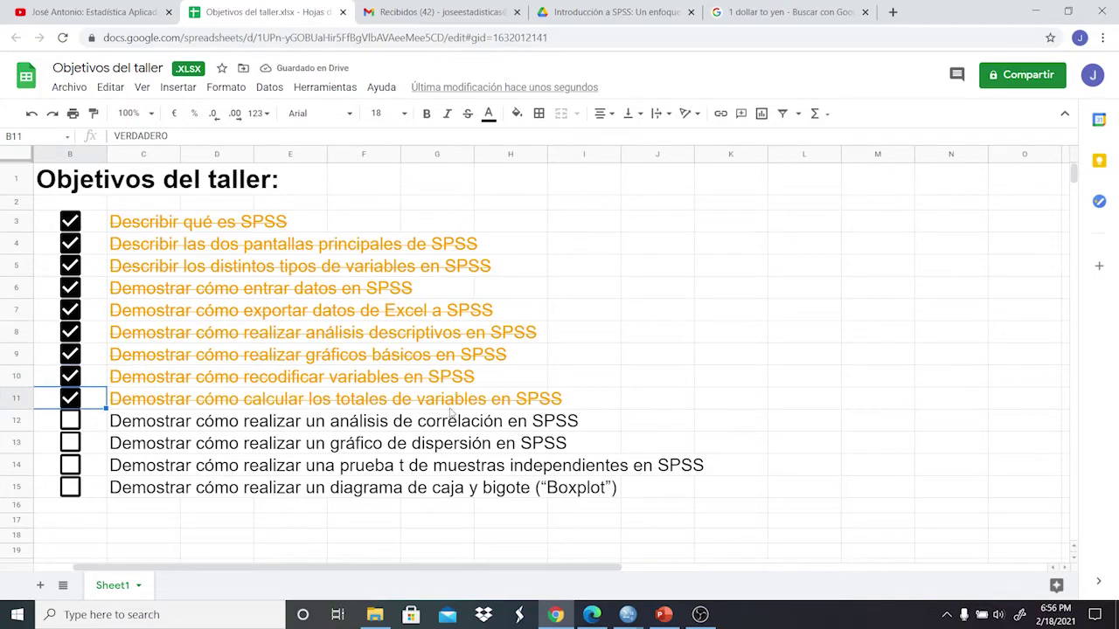
Switch to the Untitled4 dataset in SPSS and run a two-tailed Pearson bivariate correlation between cfi_total and stai_total.
mouse_move(629, 614)
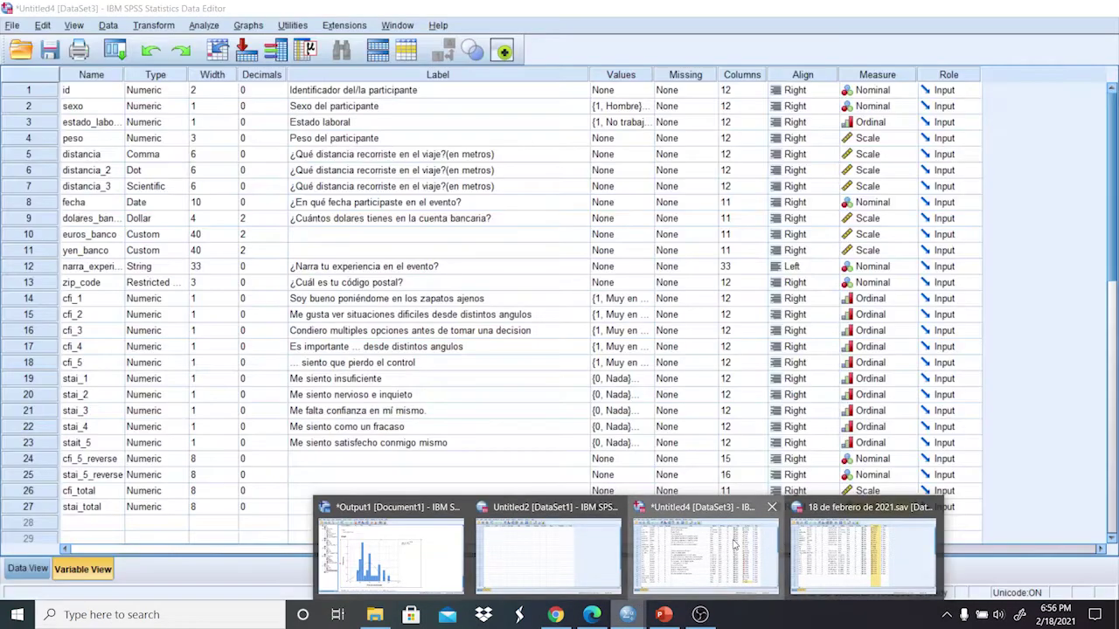
left_click(734, 543)
left_click(206, 24)
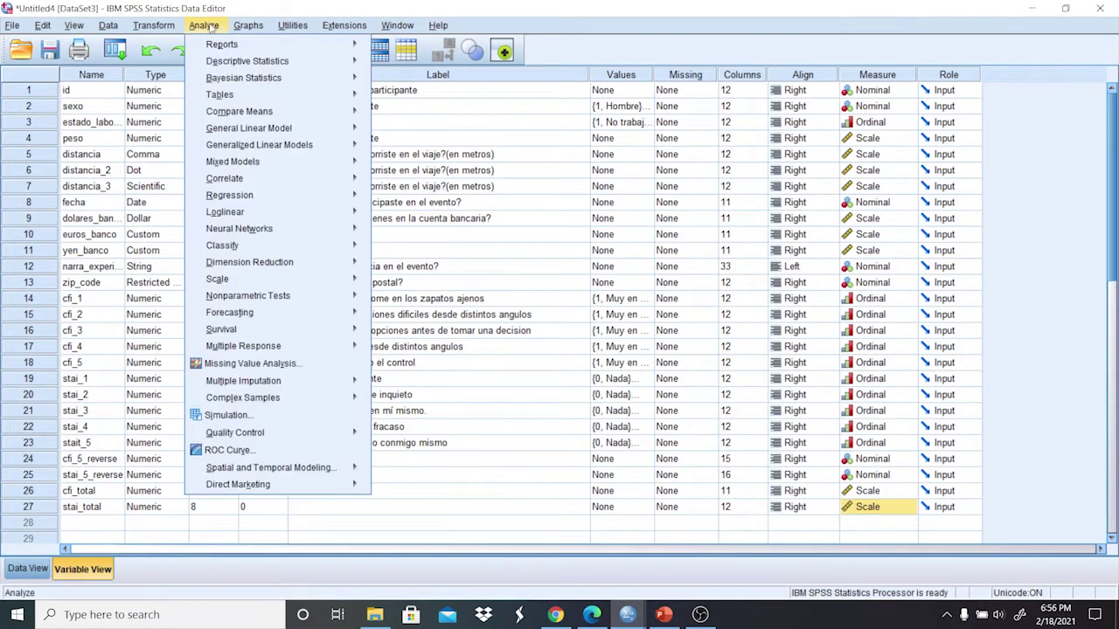
mouse_move(365, 181)
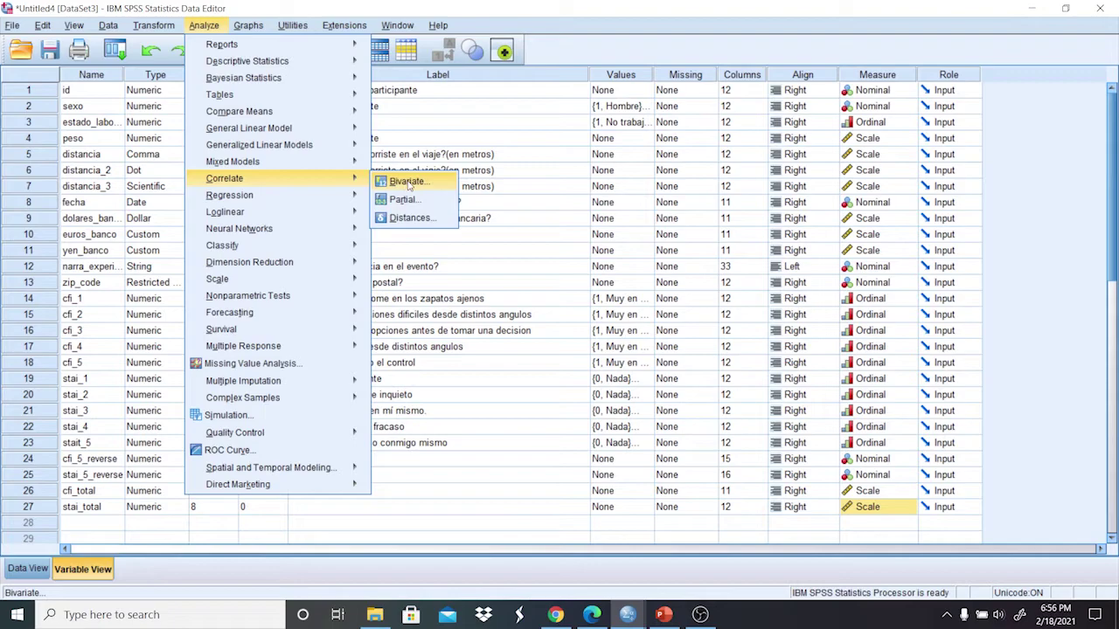
left_click(404, 180)
left_click_drag(503, 220, 505, 311)
left_click(451, 291)
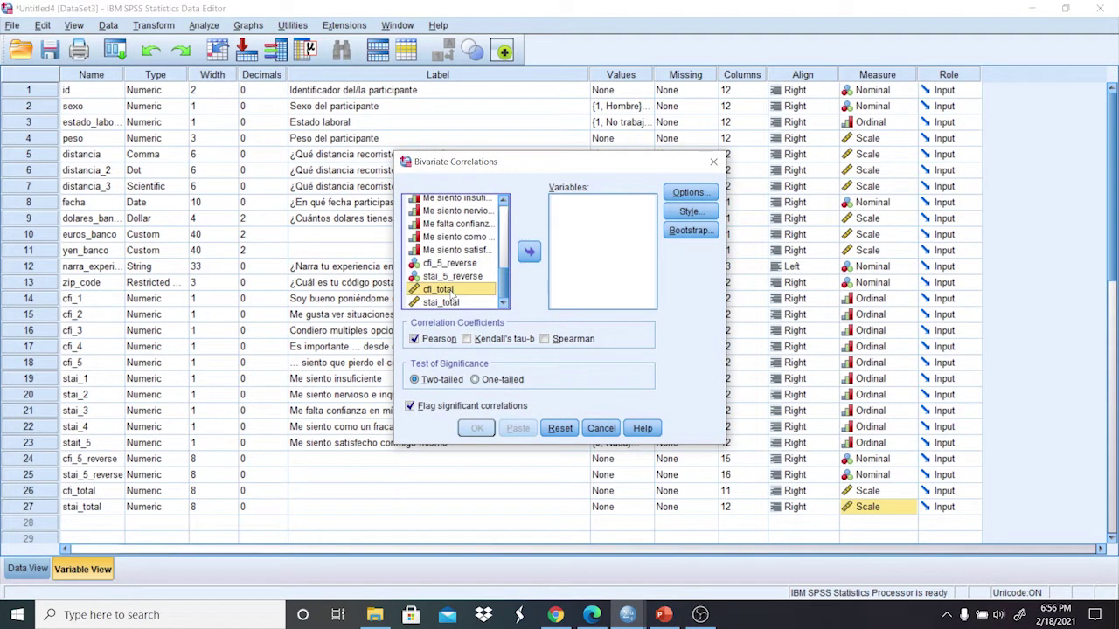
left_click(452, 303, "shift")
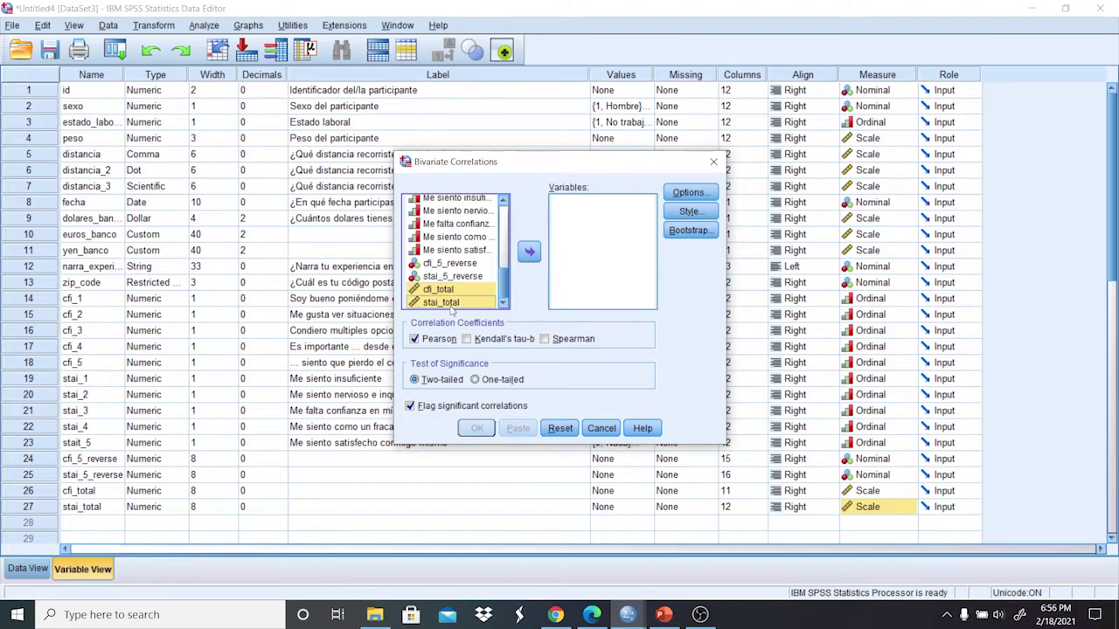
left_click(528, 253)
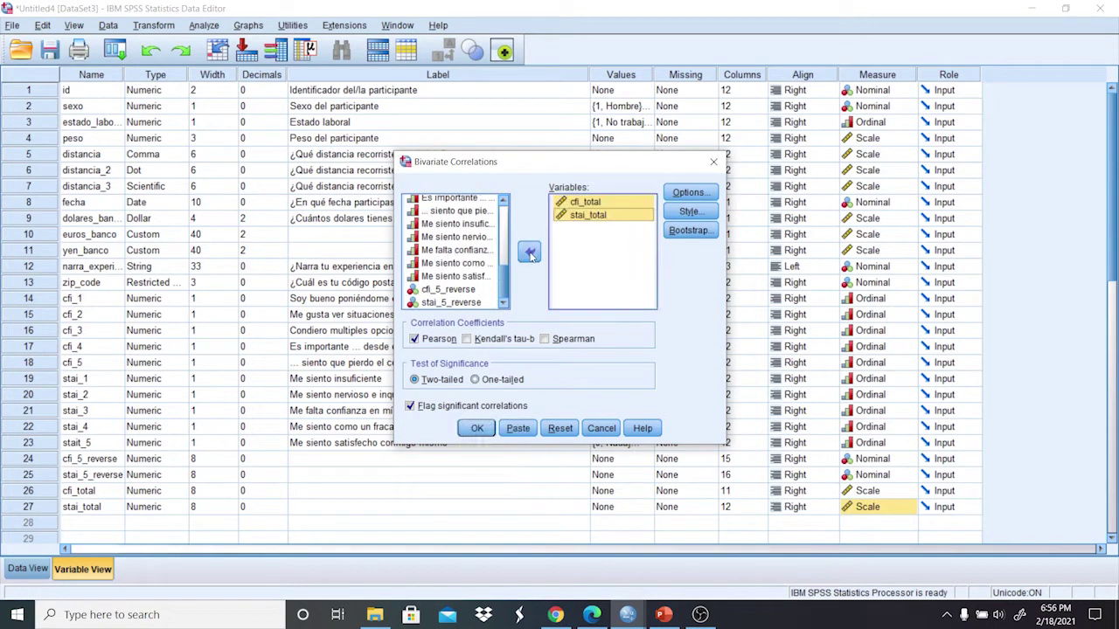
left_click(481, 430)
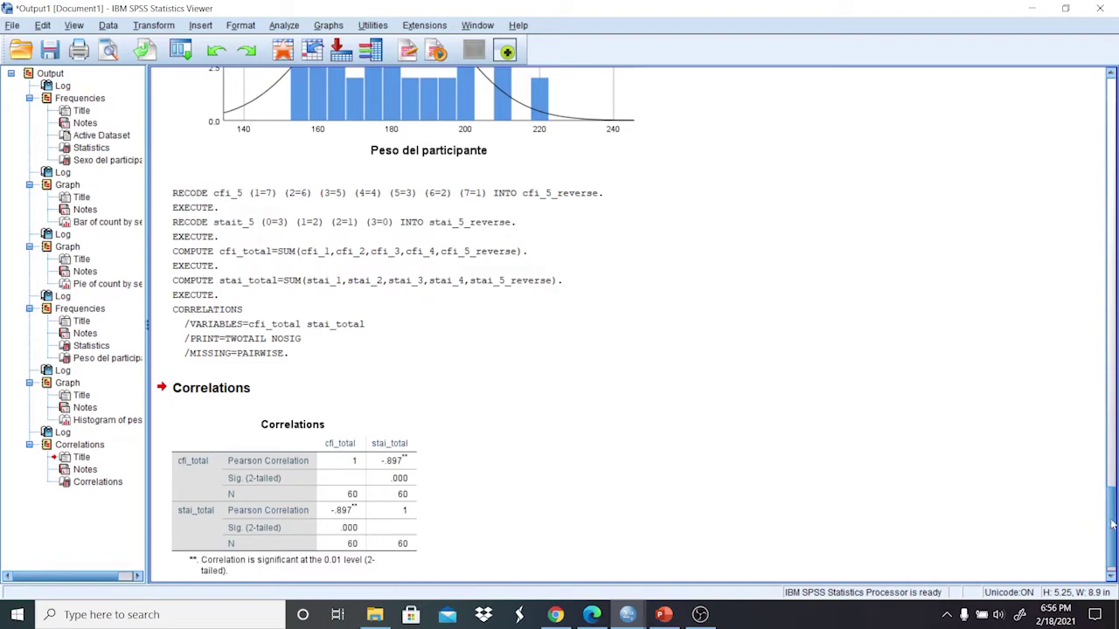
scroll(1110, 525, "down", 2)
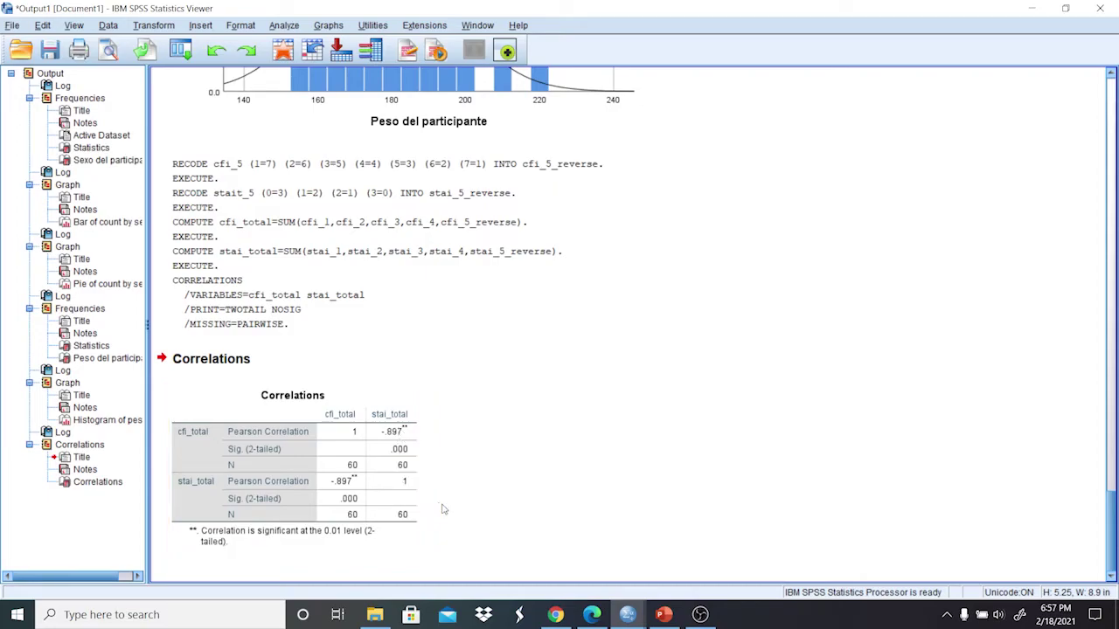
Review the Correlations output, then switch to Google Sheets and mark the correlation analysis objective as done.
left_click(627, 615)
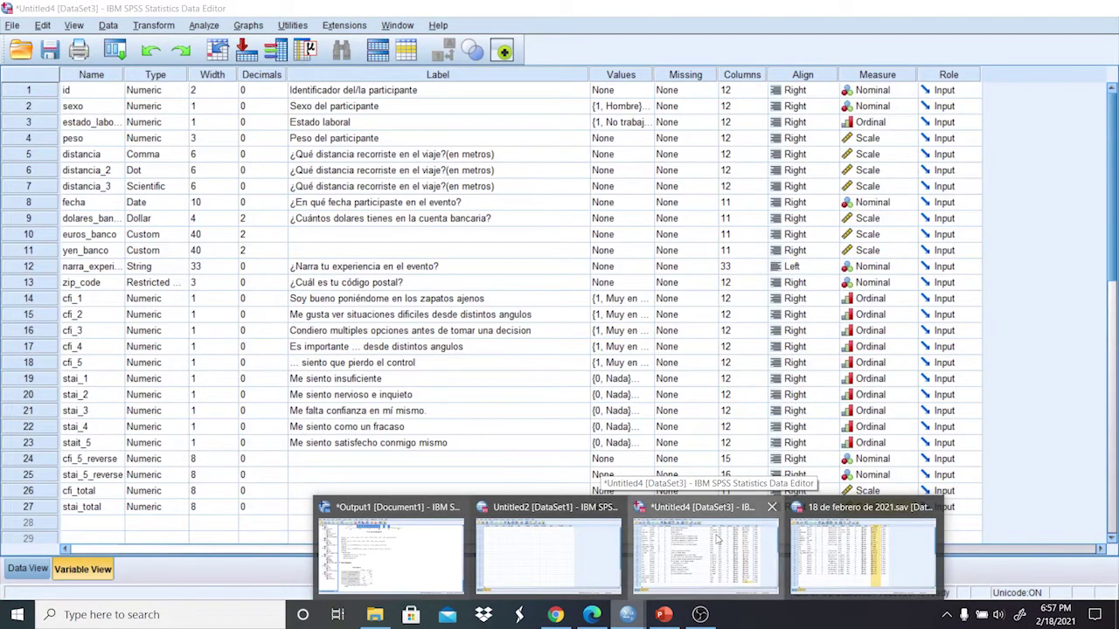
left_click(716, 539)
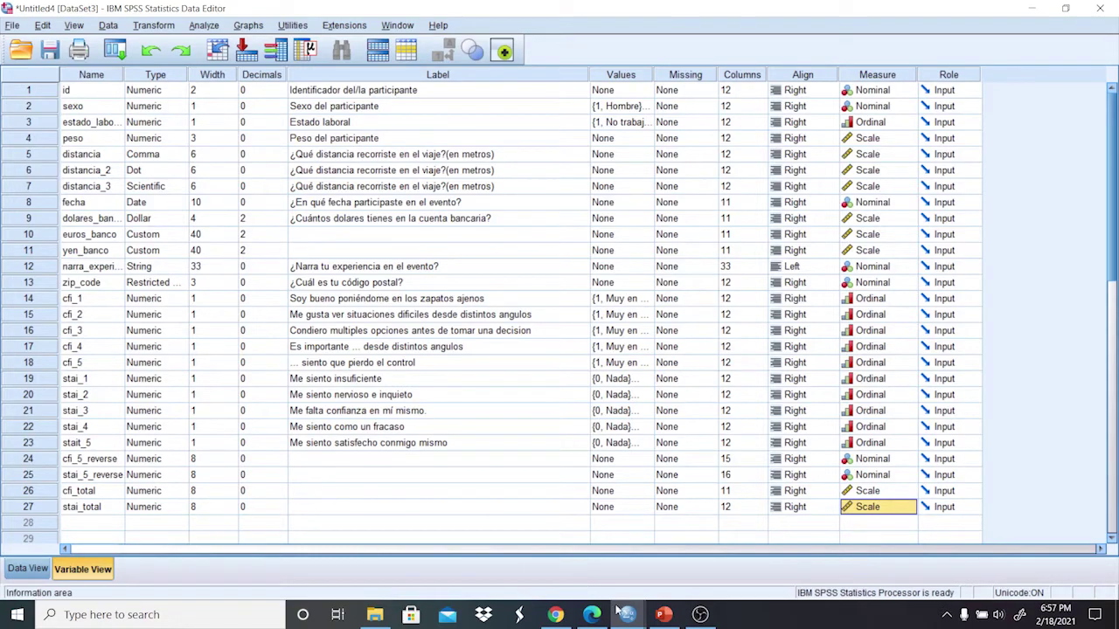
mouse_move(627, 614)
left_click(424, 556)
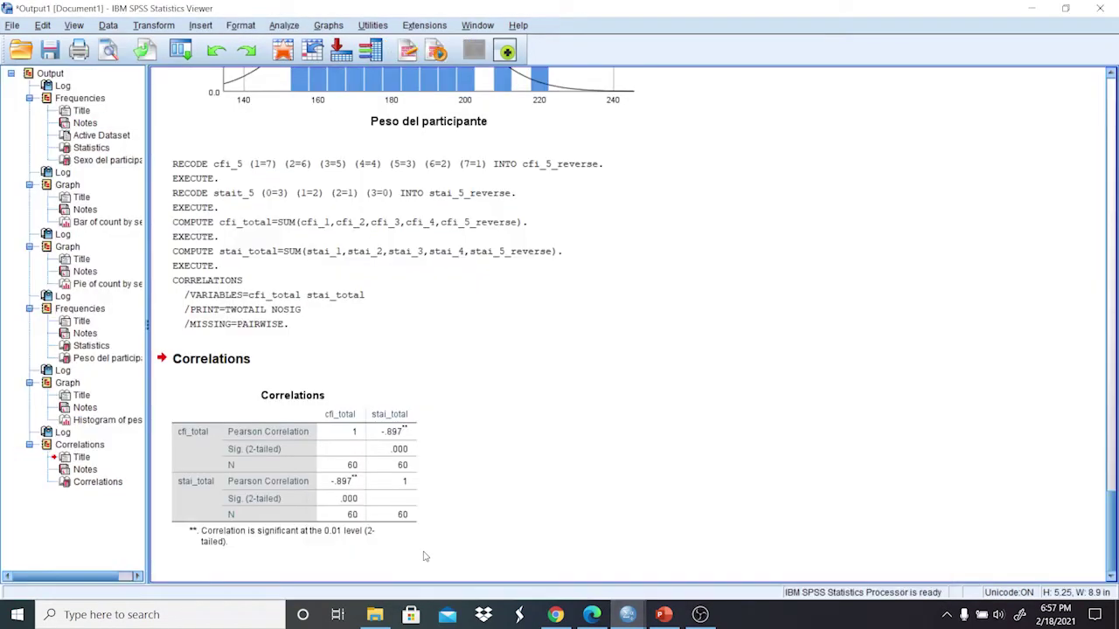
left_click(555, 614)
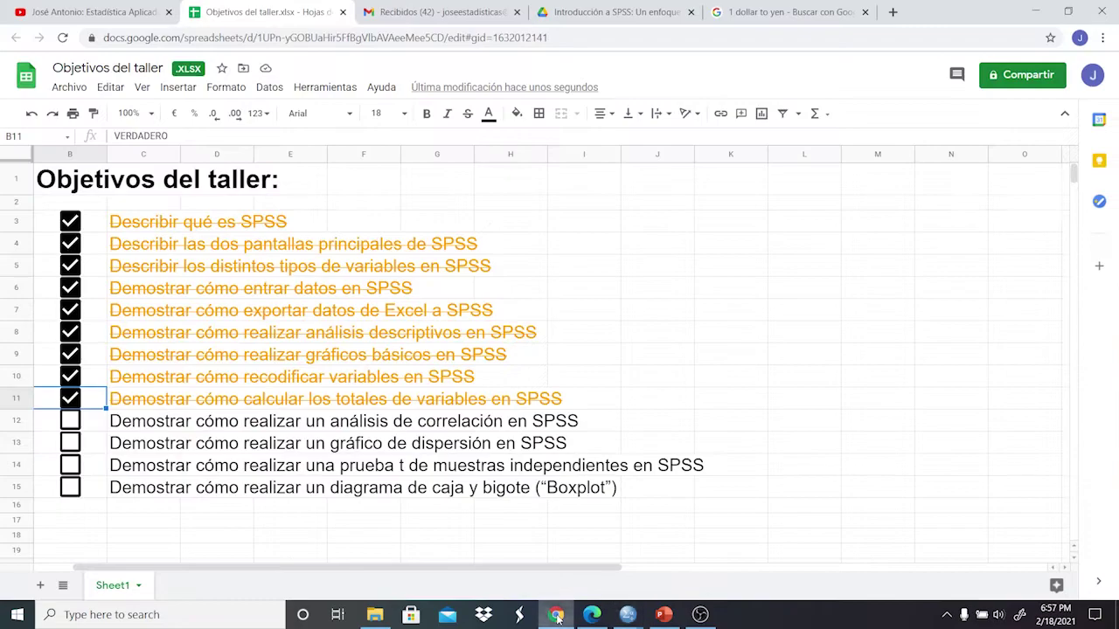
left_click(72, 422)
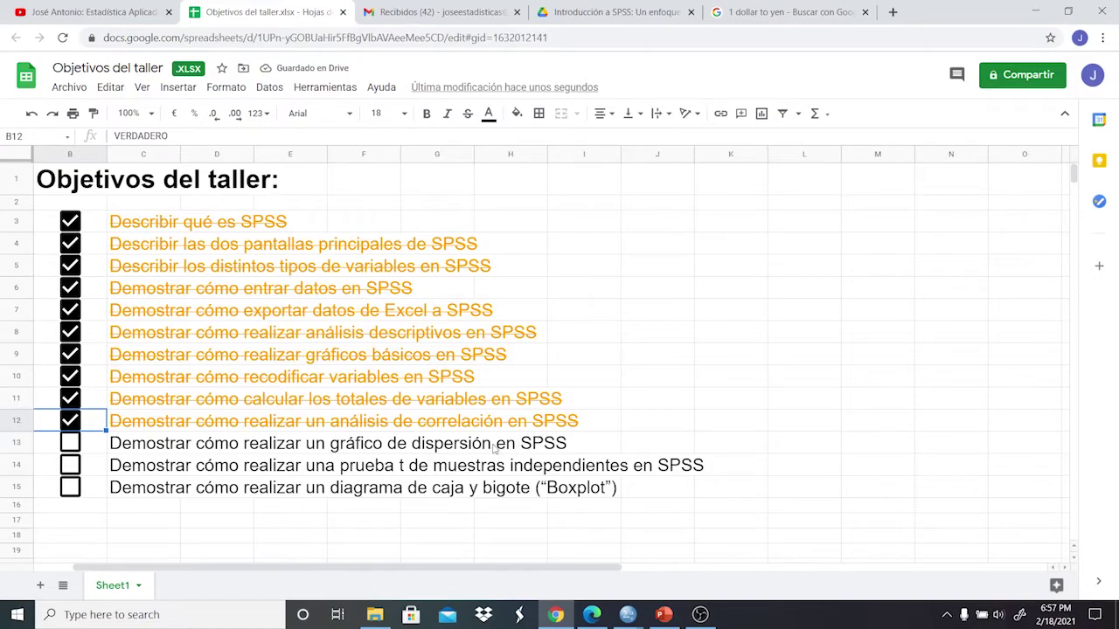
Switch to the Untitled4 dataset in SPSS and define a simple scatterplot with cfi_total on the Y axis and stai_total on the X axis.
left_click(627, 622)
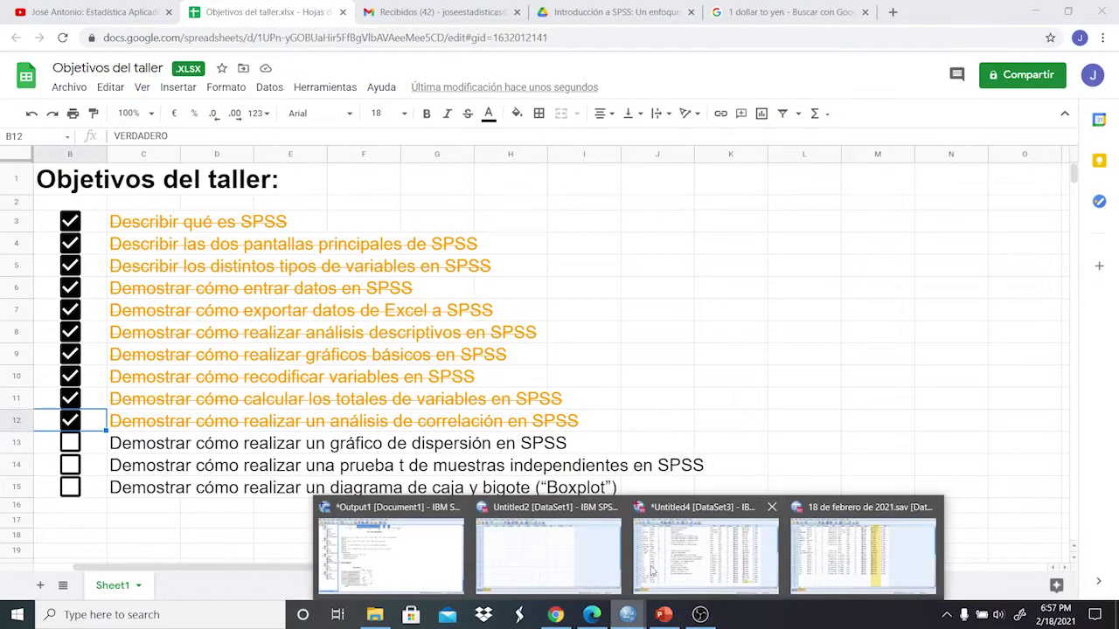
left_click(717, 541)
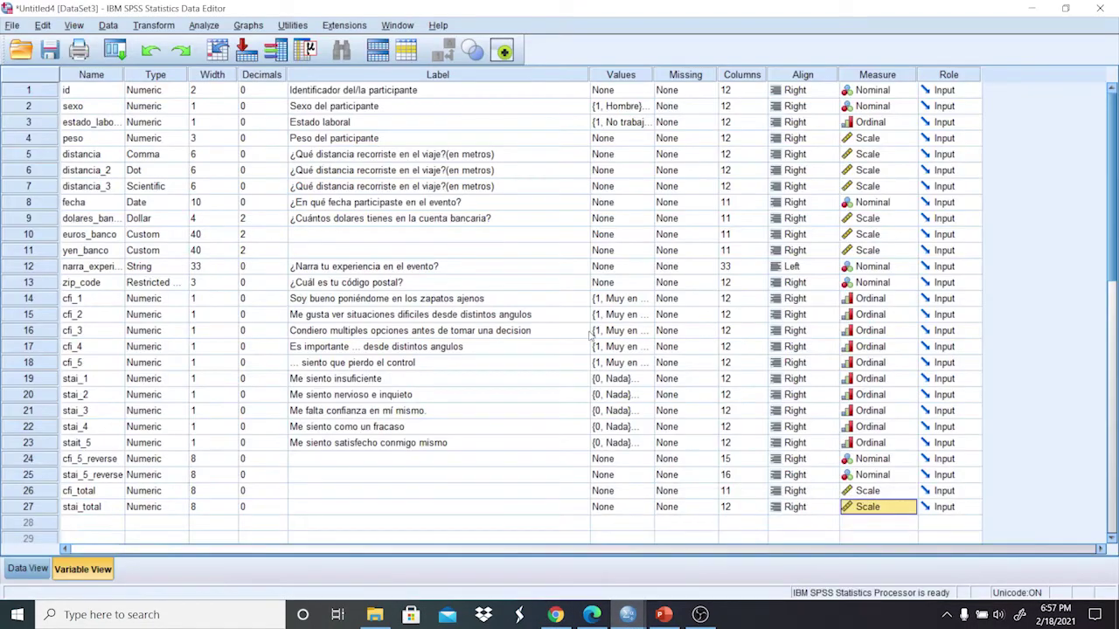
left_click(248, 24)
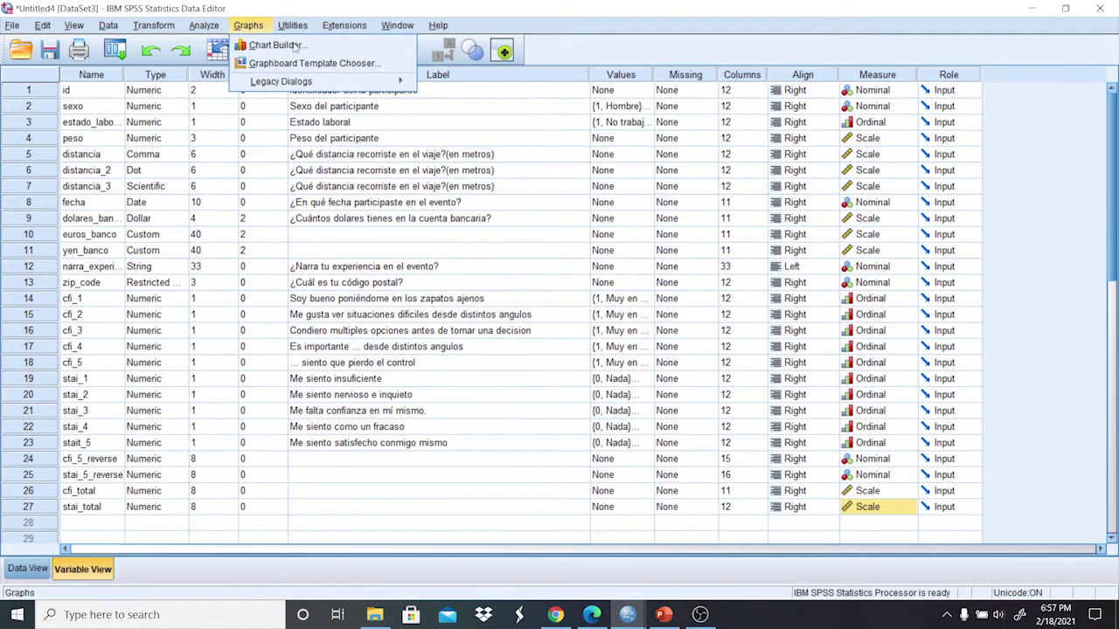
mouse_move(398, 87)
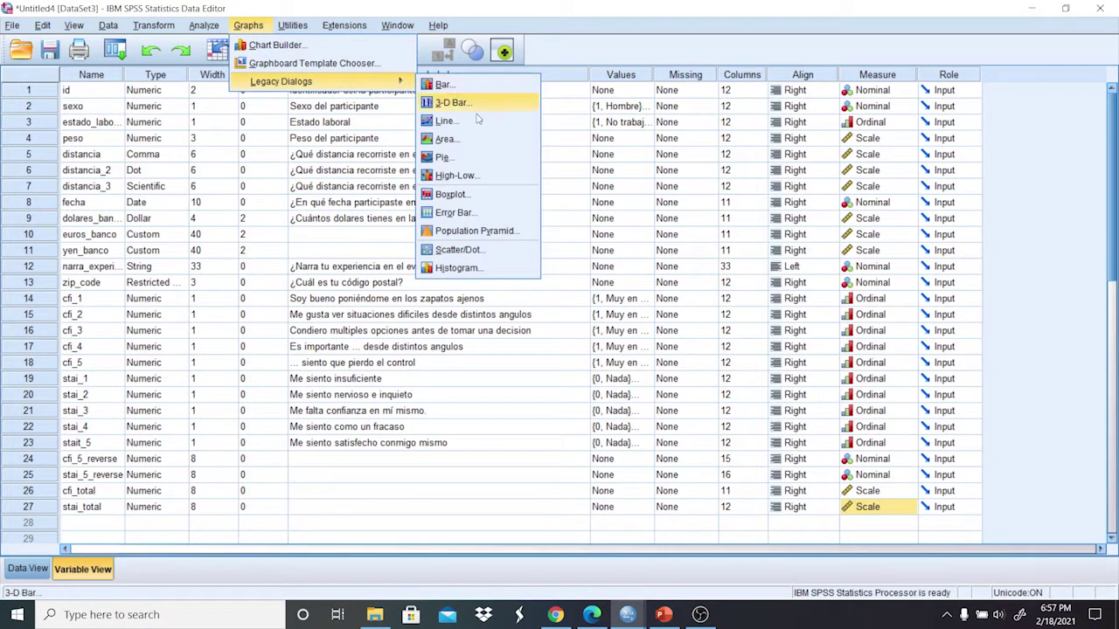
left_click(483, 252)
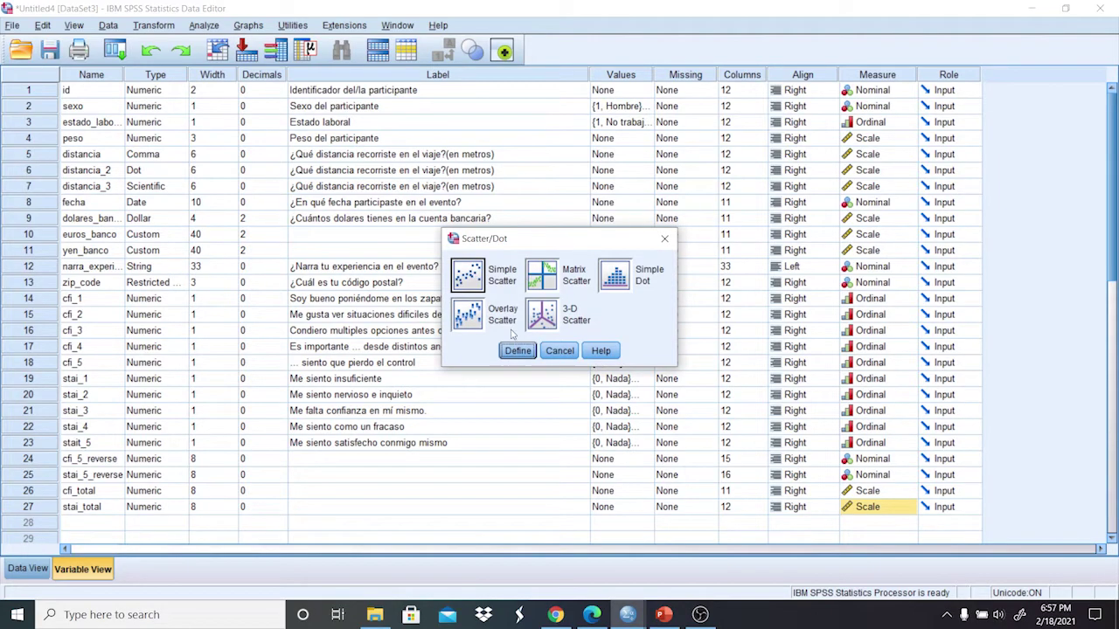
left_click(468, 267)
left_click(514, 351)
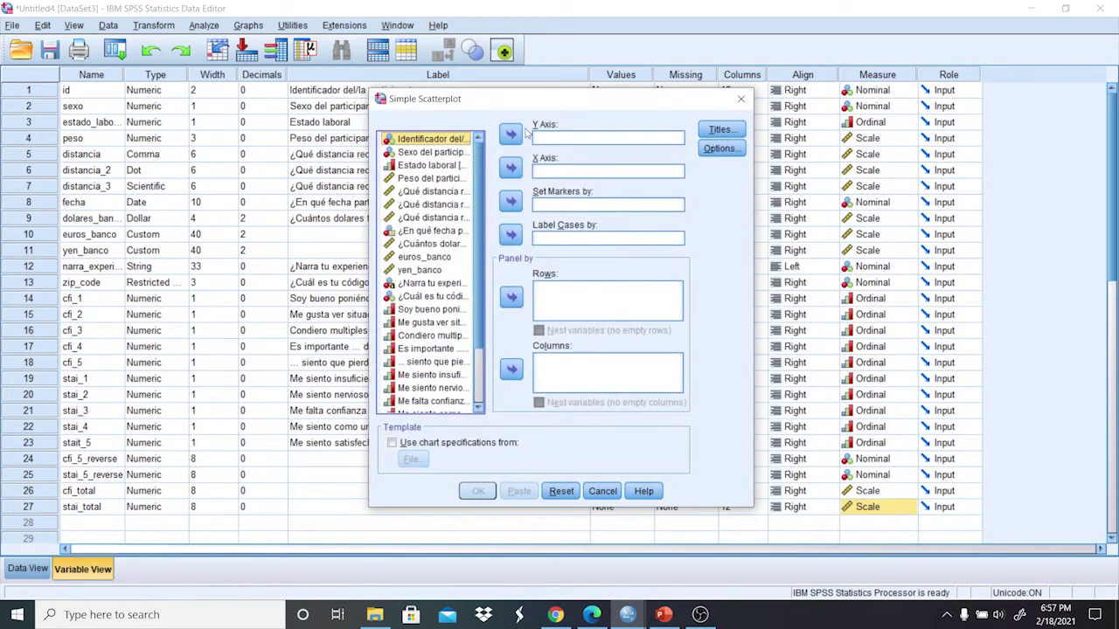
scroll(480, 322, "down", 2)
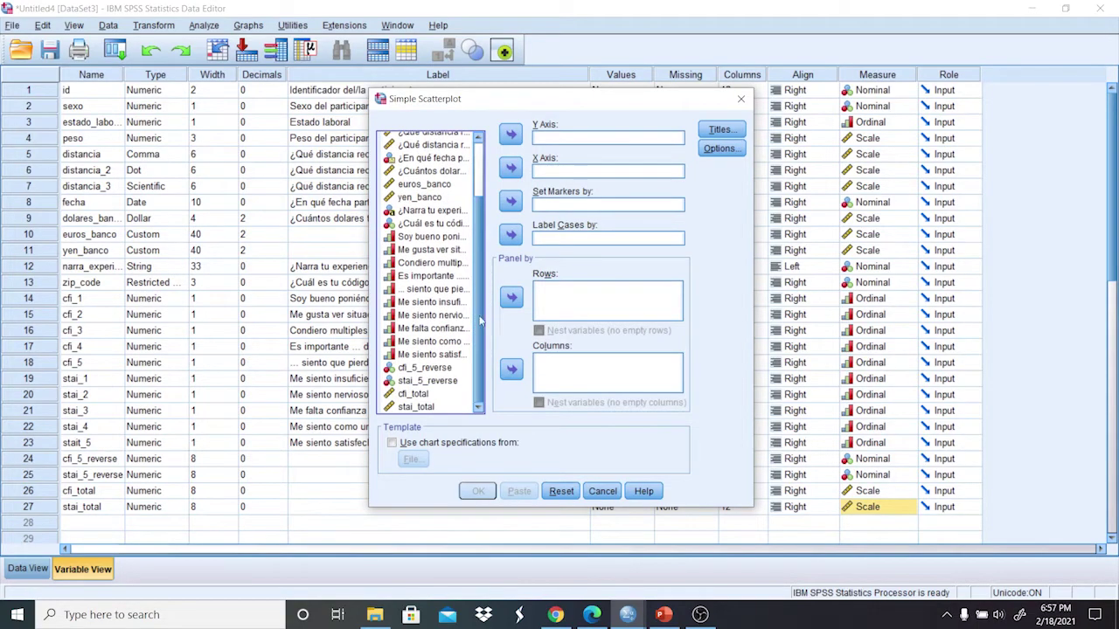
left_click_drag(416, 406, 569, 172)
left_click_drag(436, 403, 577, 138)
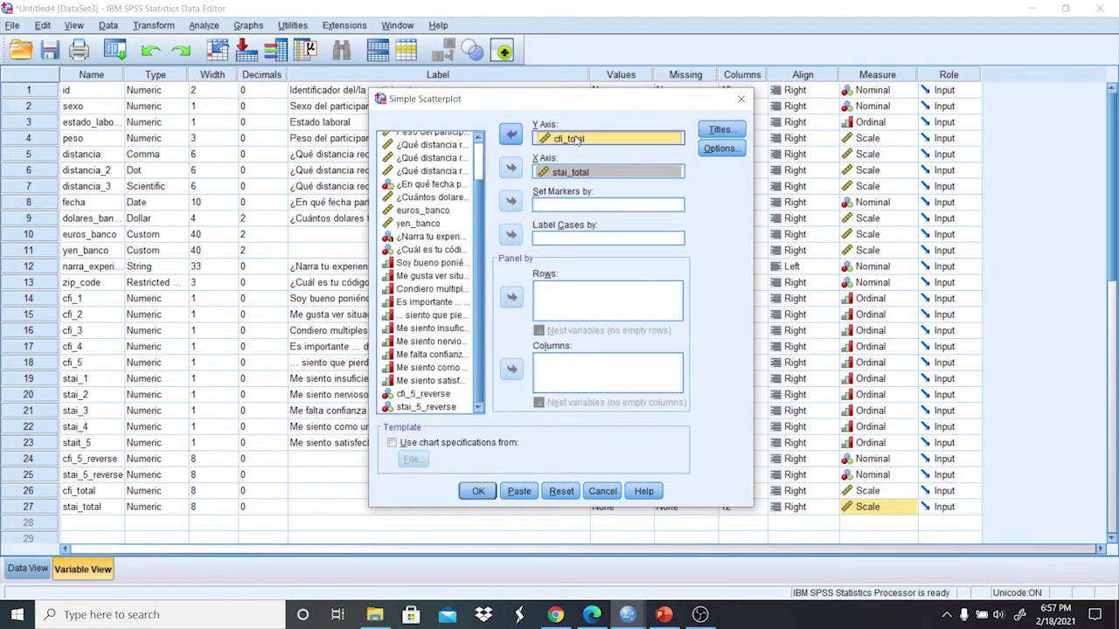
Generate the scatterplot of cfi_total against stai_total and add a linear fit line at total.
left_click(478, 493)
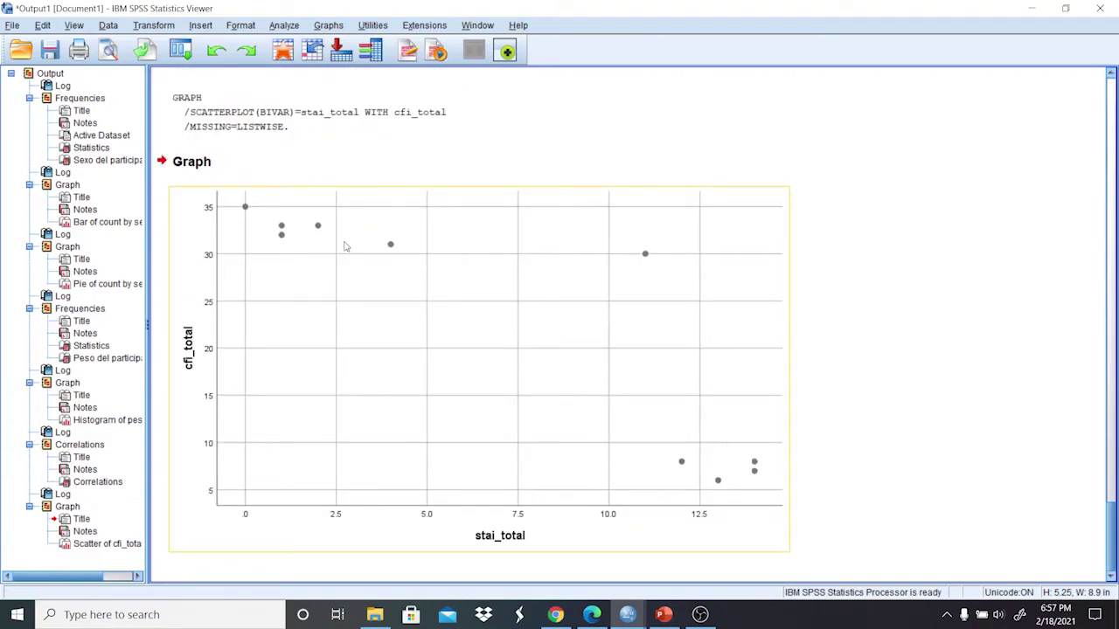
double_click(481, 289)
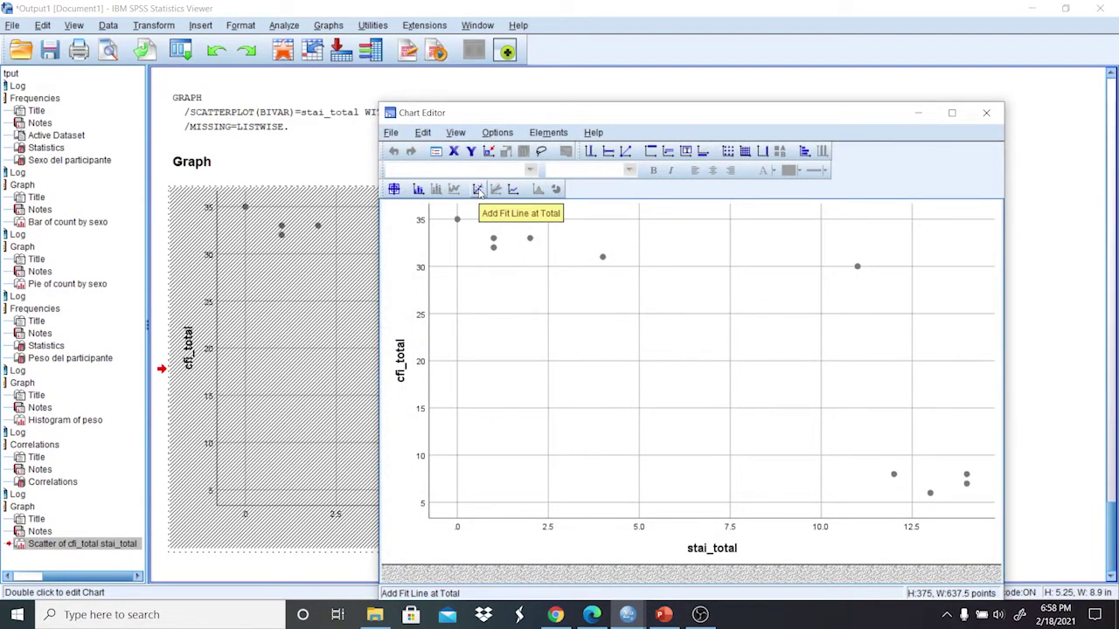
left_click(479, 192)
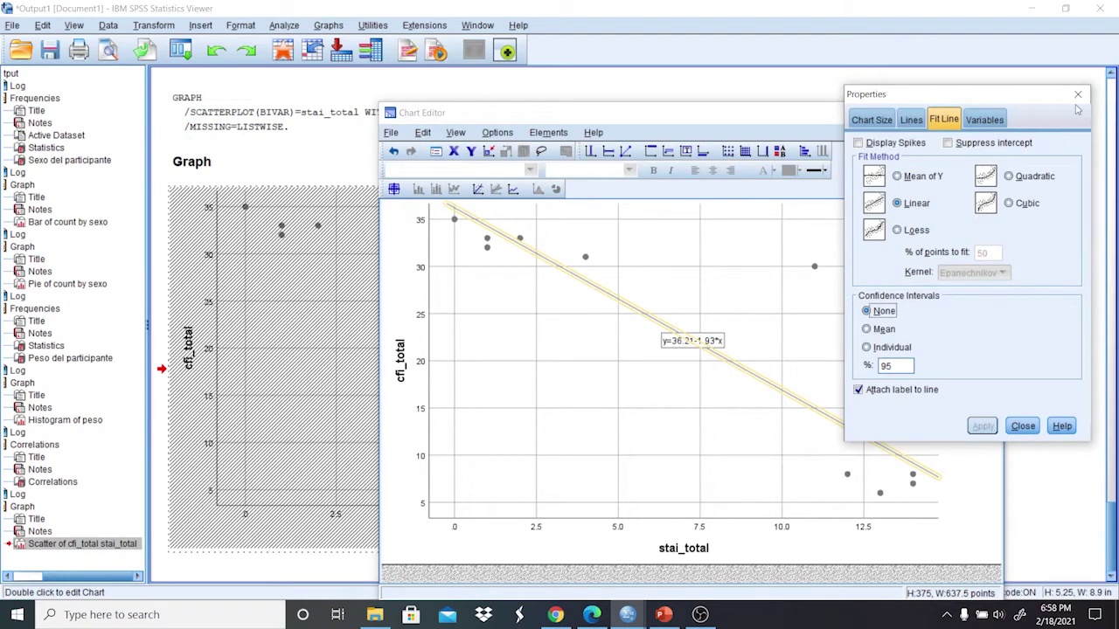
left_click(1081, 96)
left_click(993, 112)
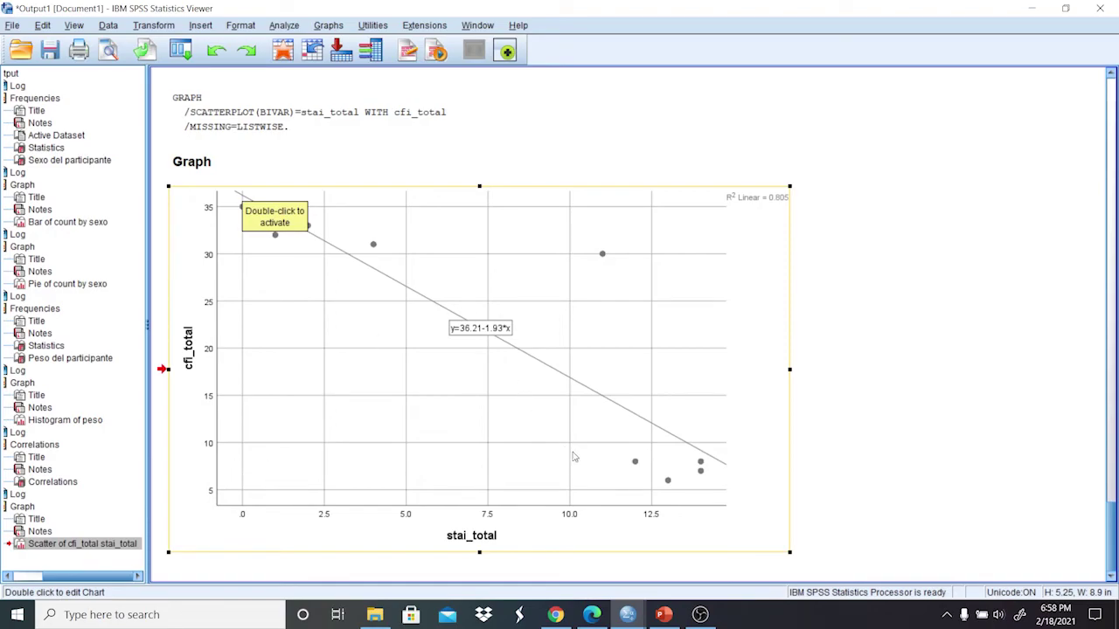
Recolor the scatterplot's fit line to red (215, 0, 51) in the Chart Editor.
double_click(539, 364)
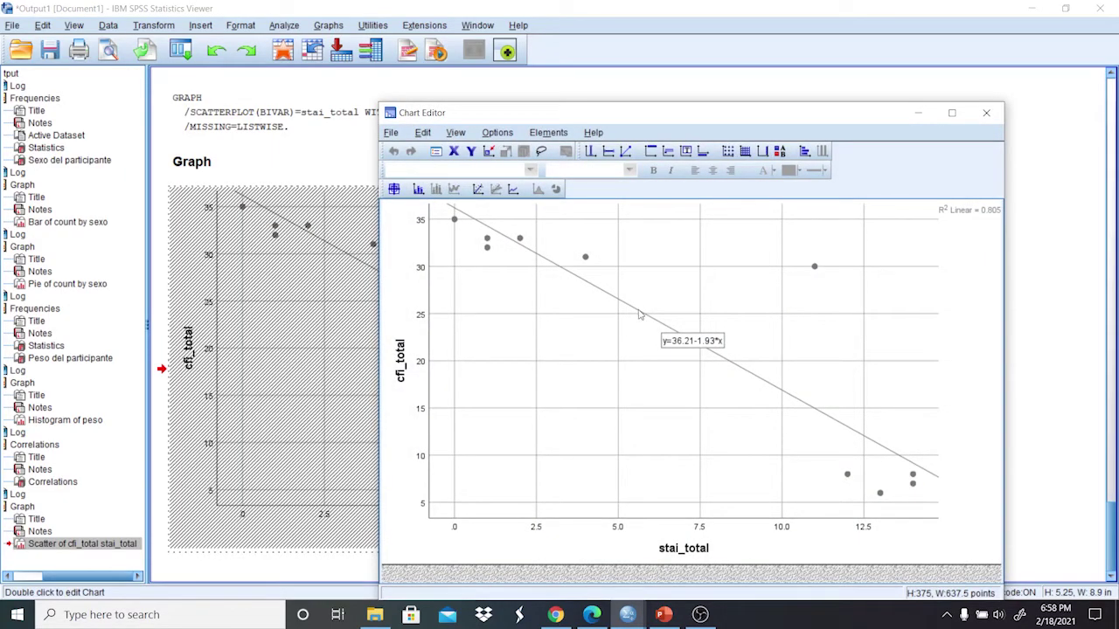
double_click(638, 315)
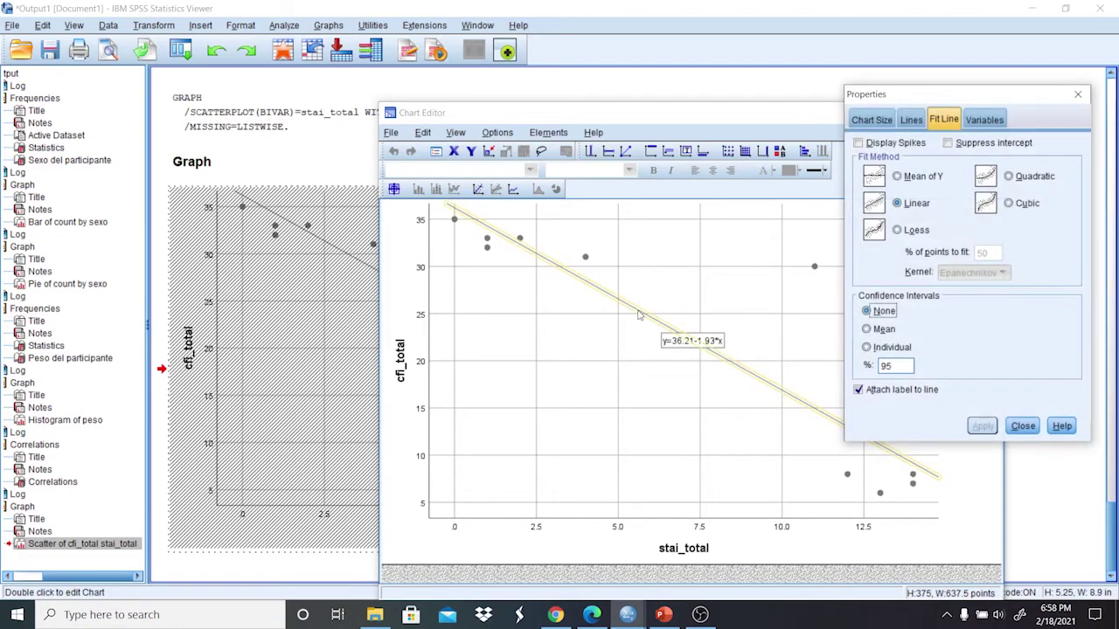
left_click(873, 120)
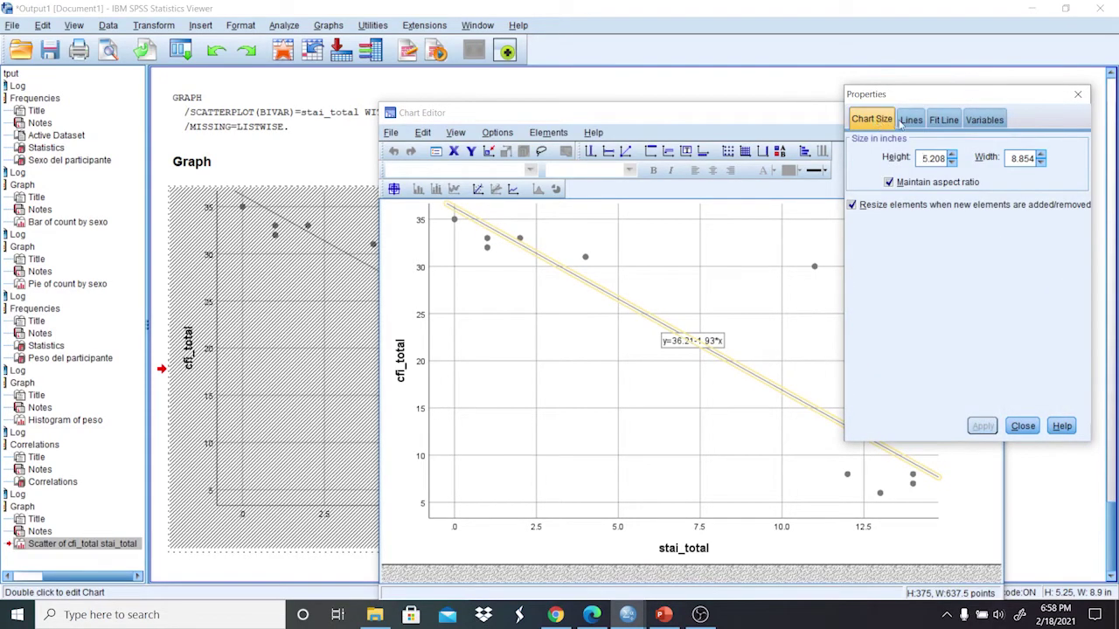
left_click(911, 120)
left_click(969, 330)
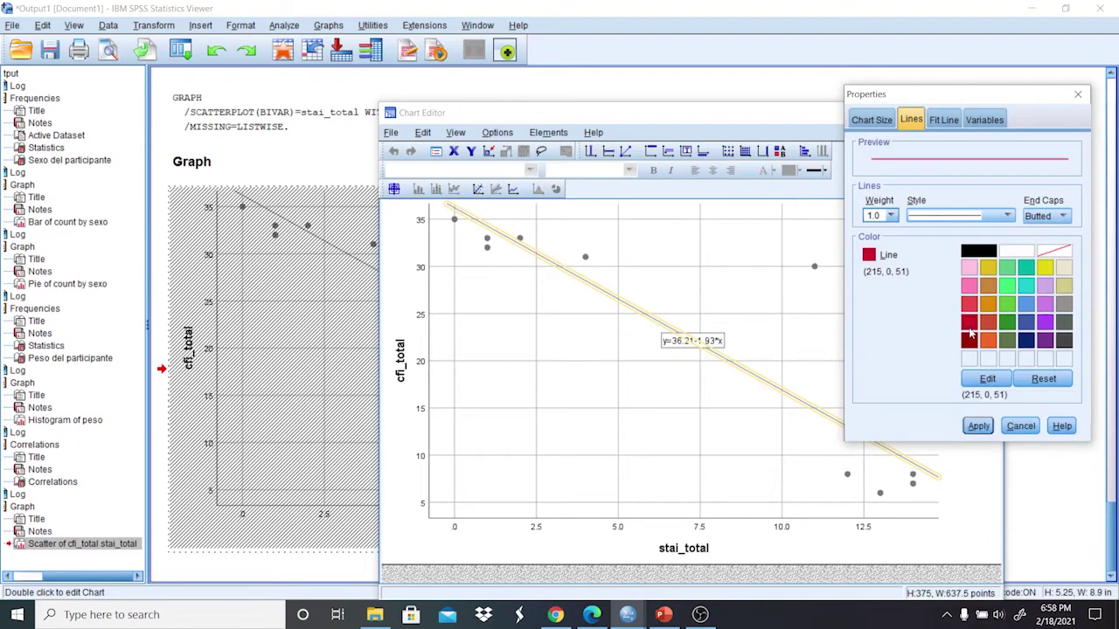
left_click(980, 426)
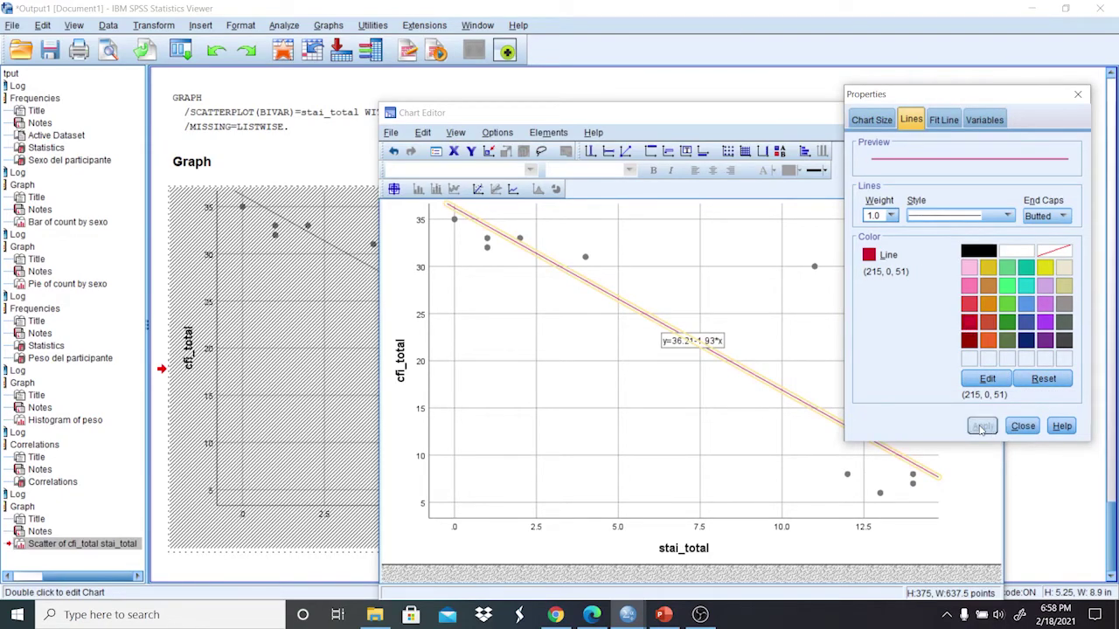
left_click(1023, 426)
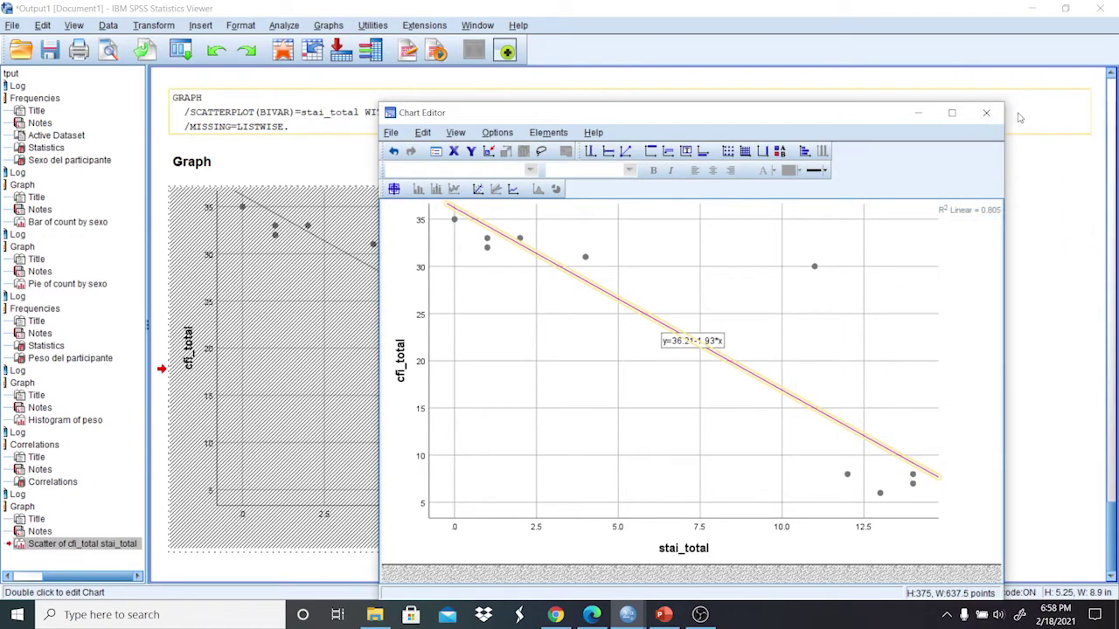
left_click(986, 114)
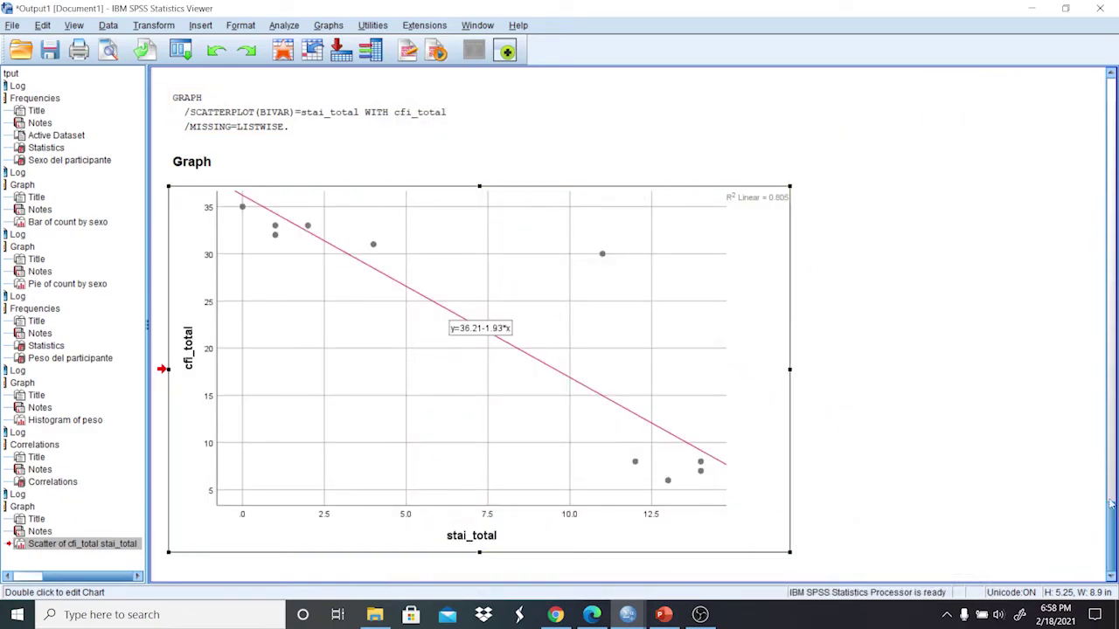
Compare the Correlations table with the scatterplot, then switch to Google Sheets and mark the scatterplot objective as done.
mouse_move(1111, 505)
left_mouse_down()
mouse_move(1113, 438)
mouse_move(1114, 500)
left_mouse_up()
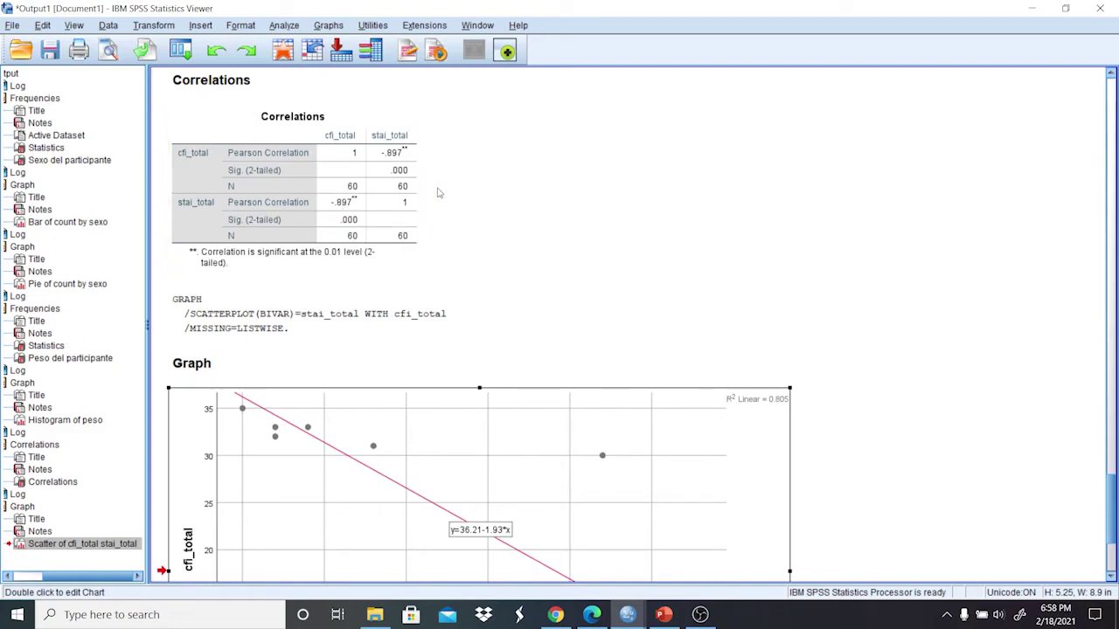
left_click_drag(1114, 518, 1113, 524)
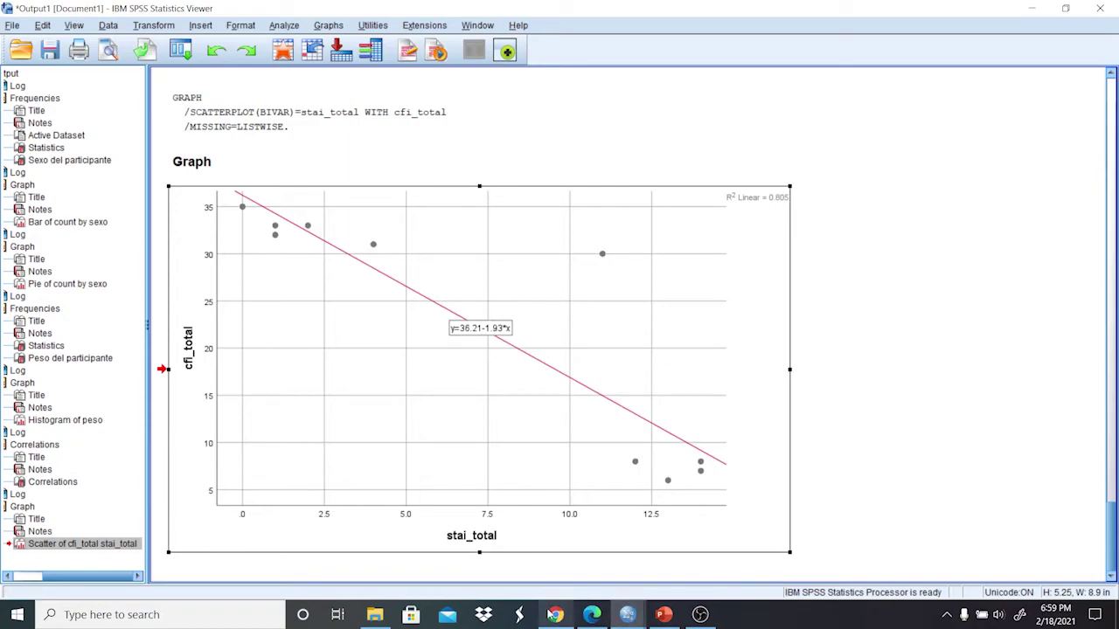
mouse_move(555, 614)
left_click(562, 559)
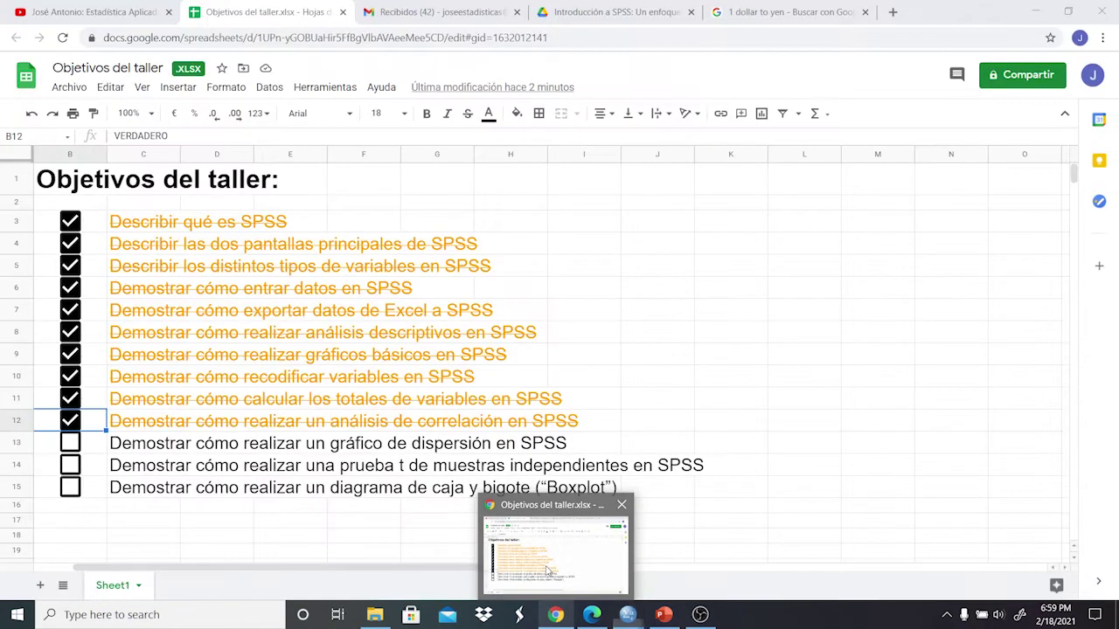
left_click(75, 448)
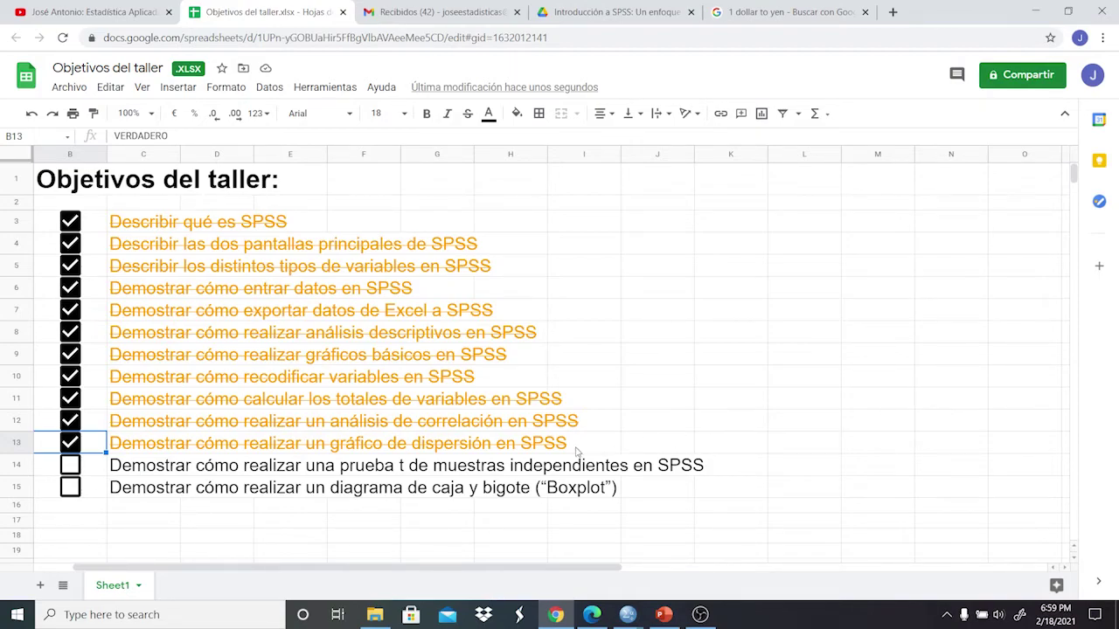
Switch to the Untitled4 dataset in SPSS and set up an independent-samples t test of Peso del participante grouped by sexo.
left_click(627, 615)
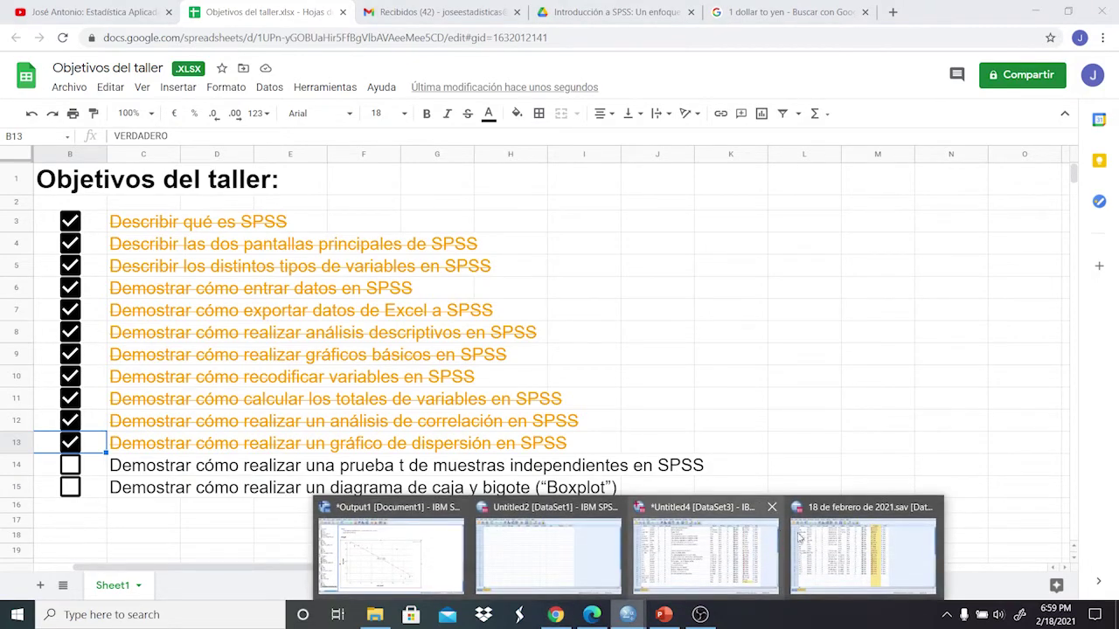
left_click(714, 547)
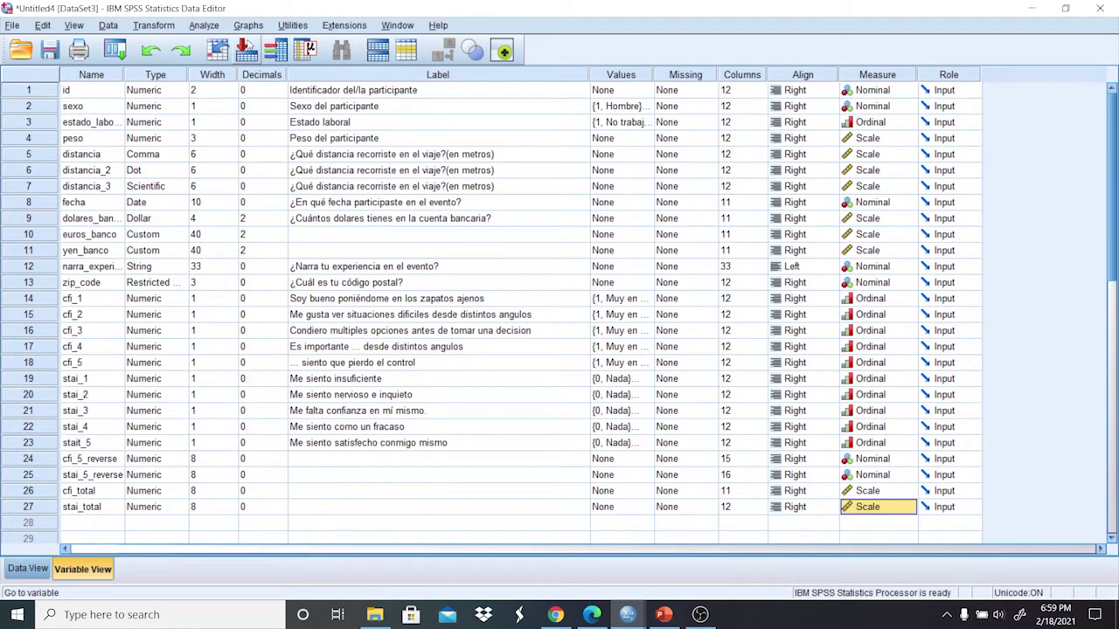
left_click(201, 26)
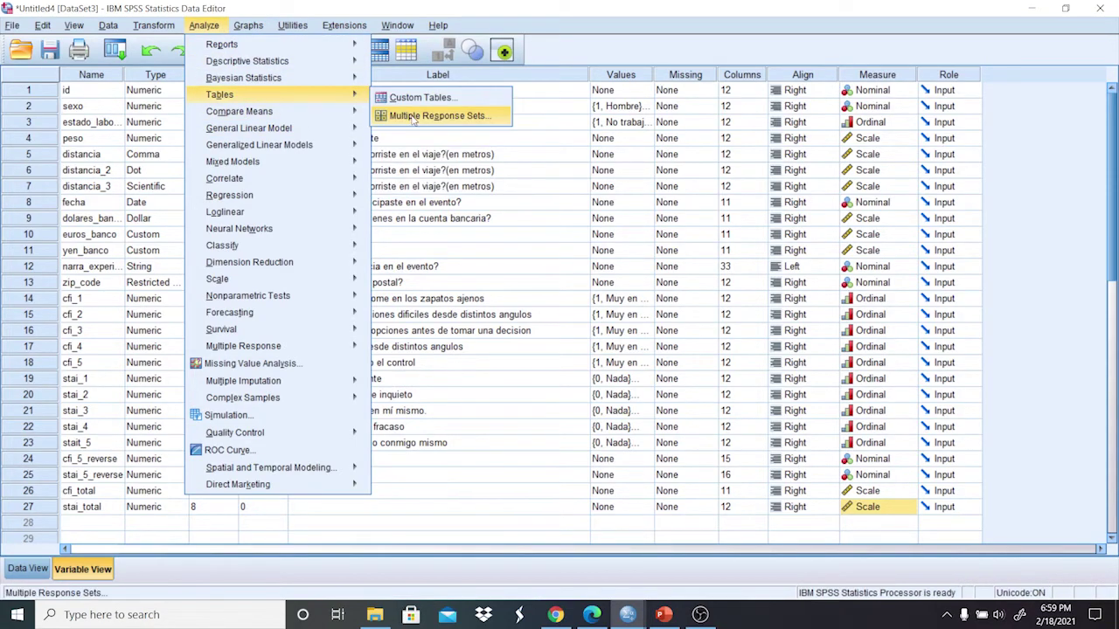
mouse_move(288, 111)
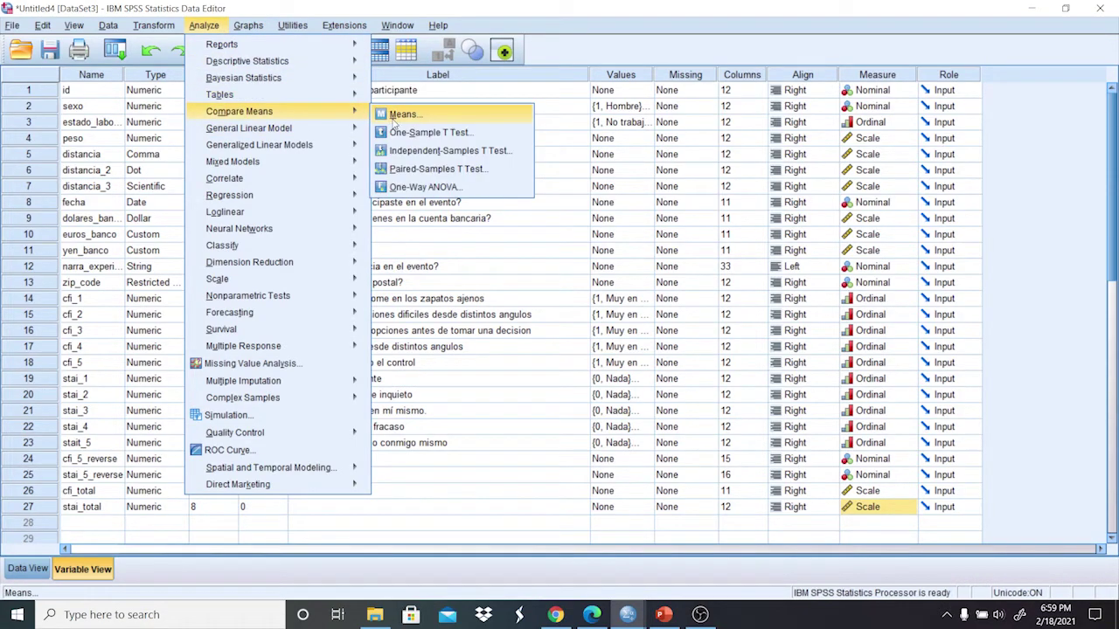
left_click(425, 151)
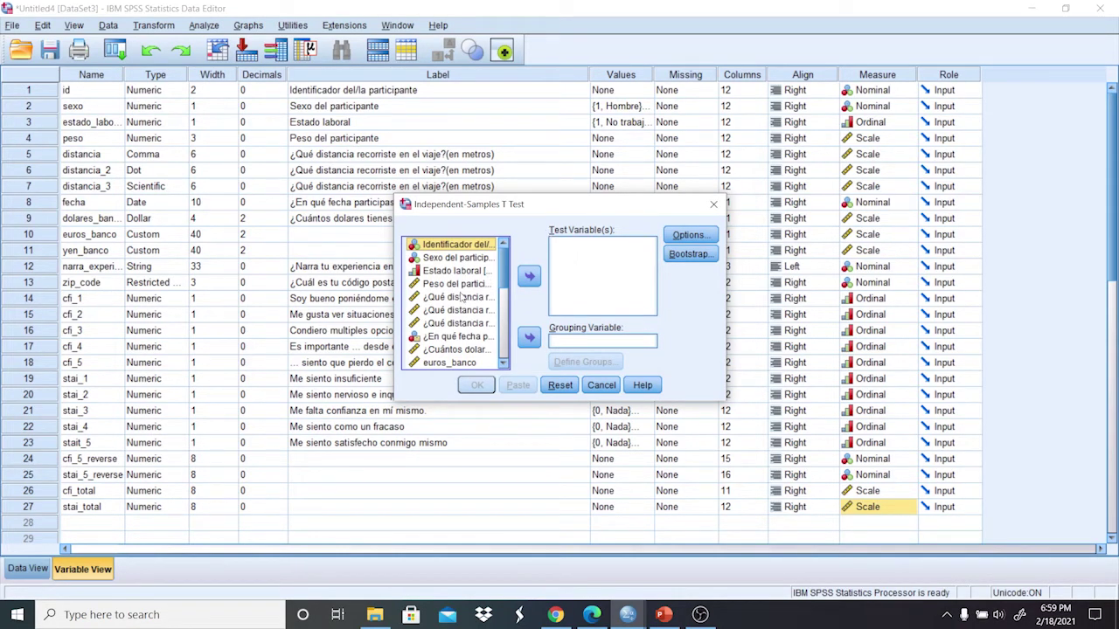
left_click_drag(461, 288, 579, 272)
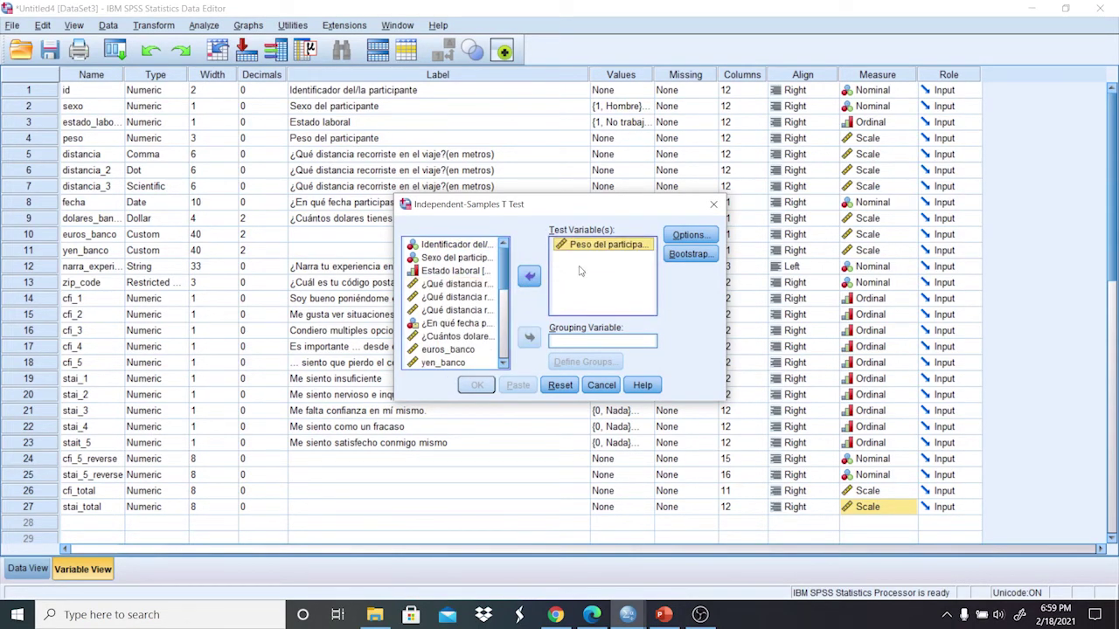
left_click(568, 342)
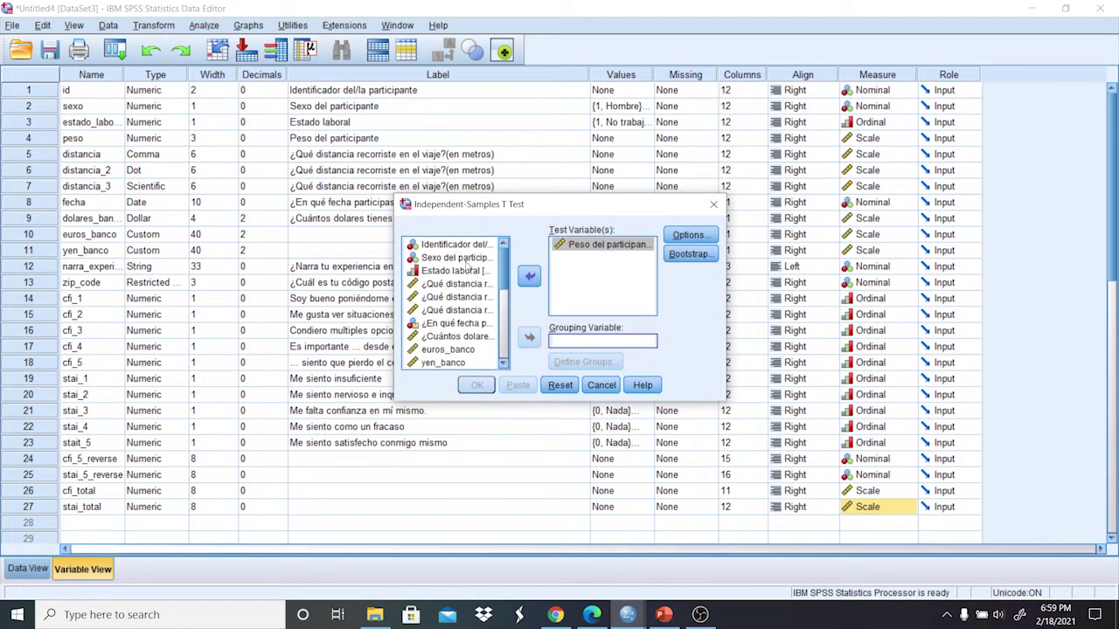
left_click_drag(465, 258, 567, 343)
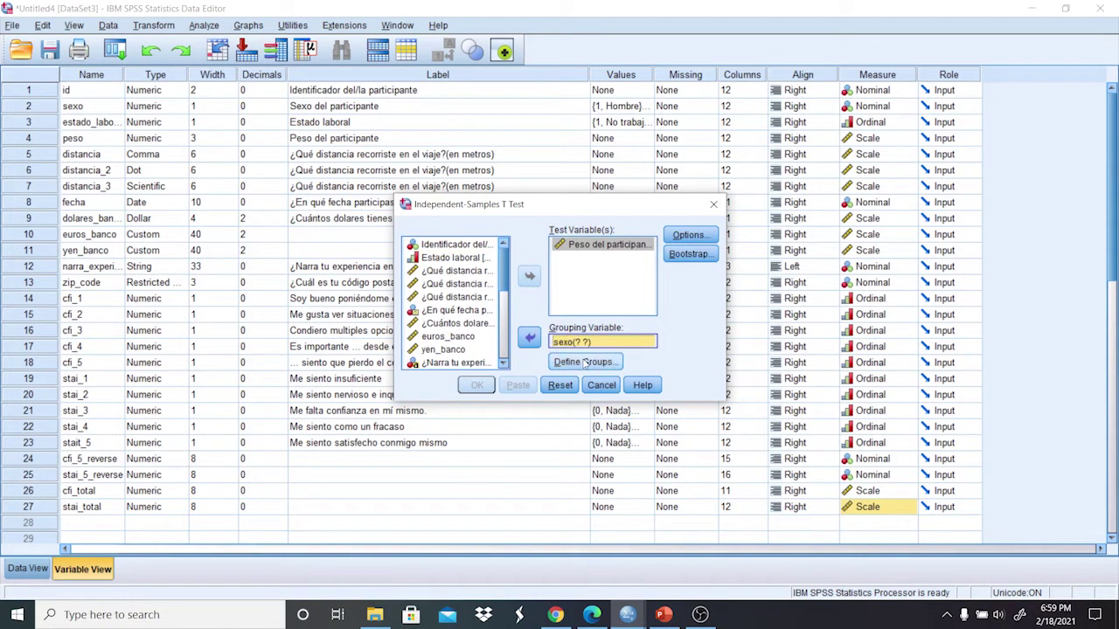
Define the sexo groups with values 1 and 2 and run the t test.
left_click(584, 361)
left_click(575, 281)
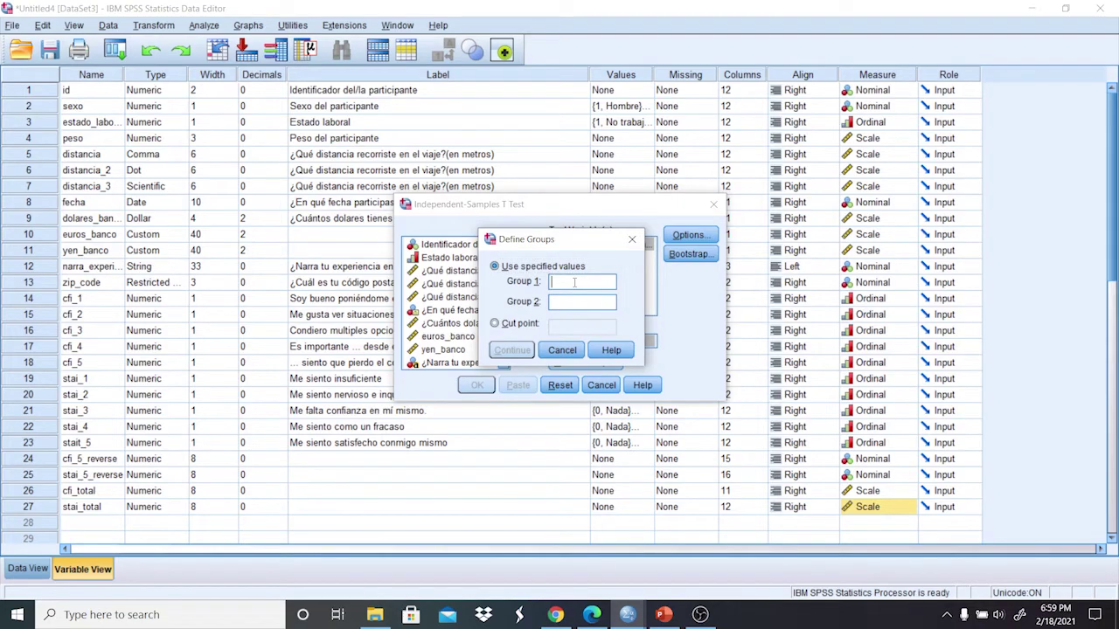
type("2")
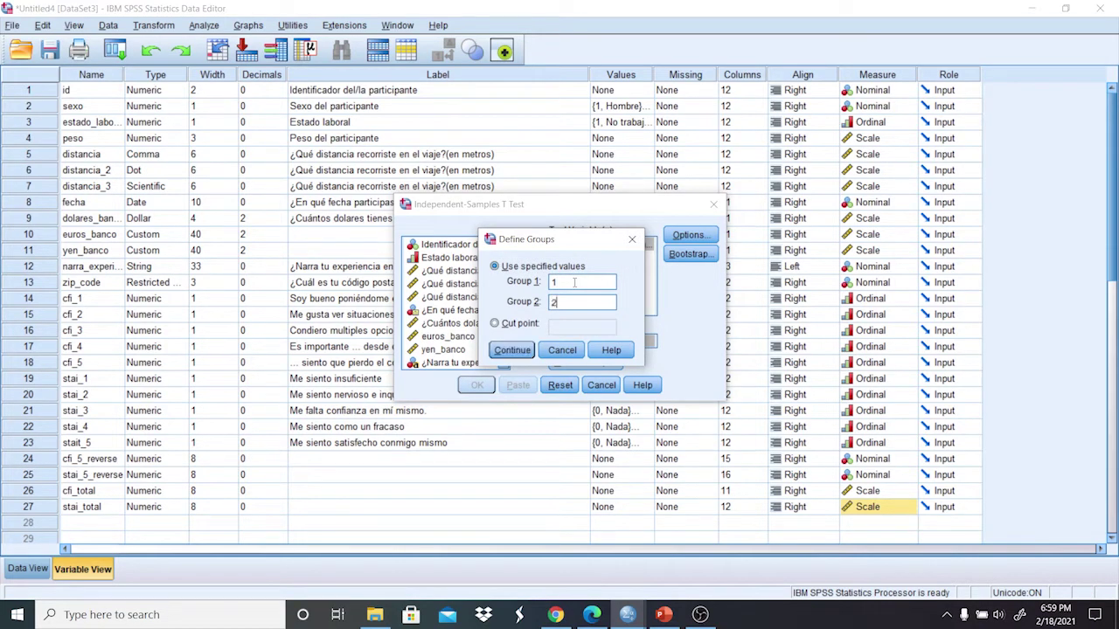
left_click(514, 349)
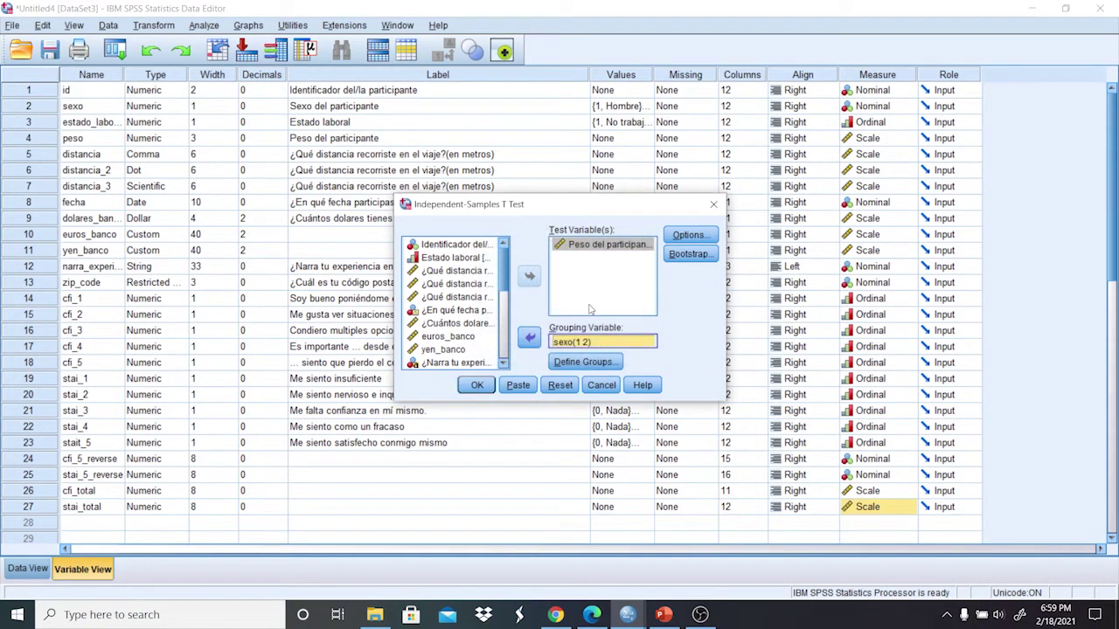
left_click(476, 386)
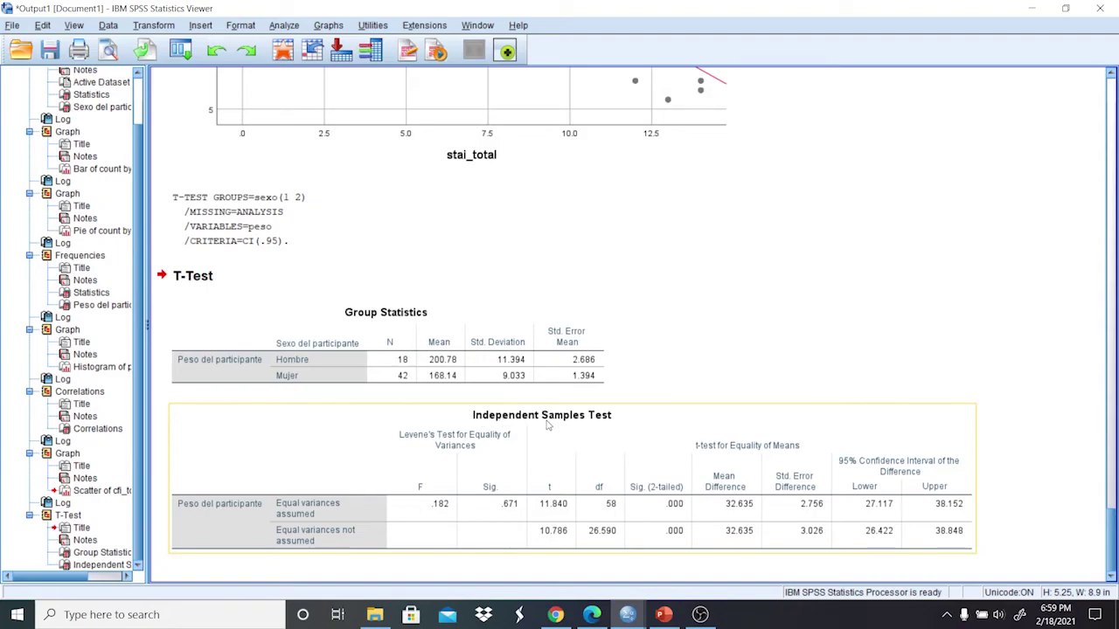
Examine the Independent Samples Test table, then switch to Google Sheets and mark the independent-samples t test objective as done.
double_click(687, 502)
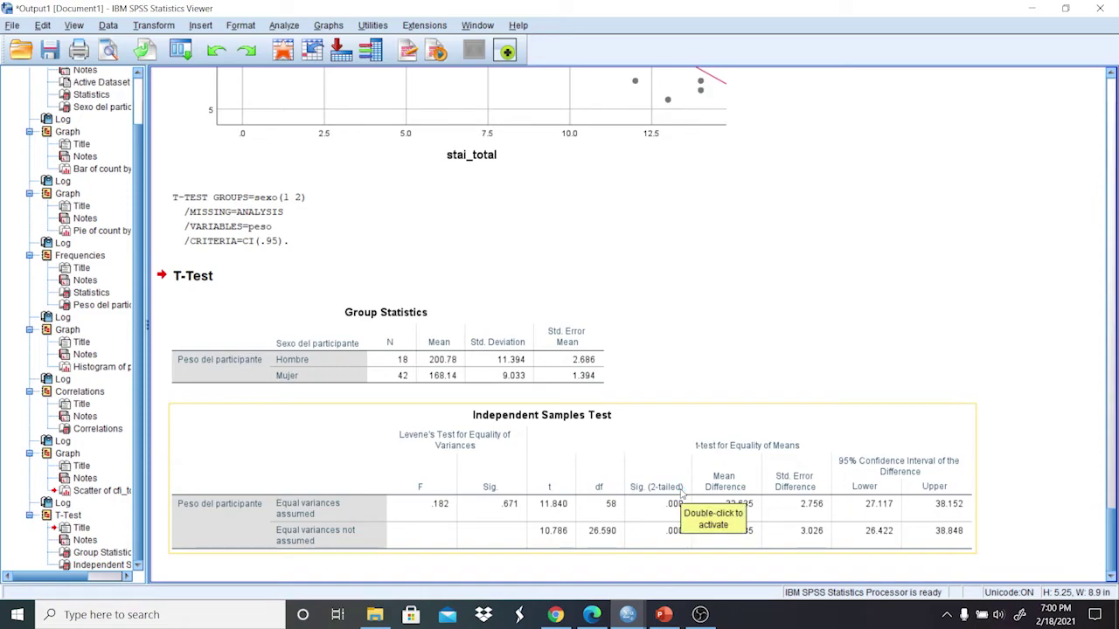
left_click(683, 494)
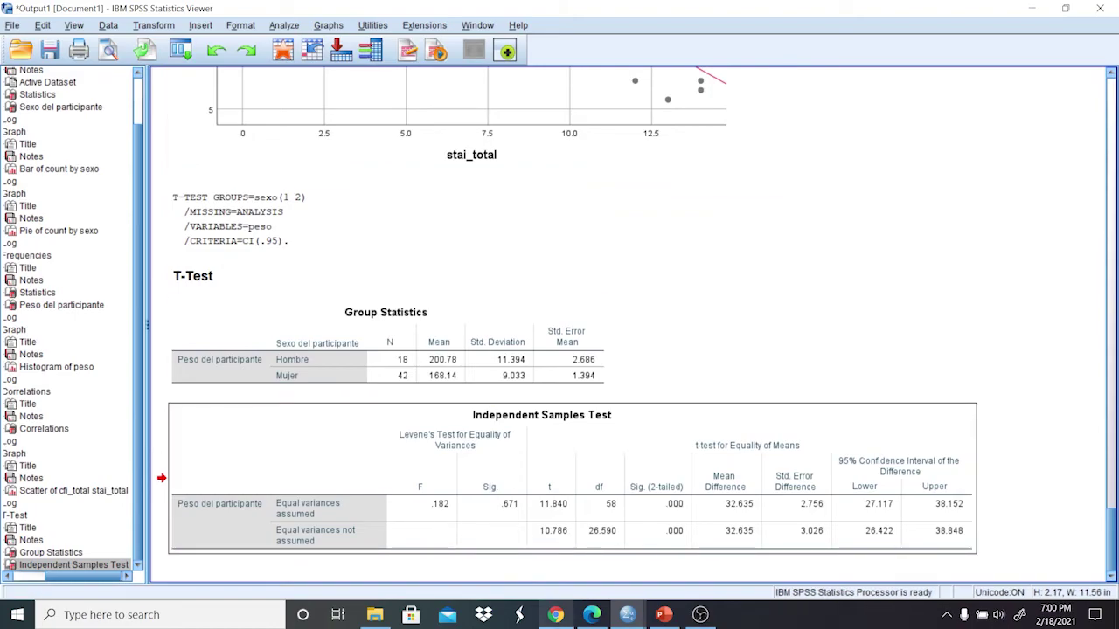
left_click(556, 615)
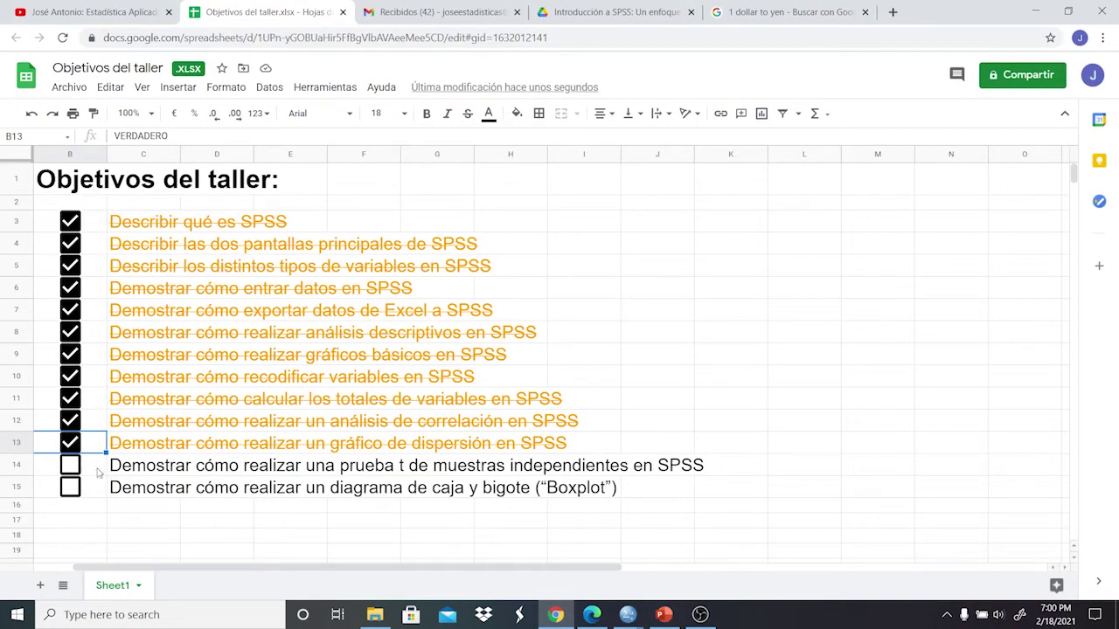
left_click(70, 467)
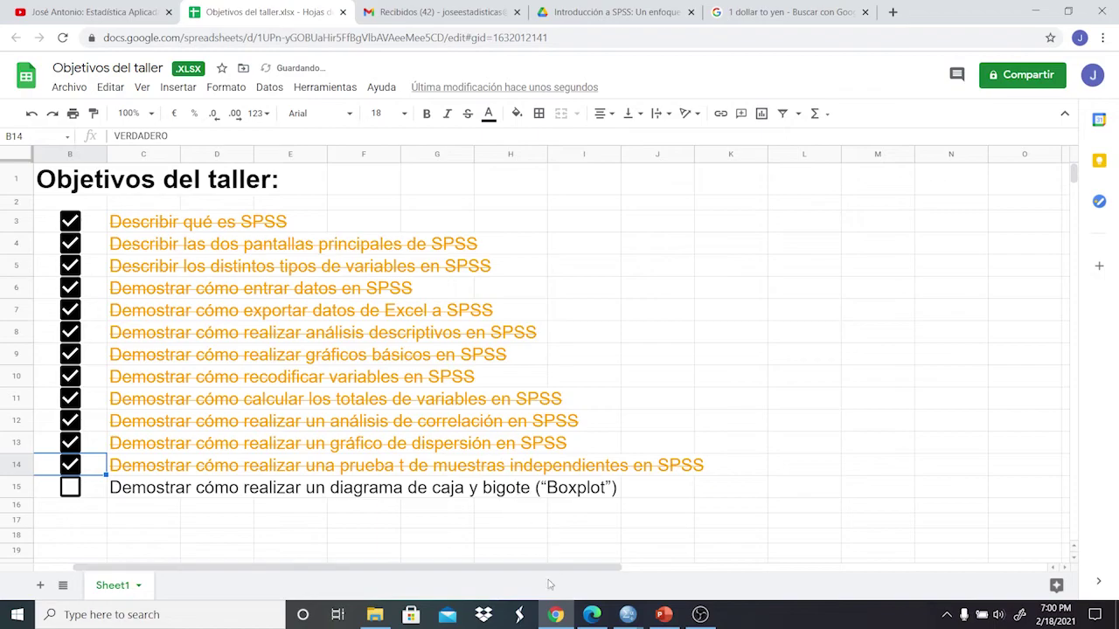
Switch from the objectives sheet to the SPSS output viewer.
left_click(556, 615)
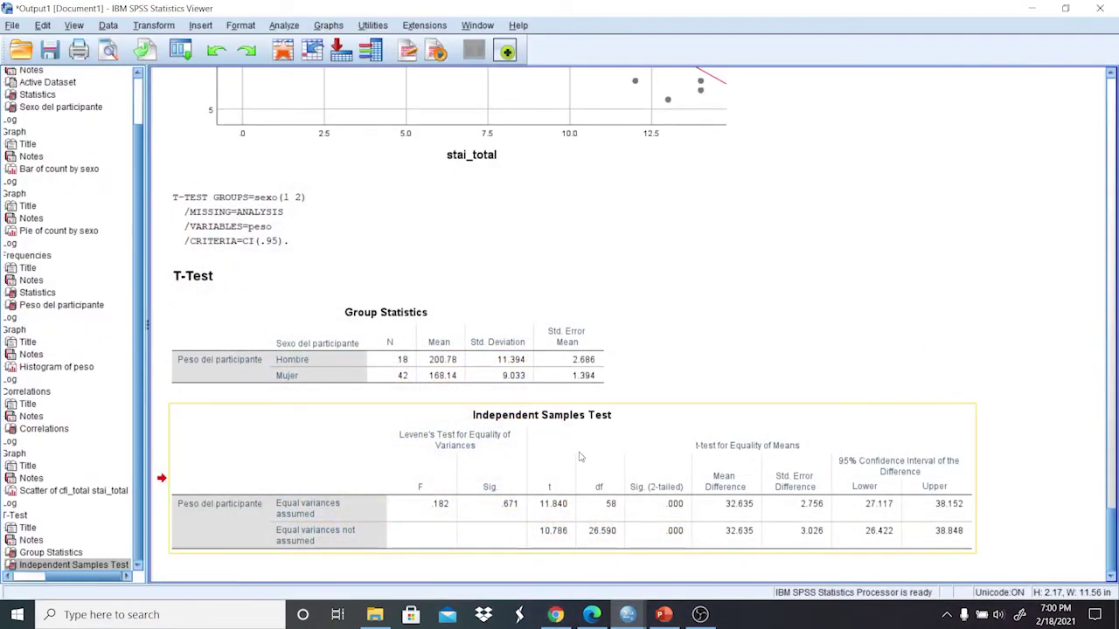
left_click(337, 27)
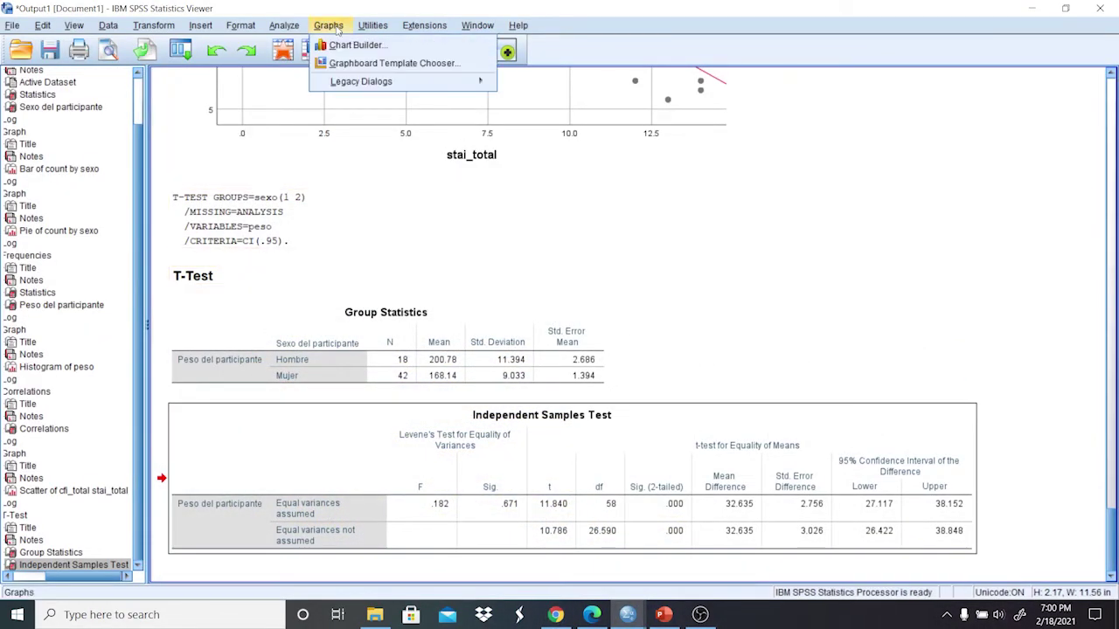
mouse_move(410, 82)
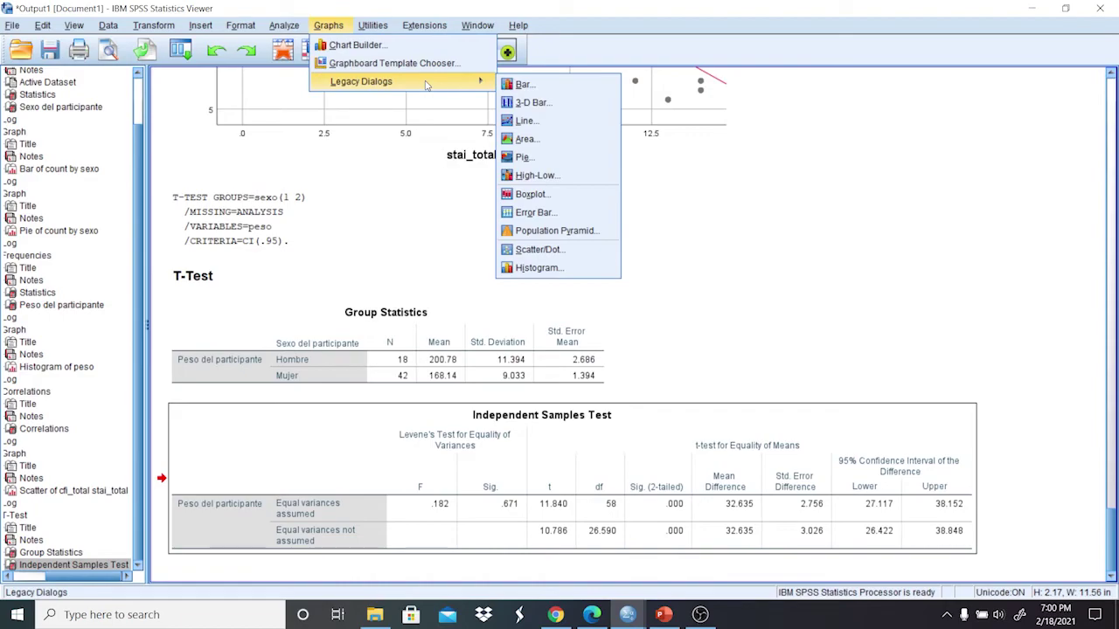
left_click(540, 195)
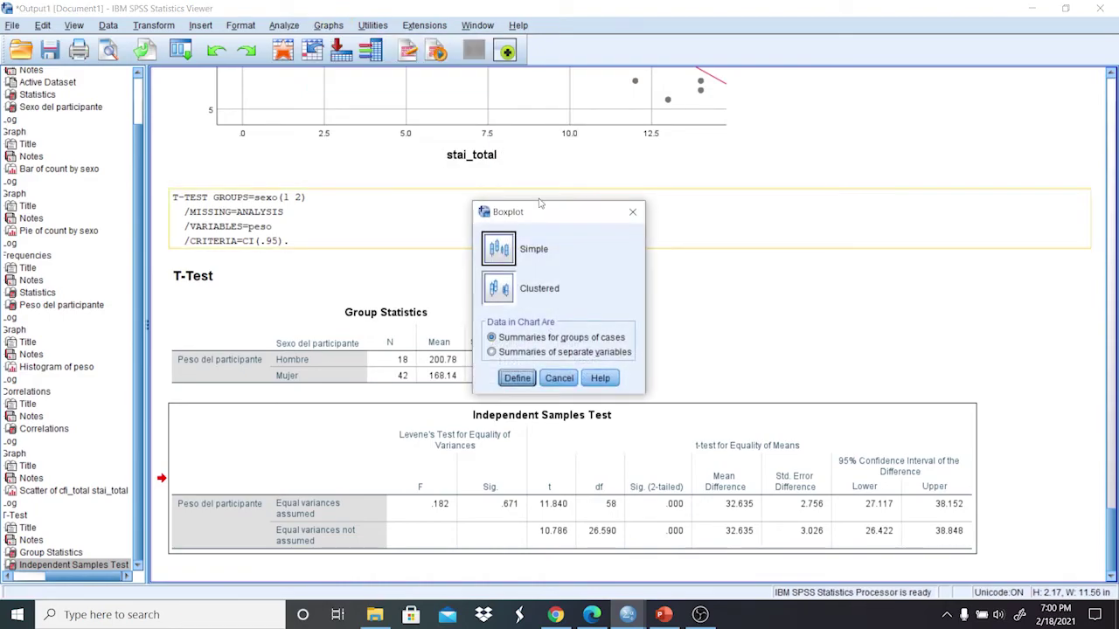
left_click(519, 377)
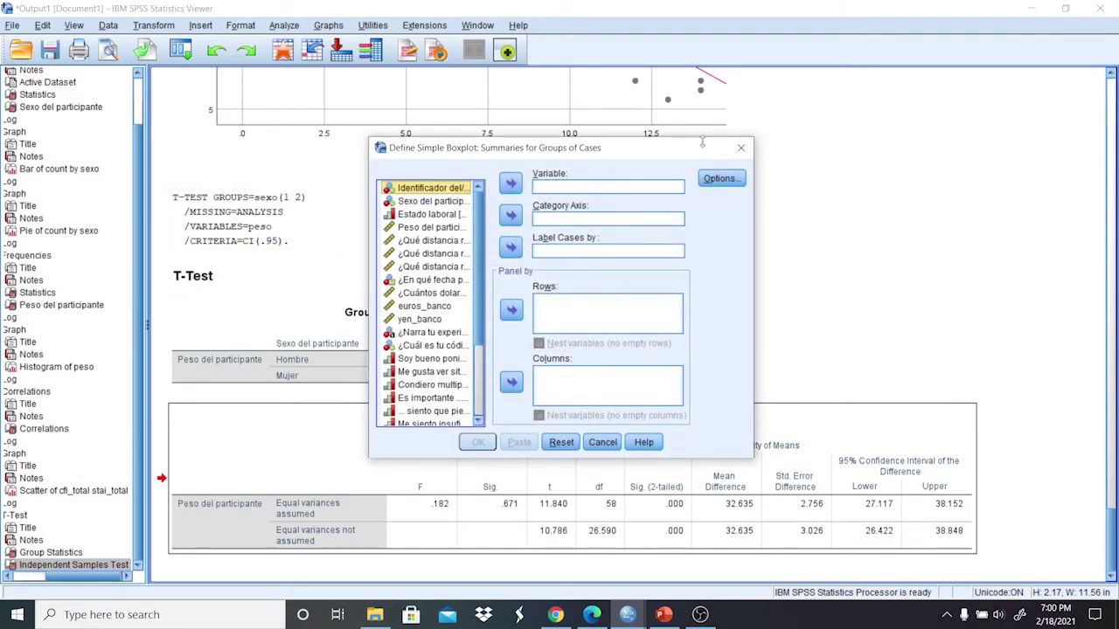
left_click(740, 150)
Create a simple boxplot, using summaries for groups of cases, of Peso del participante with Sexo del participante on the category axis.
left_click(328, 25)
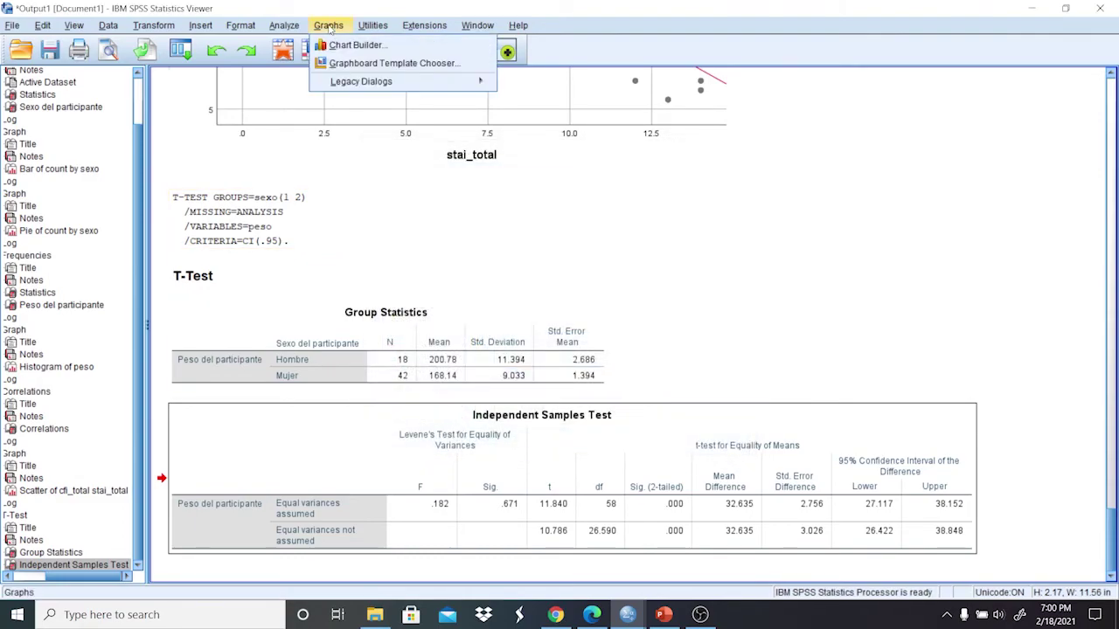
mouse_move(456, 84)
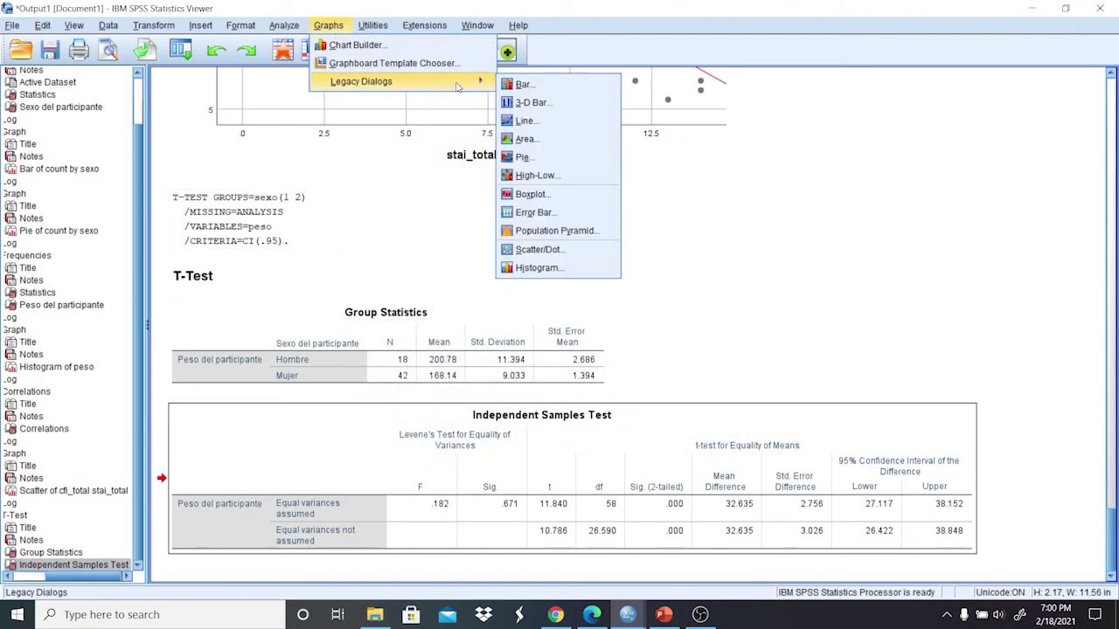
left_click(530, 194)
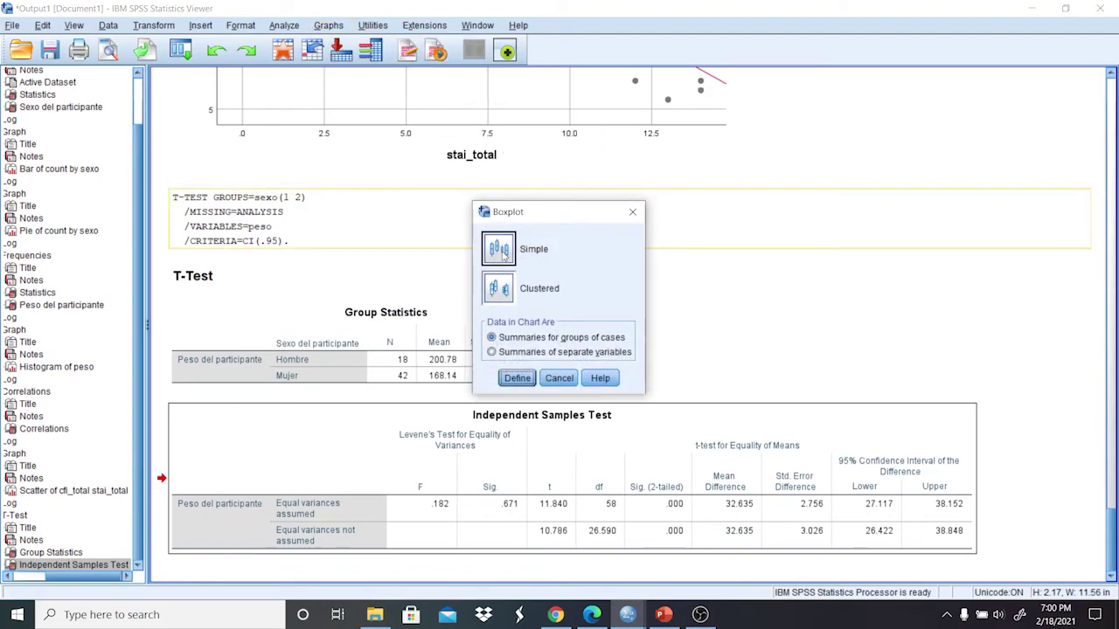
left_click(524, 377)
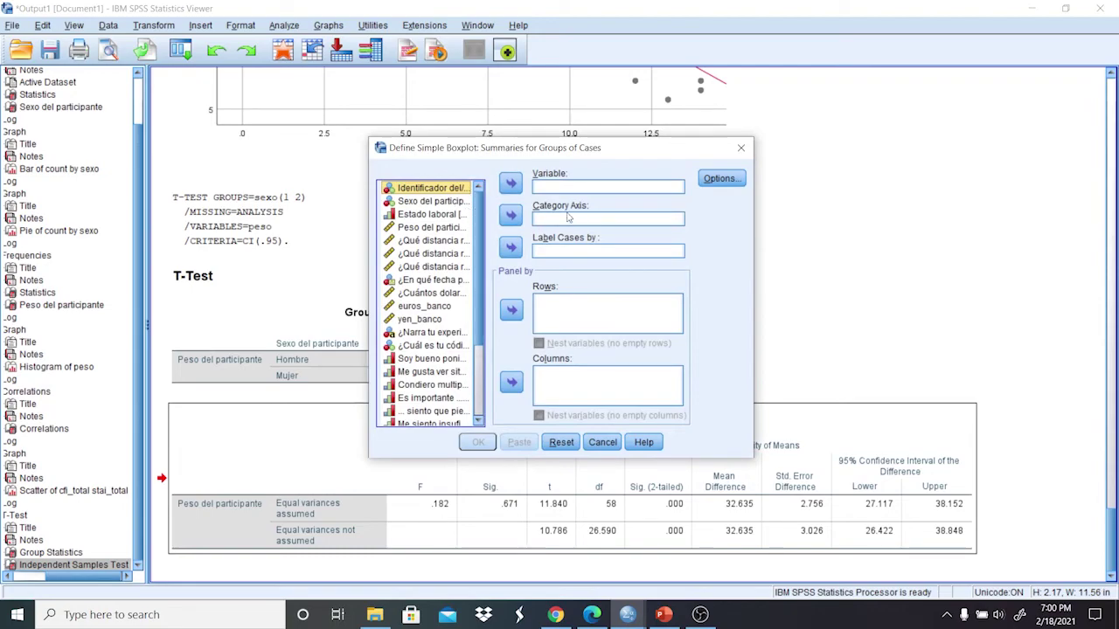
double_click(437, 202)
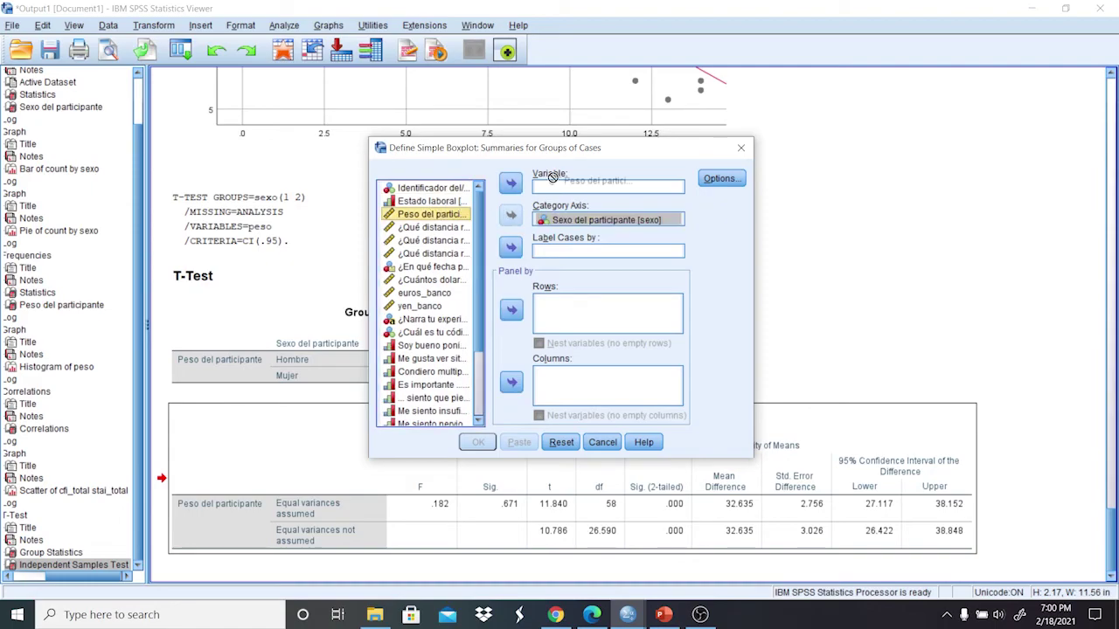
double_click(431, 214)
left_click(478, 442)
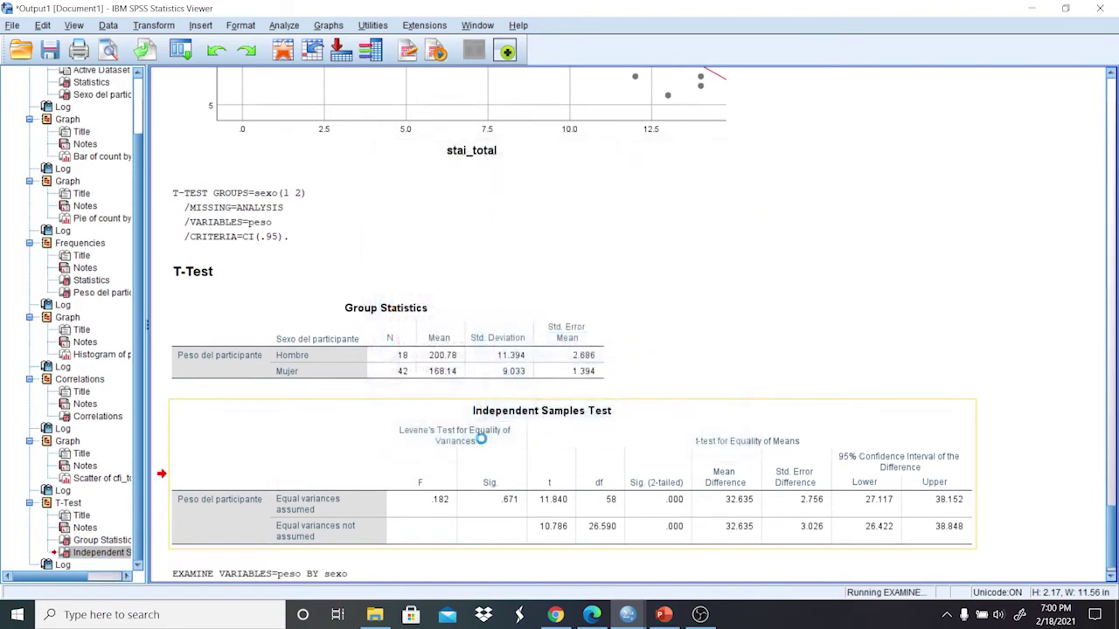
Examine the weight boxplot by sex, then switch to Google Sheets and mark the boxplot objective as done.
scroll(1113, 506, "down", 5)
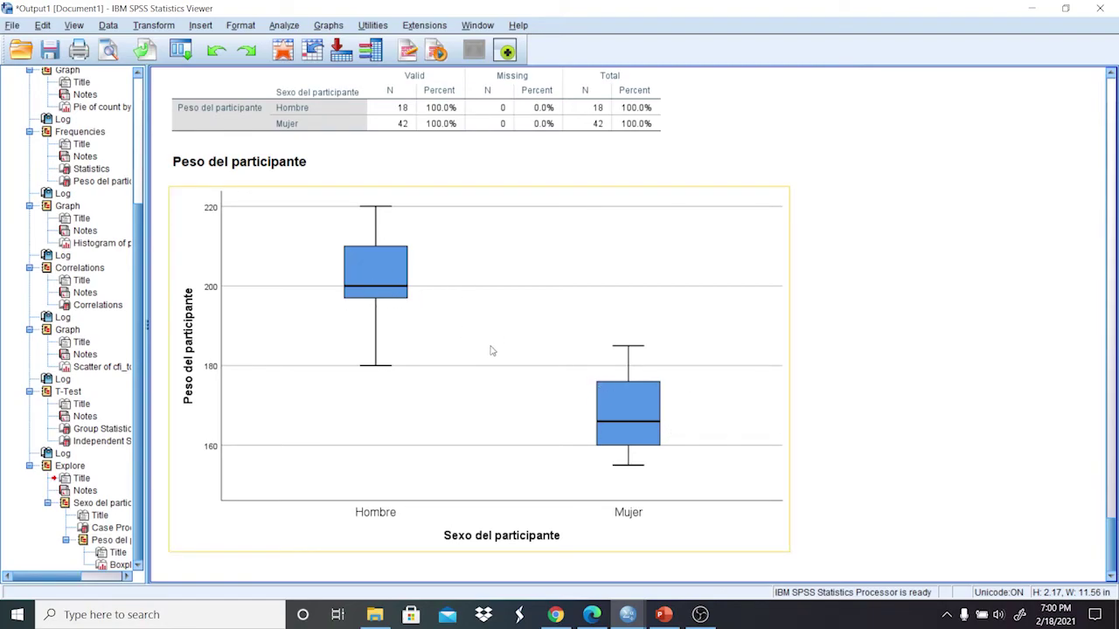
left_click(848, 352)
mouse_move(1113, 551)
left_mouse_down()
mouse_move(1106, 485)
mouse_move(1106, 560)
left_mouse_up()
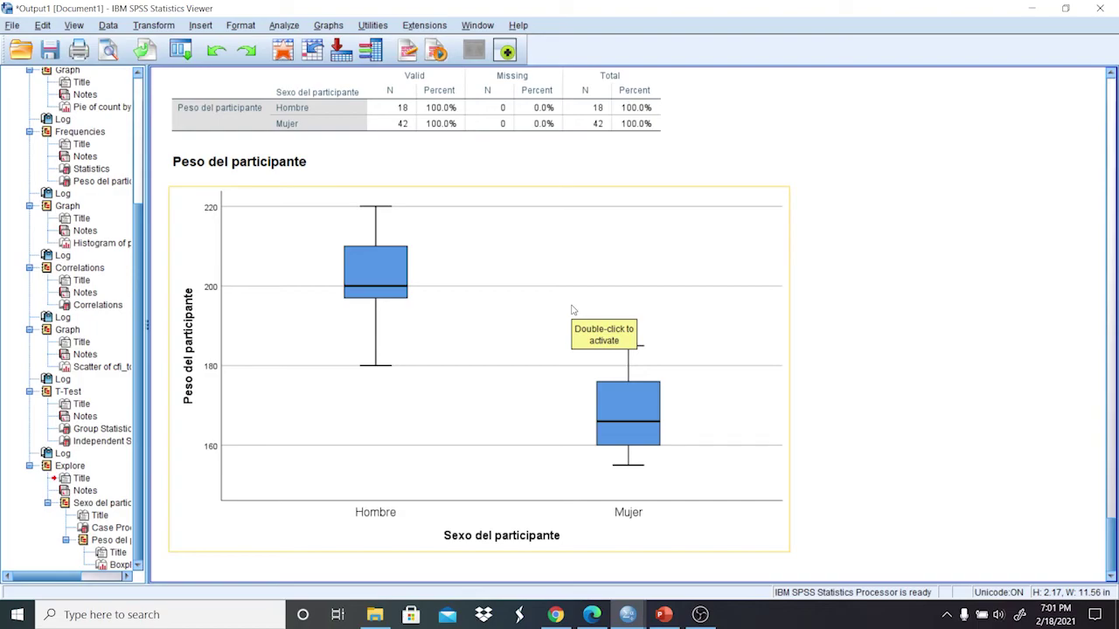
left_click(555, 615)
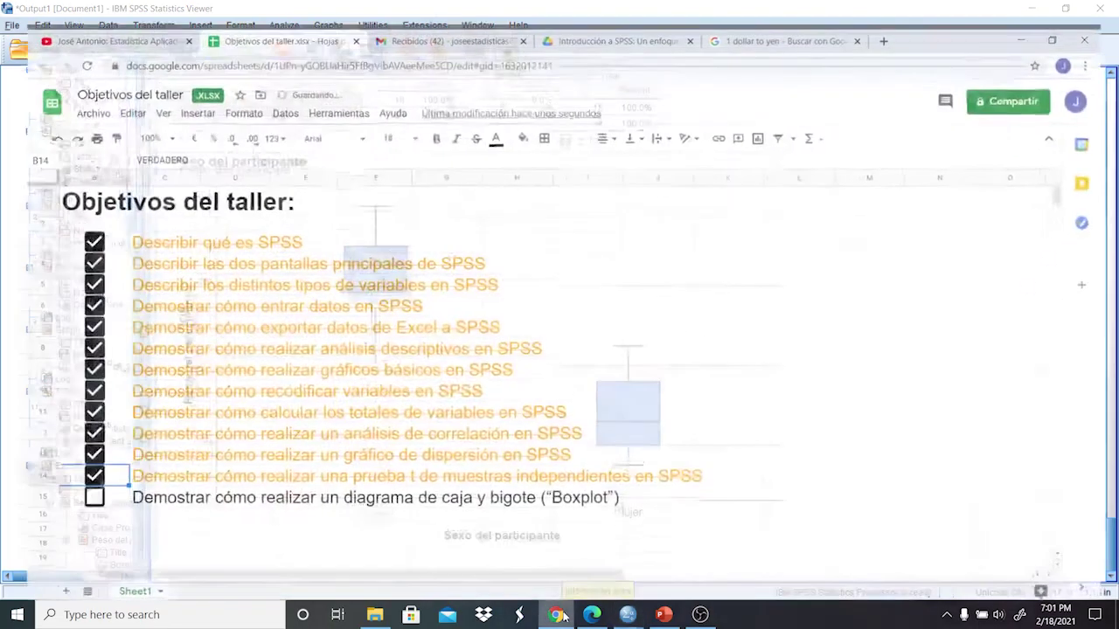
left_click(69, 489)
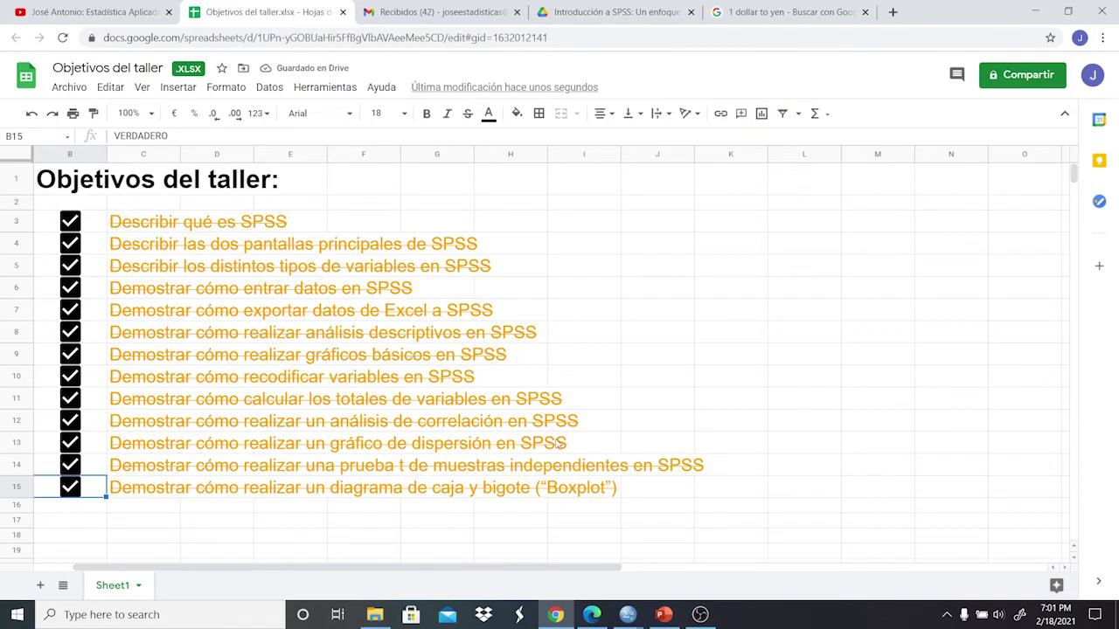
Switch to PowerPoint and present the closing slide "Cierre" as a slide show, revealing its first bullet.
left_click(665, 614)
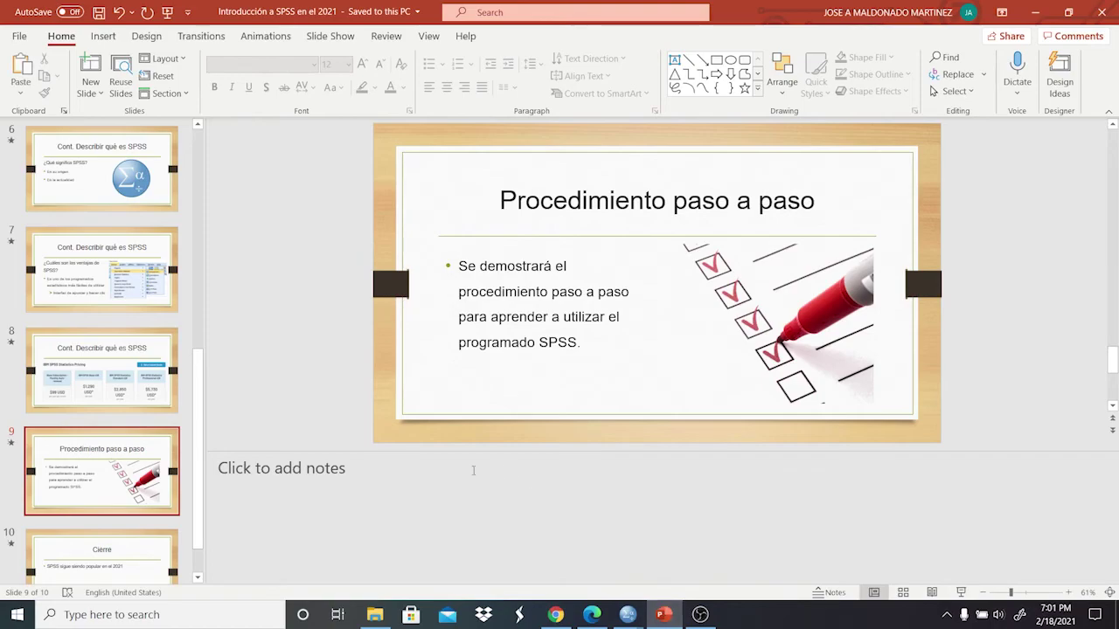
scroll(152, 518, "down", 2)
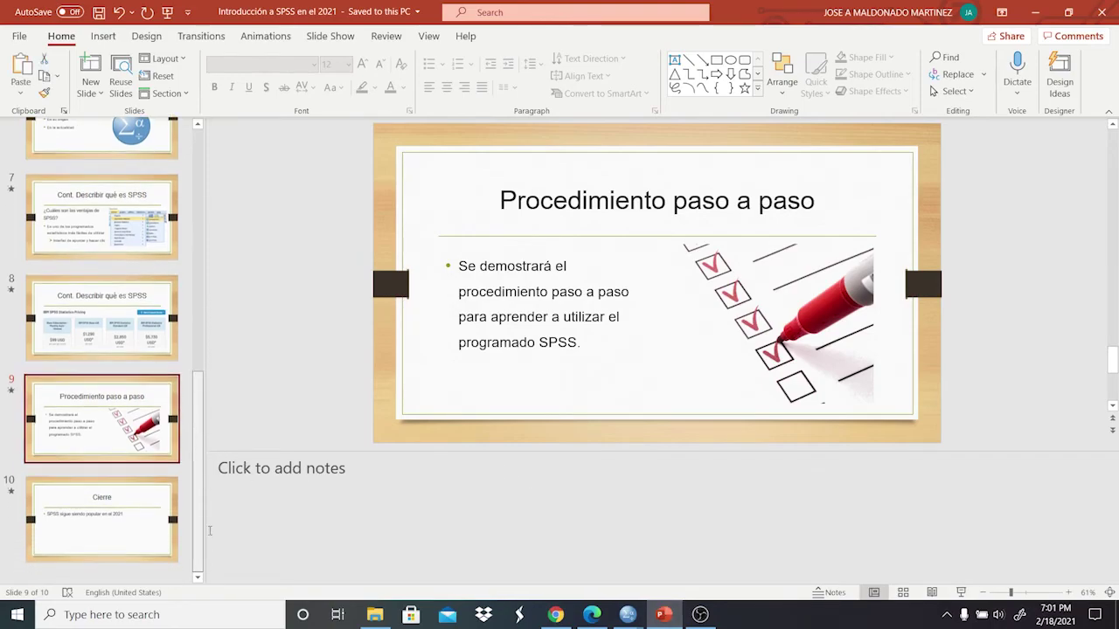
left_click(137, 529)
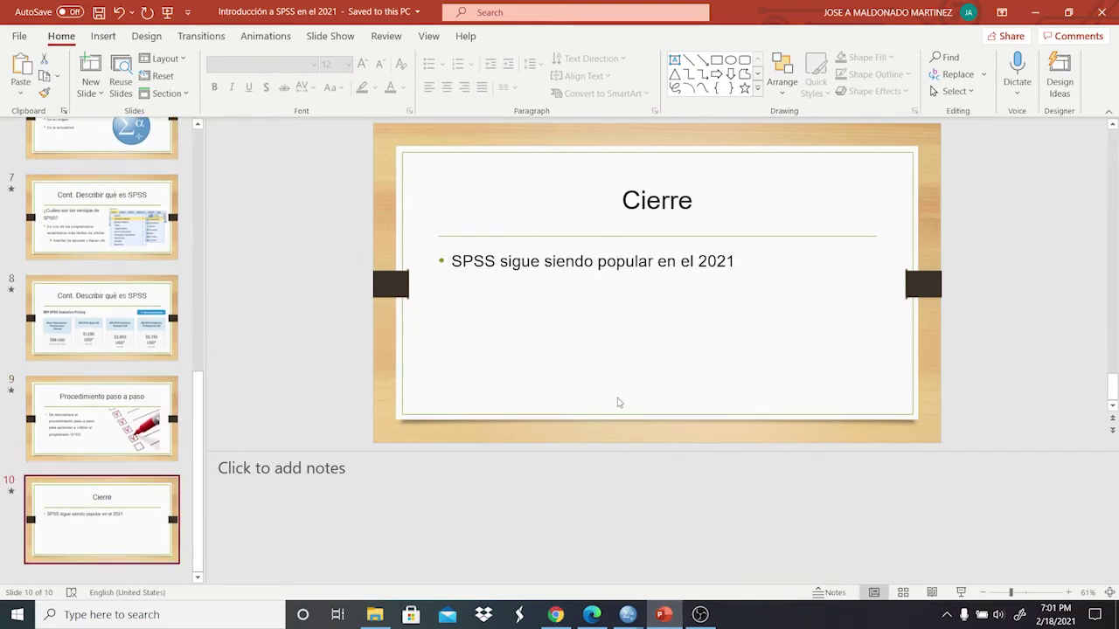
left_click(964, 614)
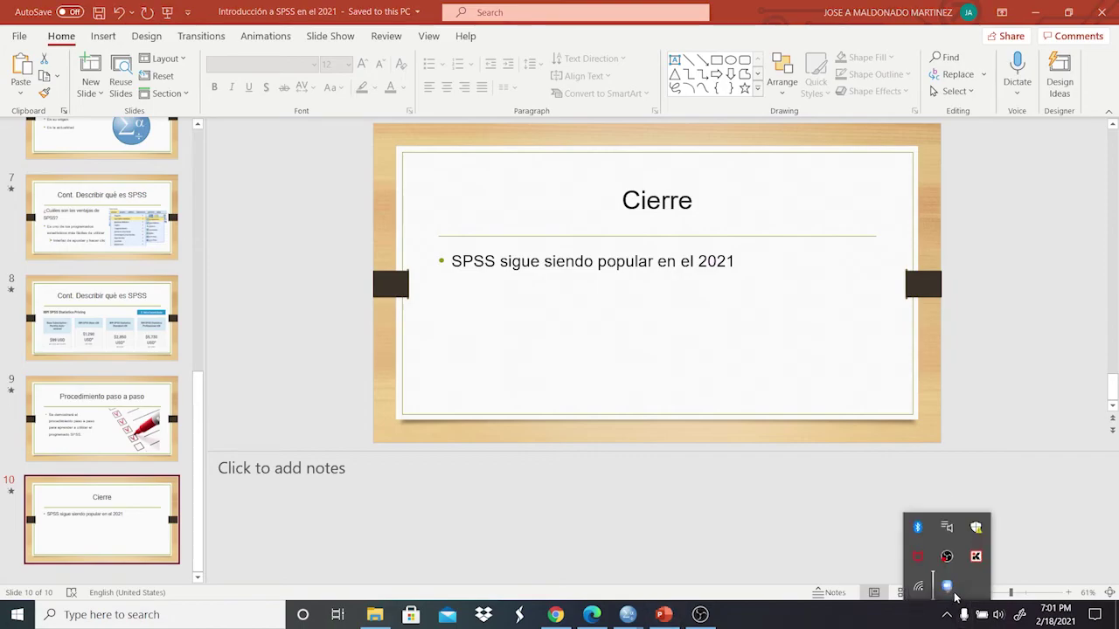
left_click(839, 543)
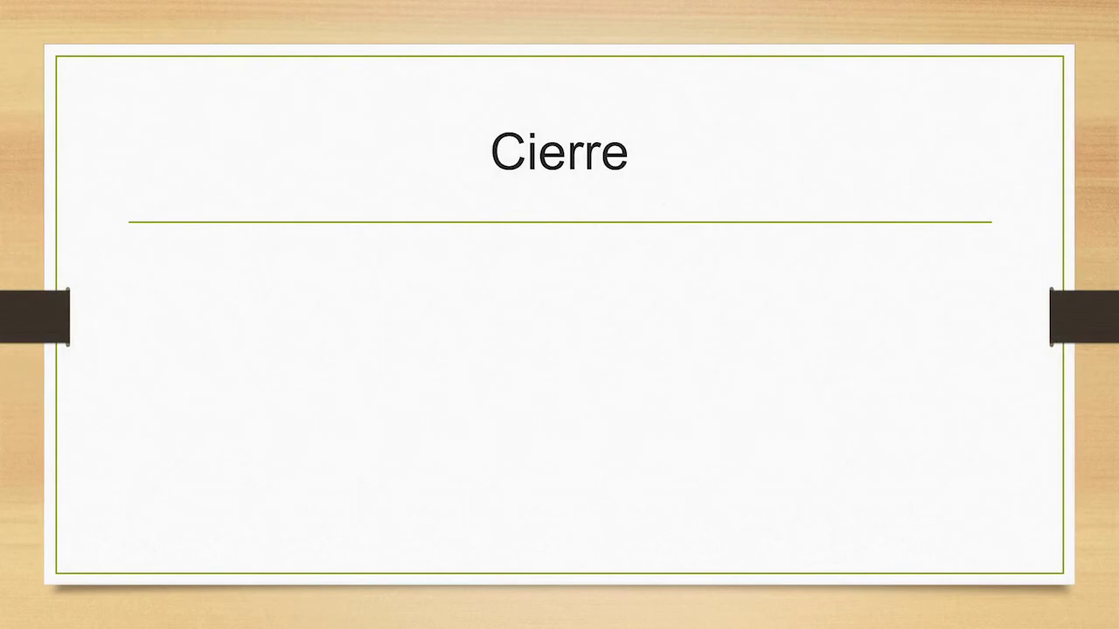
key("Right")
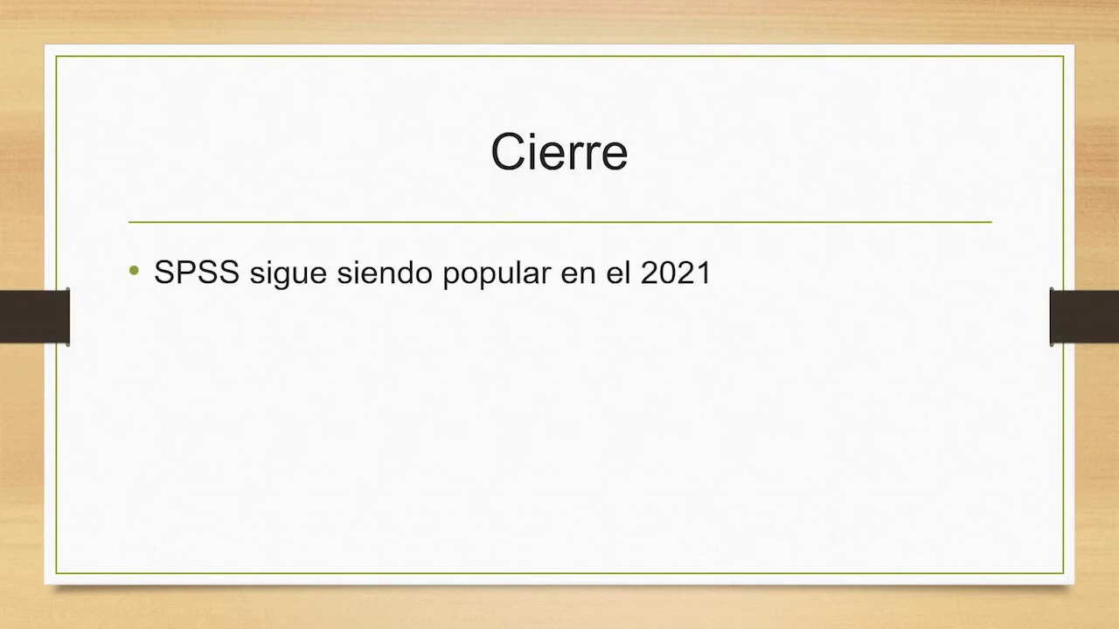